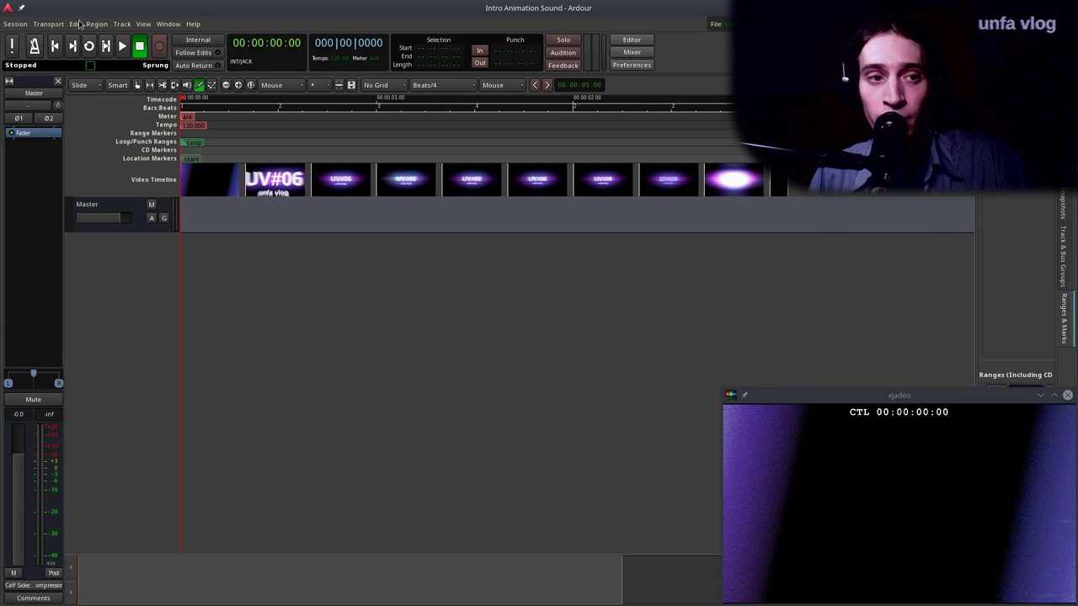
Choose 0001-0091.avi as the session's video track, with the video monitor and session frame-rate matching enabled.
left_click(17, 23)
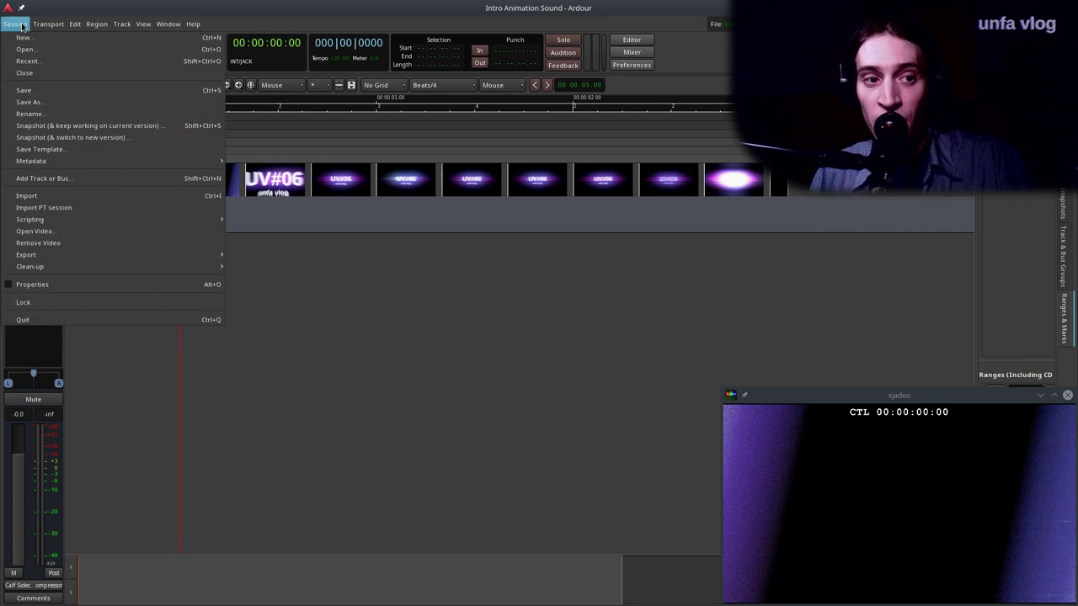
left_click(60, 236)
left_click_drag(205, 118, 335, 125)
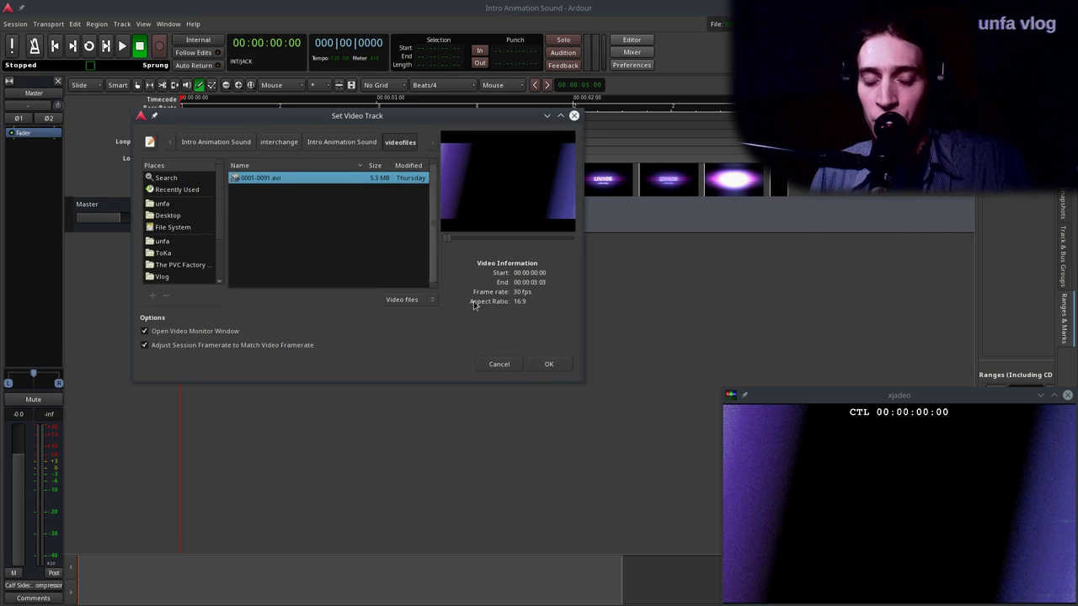
left_click(550, 365)
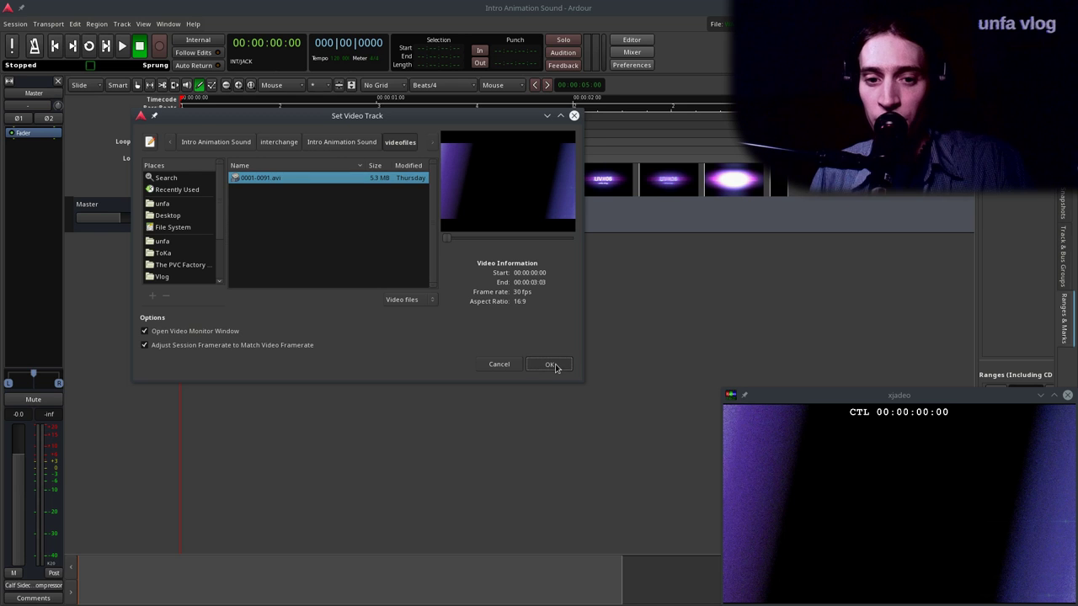
Load the video using the "Reference from Current Location (Previously Transcoded Files Only)" import setting.
left_click_drag(548, 278, 526, 243)
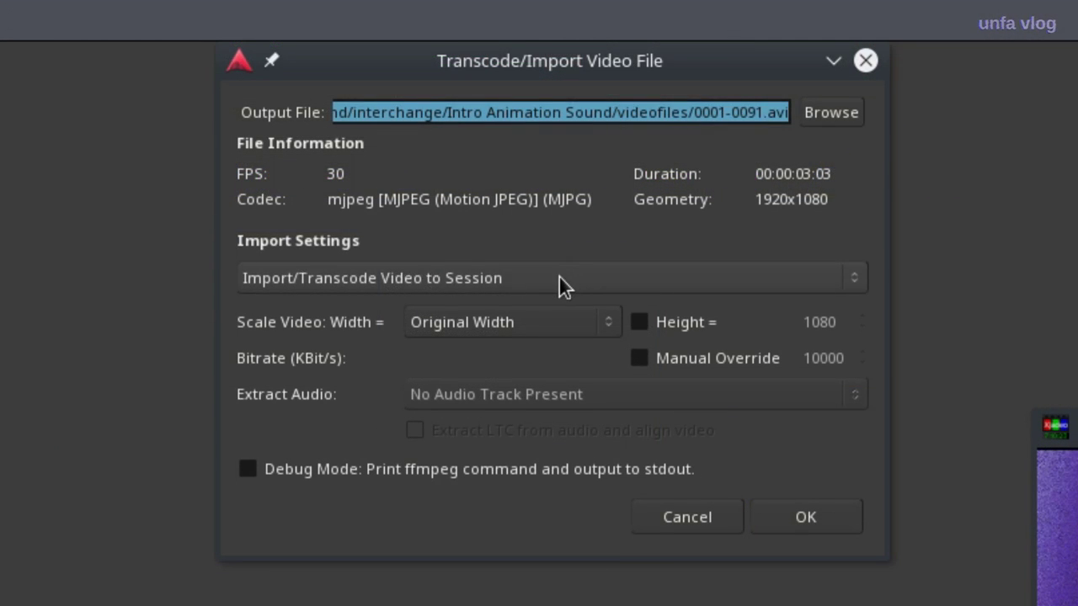
left_click(541, 331)
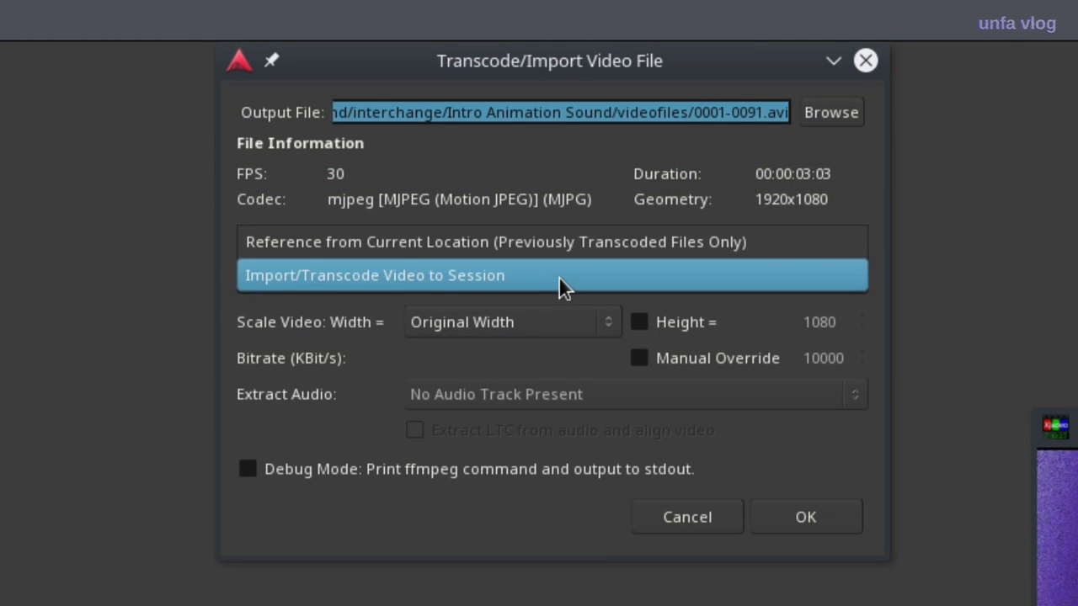
left_click(517, 287)
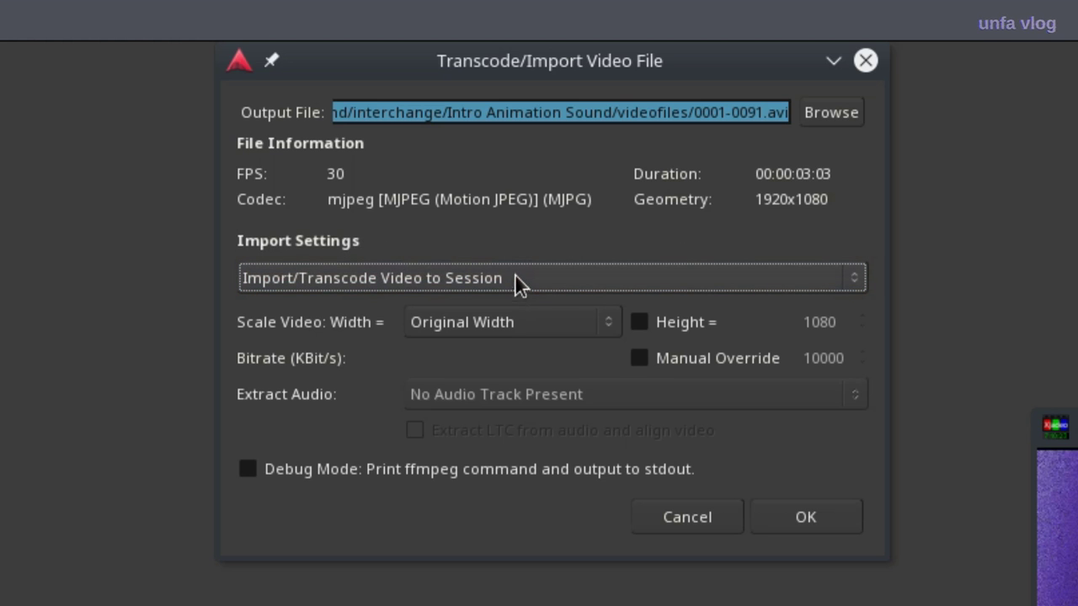
left_click(522, 278)
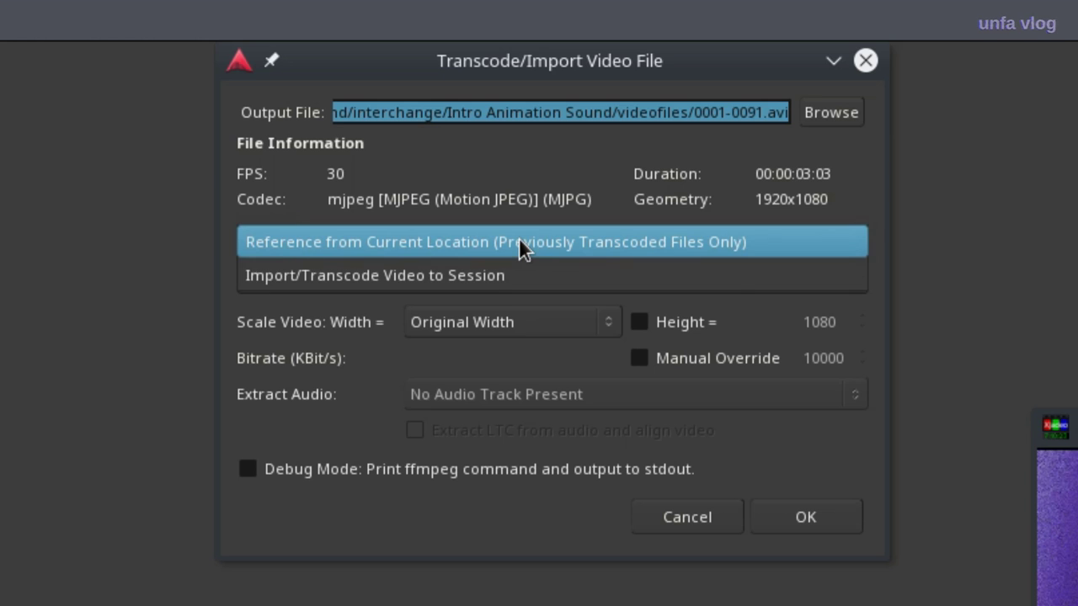
left_click(521, 245)
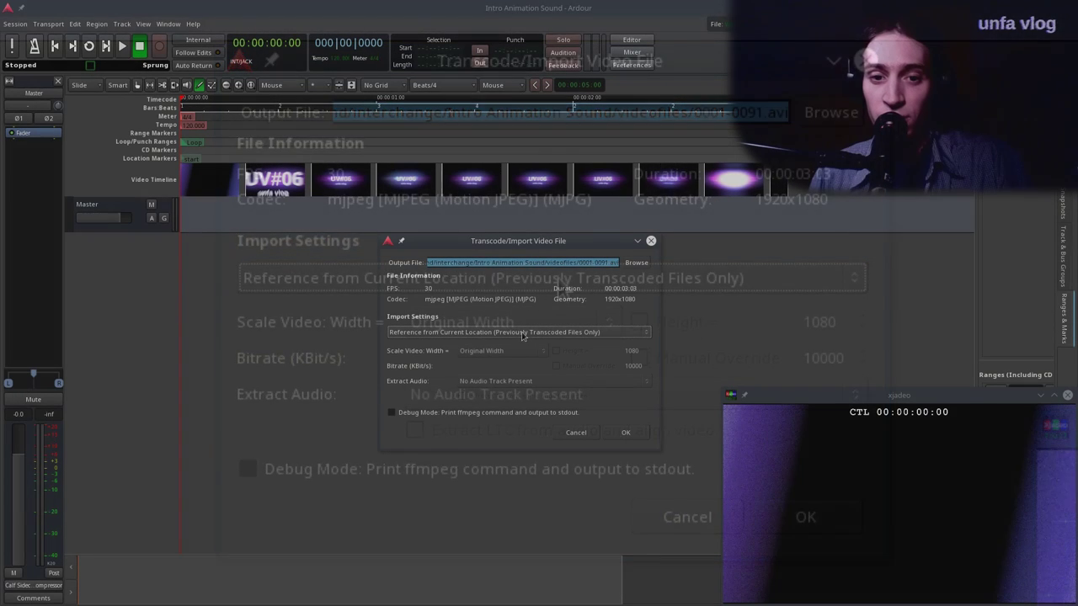
left_click(625, 433)
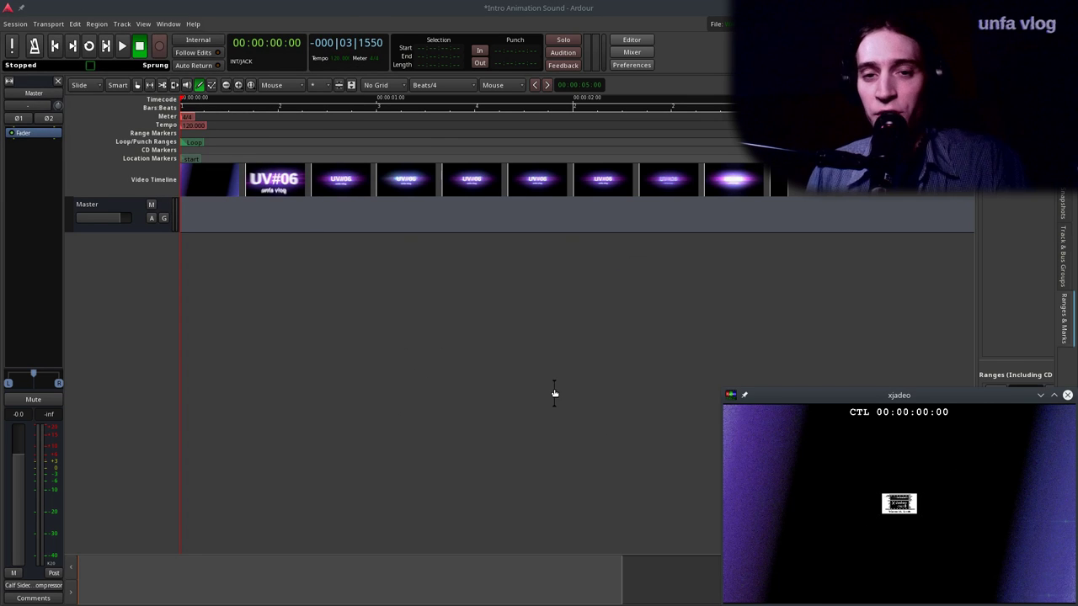
Play and scrub through the intro animation to examine the timing of its movements, returning to the session start.
mouse_move(435, 160)
left_mouse_down()
mouse_move(440, 202)
mouse_move(155, 161)
left_mouse_up()
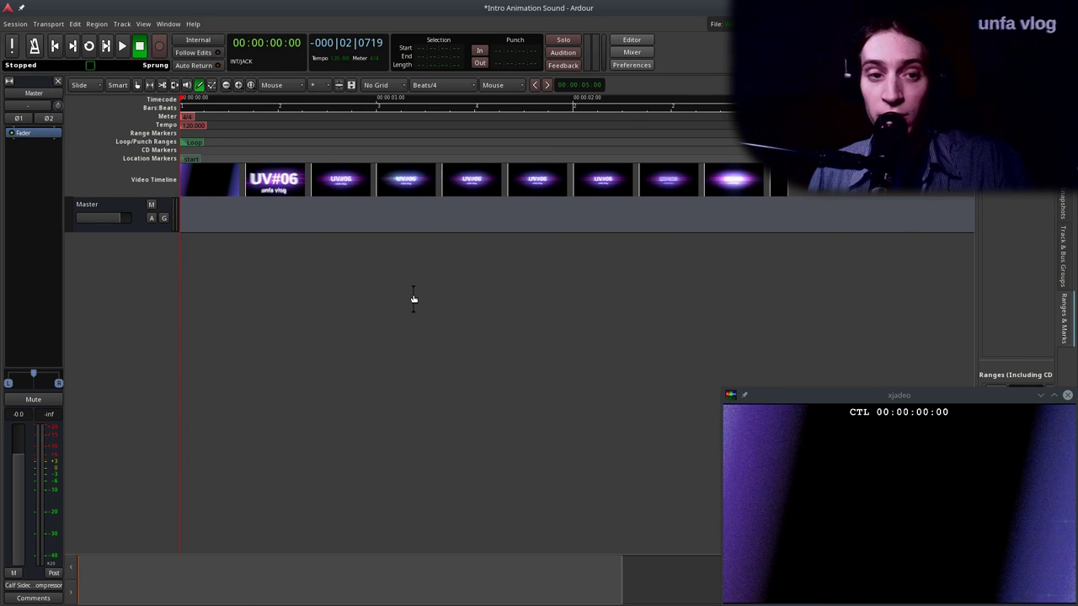
key("space")
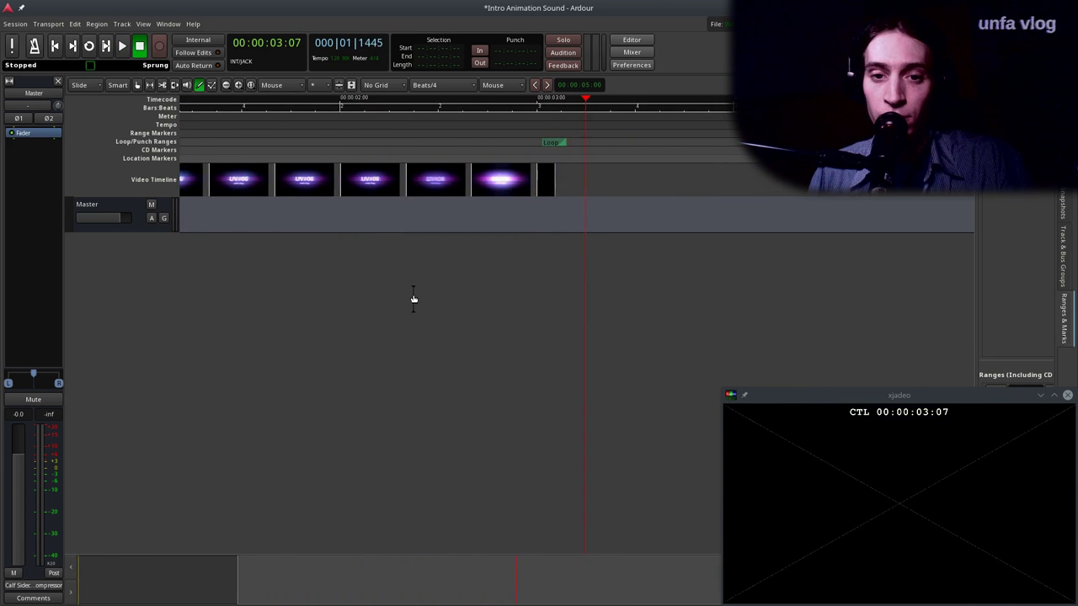
key("space")
left_click(393, 112)
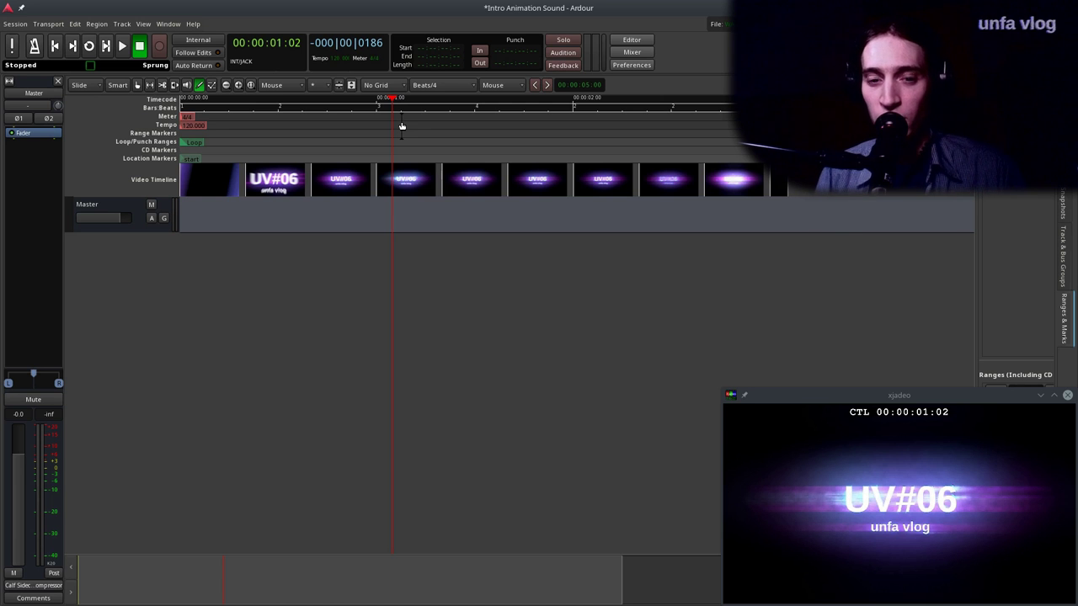
left_click_drag(402, 126, 657, 114)
key("Home")
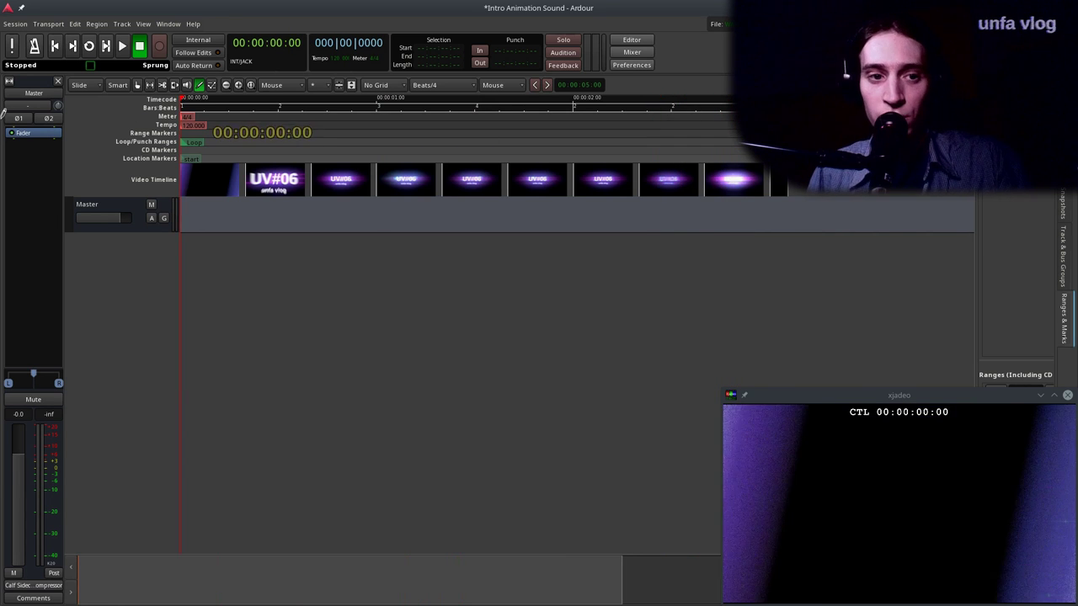
key("space")
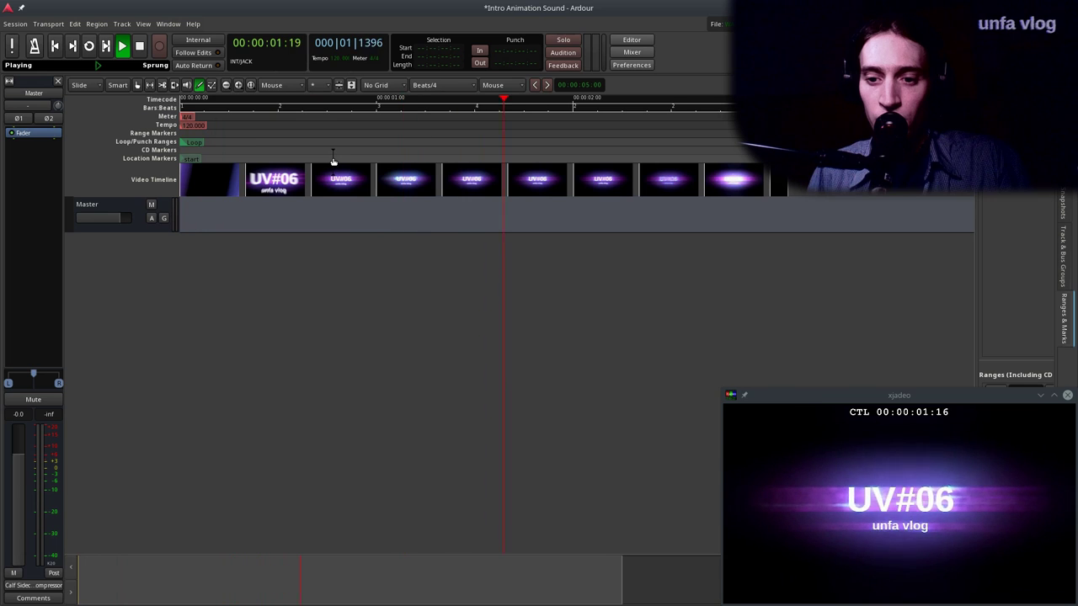
key("space")
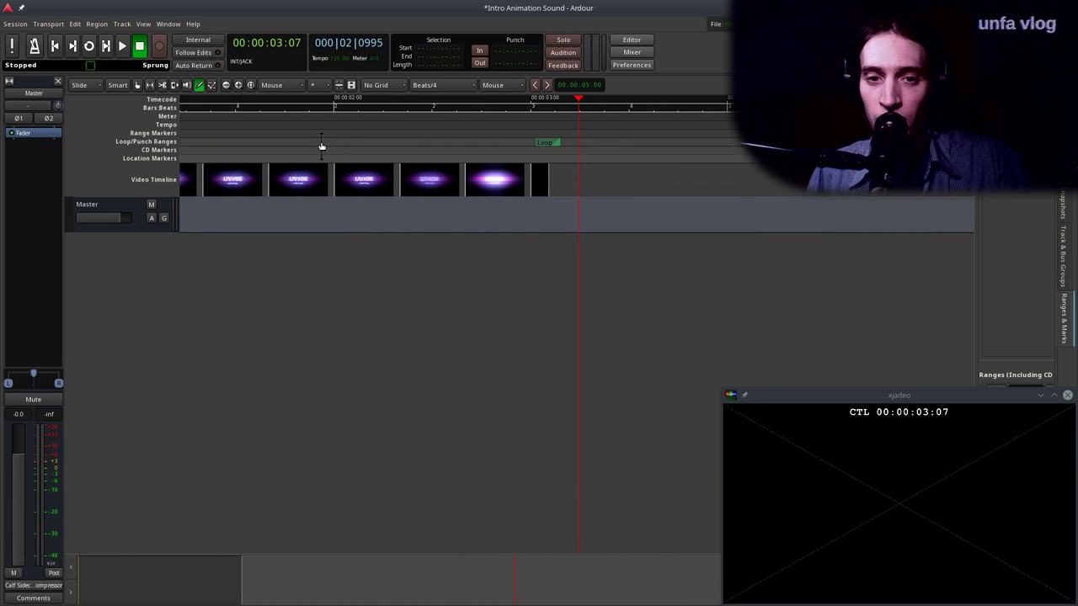
left_click_drag(364, 158, 13, 175)
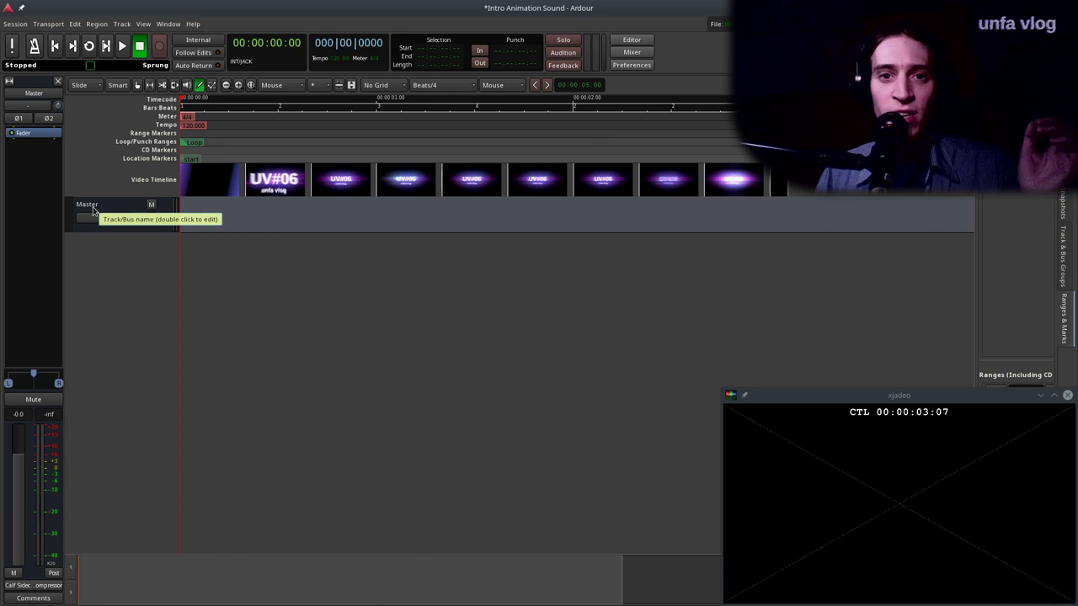
Add eight MIDI tracks named Zyn, using ZynAddSubFX as the instrument.
double_click(135, 251)
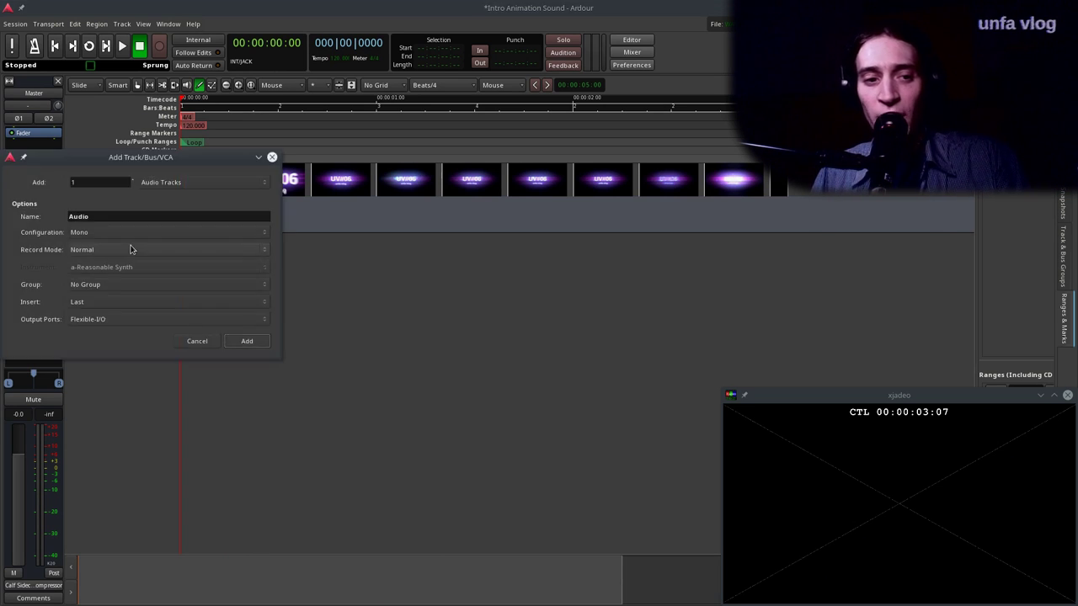
left_click(162, 181)
left_click(162, 194)
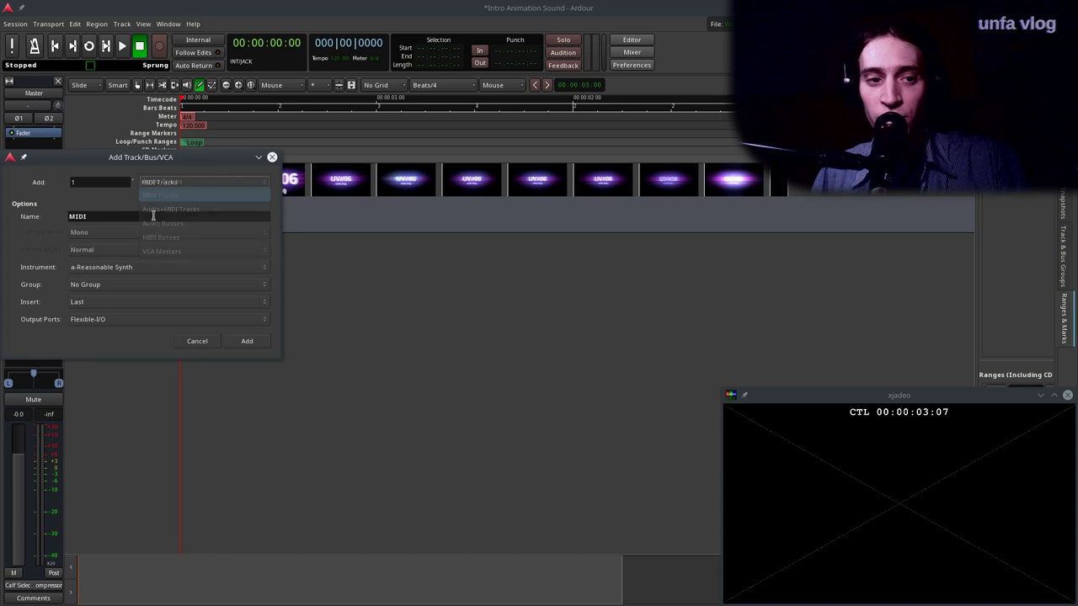
left_click(119, 267)
scroll(136, 253, "up", 5)
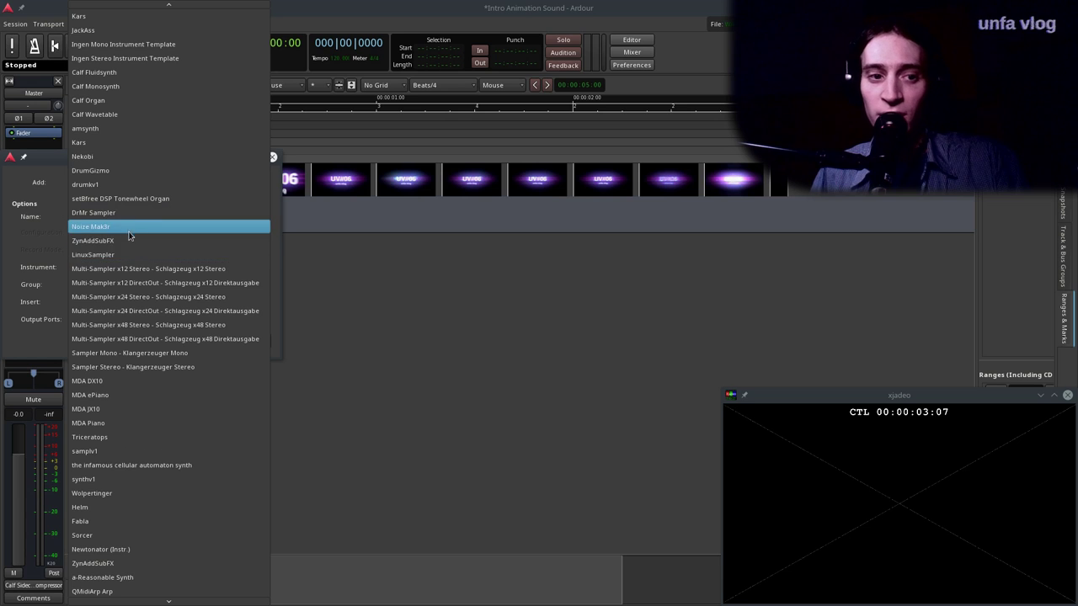
left_click(125, 240)
left_click_drag(103, 184, 6, 179)
type("8")
double_click(89, 214)
type("Zyn")
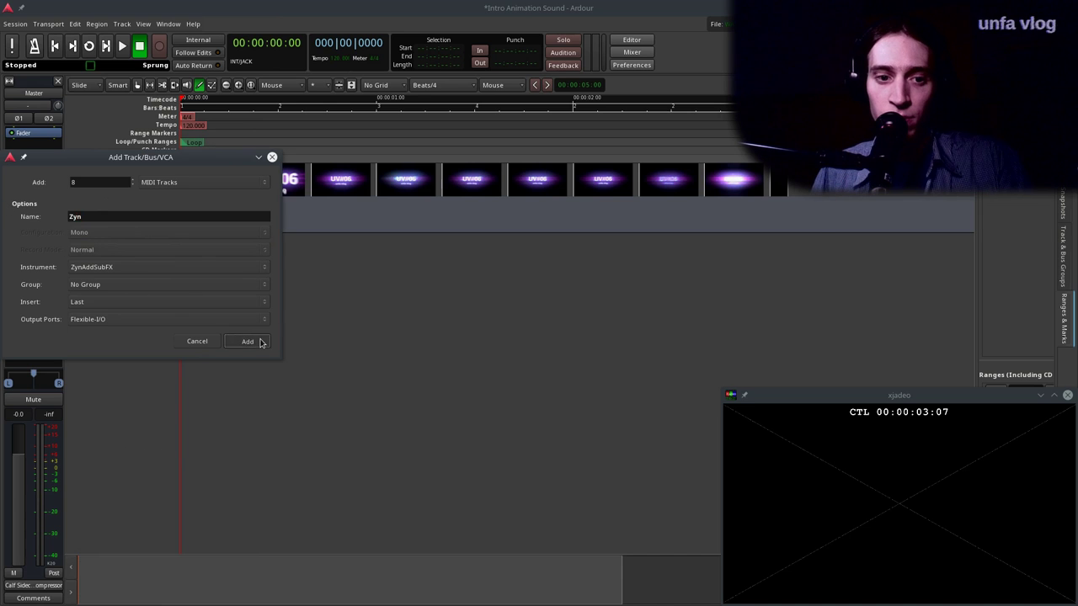
left_click(262, 339)
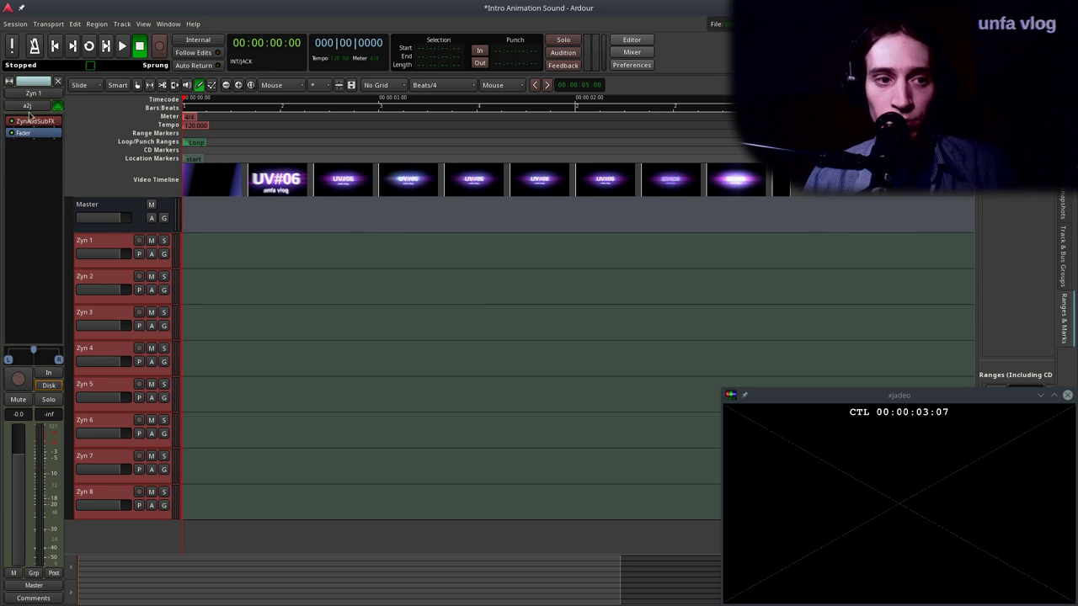
Test record-arming on the Zyn 1 and Zyn 2 tracks, leaving only Zyn 1 armed.
left_click(106, 245)
left_click(139, 241)
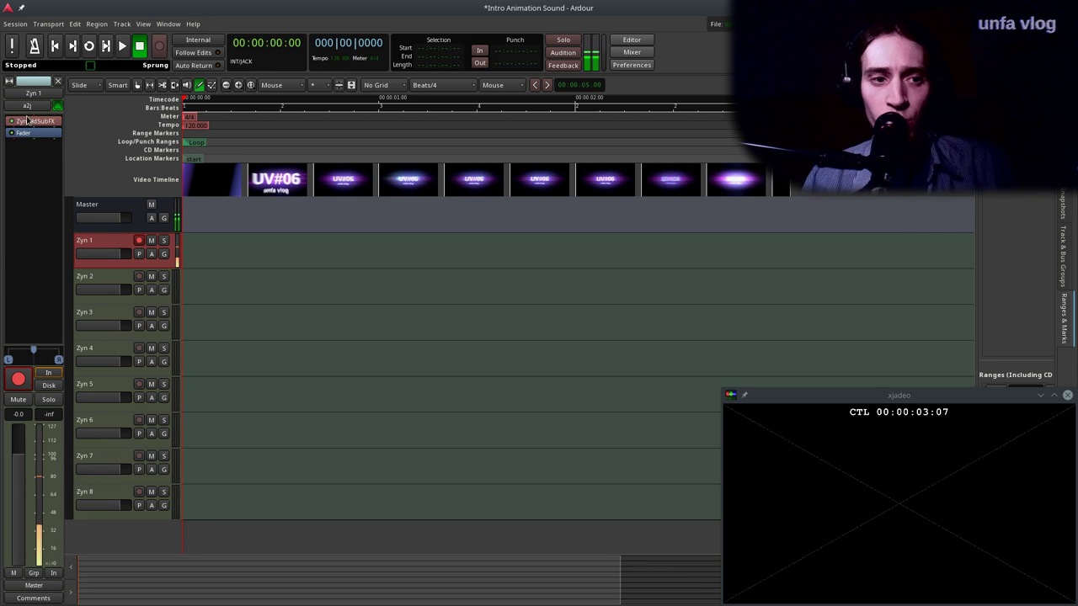
left_click(139, 241)
left_click(133, 280)
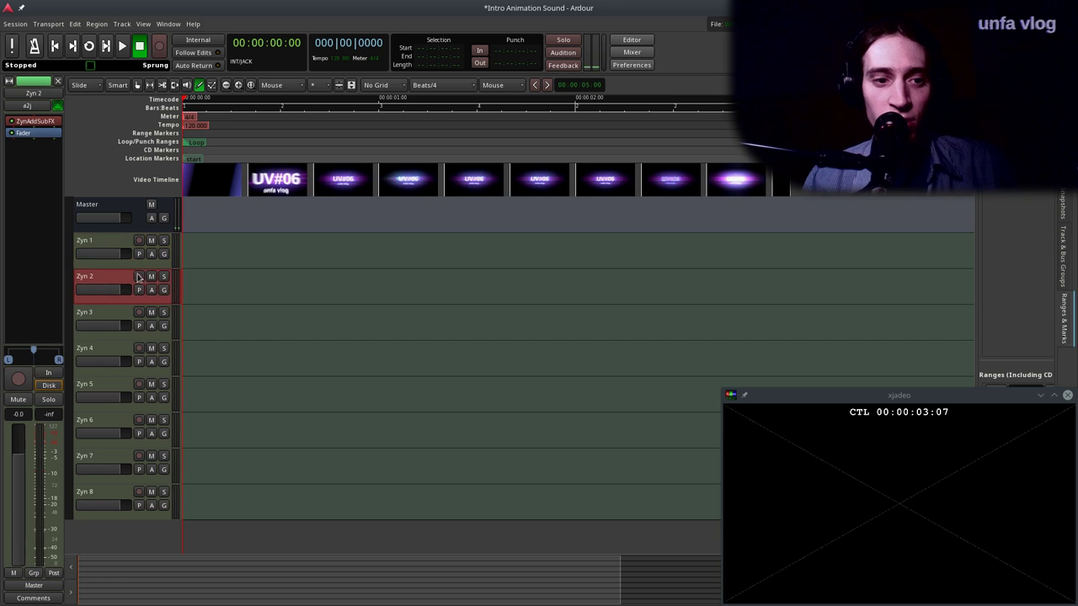
left_click(139, 277)
left_click(139, 277)
left_click(133, 245)
left_click(139, 240)
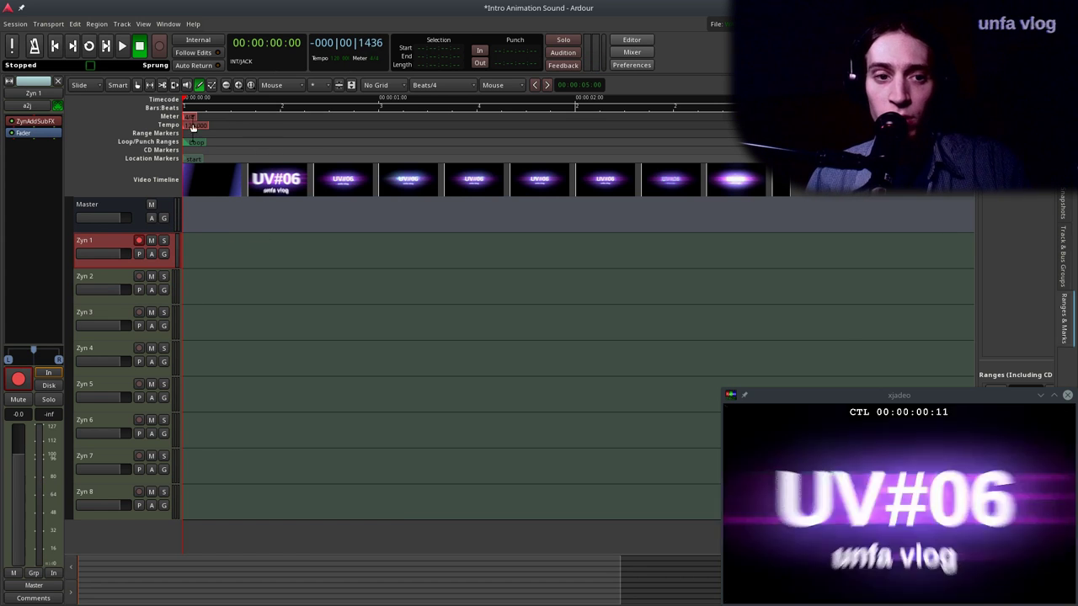
Replay the animation from the session start to study its opening with Zyn 1 armed.
key("space")
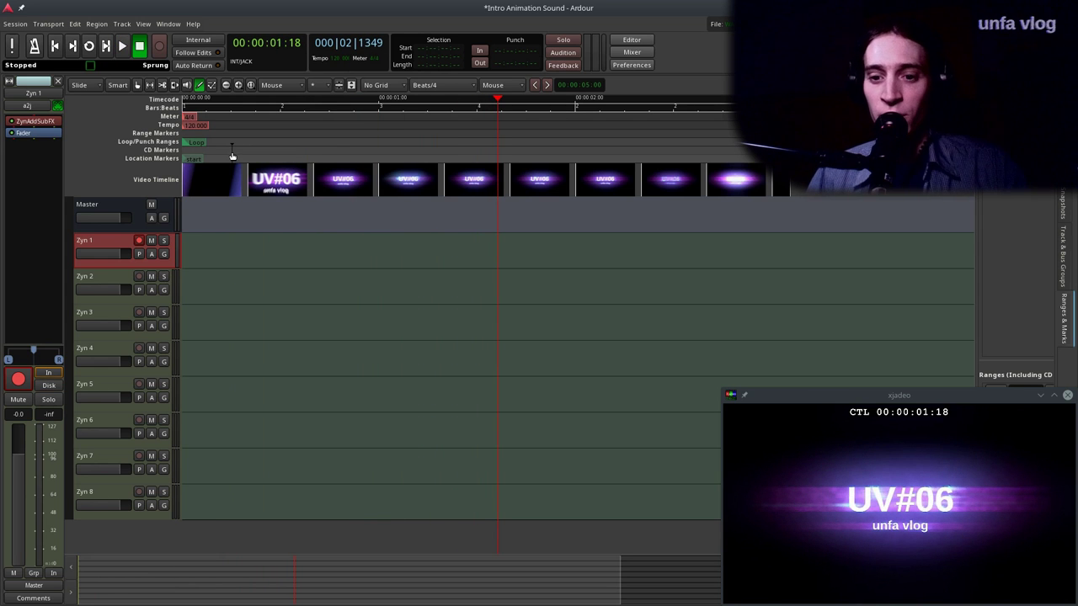
key("Home")
key("space")
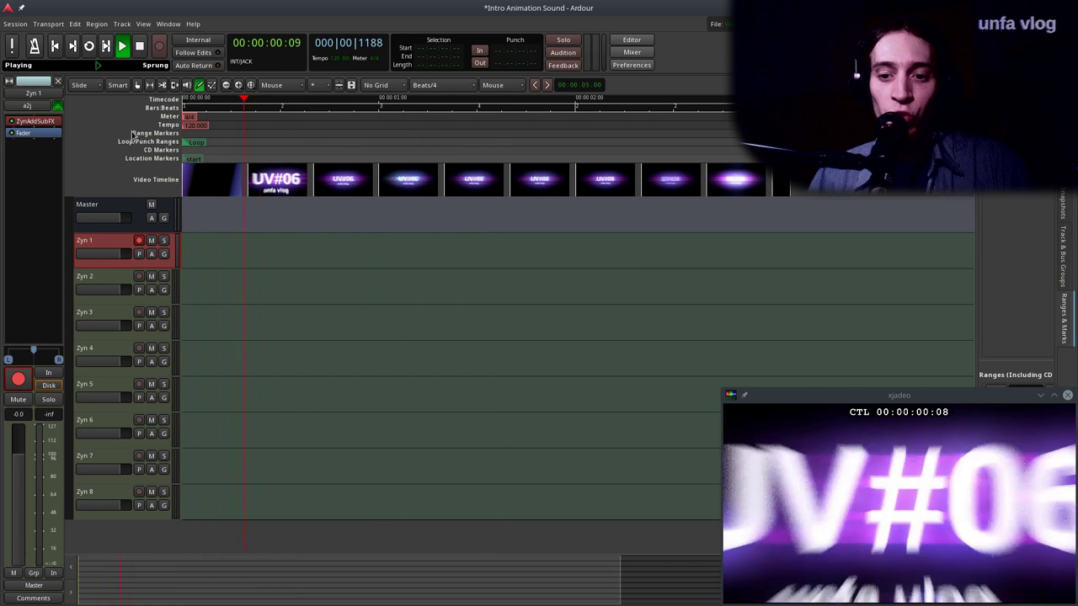
key("space")
key("Home")
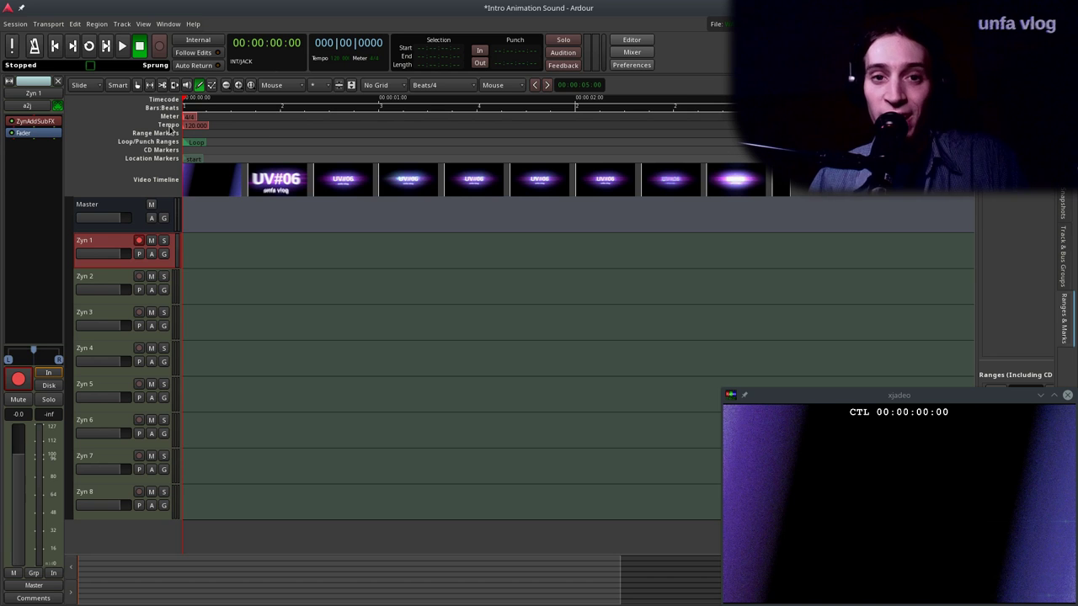
left_click_drag(210, 128, 130, 141)
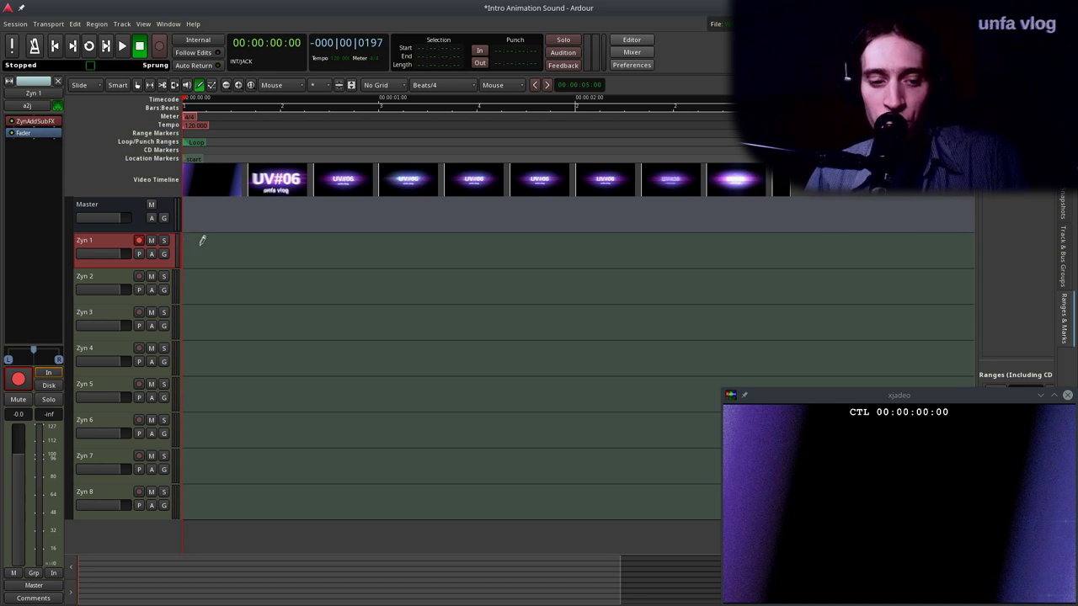
Record a sustained MIDI note on the Zyn 1 track from the session start and play it back.
scroll(185, 254, "up", 1)
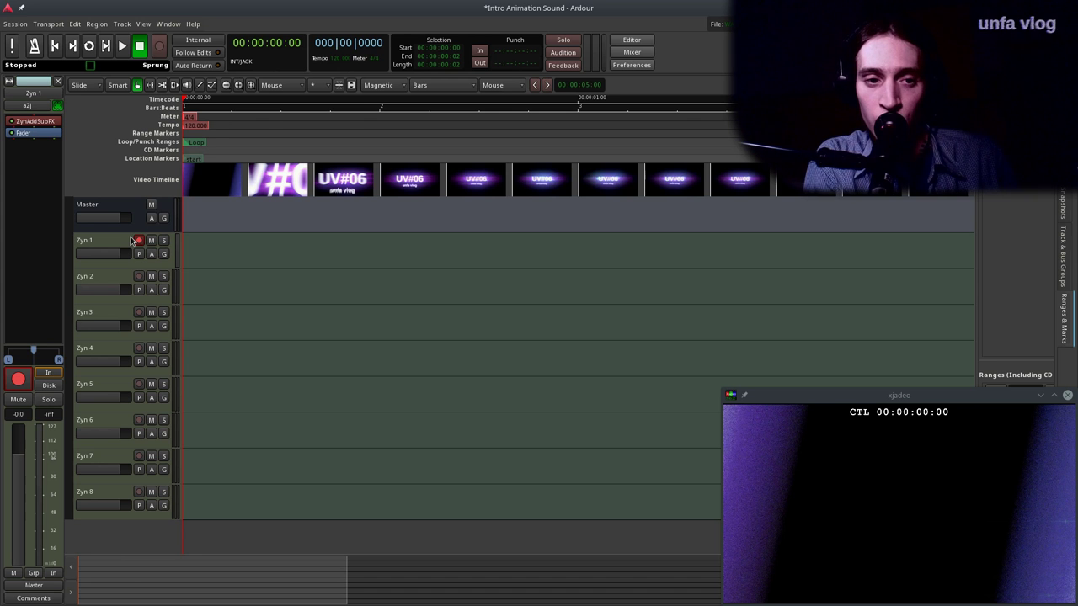
key("shift+r")
key("space")
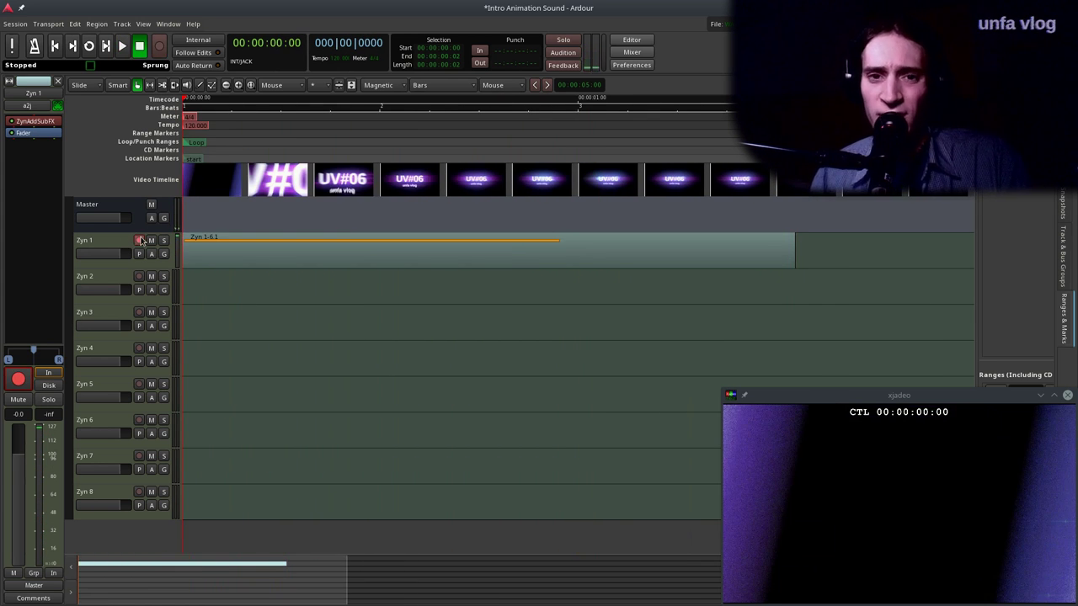
key("space")
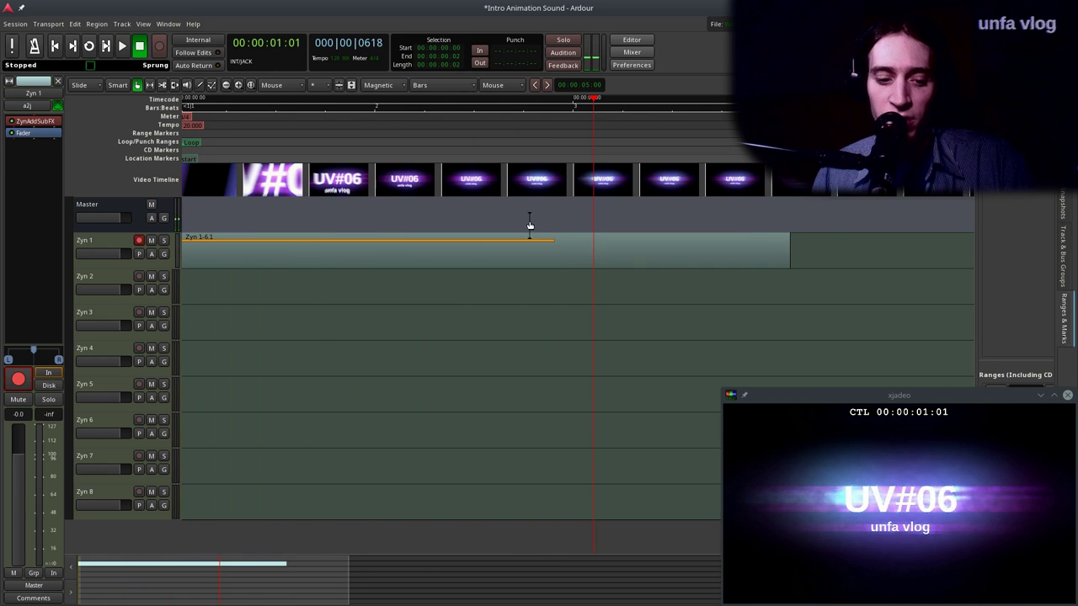
Shorten the recorded note on Zyn 1 and trim the region's end closer to it, checking the result by playback.
key("e")
left_click_drag(553, 241, 484, 242)
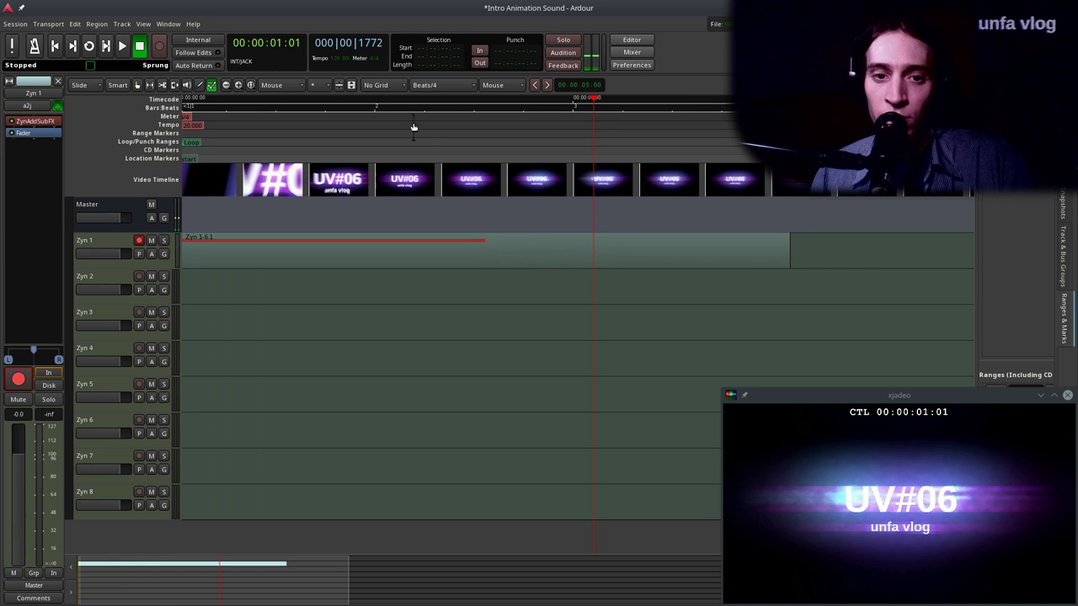
key("g")
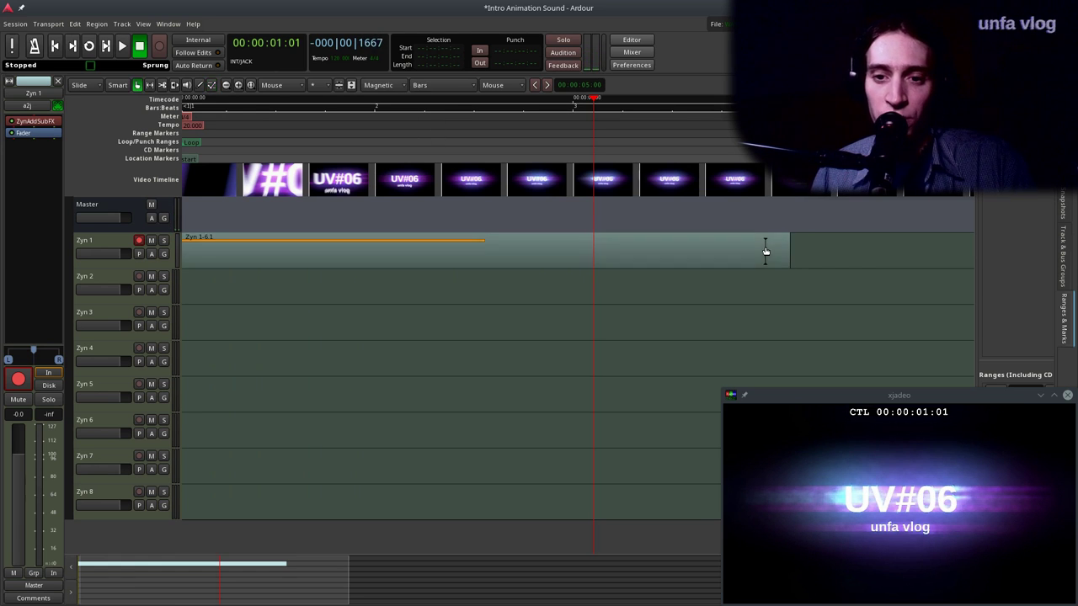
left_click_drag(778, 251, 538, 253)
left_click(459, 133)
key("Home")
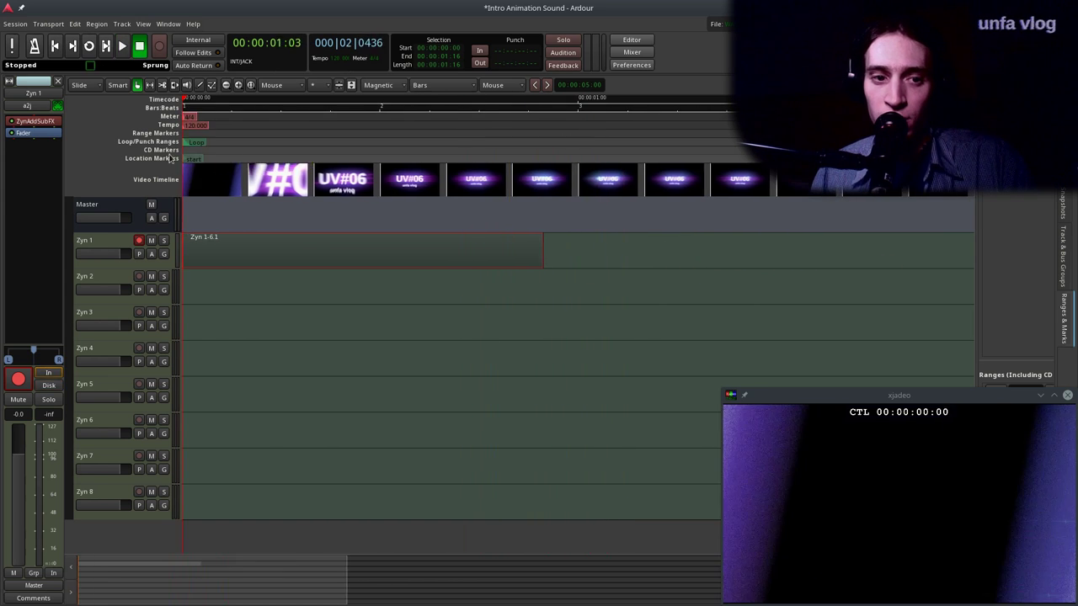
key("space")
key("space")
Extend the end of the Zyn 1 region to about the one-second mark and replay it from the start.
left_click_drag(497, 257, 574, 266)
key("Home")
key("space")
key("space")
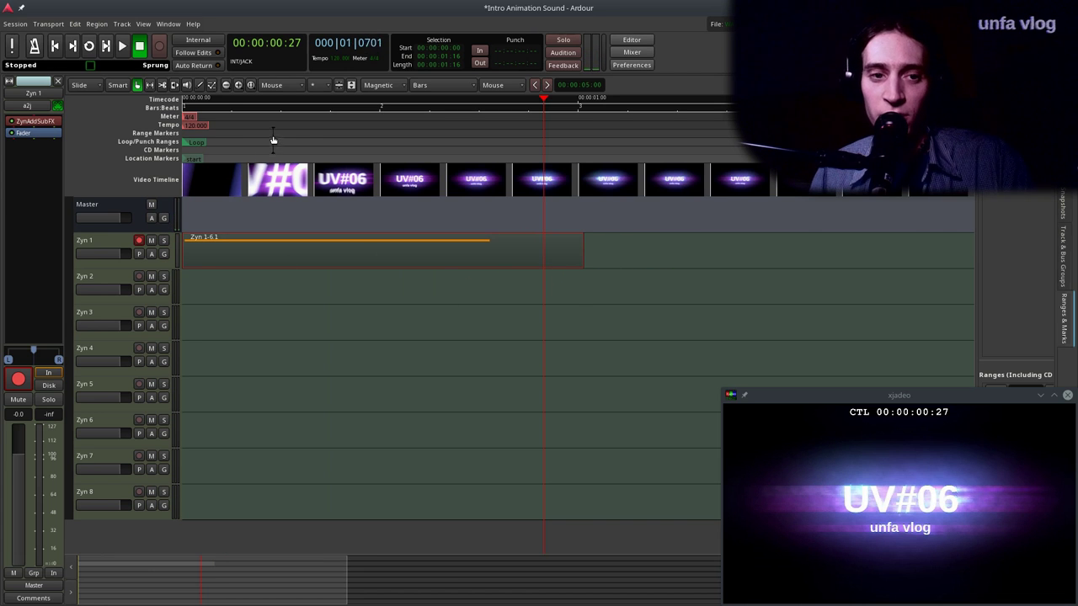
Open the ZynAddSubFX synth on Zyn 1 and bring up its ADsynth global instrument parameters.
key("Home")
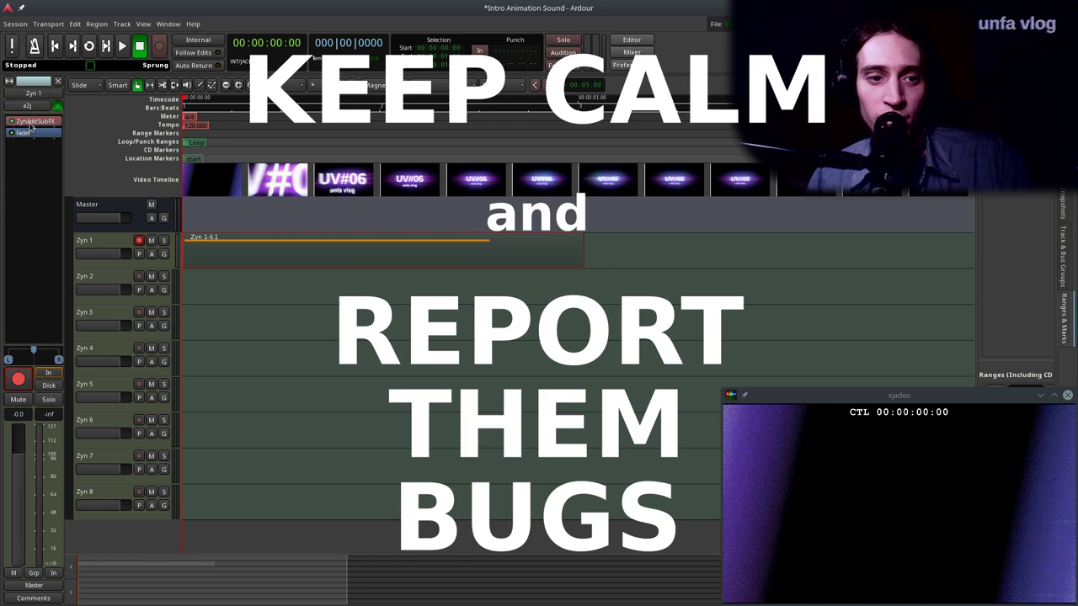
left_click(97, 239)
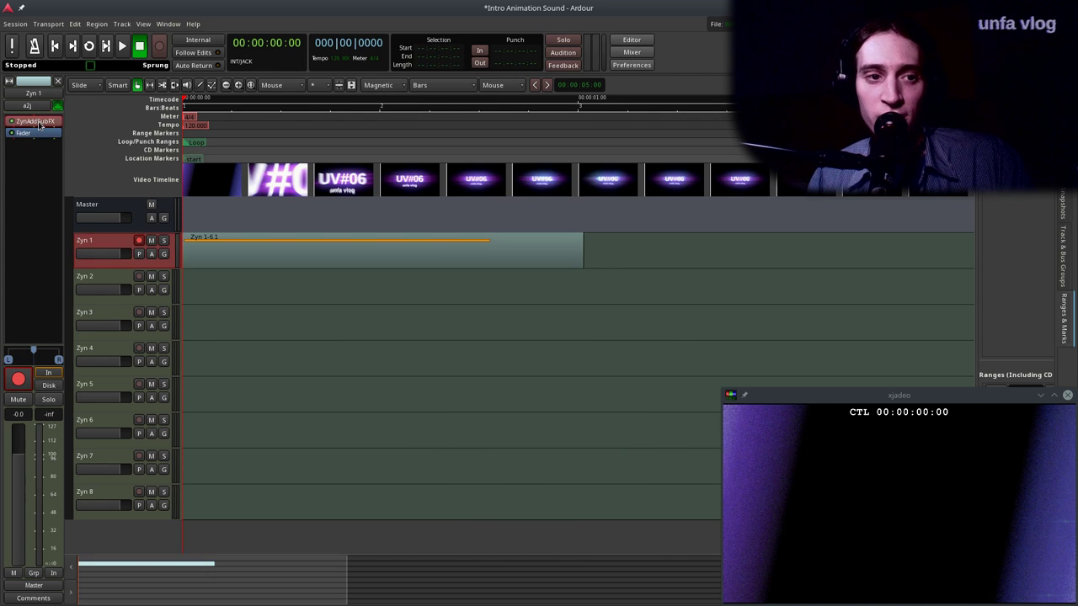
double_click(39, 125)
left_click_drag(174, 8, 621, 221)
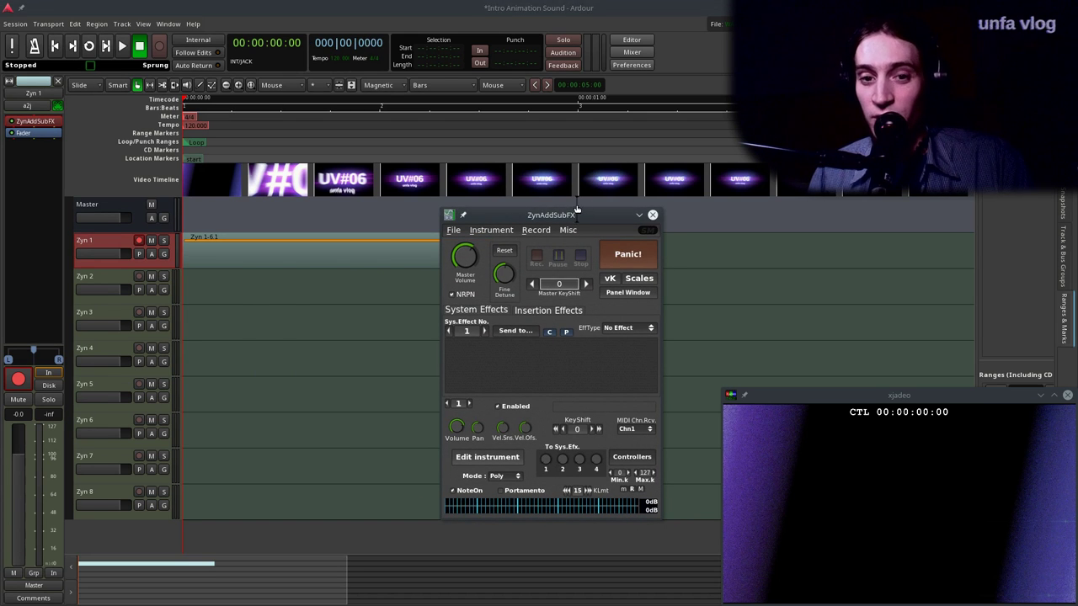
left_click(476, 456)
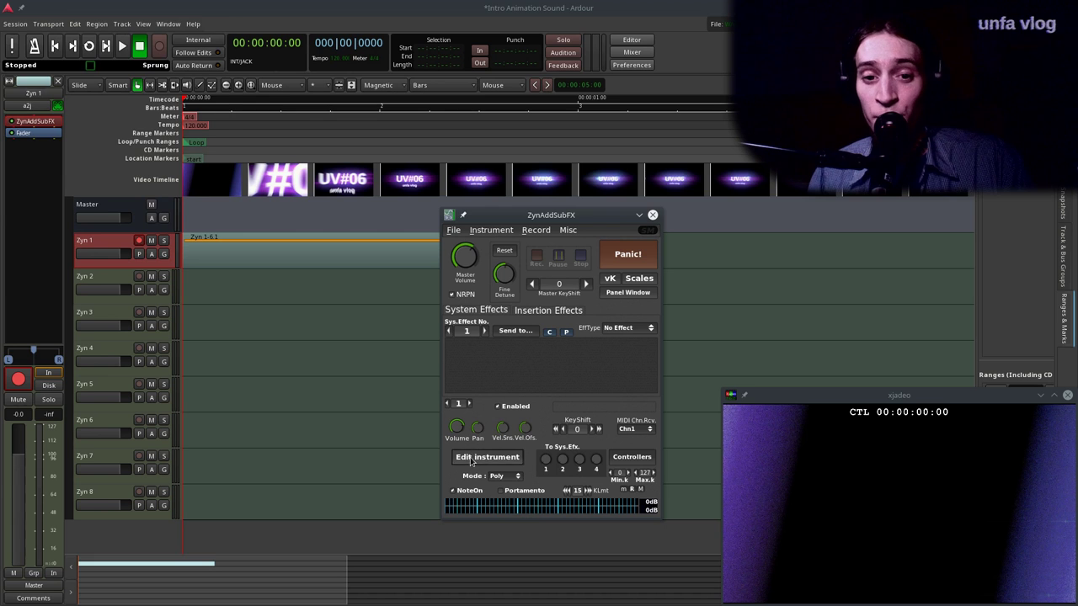
left_click(30, 183)
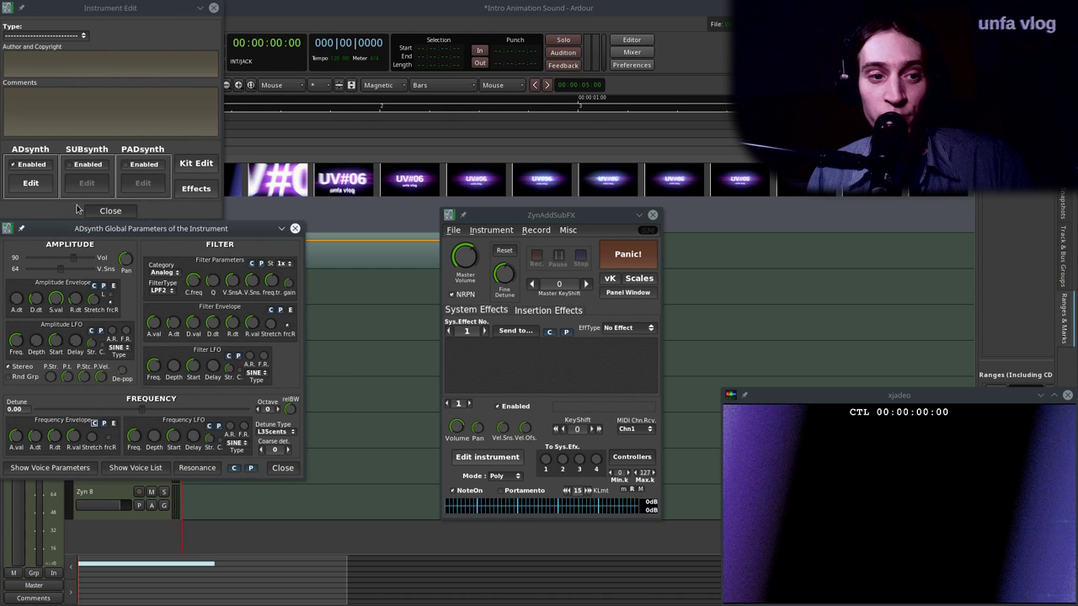
left_click_drag(96, 227, 391, 130)
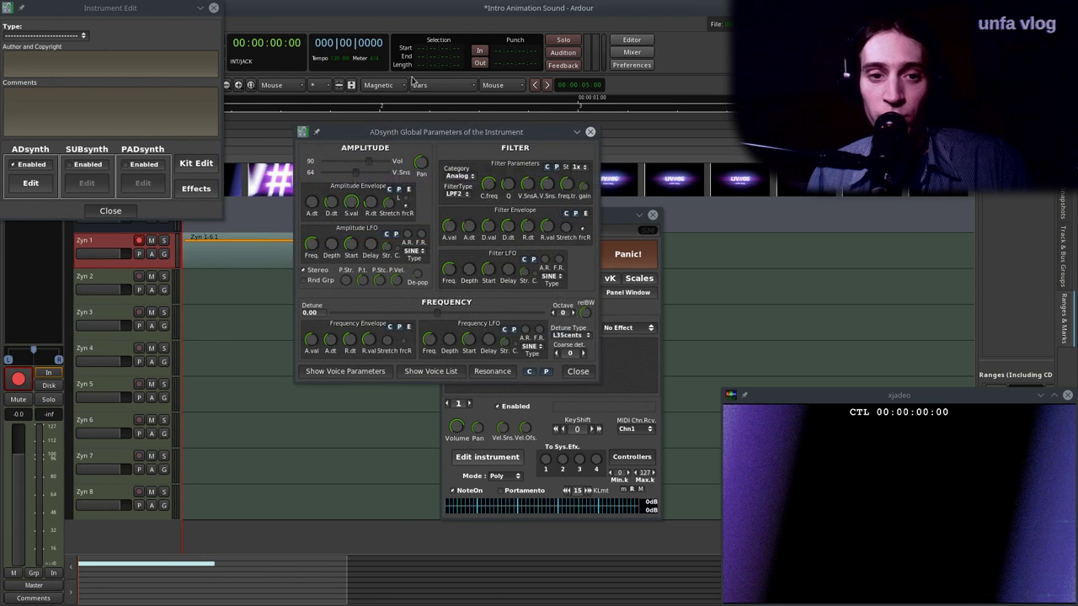
Set ADsynth voice 1 to white noise, bypass the global filter and set the voice volume to 54.
left_click(354, 372)
left_click_drag(210, 242, 547, 133)
left_click(353, 435)
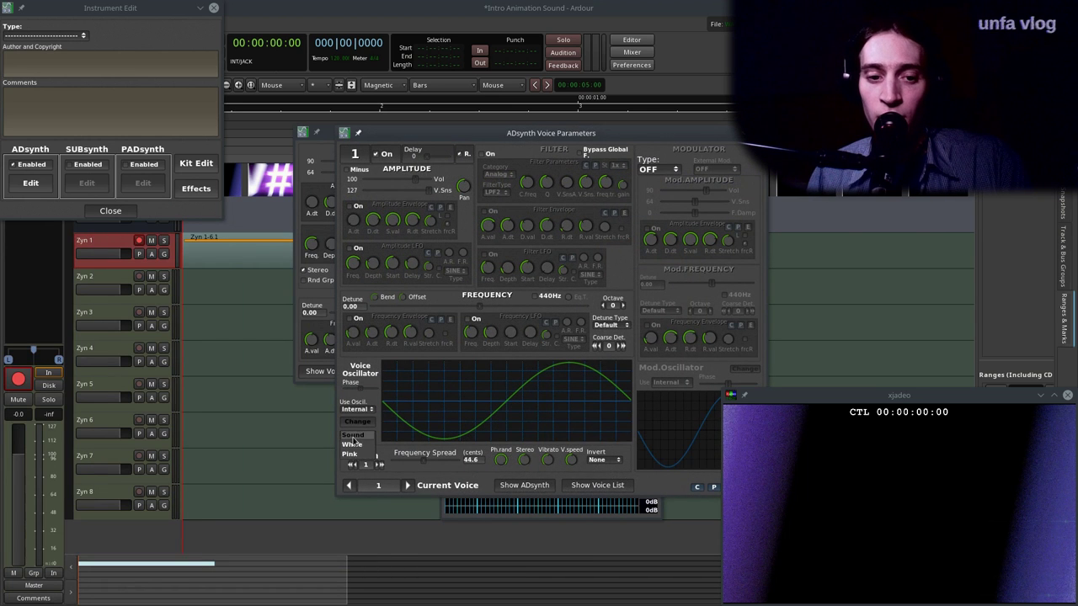
left_click(364, 446)
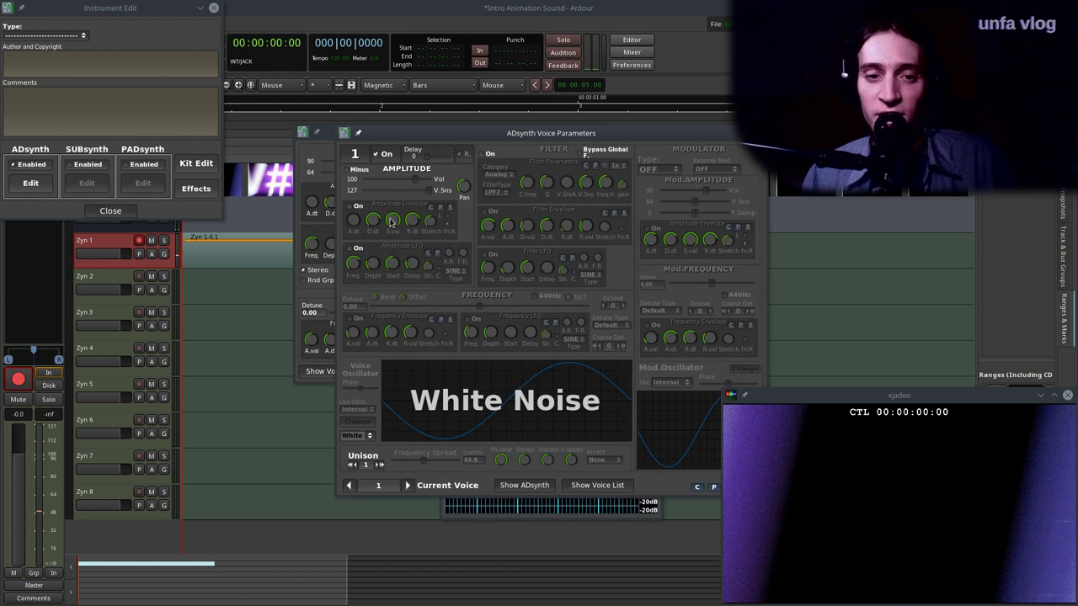
left_click(589, 154)
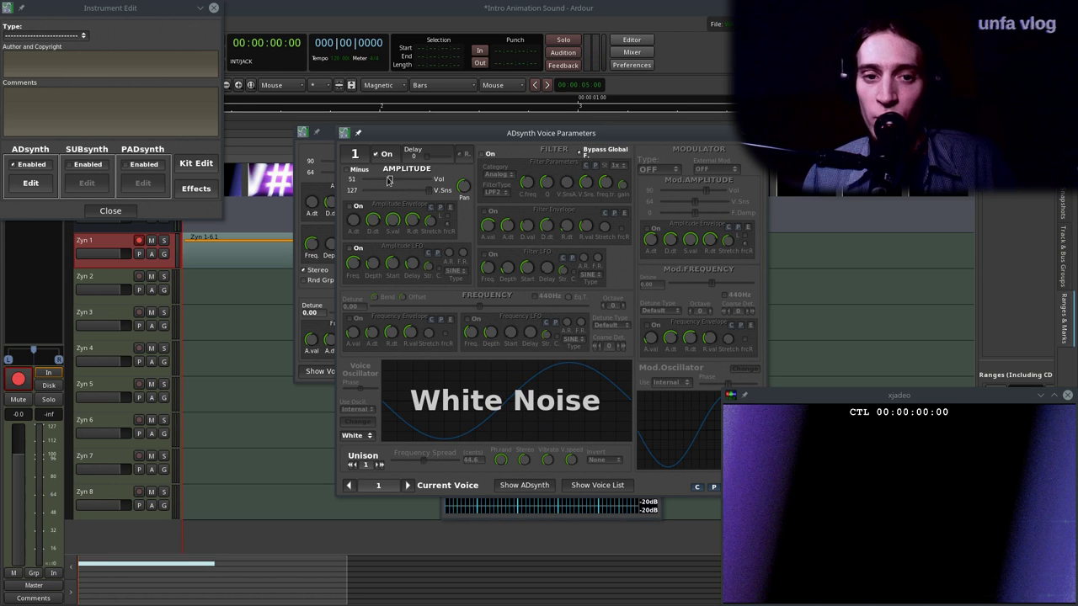
left_click_drag(390, 182, 393, 182)
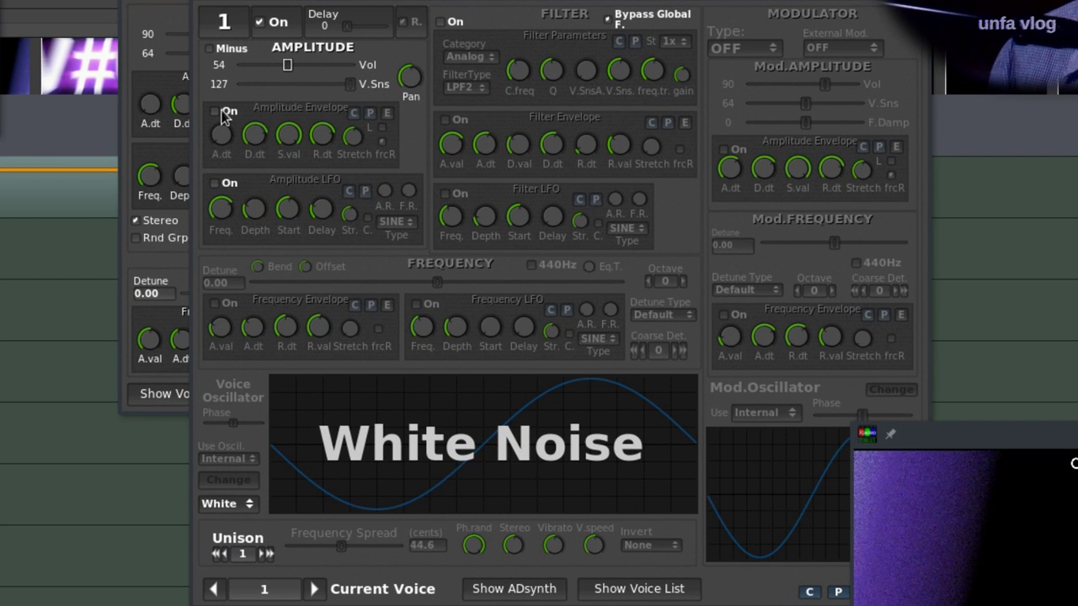
Enable voice 1's amplitude envelope and set its attack time to 83.
left_click(222, 111)
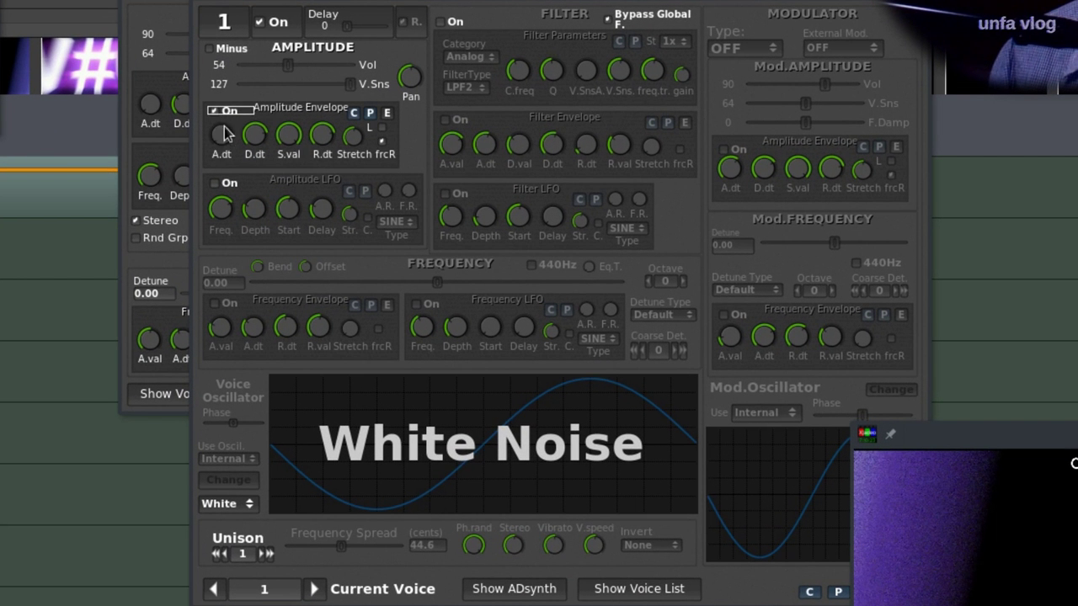
mouse_move(226, 148)
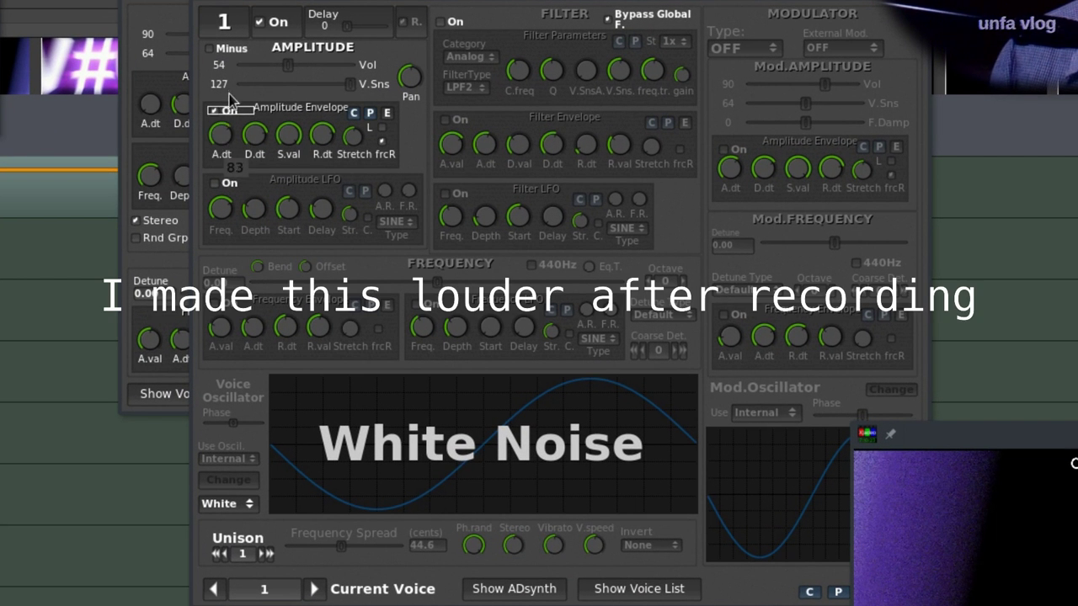
left_click(217, 182)
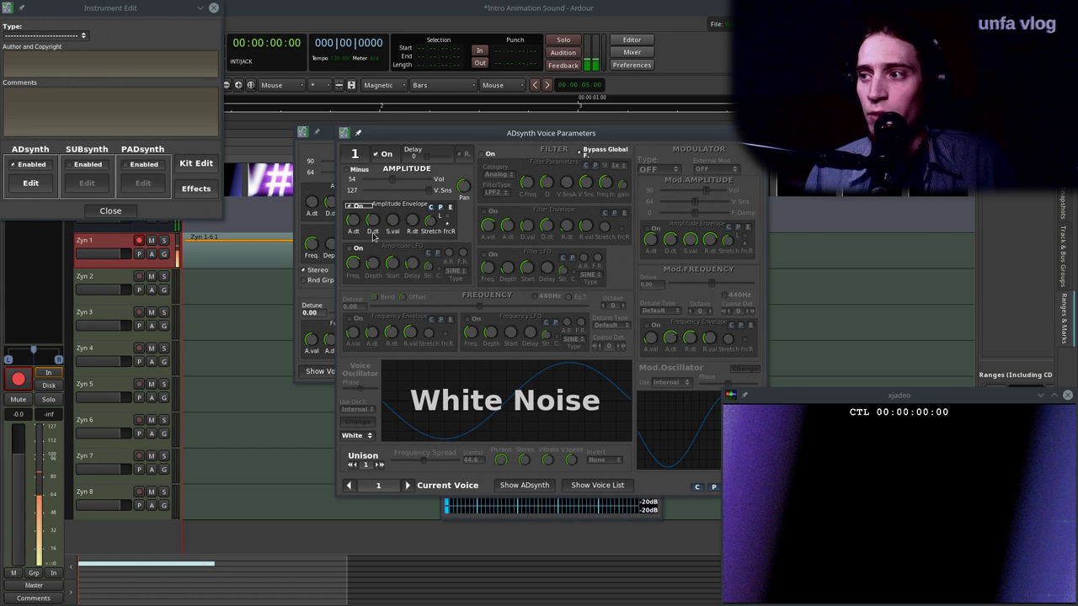
Play the Zyn 1 region from the session start twice to hear the white noise against the animation.
left_click(312, 10)
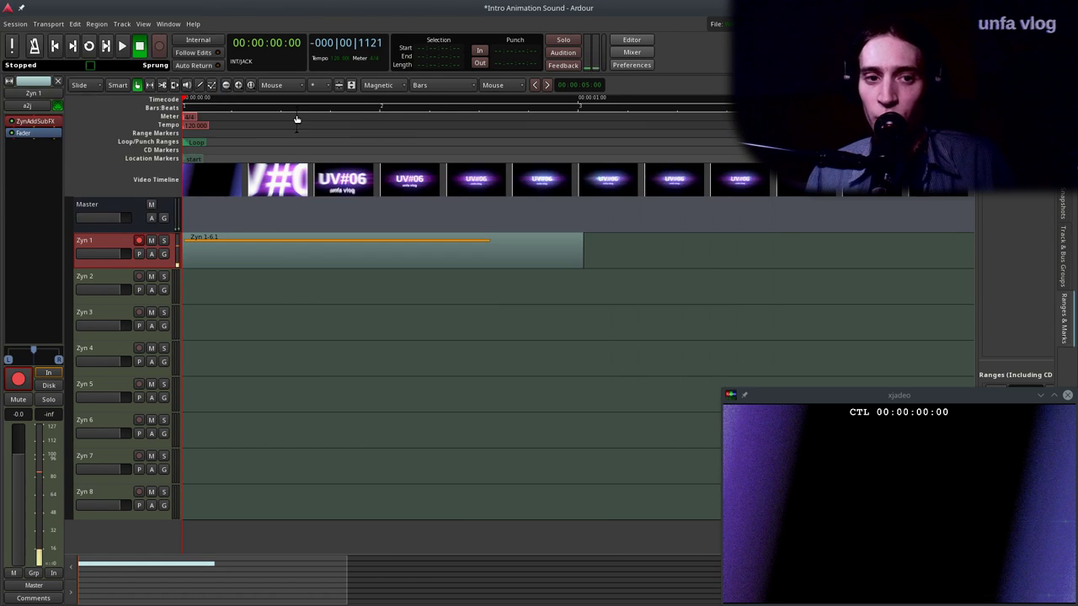
key("space")
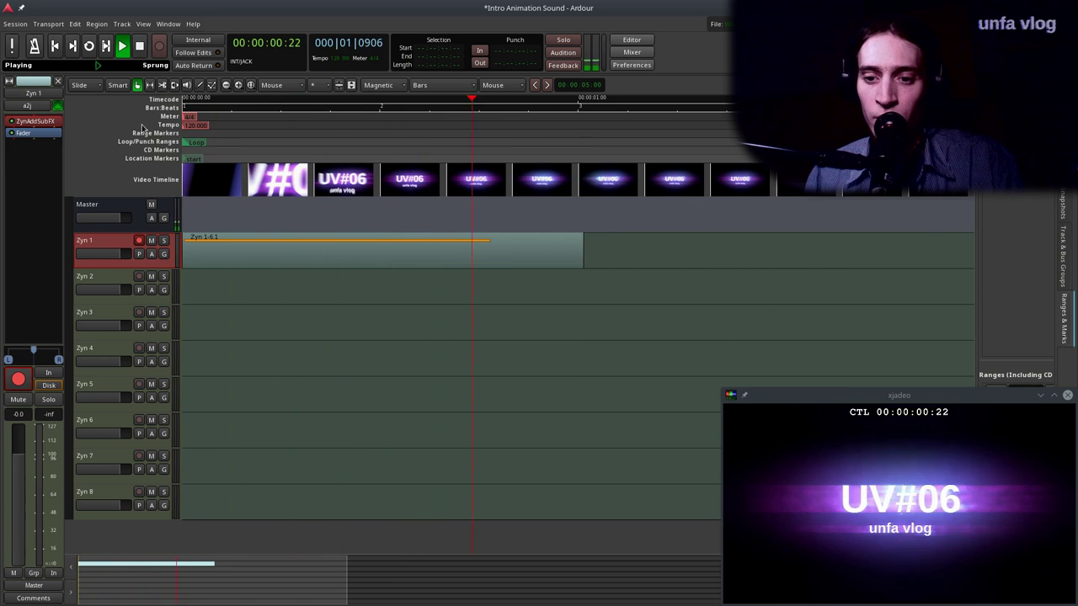
key("space")
scroll(215, 153, "down", 1)
key("Home")
key("space")
key("space")
Drop the A4 note in the Zyn 1 region to a much lower pitch and replay it from the start.
left_click(255, 244)
key("e")
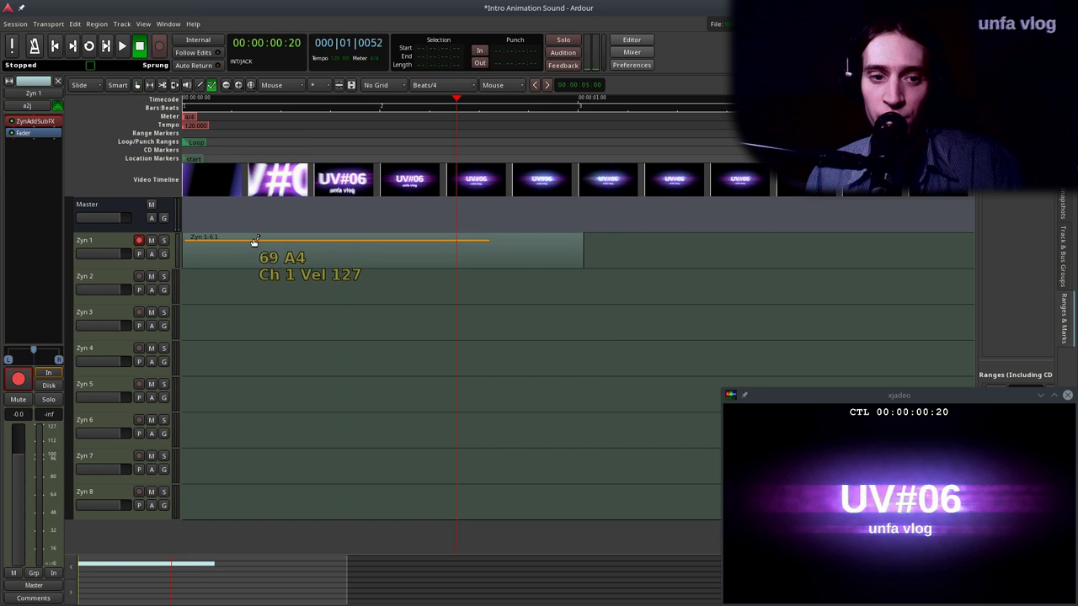
left_click_drag(262, 239, 263, 265)
key("Home")
key("space")
key("space")
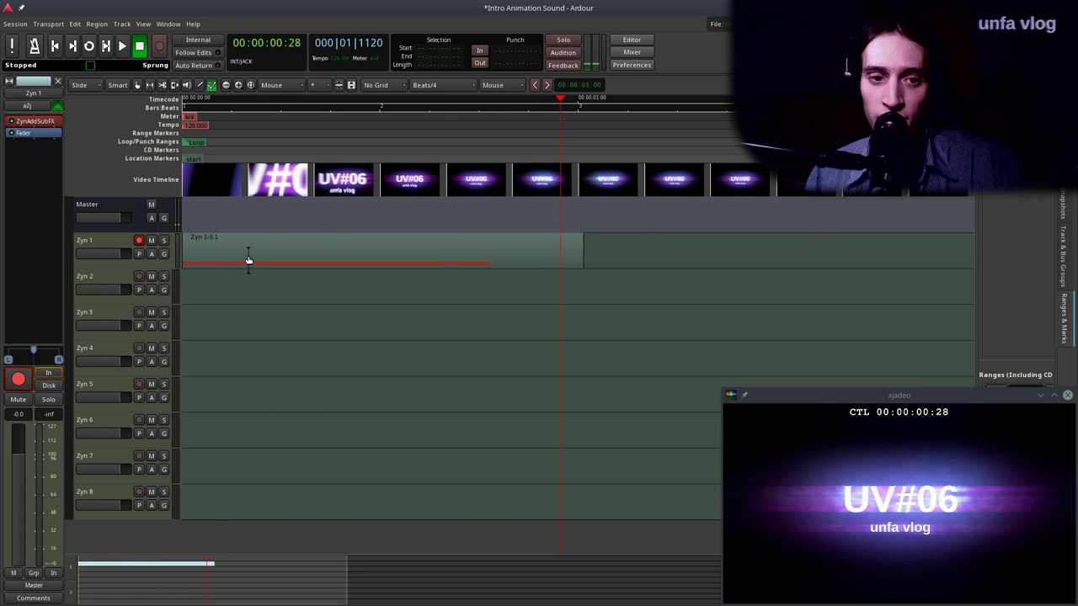
Raise the lowered Zyn 1 note to roughly the middle of the track's pitch range and play it back.
left_click_drag(258, 261, 262, 252)
left_click_drag(258, 123, 177, 137)
key("space")
key("space")
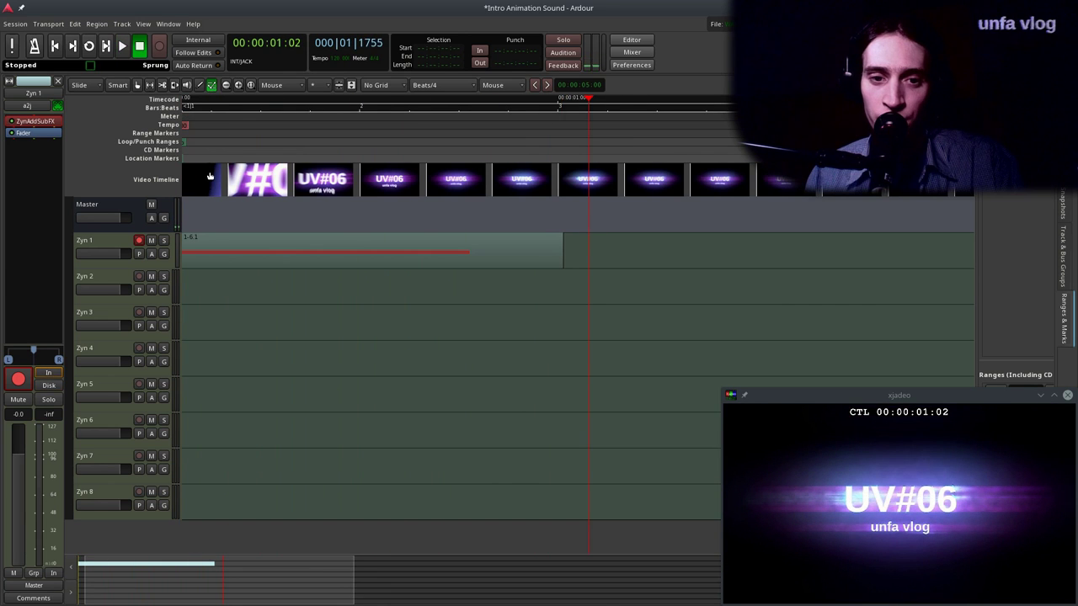
Bring up voice 1's parameters to review its amplitude envelope, then replay the noise from the session start.
key("alt+Tab")
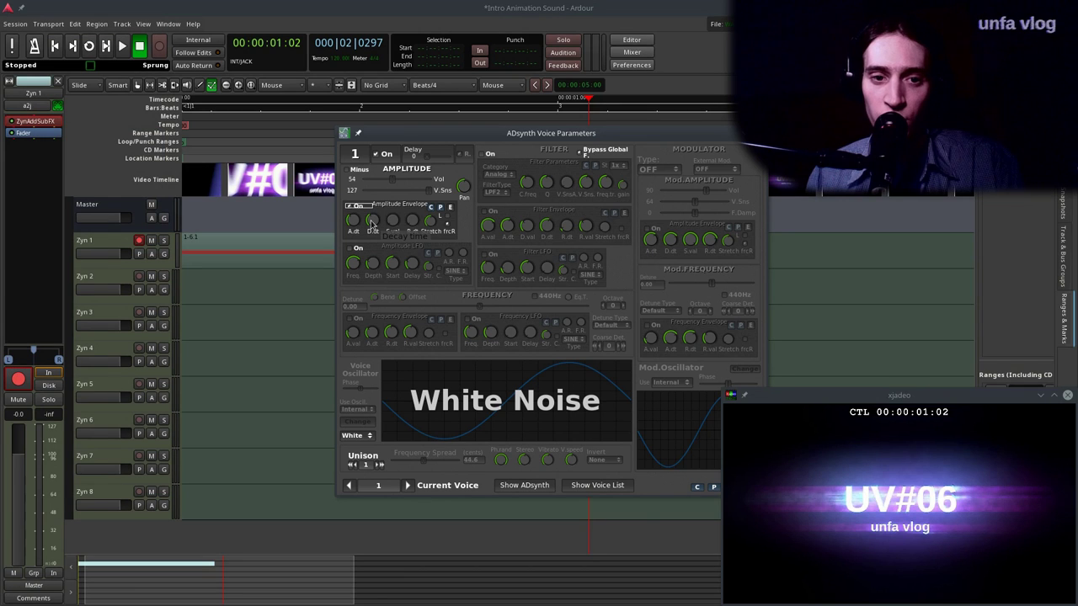
left_click_drag(429, 135, 544, 125)
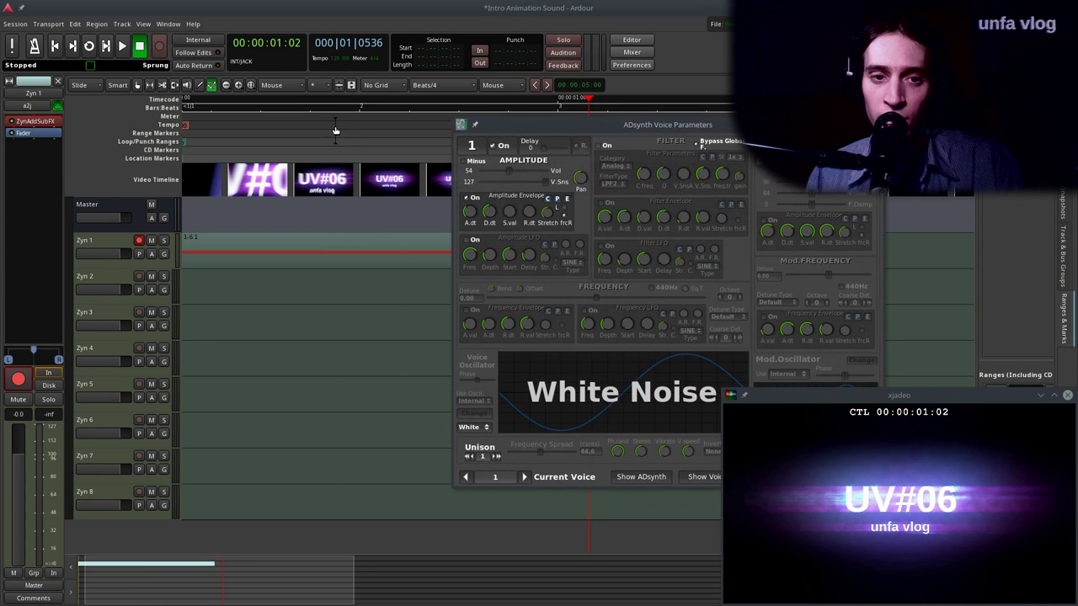
left_click(341, 128)
key("Home")
key("space")
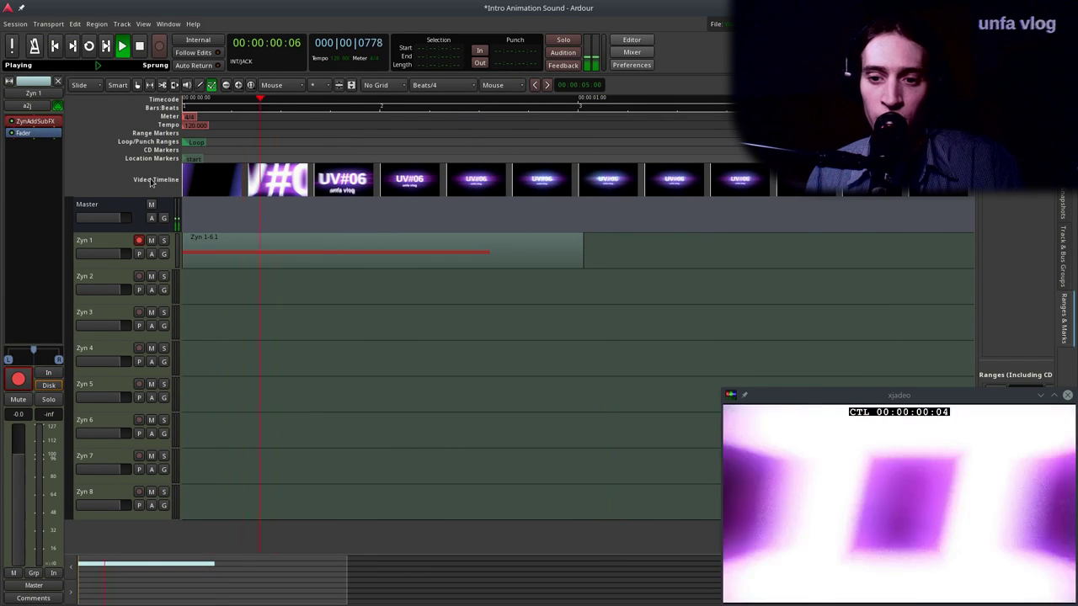
key("space")
Turn on voice 1's own filter with type BPF2 and enable its filter envelope.
key("alt+Tab")
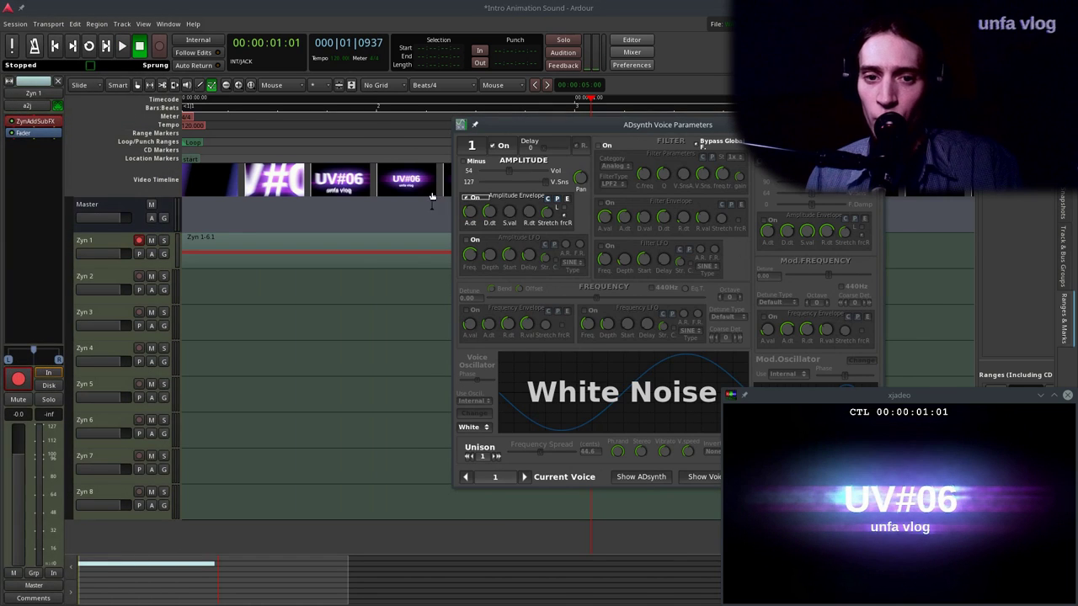
left_click_drag(494, 143, 359, 125)
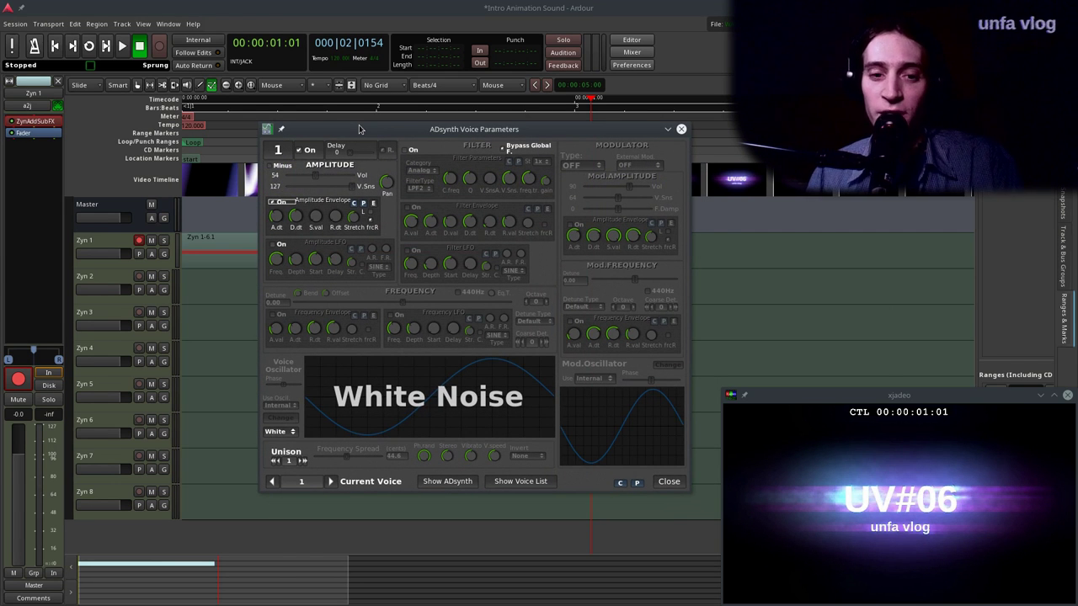
left_click_drag(398, 128, 386, 108)
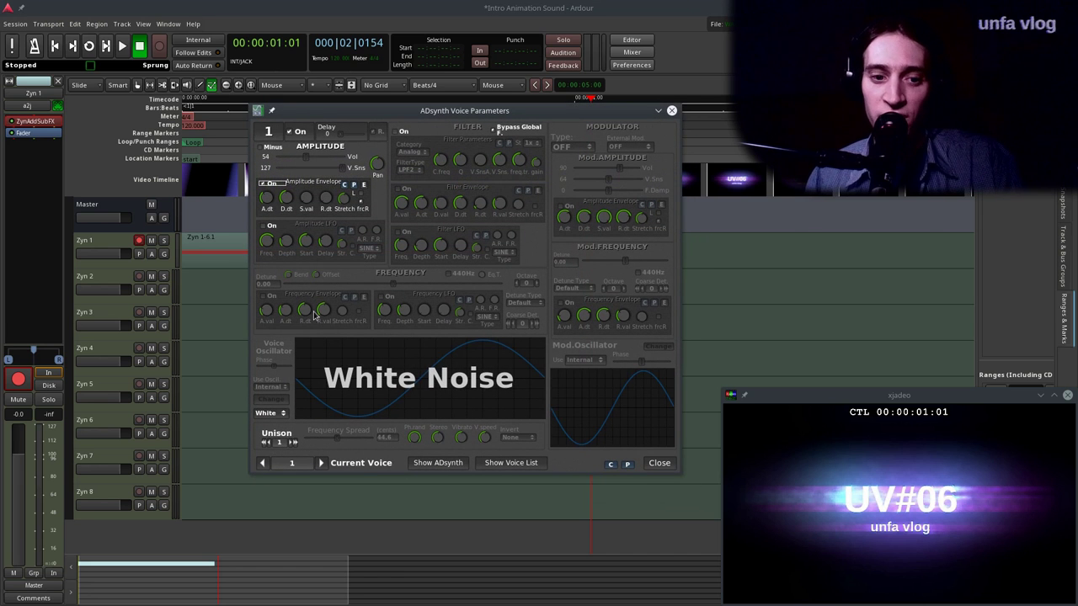
left_click(403, 132)
left_click(409, 170)
left_click(413, 190)
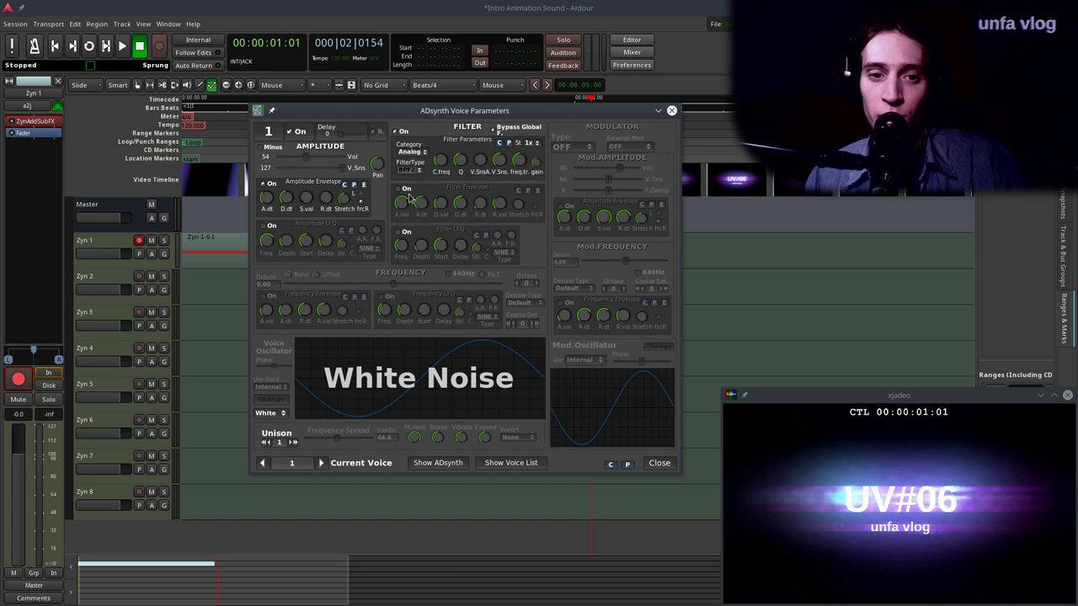
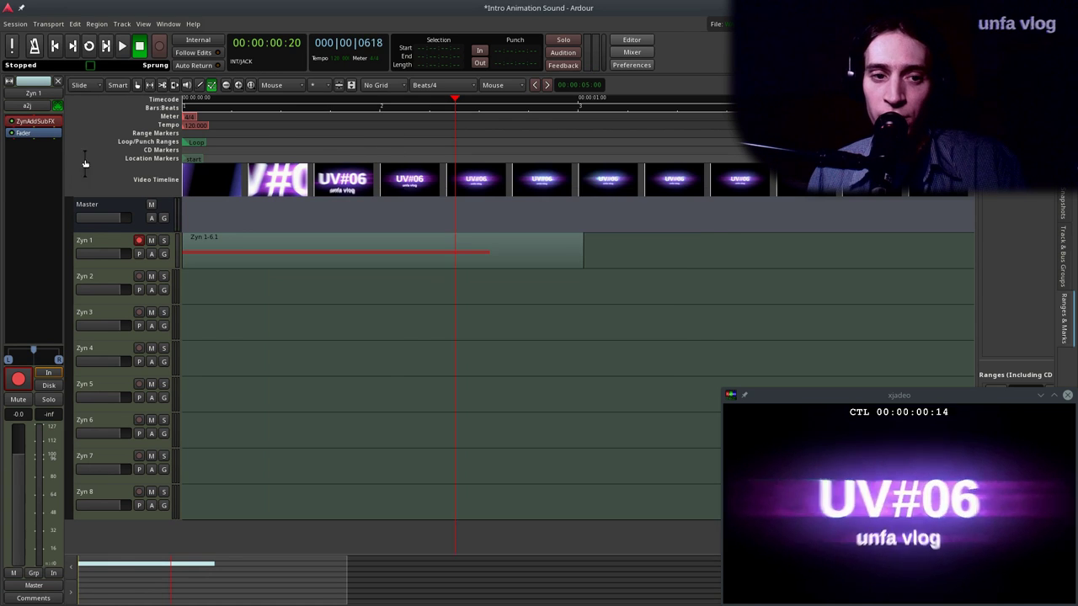
Replay Zyn 1 from the session start to hear the filtered noise against the video.
left_click_drag(272, 153, 40, 158)
key("space")
key("space")
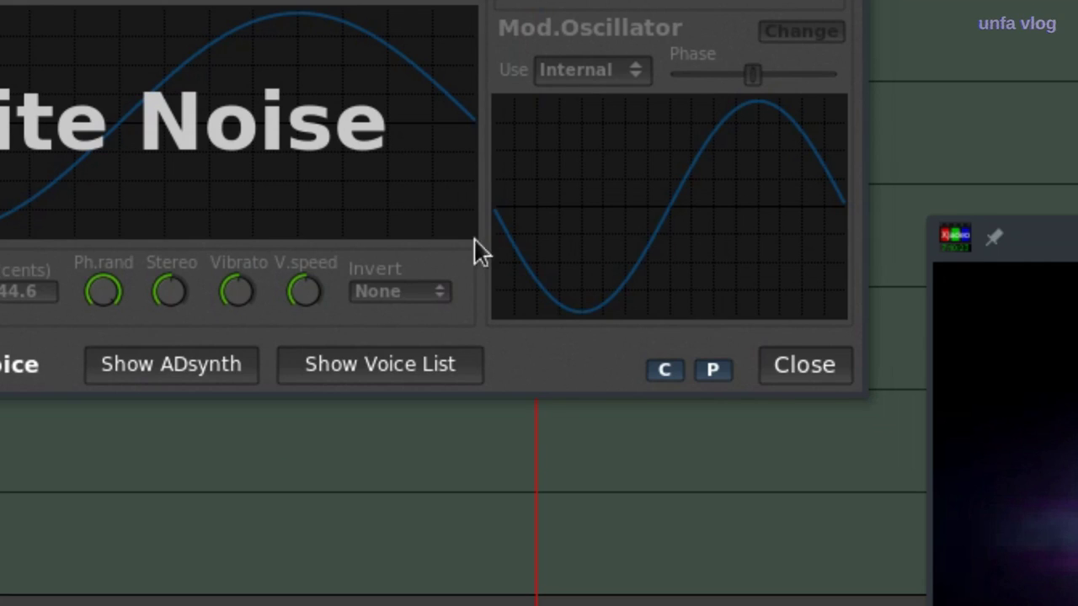
Copy voice 1's parameters to the clipboard and paste them into voice 2.
left_click(665, 369)
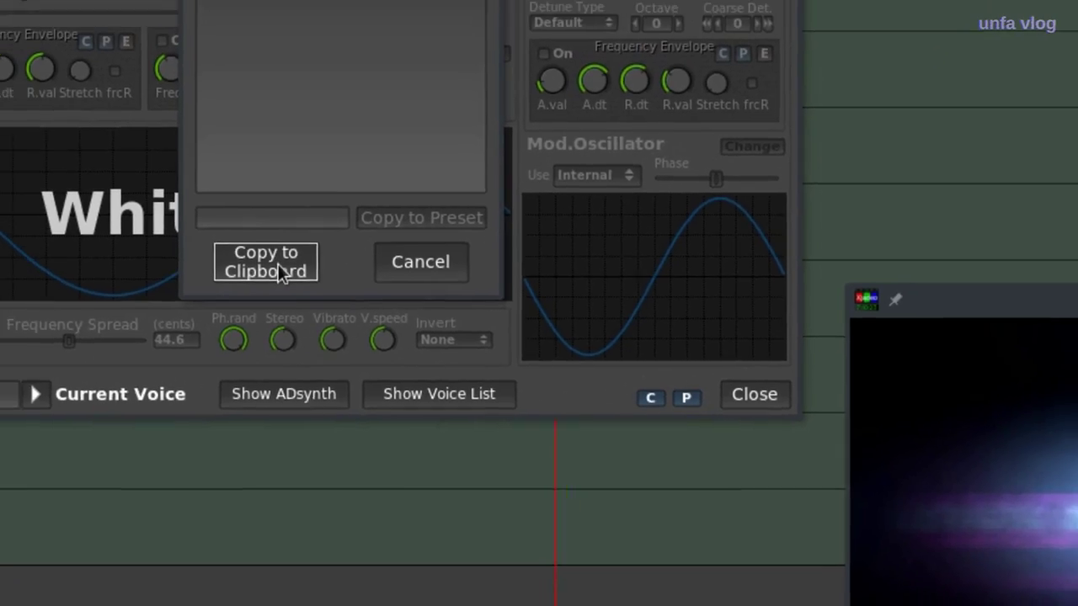
left_click(146, 186)
left_click(227, 422)
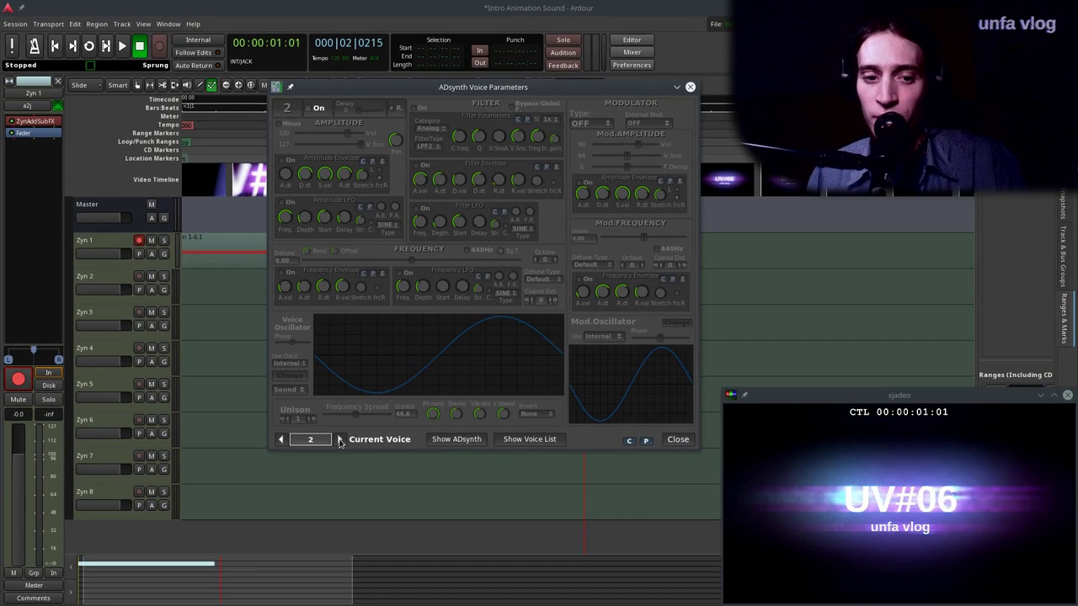
left_click(647, 442)
left_click(447, 373)
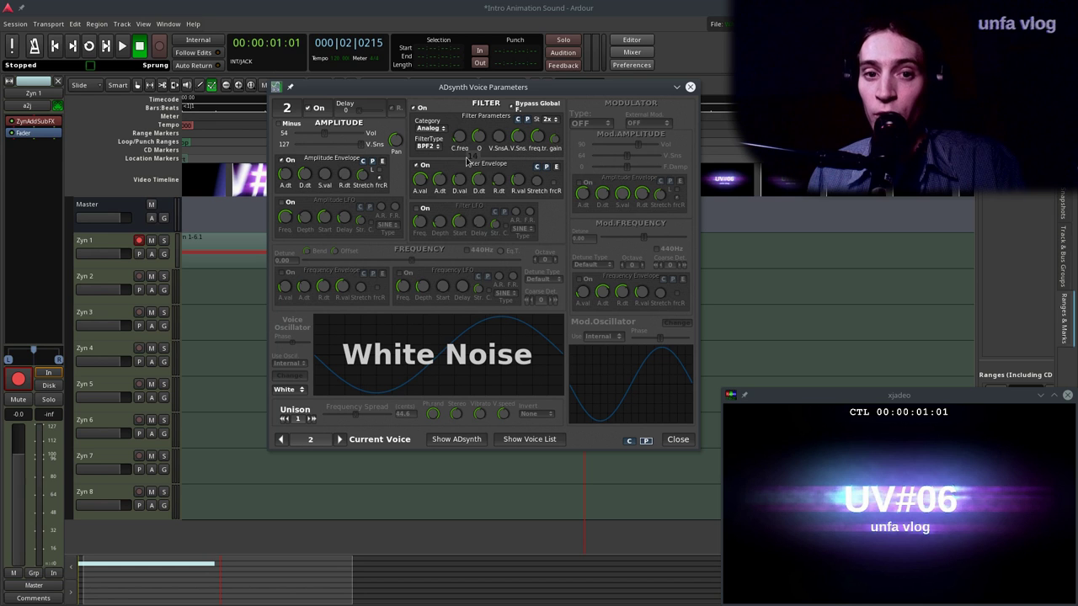
Adjust the attack settings of voice 2's filter envelope and check the sound by playback from the session start.
left_click_drag(418, 181, 413, 178)
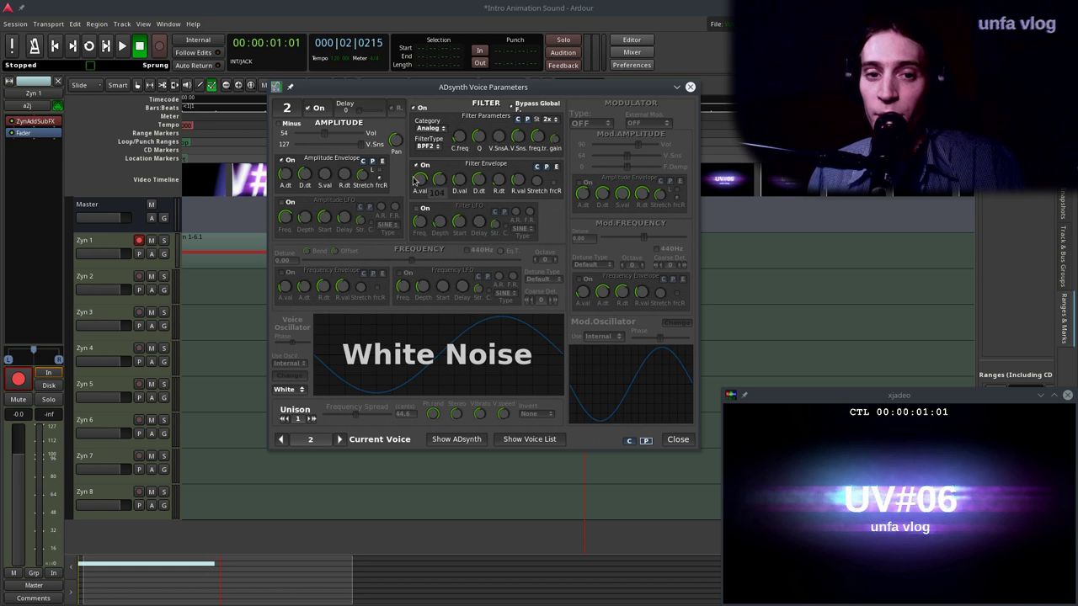
mouse_move(437, 183)
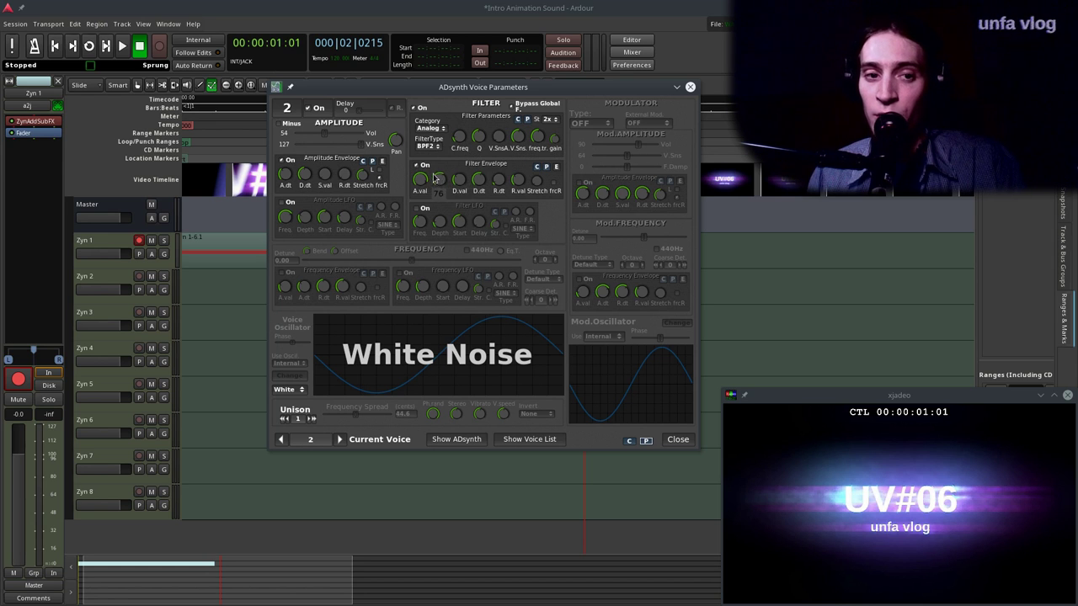
left_click(194, 154)
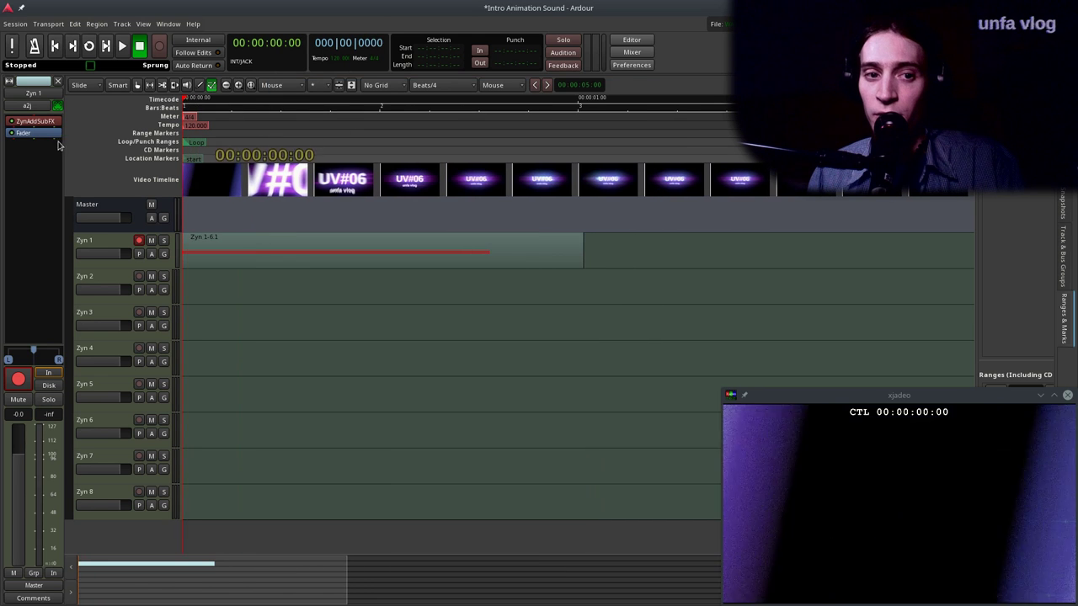
key("space")
key("space")
left_click(193, 157)
key("space")
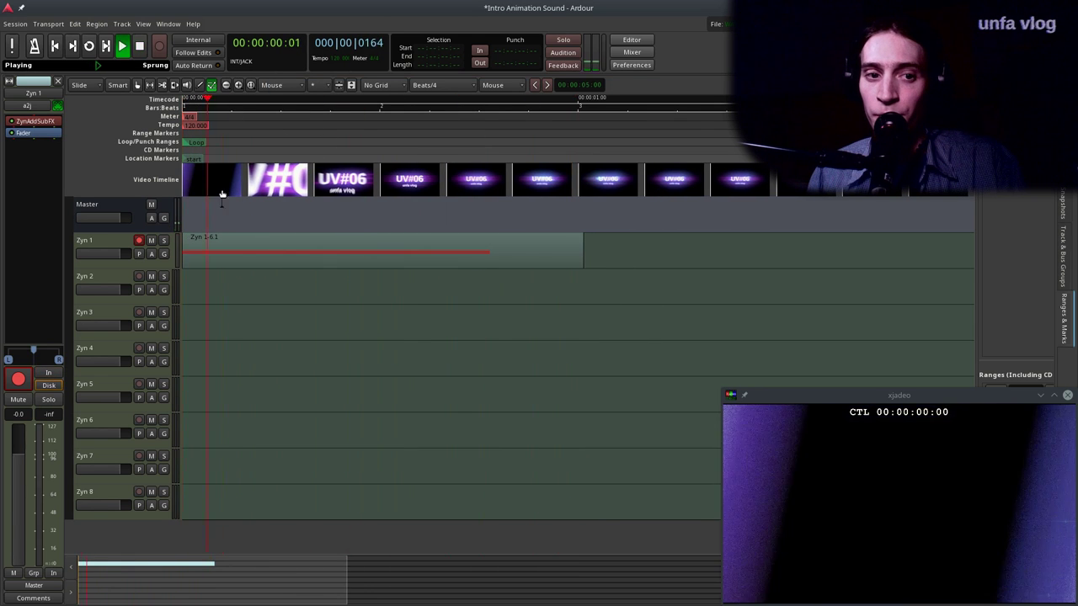
key("space")
Switch back to voice 1, turn it off and return the playhead to the session start.
key("alt+Tab")
left_click(281, 439)
left_click(316, 110)
left_click_drag(252, 130, 105, 144)
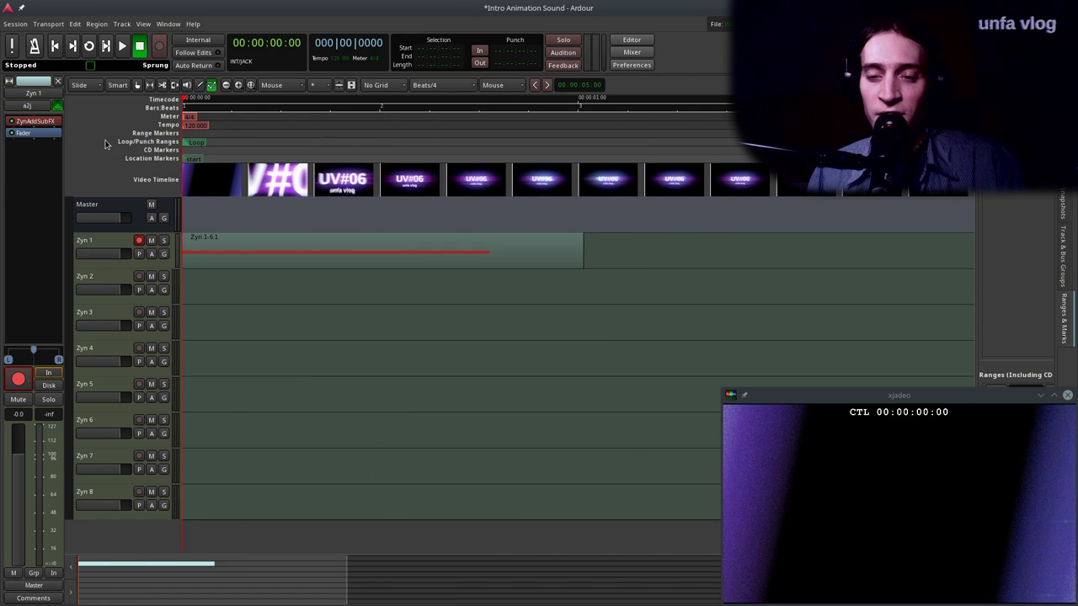
Listen to the sound with voice 1 off, switch to voice 2's parameters and replay it against the video.
key("space")
key("alt+Tab")
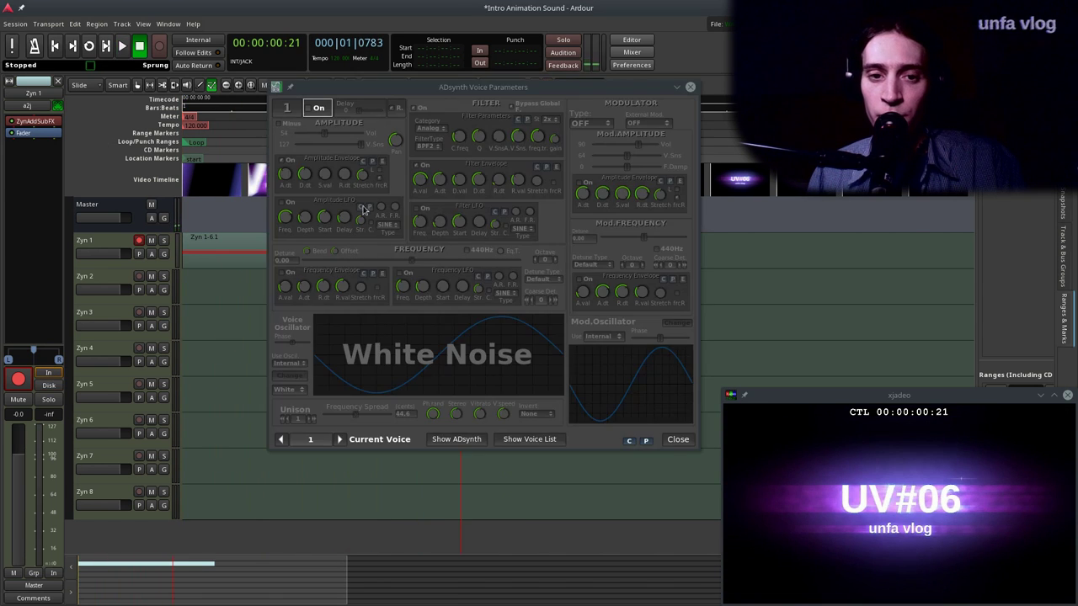
left_click(339, 439)
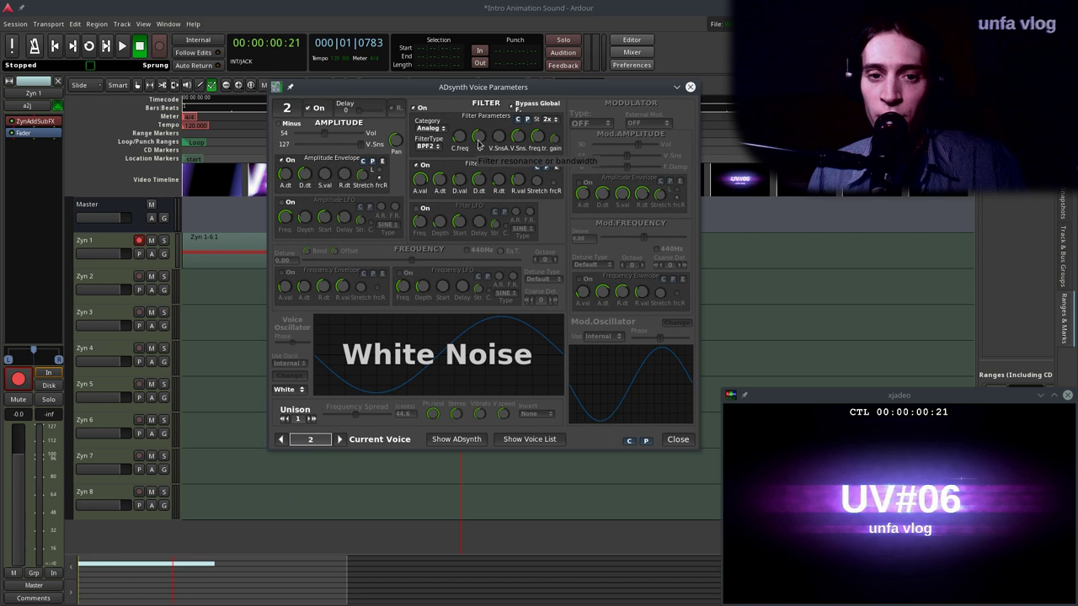
key("alt+Tab")
key("space")
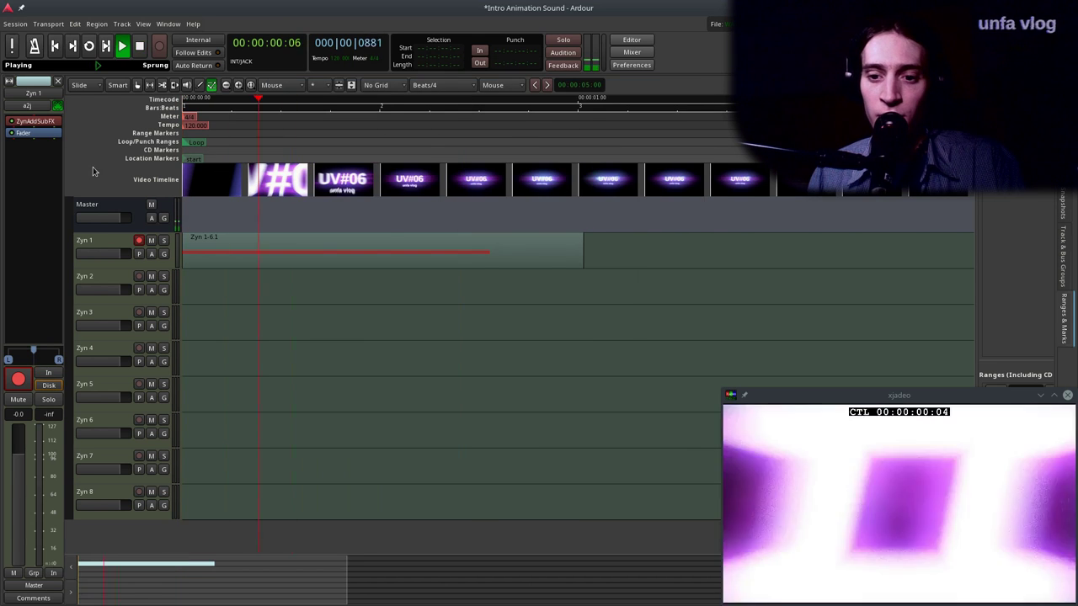
key("space")
key("alt+Tab")
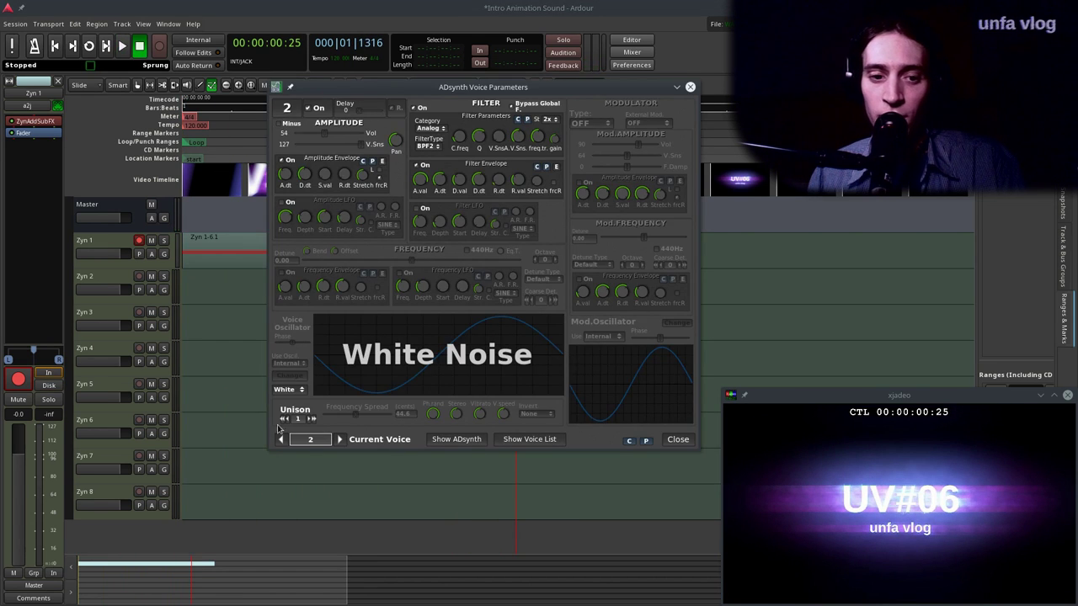
Turn voice 1 back on and replay the layered noise from the session start.
left_click(312, 108)
left_click(312, 107)
key("alt+Tab")
key("Home")
key("space")
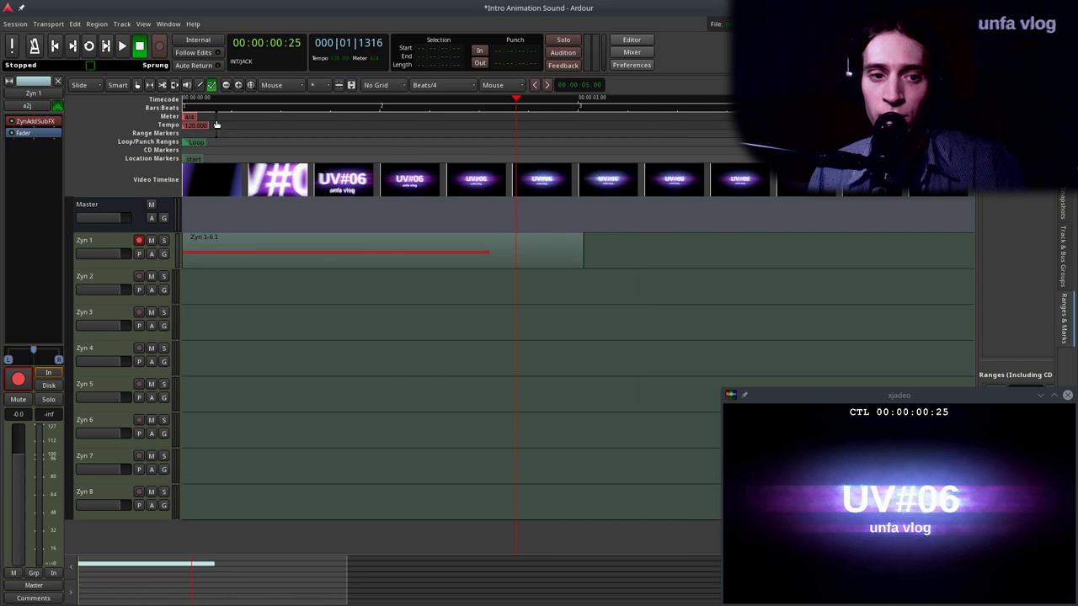
key("space")
key("alt+Tab")
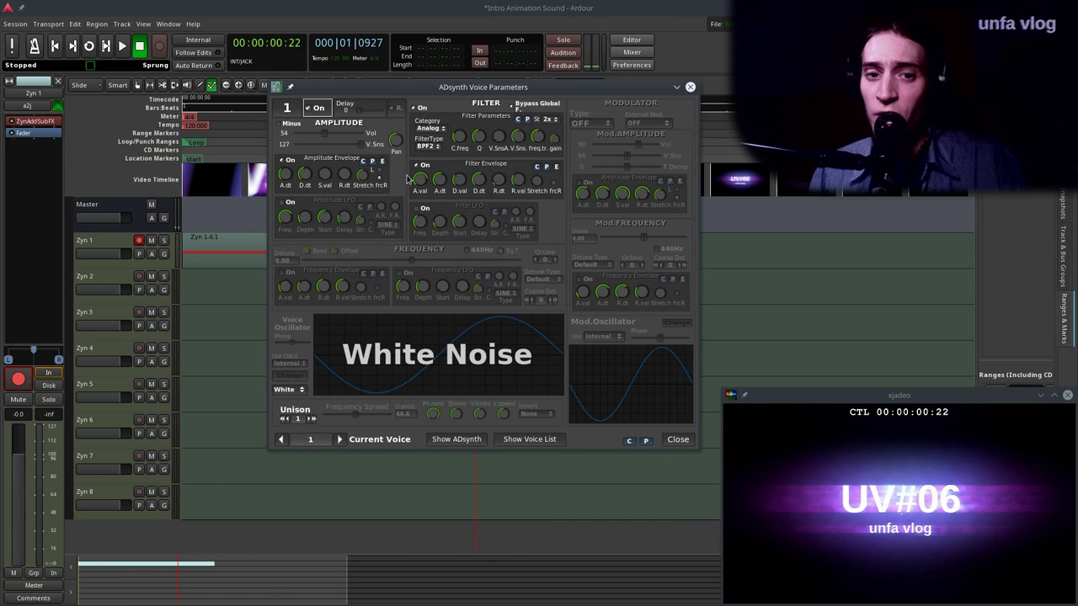
Adjust voice 1's filter resonance and replay both noise voices repeatedly from the session start.
left_click_drag(478, 140, 480, 145)
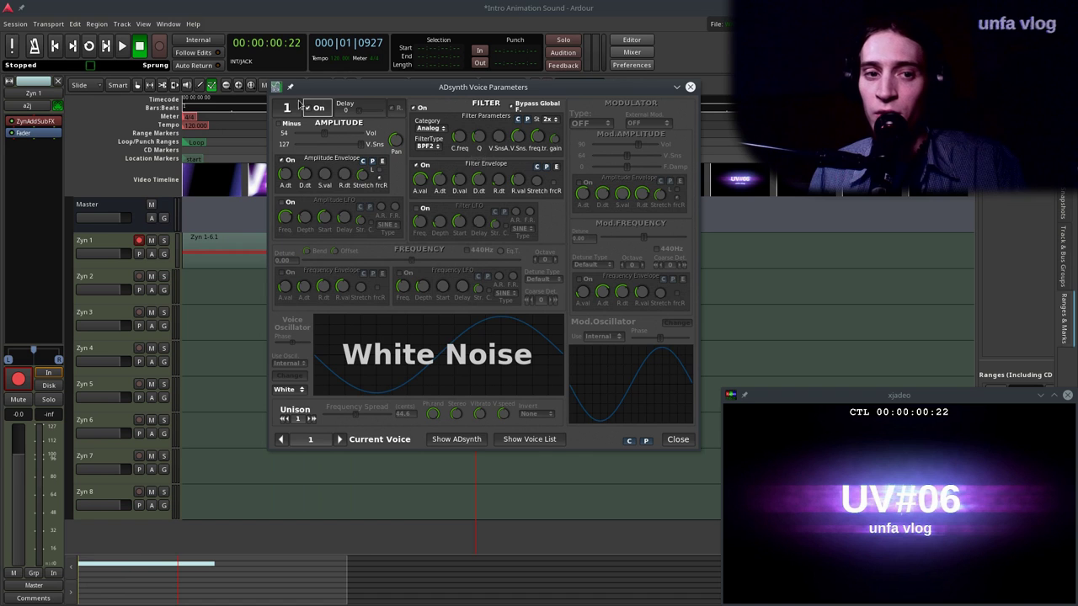
key("alt+Tab")
key("Home")
key("space")
key("space")
key("Home")
key("space")
key("Home")
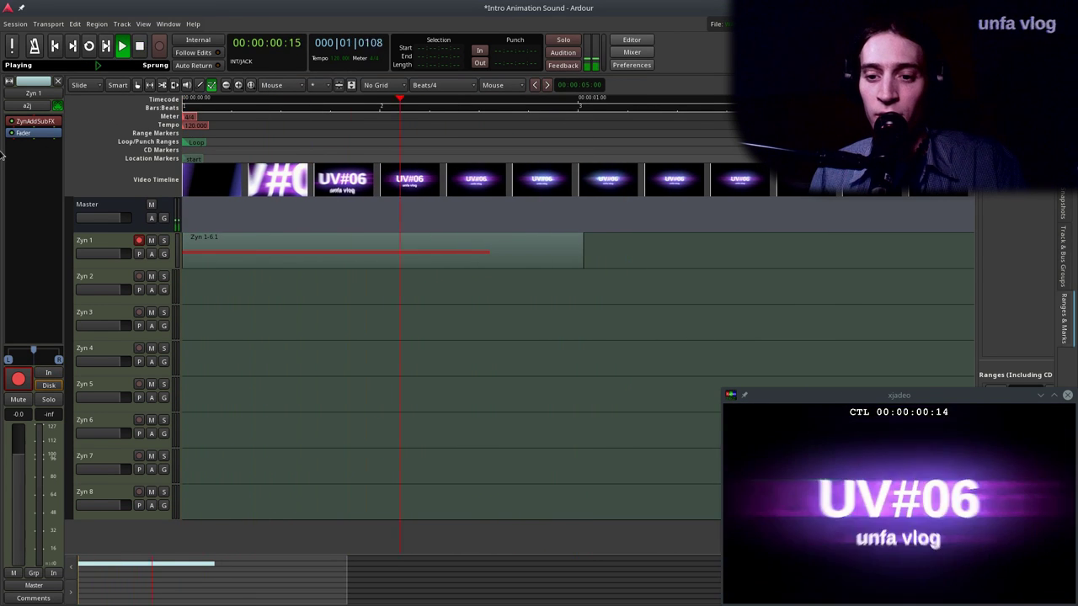
key("space")
key("alt+Tab")
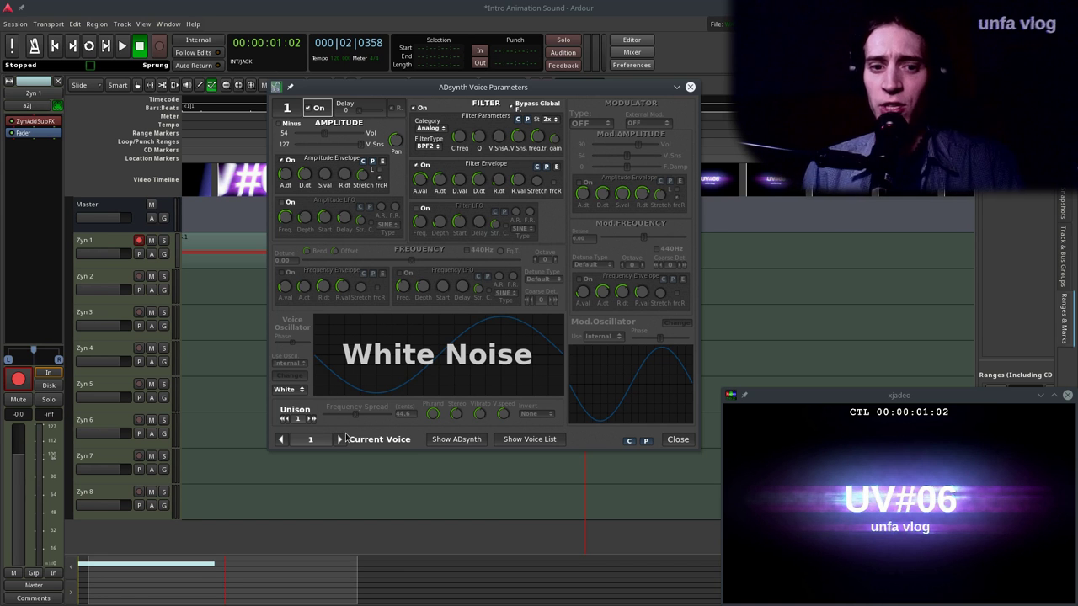
Adjust the center frequency of the ADsynth global LPF2 filter and check the sound by playback.
left_click(302, 457)
key("alt+Tab")
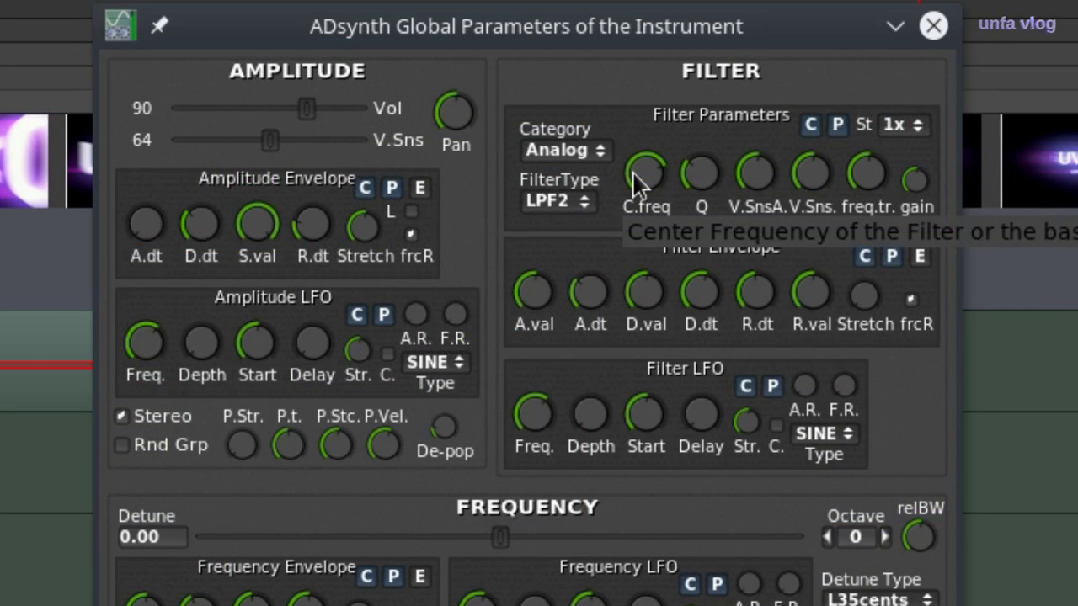
left_click_drag(638, 178, 621, 138)
left_click_drag(599, 66, 597, 70)
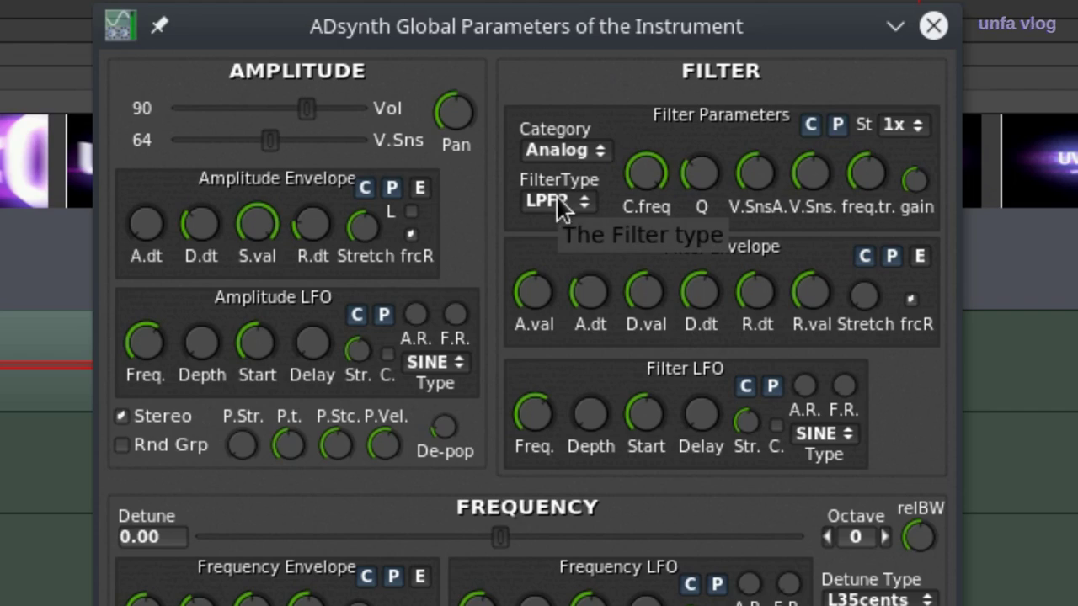
left_click_drag(653, 177, 645, 200)
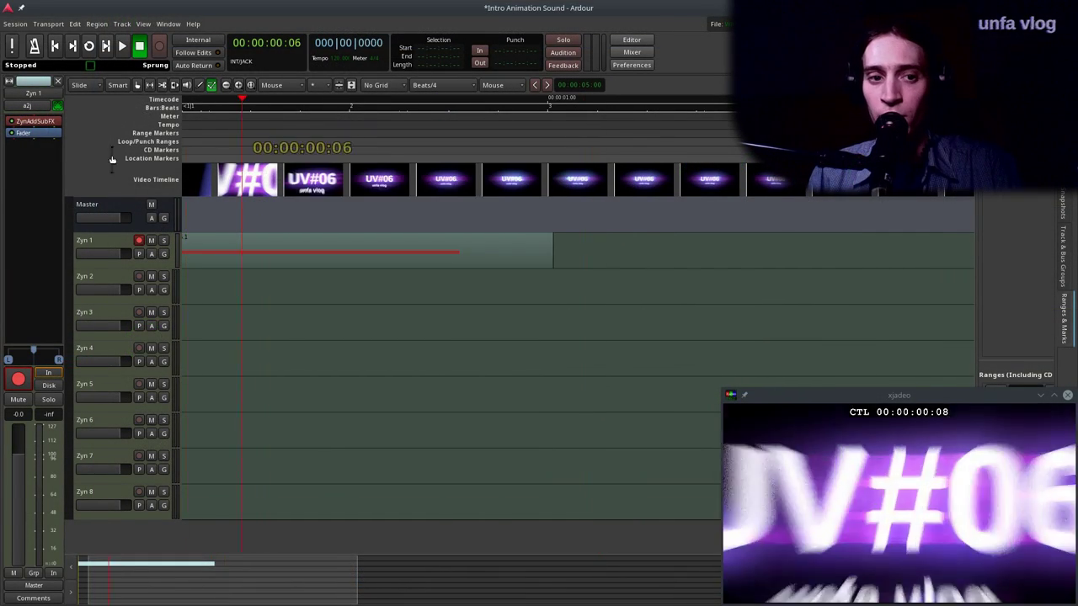
key("space")
key("space")
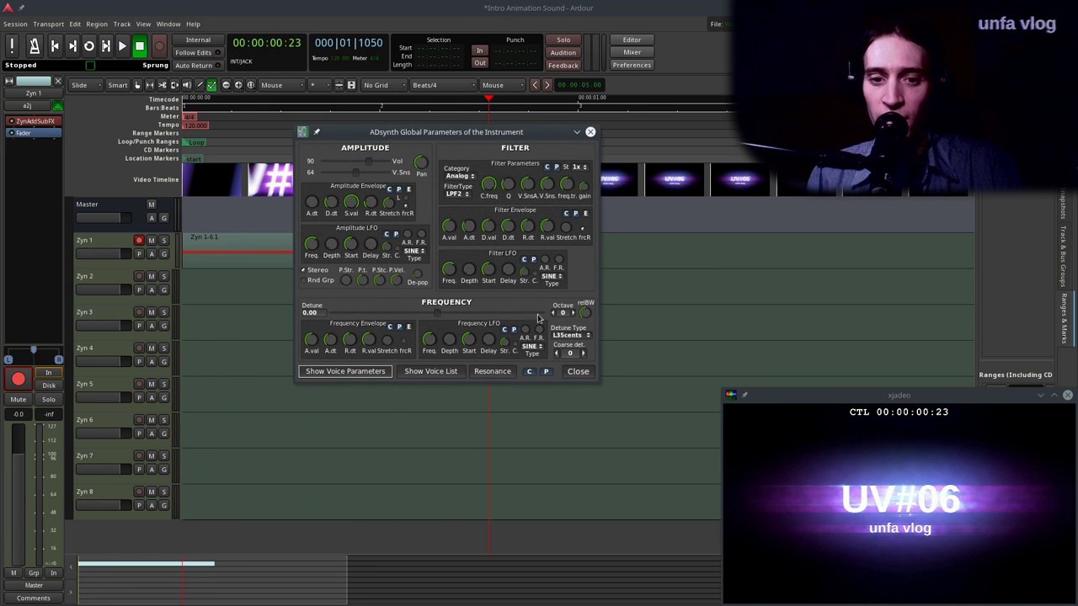
Close the ADsynth global parameters and load a Reverb into the first slot of the part's insert effects.
left_click(579, 374)
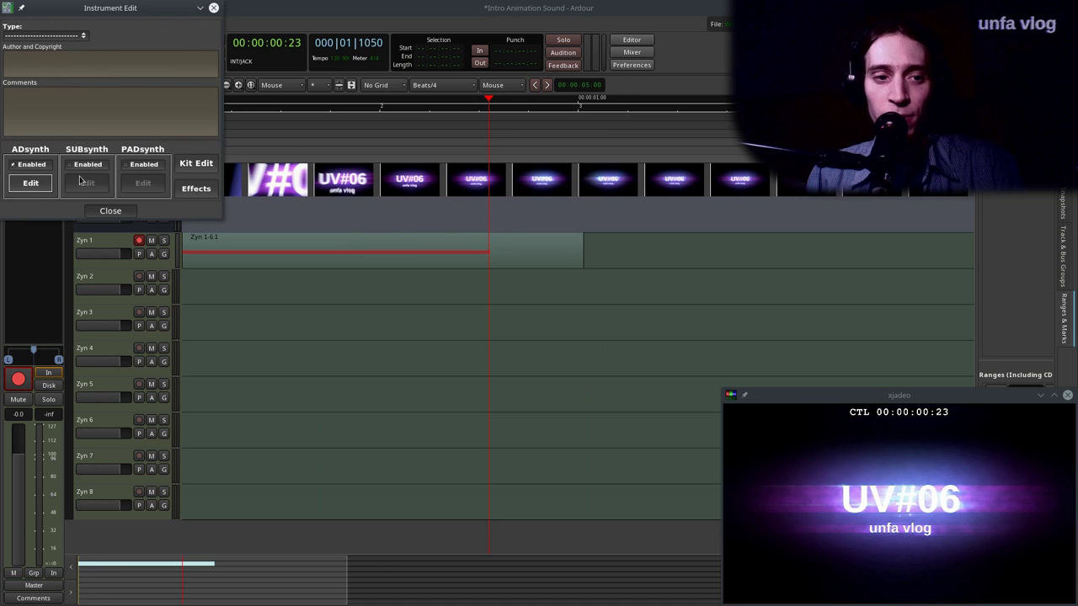
left_click_drag(147, 8, 415, 179)
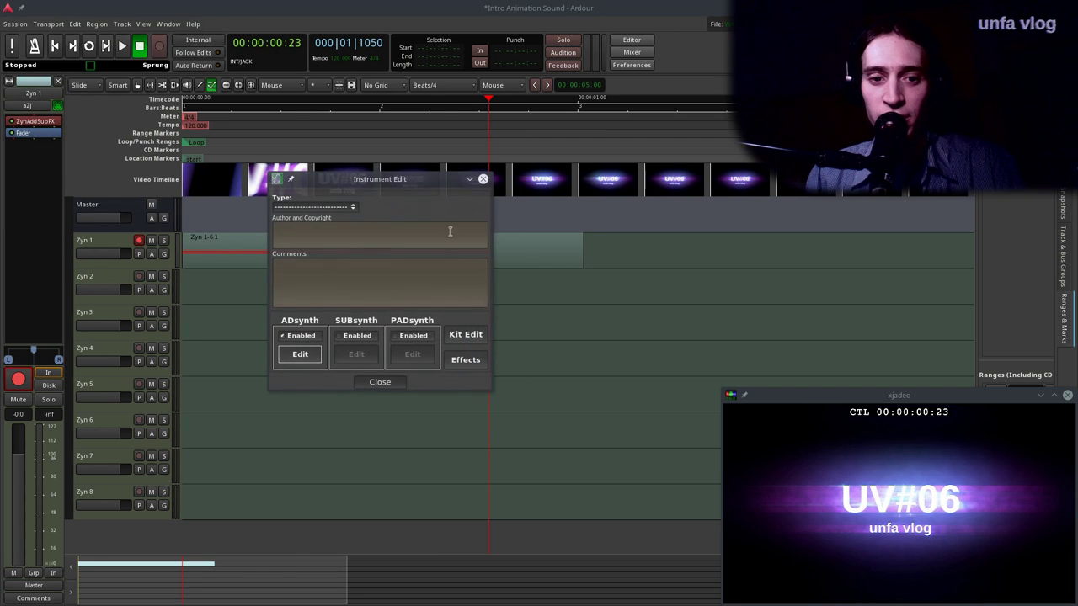
left_click(466, 360)
left_click_drag(127, 8, 691, 210)
left_click(637, 281)
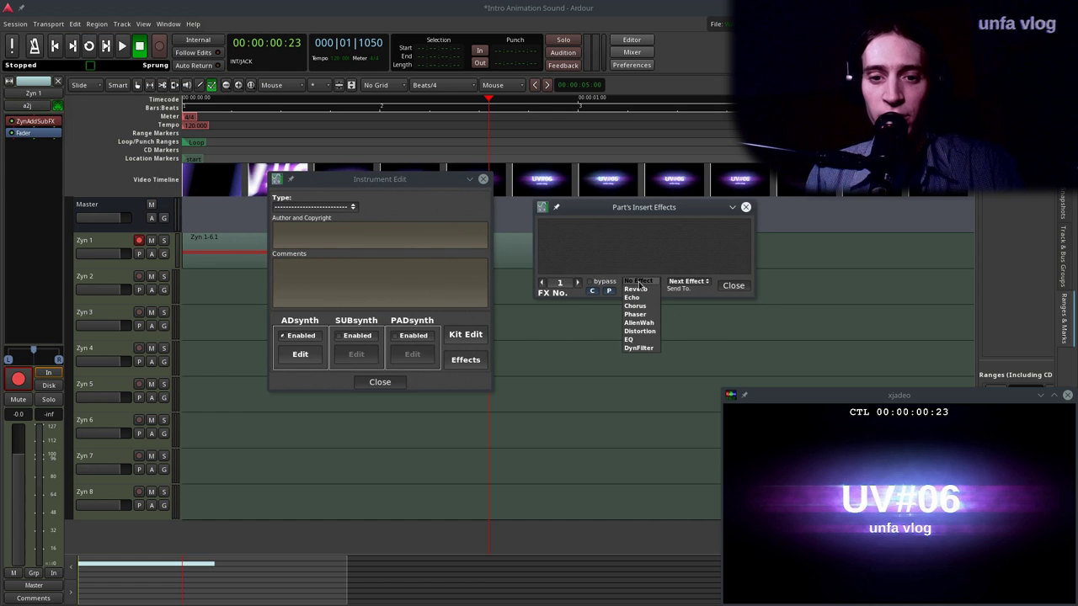
left_click(644, 289)
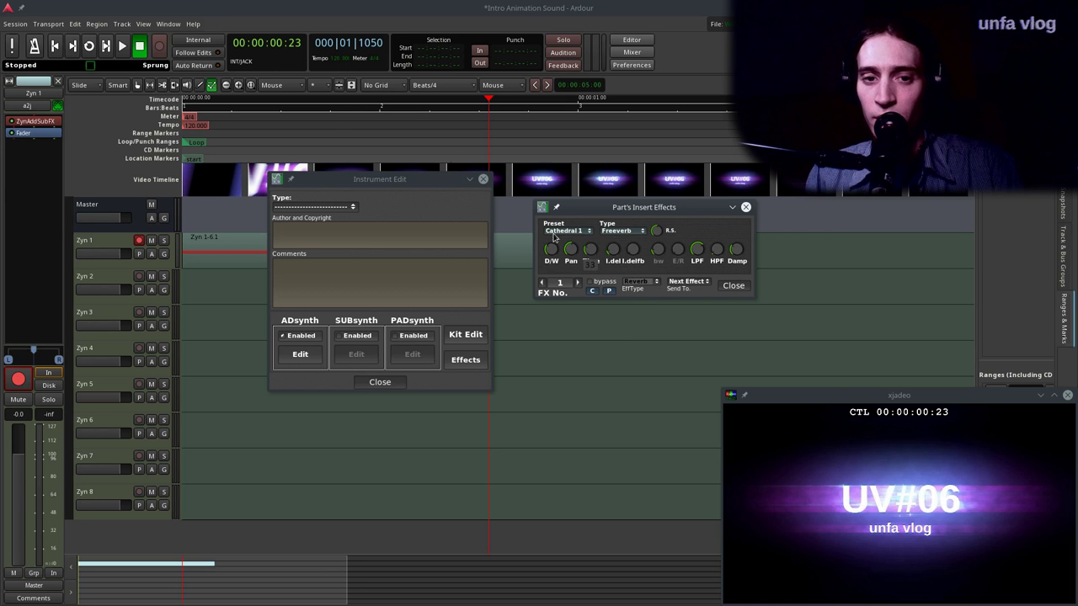
Play the sound with the Cathedral 1 reverb, try its dry/wet knob, and reset the insert slot to No Effect.
left_click(240, 150)
key("Home")
key("space")
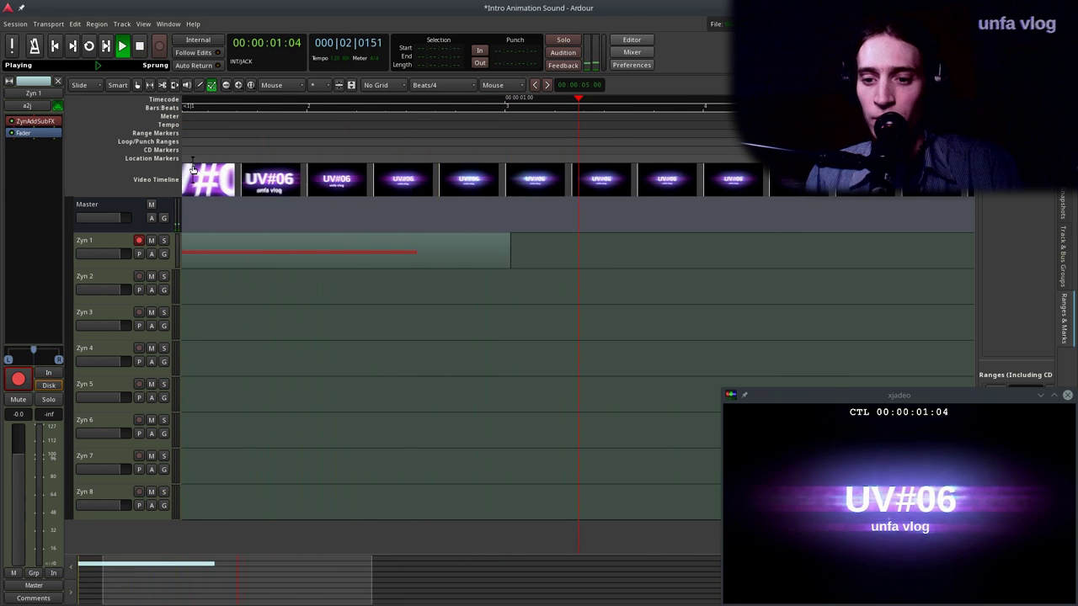
key("space")
key("alt+Tab")
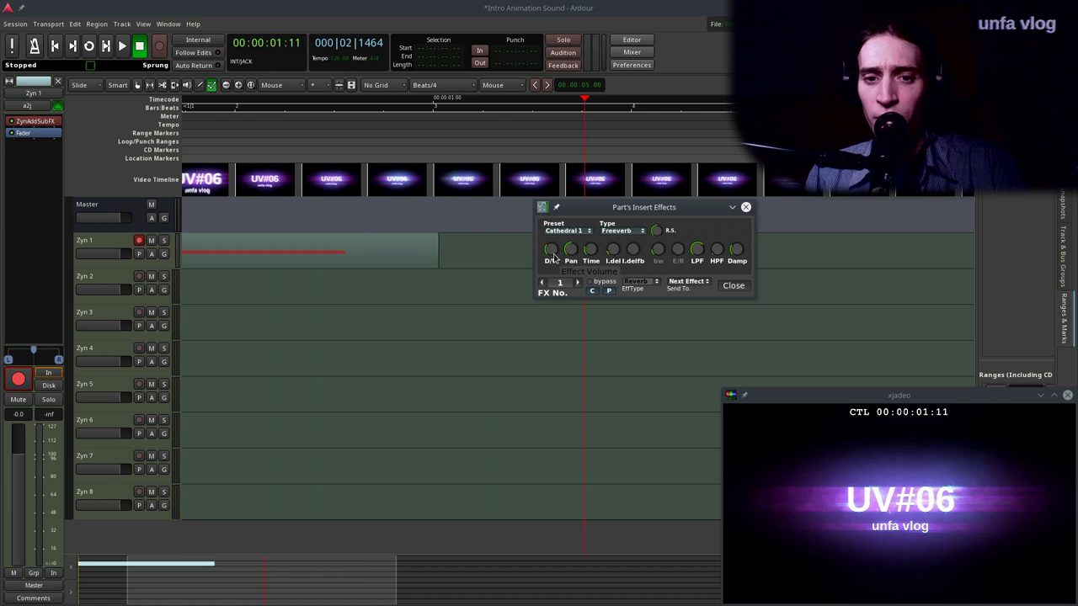
left_click_drag(554, 252, 554, 253)
left_click(642, 283)
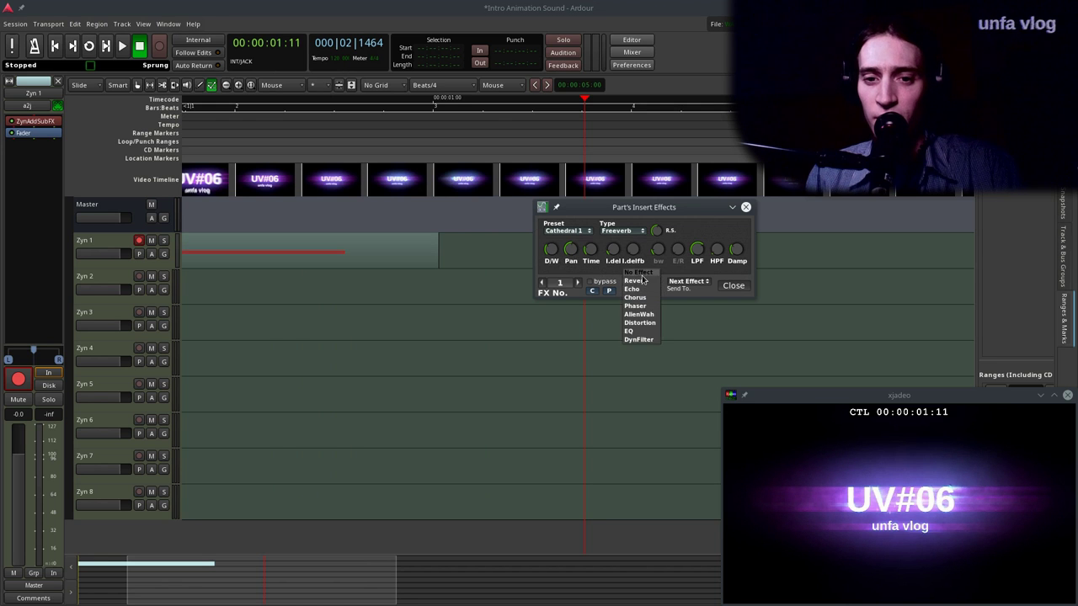
left_click(640, 274)
left_click(732, 285)
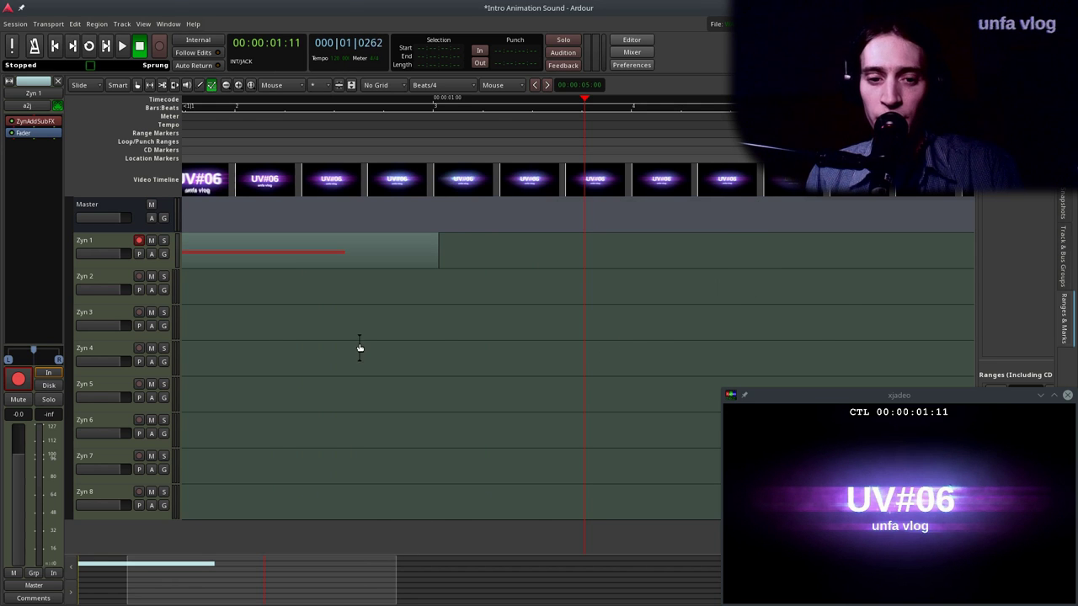
Close the remaining synth editing windows and disarm recording on the Zyn 1 track.
key("alt+Tab")
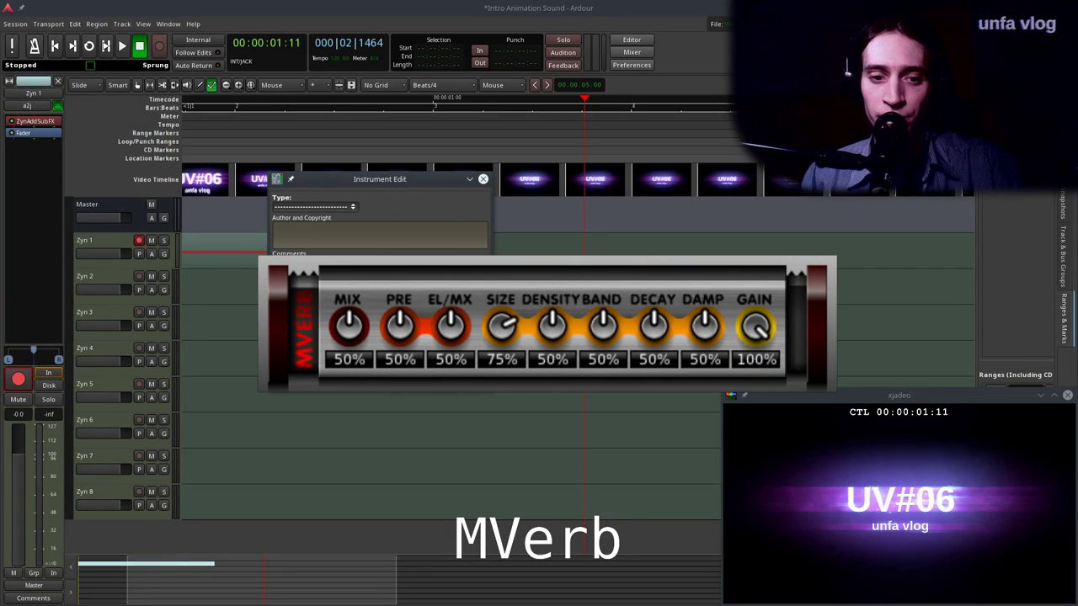
left_click(380, 385)
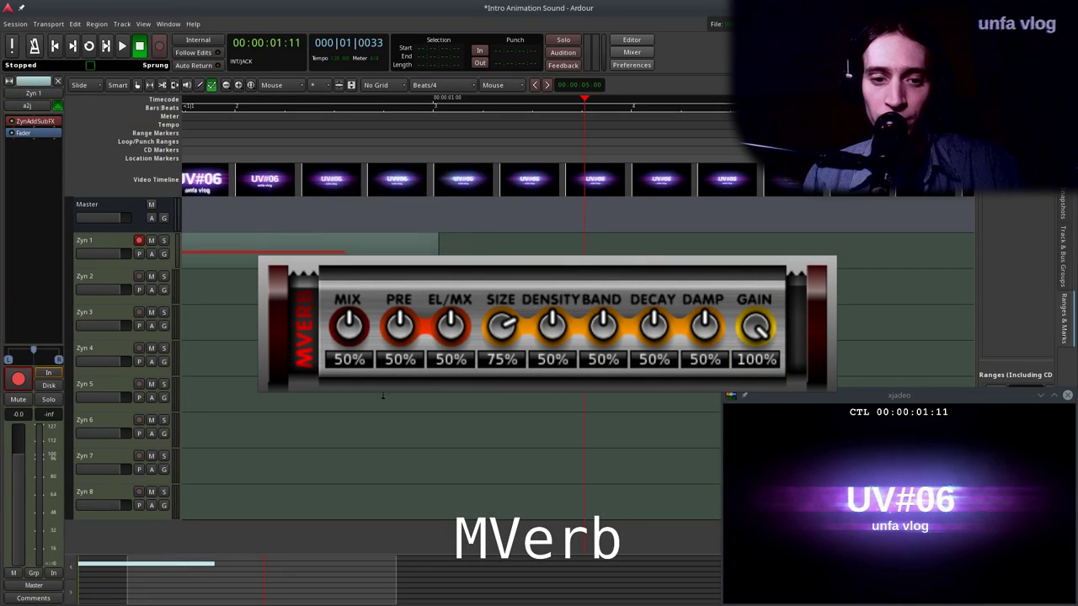
key("alt+Tab")
left_click(653, 217)
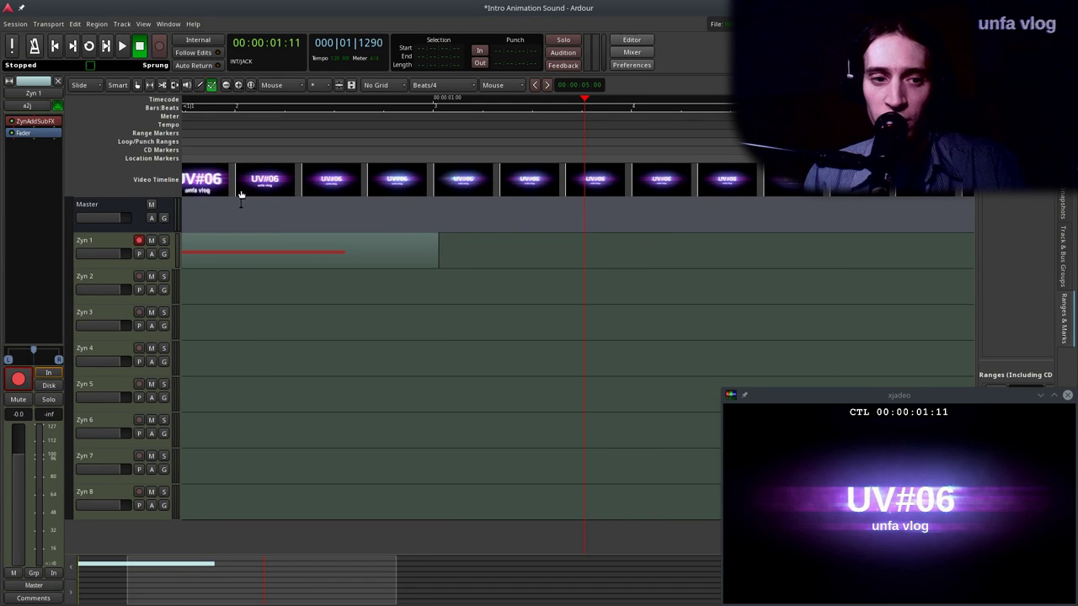
left_click(107, 245)
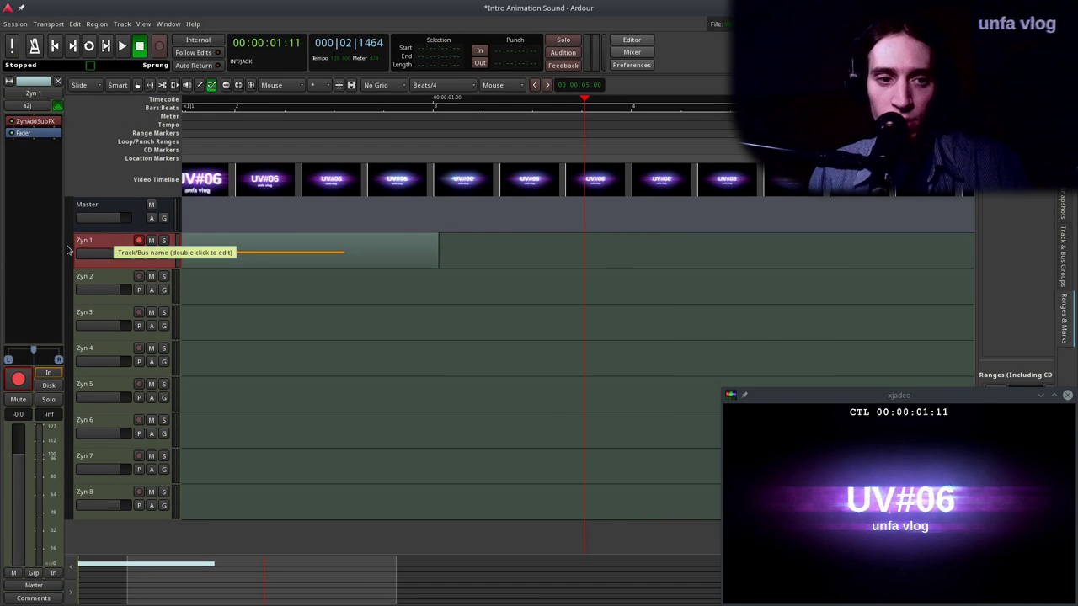
left_click(138, 241)
Rename the Zyn 1 track to Swoosh and save the session.
double_click(94, 241)
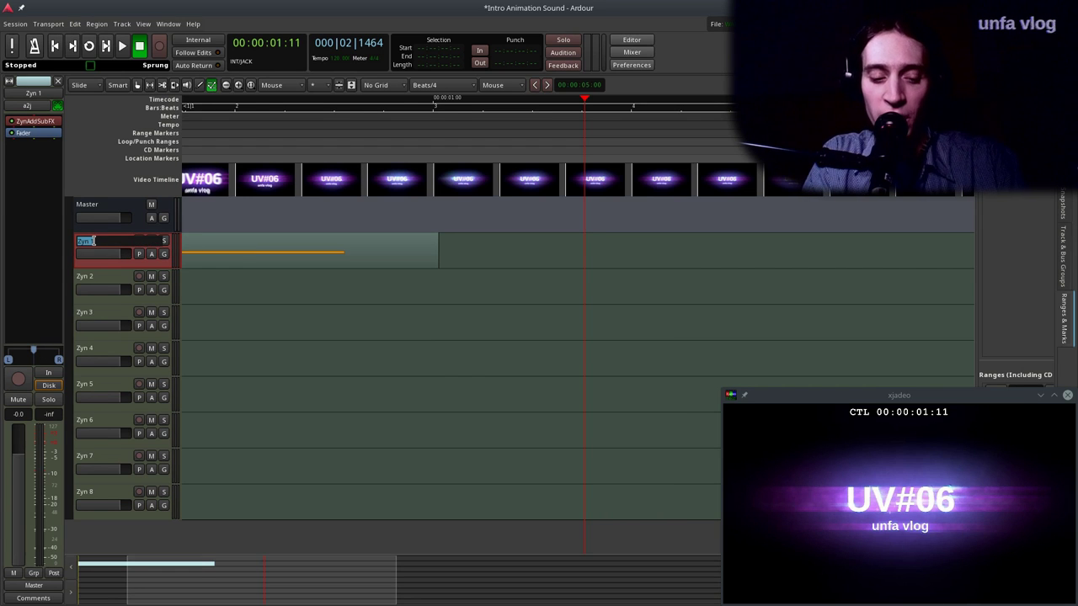
type("Swoosh")
key("Return")
key("ctrl+s")
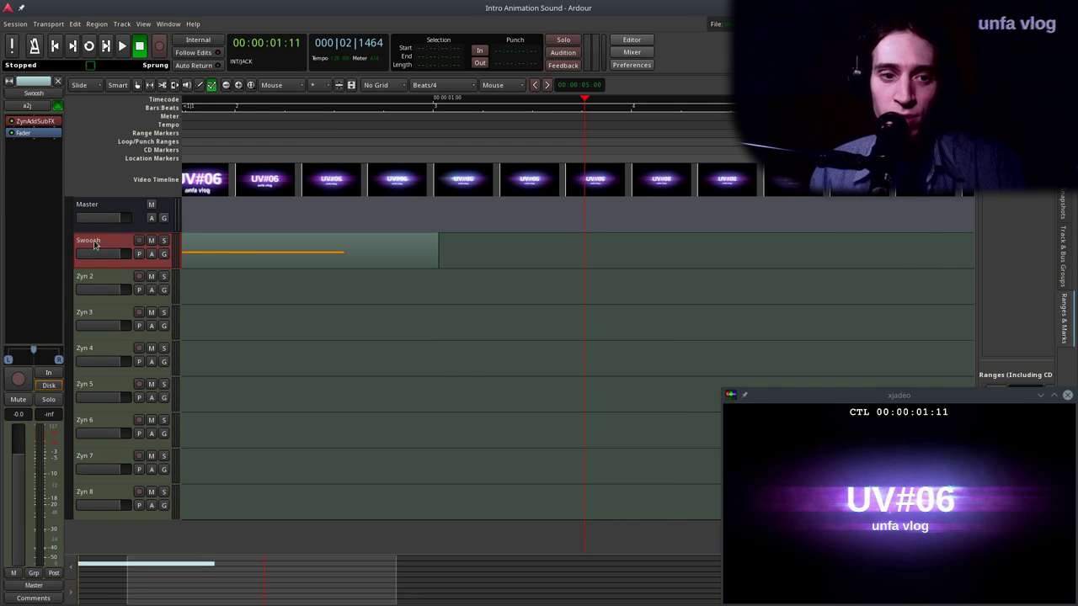
Play the Swoosh track from the session start to hear the dry sound.
key("Home")
key("space")
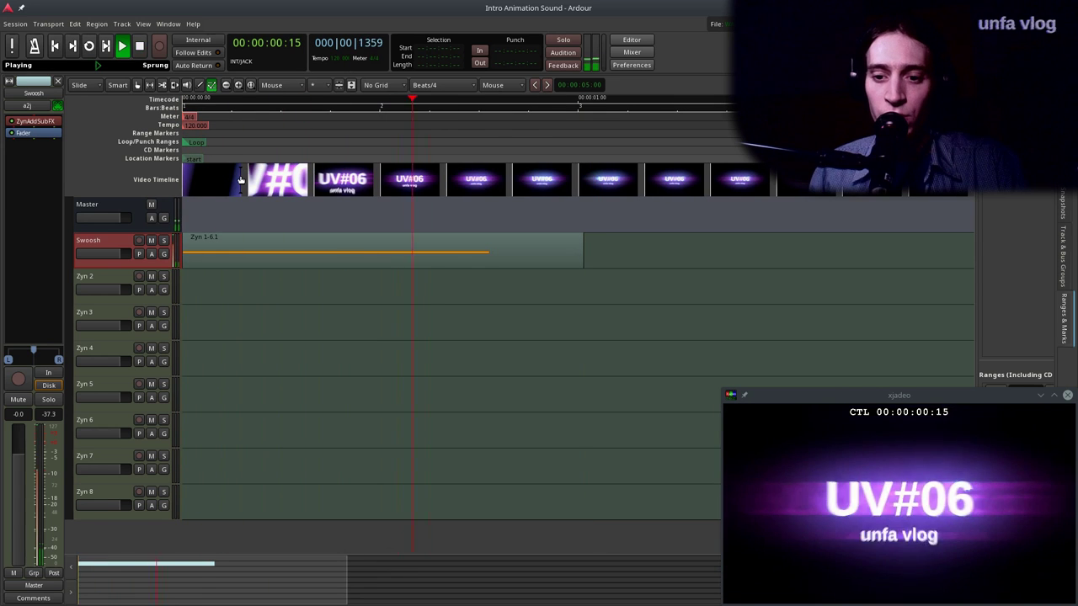
key("space")
Add the favorite MVerb plugin after the fader on the Swoosh track and close its window with default settings.
right_click(29, 139)
mouse_move(85, 140)
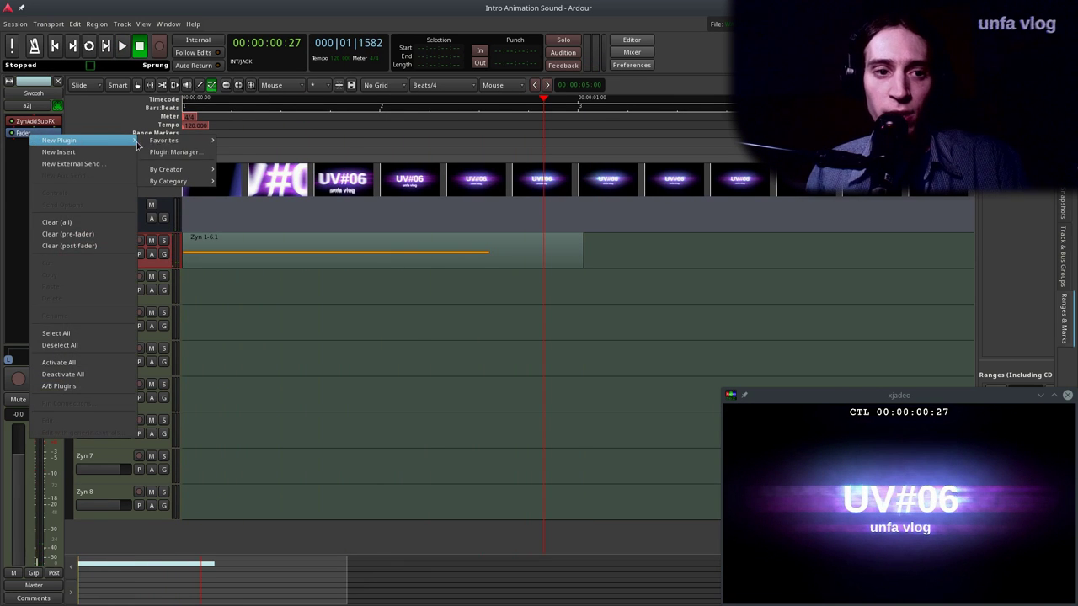
mouse_move(168, 140)
left_click(238, 246)
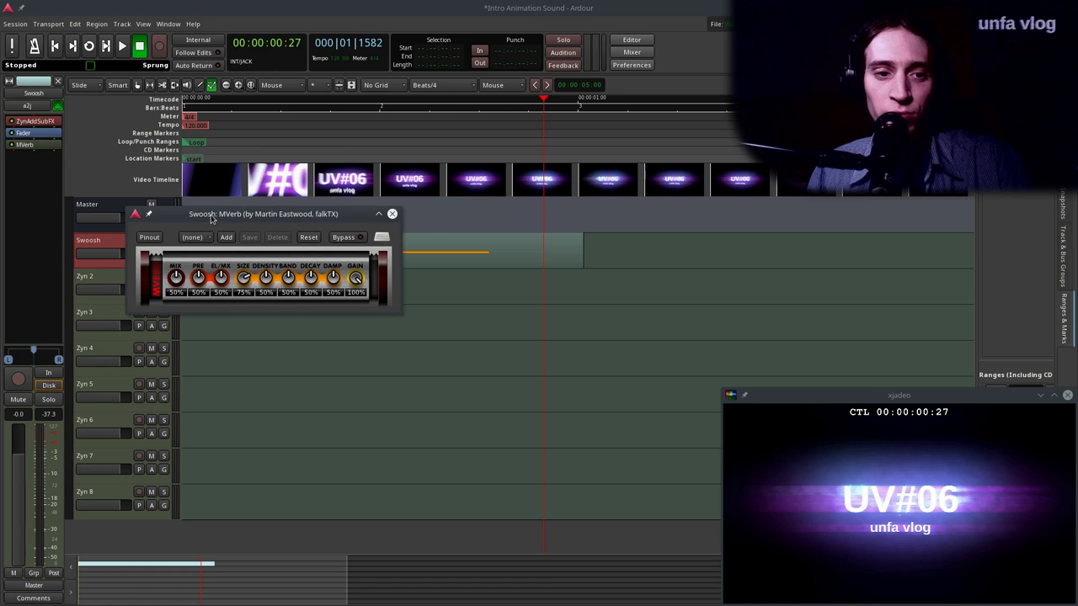
left_click_drag(211, 217, 370, 269)
left_click(551, 266)
Listen to the Swoosh track with MVerb over the full video, then return the playhead to the session start.
key("Home")
key("space")
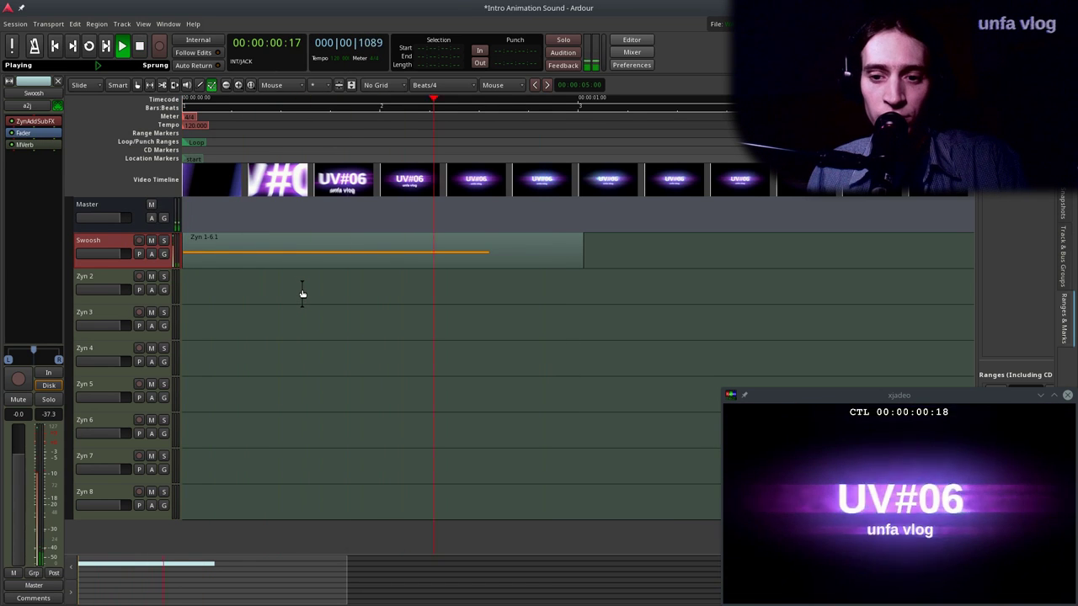
key("space")
key("minus")
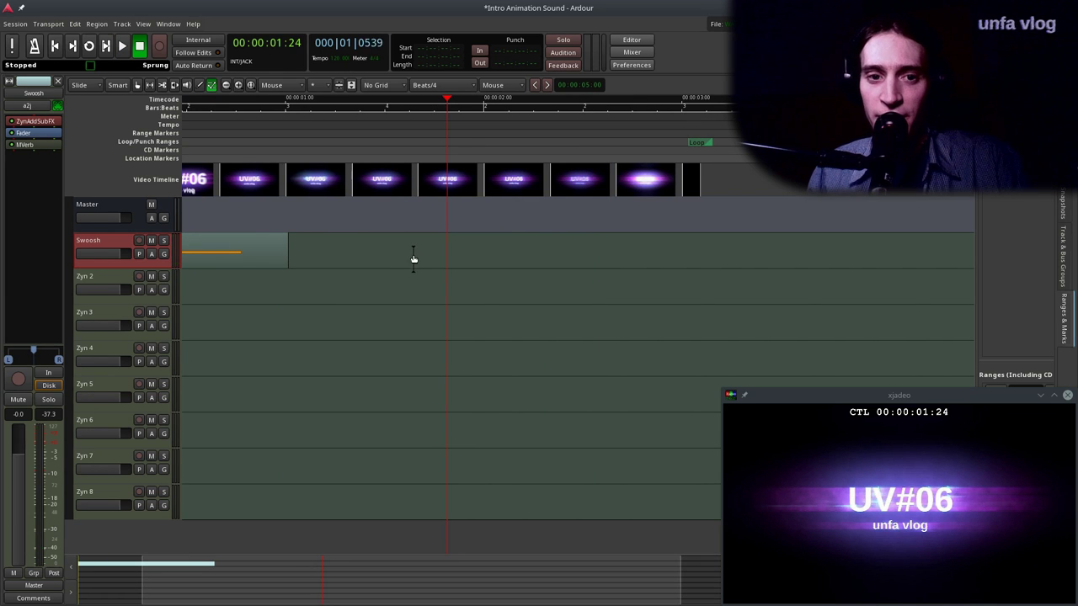
key("minus")
key("Home")
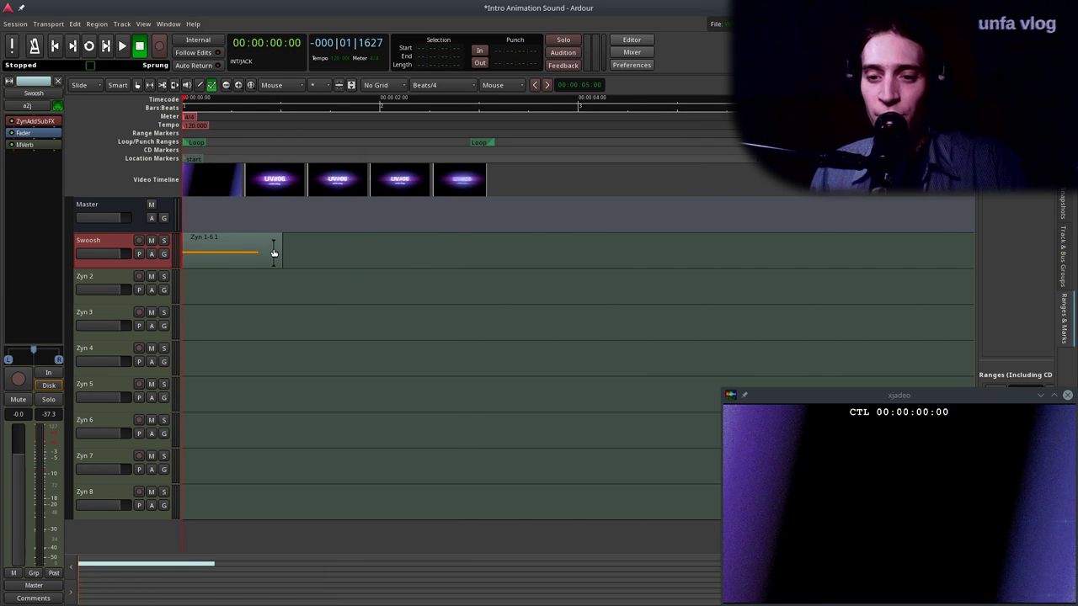
key("space")
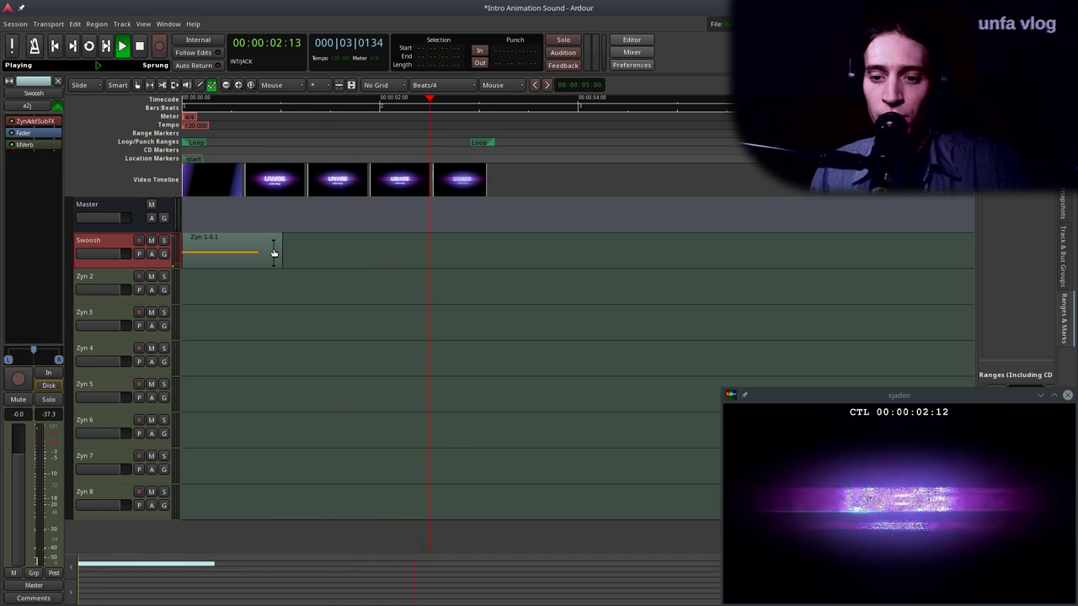
key("space")
key("Home")
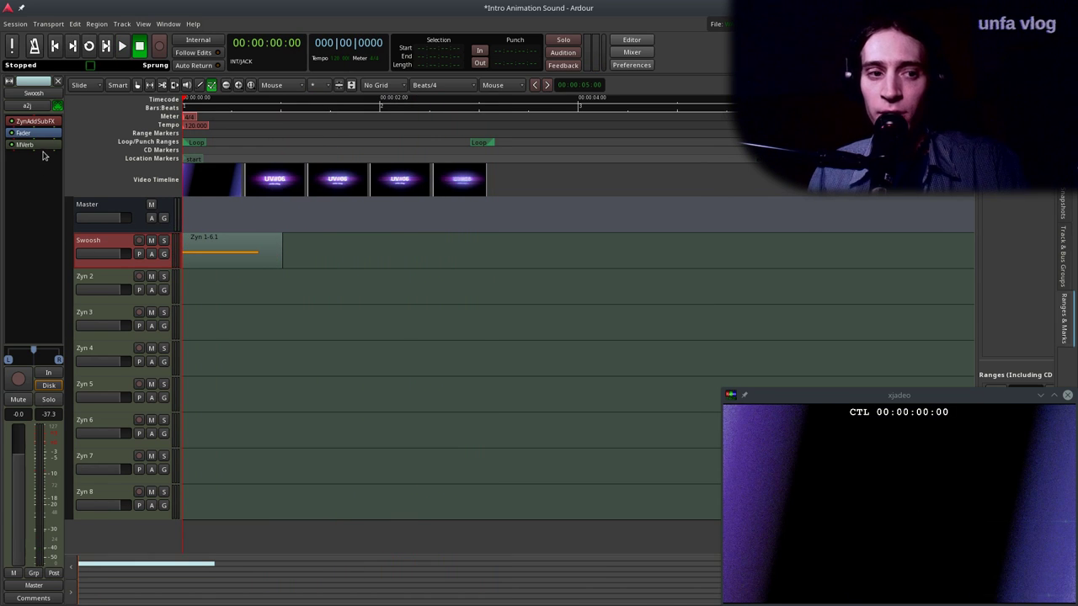
Move MVerb ahead of the fader on the Swoosh track and briefly play the result.
left_click_drag(39, 143, 40, 130)
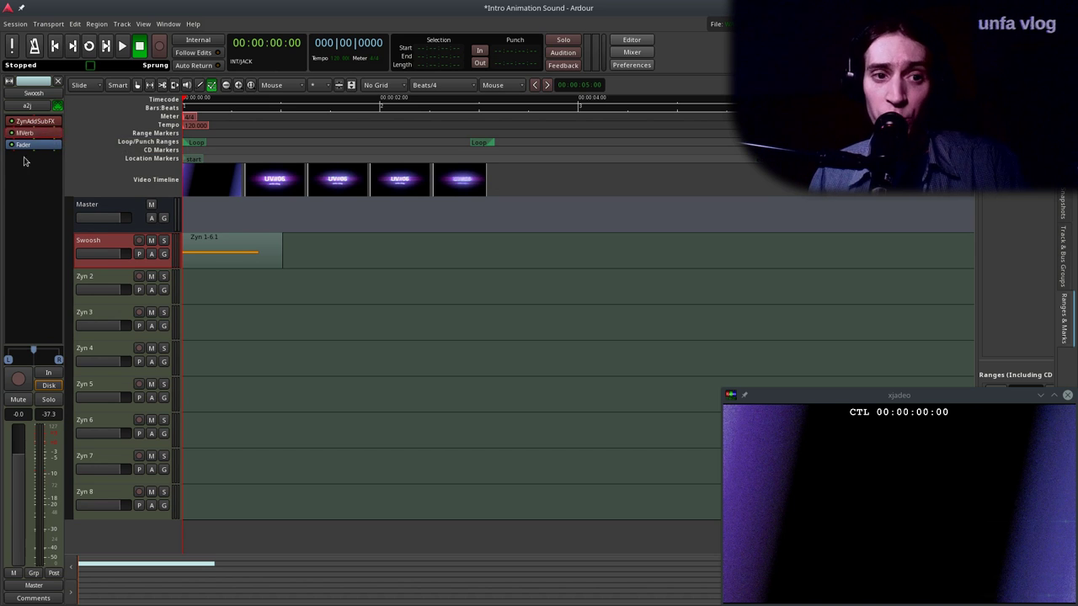
key("space")
key("space")
Find the chorus plugins in the Plugin Manager and insert Calf Multi Chorus after the fader on the Swoosh track.
right_click(32, 151)
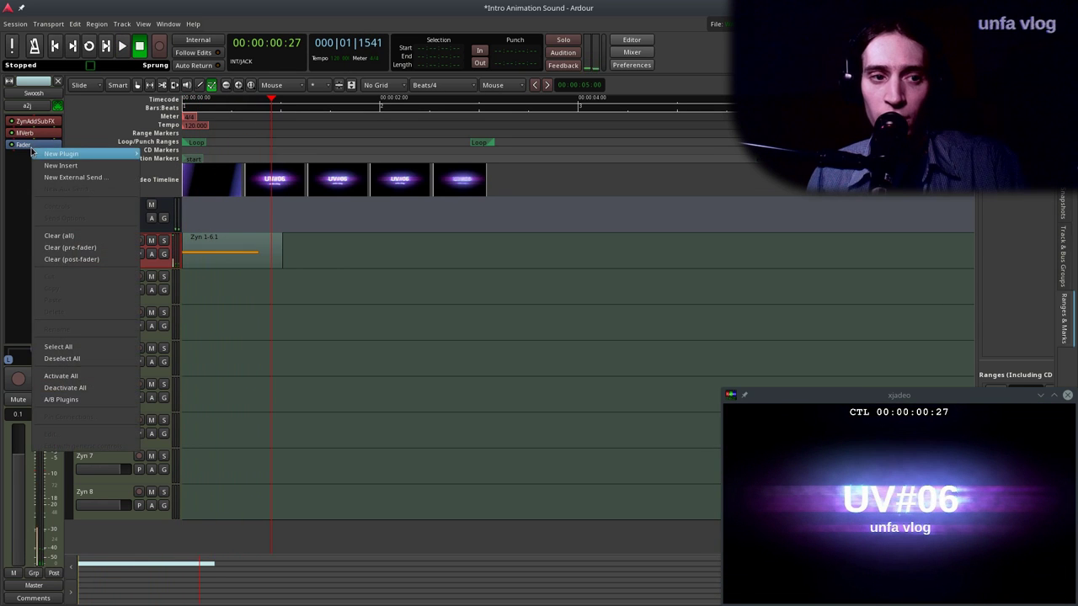
mouse_move(50, 153)
mouse_move(199, 159)
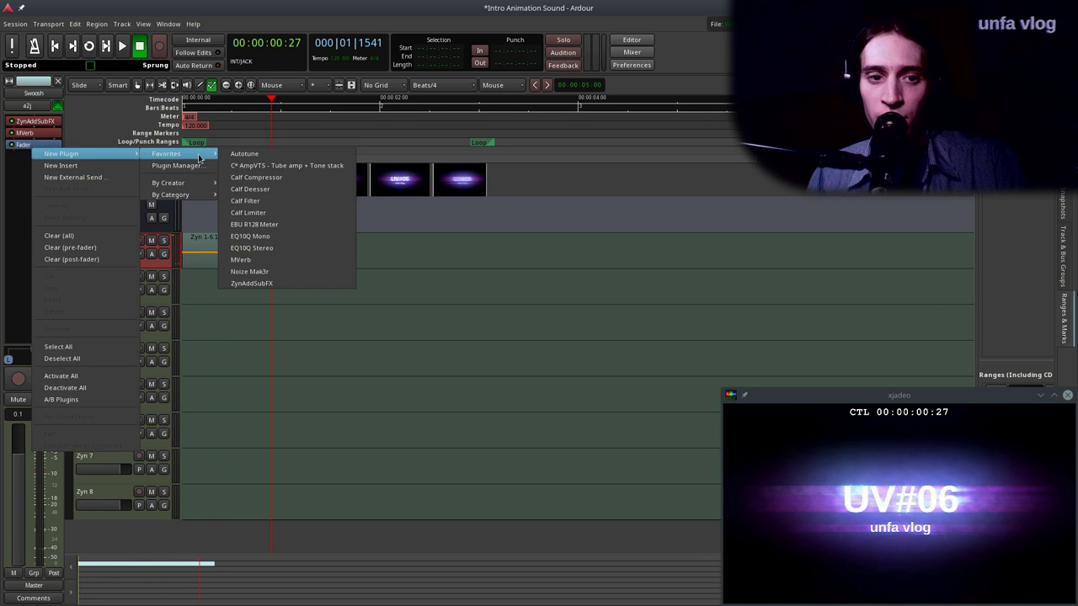
left_click(189, 165)
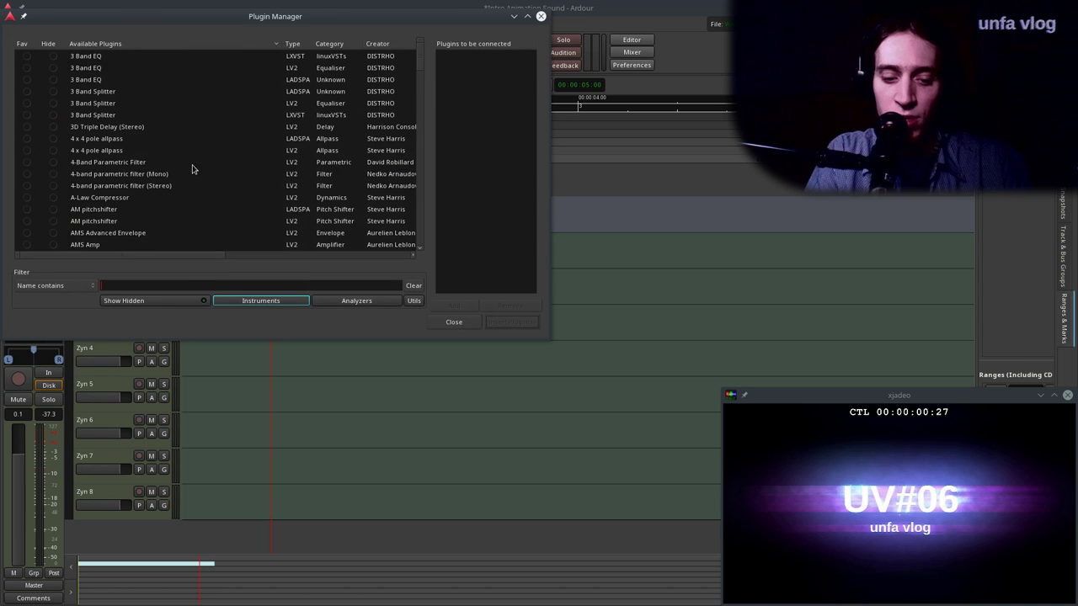
type("chorus")
double_click(107, 91)
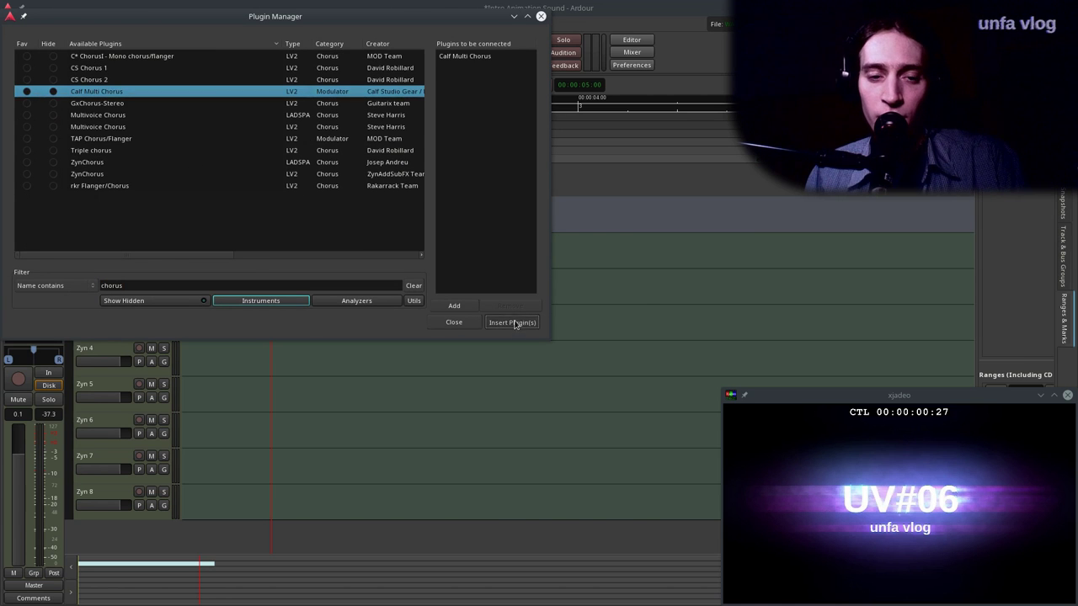
left_click(512, 323)
left_click_drag(392, 219, 352, 224)
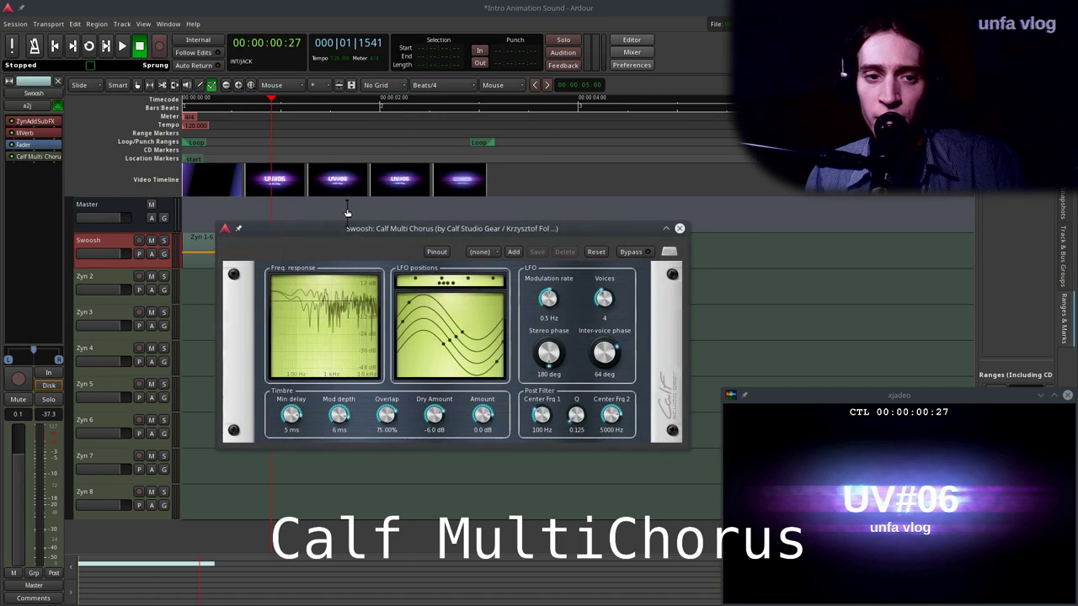
Shorten the loop range to end just past the Swoosh region and start loop playback from the session start.
left_click_drag(375, 101, 184, 150)
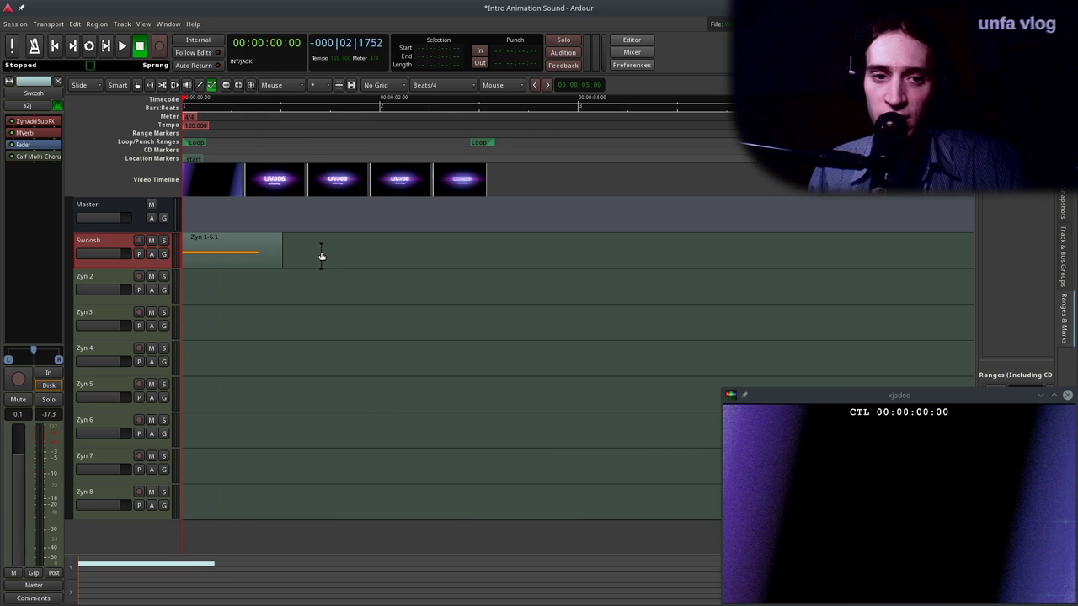
mouse_move(484, 143)
left_mouse_down()
mouse_move(270, 144)
mouse_move(300, 144)
left_mouse_up()
key("l")
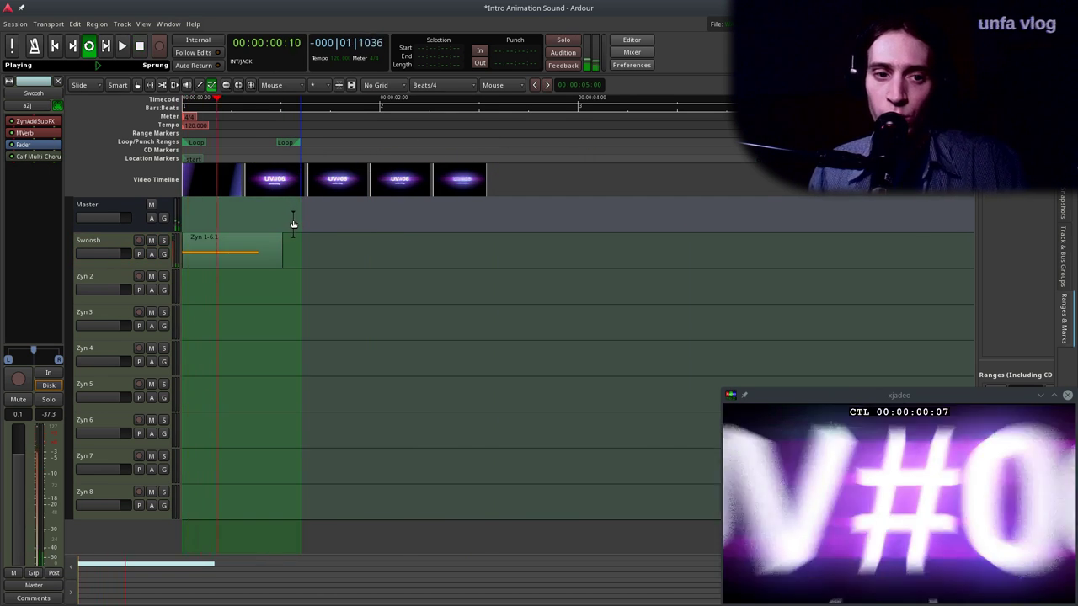
Move Calf Multi Chorus ahead of the fader on the Swoosh track and open its controls.
left_click_drag(38, 156, 38, 145)
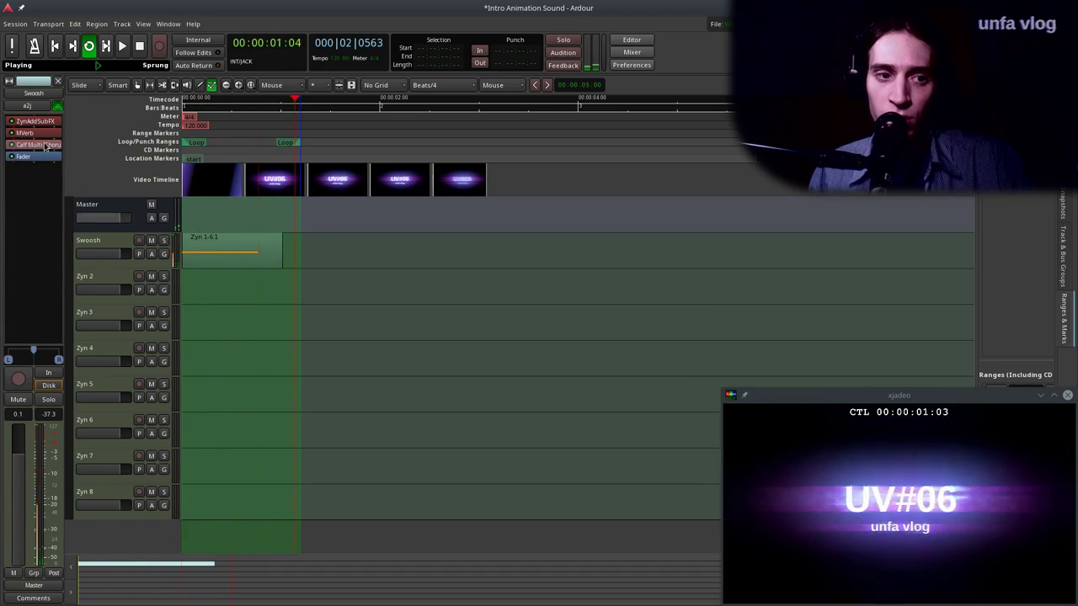
double_click(43, 146)
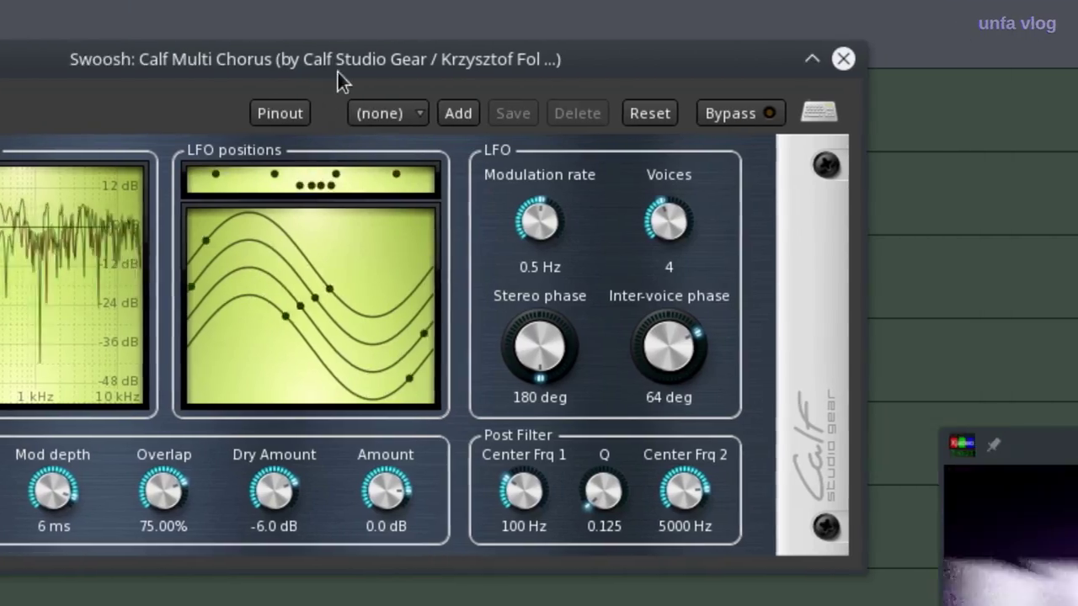
left_click_drag(539, 70, 586, 44)
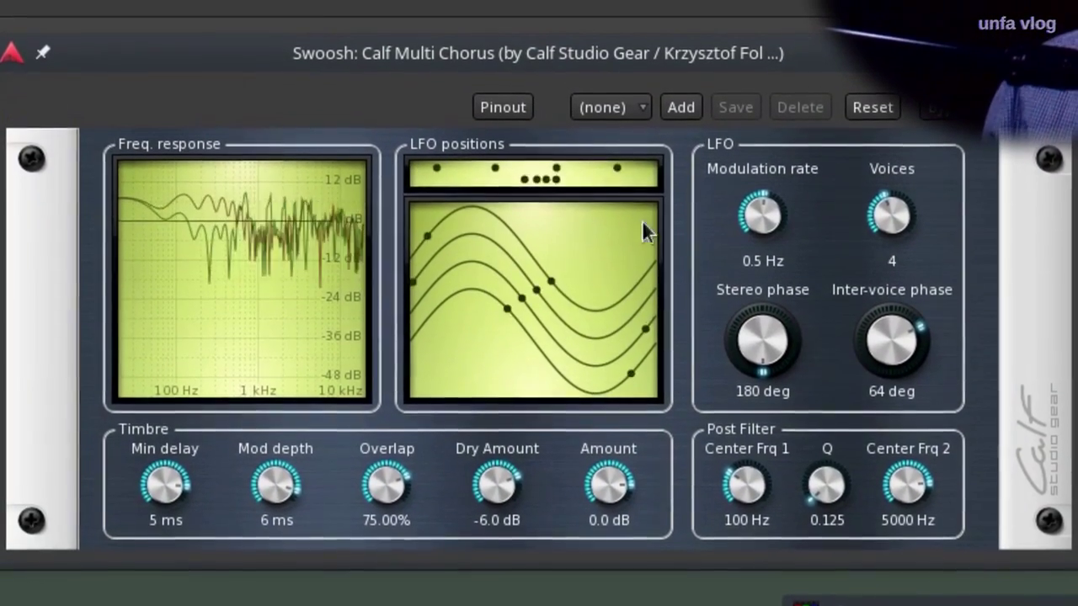
Try the chorus with 1 voice and a low mod depth, then set 8 voices and 10 ms mod depth.
left_click_drag(920, 203, 910, 333)
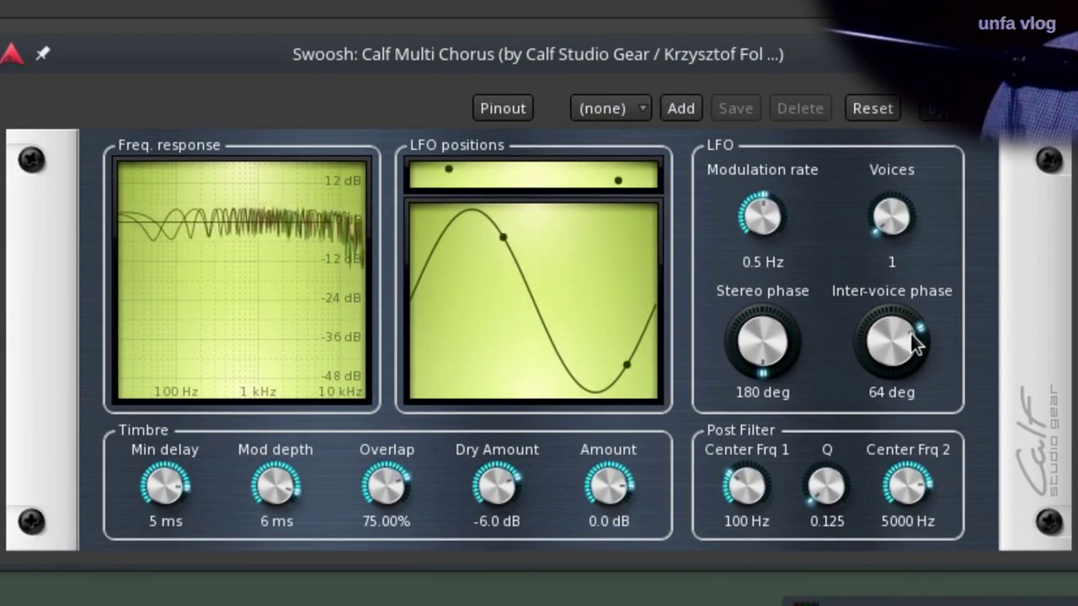
left_click_drag(900, 224, 900, 34)
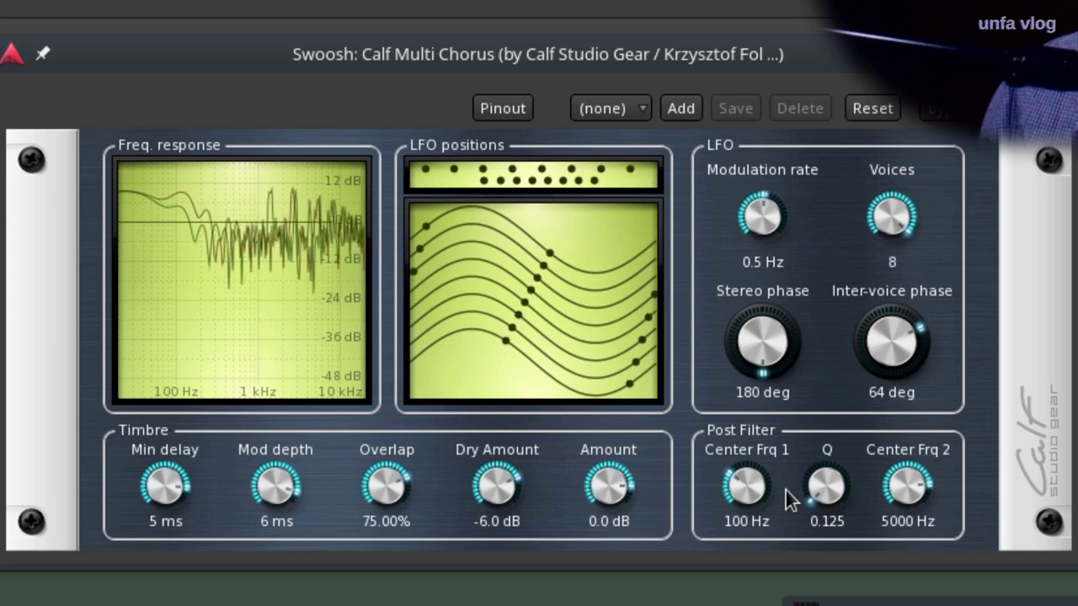
left_click_drag(290, 498, 319, 573)
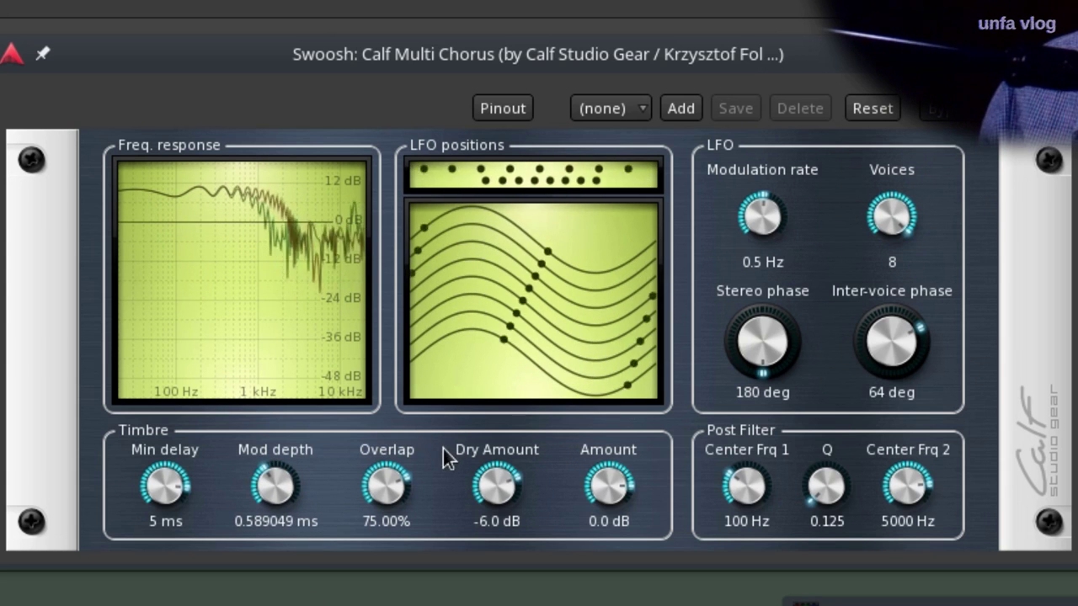
left_click_drag(297, 485, 341, 157)
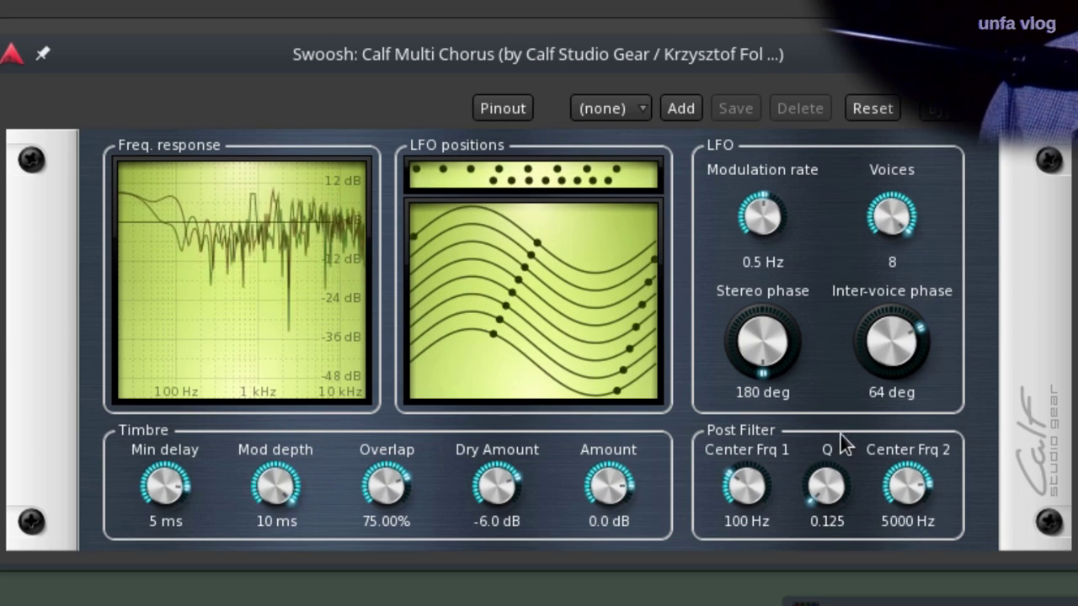
Set the chorus min delay to about 0.25 ms, modulation rate to 0.01 Hz and mod depth to about 2.7 ms.
left_click_drag(180, 490, 274, 581)
left_click_drag(293, 491, 327, 359)
left_click_drag(779, 219, 354, 171)
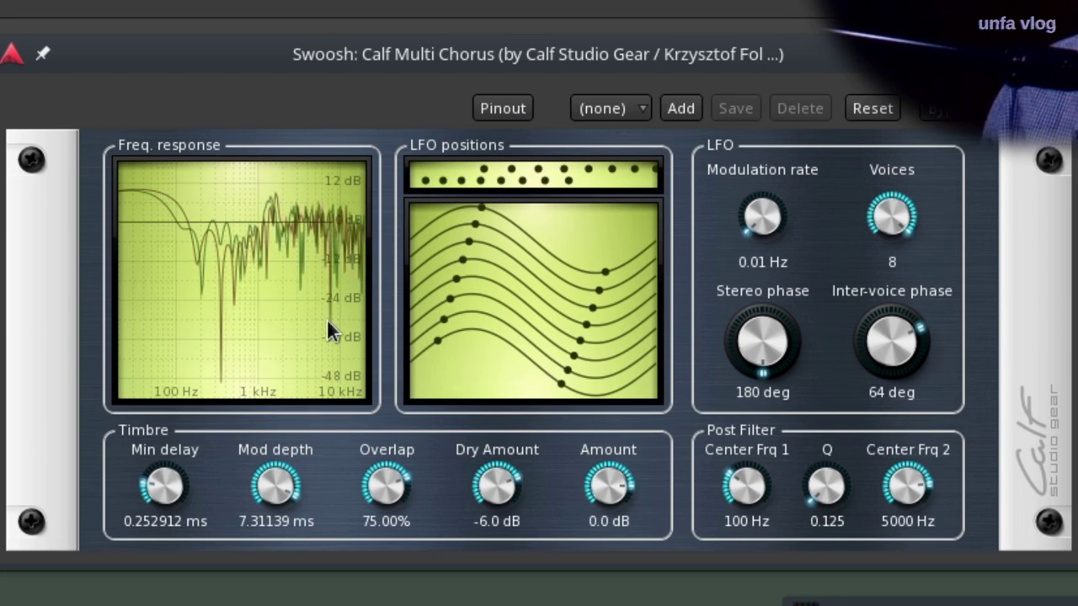
left_click_drag(275, 486, 260, 568)
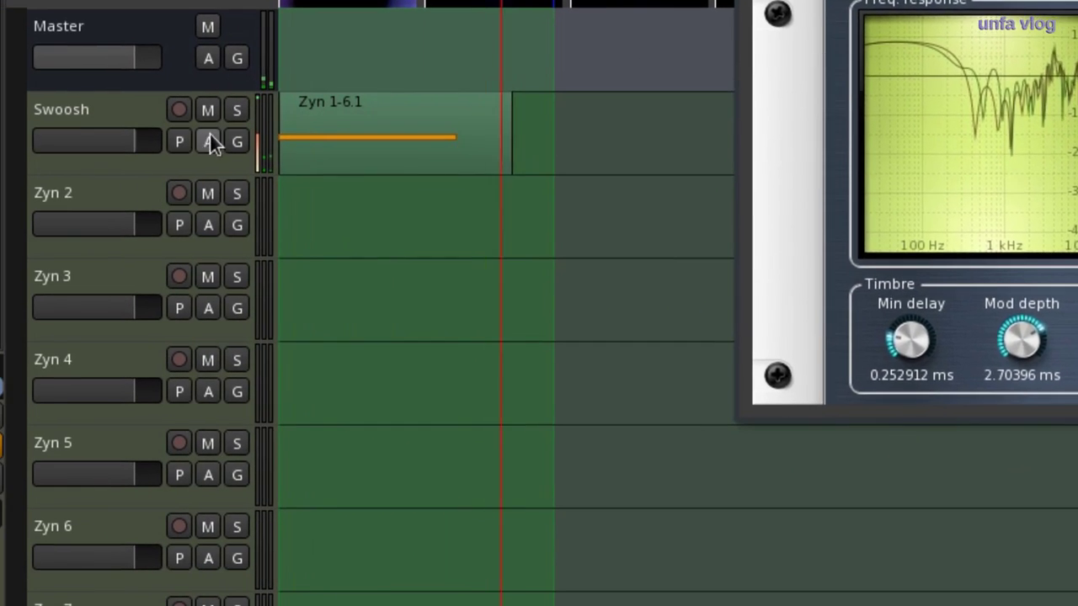
Show the Calf Multi Chorus mod depth automation lane on the Swoosh track and set its mode to Play.
left_click(210, 139)
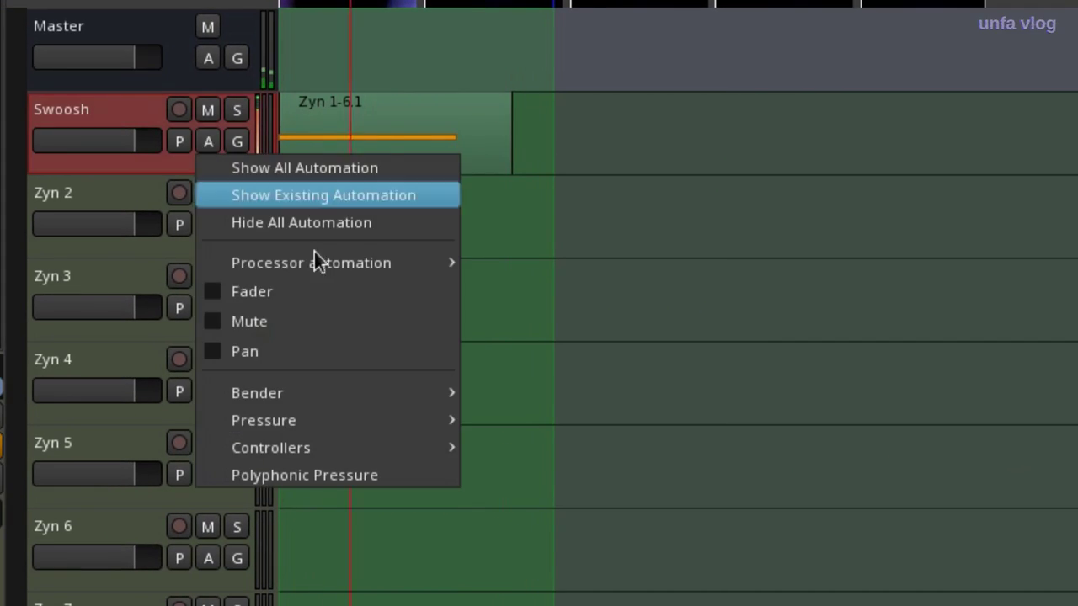
mouse_move(445, 257)
mouse_move(589, 322)
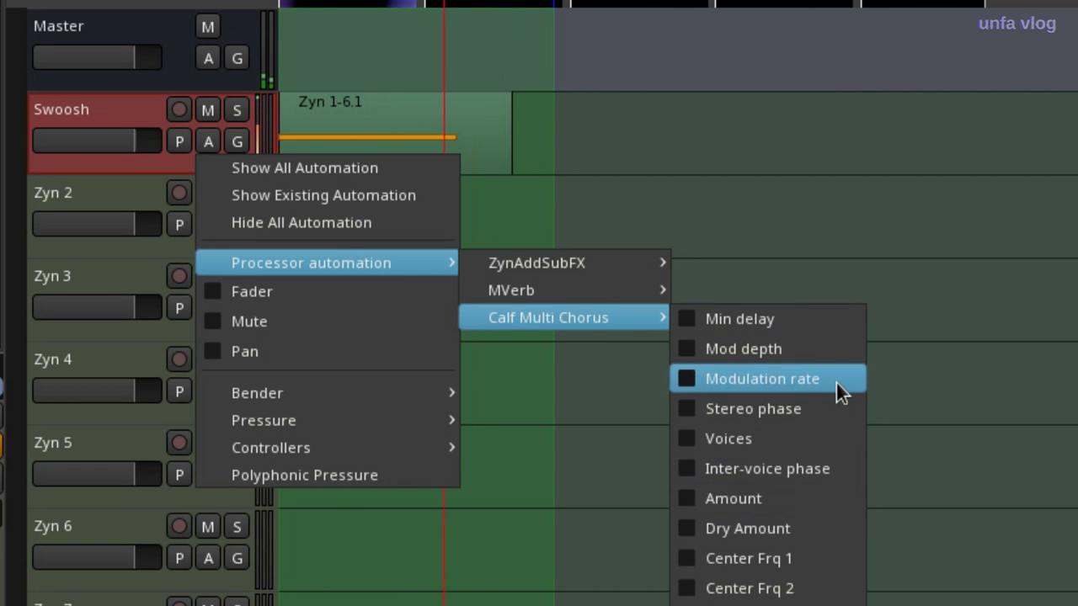
left_click(700, 348)
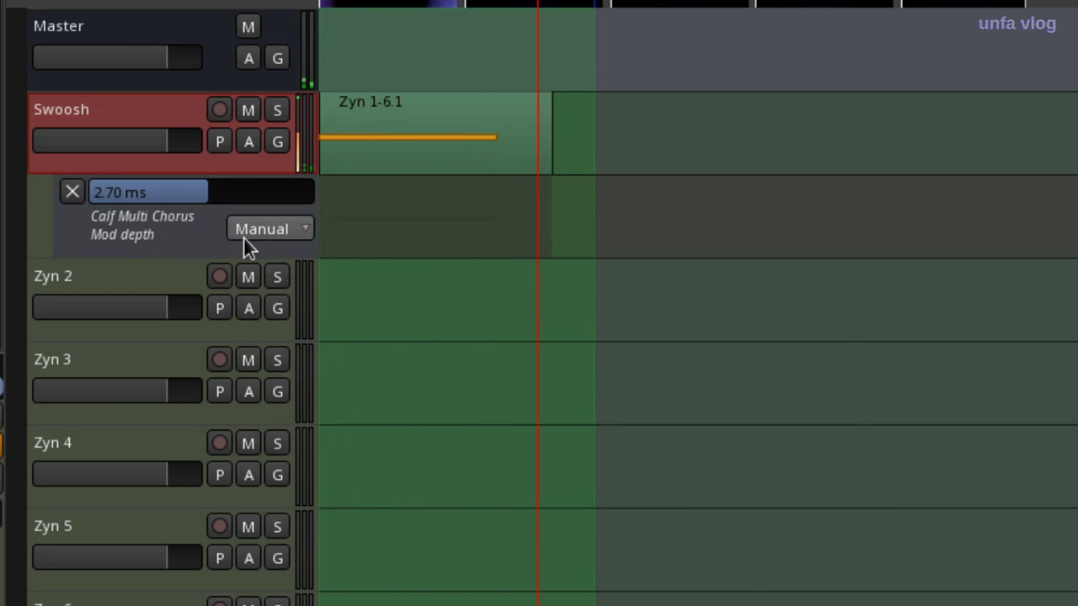
left_click(244, 239)
left_click(266, 255)
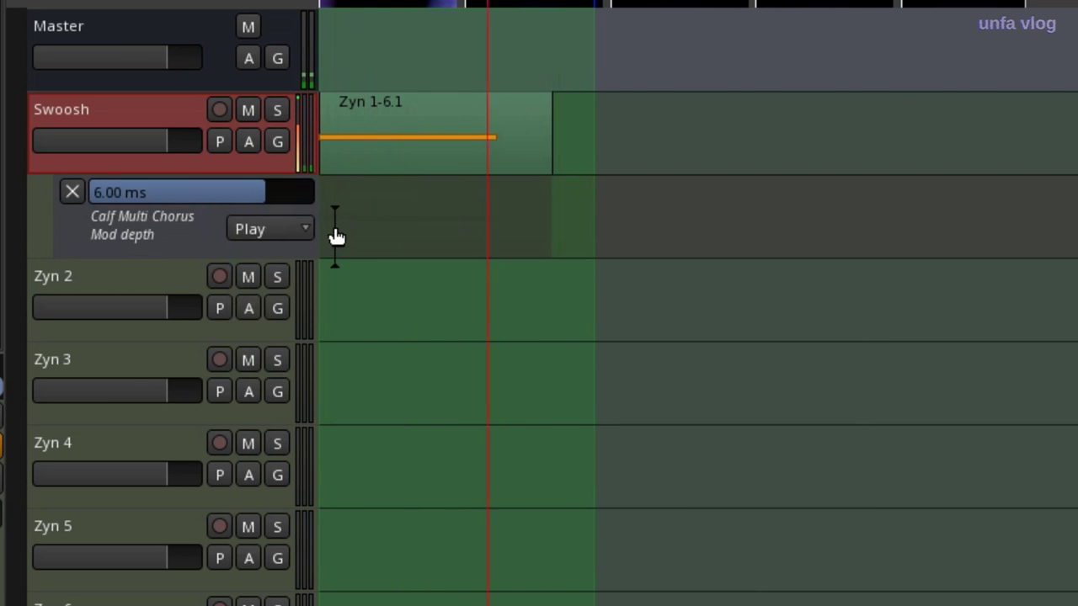
Draw a mod depth ramp from about 2.46 ms down to about 0.28 ms across the Swoosh note and stop playback.
left_click(337, 195)
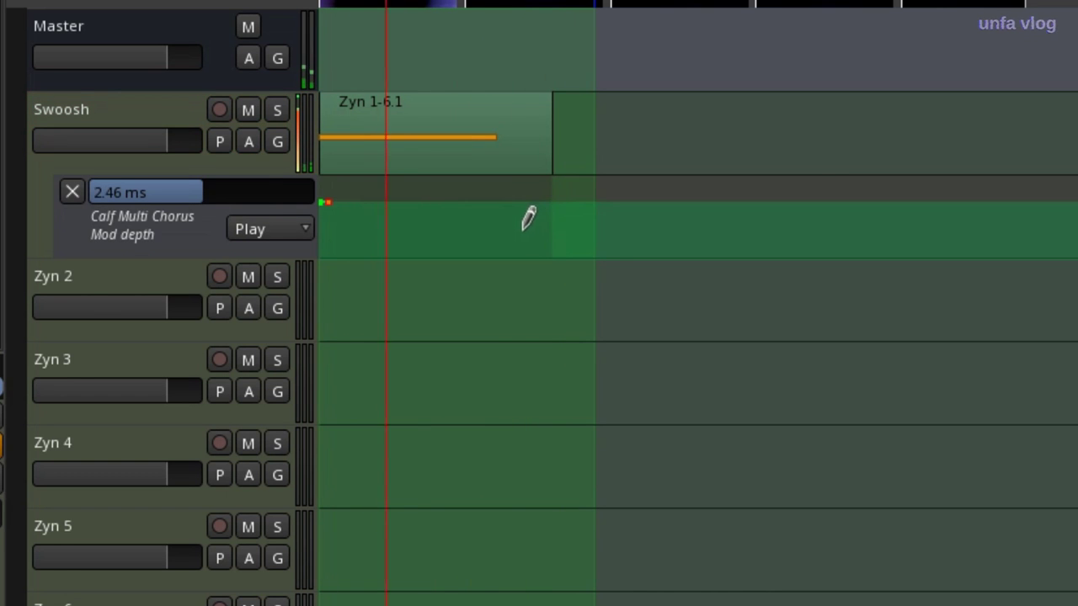
left_click(499, 241)
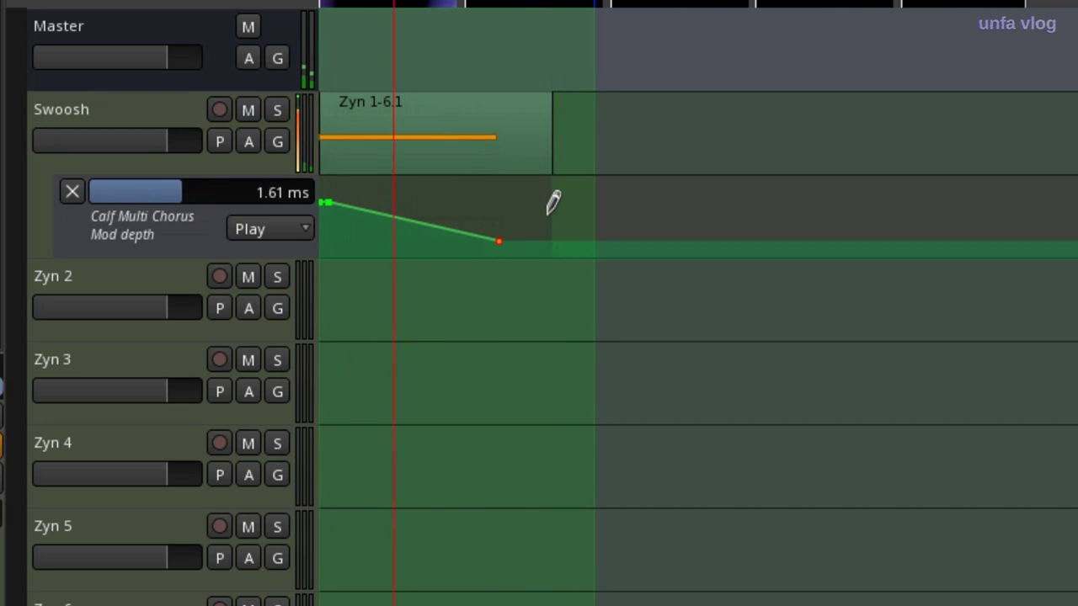
key("space")
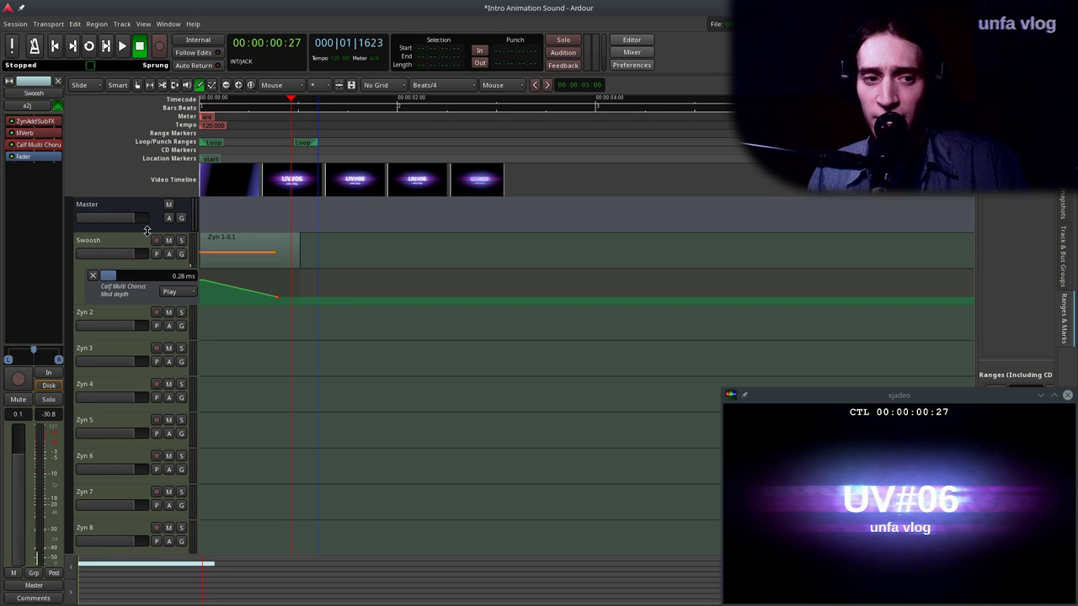
double_click(43, 146)
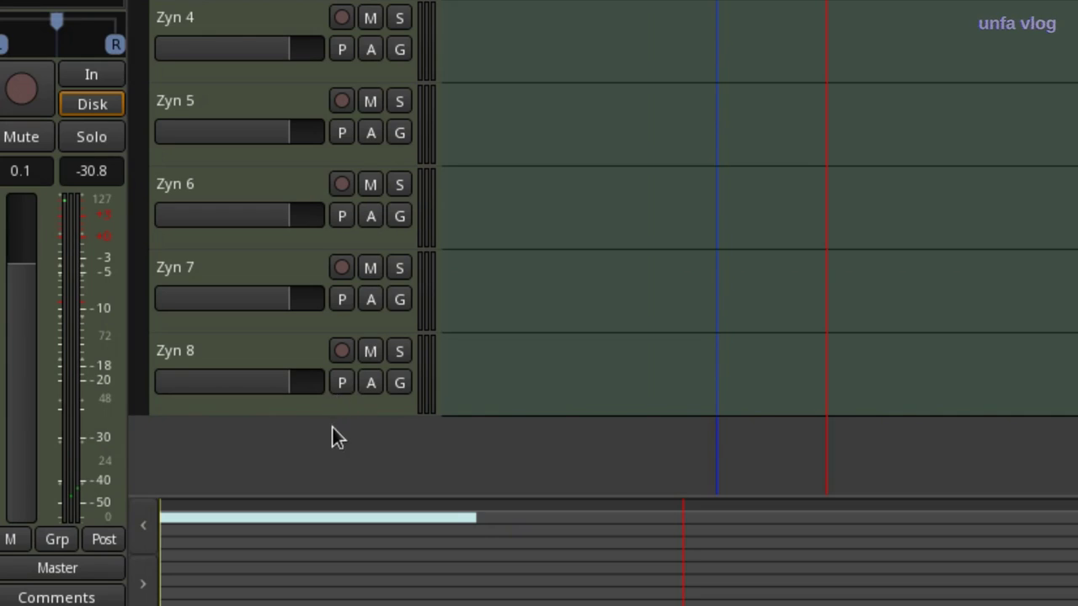
Add one stereo audio track named Audio at the end of the track list.
double_click(330, 430)
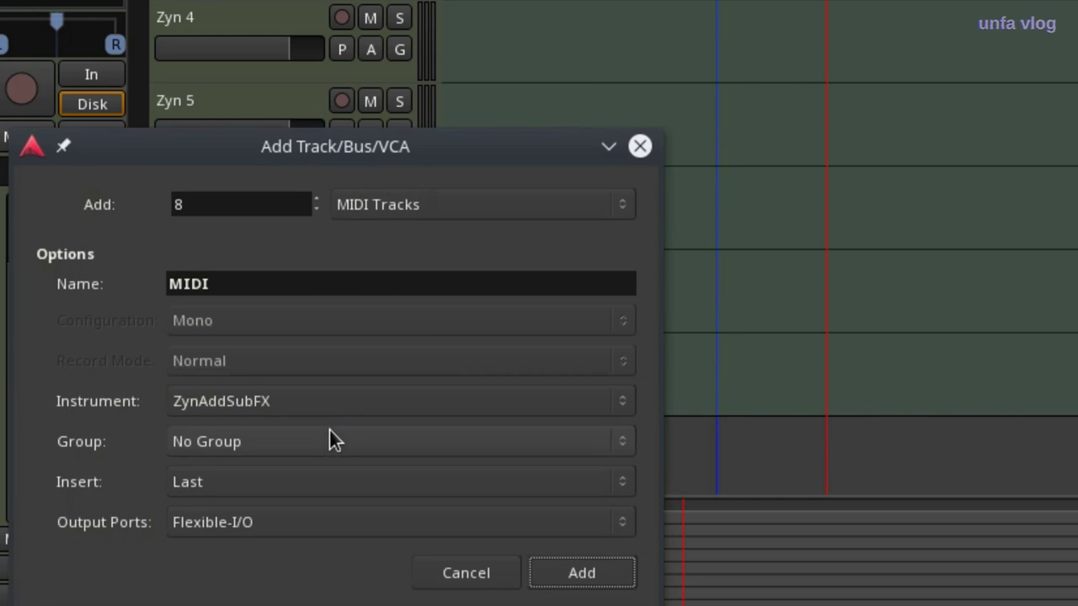
left_click(463, 203)
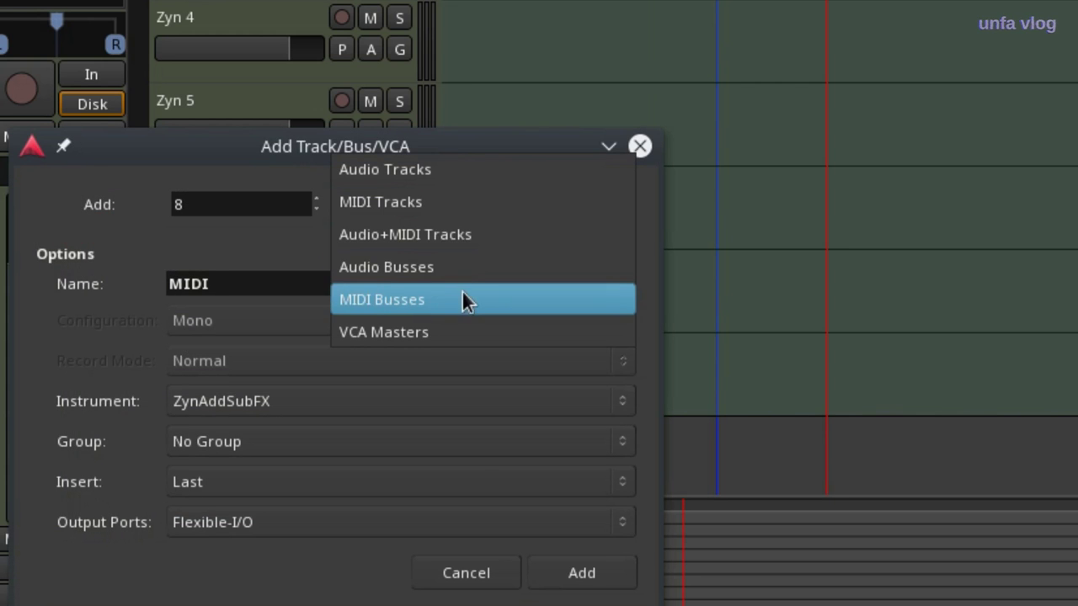
left_click(468, 173)
left_click(253, 317)
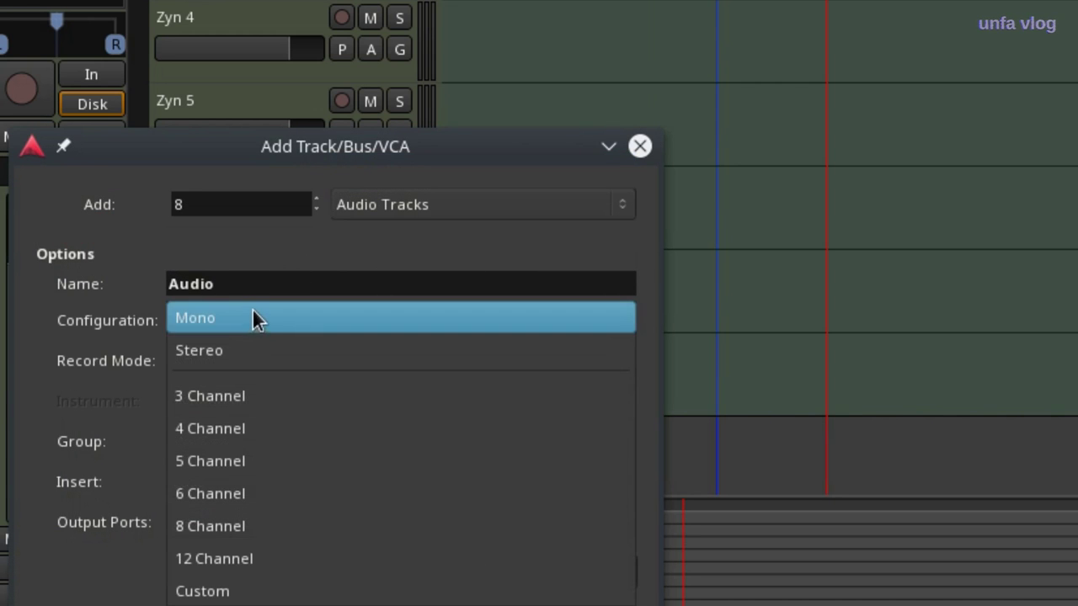
left_click(250, 337)
right_click(313, 211)
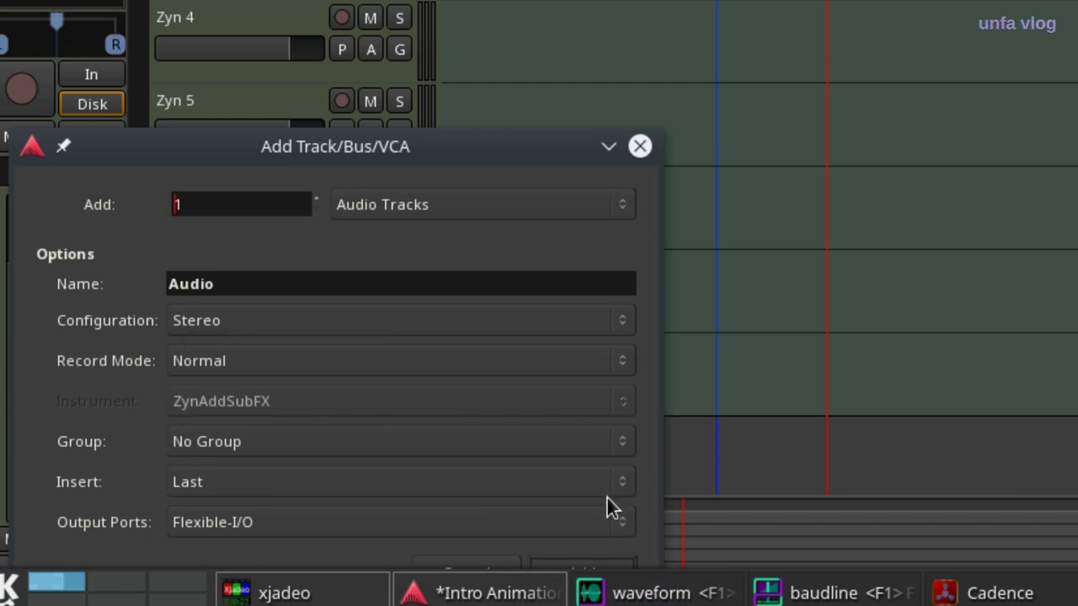
left_click(606, 572)
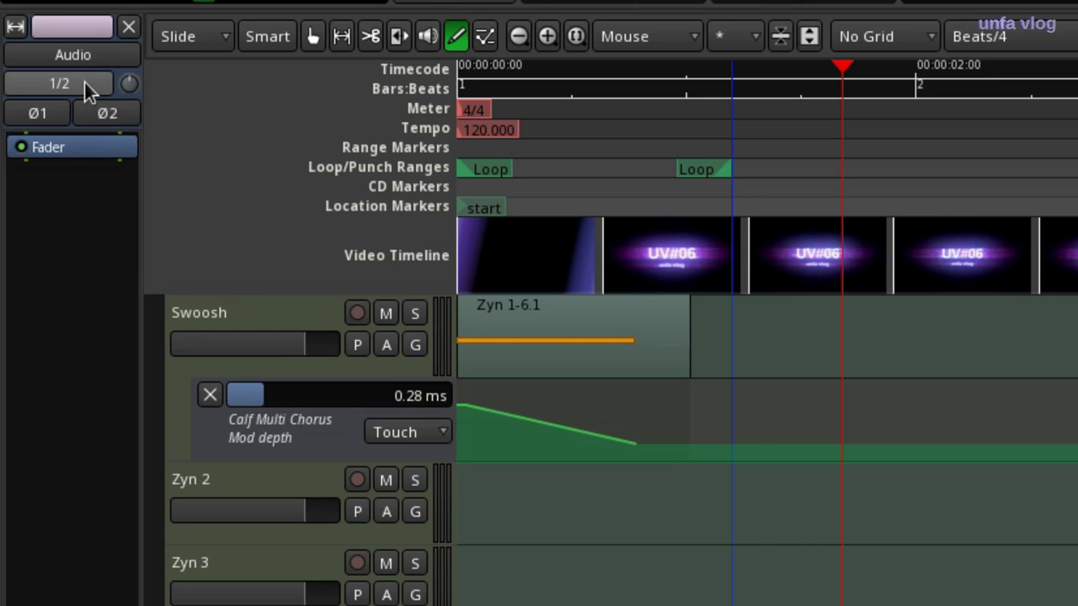
Feed the Audio track's input from the Swoosh track's left and right outputs instead of system capture, and return the playhead to the start.
left_click(35, 105)
left_click(47, 196)
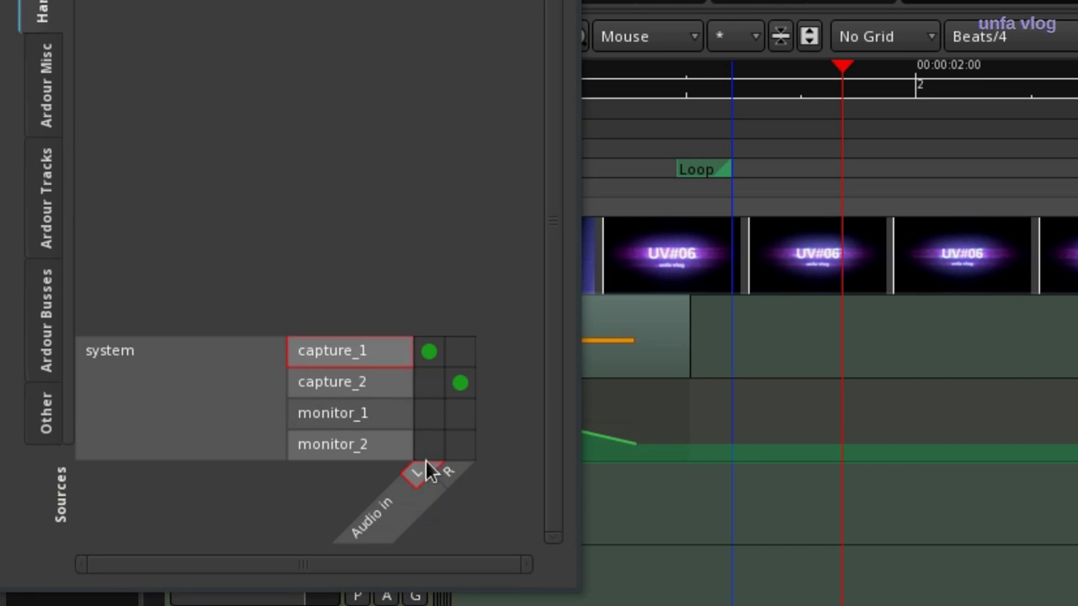
left_click(426, 350)
left_click(460, 383)
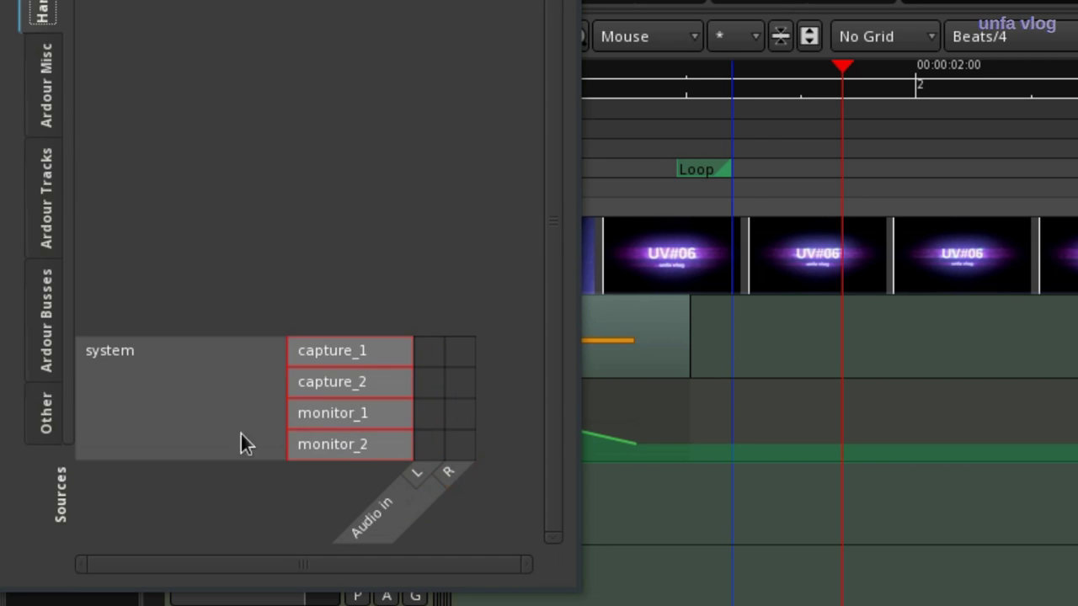
left_click(49, 136)
left_click(44, 187)
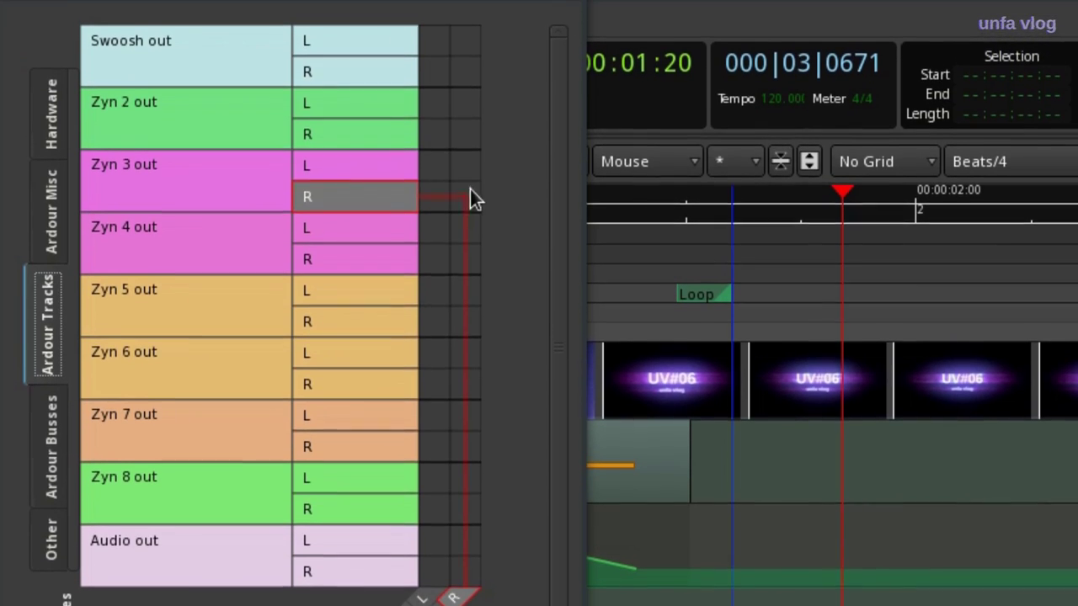
left_click(434, 39)
left_click(464, 71)
left_click(560, 4)
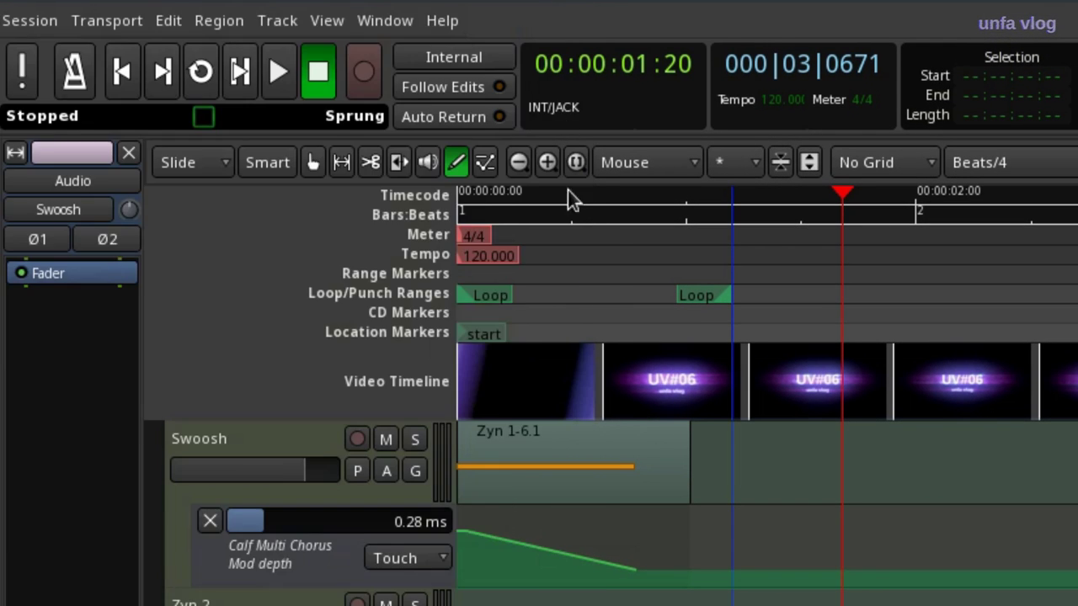
key("Home")
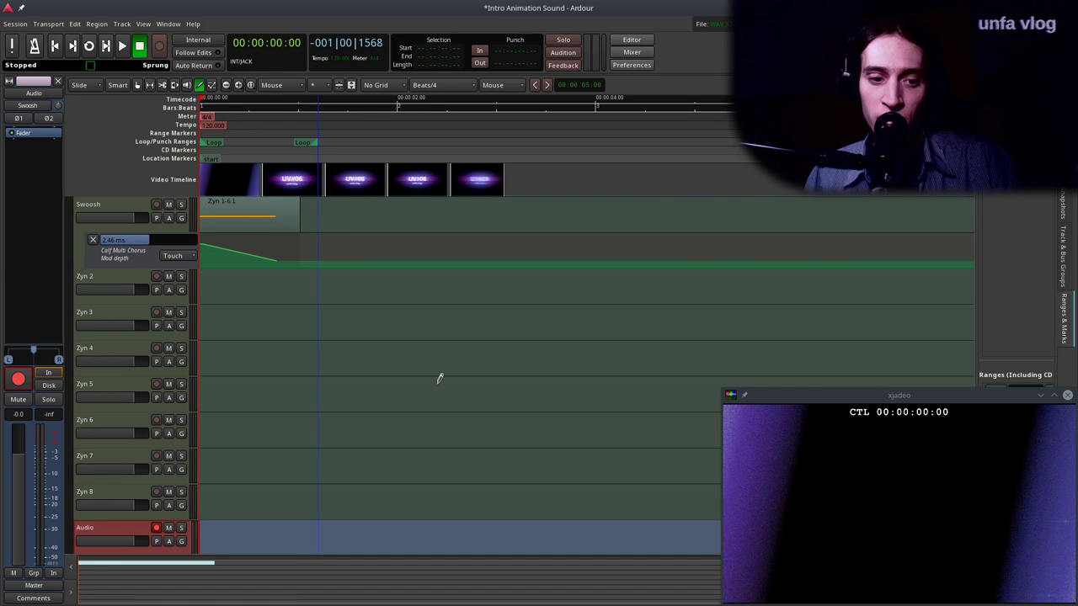
Record a first take onto the Audio track, move its region to start at about 00:00:03:03, and return the playhead to the start.
key("shift+r")
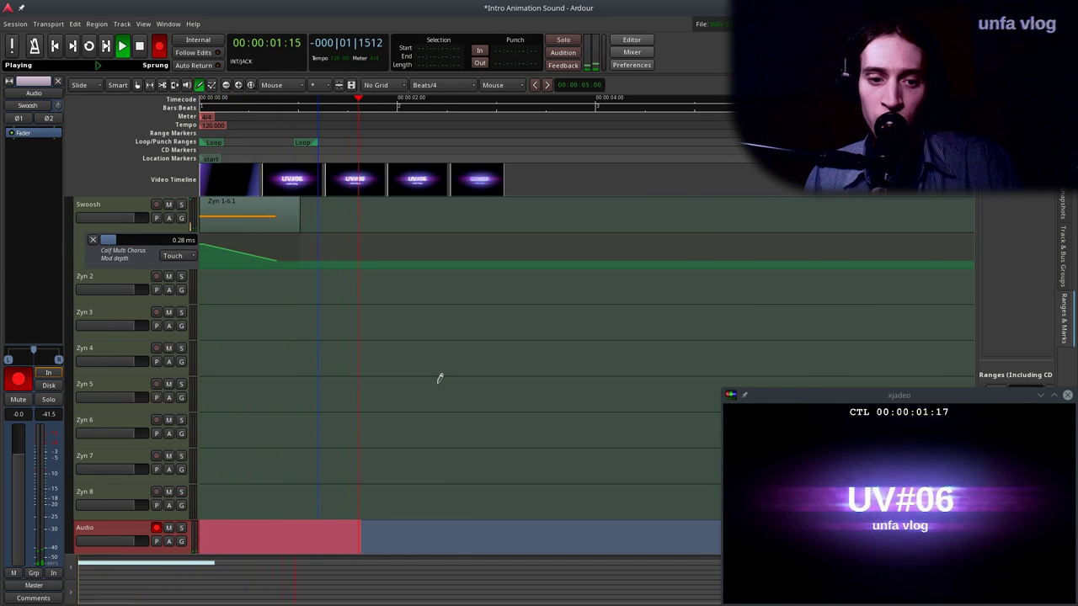
key("space")
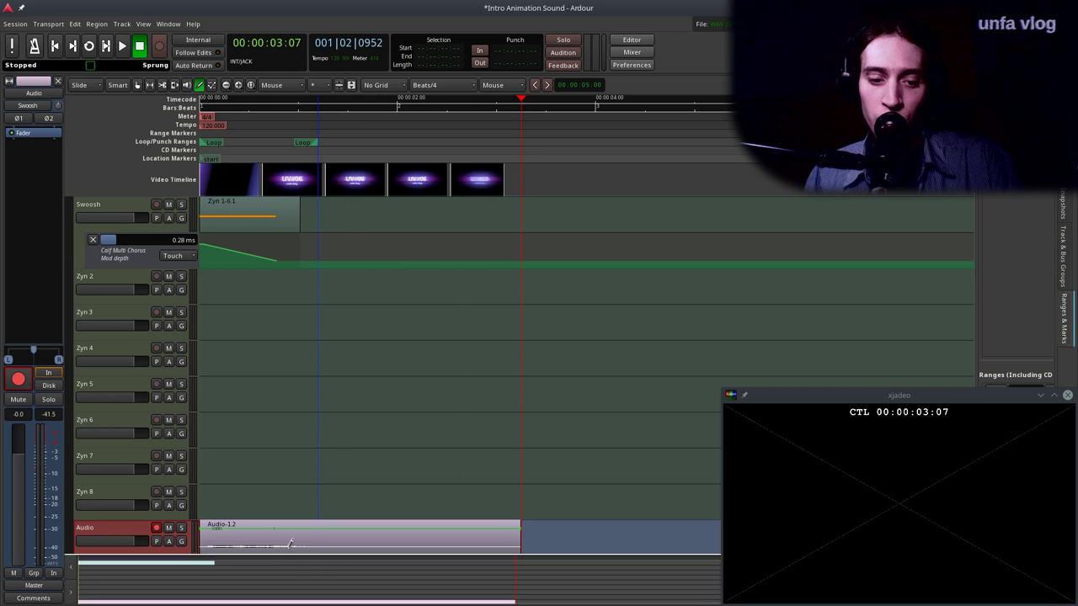
left_click_drag(264, 544, 561, 522)
key("Home")
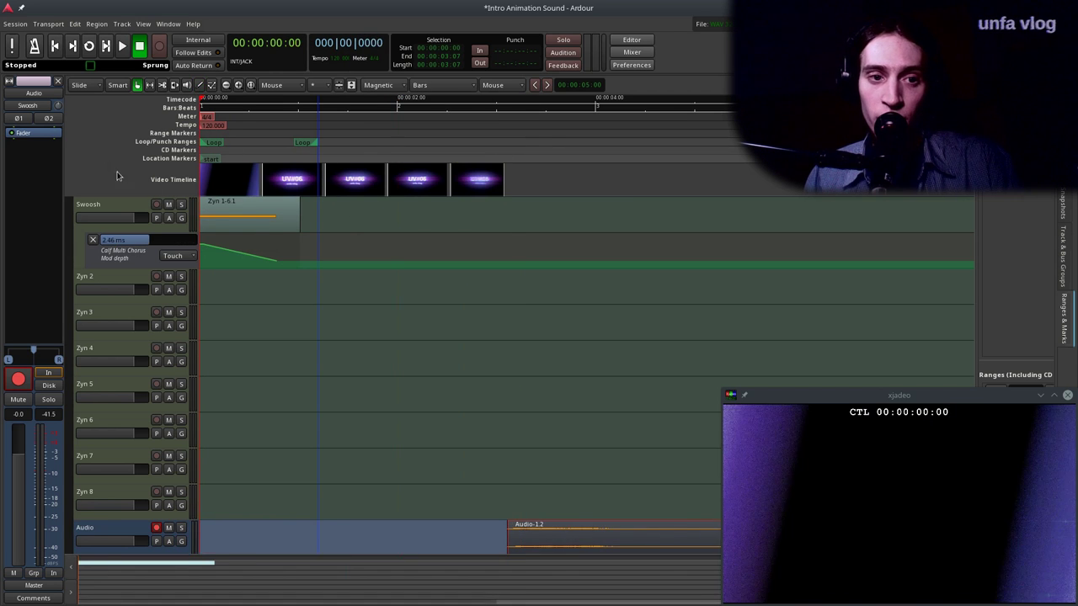
Record a second swoosh take from the session start onto the Audio track and disarm the track.
key("shift+r")
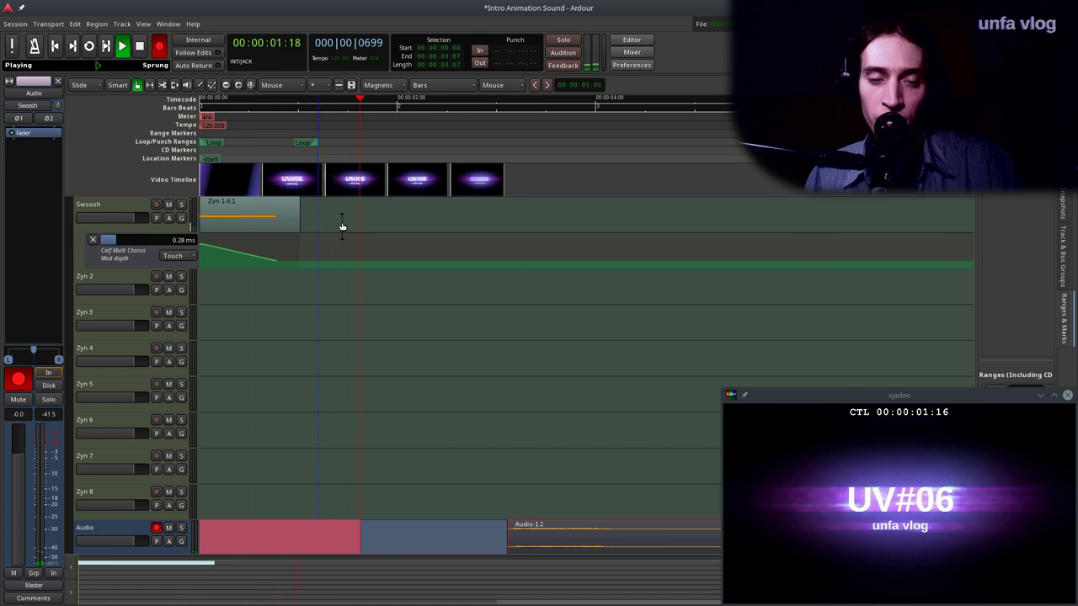
key("space")
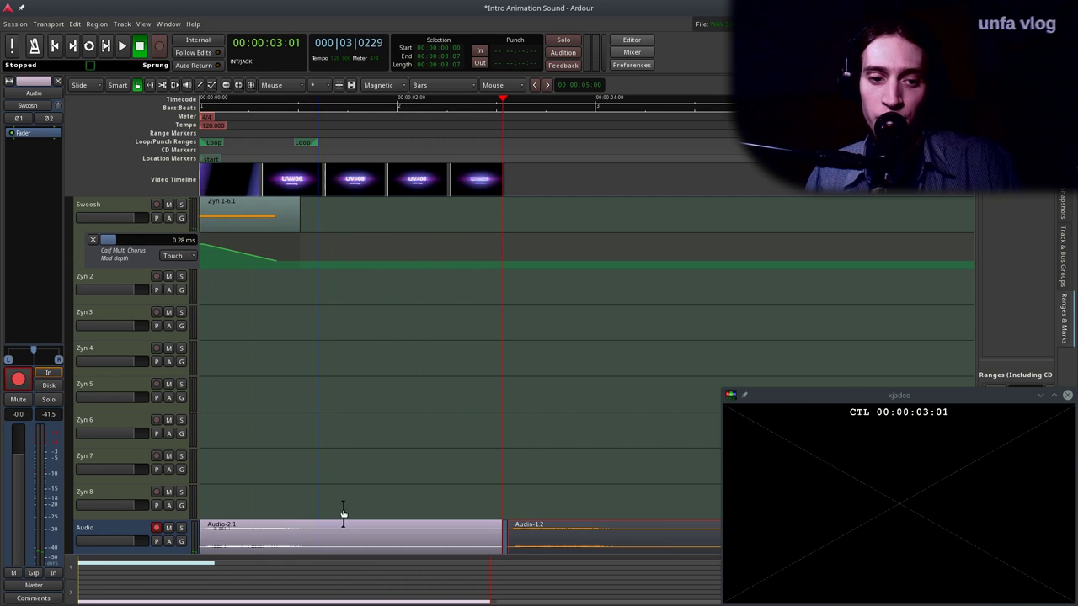
left_click(157, 528)
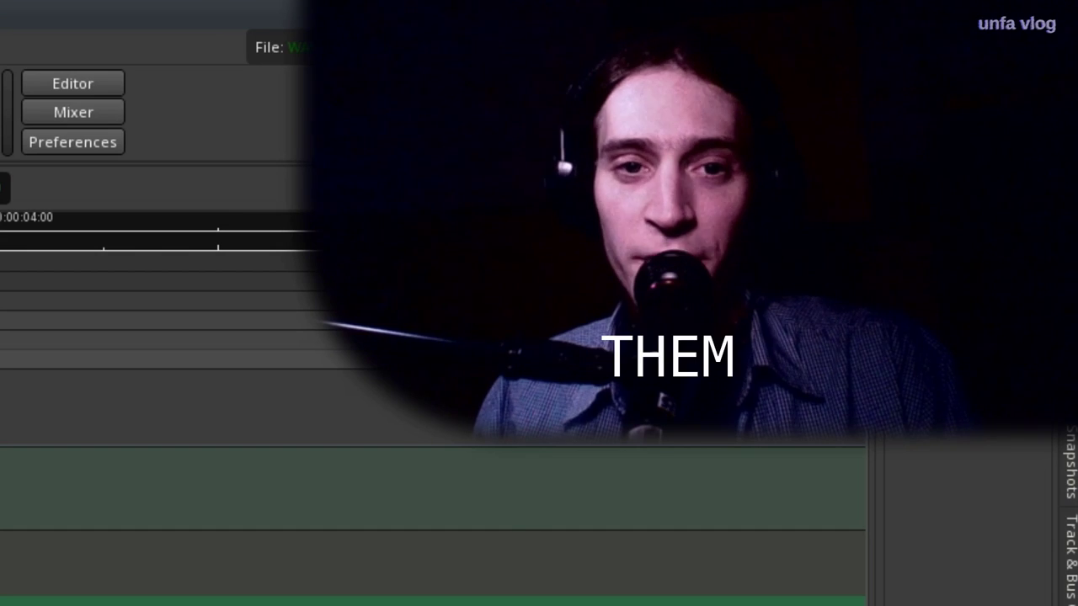
Mute the Swoosh track and move the Audio track directly below it, renamed Swoosh 2.
left_click(168, 206)
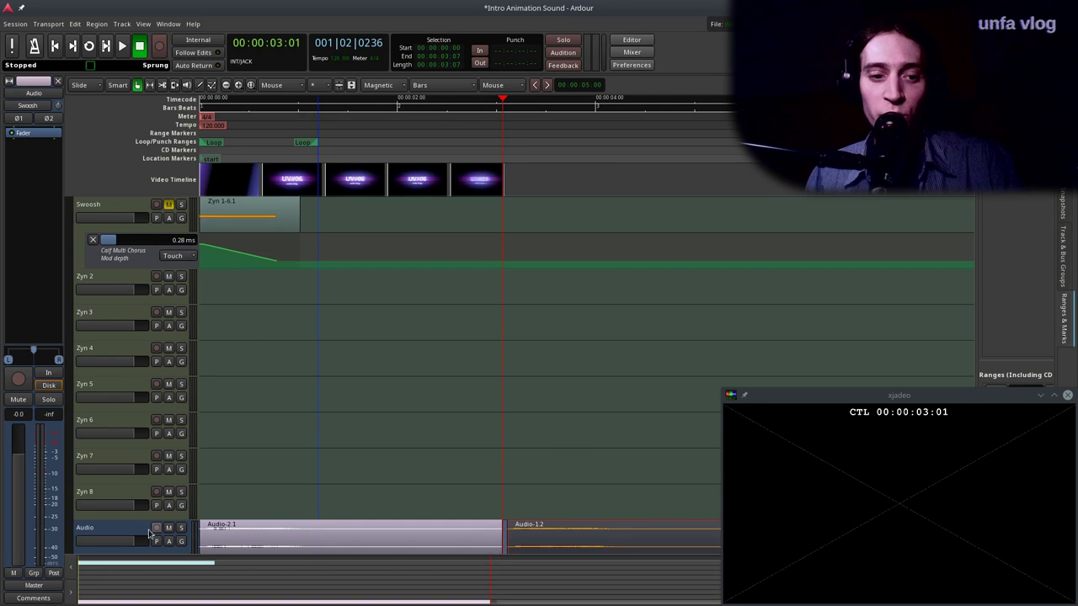
left_click(140, 529)
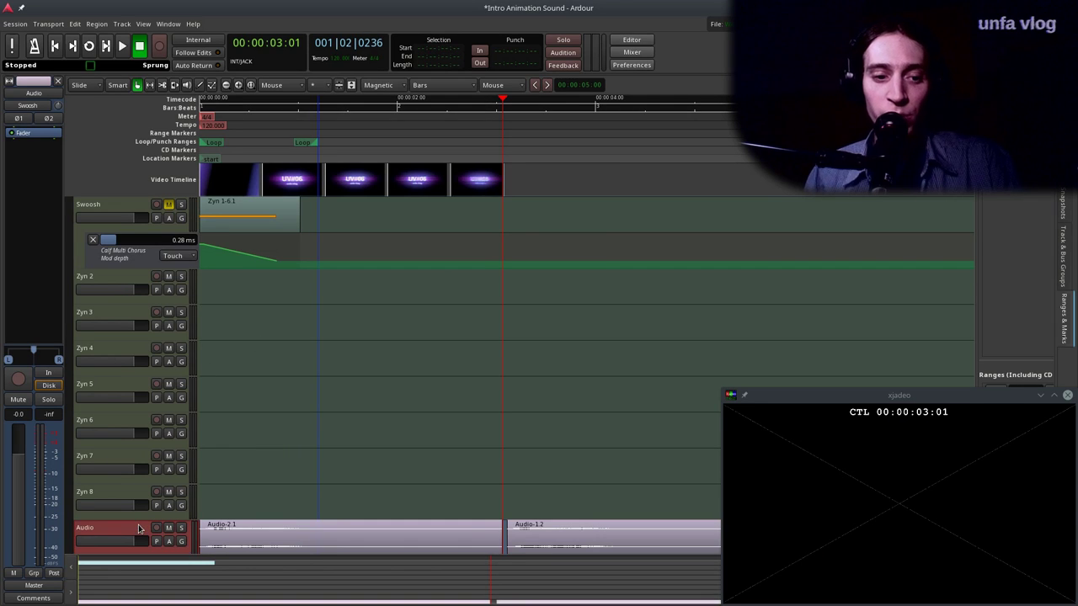
key("ctrl+Up")
key("ctrl+Up")
key("ctrl+Up")
key("ctrl+Up")
key("ctrl+Up")
key("ctrl+Up")
key("ctrl+Up")
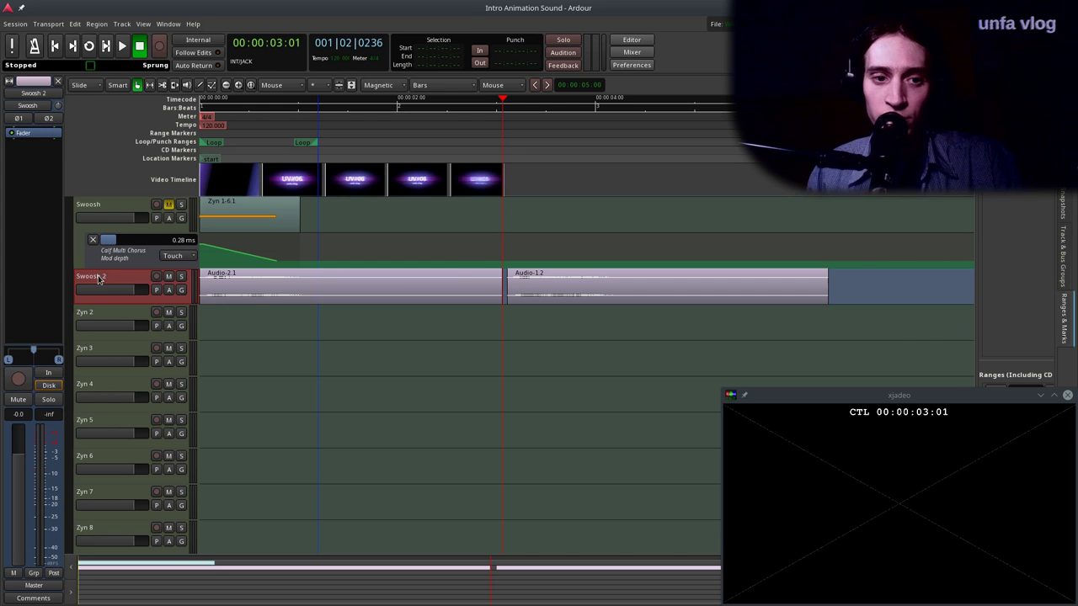
Mute the Audio-1.2 region on Swoosh 2 and play the remaining take from the session start.
left_click(576, 288)
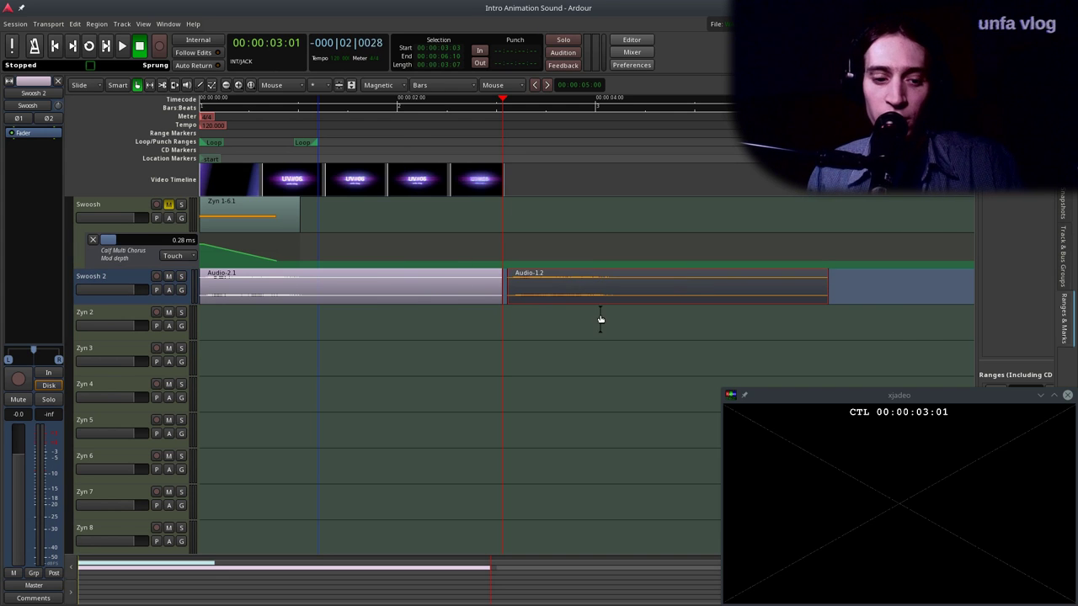
left_click_drag(459, 125, 147, 148)
key("space")
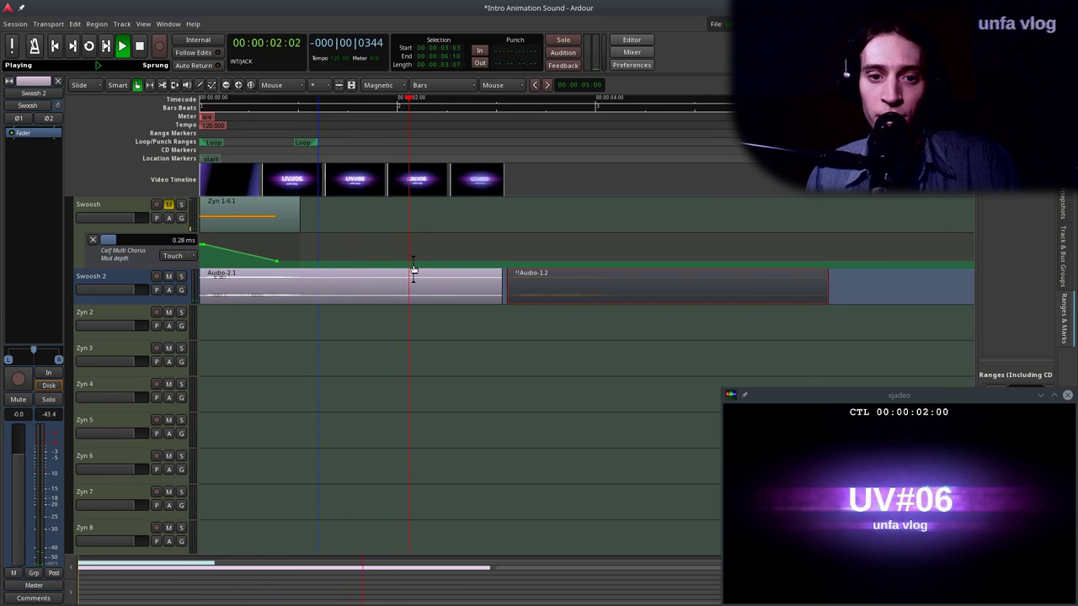
key("space")
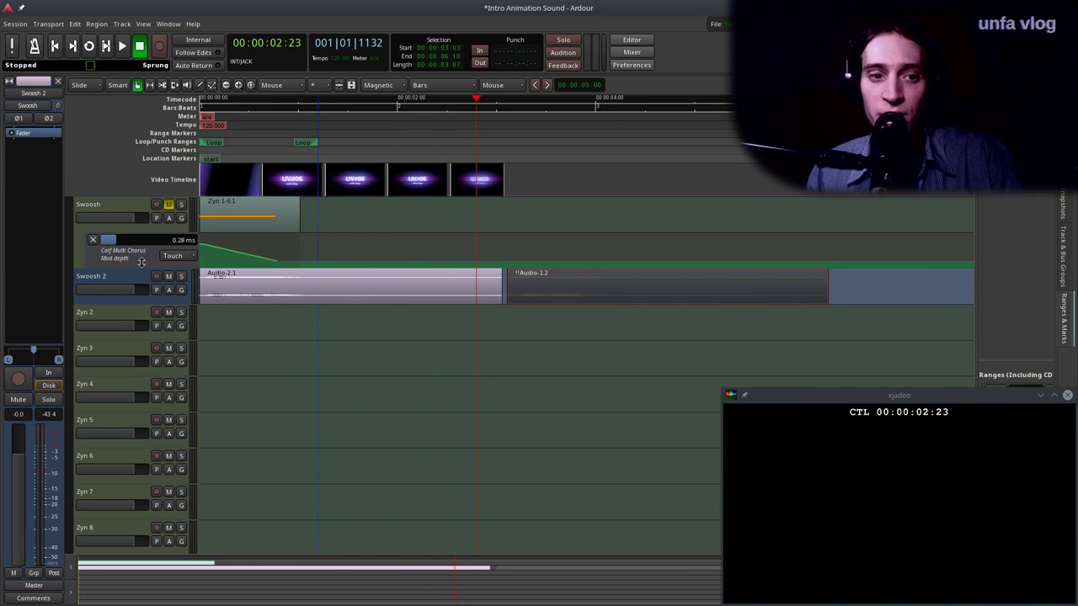
Toggle the mute of the Audio-1.2 region off and on again.
left_click(135, 221)
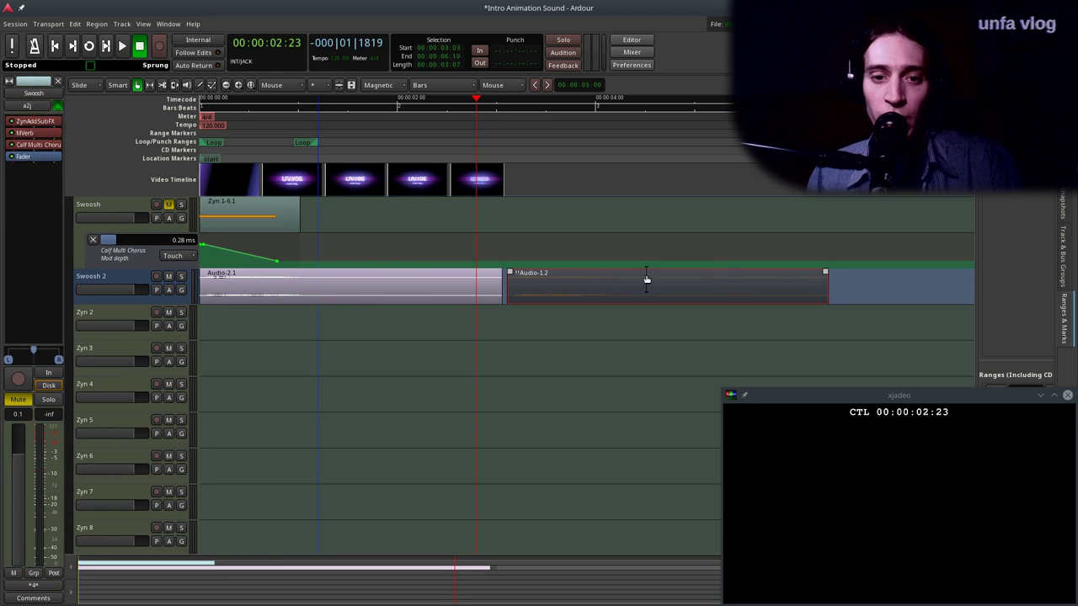
key("m")
key("m")
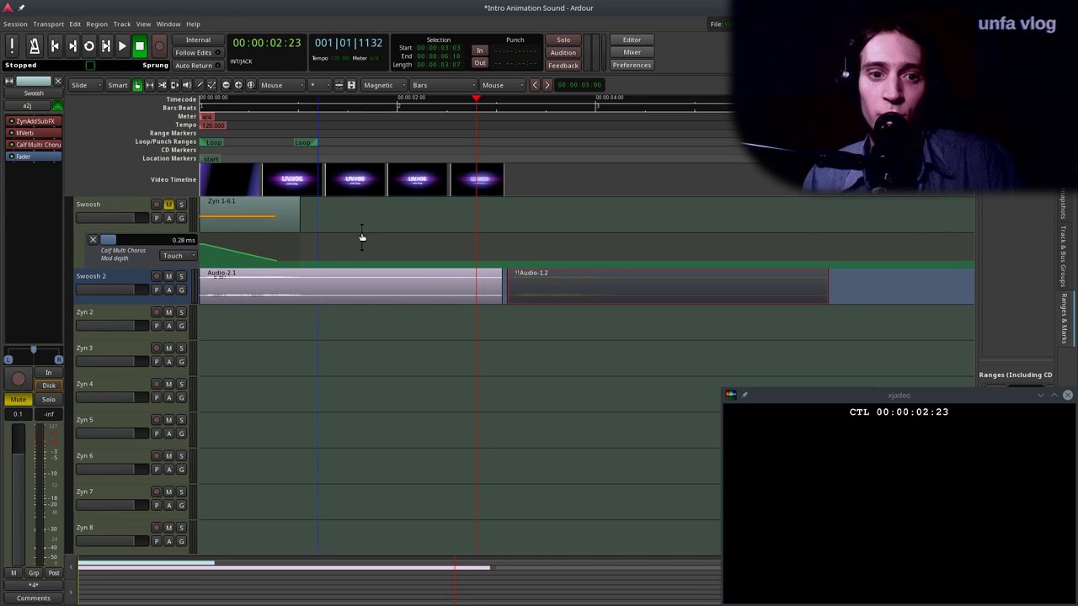
Play the recorded swoosh against the video from the start, replaying the passage around one second where the title appears.
scroll(201, 334, "down", 1)
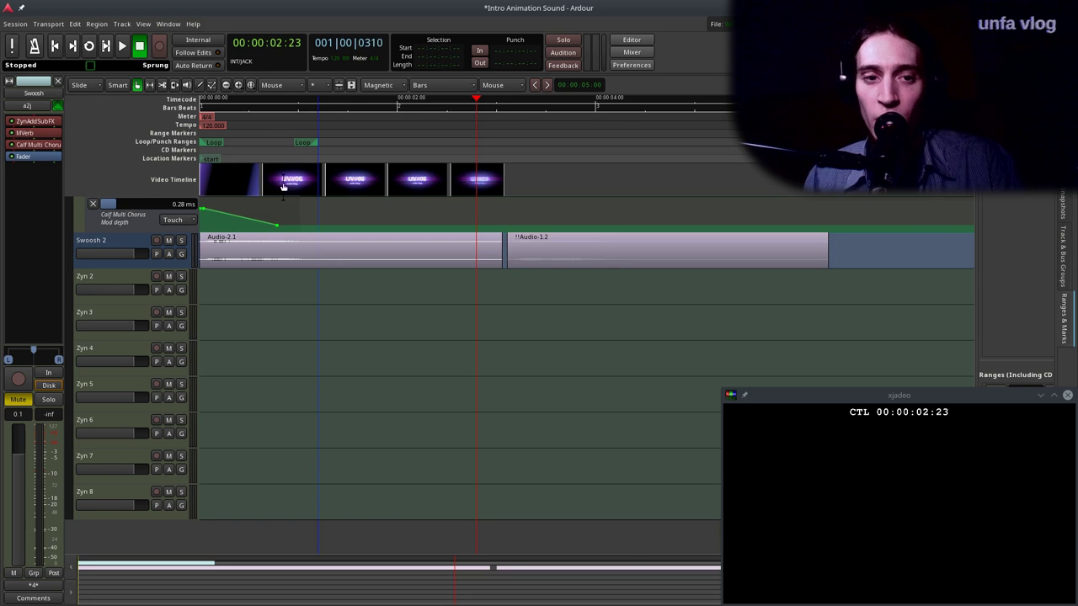
left_click_drag(349, 118, 195, 119)
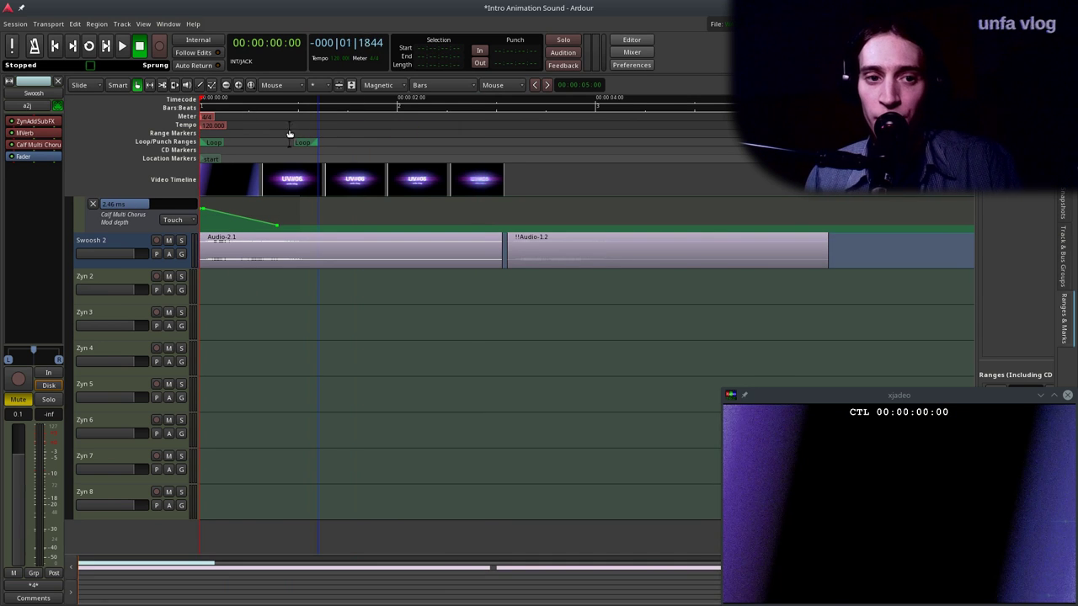
key("space")
key("space")
left_click(894, 500)
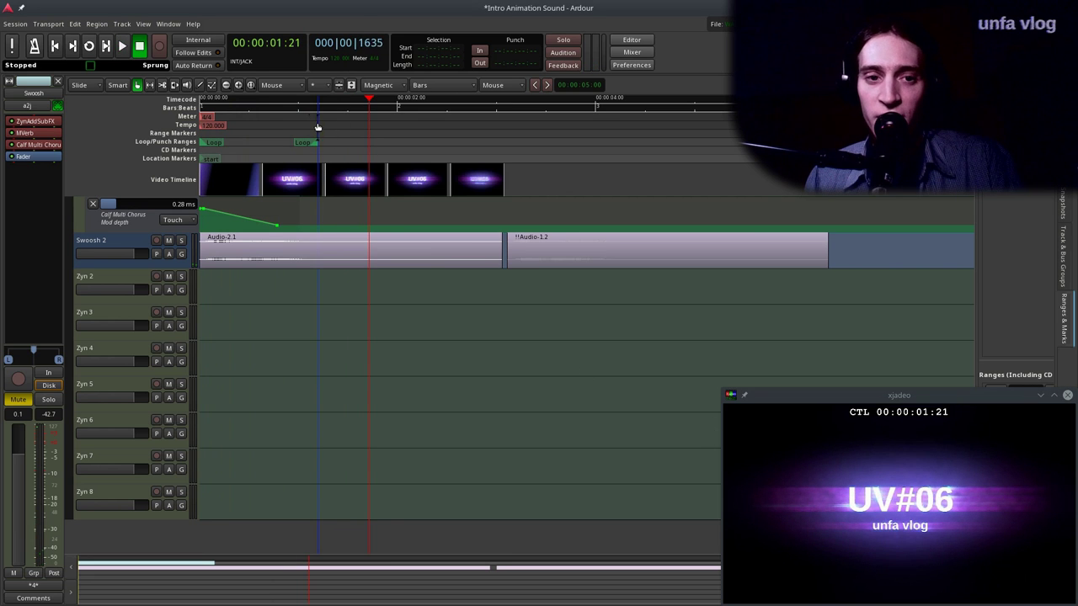
left_click(296, 126)
key("space")
left_click(272, 128)
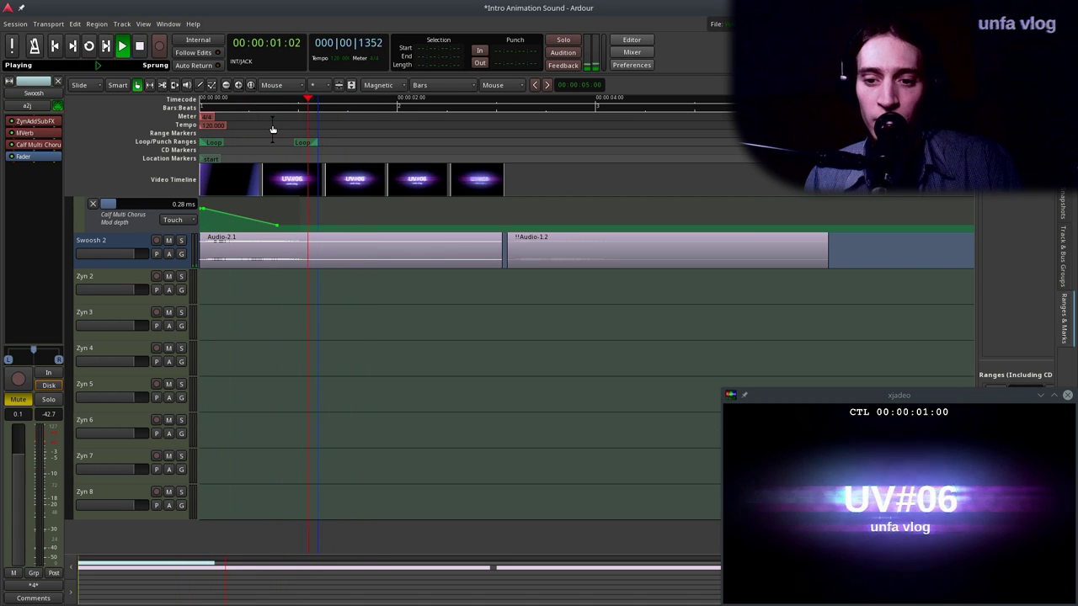
key("space")
left_click_drag(306, 128, 297, 126)
left_click(853, 510)
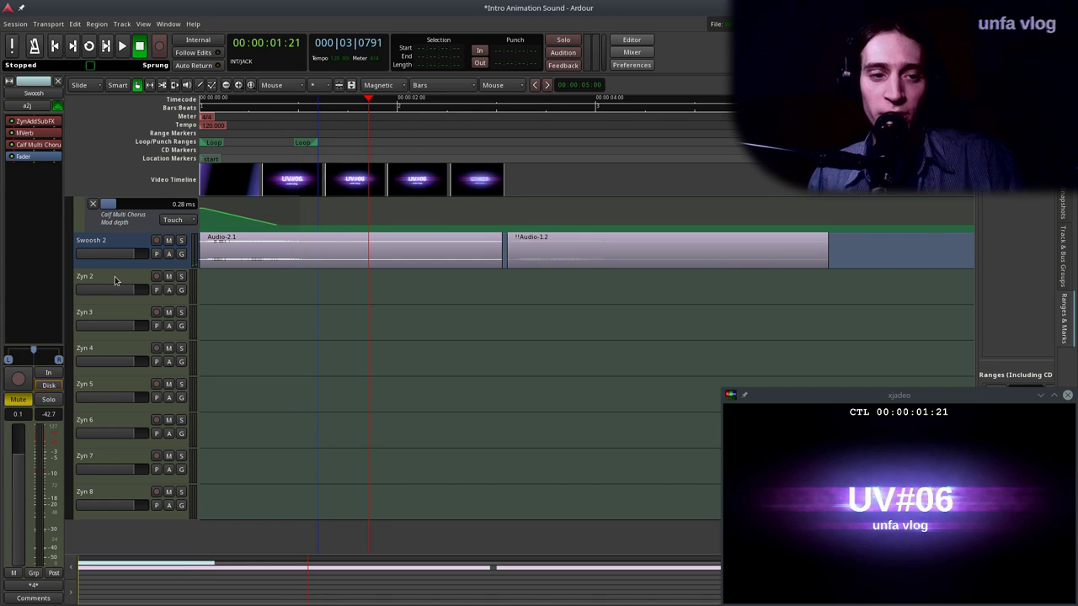
Switch the Swoosh mod depth automation to Manual and arm Zyn 2 for recording, with the playhead at 00:00:00:14.
double_click(114, 277)
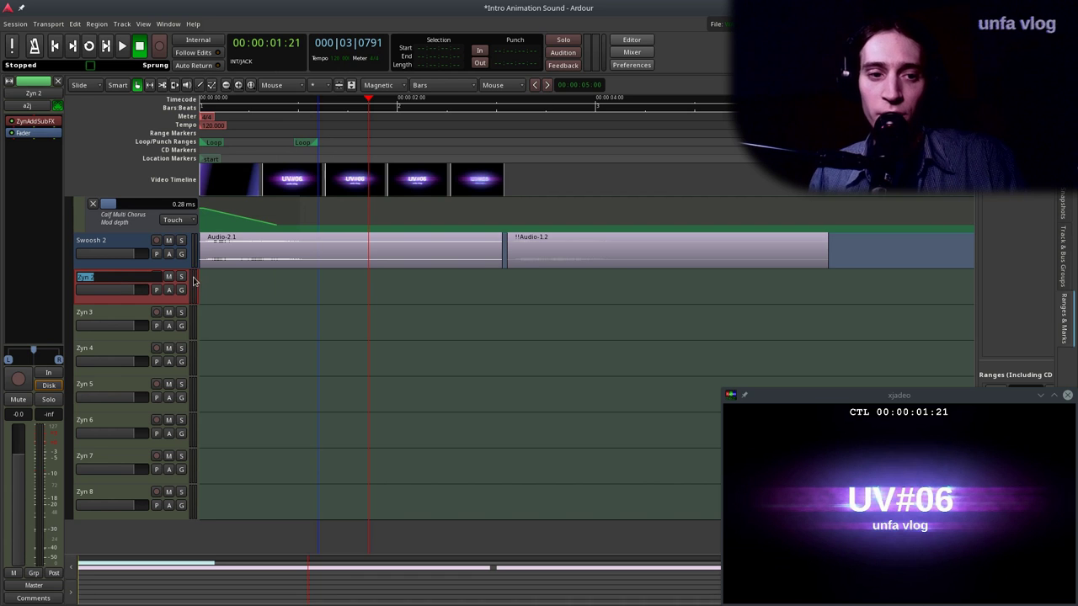
scroll(202, 286, "up", 2)
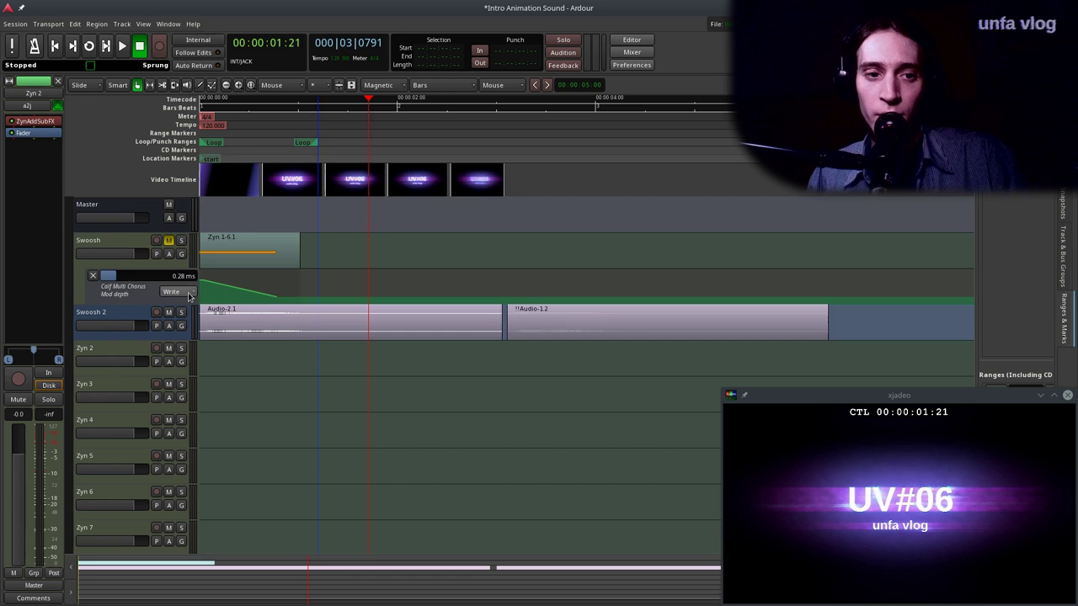
left_click(156, 349)
left_click(250, 152)
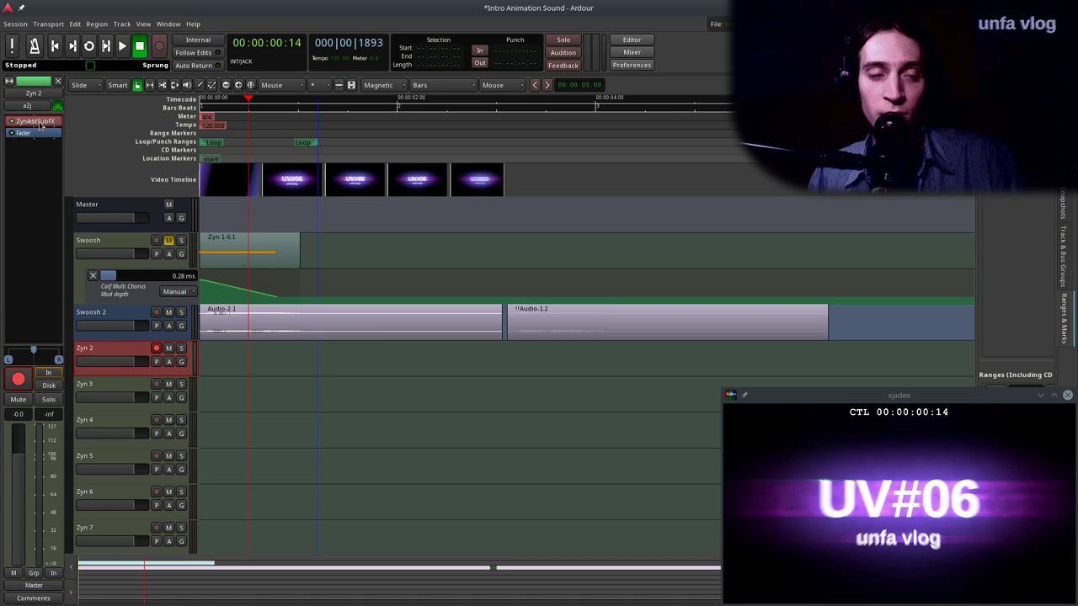
Open ZynAddSubFX on the Zyn 2 track and bring up the ADsynth voice 1 parameters of its instrument.
double_click(38, 122)
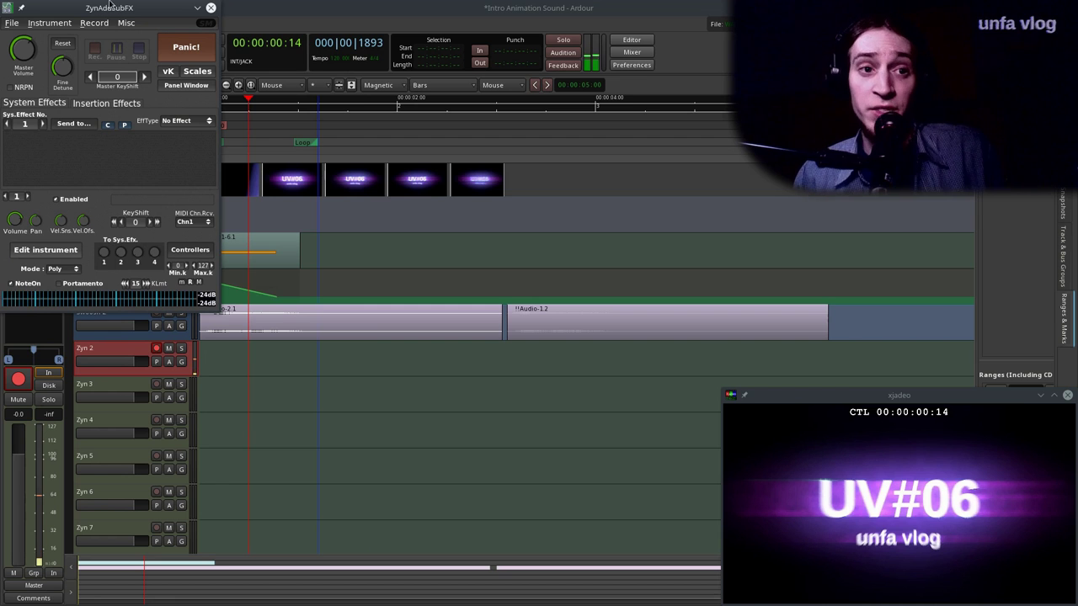
left_click_drag(49, 226, 389, 312)
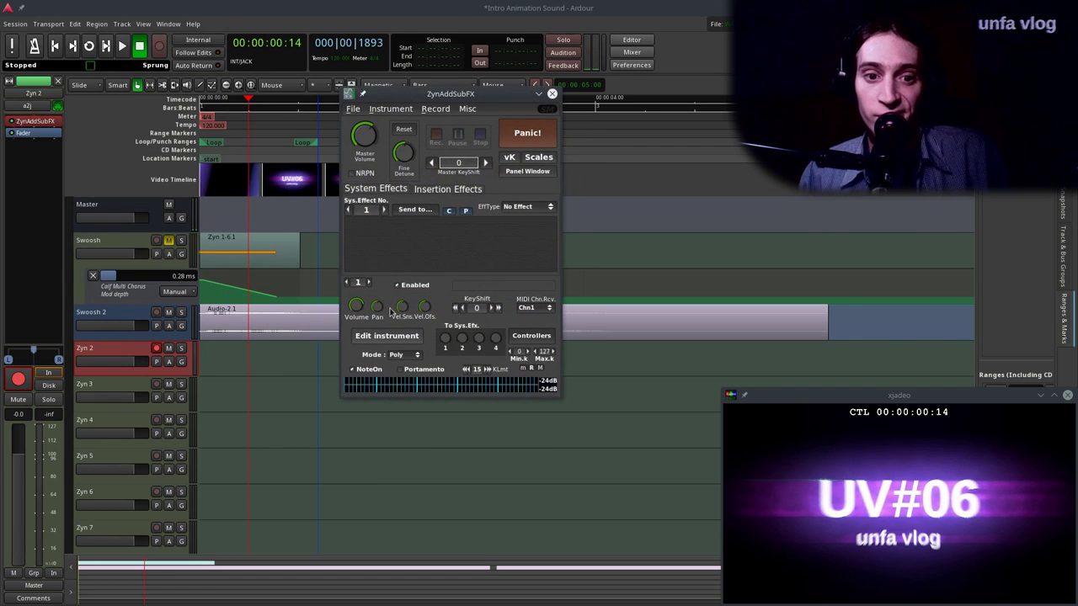
left_click(386, 336)
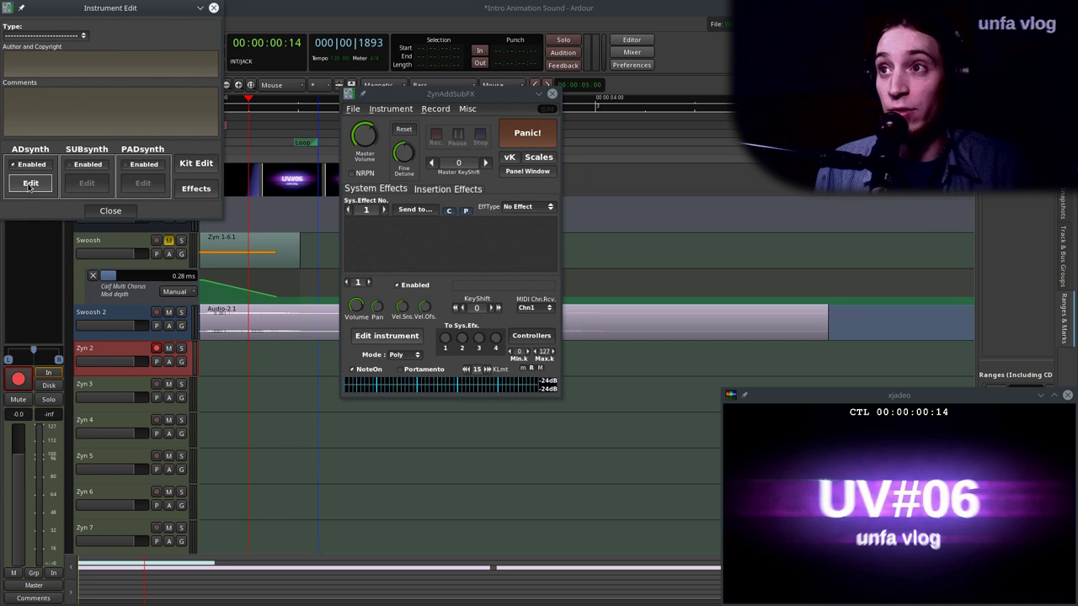
left_click(31, 185)
left_click_drag(172, 240, 221, 200)
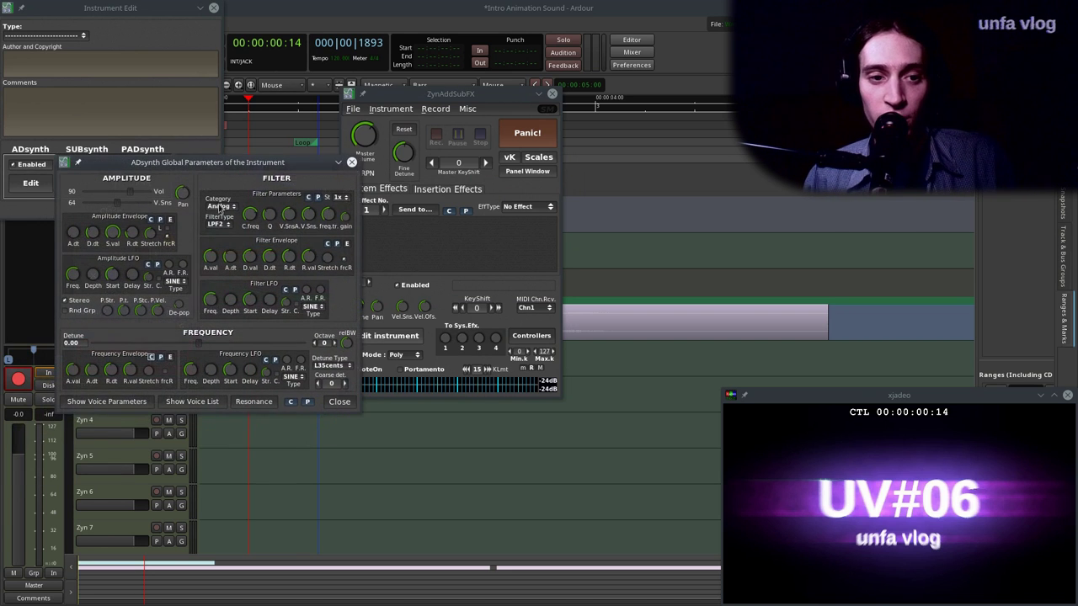
left_click(93, 405)
left_click_drag(323, 549, 312, 427)
Set voice 1's oscillator base function to Sqr with its parameter at 63 and close the oscillator editor.
left_click(299, 411)
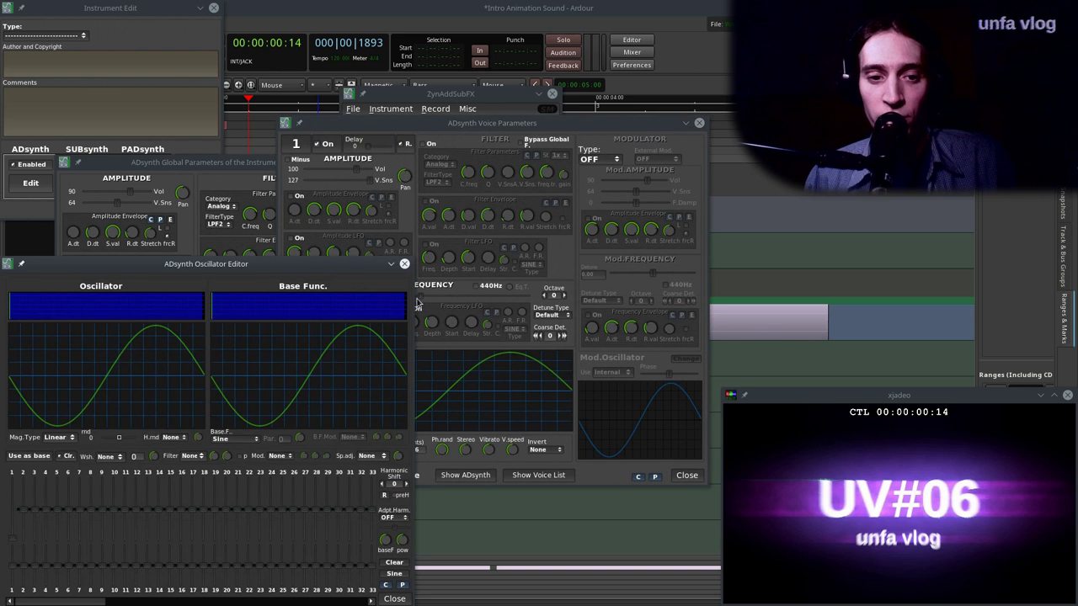
left_click(236, 439)
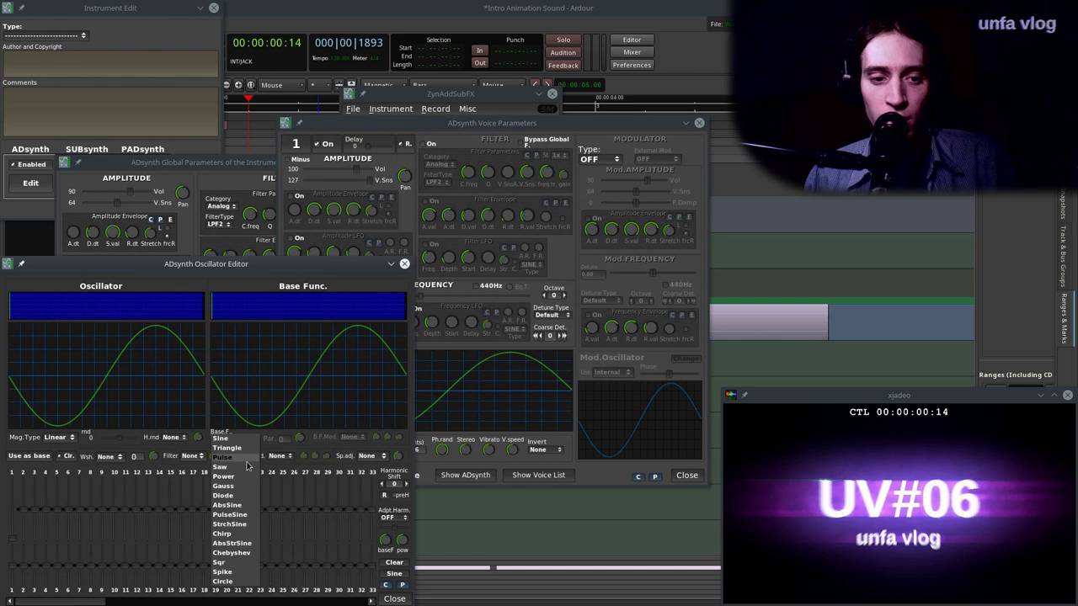
left_click(242, 565)
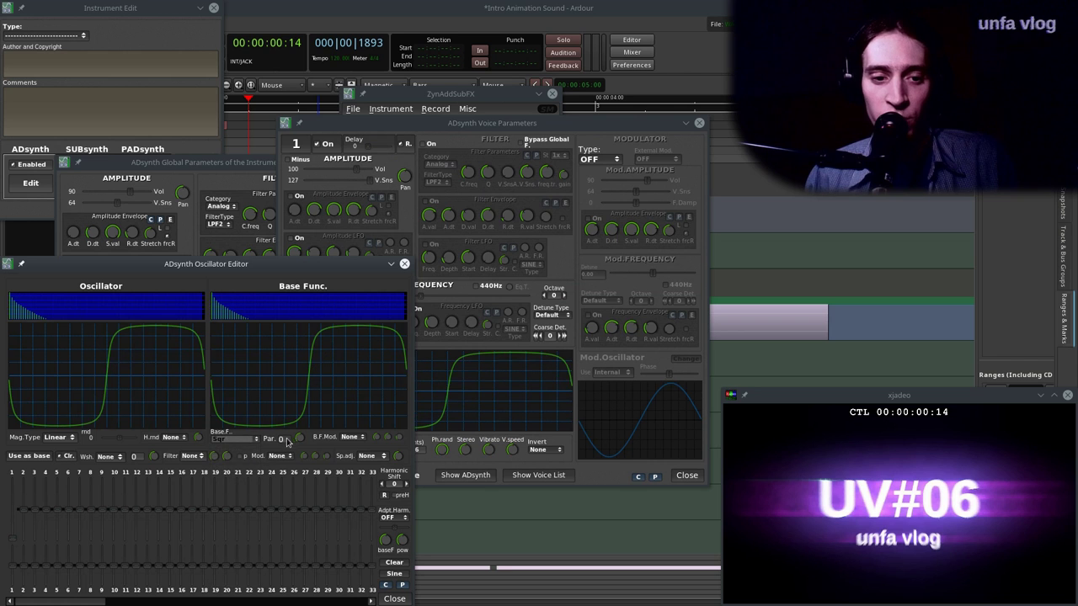
left_click_drag(299, 438, 314, 294)
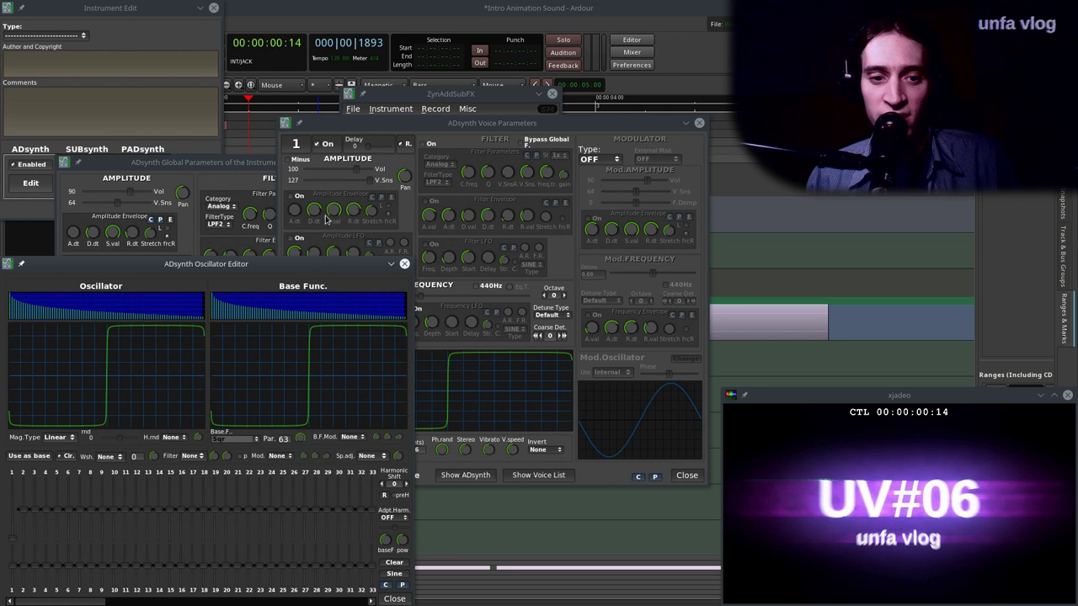
left_click(404, 264)
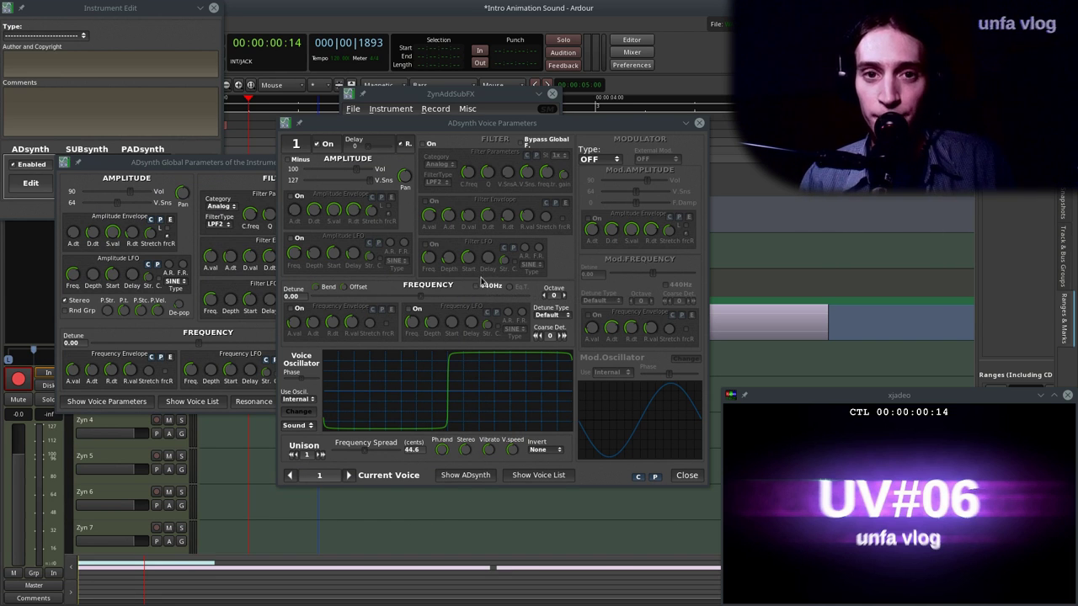
Fix voice 1's frequency at 440Hz and lower its octave to -3, keeping the voice parameters in front.
left_click(477, 286)
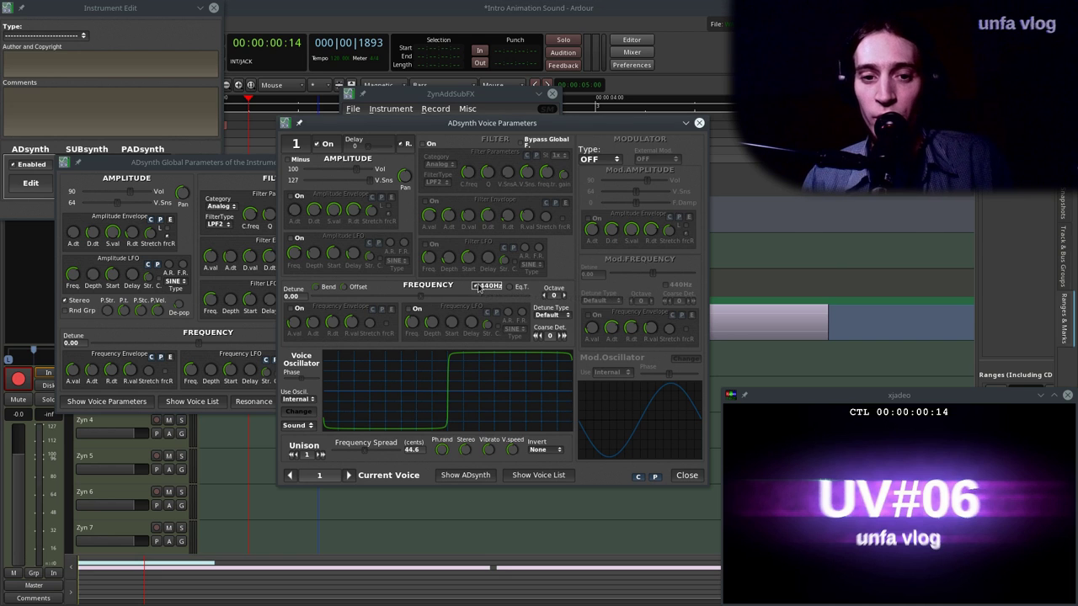
left_click(543, 296)
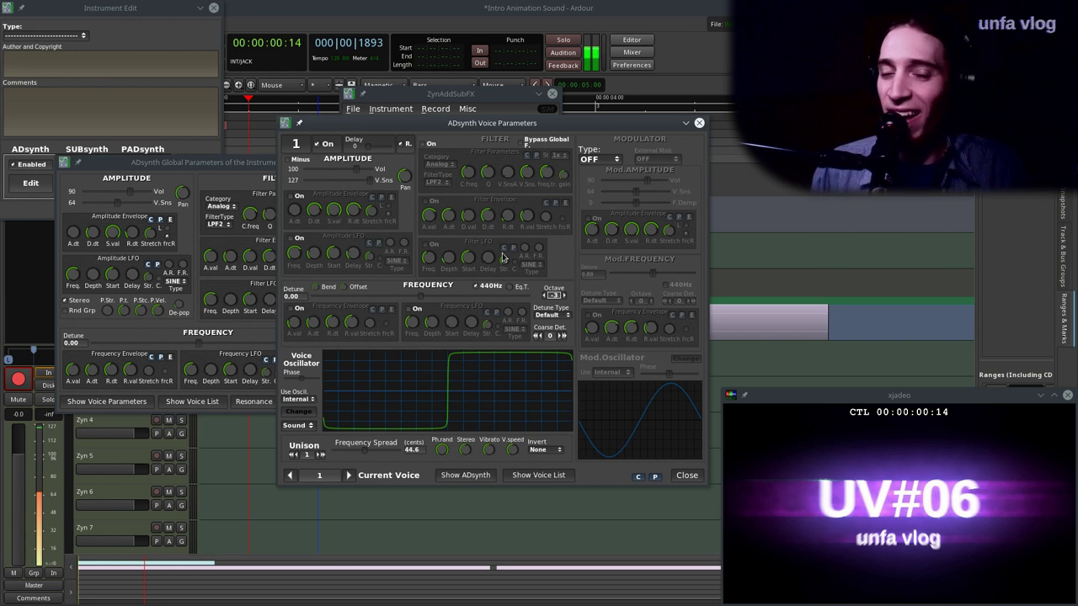
left_click(235, 160)
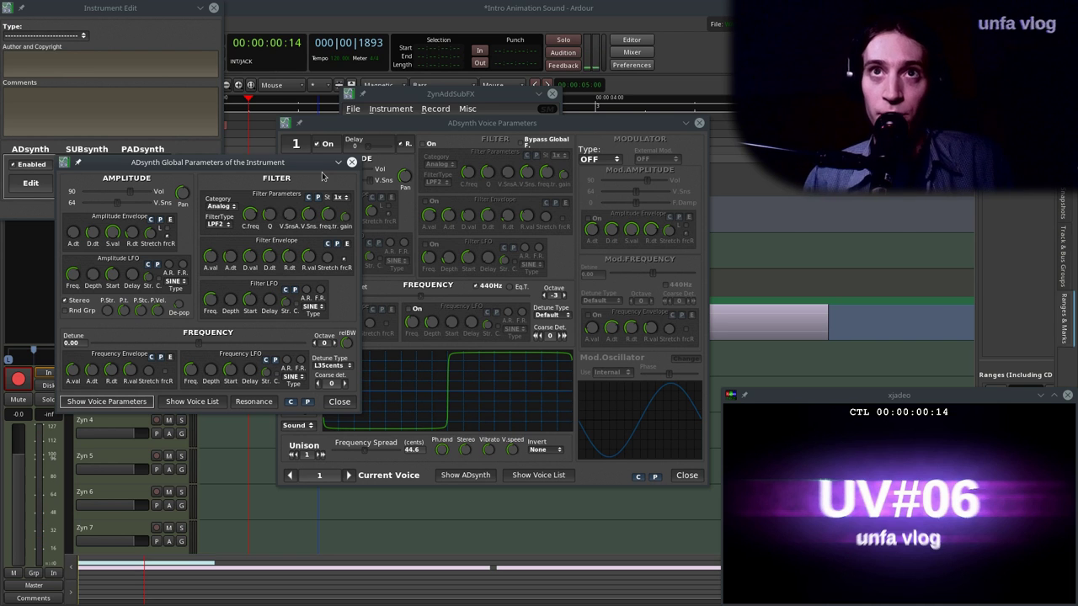
left_click(367, 131)
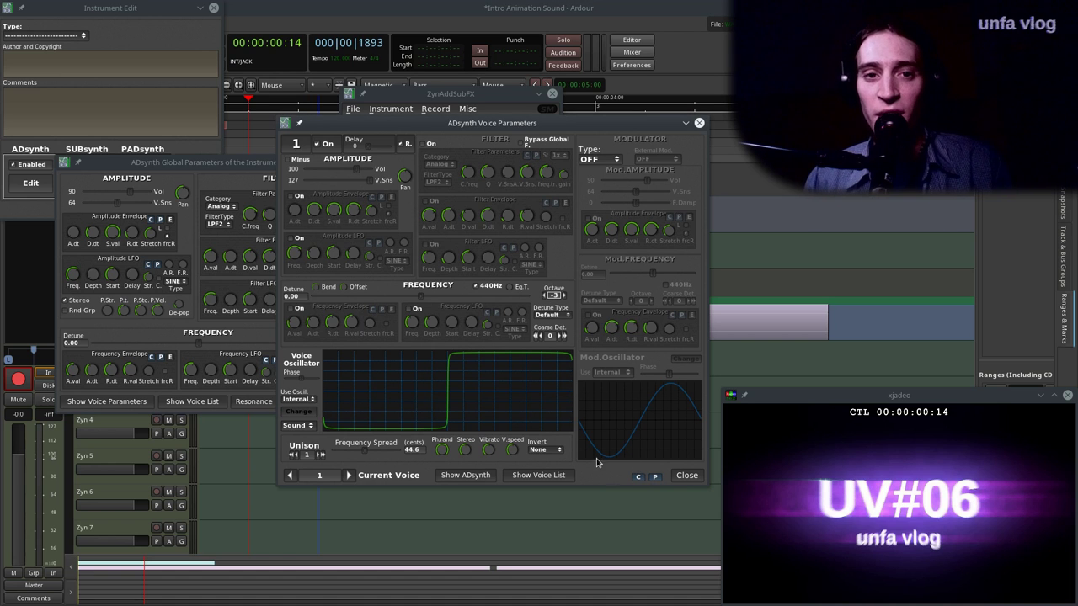
Copy voice 1's ADsynth settings and paste them into voice 3.
left_click(638, 476)
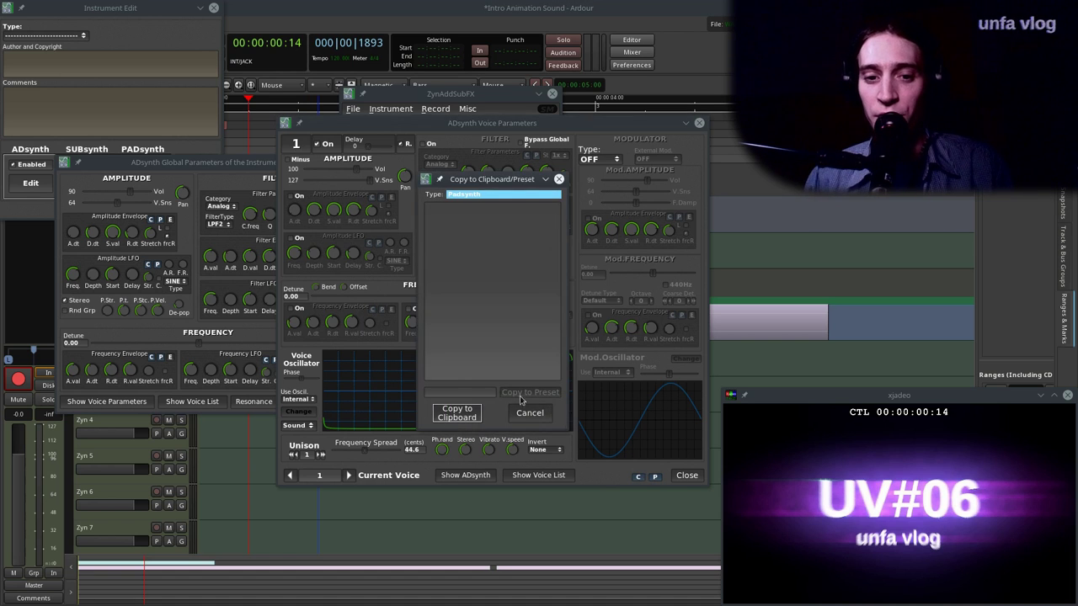
left_click(454, 414)
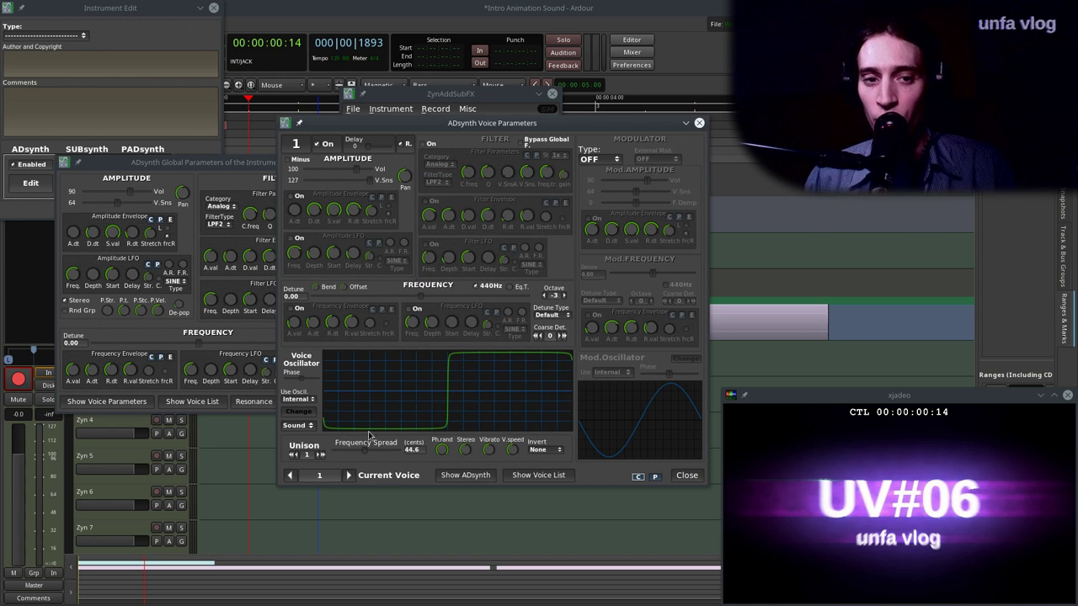
left_click(350, 475)
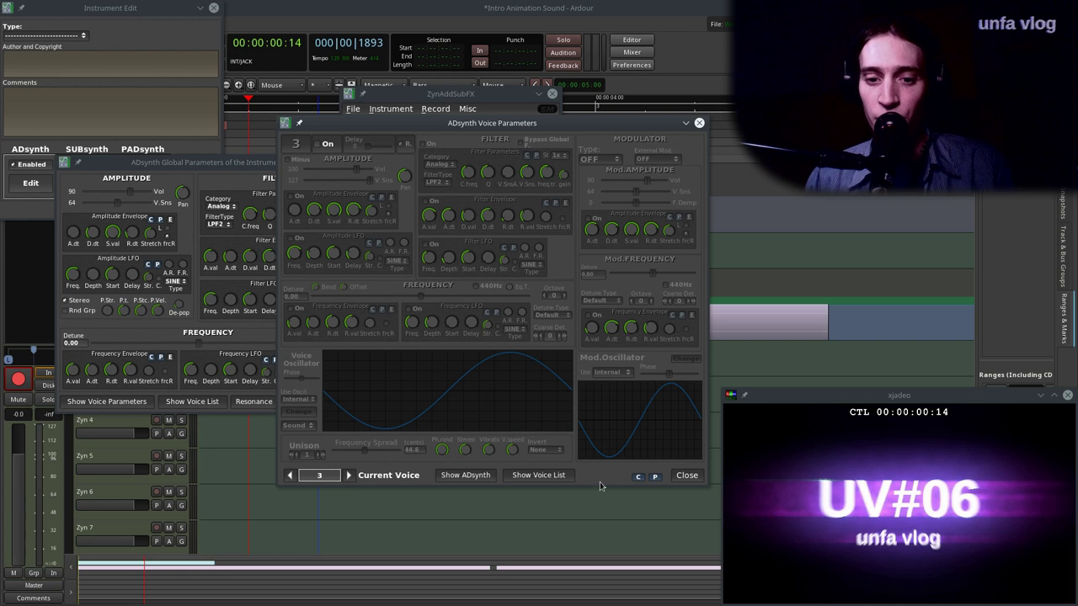
left_click(655, 478)
left_click(457, 414)
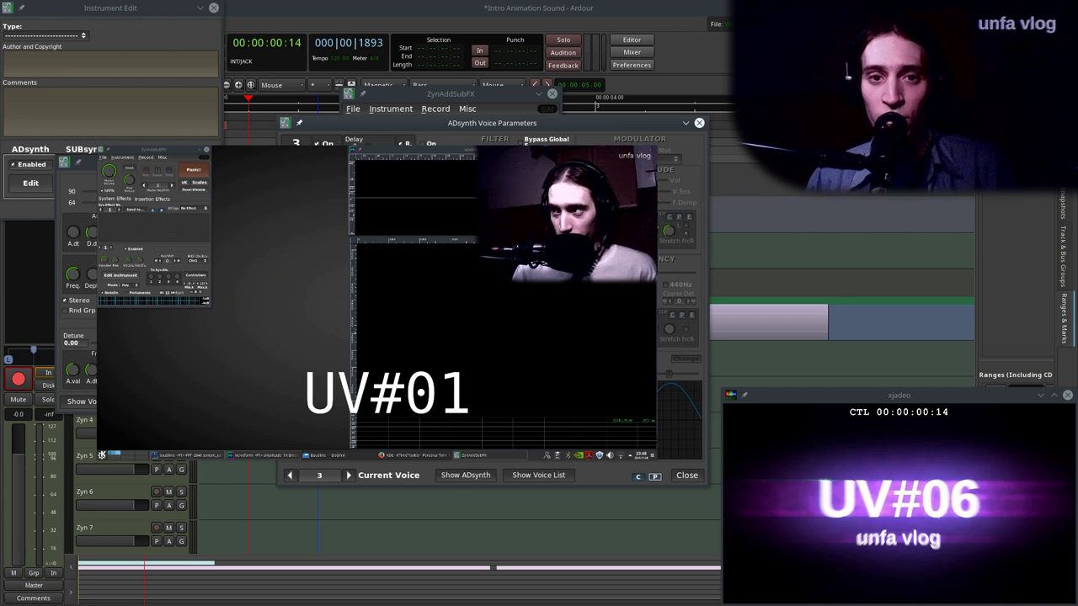
Switch on voice 2, return to voice 1 and review the enabled voices in the voice list.
left_click(291, 476)
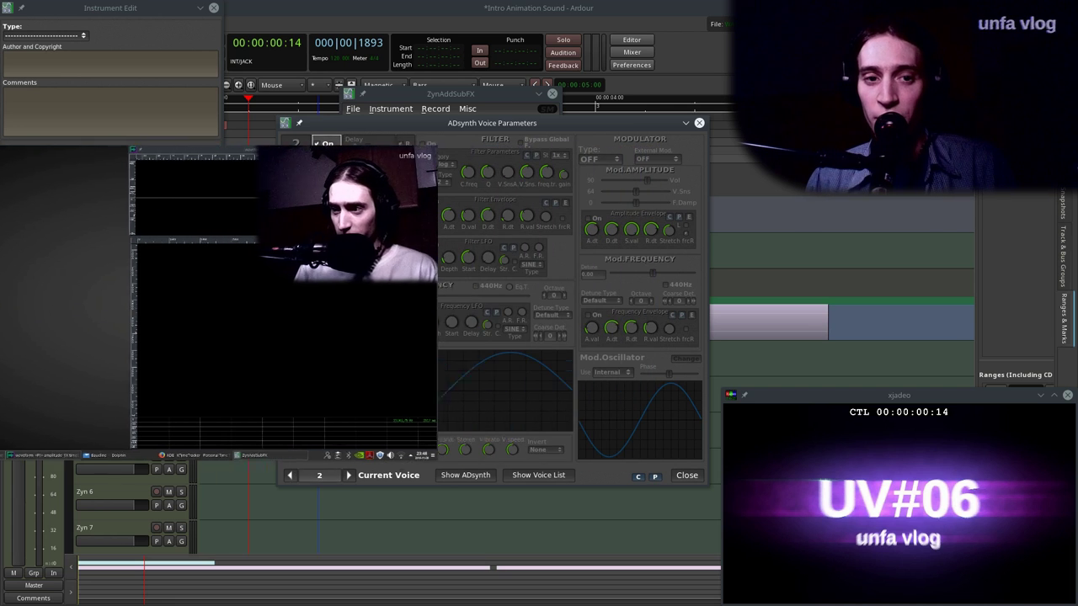
left_click(289, 475)
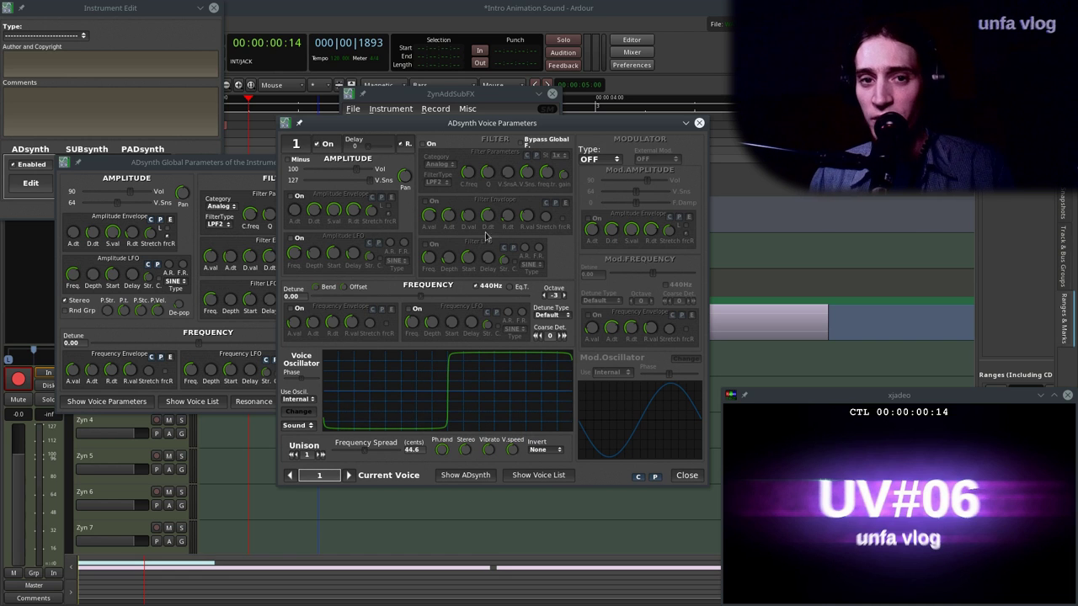
left_click(538, 475)
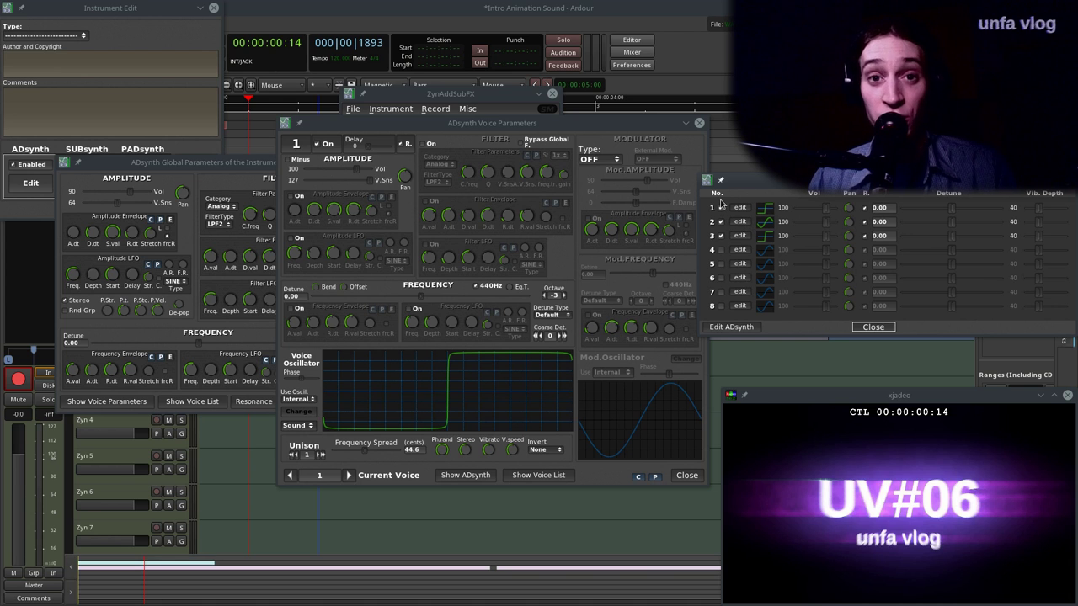
left_click(875, 327)
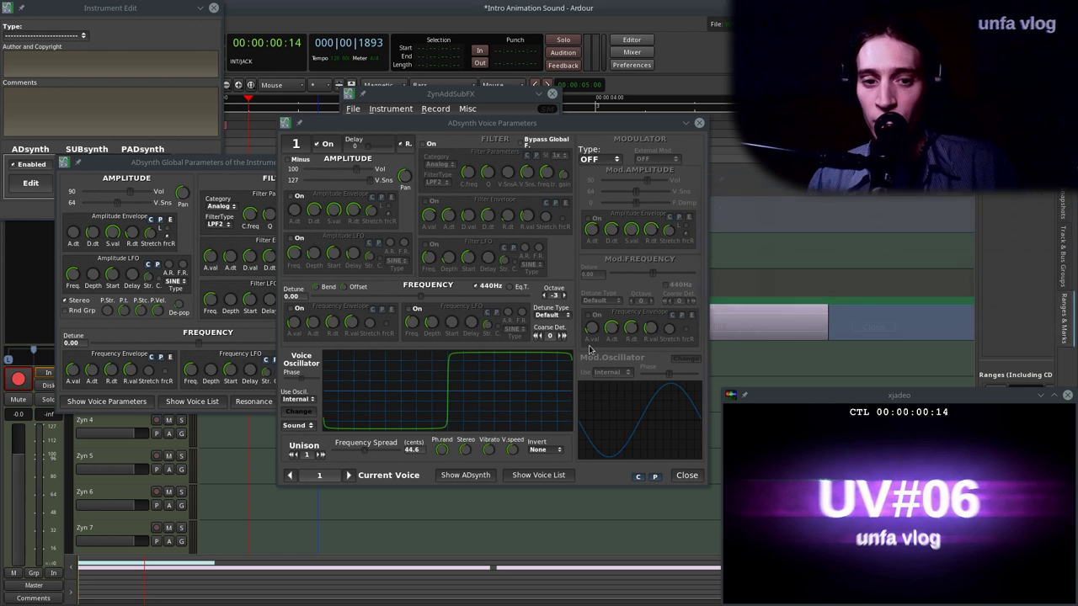
Turn down voice 1's volume and set voice 2's volume to 0.
left_click_drag(362, 172, 322, 172)
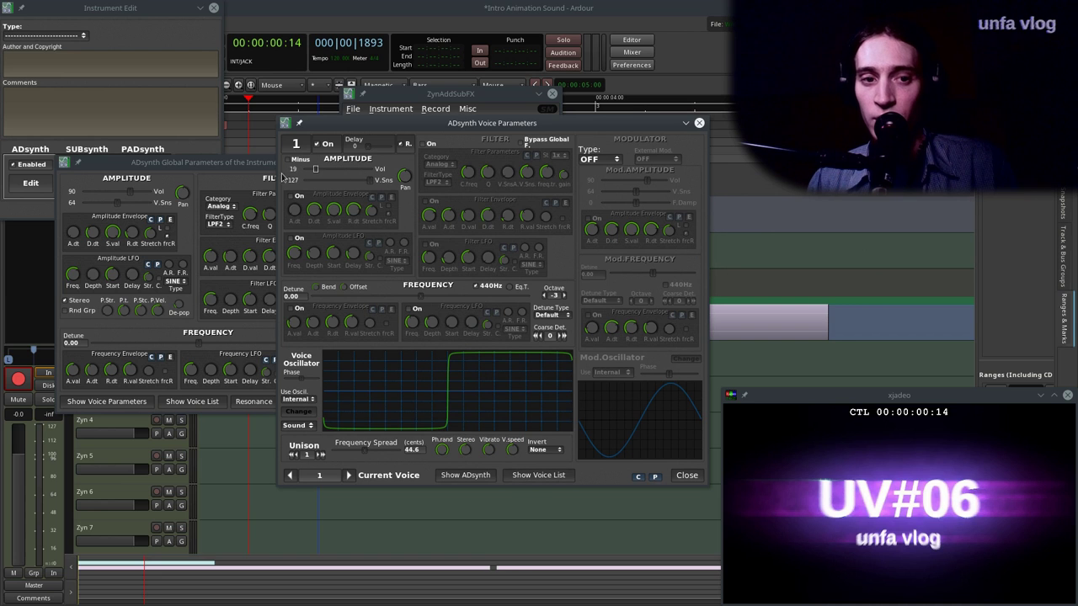
left_click(349, 475)
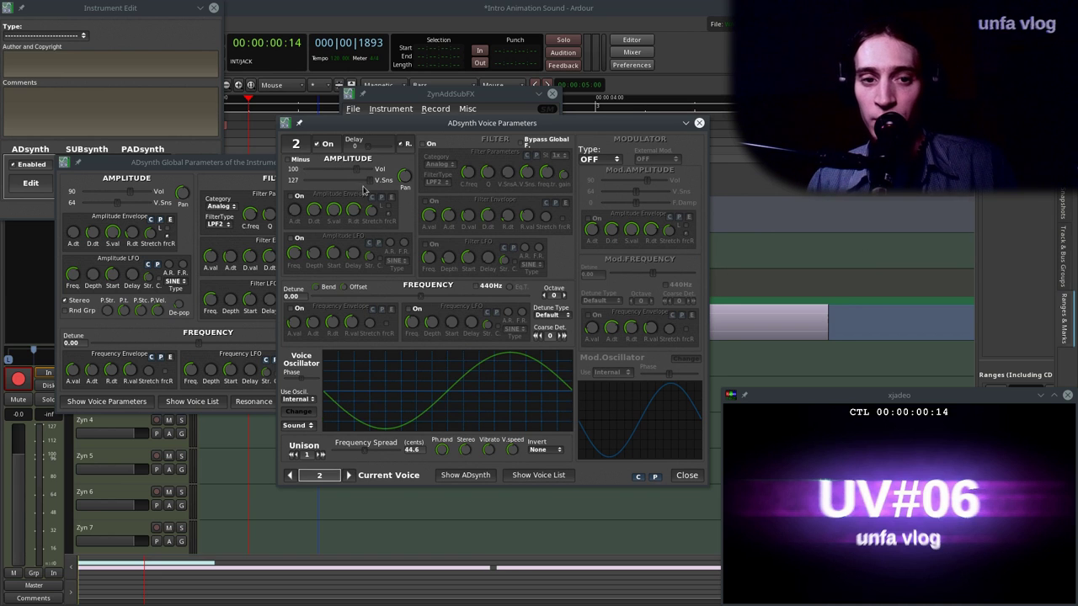
left_click(348, 476)
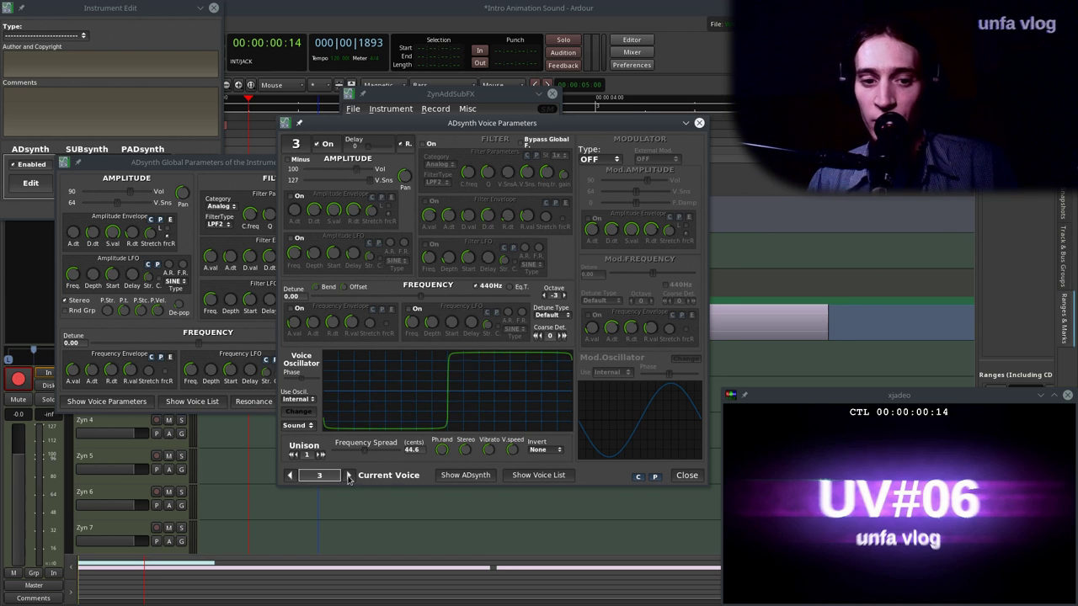
left_click(349, 476)
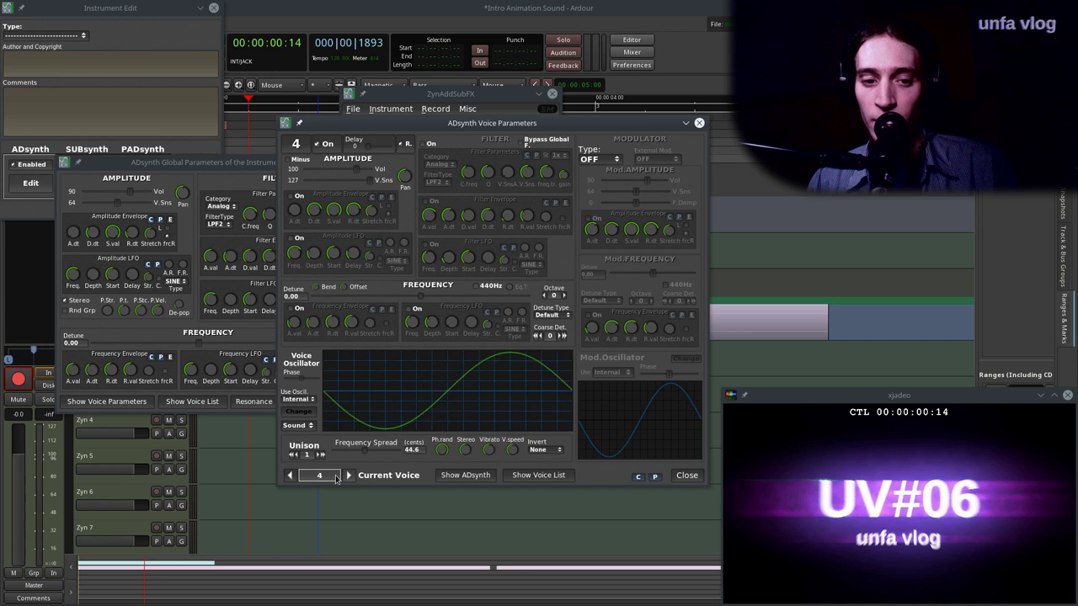
left_click(290, 476)
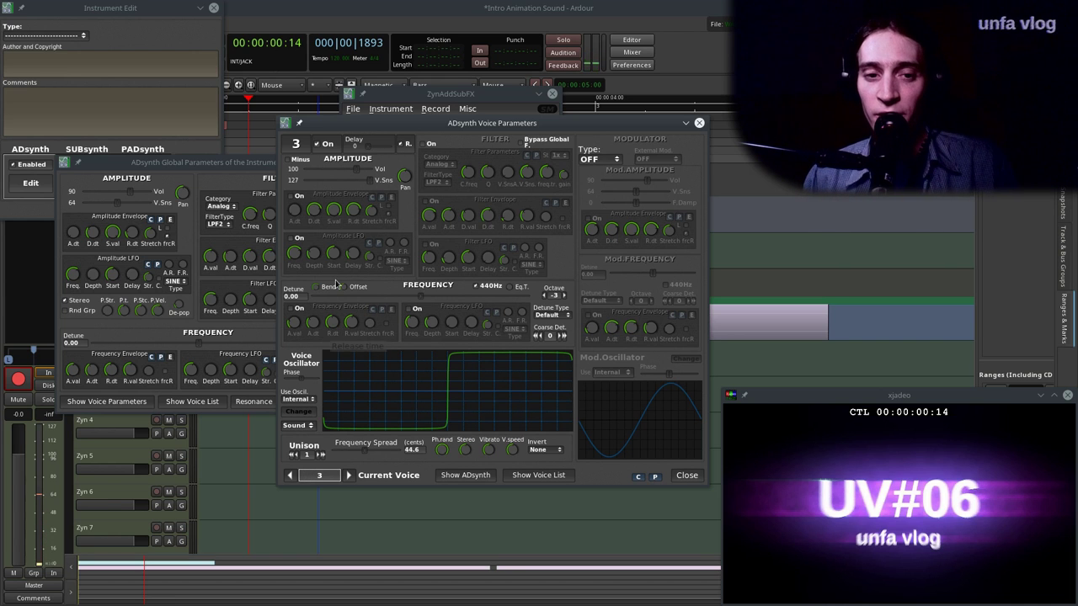
left_click(289, 476)
left_click_drag(296, 171, 267, 197)
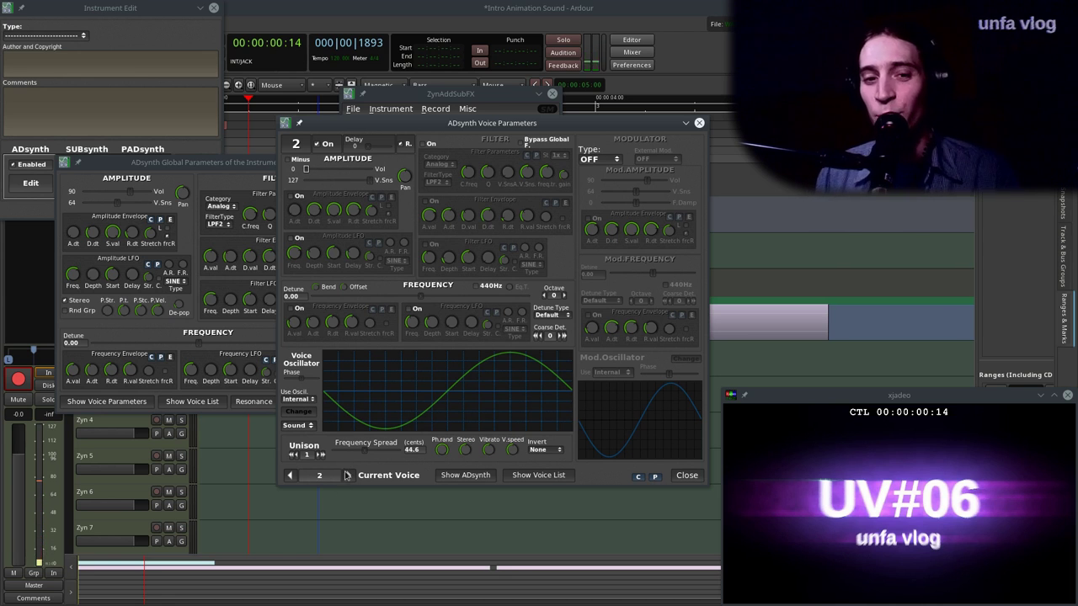
left_click(349, 476)
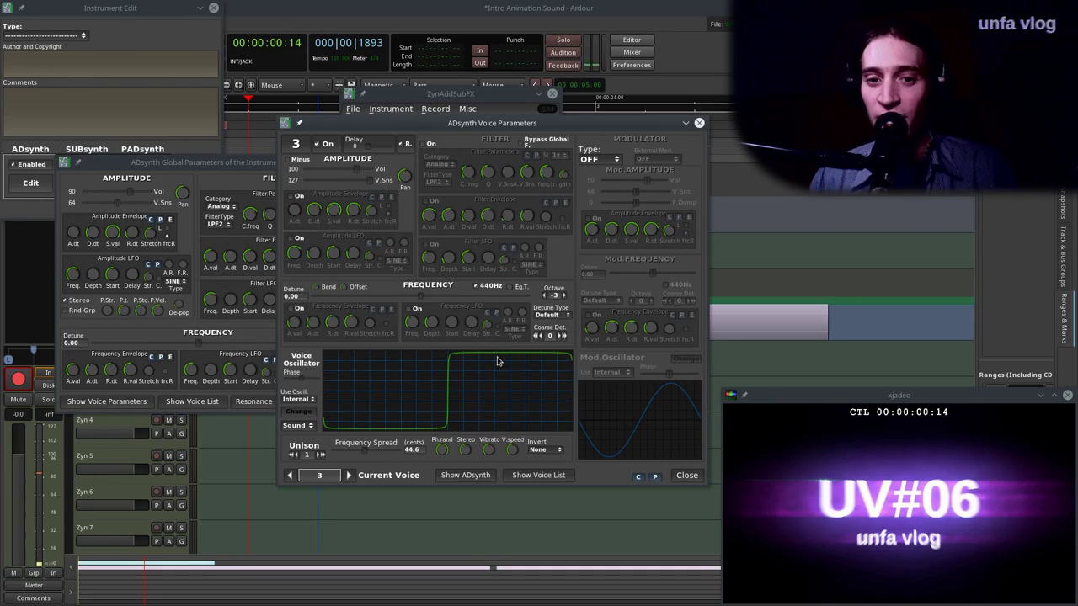
left_click(291, 476)
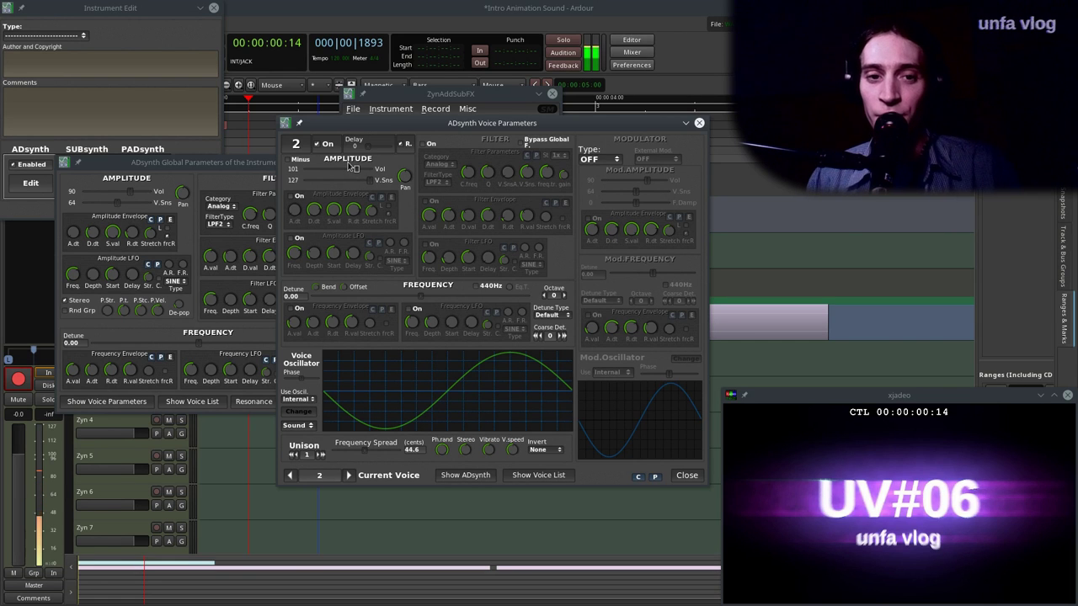
left_click_drag(356, 169, 309, 257)
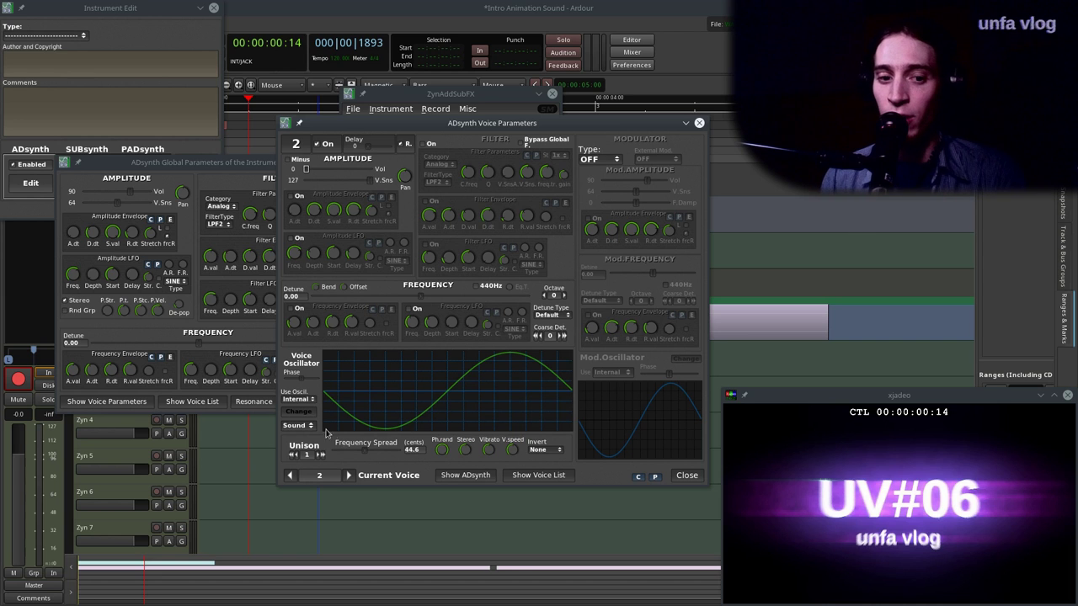
Set voice 3's modulator type to RING with ExtMod. 2 as the external modulator.
left_click(349, 475)
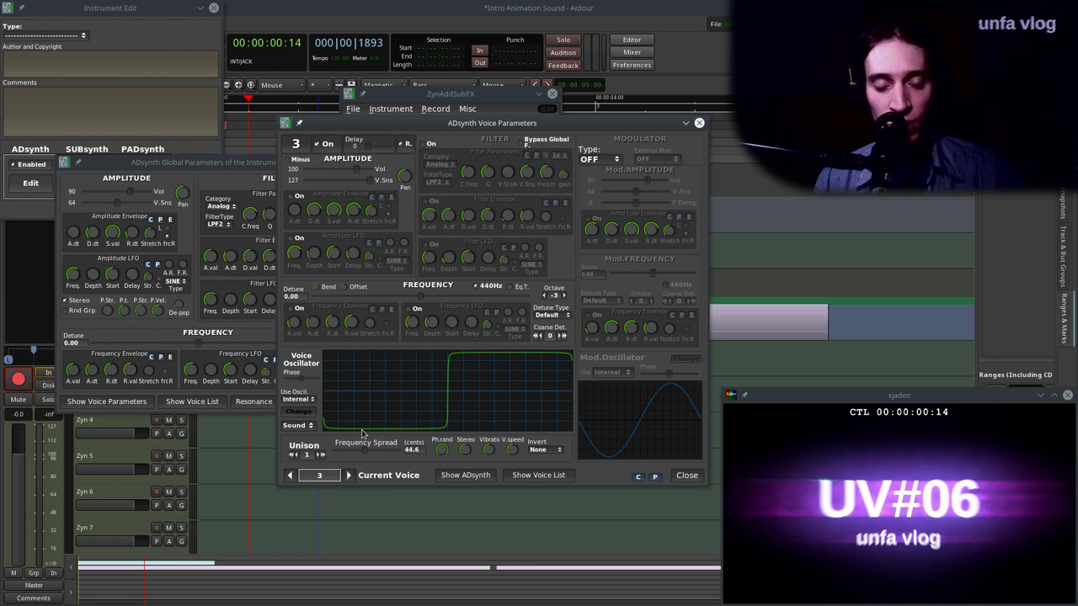
left_click(606, 160)
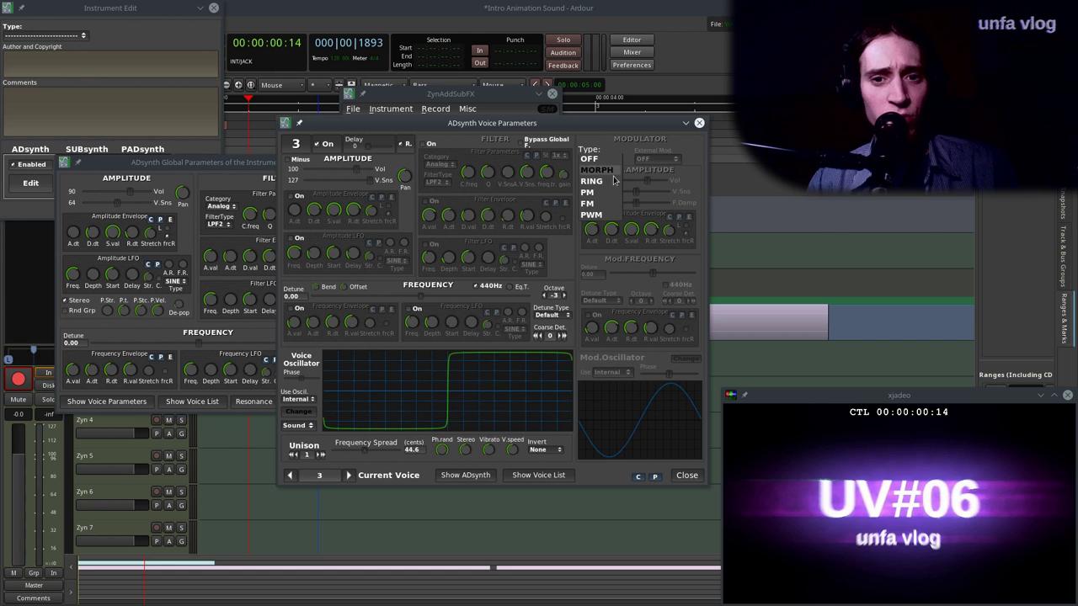
left_click(616, 182)
left_click(666, 164)
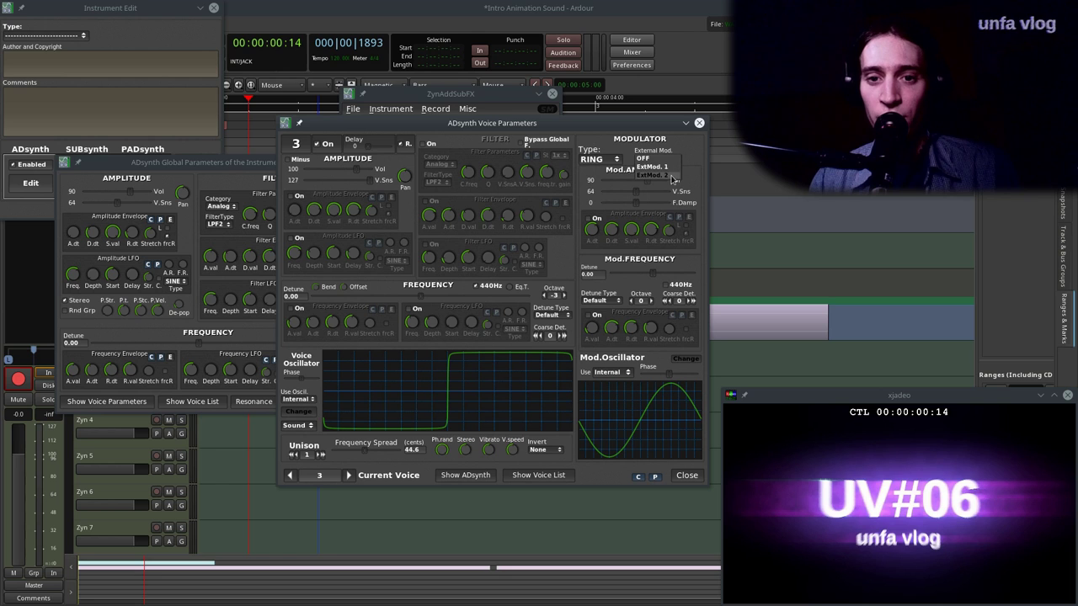
left_click(673, 176)
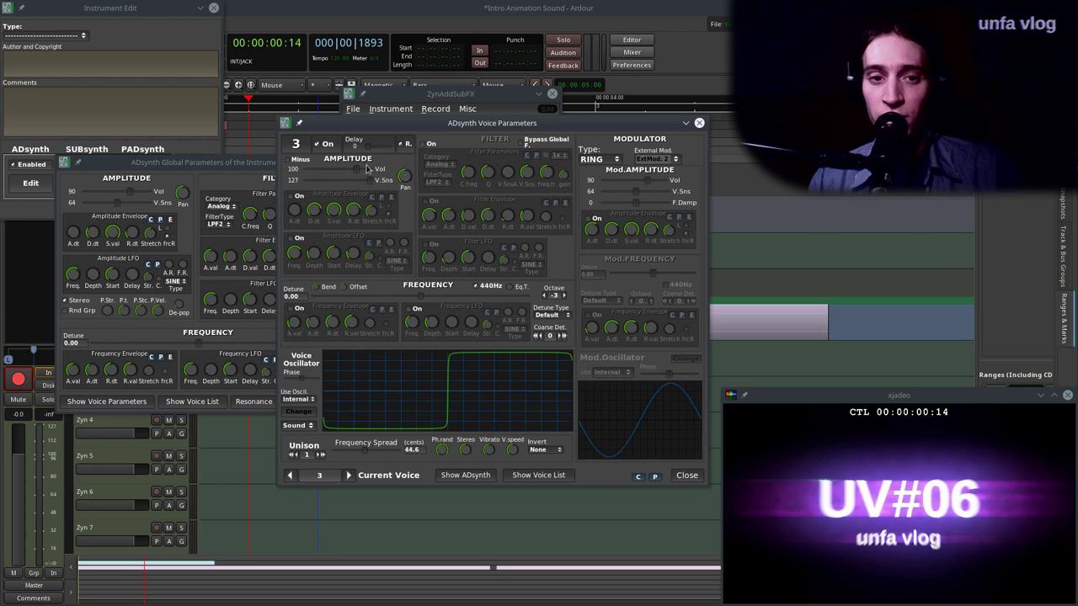
left_click(291, 475)
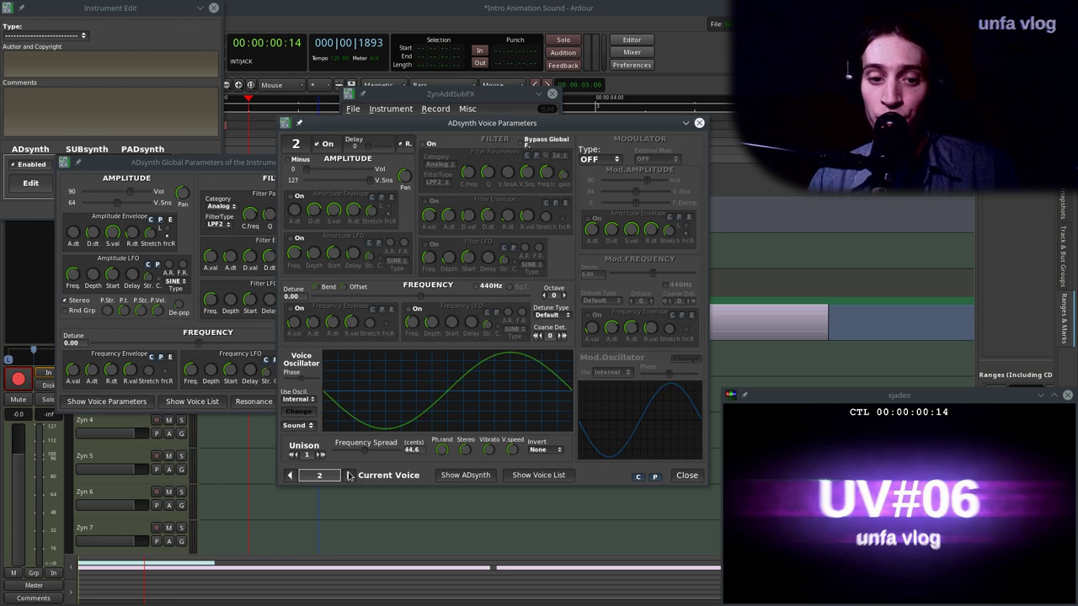
left_click(349, 476)
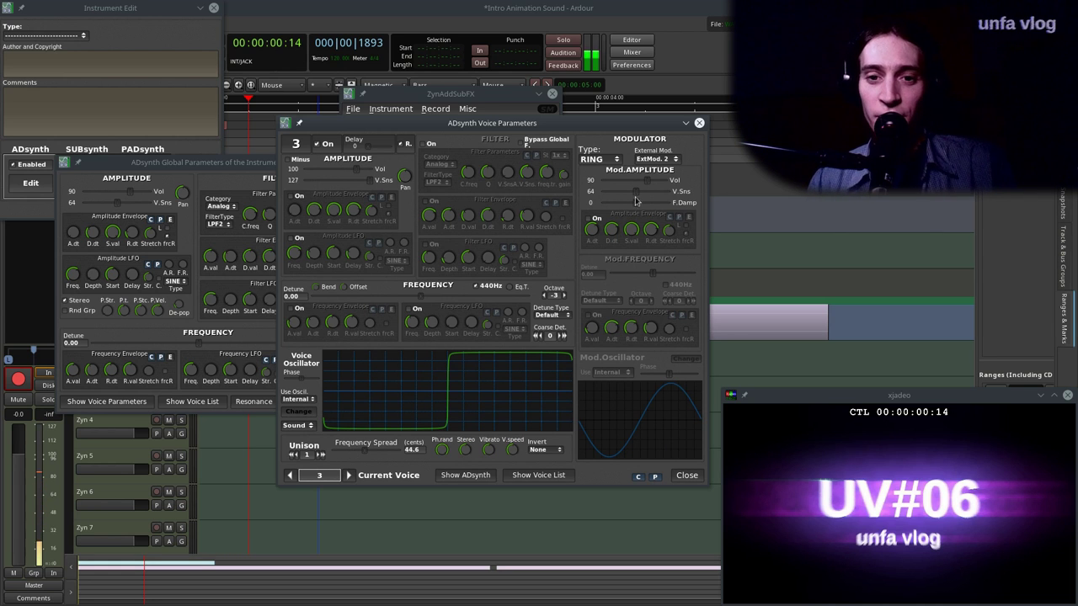
Set voice 3's modulator volume and velocity sensing both to 127.
left_click_drag(647, 183, 689, 185)
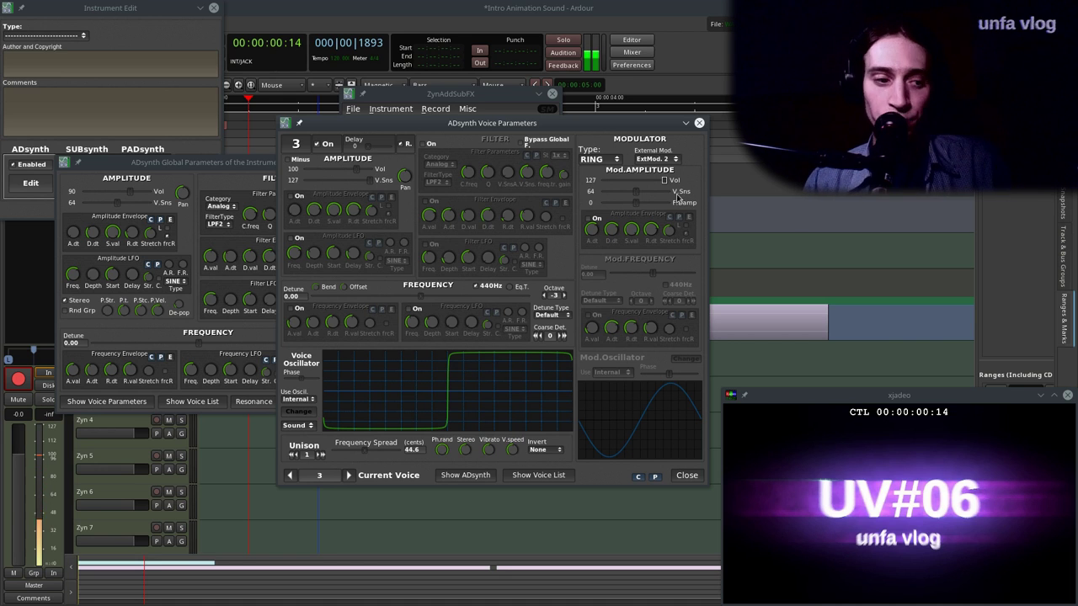
left_click_drag(637, 191, 681, 192)
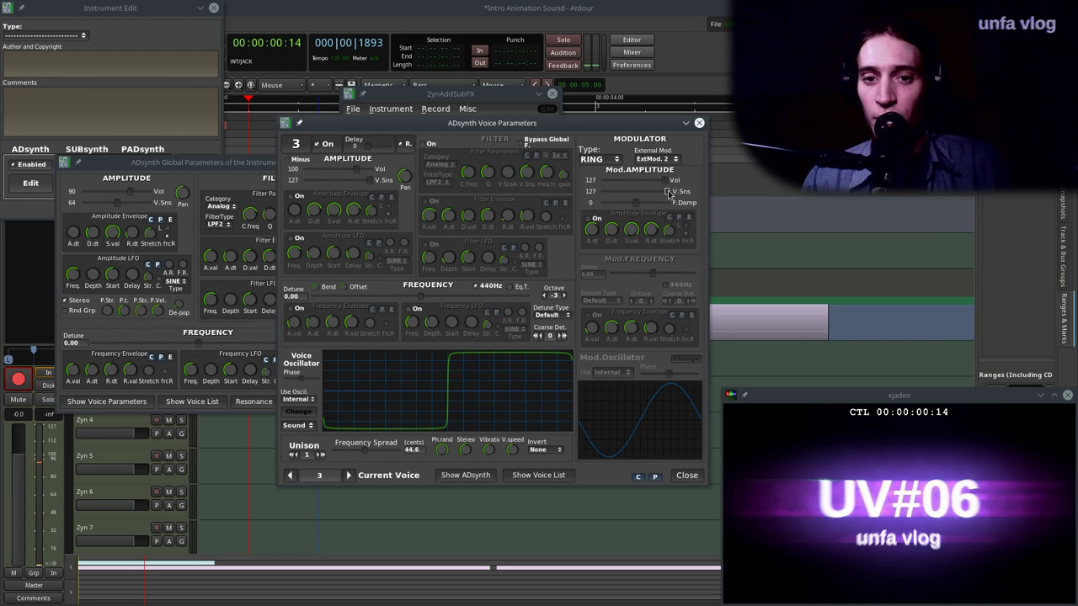
left_click_drag(667, 193, 561, 201)
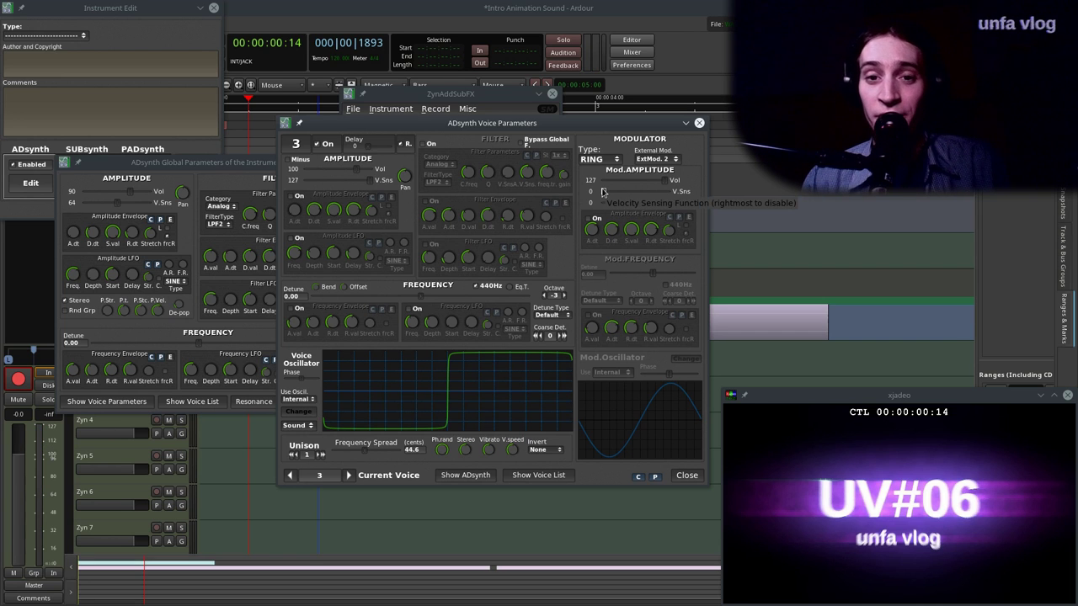
left_click_drag(603, 192, 718, 205)
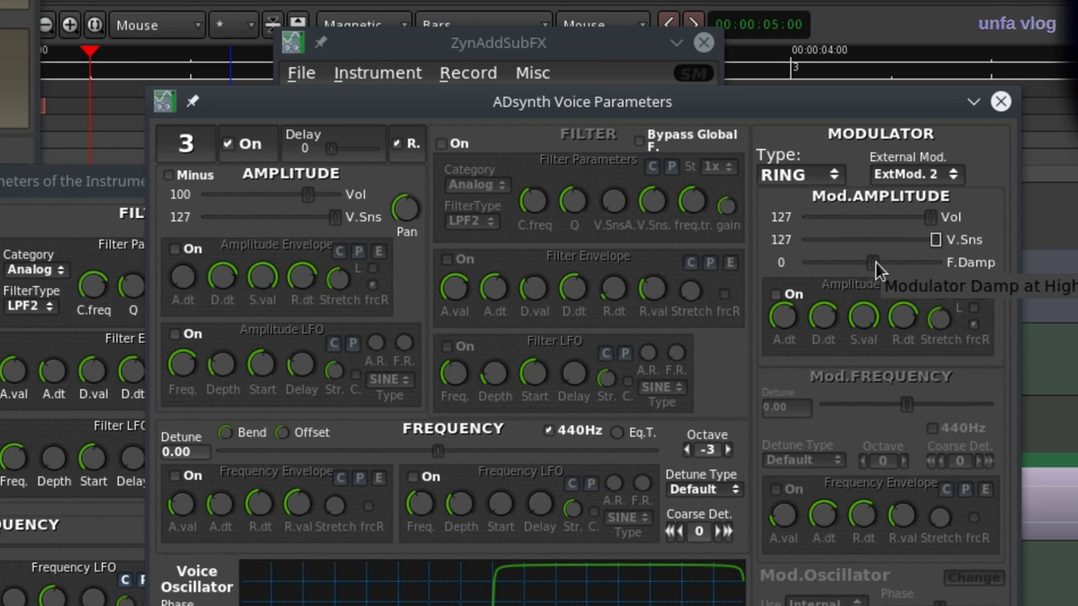
Set the high-frequency damping (F.Damp) of voice 3's modulator to 63.
left_click_drag(874, 261, 936, 262)
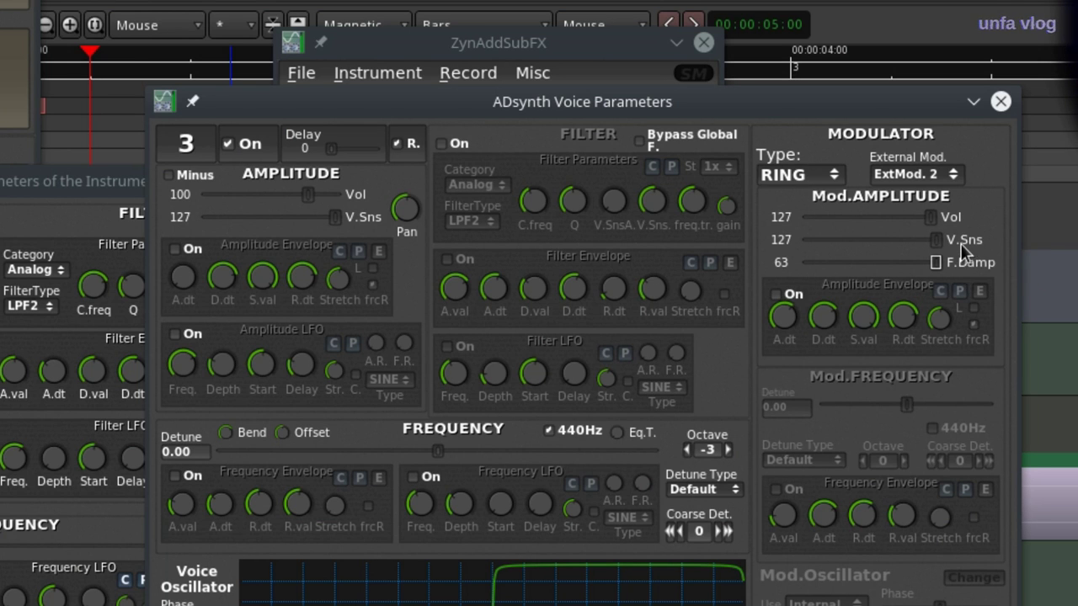
left_click_drag(936, 262, 668, 287)
left_click_drag(821, 270, 996, 290)
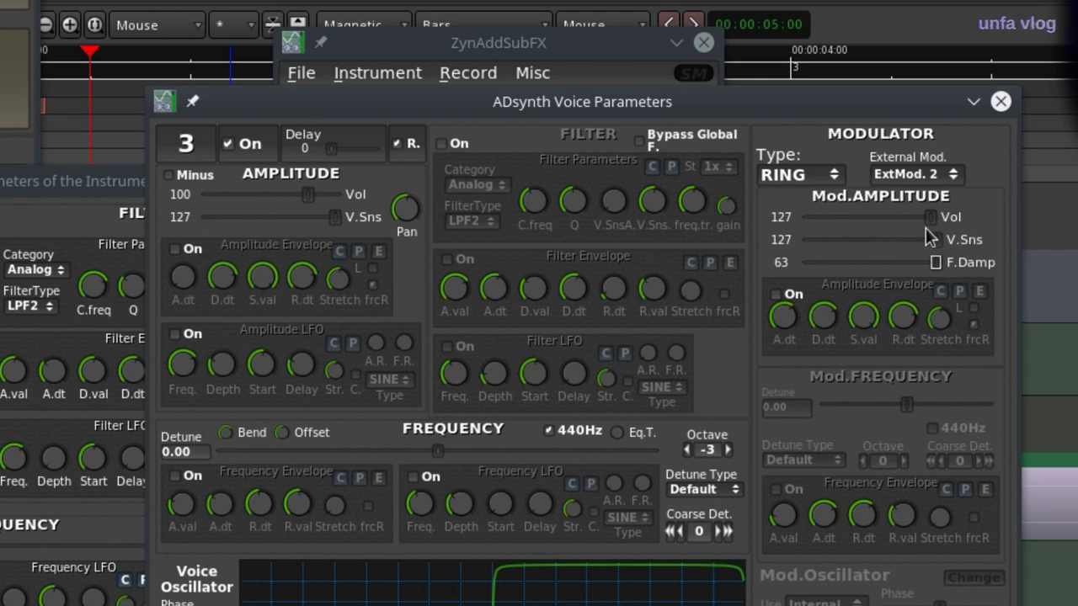
left_click_drag(936, 262, 998, 291)
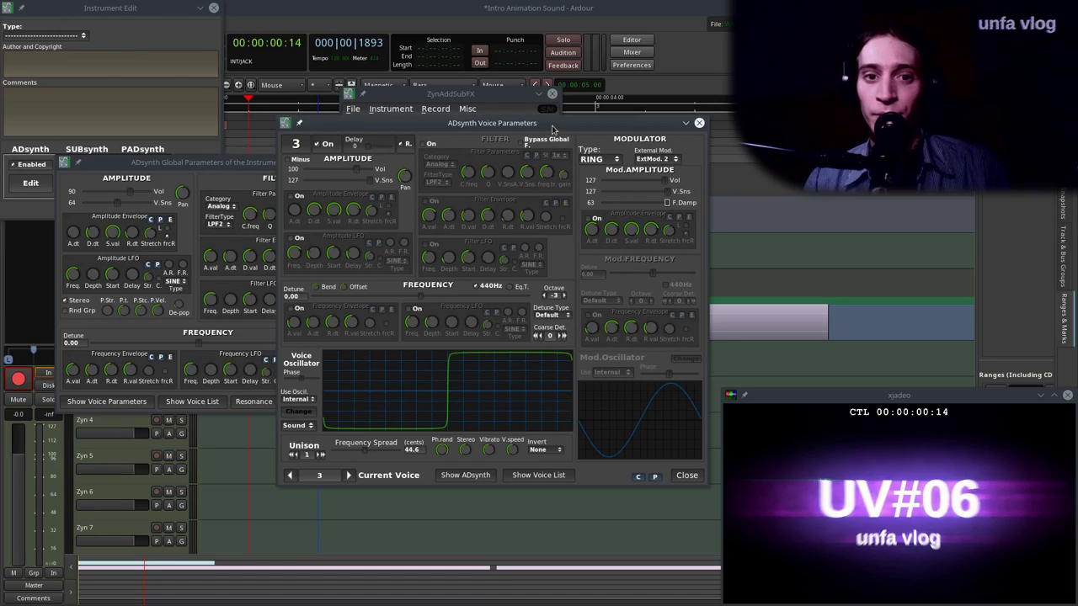
Bring the ADsynth global parameters forward and lower the global filter's cutoff frequency.
left_click(245, 206)
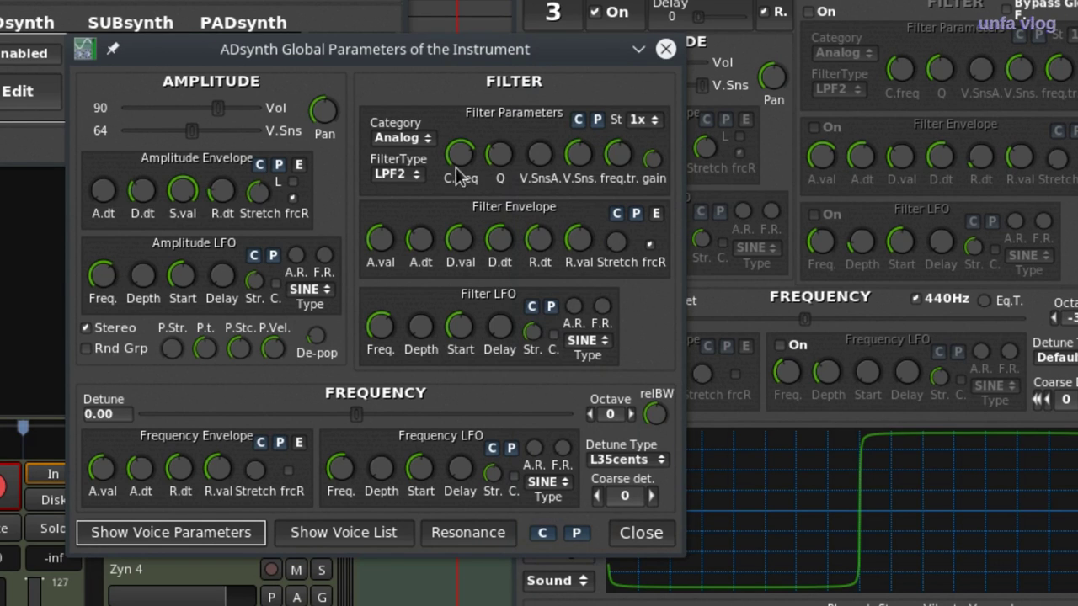
mouse_move(381, 180)
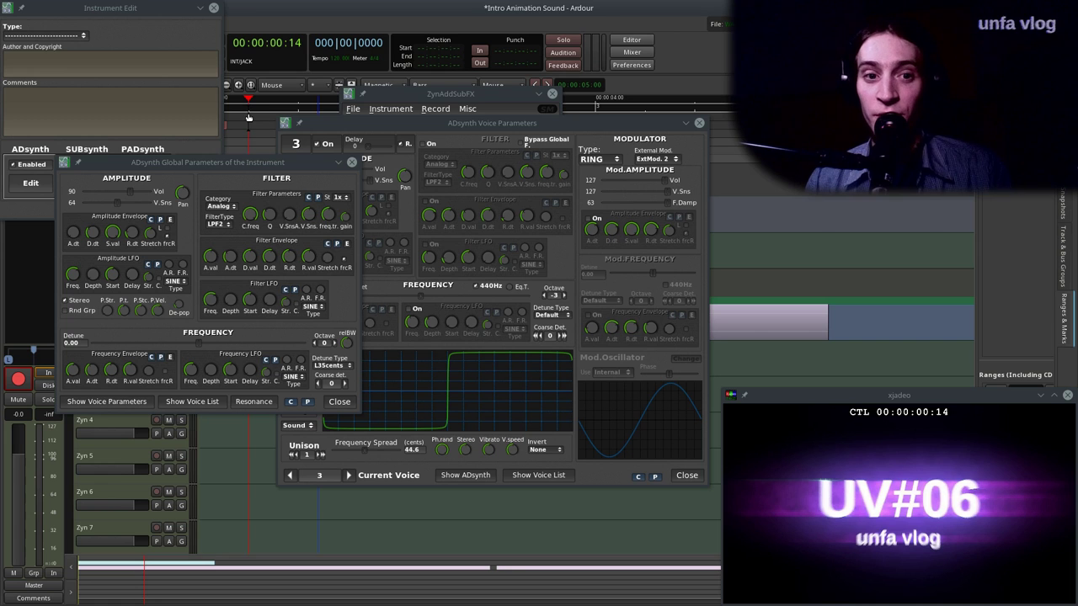
left_click_drag(251, 216, 257, 259)
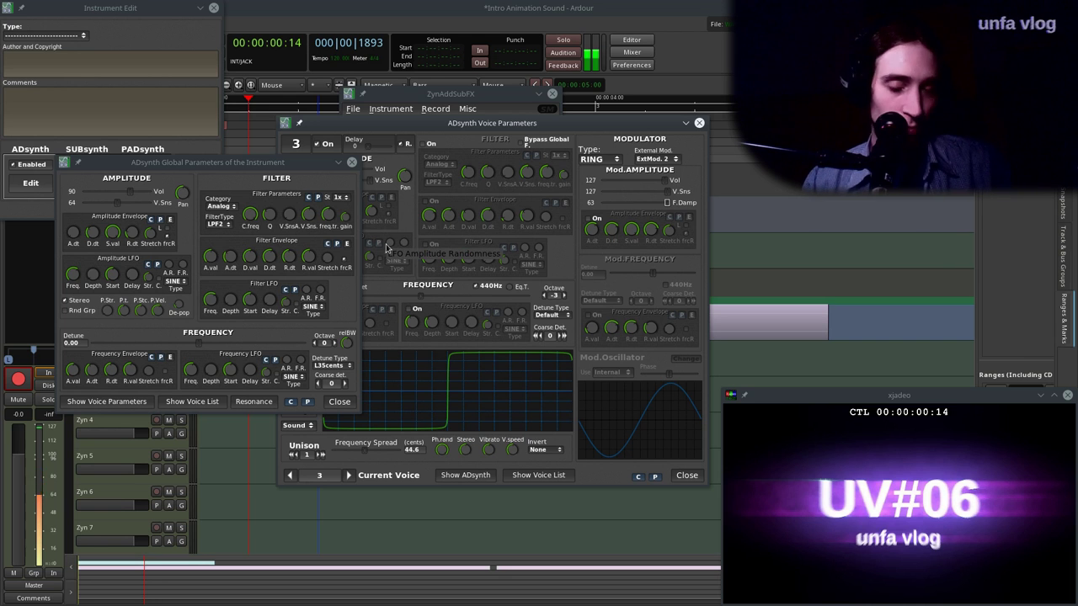
Enable voice 2's frequency envelope and adjust its starting value and attack time.
left_click(375, 284)
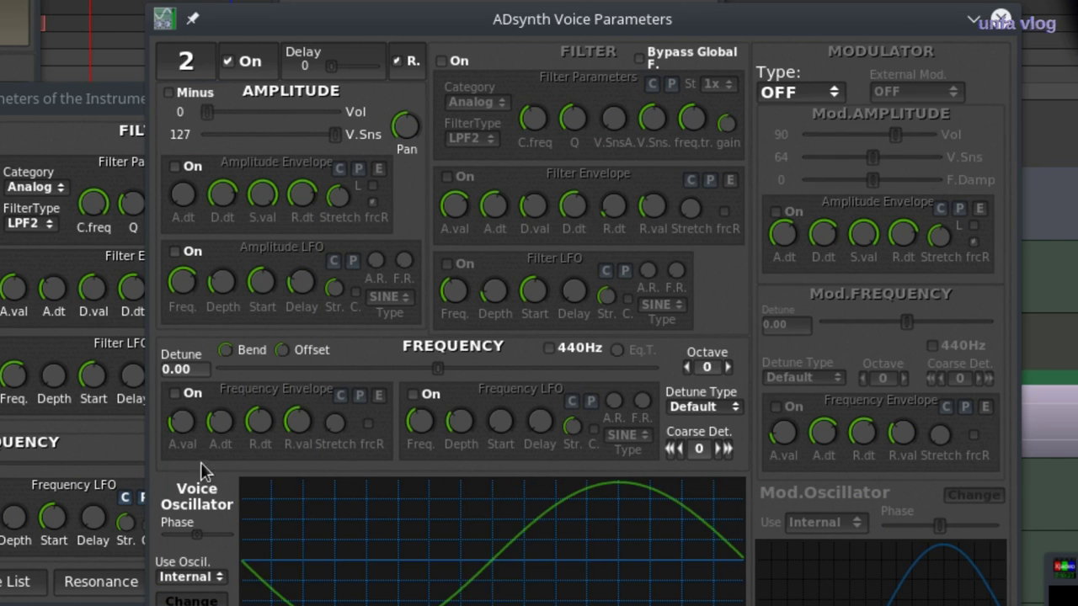
left_click(180, 393)
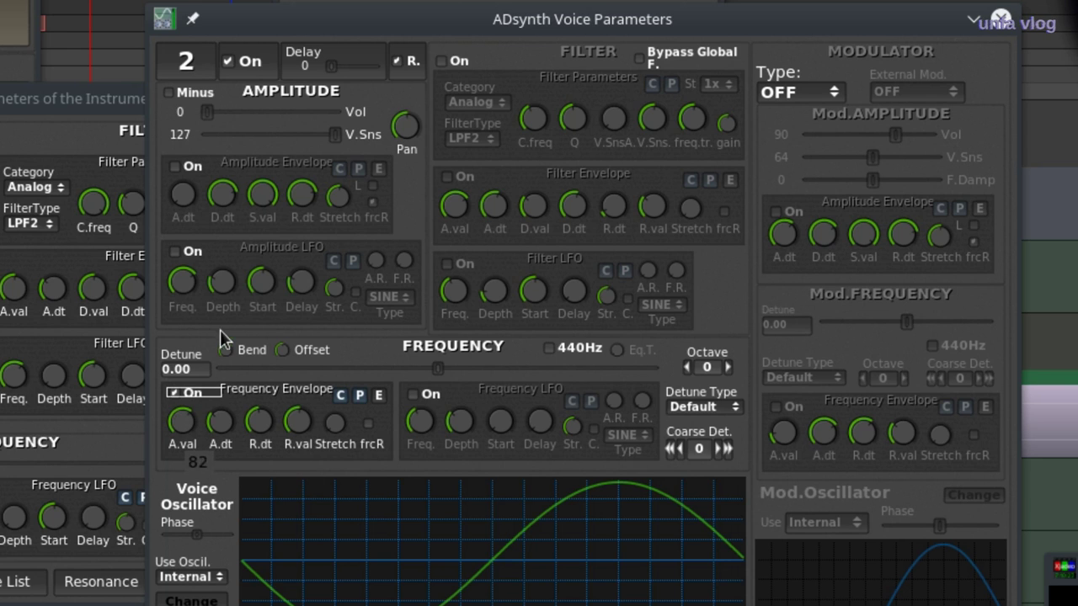
left_click_drag(233, 348, 240, 292)
left_click_drag(187, 428, 200, 469)
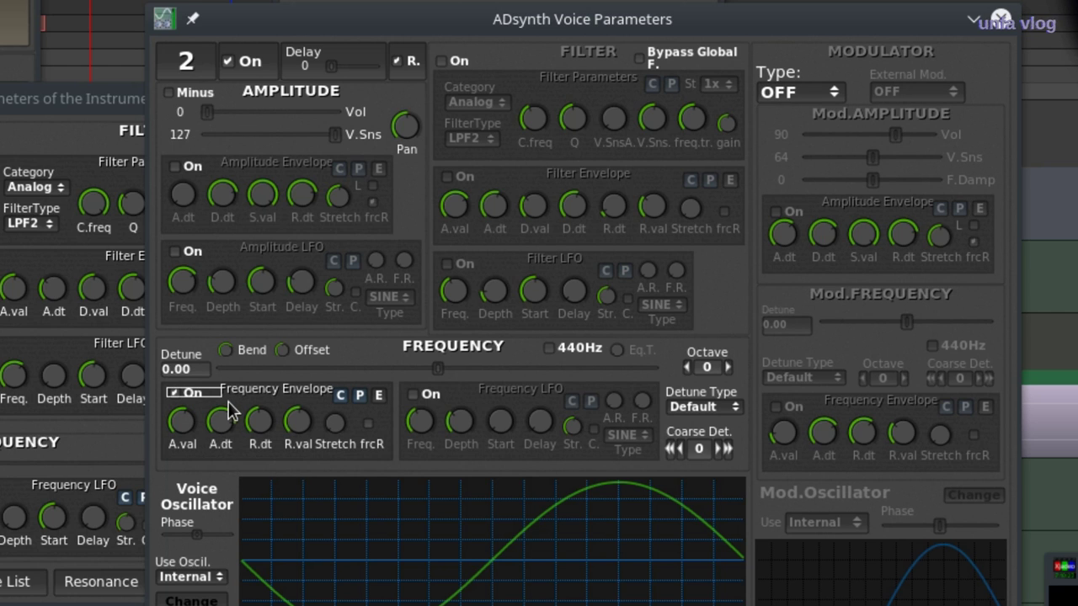
mouse_move(182, 428)
left_mouse_down()
mouse_move(199, 438)
mouse_move(193, 429)
left_mouse_up()
scroll(193, 436, "down", 4)
left_click_drag(183, 430, 205, 459)
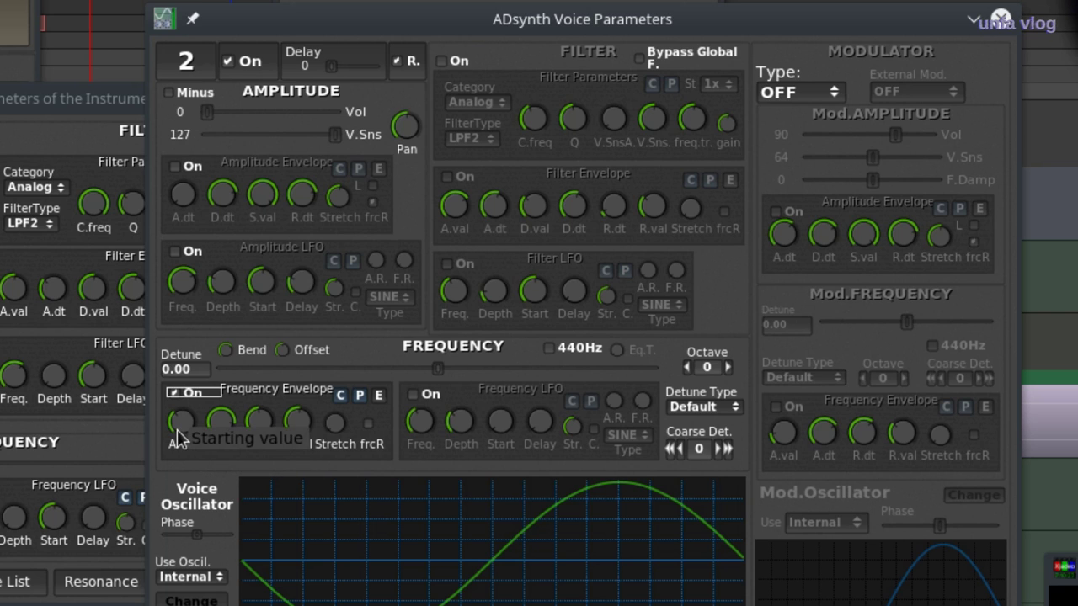
left_click_drag(176, 430, 206, 490)
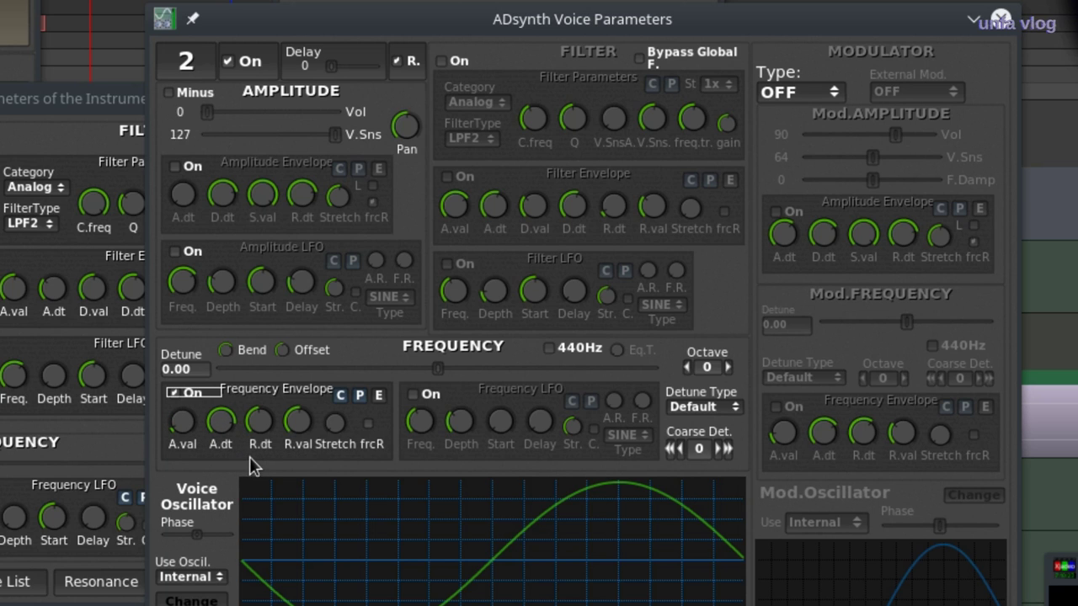
Set voice 2's octave to 2 and raise the starting value of its frequency envelope.
left_click(730, 365)
left_click(730, 366)
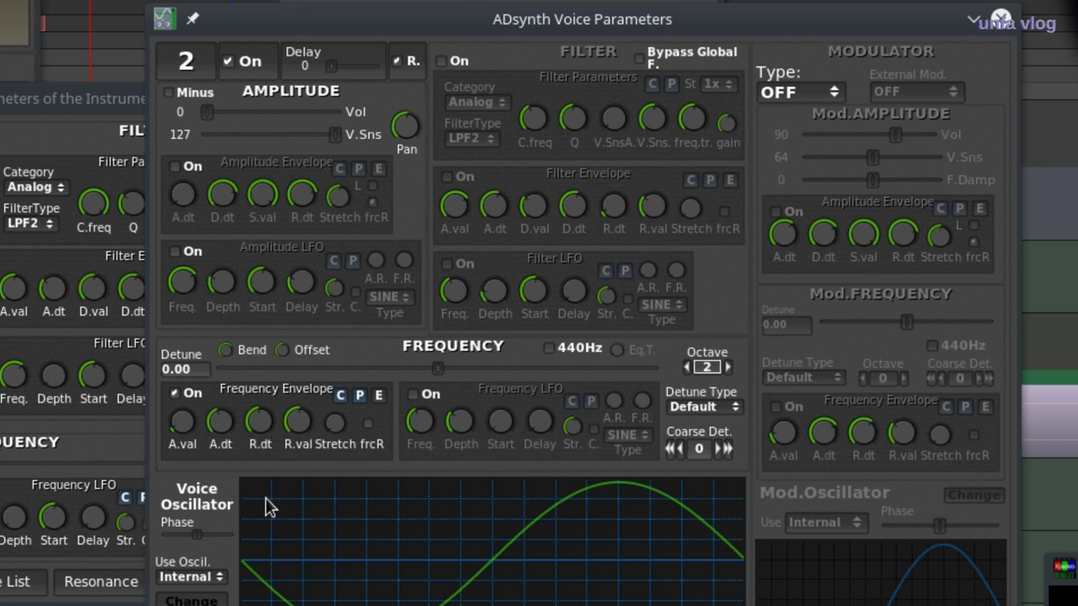
left_click_drag(181, 425, 205, 210)
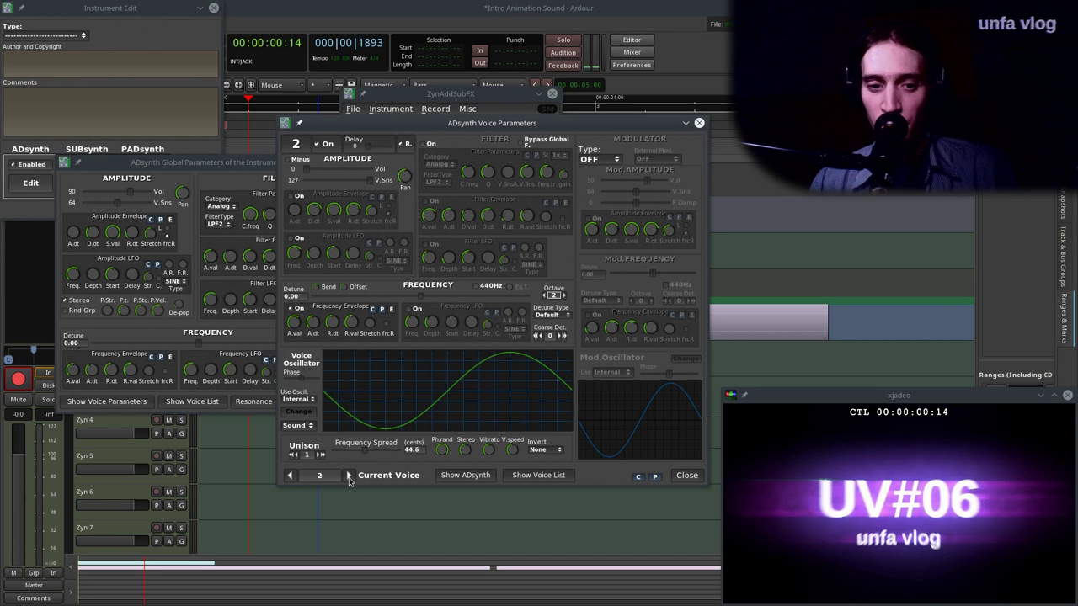
Set voice 3's unison size to 4 with a frequency spread of 5.0 cents.
left_click(348, 476)
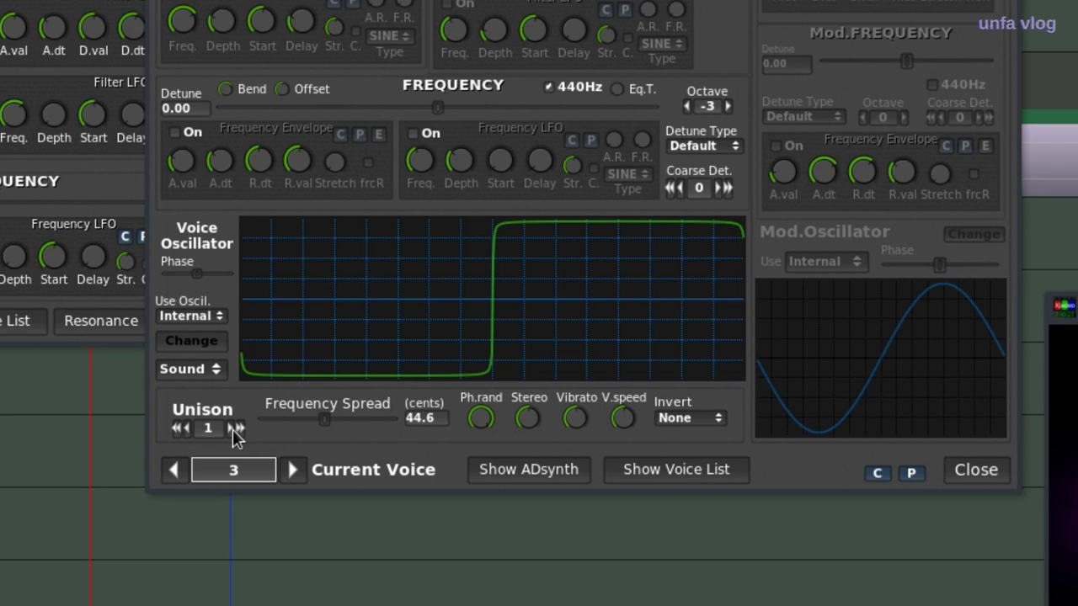
left_click(320, 455)
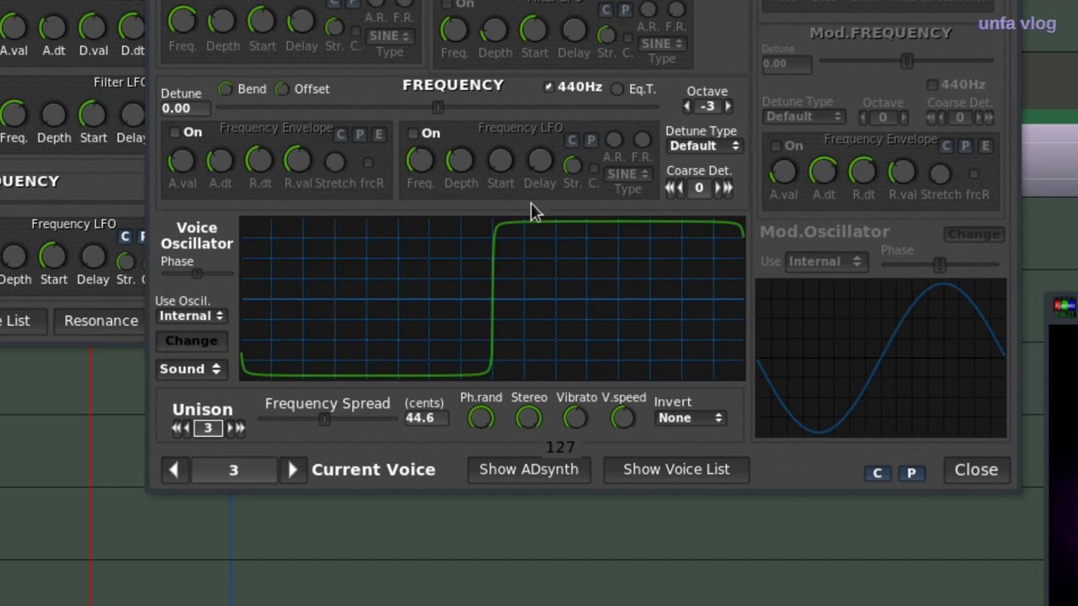
left_click_drag(294, 426, 286, 426)
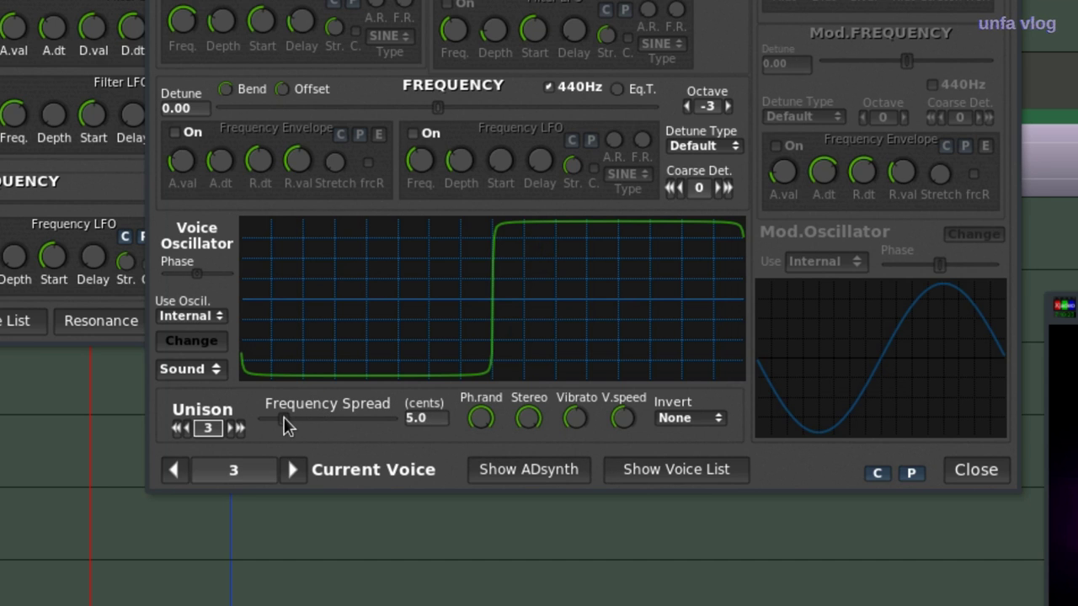
left_click(234, 430)
Set voice 2's modulator to RING with ExtMod. 1 as external modulator, and its volume and velocity sensing to 127.
left_click(173, 470)
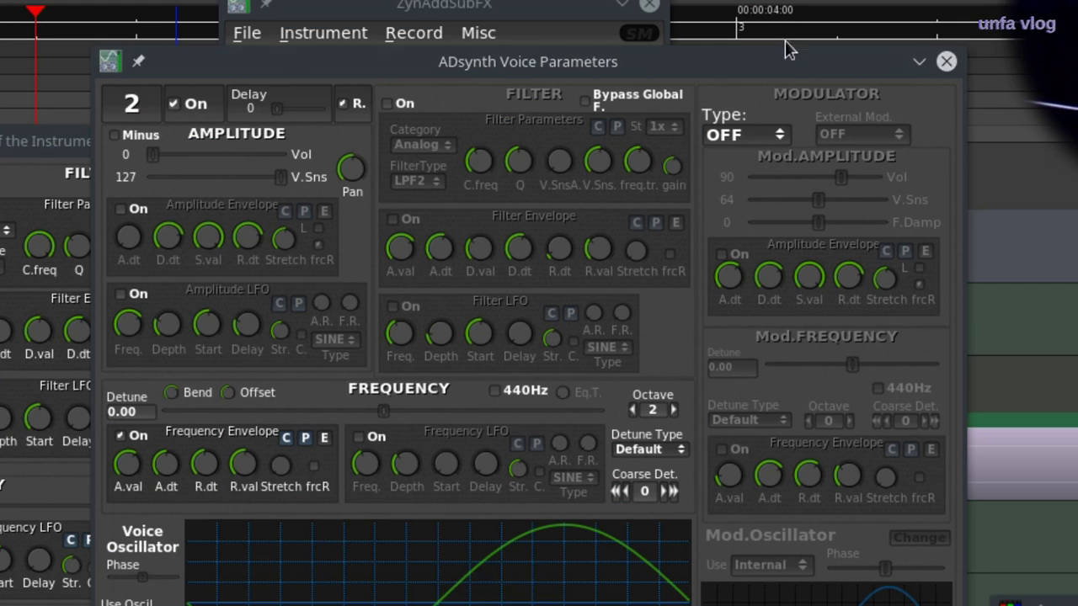
left_click(746, 135)
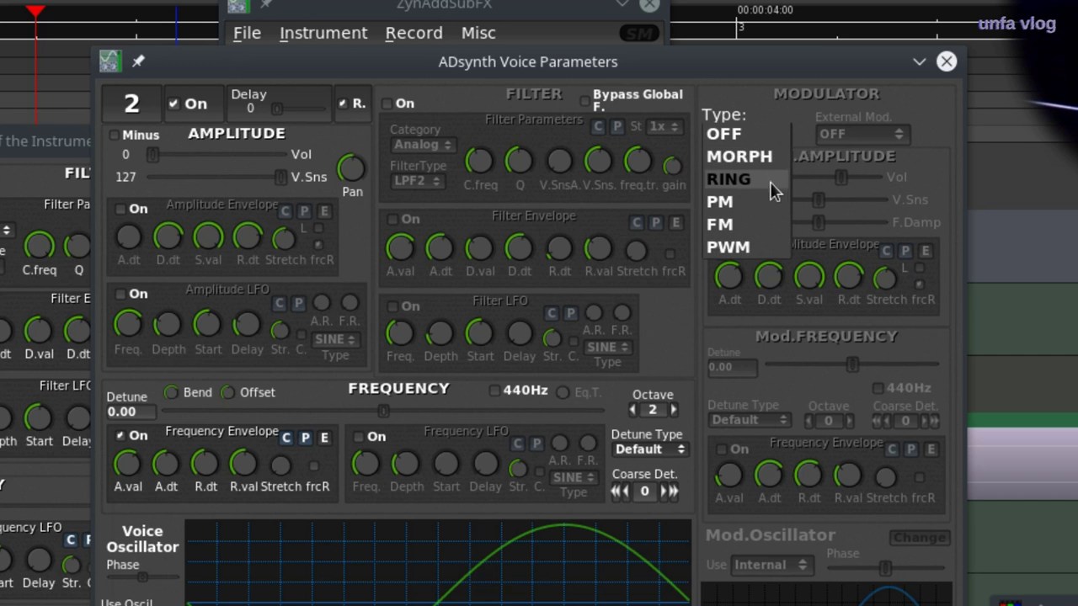
left_click(771, 187)
left_click(856, 133)
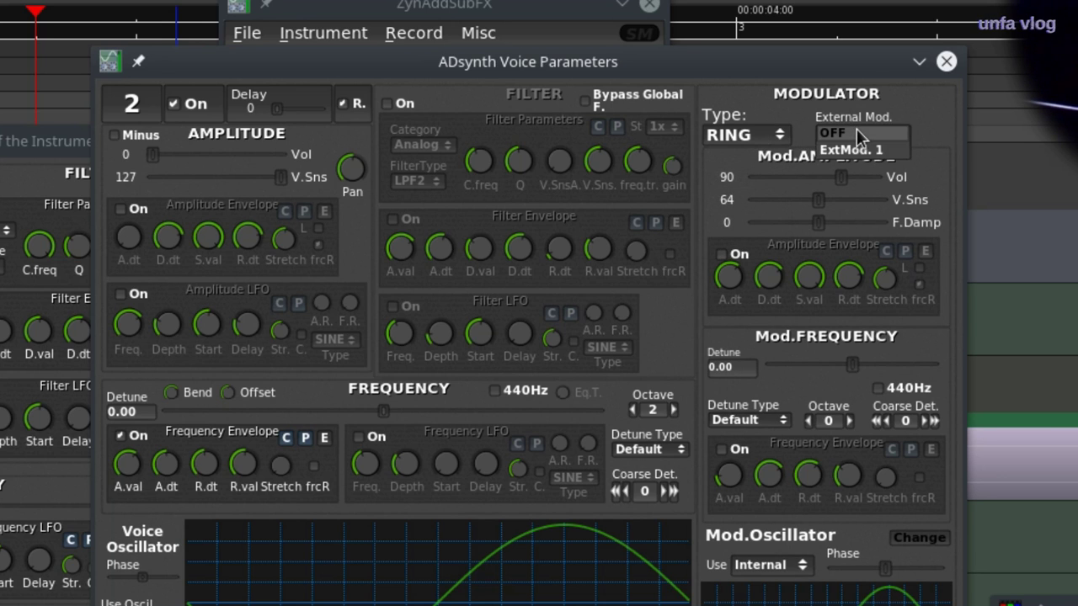
left_click(871, 151)
left_click_drag(839, 177, 958, 211)
left_click_drag(815, 201, 917, 233)
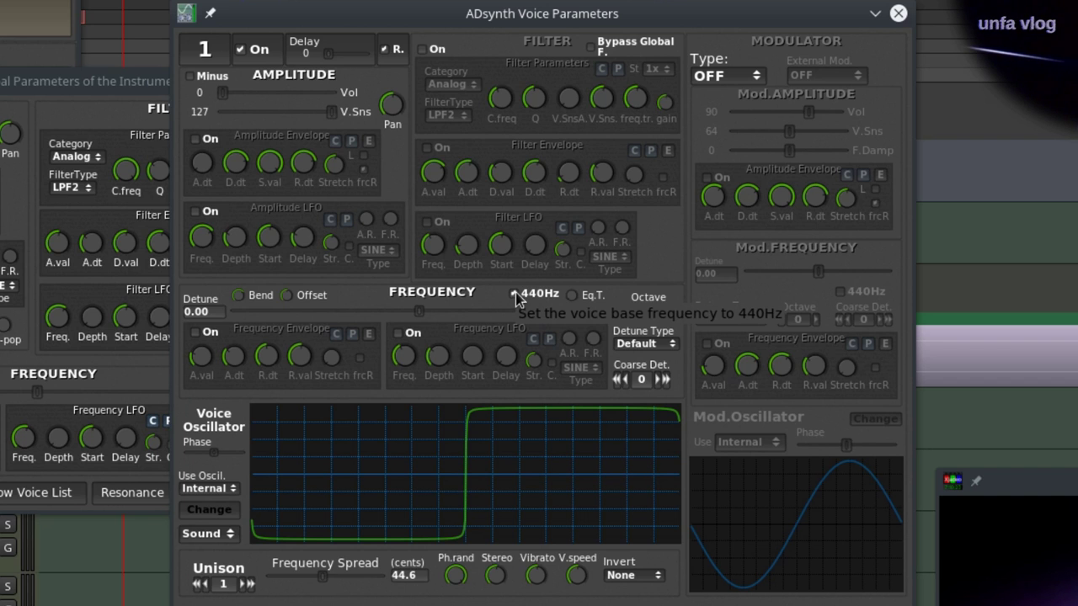
Enable voice 1's amplitude envelope and adjust its attack time.
left_click(207, 140)
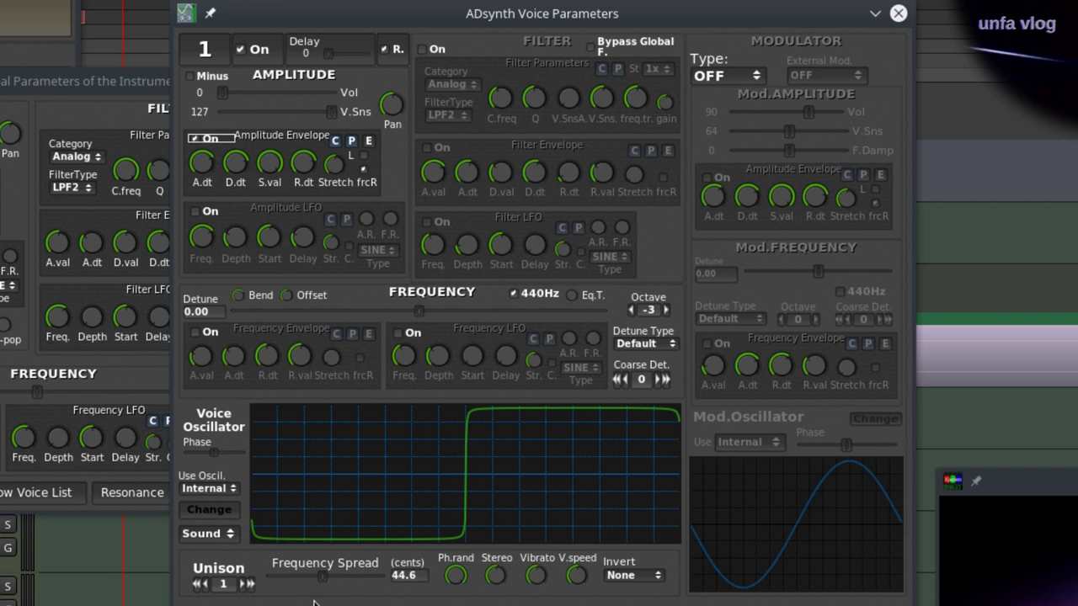
left_click_drag(209, 160, 295, 550)
Set voice 1's octave to 1 and its detune to 5.78.
left_click(665, 311)
left_click(665, 311)
left_click(665, 311)
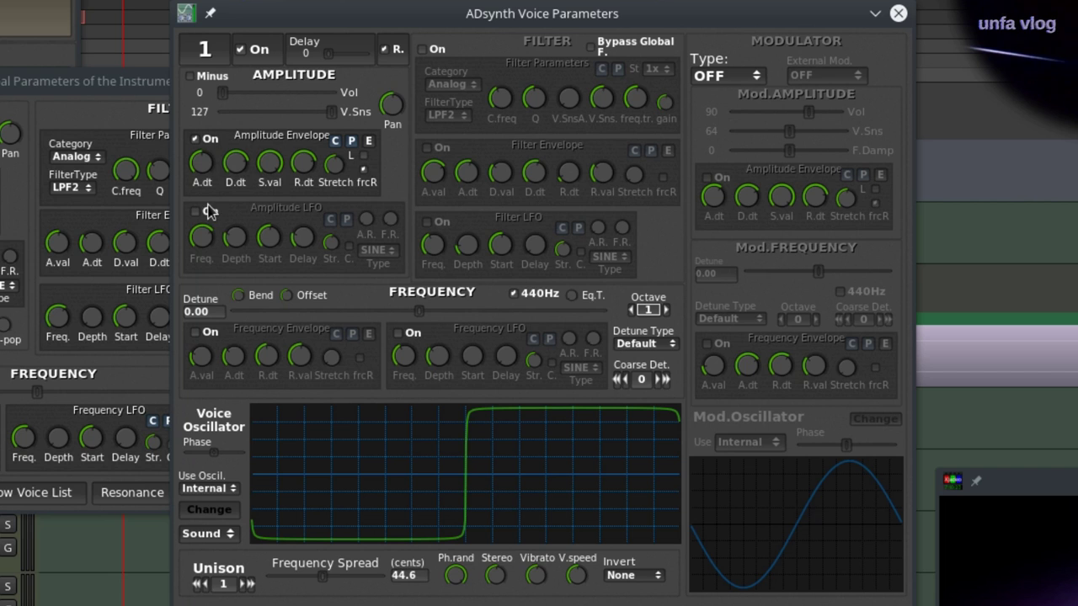
left_click_drag(412, 310, 445, 321)
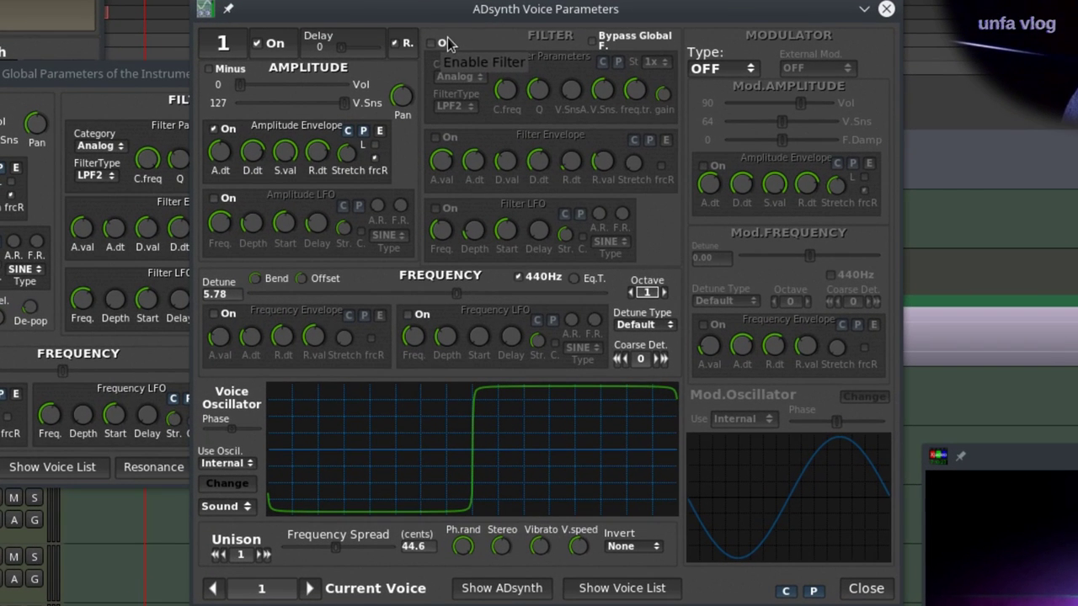
Enable voice 1's filter and set its filter type to BPF2.
left_click(431, 144)
left_click(456, 107)
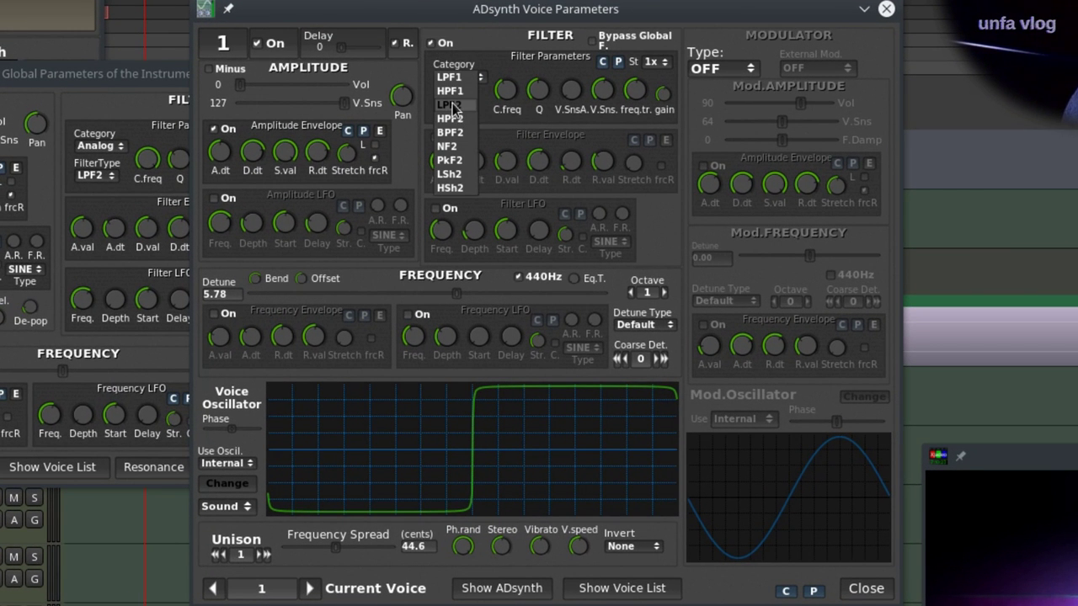
left_click(460, 134)
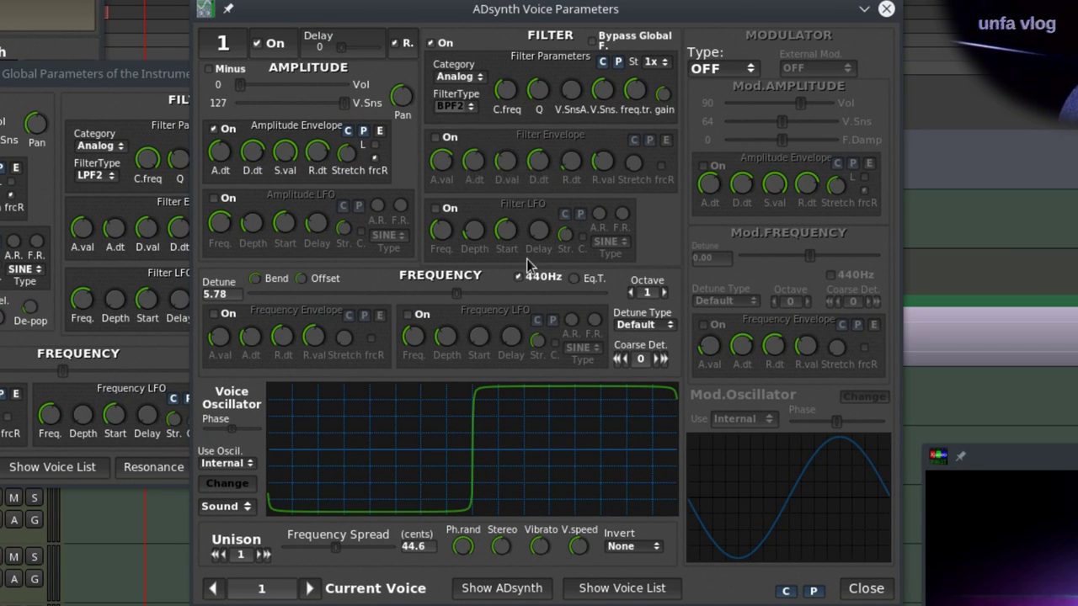
left_click(310, 588)
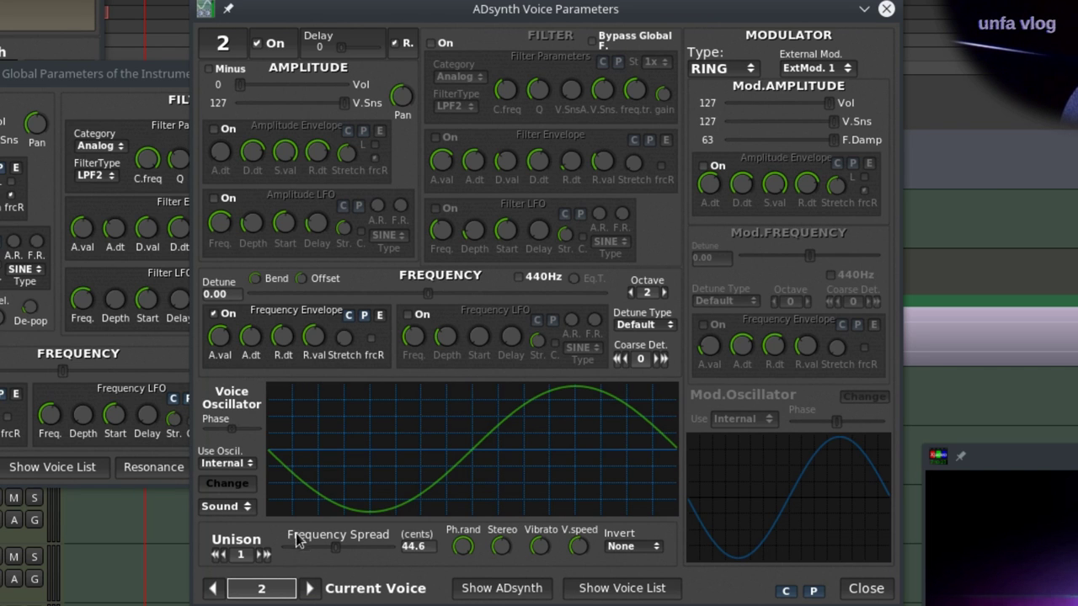
left_click(309, 589)
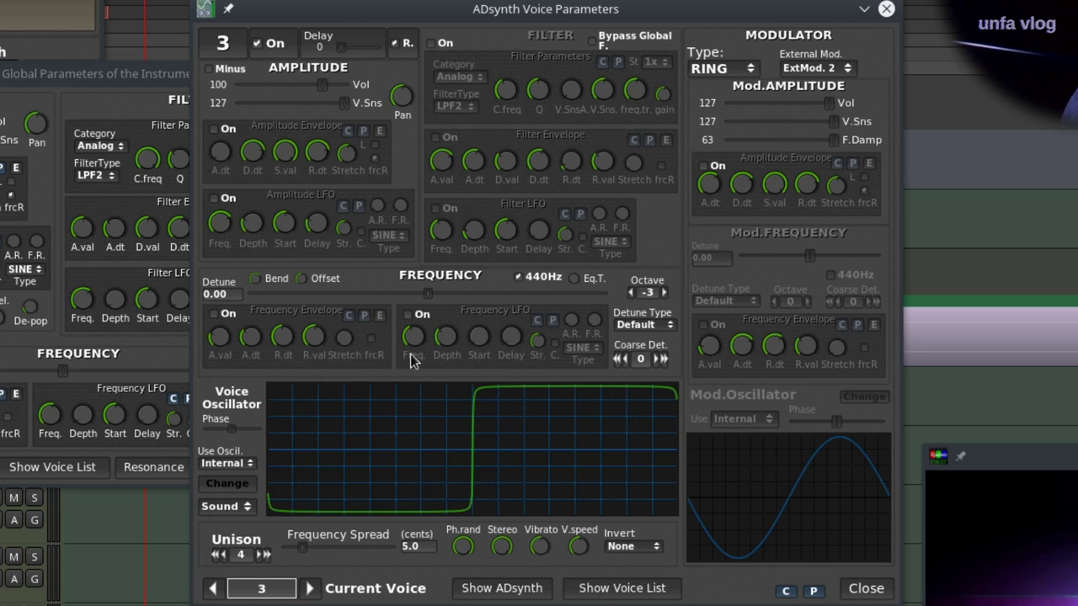
left_click(212, 588)
left_click(213, 588)
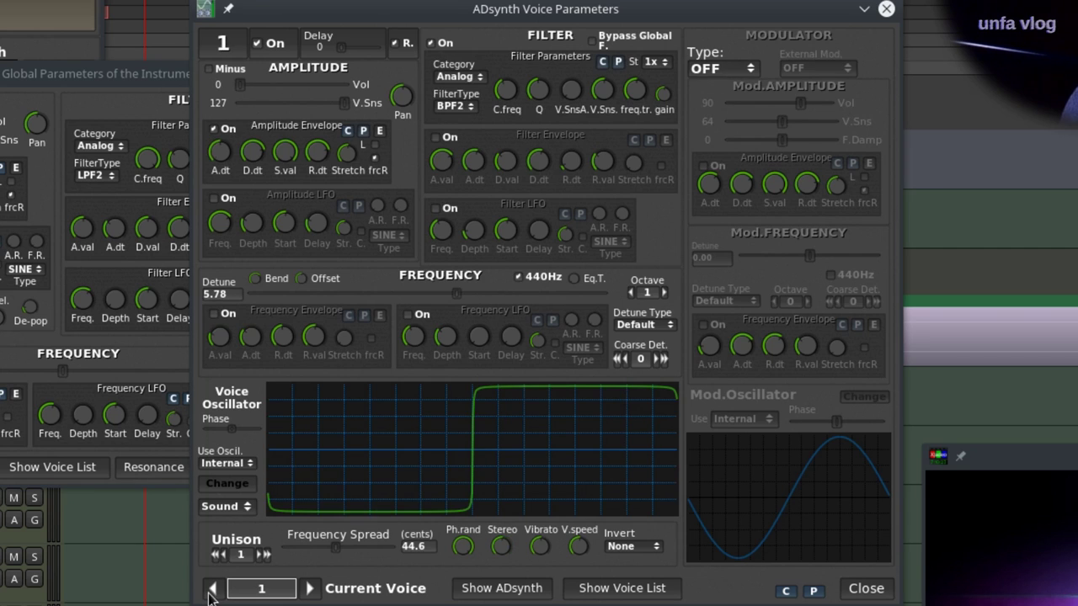
Set voice 1's filter stages to 3x, and enable its filter envelope with a longer attack and a lower starting value.
left_click(655, 63)
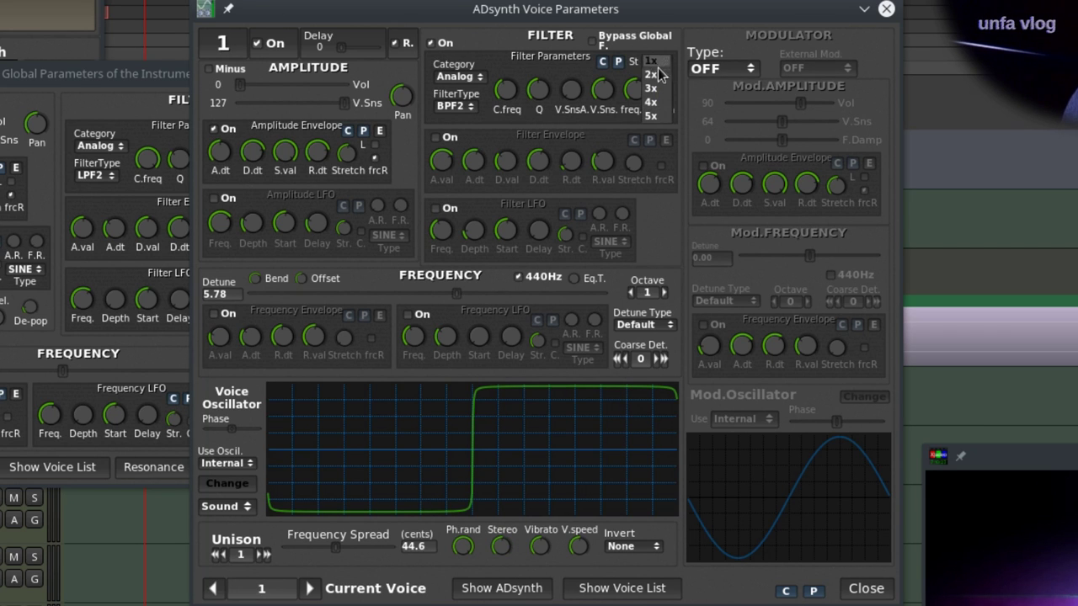
left_click(657, 93)
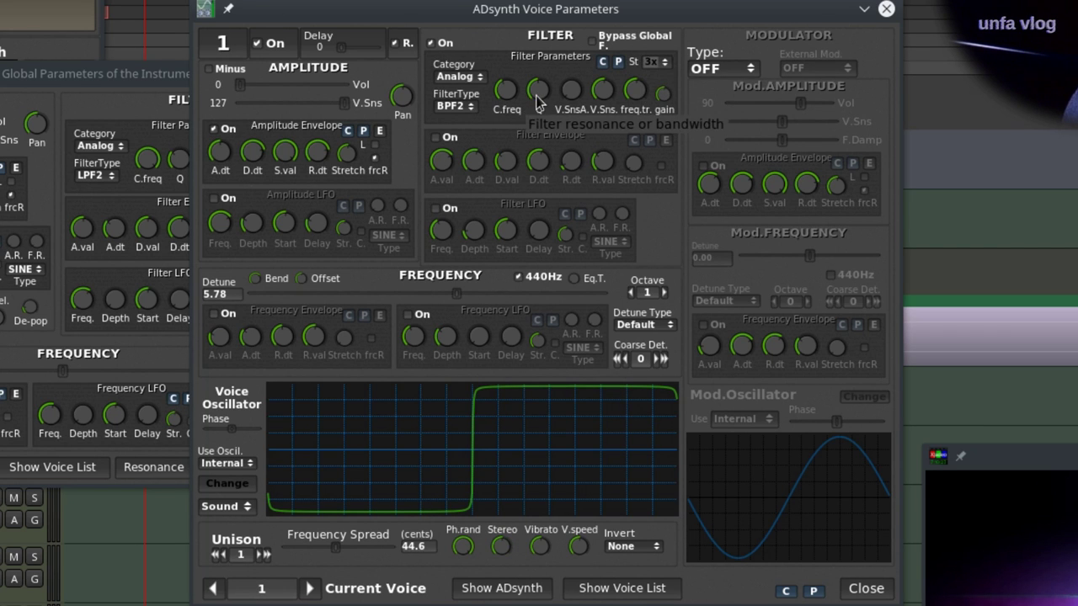
left_click(449, 138)
left_click_drag(476, 156, 513, 146)
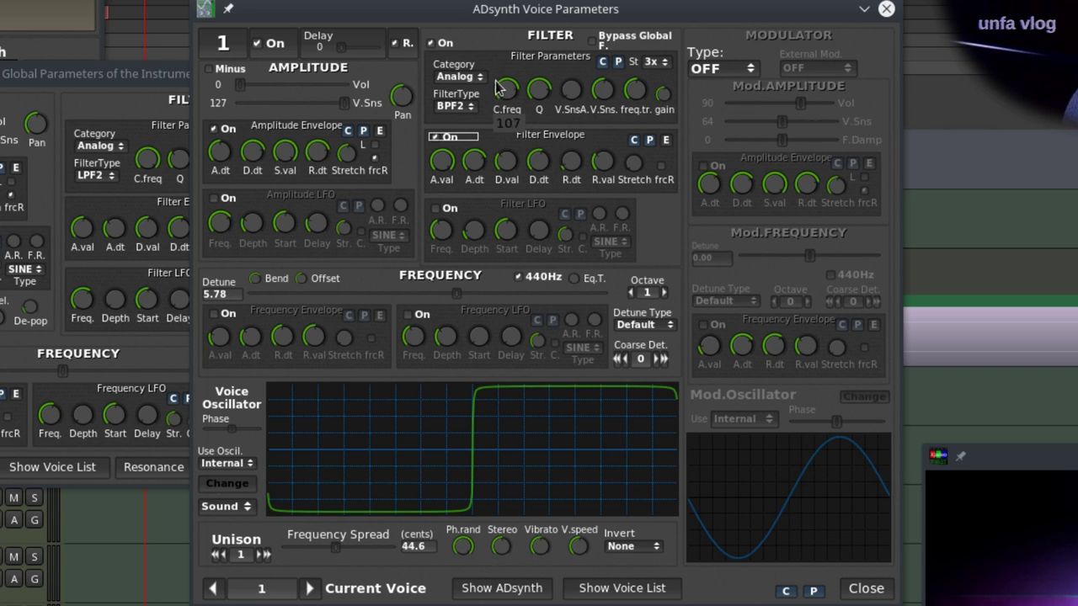
left_click_drag(437, 166, 463, 340)
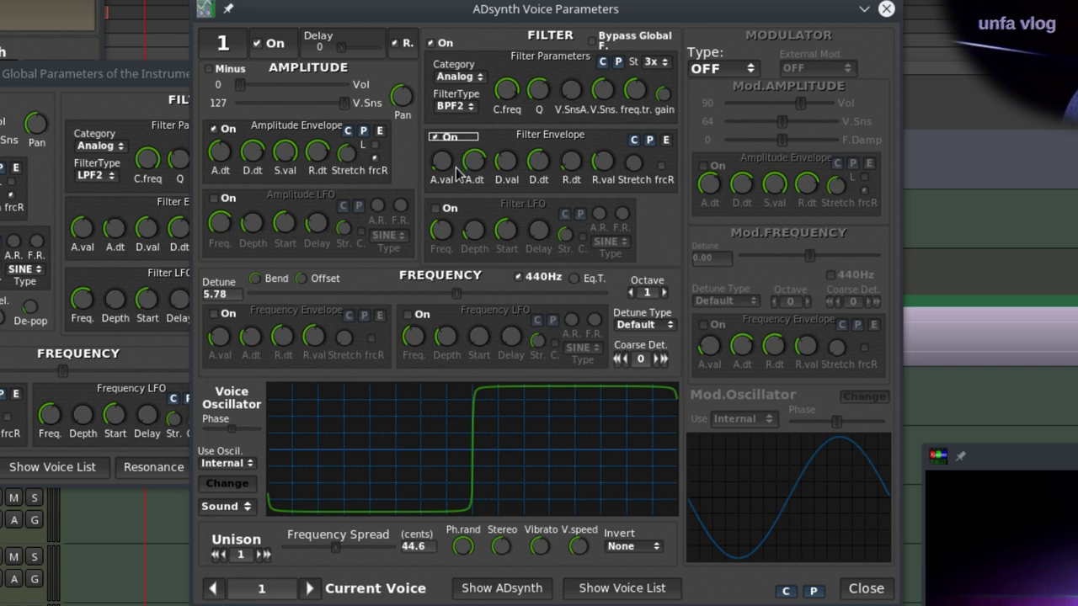
left_click_drag(446, 166, 442, 152)
Raise voice 1 by one octave and lower the attack time of voice 2's frequency envelope.
double_click(665, 293)
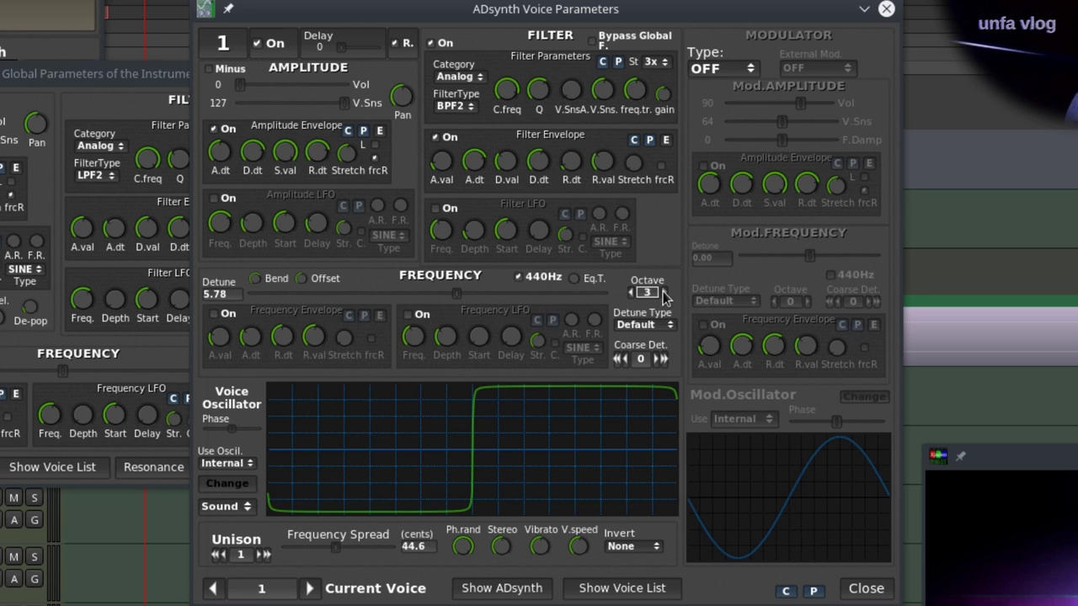
left_click(632, 293)
left_click(310, 589)
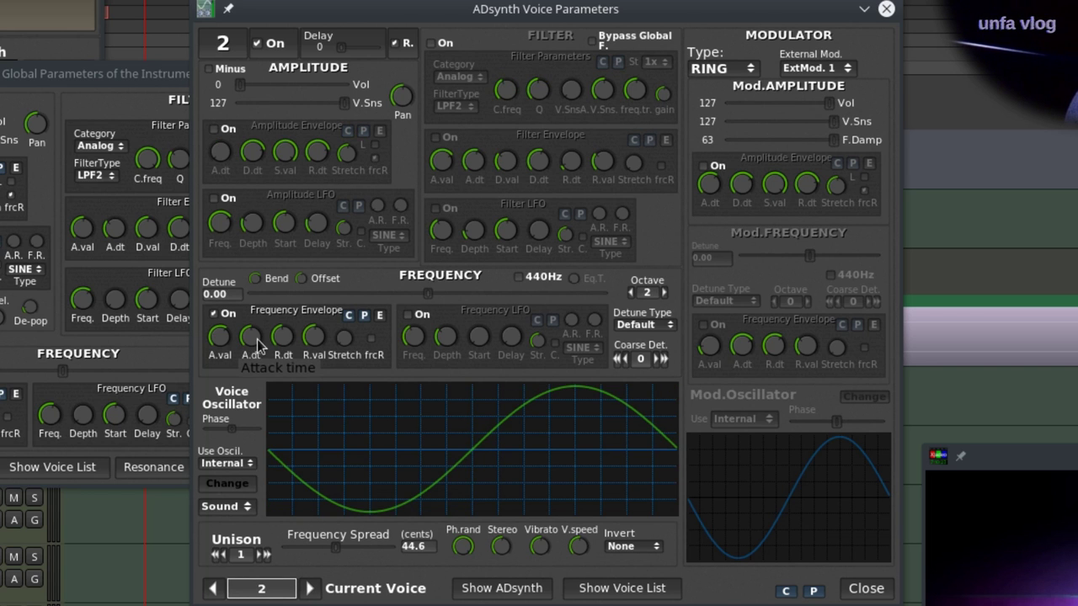
left_click_drag(257, 347, 269, 370)
Enable voice 3's filter with type NF2 and turn on its filter envelope.
left_click(309, 589)
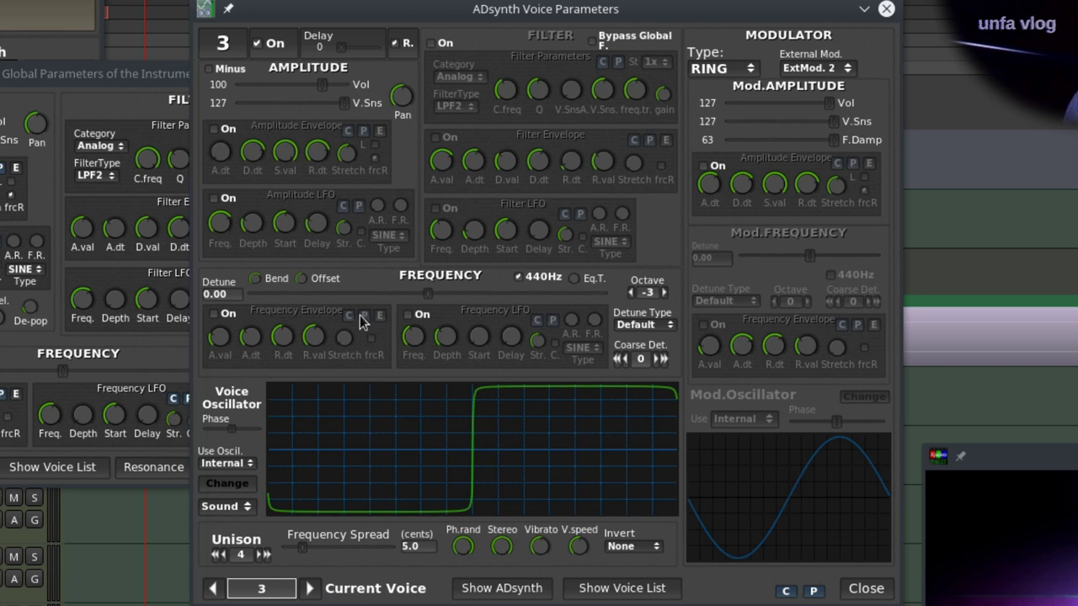
left_click(445, 44)
left_click(470, 108)
left_click(464, 143)
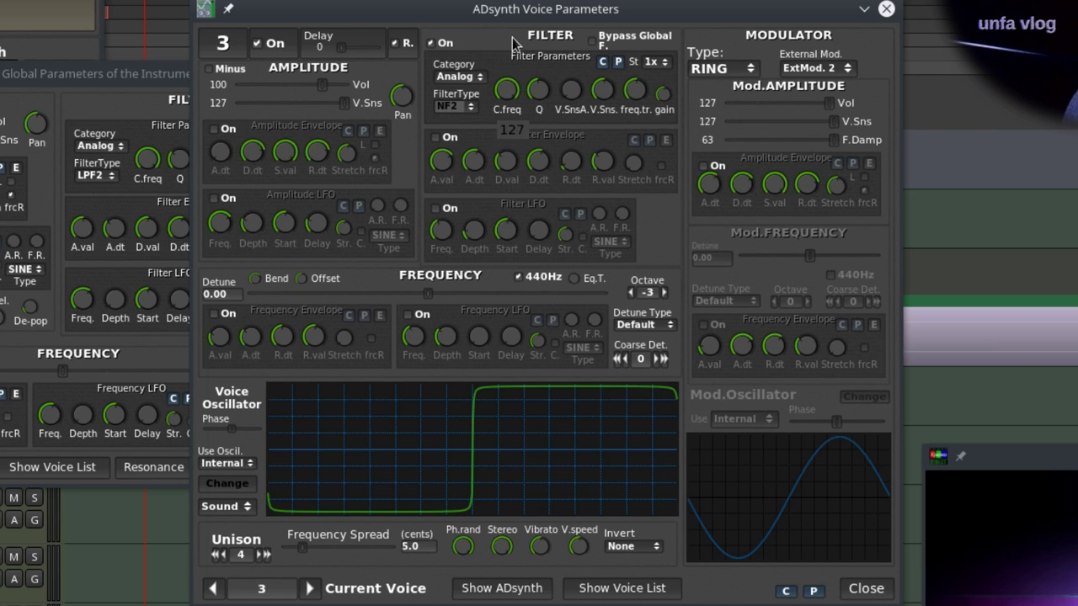
left_click(451, 138)
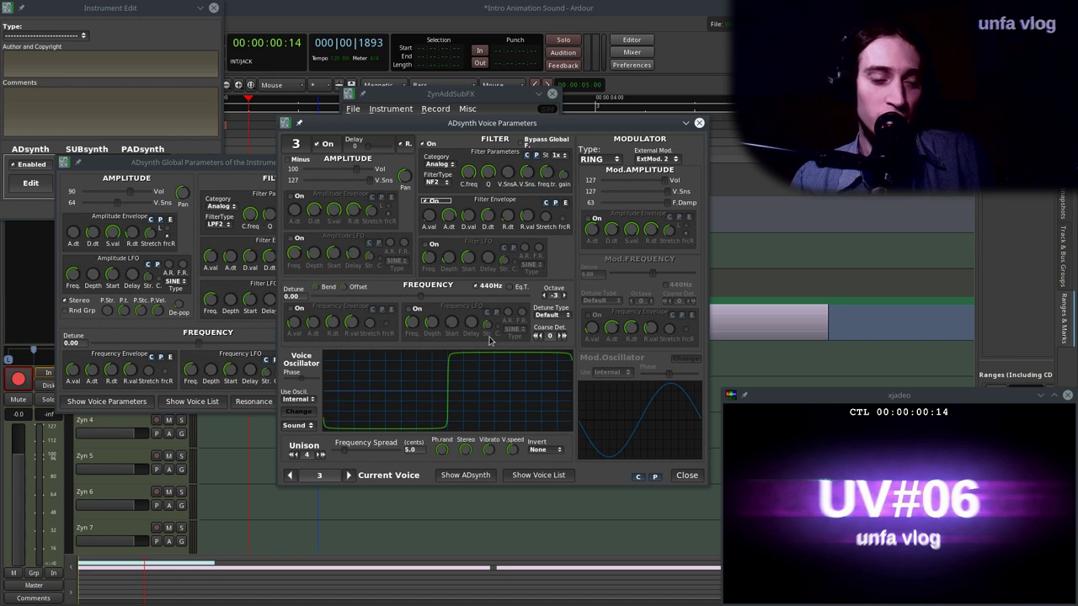
left_click(290, 475)
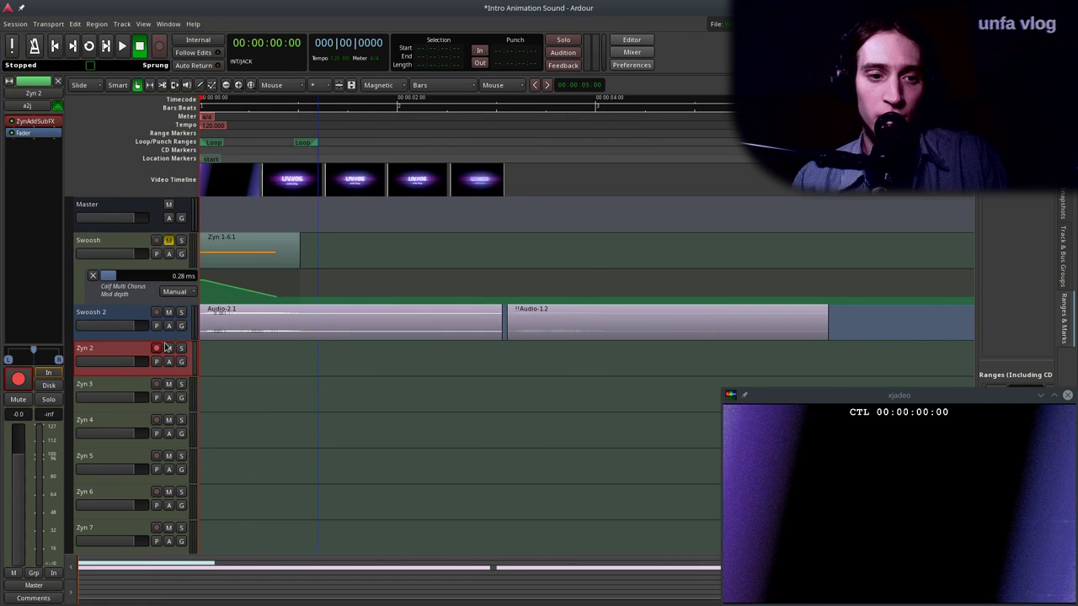
Disarm recording on the Zyn 2 track, rename the track Buzz, and save the session.
left_click(156, 347)
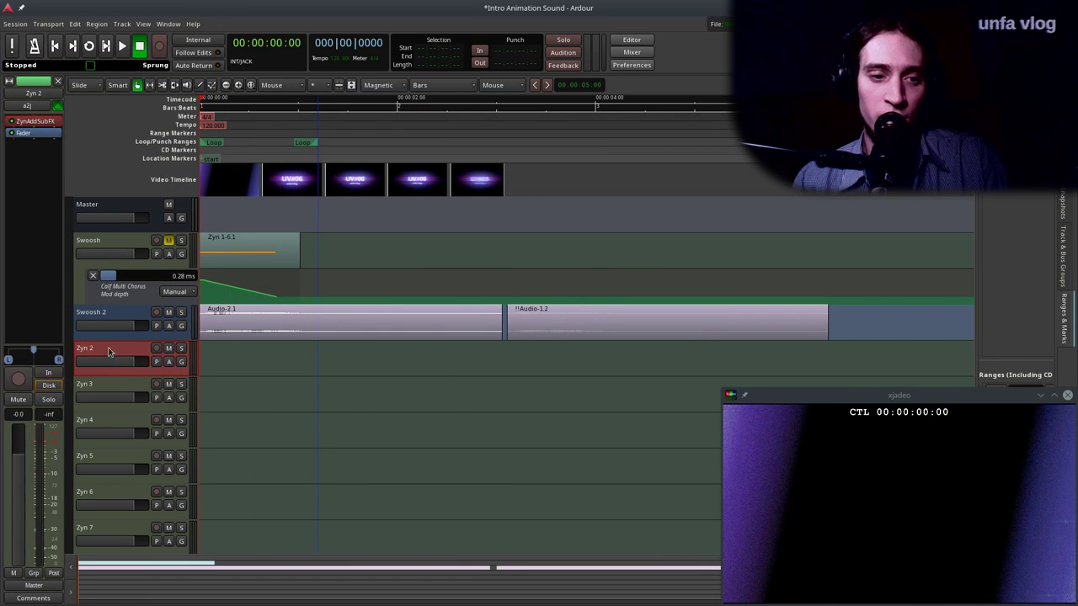
double_click(104, 348)
type("Buz")
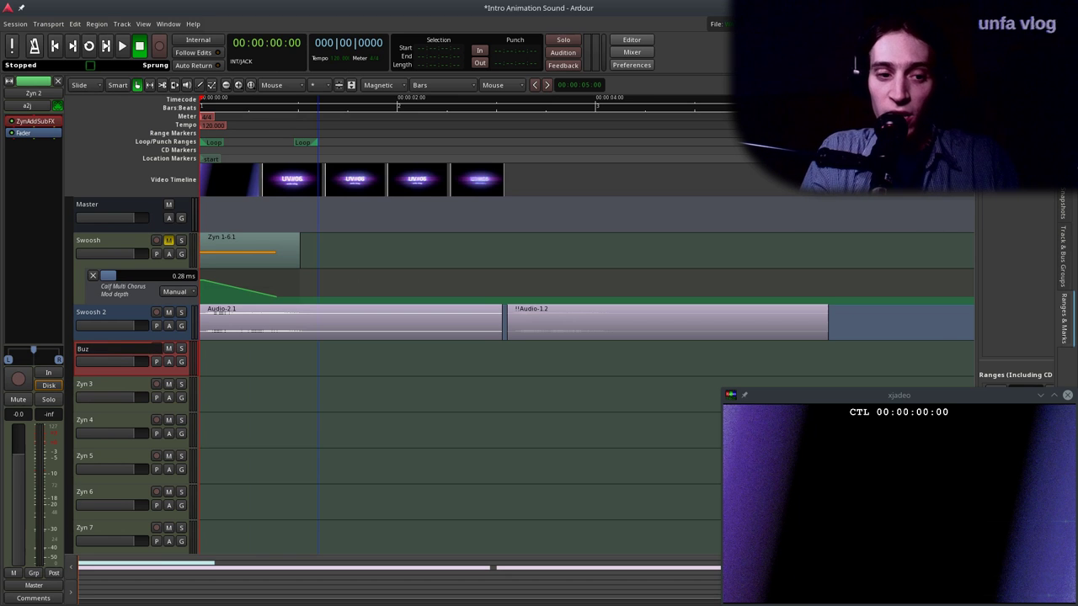
type("z")
key("Return")
key("ctrl+s")
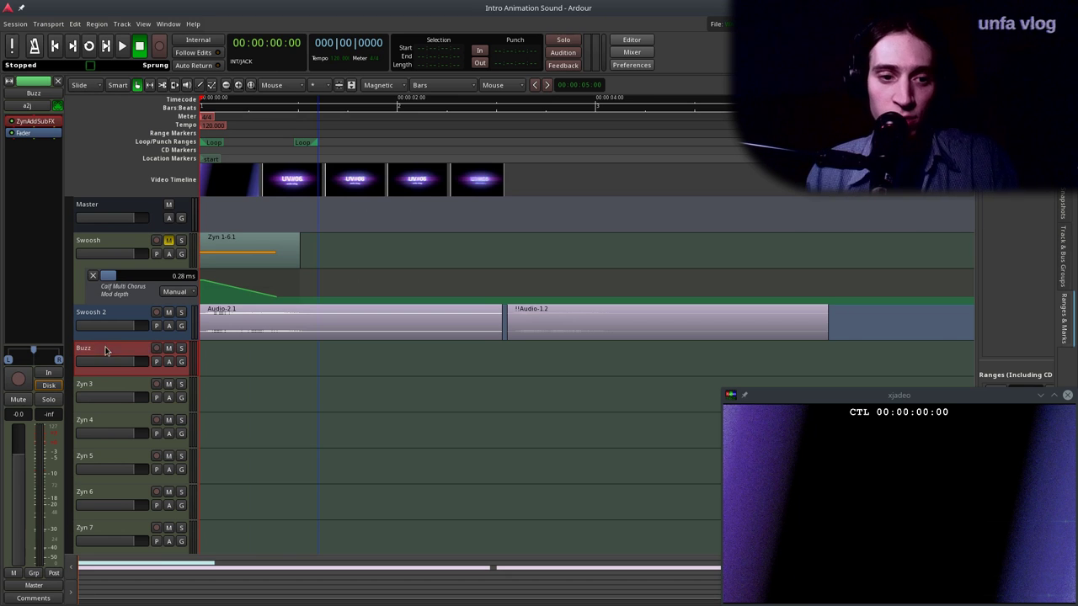
Arm the Buzz track and record one sustained note from the session start to about 00:00:03:14.
left_click(156, 348)
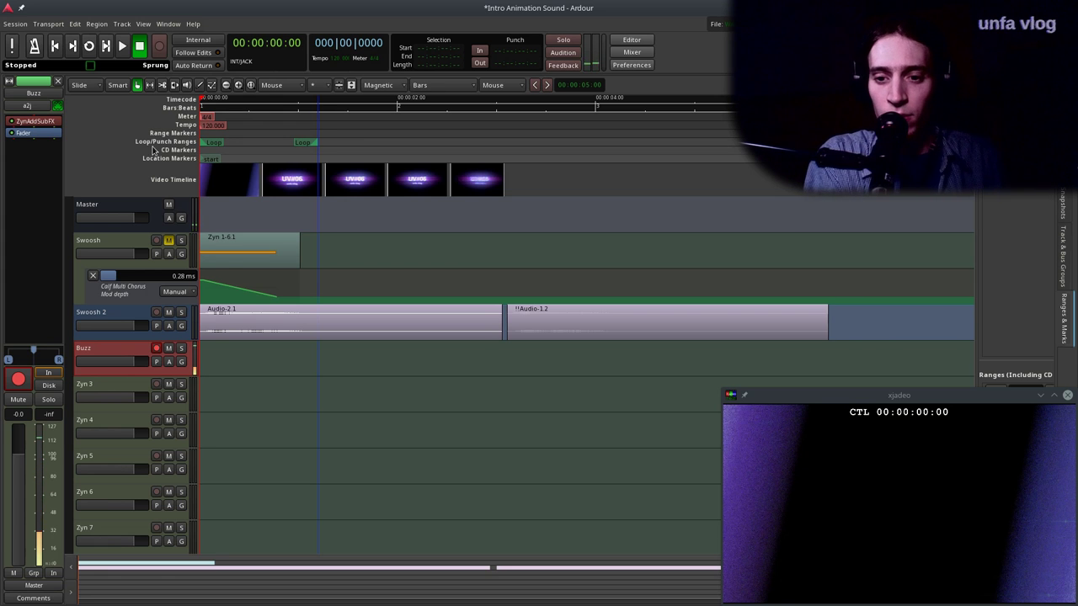
key("shift+r")
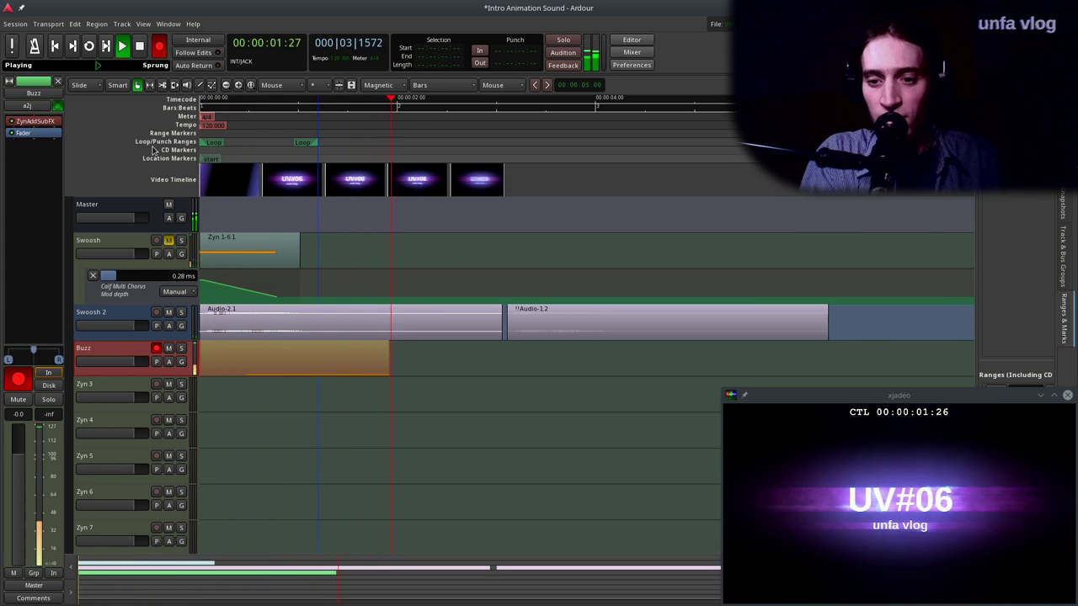
key("space")
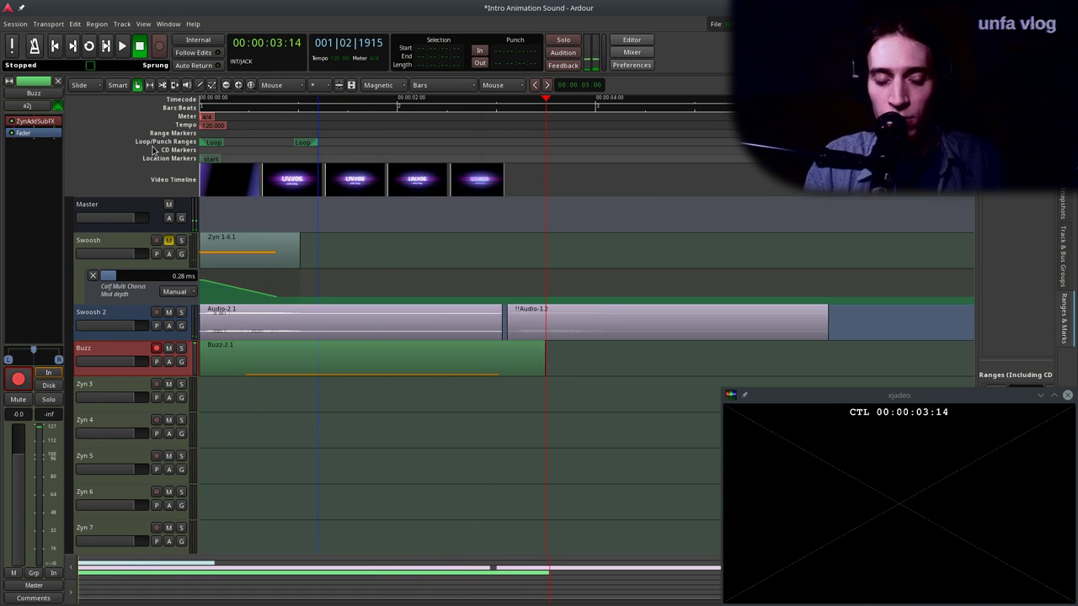
Trim both ends of the recorded Buzz region close to its note.
left_click_drag(534, 360, 505, 361)
left_click_drag(206, 364, 245, 364)
Play the intro from the session start to check the Buzz region against the video.
left_click_drag(247, 143, 216, 144)
key("space")
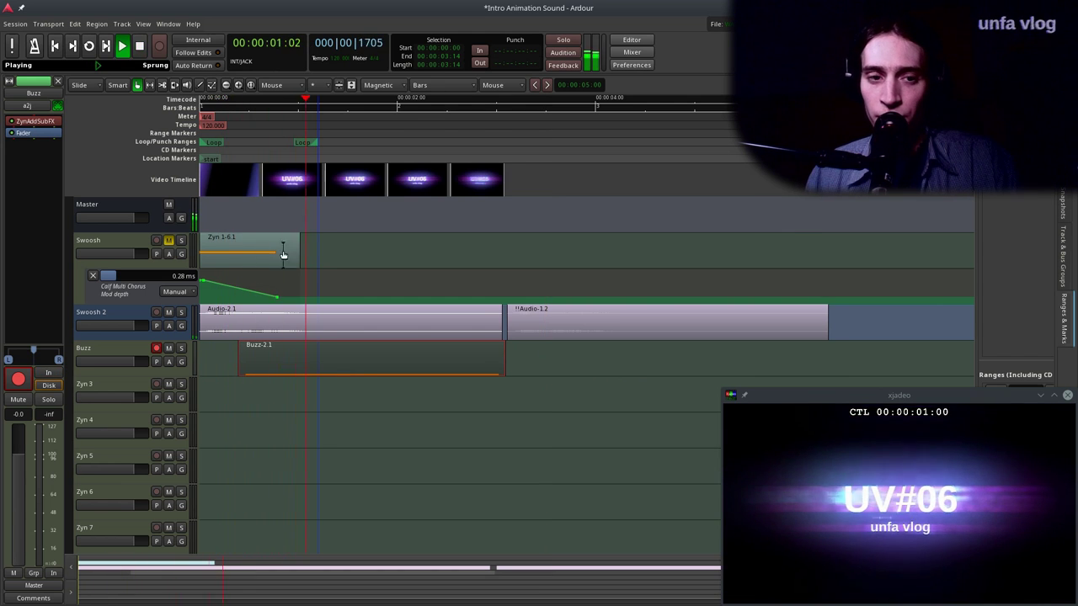
key("Home")
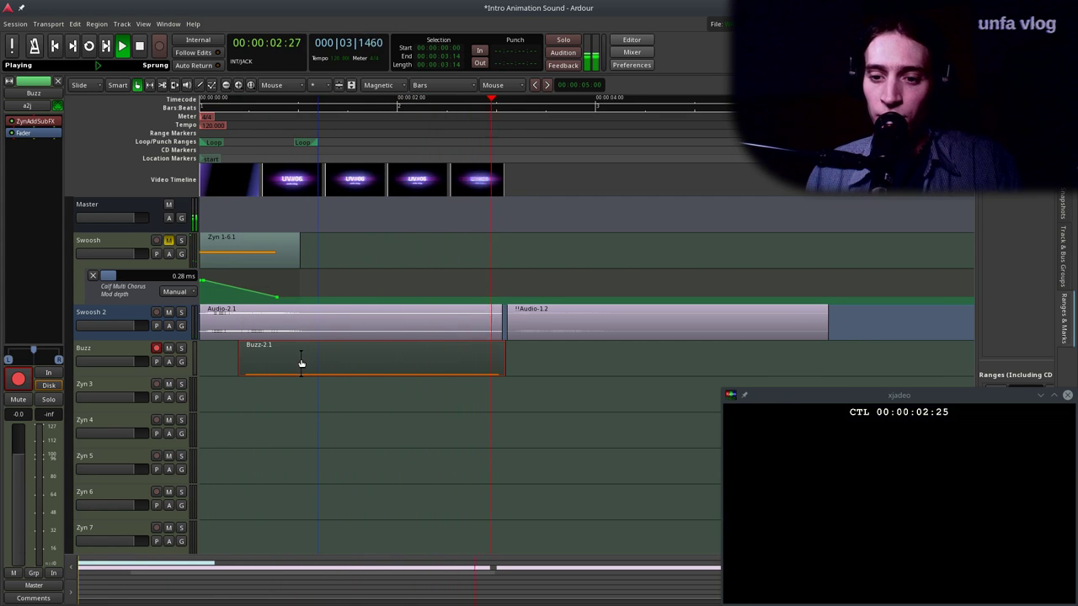
key("space")
key("Home")
key("space")
key("space")
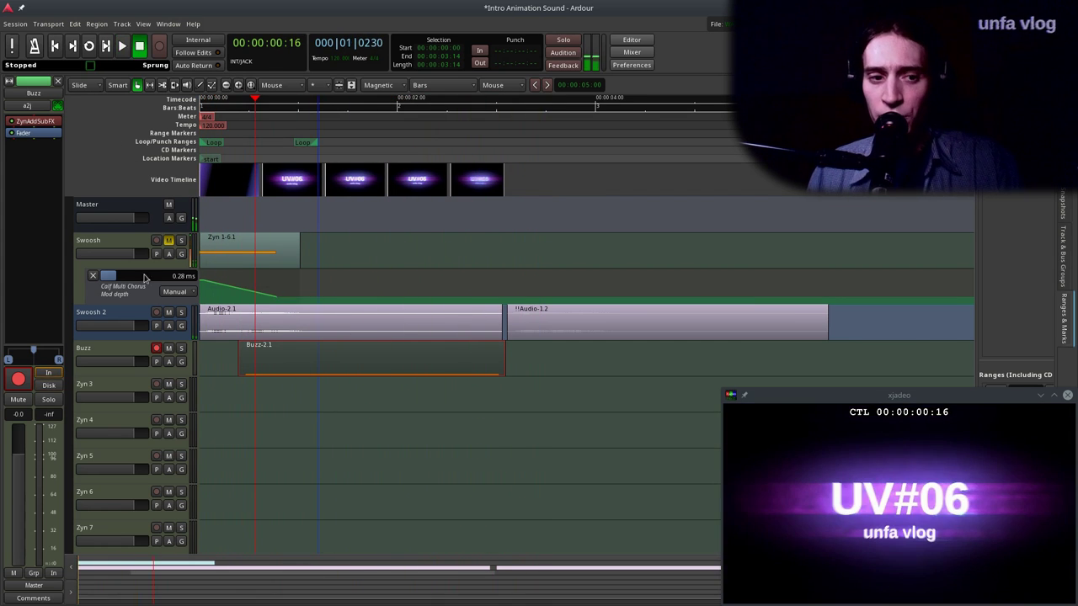
Add a Calf Compressor to the Swoosh 2 track and set its input gain to 9.0 dB.
left_click(111, 323)
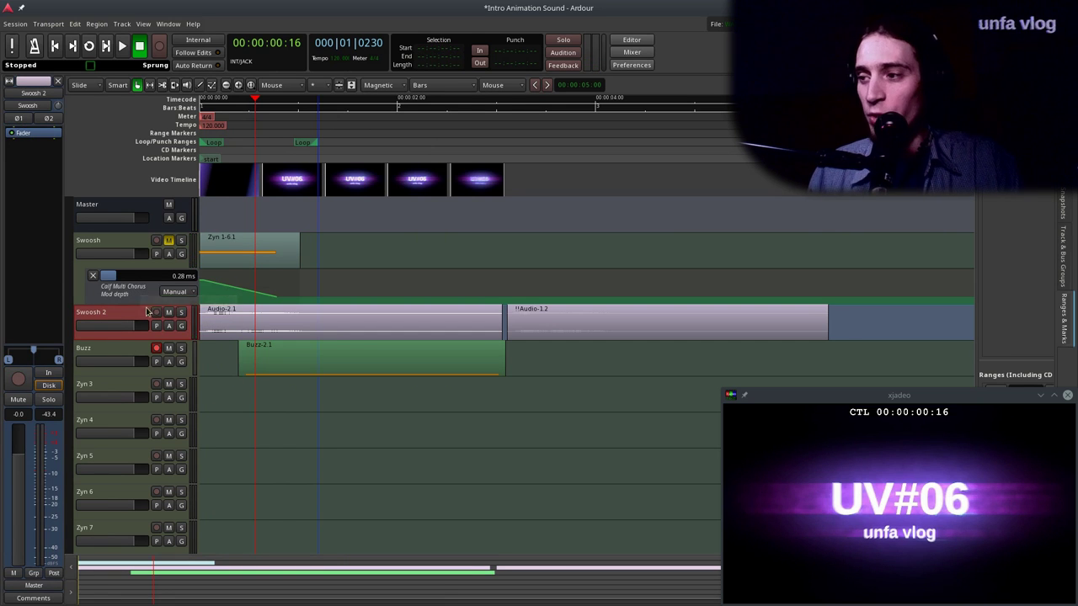
left_click_drag(131, 338, 157, 343)
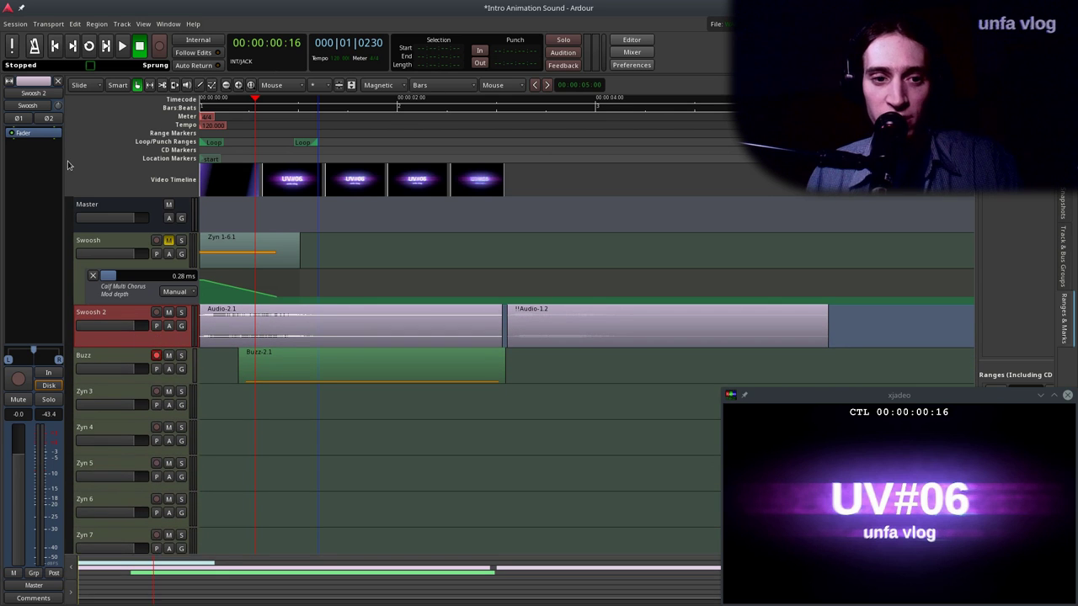
right_click(34, 138)
mouse_move(34, 138)
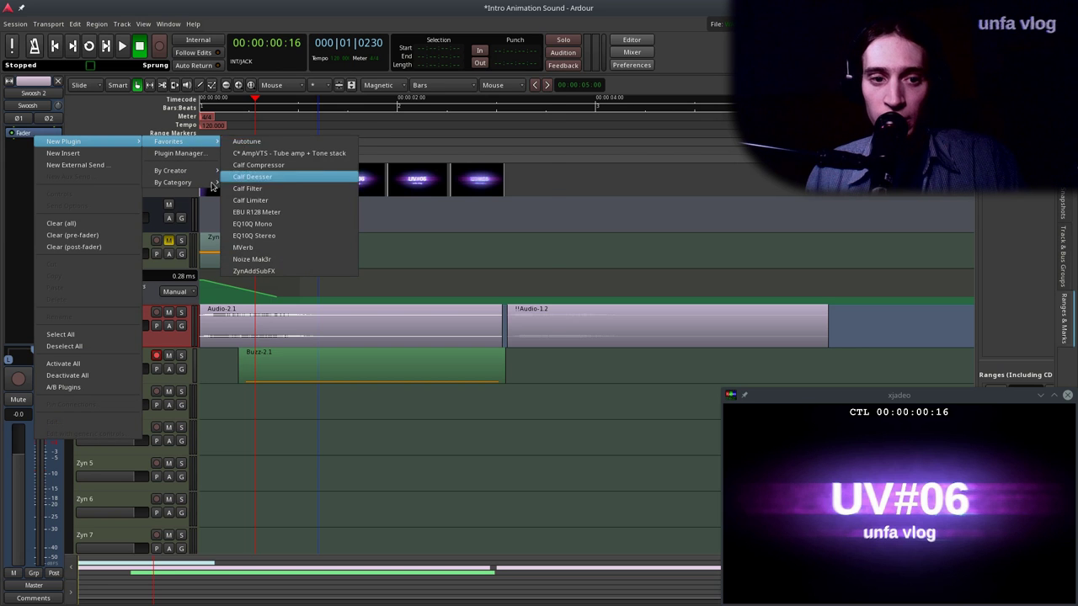
left_click(178, 155)
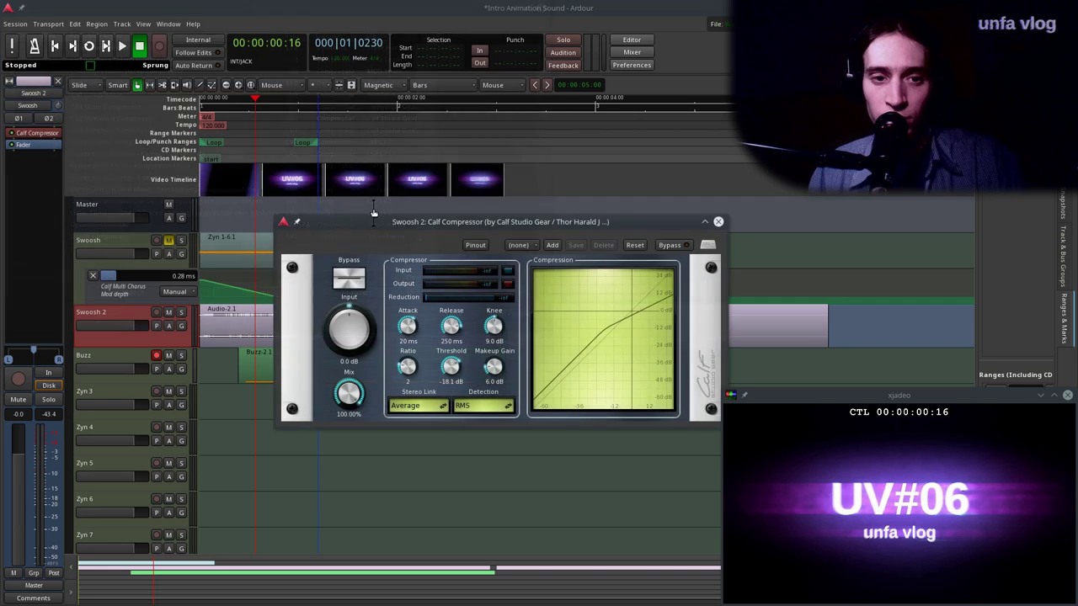
left_click_drag(342, 334, 333, 314)
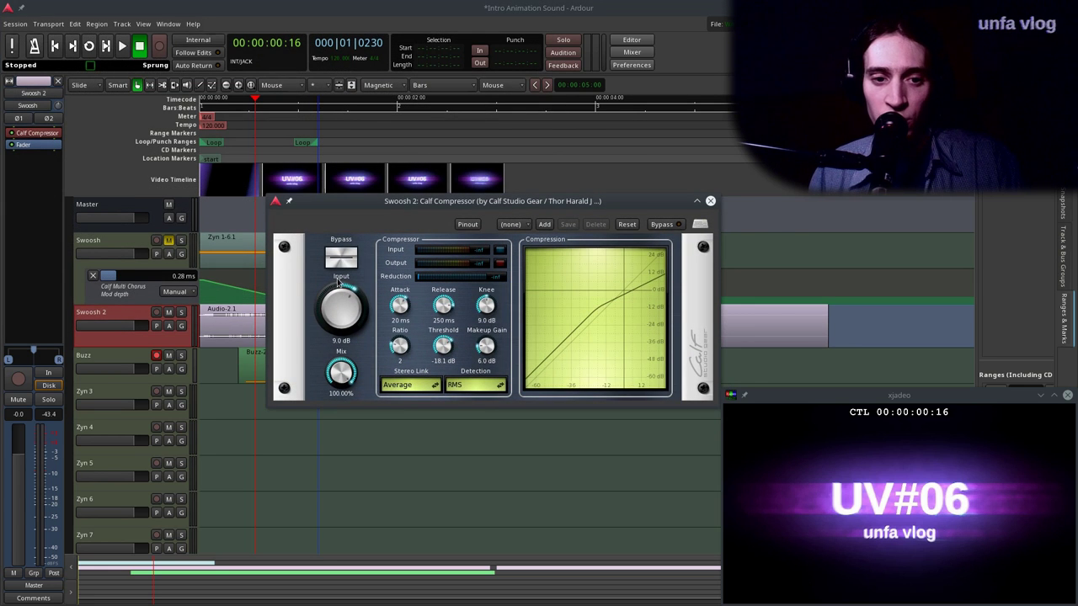
Close the compressor window, play the intro from near its start, and listen again to its last second.
left_click(206, 168)
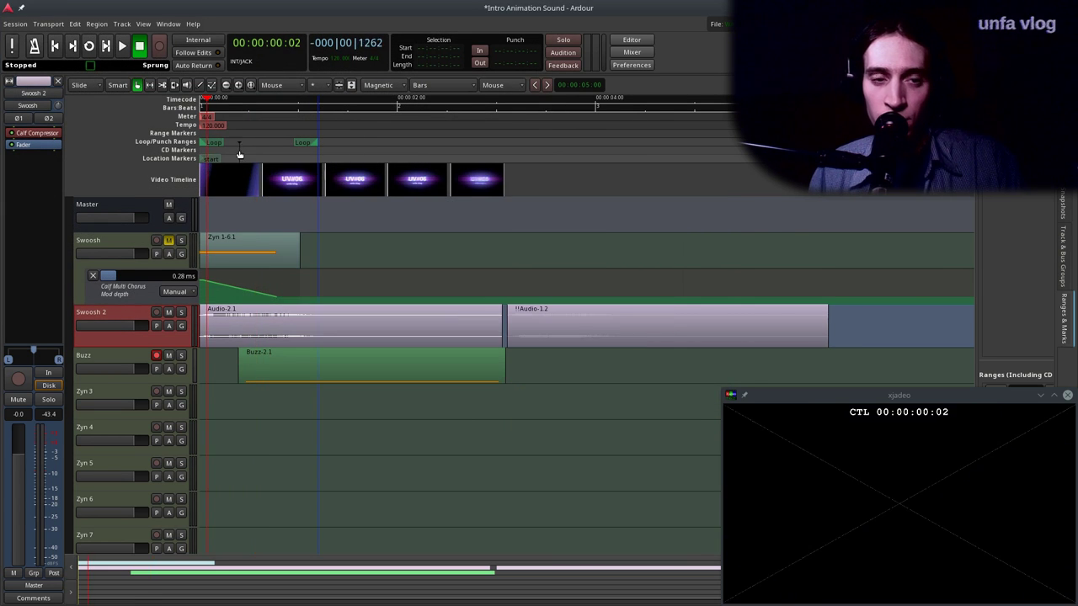
key("space")
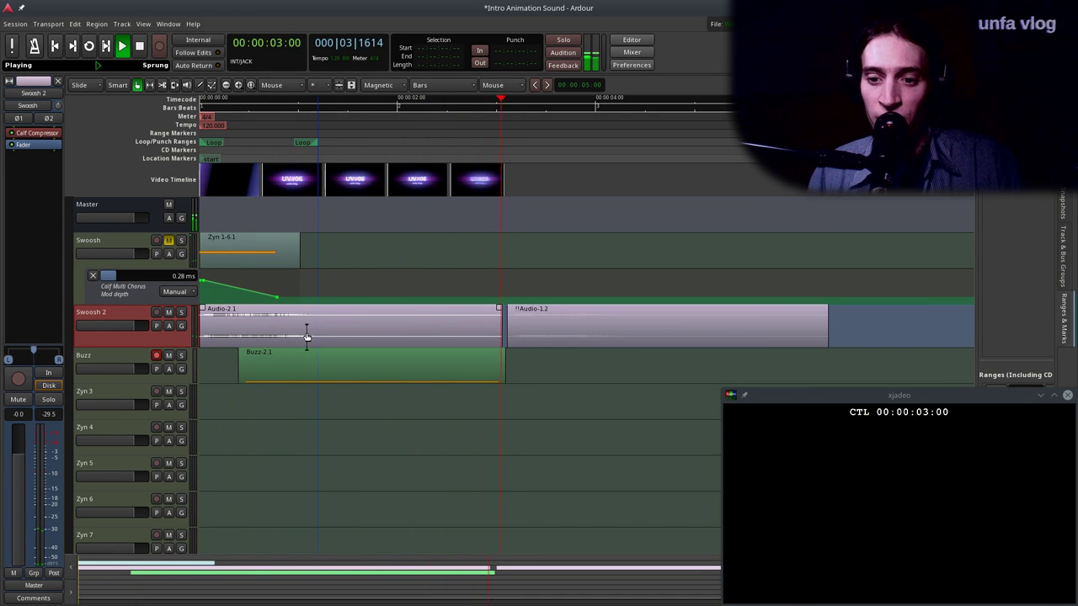
key("space")
left_click(440, 133)
key("space")
key("space")
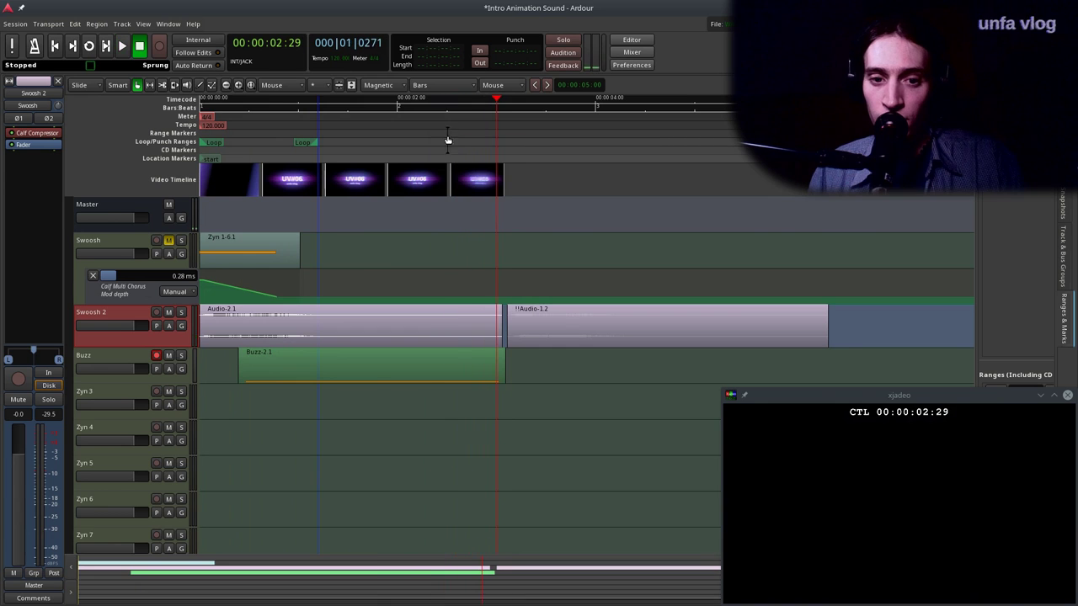
Shorten the note in the Buzz region so it ends at 00:00:02:22, on the video's final flash.
key("equal")
key("equal")
key("equal")
left_click_drag(491, 139, 454, 133)
left_click(485, 368)
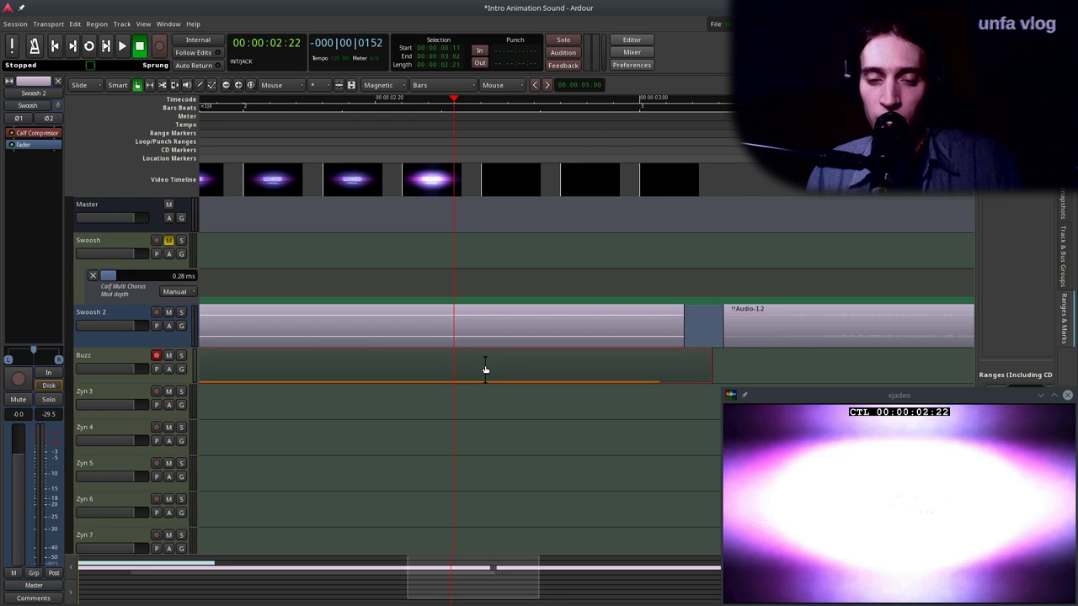
key("e")
mouse_move(658, 384)
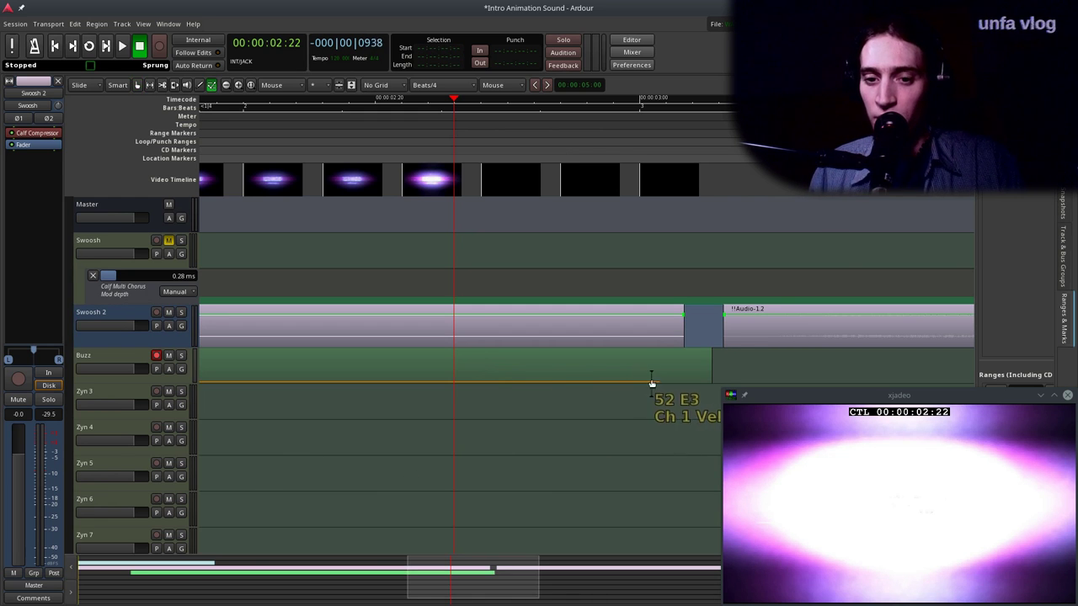
left_click_drag(651, 383, 447, 396)
Play the intro from the session start to check the shortened Buzz note.
scroll(489, 413, "down", 2)
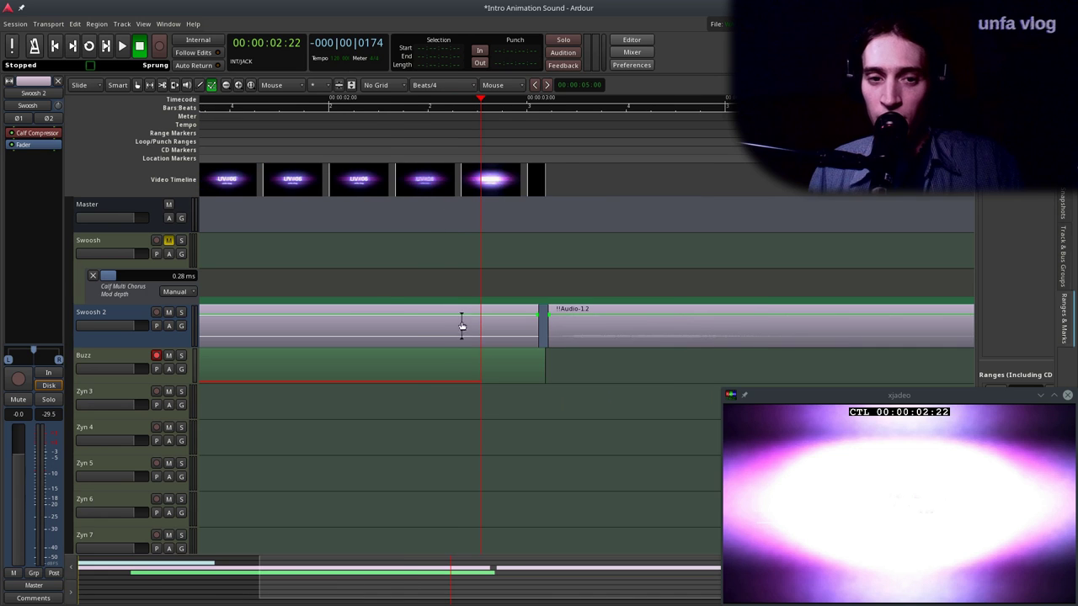
left_click(391, 142)
key("Home")
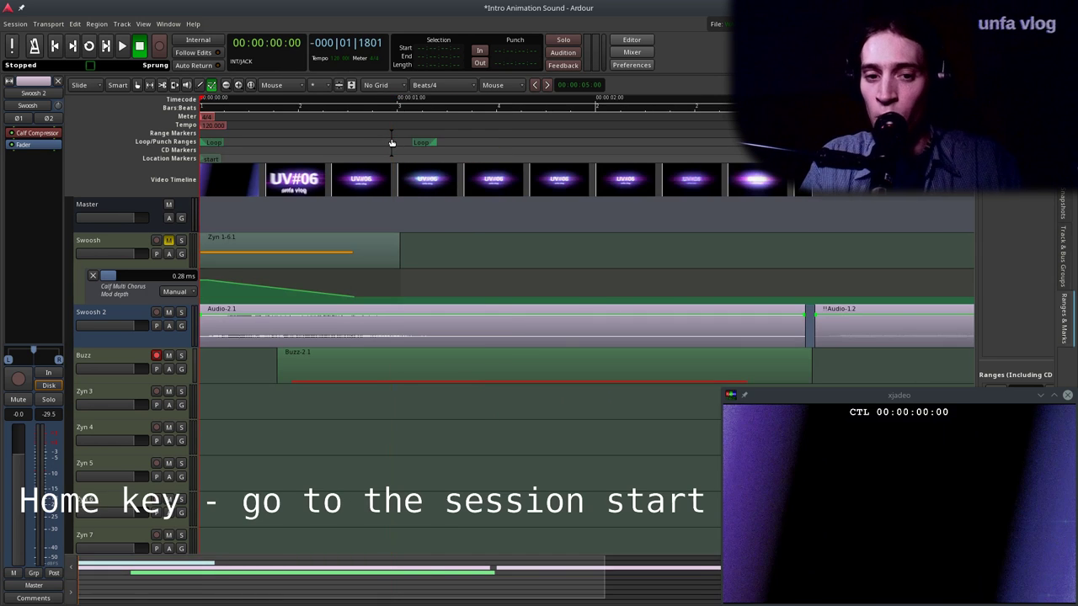
key("space")
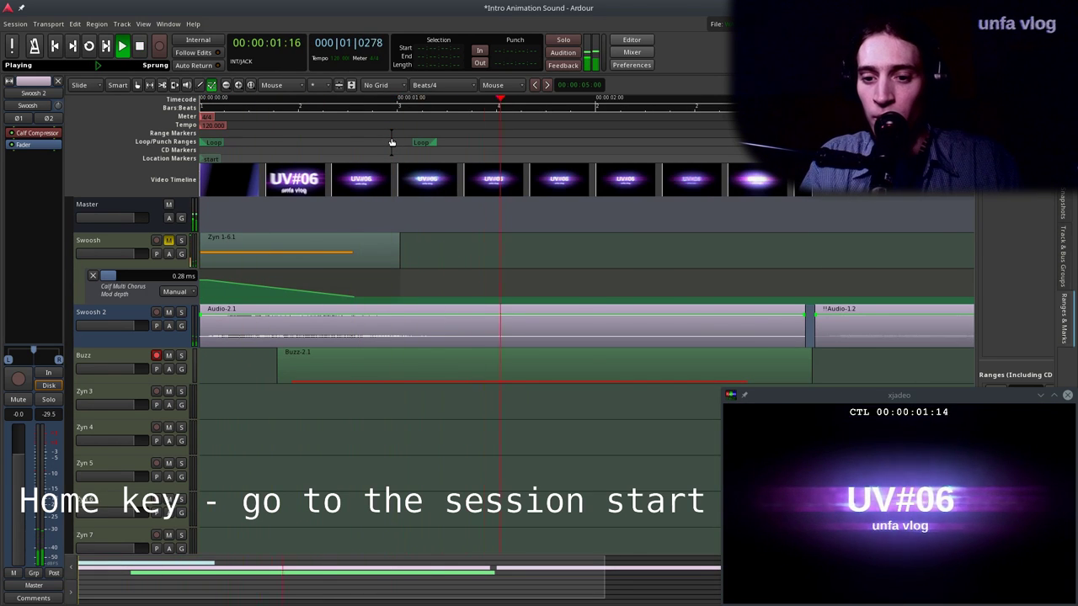
key("space")
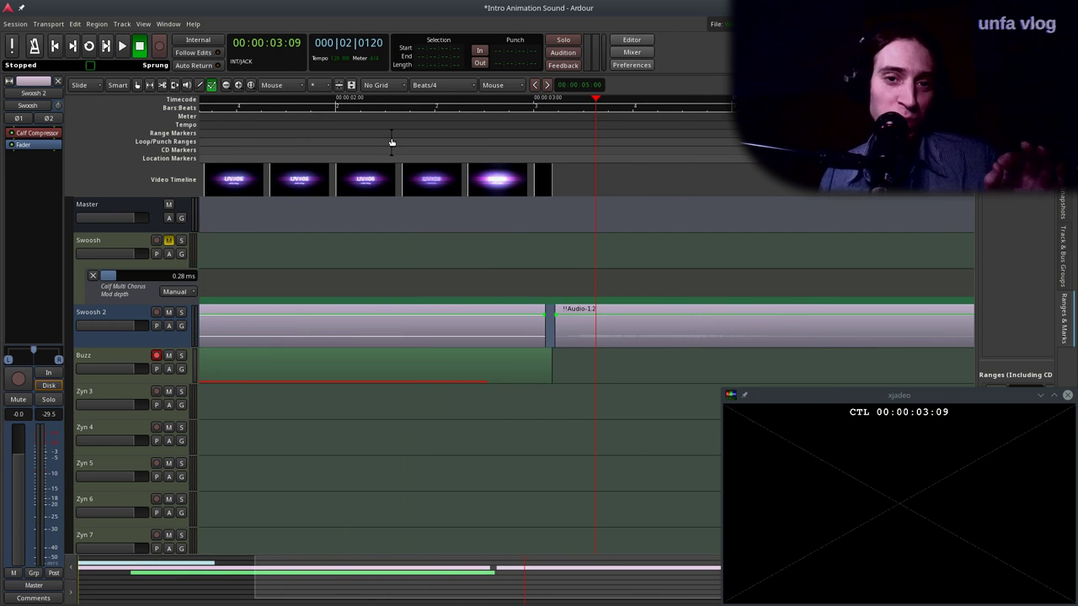
Extend the end of the Buzz region slightly and play the intro again from the session start.
key("g")
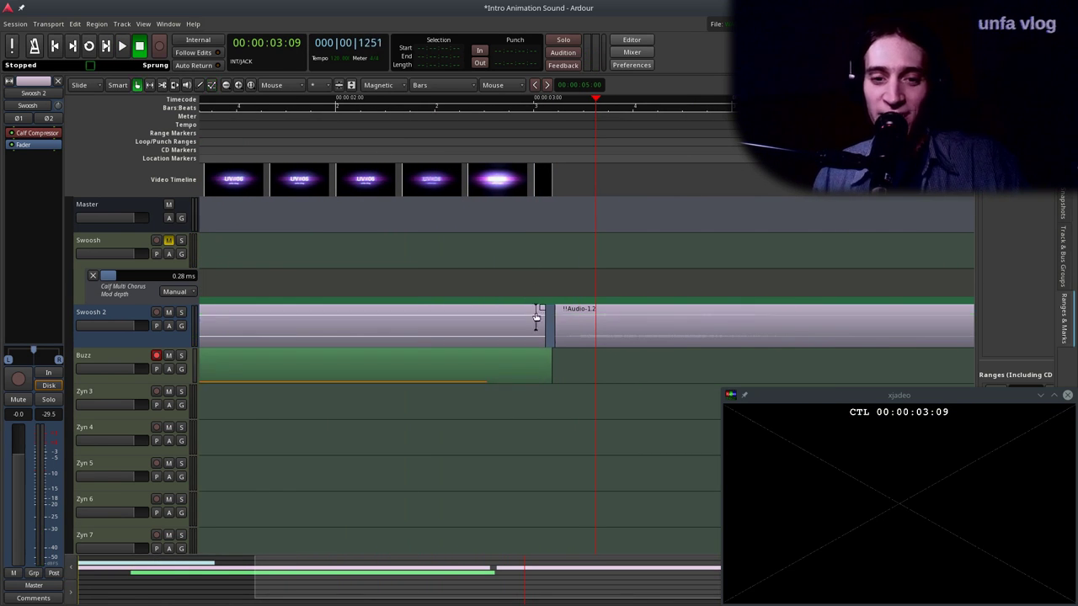
left_click_drag(546, 359, 584, 376)
scroll(584, 376, "down", 2)
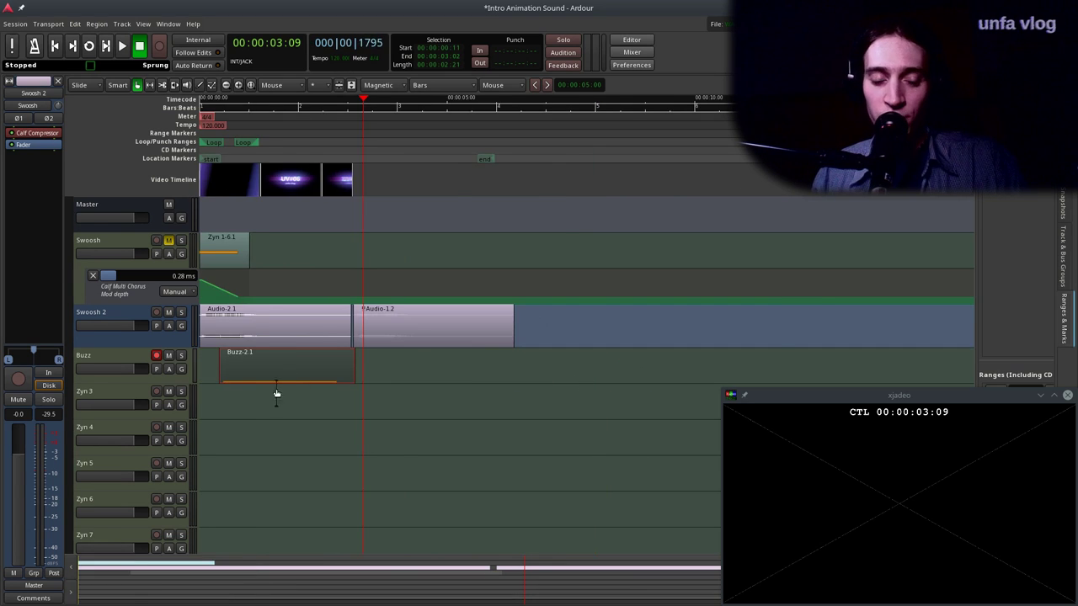
key("equal")
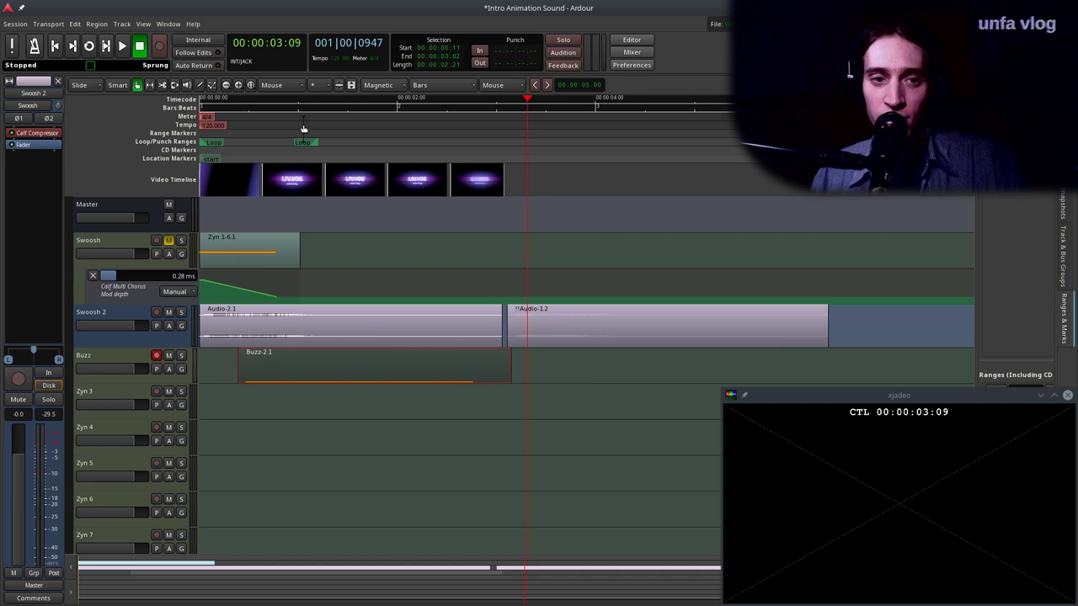
key("Home")
key("space")
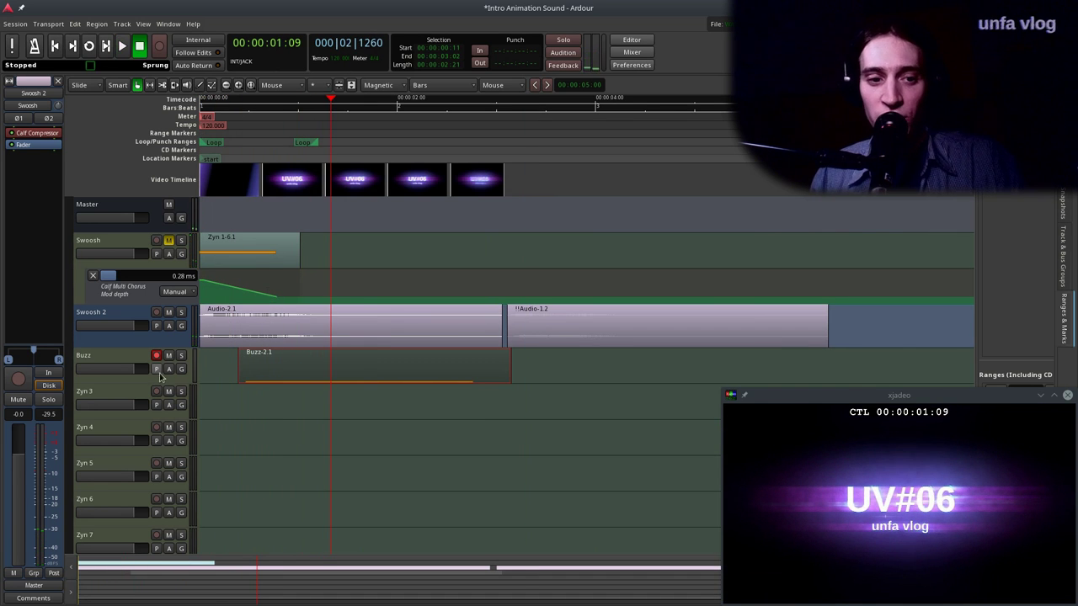
Enlarge the Buzz track's height to show its note clearly and play back the opening section.
left_click_drag(120, 381, 143, 459)
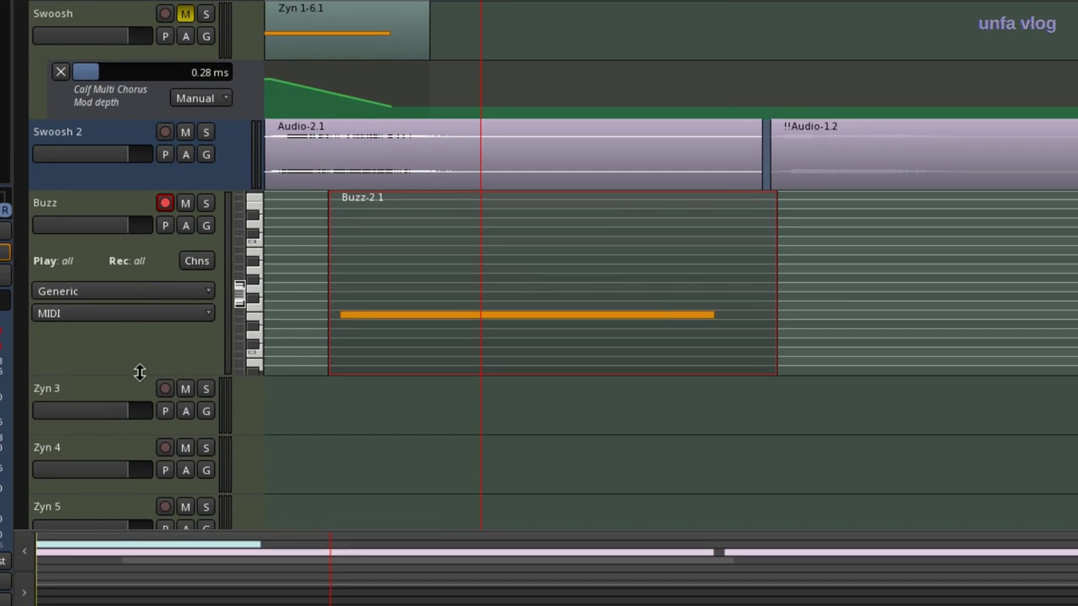
left_click_drag(140, 372, 159, 292)
key("space")
key("space")
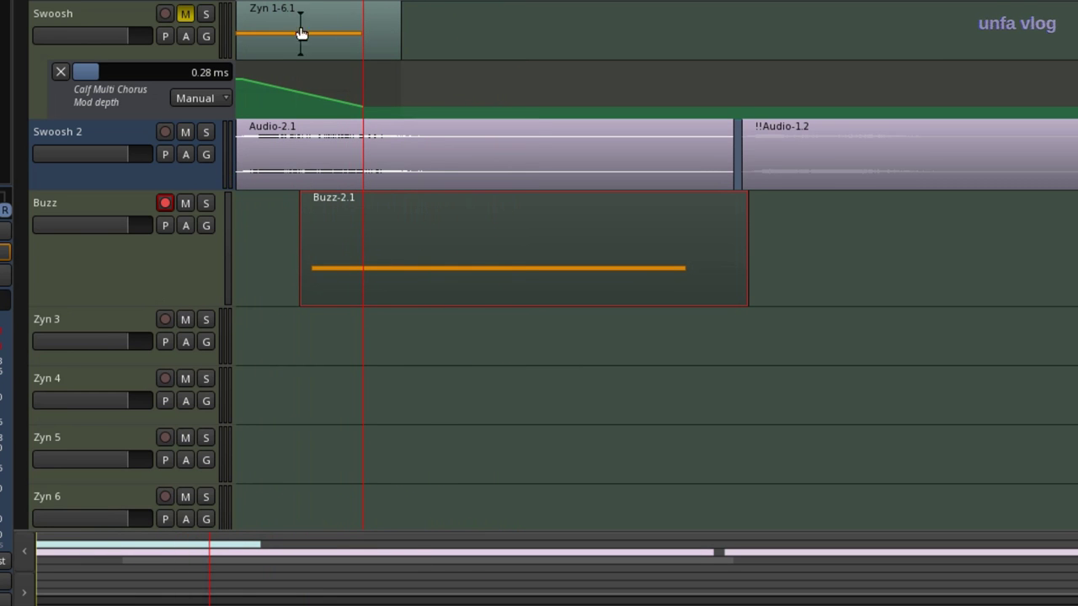
Show the ZynAddSubFX FM Gain automation lane for the Buzz track.
left_click(192, 229)
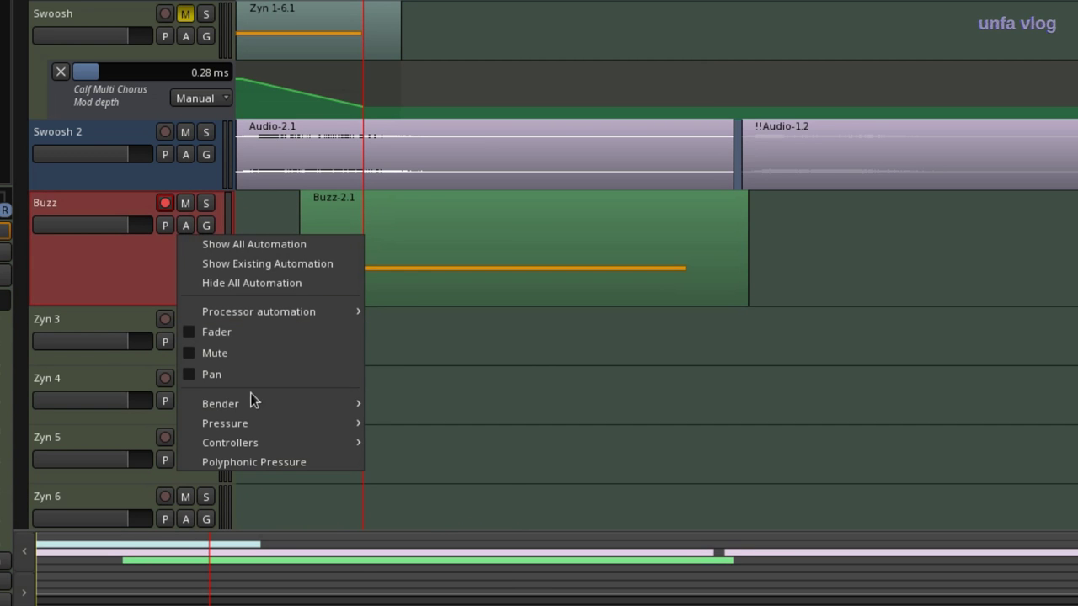
mouse_move(300, 312)
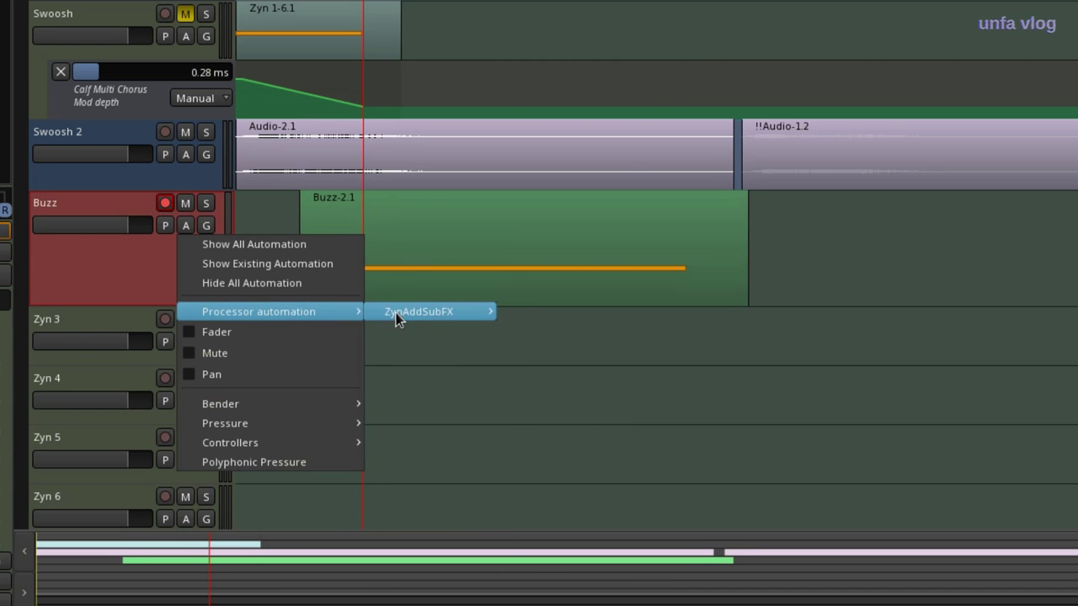
mouse_move(397, 313)
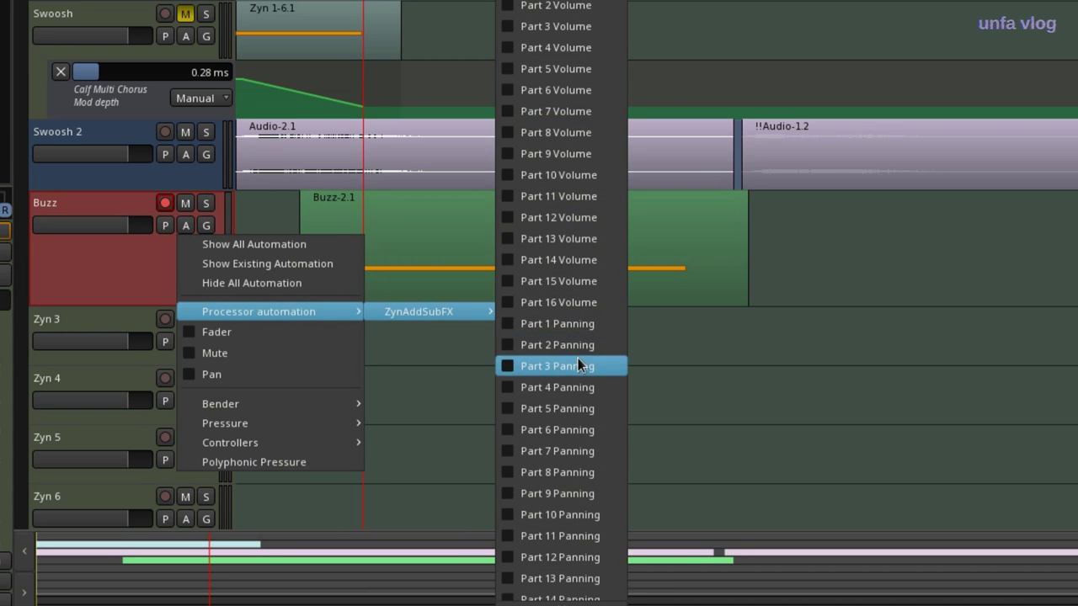
scroll(578, 358, "down", 4)
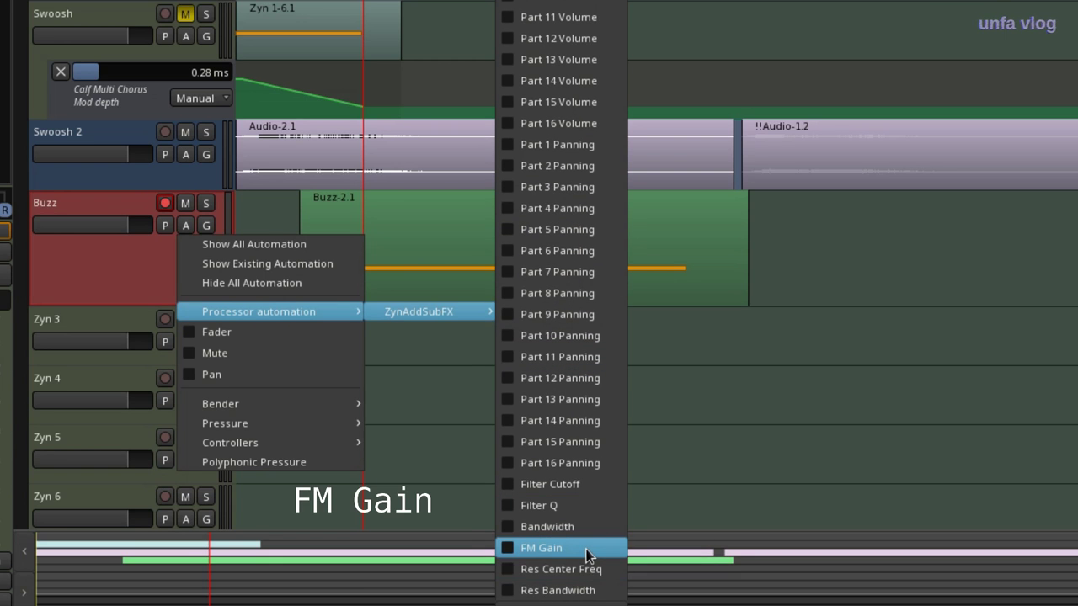
left_click(509, 548)
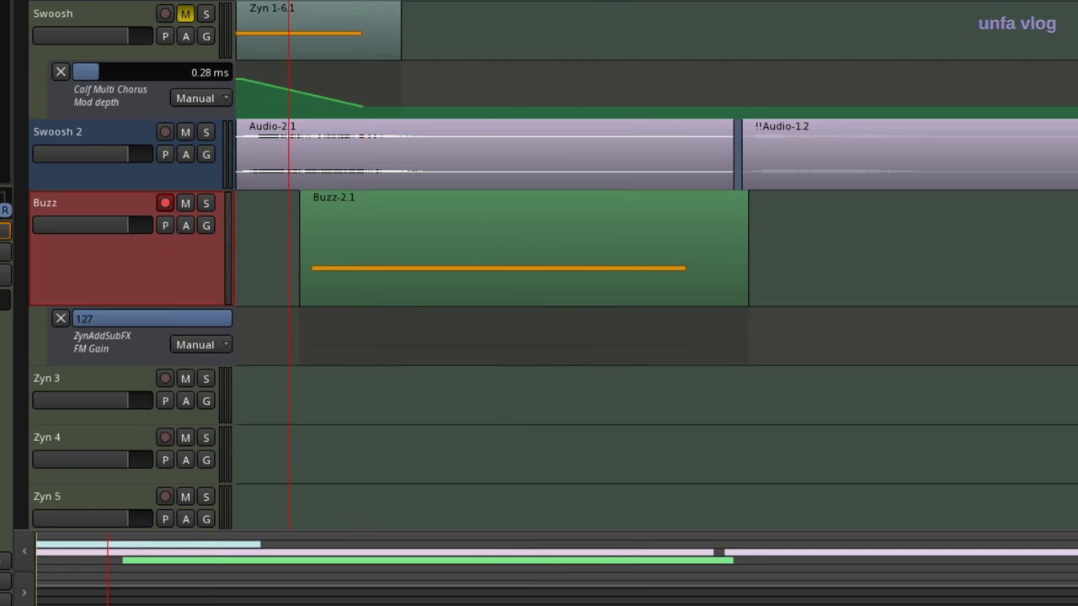
Draw FM Gain automation at the minimum from the Buzz region's start, with a short ramp up to about 80 early in the note.
key("space")
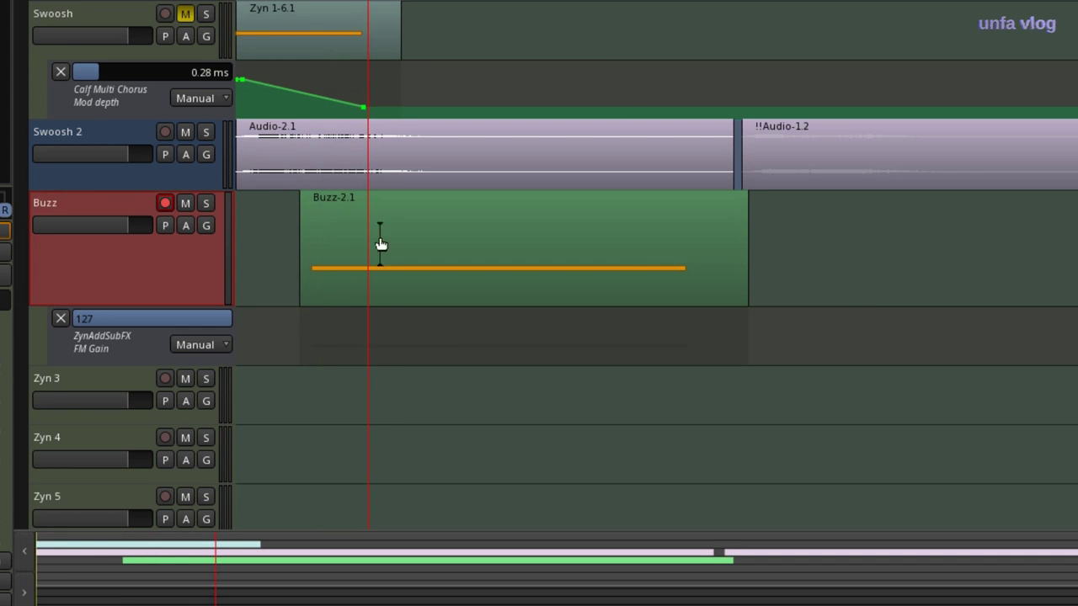
key("d")
left_click(367, 329)
left_click(359, 352)
left_click_drag(359, 352, 343, 367)
mouse_move(253, 320)
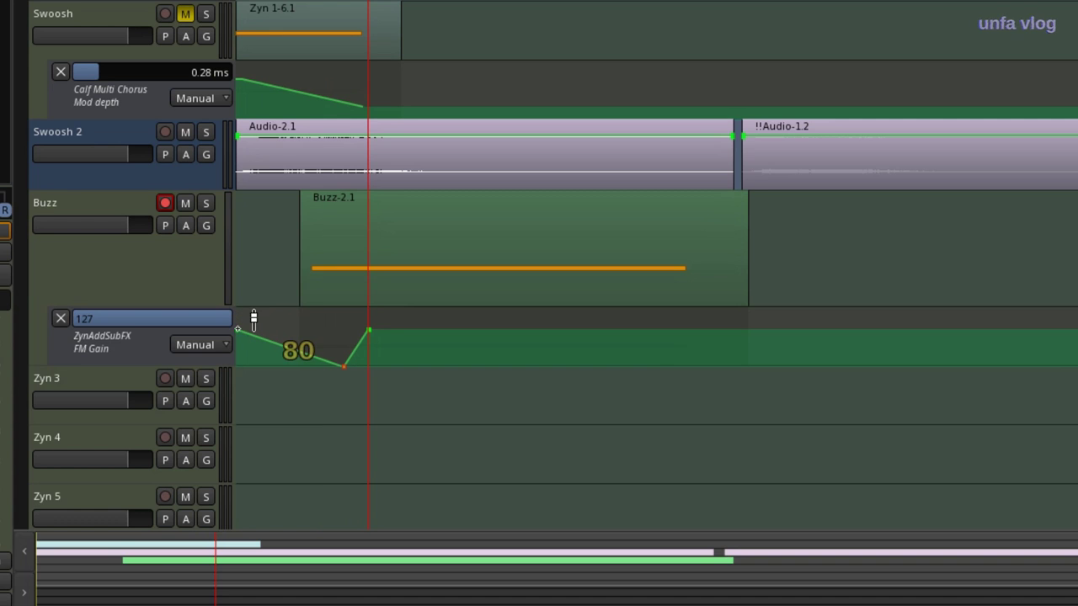
left_click_drag(253, 320, 313, 360)
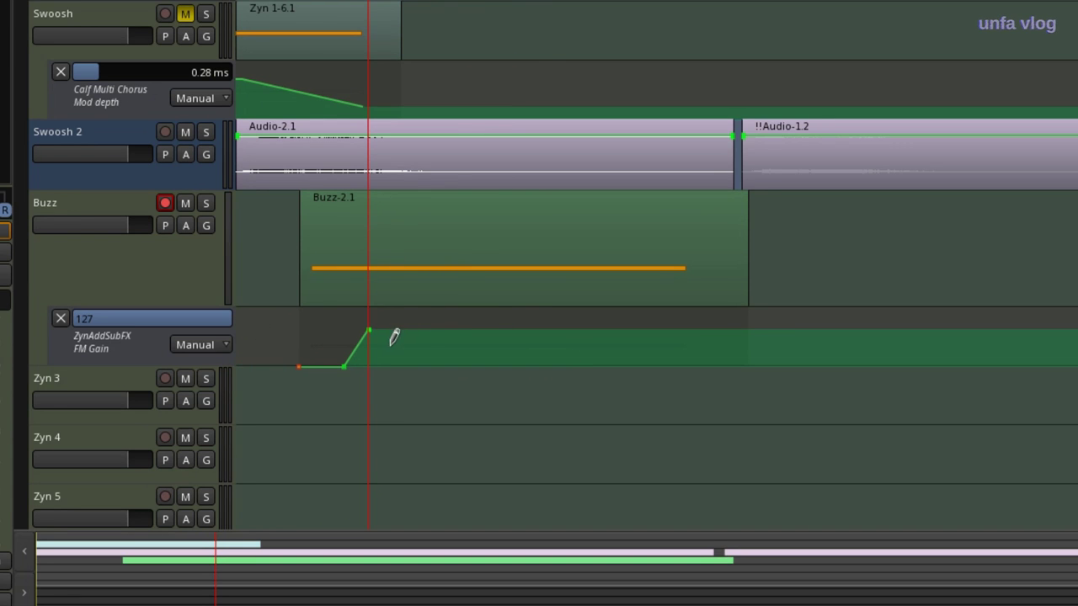
key("Left")
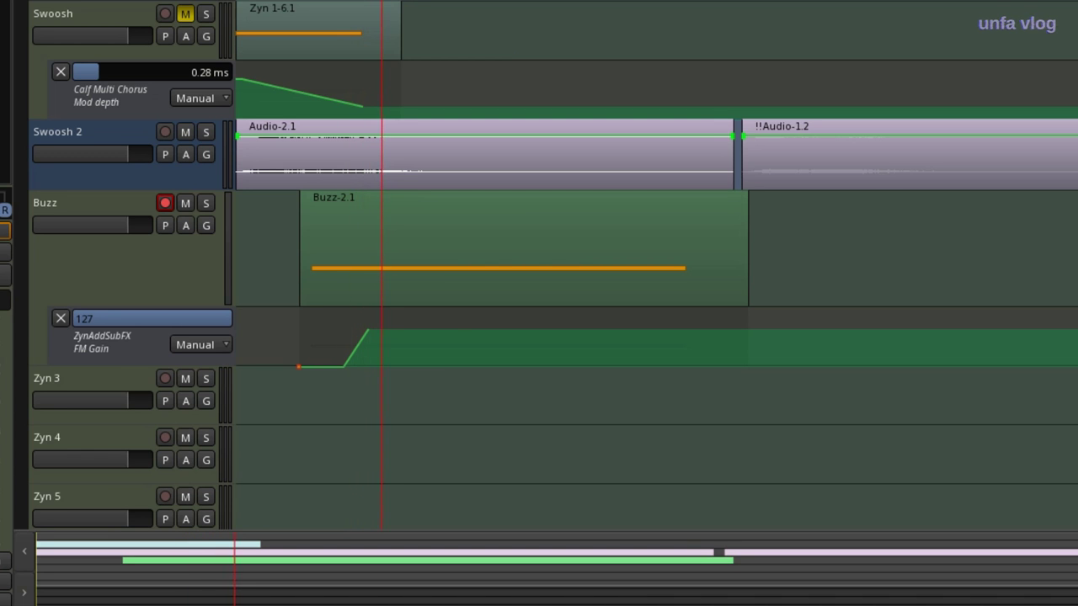
Shape the Buzz FM Gain curve into a jagged burst with its main peak at 127, a smaller peak near 95 and a drop to the minimum.
left_click(384, 351)
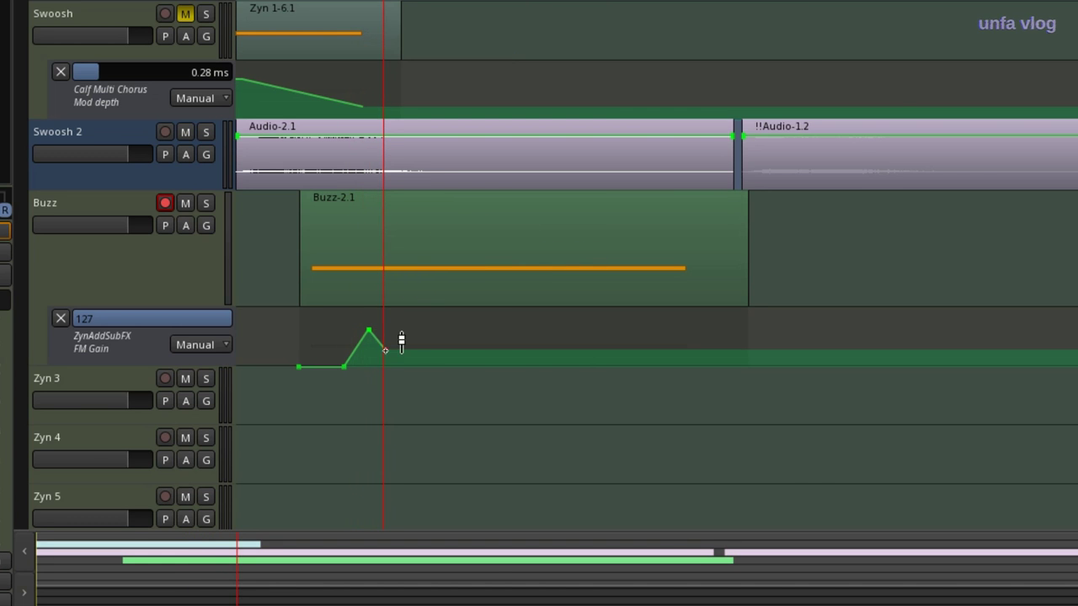
left_click_drag(385, 351, 385, 381)
left_click_drag(291, 428, 291, 419)
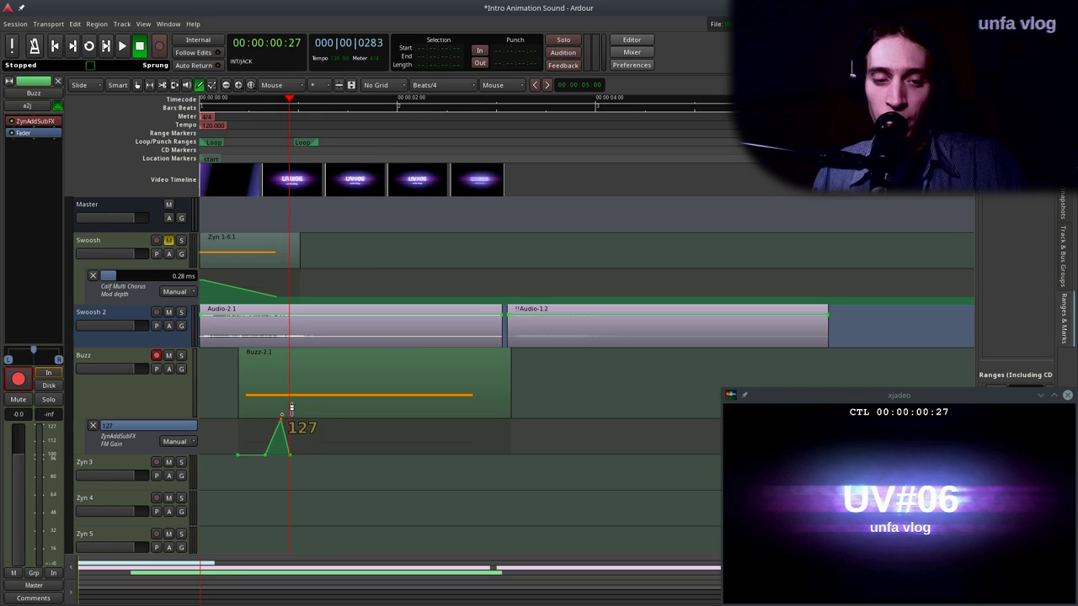
scroll(270, 440, "up", 2)
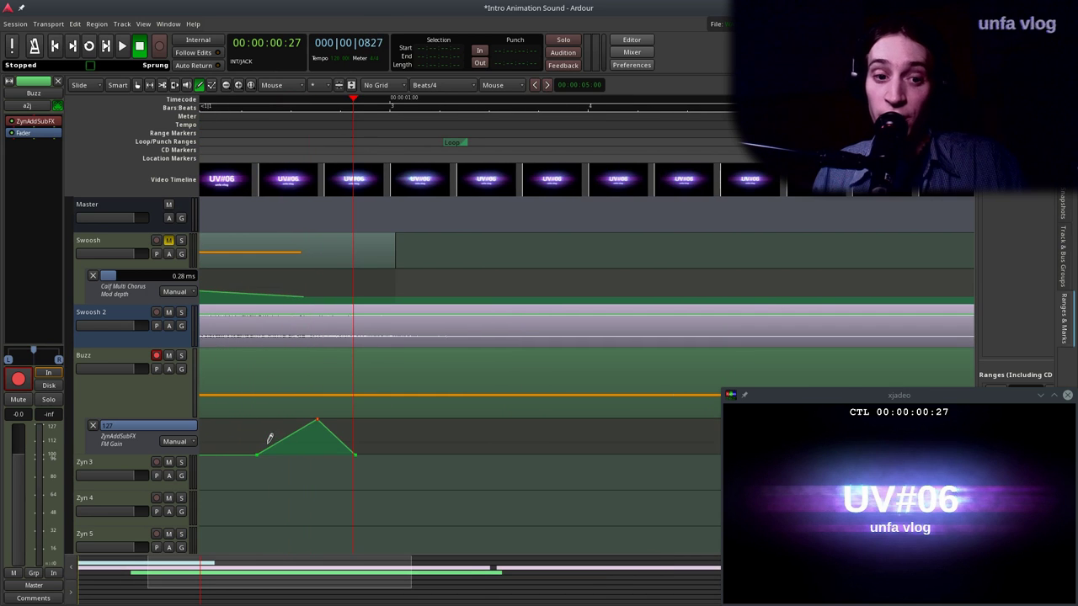
left_click(287, 434)
left_click_drag(302, 430, 352, 423)
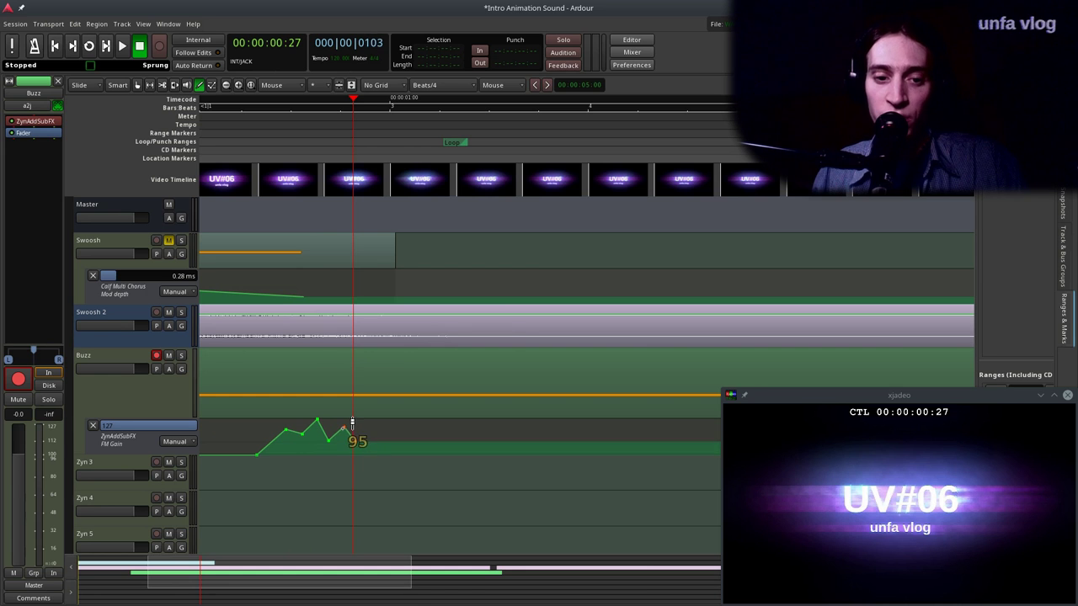
Add a narrow FM Gain spike near the maximum just before 00:00:00:29, with points at the minimum on both sides.
left_click_drag(244, 145, 383, 290)
left_click(373, 455)
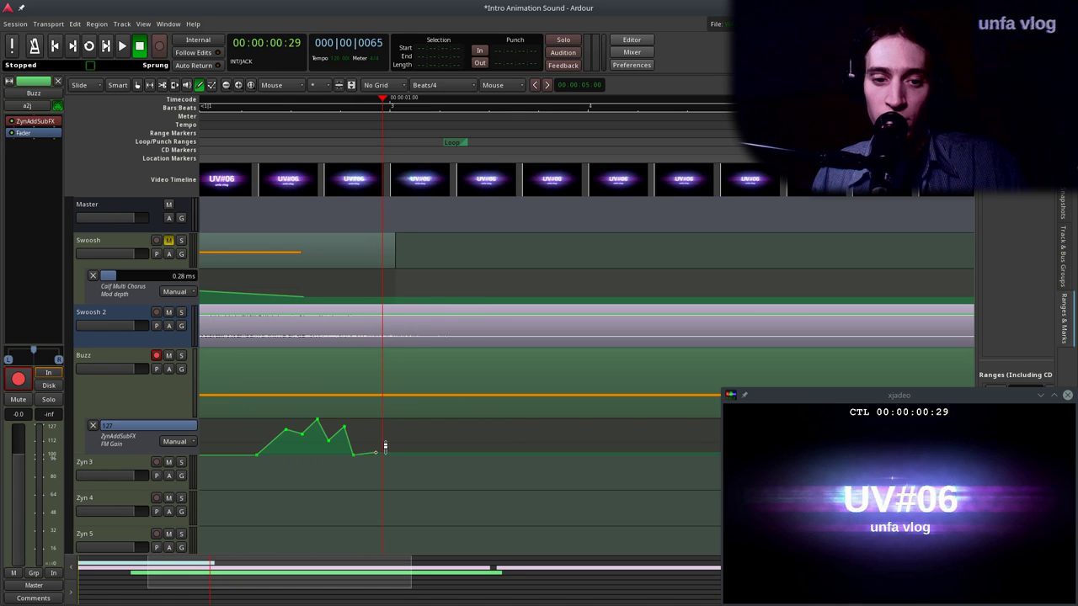
mouse_move(378, 440)
left_mouse_down()
mouse_move(384, 415)
mouse_move(386, 452)
left_mouse_up()
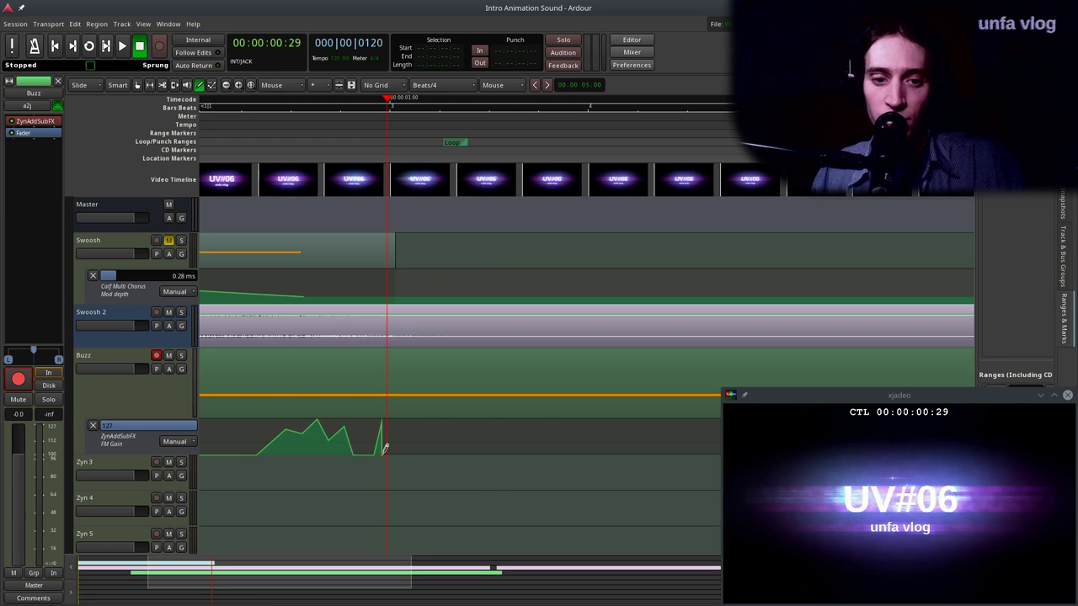
Delete the stray MIDI region from the Zyn 3 track below the automation lane.
left_click_drag(383, 450, 394, 452)
scroll(385, 472, "up", 2)
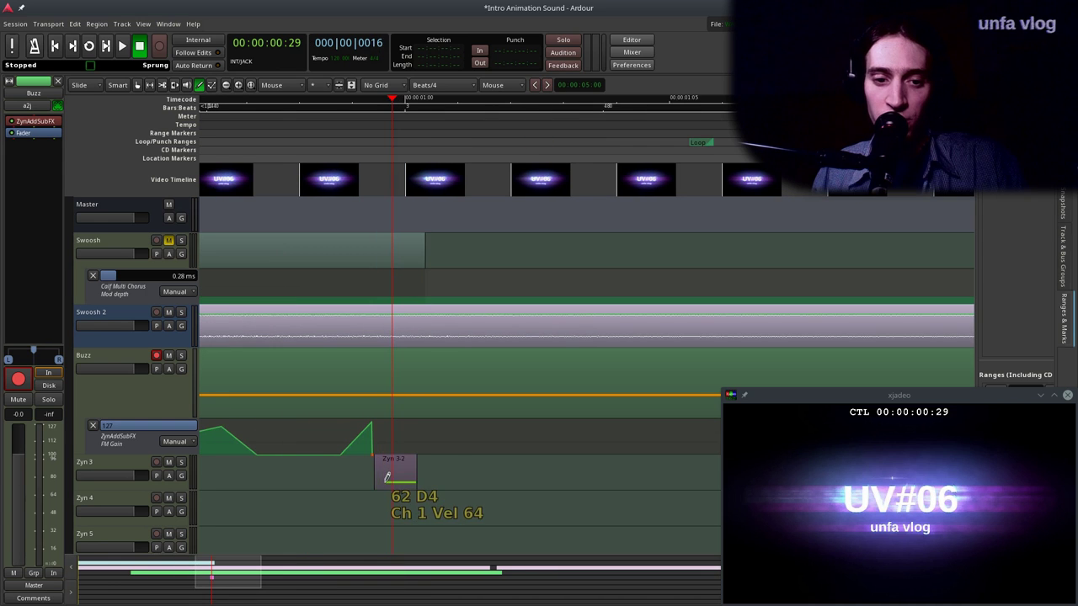
key("g")
left_click(390, 481)
key("Delete")
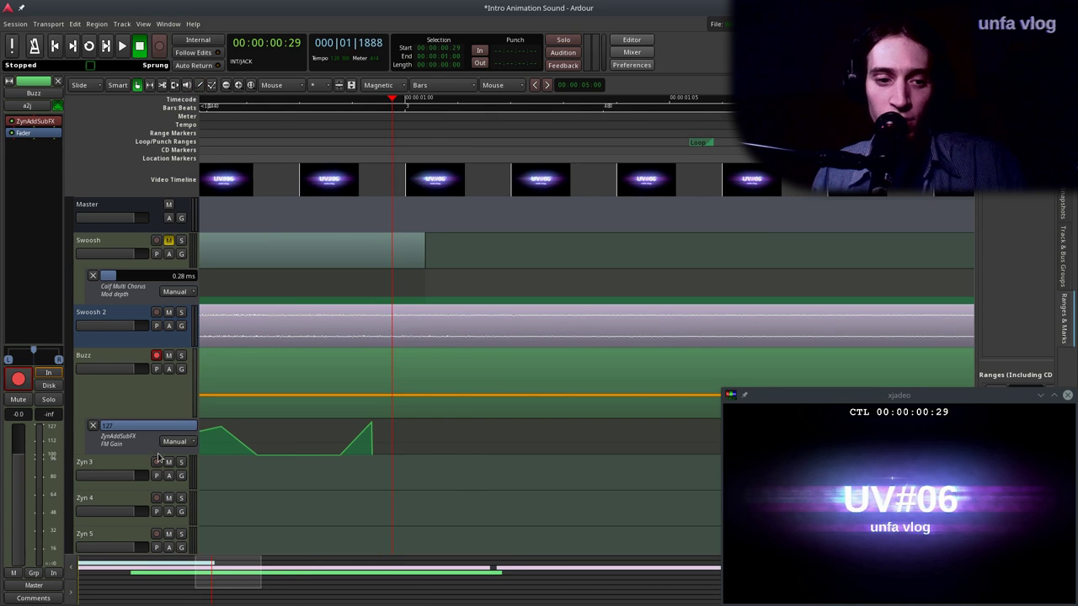
Enlarge the FM Gain lane's height and widen the narrow spike by moving its peak earlier and its following minimum point slightly forward.
left_click_drag(159, 459, 159, 515)
scroll(345, 451, "up", 2)
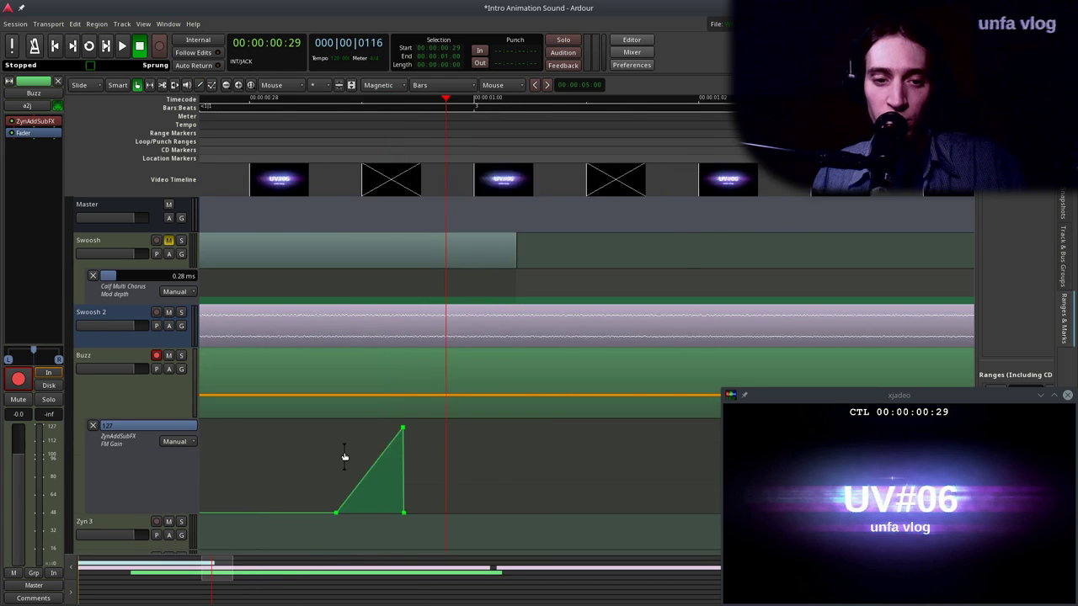
scroll(493, 466, "down", 1)
left_click(475, 466)
left_click_drag(463, 476, 472, 477)
mouse_move(461, 392)
left_mouse_down()
mouse_move(471, 391)
mouse_move(446, 394)
left_mouse_up()
Draw zigzag FM Gain points after the narrow spike, with two peaks at the maximum and mid-level dips between and after them.
key("d")
left_click(475, 402)
key("ctrl+z")
scroll(447, 393, "down", 1)
left_click_drag(497, 101, 373, 133)
left_click(378, 383)
left_click(393, 438)
left_click(440, 134)
left_click(416, 445)
left_click(426, 383)
left_click(446, 449)
Continue the FM Gain zigzag with smaller alternating peaks and dips until just past 00:00:01:07, ending near the minimum.
left_click_drag(455, 138, 597, 136)
mouse_move(459, 410)
left_mouse_down()
mouse_move(472, 406)
mouse_move(498, 437)
mouse_move(484, 459)
mouse_move(514, 425)
mouse_move(517, 453)
left_mouse_up()
left_click(524, 427)
left_click(550, 478)
left_click(546, 463)
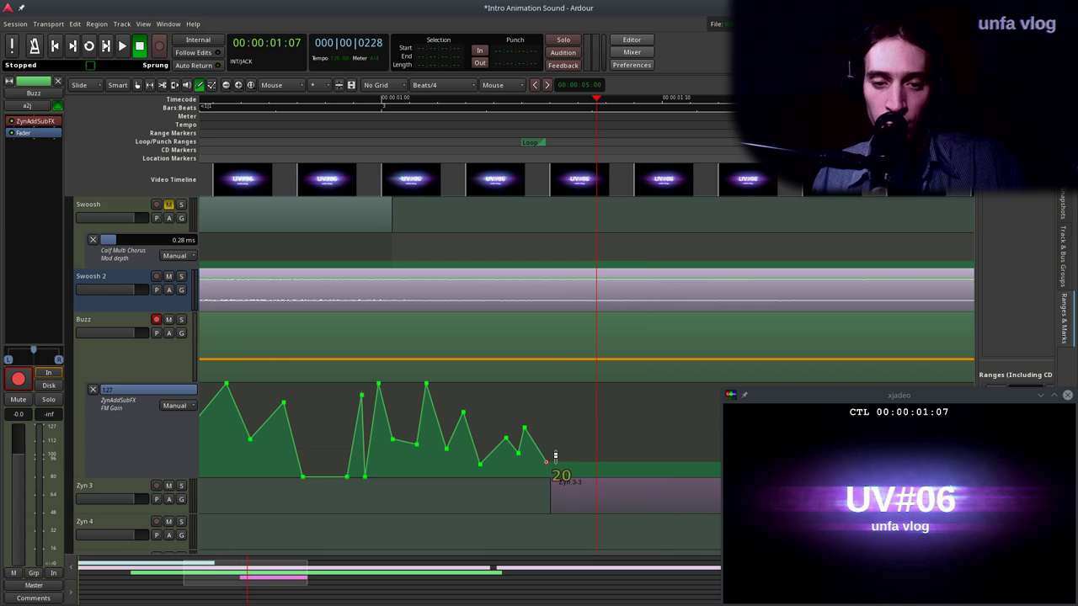
left_click_drag(562, 412, 589, 464)
left_click_drag(605, 409, 630, 466)
Delete the accidentally created MIDI region on the Zyn 3 track.
key("g")
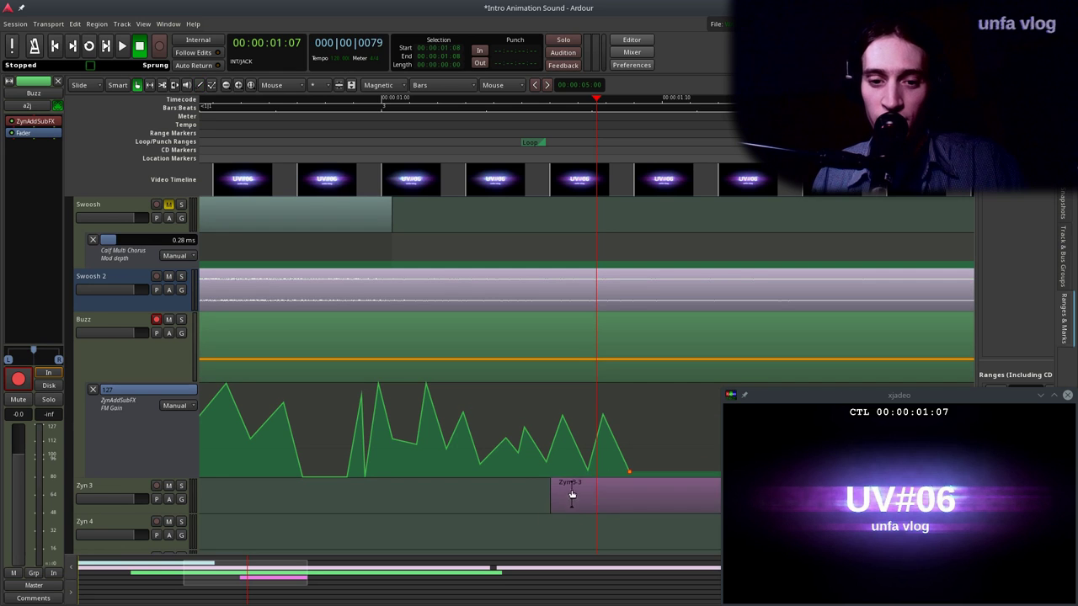
left_click(571, 501)
right_click(571, 501, "shift")
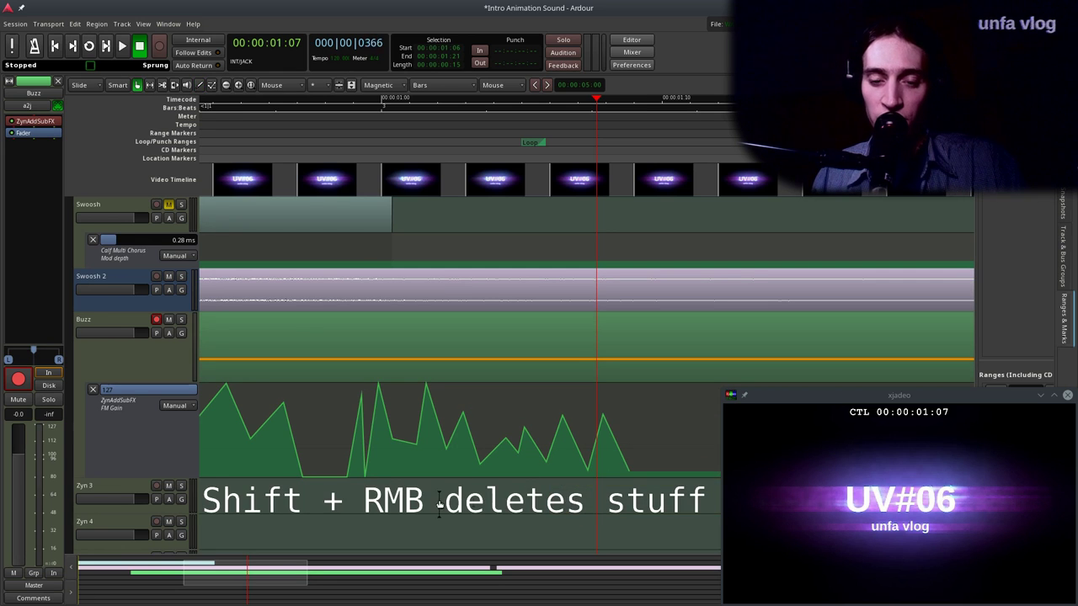
Lower the last FM Gain point to the minimum and play the intro from the session start.
scroll(425, 461, "down", 3, "ctrl")
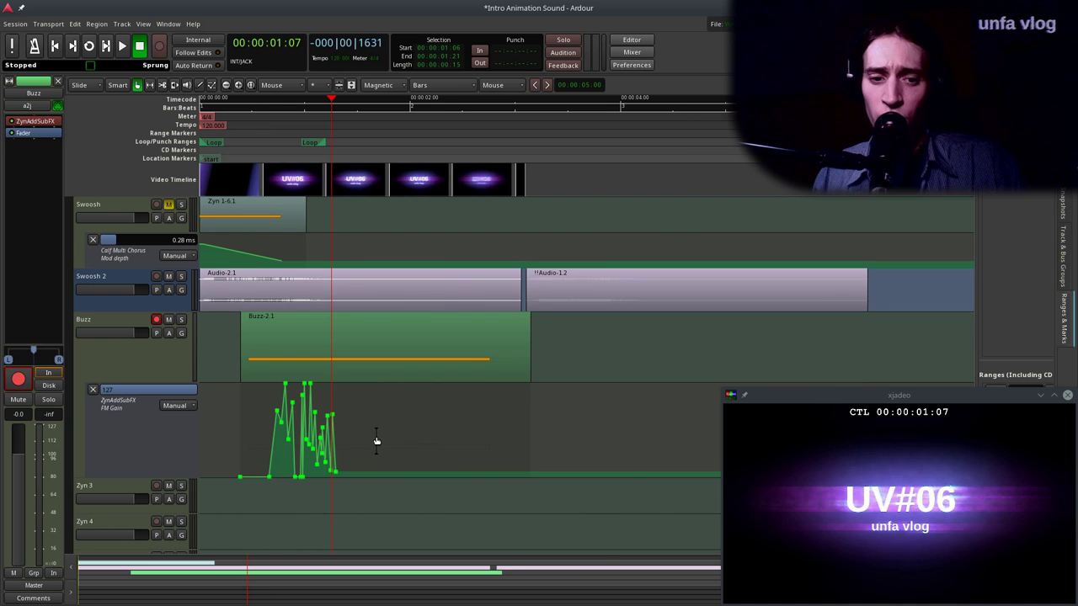
left_click_drag(336, 471, 348, 476)
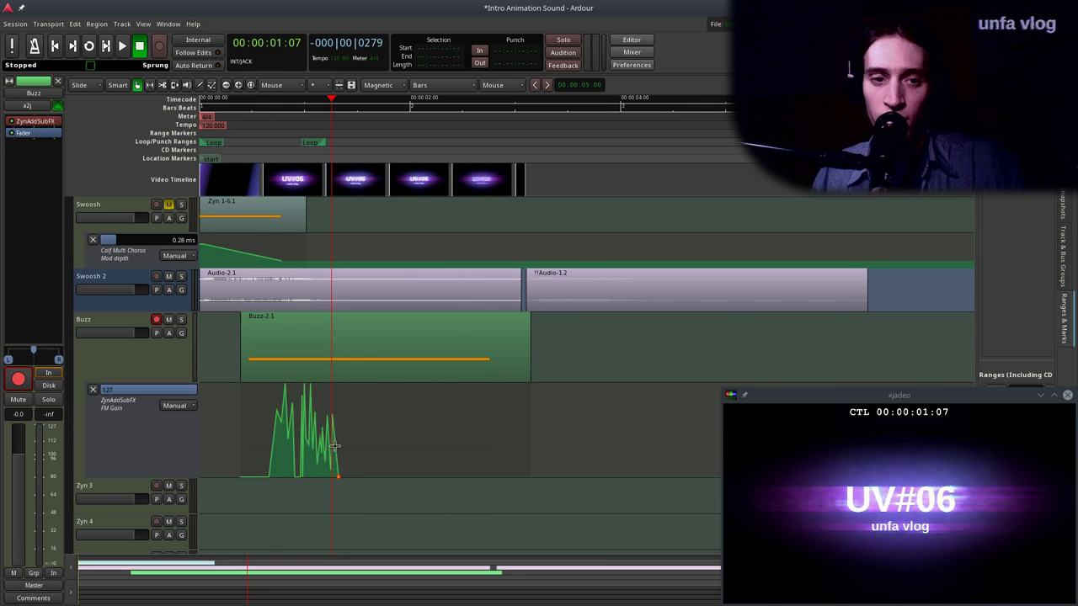
key("Home")
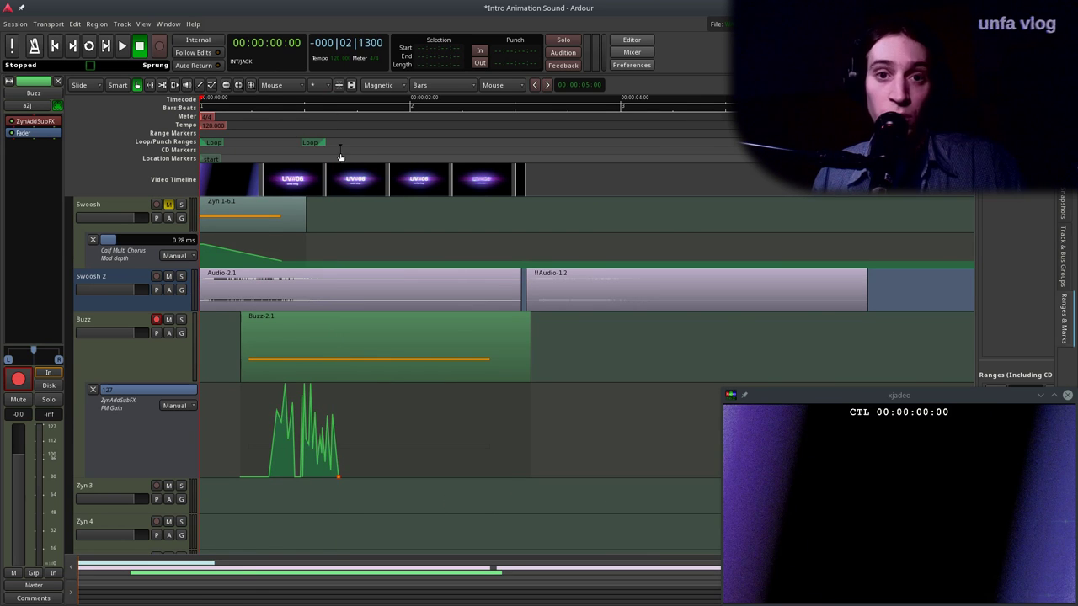
key("space")
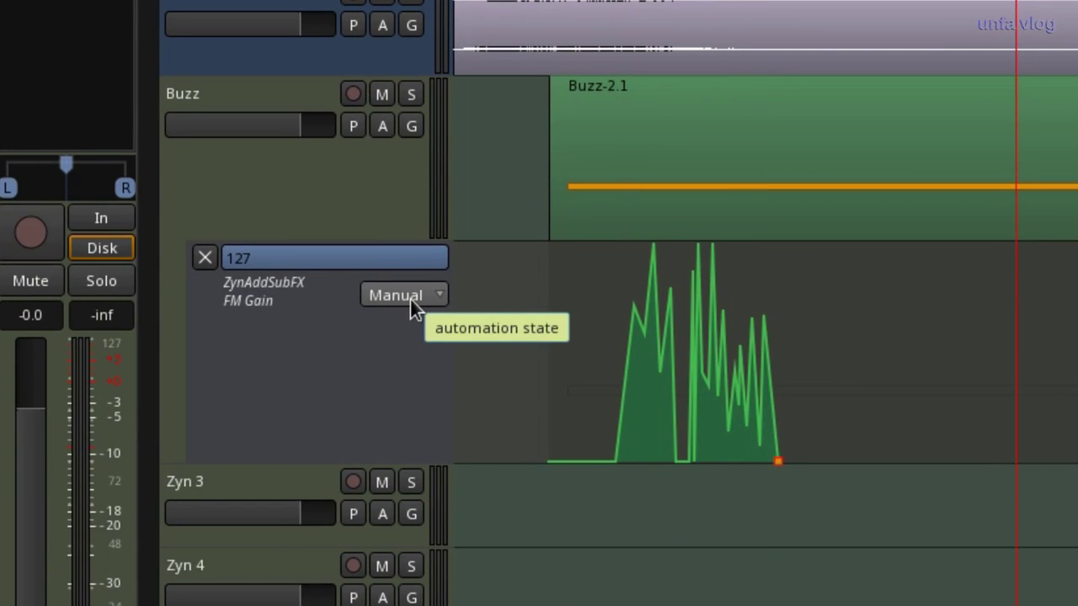
Set the FM Gain lane's automation mode to Play and play the intro from the session start.
left_click(243, 375)
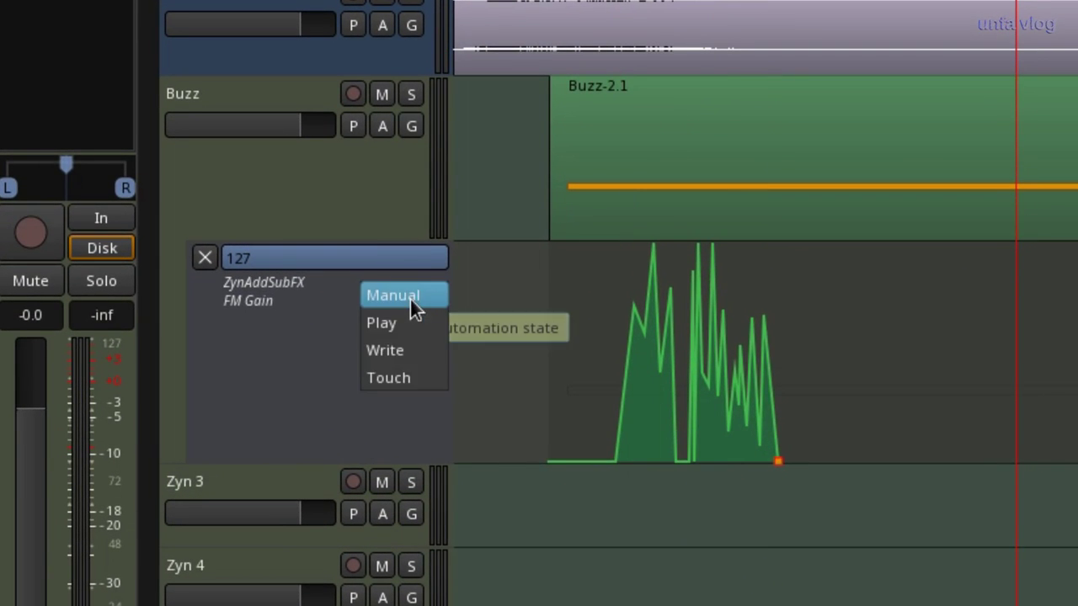
left_click(419, 323)
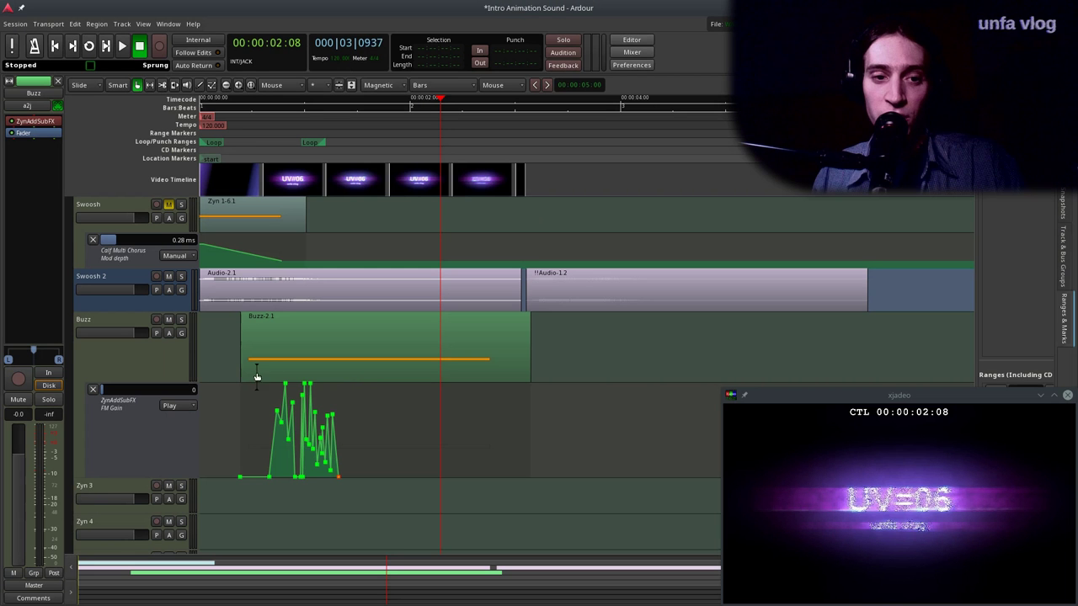
key("Home")
key("space")
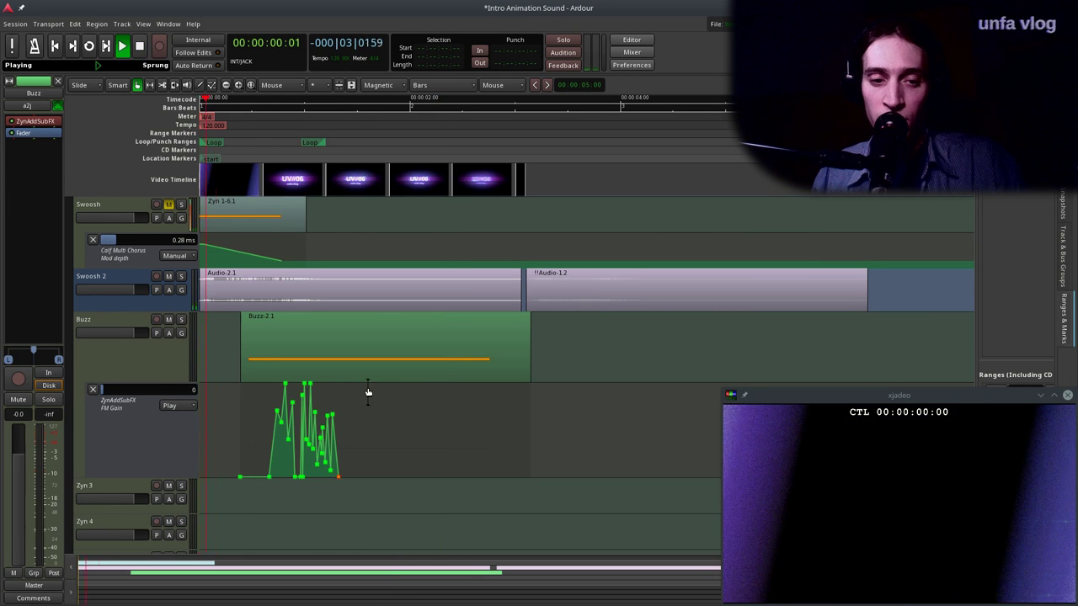
key("space")
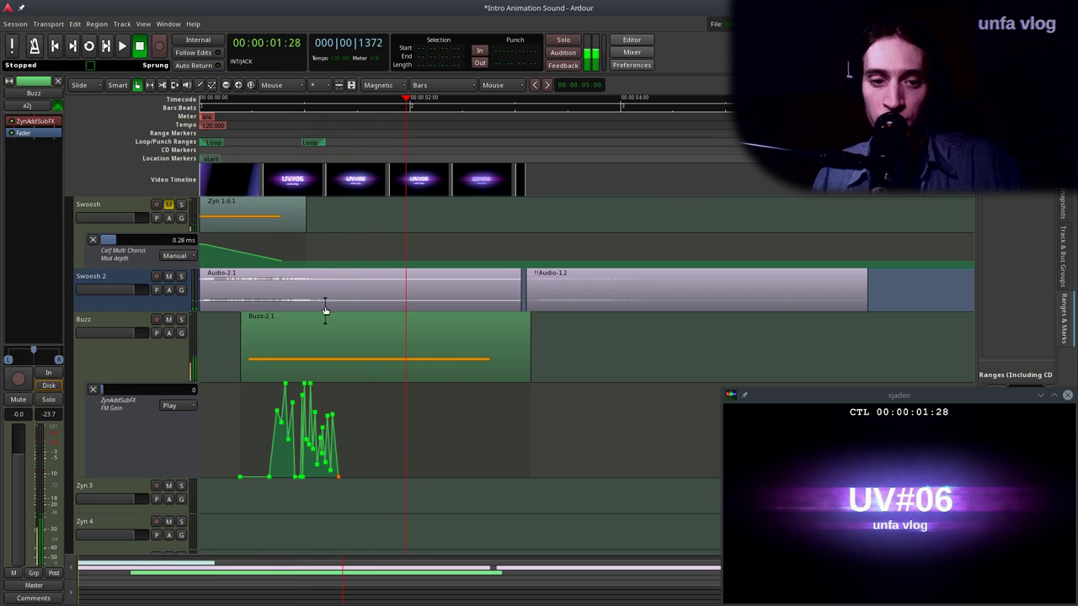
Replay the intro from the session start to check the FM Gain automation against the video.
key("Home")
key("space")
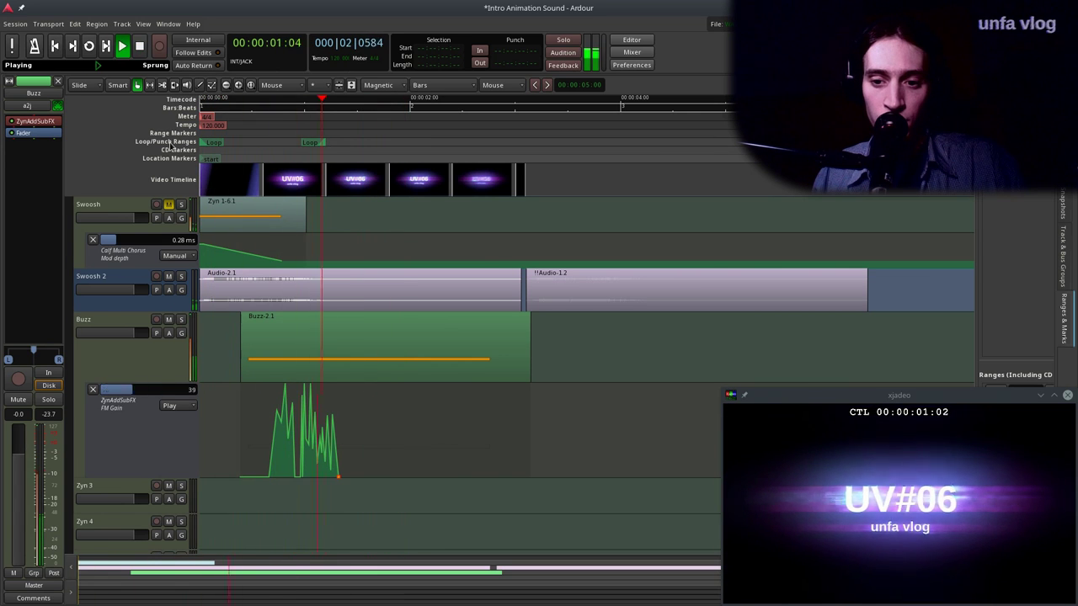
key("space")
key("equal")
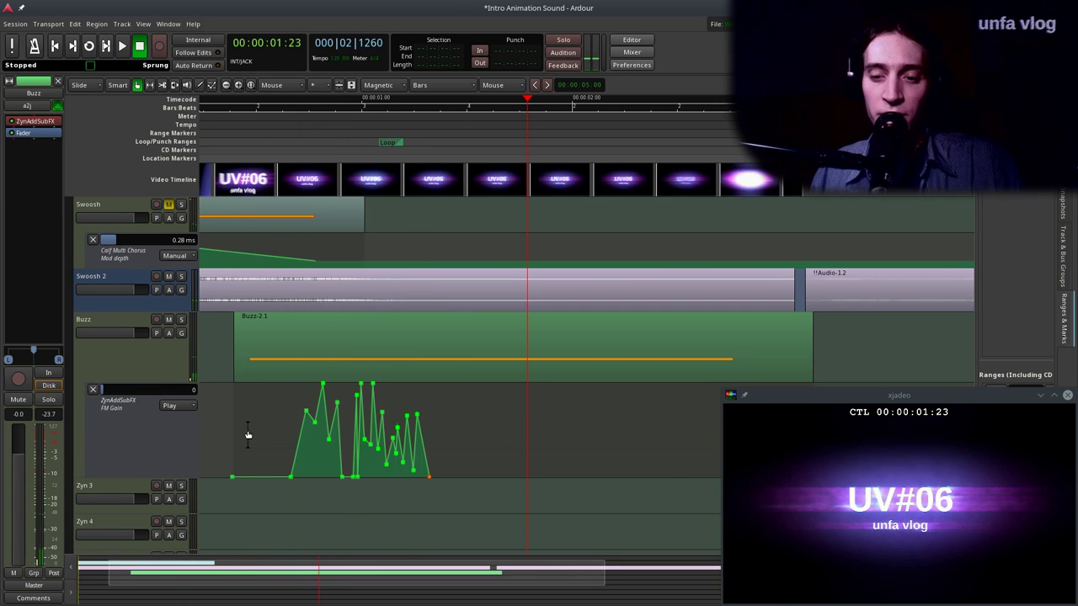
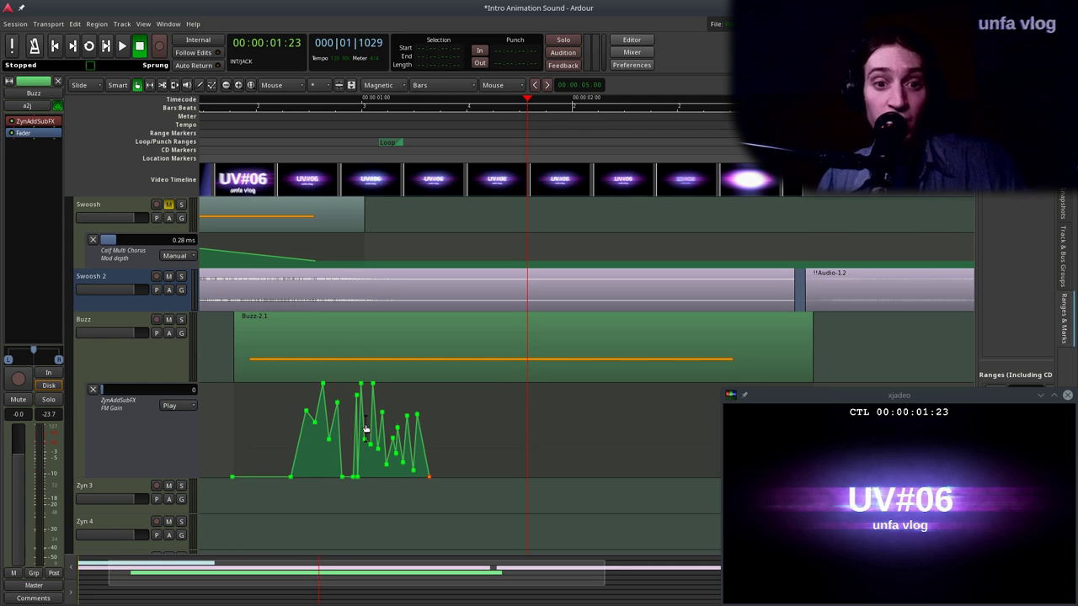
scroll(365, 429, "down", 1)
left_click_drag(296, 118, 199, 118)
key("space")
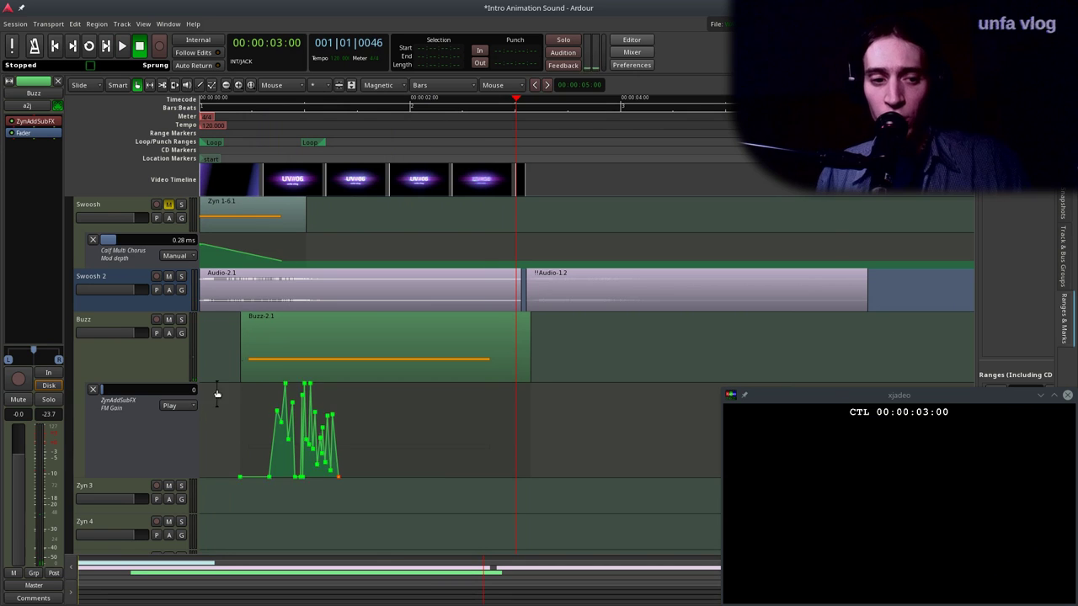
Show the ZynAddSubFX Filter Cutoff automation lane for the Buzz track.
left_click(167, 333)
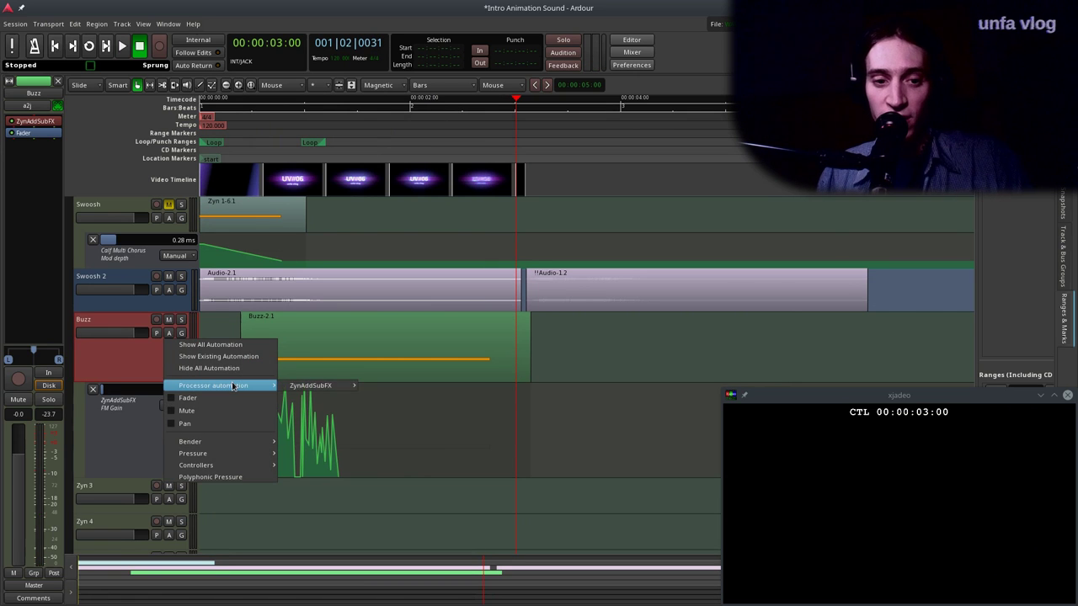
mouse_move(327, 393)
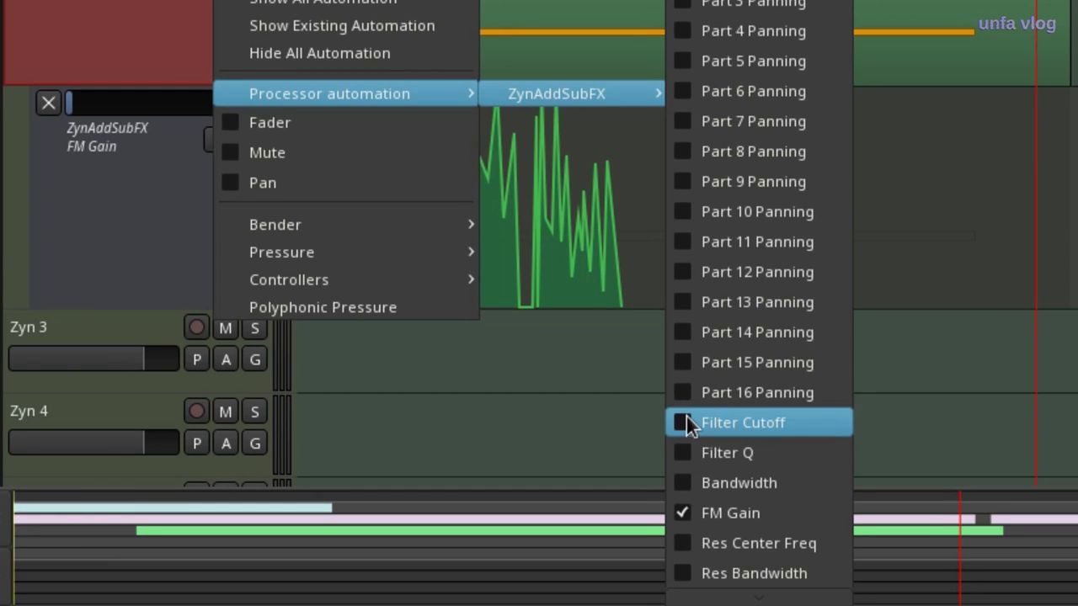
left_click(686, 422)
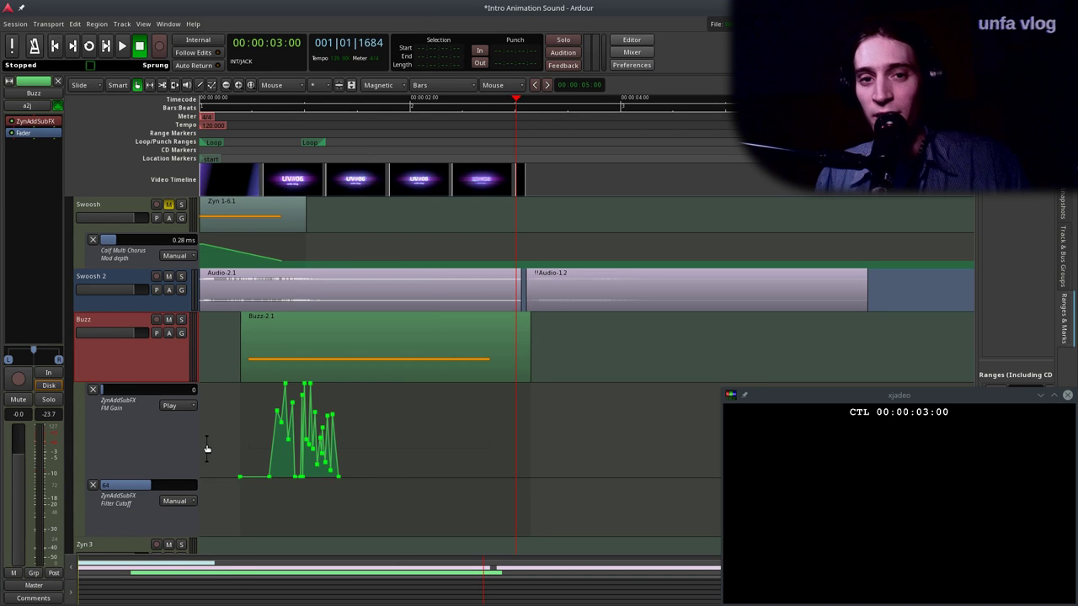
Open the Buzz instrument's ADsynth global parameters in ZynAddSubFX, examine the filter settings and return to the arrangement.
mouse_move(278, 601)
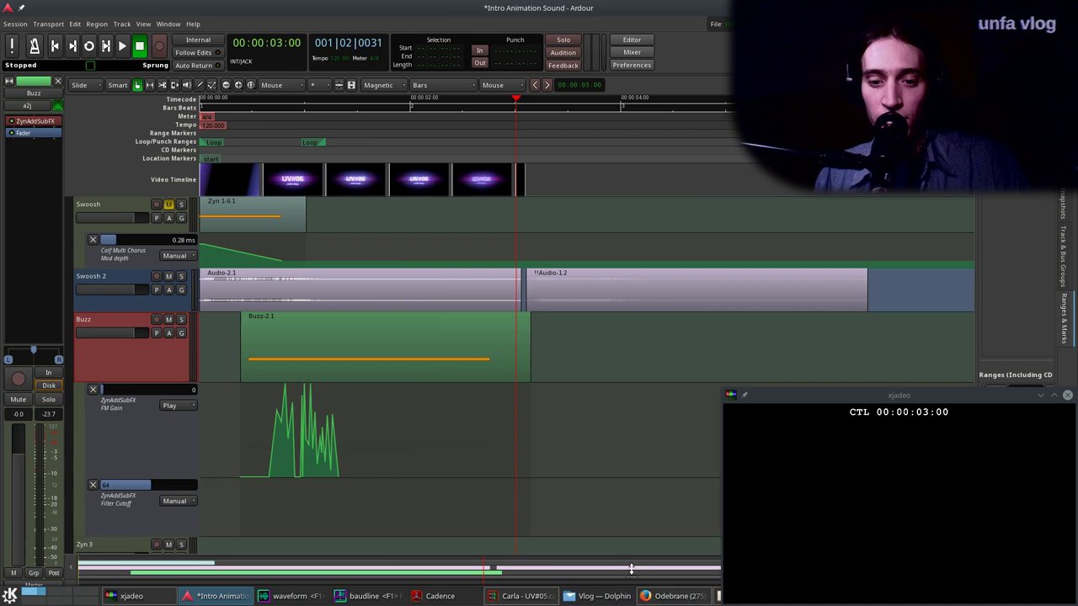
double_click(39, 123)
left_click(27, 256)
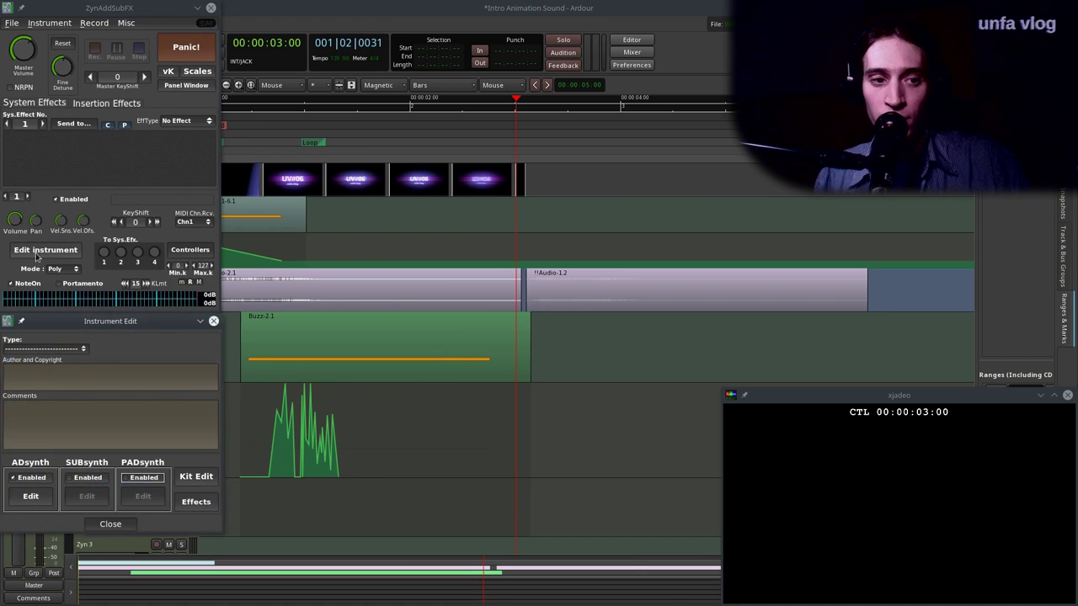
left_click(31, 497)
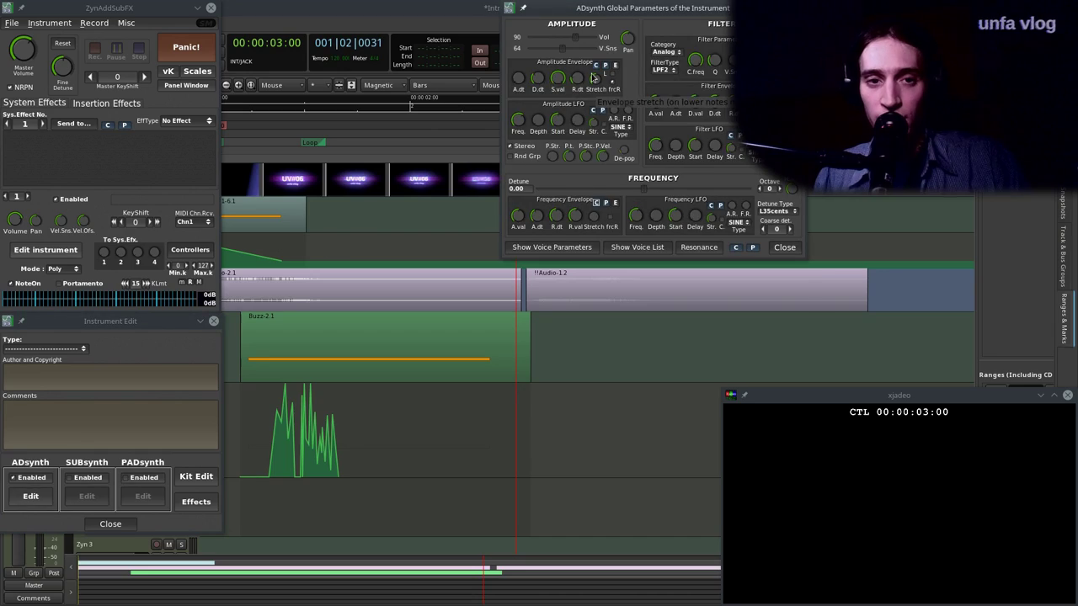
left_click_drag(600, 6, 487, 165)
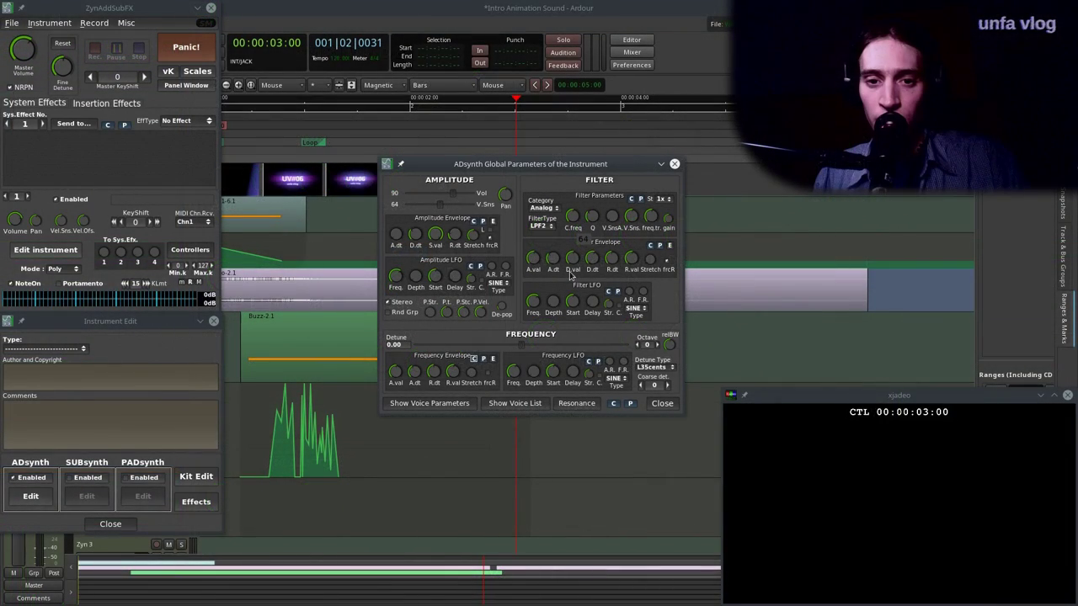
left_click(432, 7)
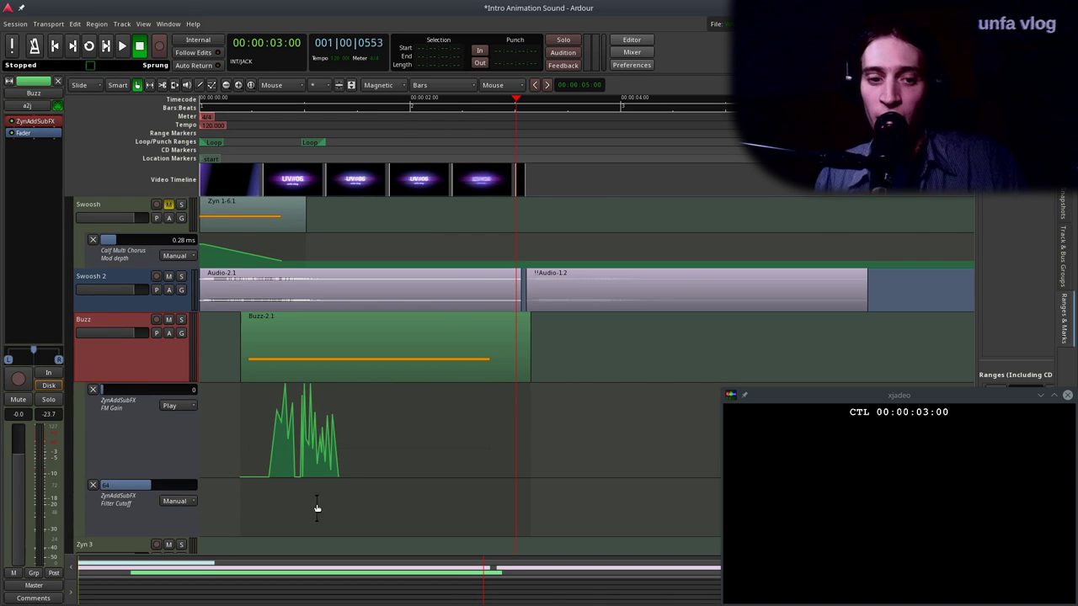
Set the Filter Cutoff lane's automation mode to Play and add a point at 127 at the Buzz region's start, undoing a stray earlier point.
left_click(187, 505)
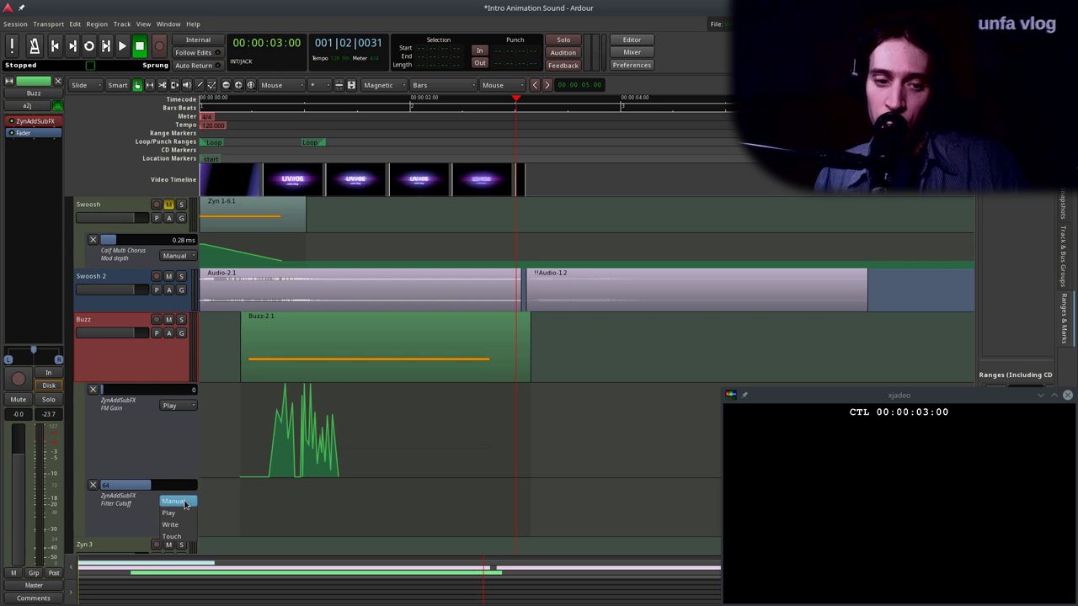
left_click(184, 514)
key("d")
left_click_drag(250, 497, 248, 473)
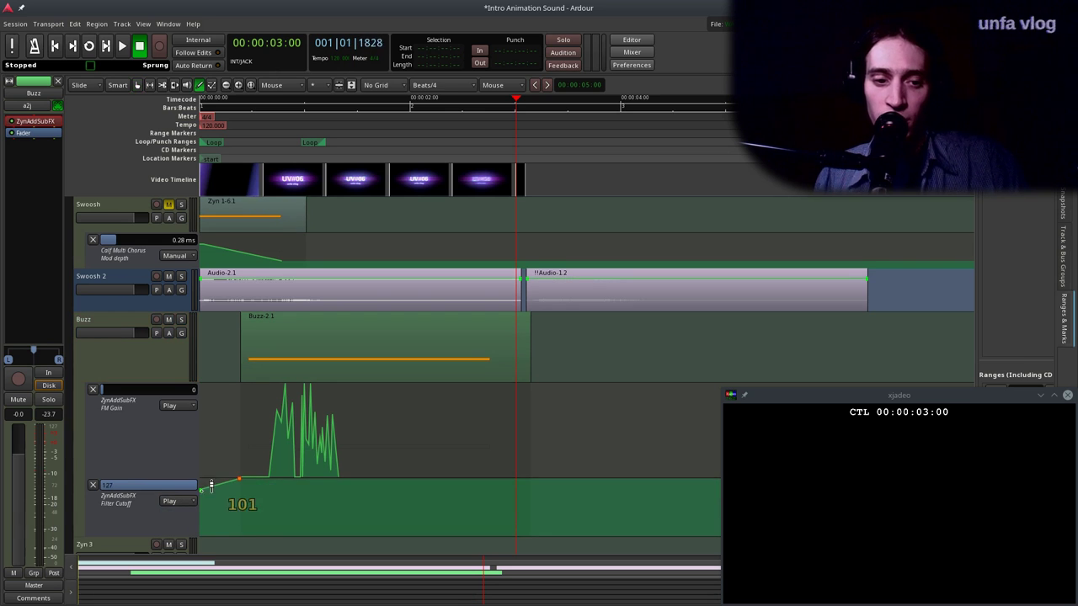
key("ctrl+z")
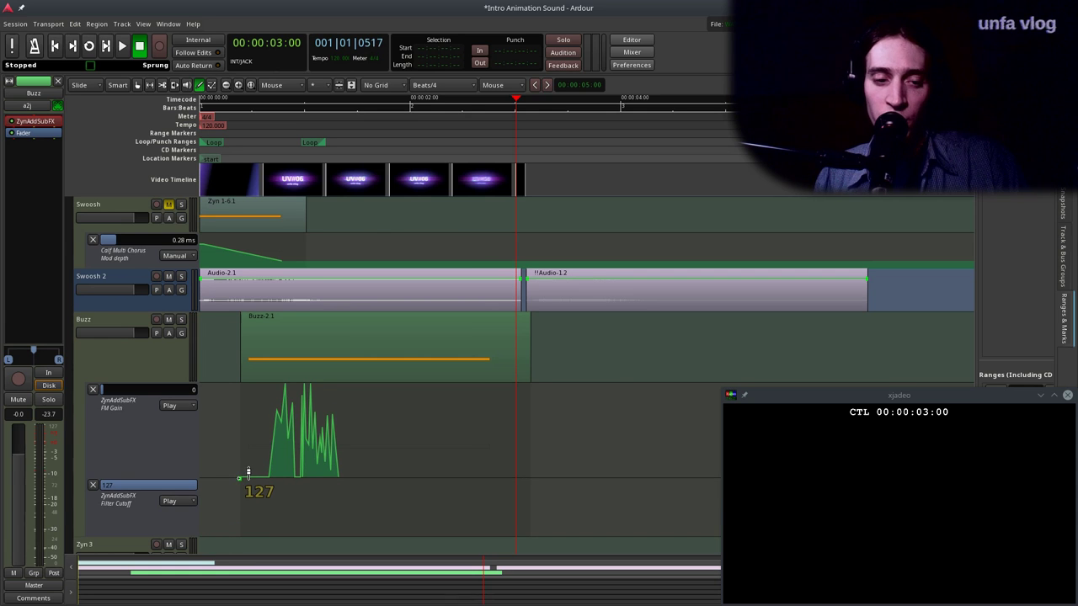
Start the Buzz track's Filter Cutoff automation at 0 near the region's beginning and ramp it up to 123.
mouse_move(293, 491)
left_mouse_down()
mouse_move(303, 505)
mouse_move(280, 473)
mouse_move(249, 486)
left_mouse_up()
scroll(253, 497, "down", 2)
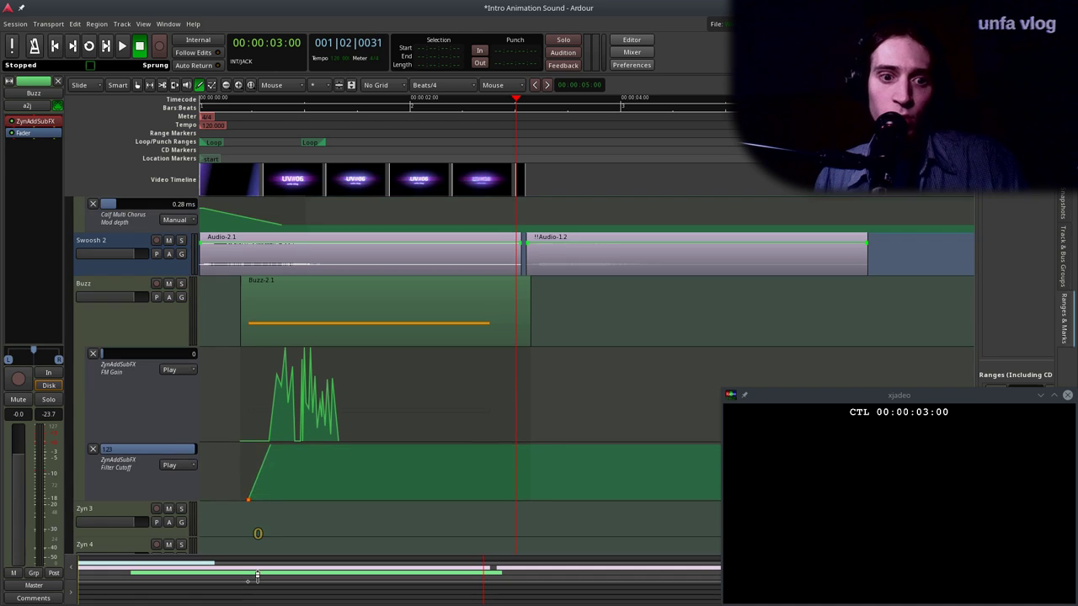
left_click_drag(257, 414, 254, 482)
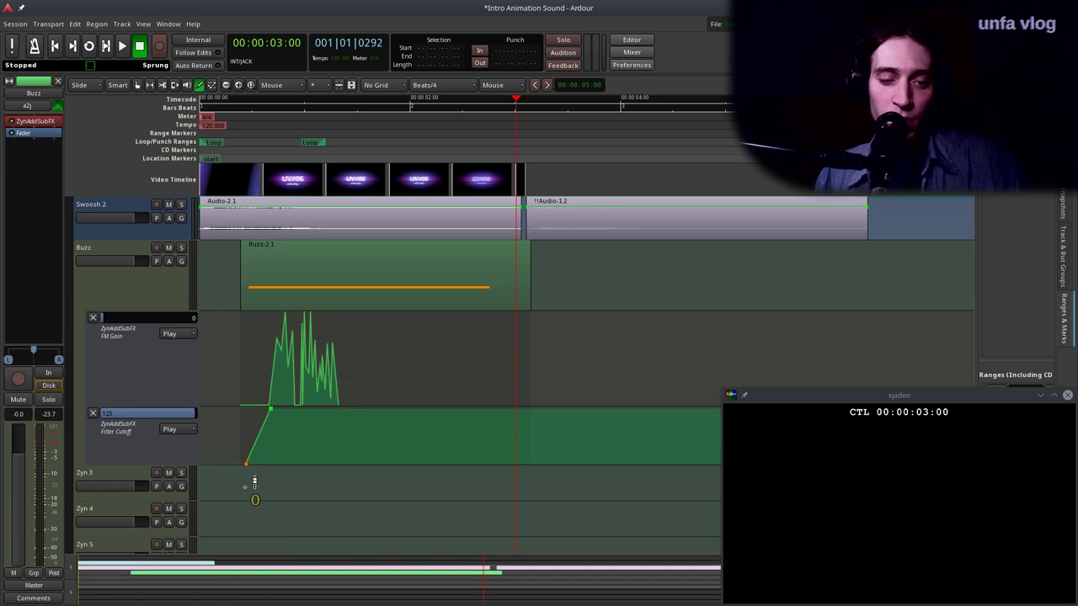
Add Filter Cutoff points forming sharp peaks and dips up to about 1.3 s, then a gradual rise to 67 near 2.7 s.
left_click(296, 411)
left_click_drag(296, 411, 350, 453)
left_click(288, 414)
left_click(298, 452)
left_click(315, 418)
left_click(330, 407)
left_click(337, 421)
left_click_drag(508, 438, 421, 451)
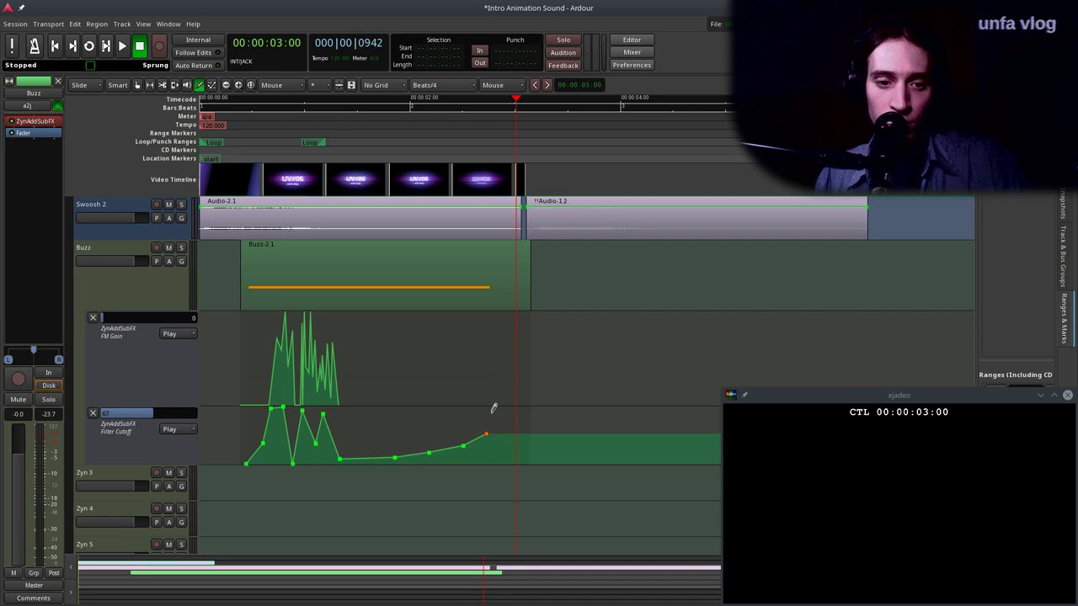
Play the session from the start, then steepen the final Filter Cutoff rise and raise its last point to 92.
left_click_drag(368, 99, 199, 160)
key("space")
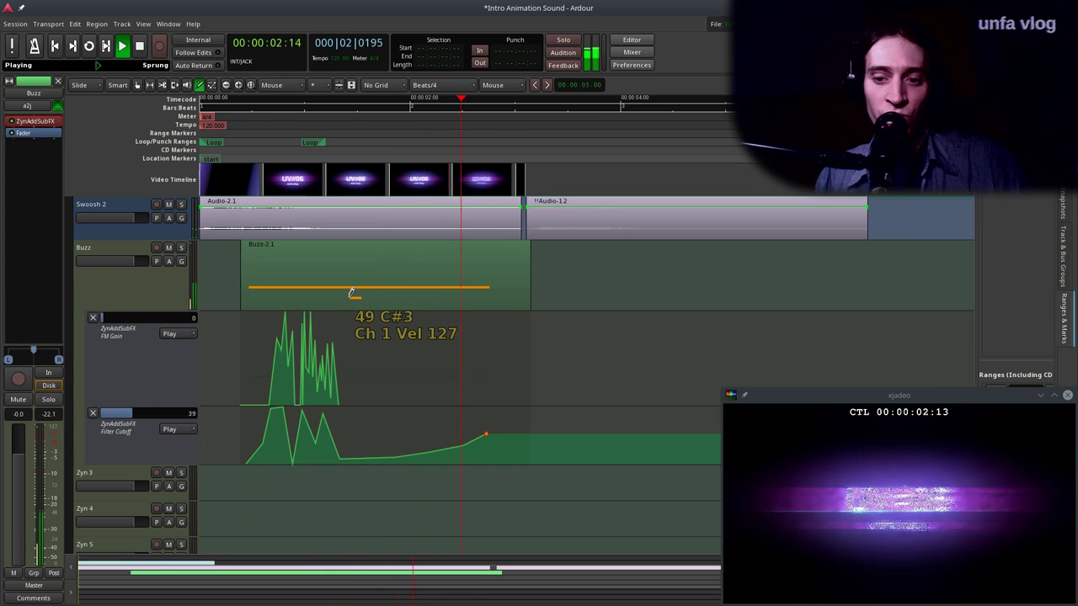
key("space")
left_click_drag(496, 429, 493, 421)
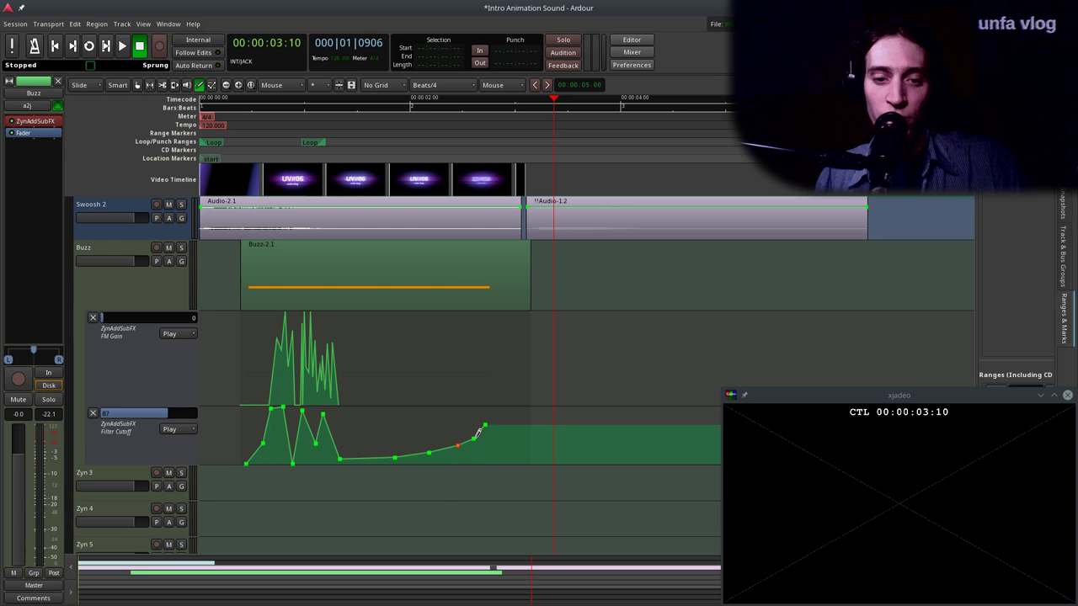
left_click_drag(495, 417, 493, 414)
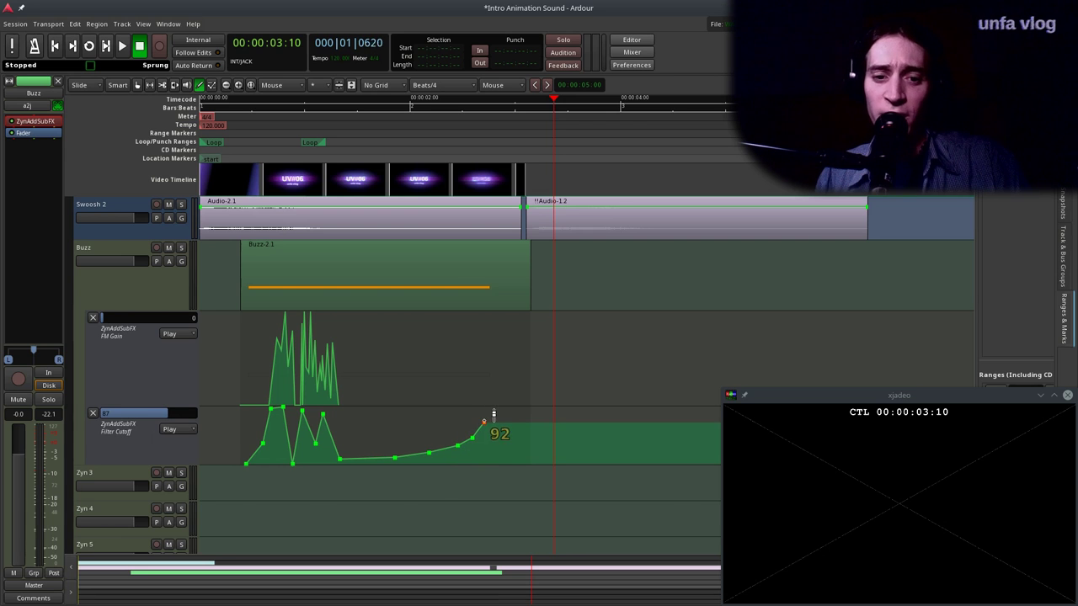
Play the session from the start to hear the steeper cutoff rise, then return the playhead to the beginning.
key("Home")
key("space")
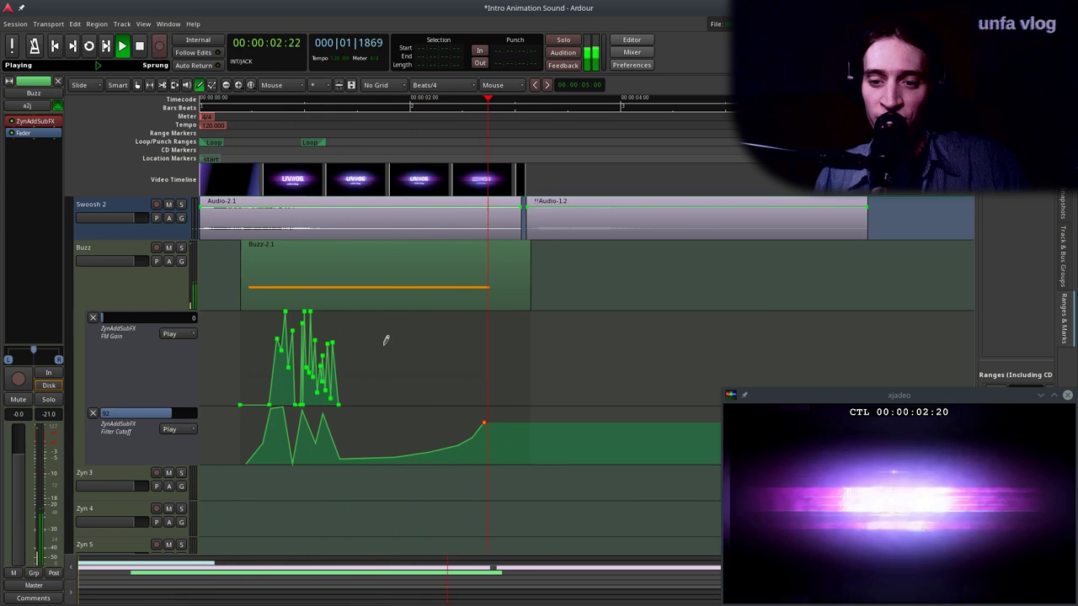
key("space")
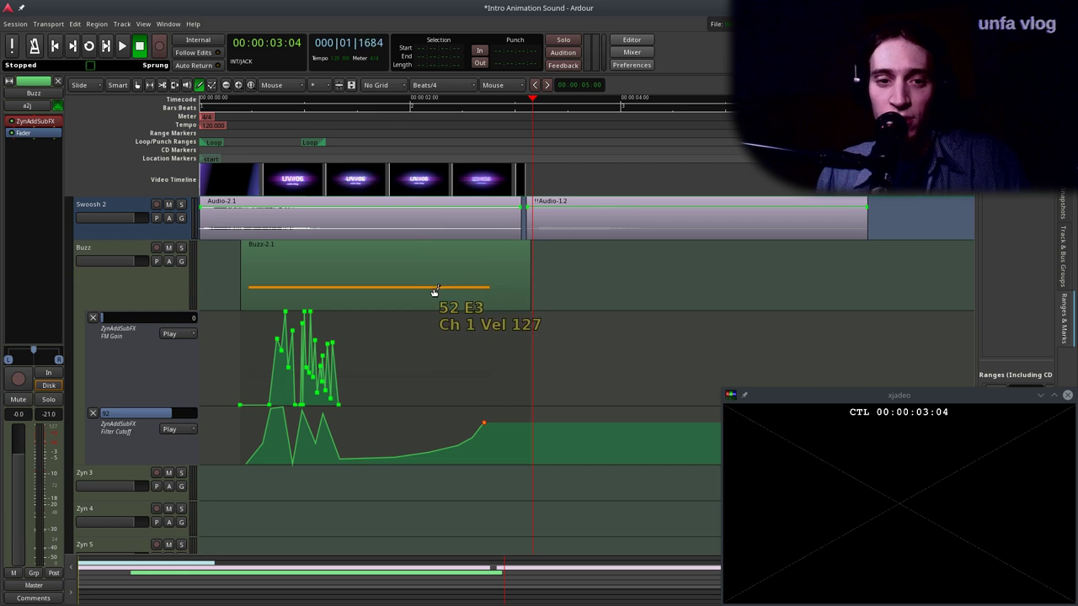
left_click_drag(321, 111, 199, 115)
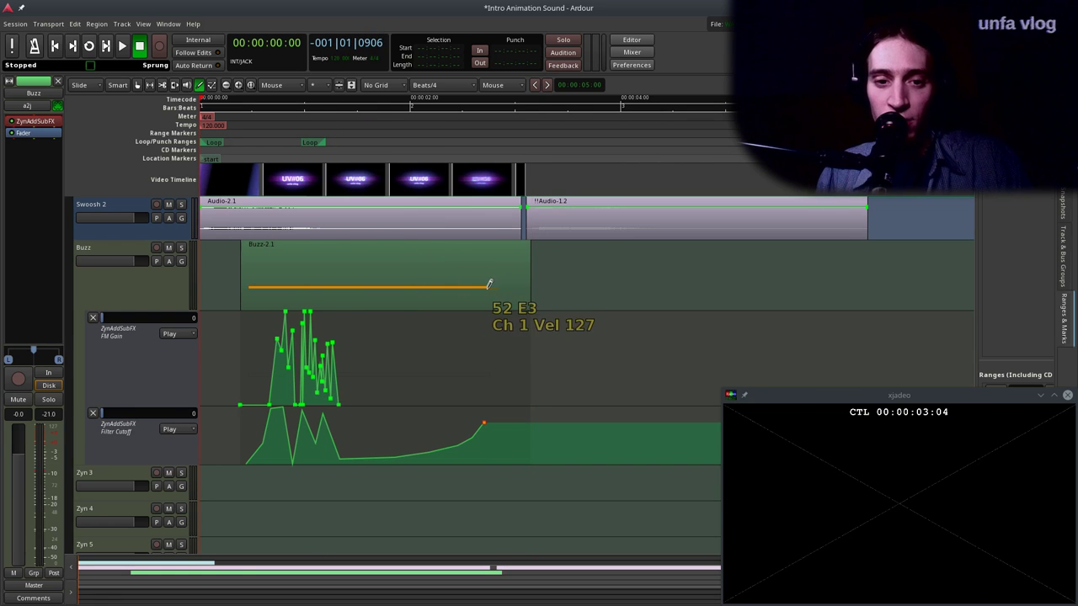
Shorten the Buzz E3 note to end at 00:00:01:14 and draw a second E3 note from about 2.3 s to 2.7 s.
left_click_drag(482, 288, 336, 303)
left_click_drag(265, 143, 356, 145)
left_click_drag(343, 289, 348, 289)
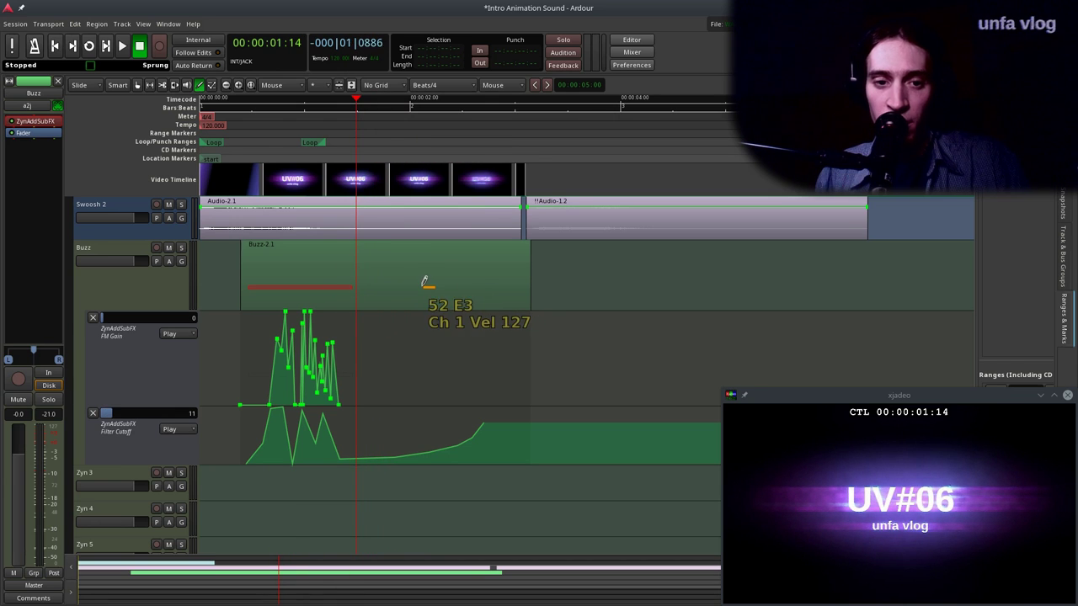
mouse_move(439, 286)
left_mouse_down()
mouse_move(500, 283)
mouse_move(482, 285)
left_mouse_up()
Play back the two Buzz notes, then extend the second E3 note to end at 00:00:02:22.
left_click_drag(256, 140, 231, 139)
key("space")
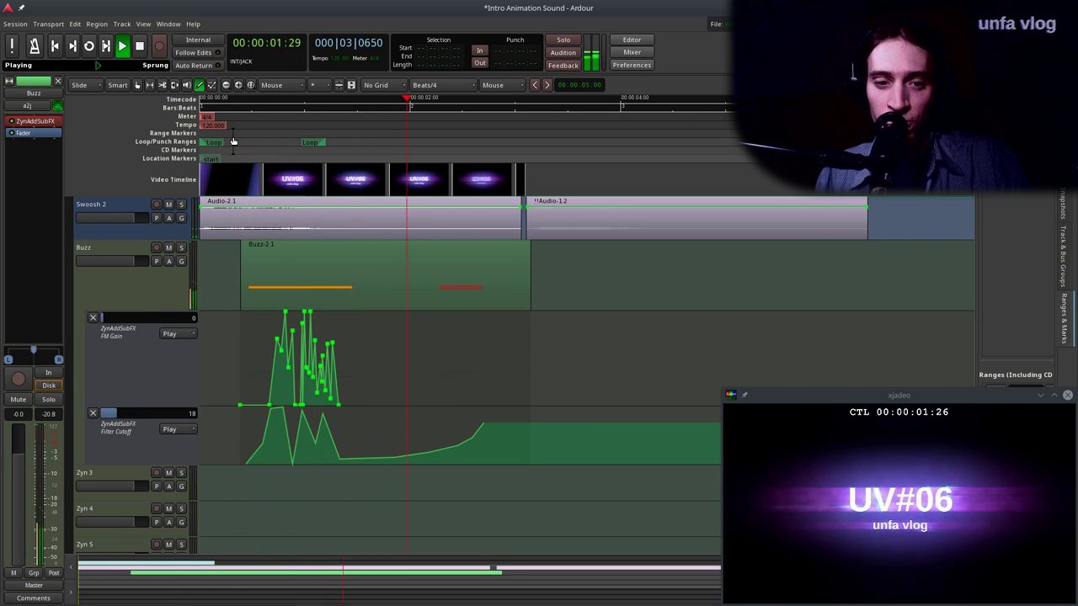
key("space")
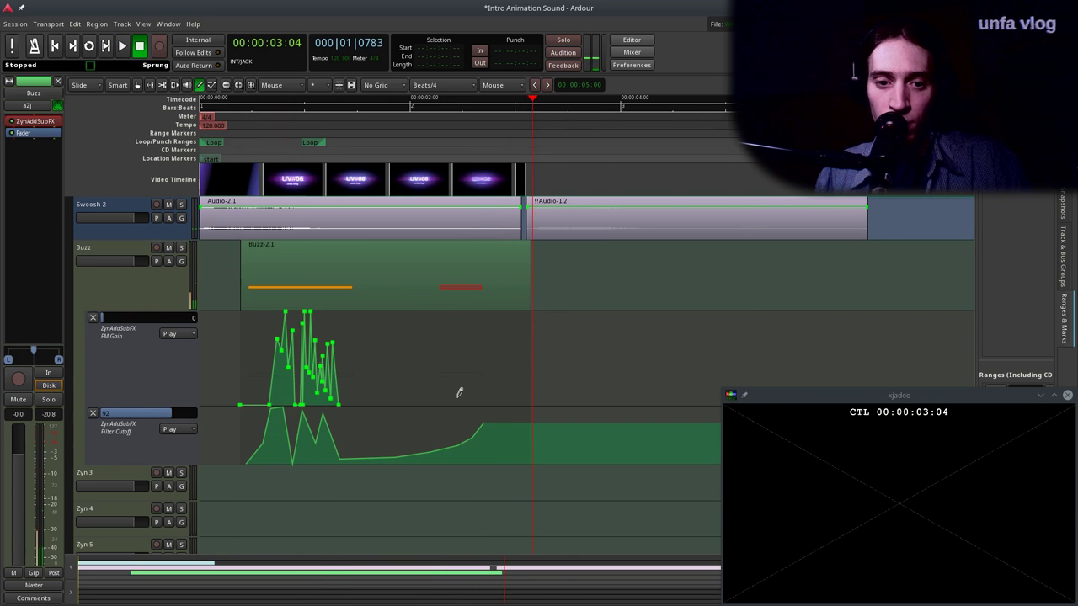
scroll(458, 390, "up", 2)
left_click_drag(485, 137, 588, 145)
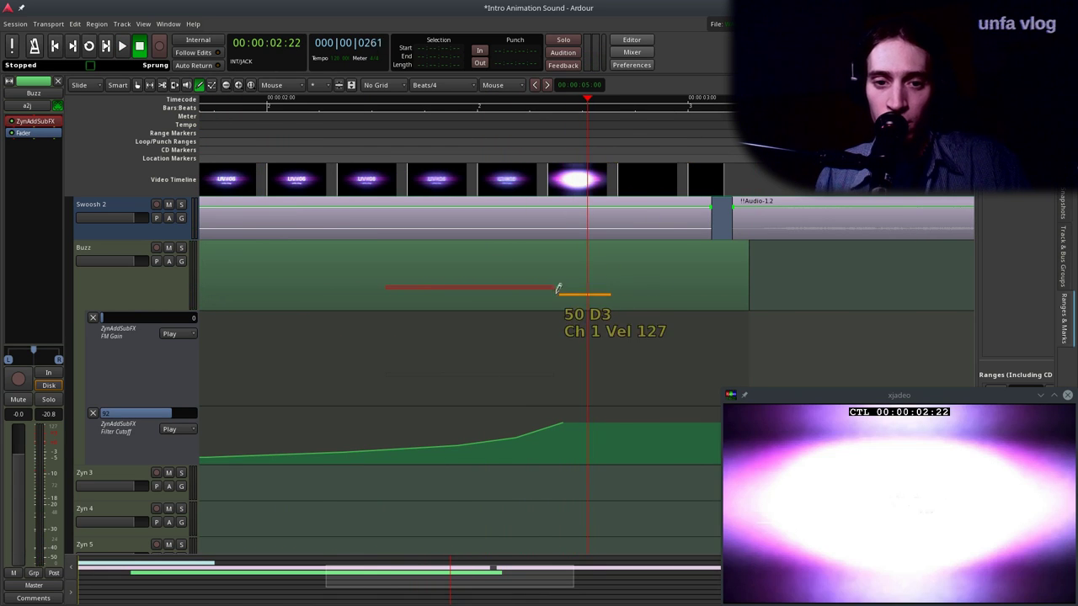
left_click_drag(548, 288, 587, 287)
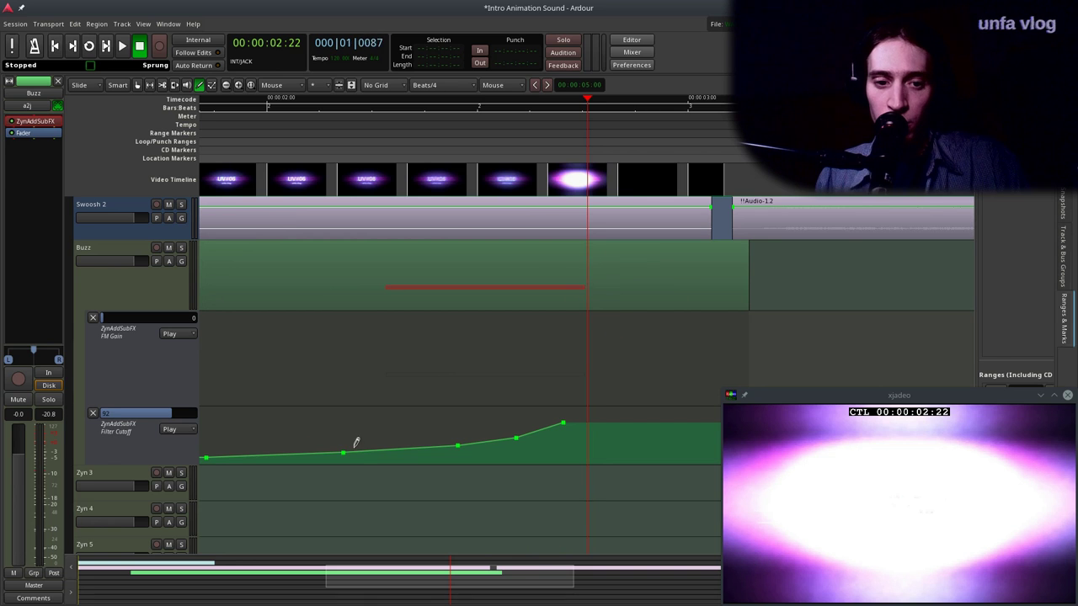
Reshape the Filter Cutoff curve to stay at 0 between the notes and rise exponentially under the second note.
left_click_drag(354, 446, 391, 468)
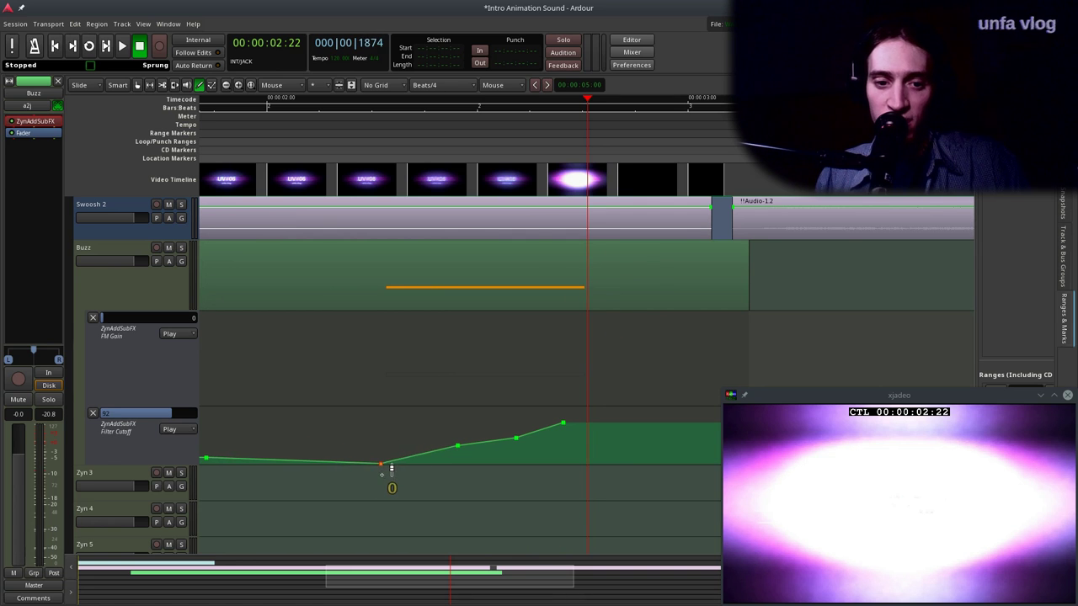
left_click_drag(469, 437, 462, 449)
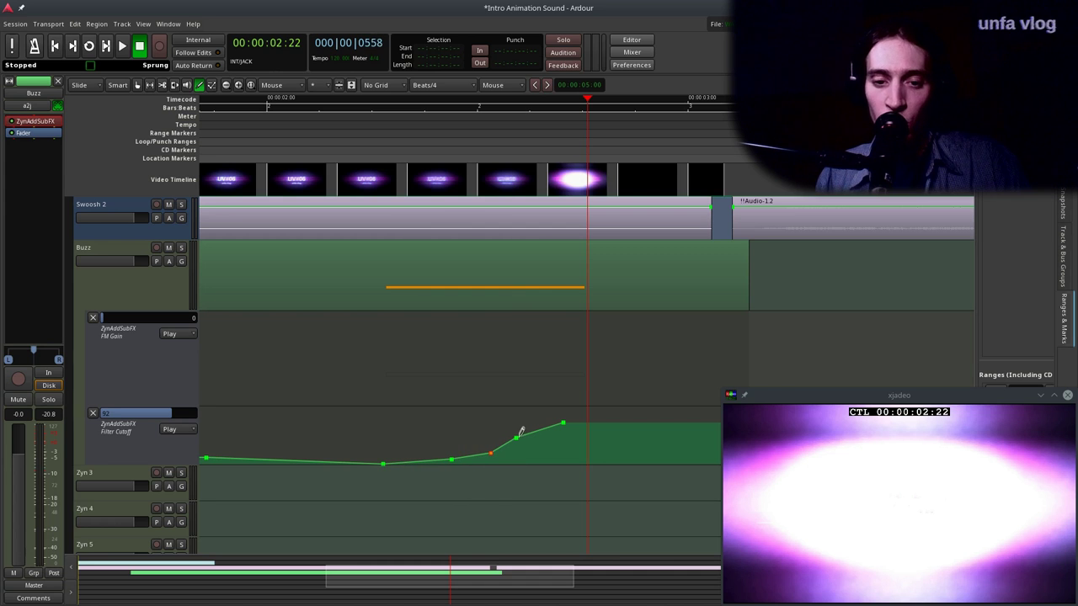
left_click_drag(523, 433, 534, 438)
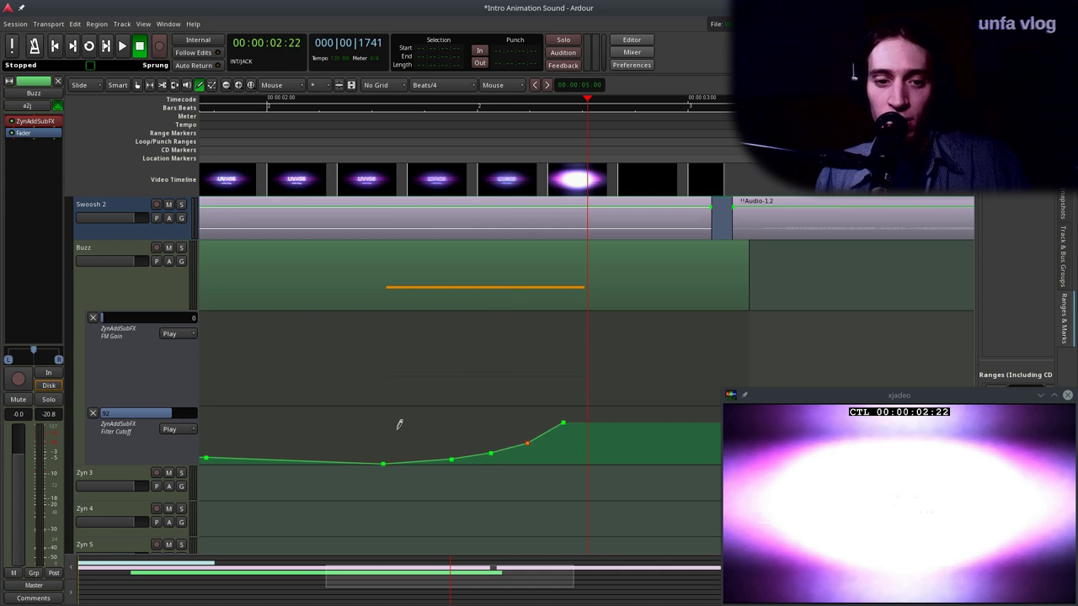
scroll(395, 419, "down", 1)
left_click_drag(313, 453, 289, 469)
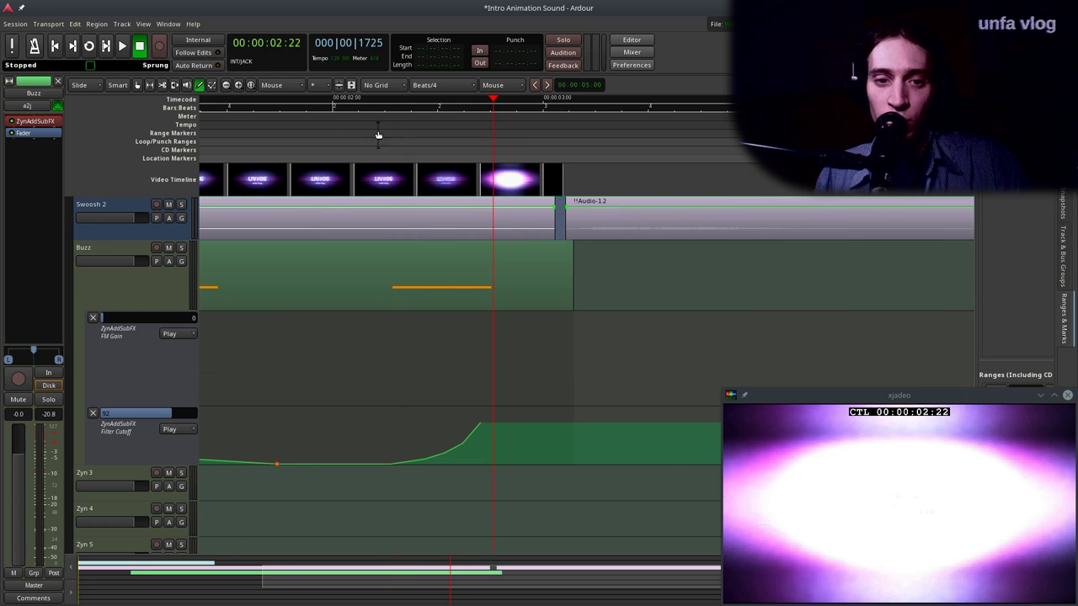
Play the closing section with the second Buzz note twice to check the new cutoff rise.
left_click(312, 146)
key("space")
key("space")
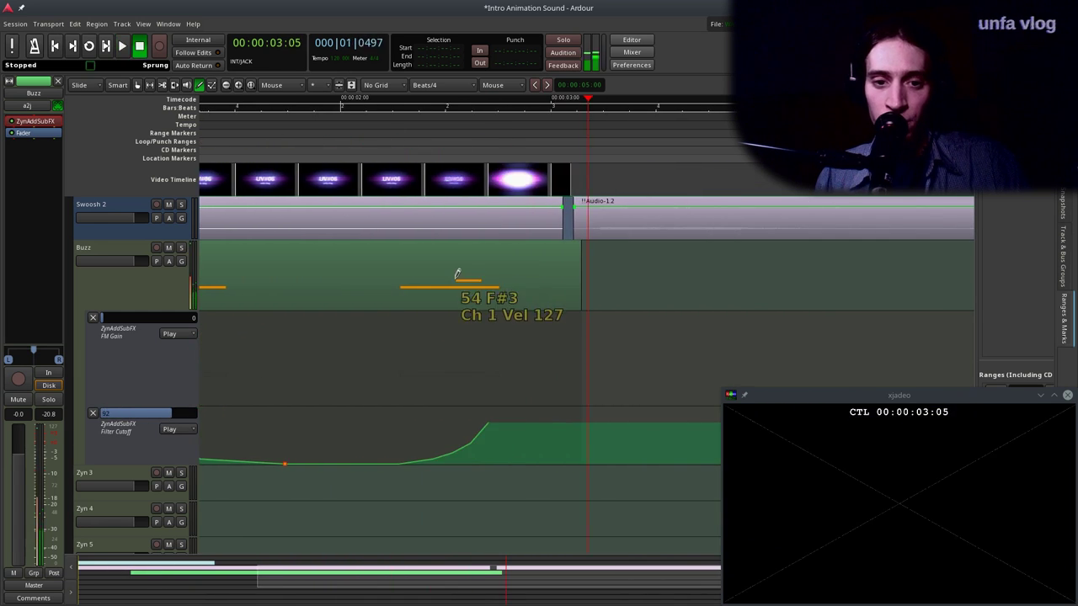
left_click(365, 139)
key("space")
key("space")
scroll(445, 385, "down", 1)
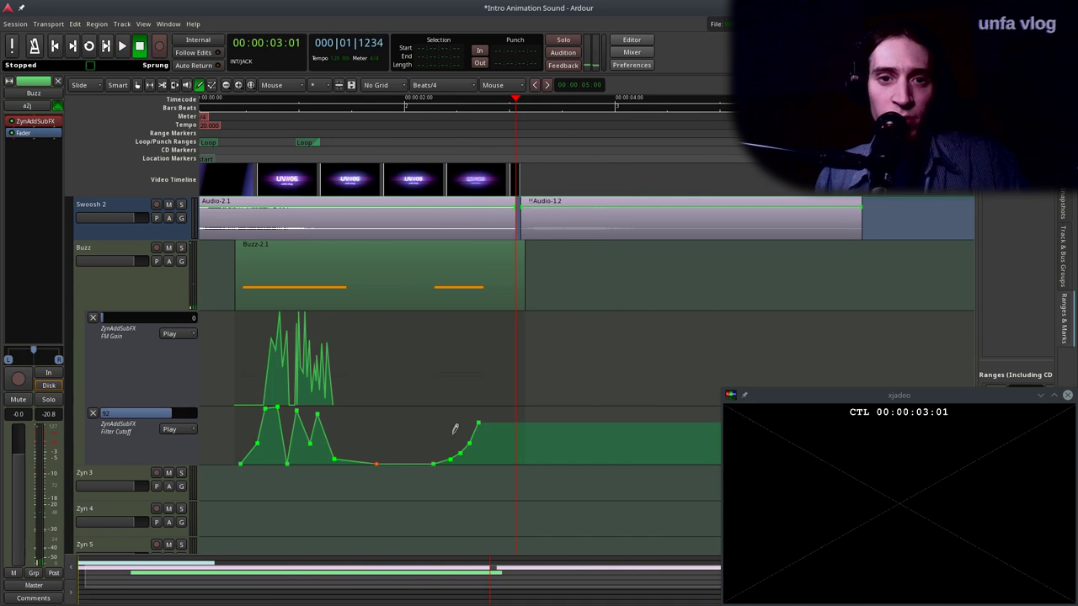
scroll(444, 377, "left", 1)
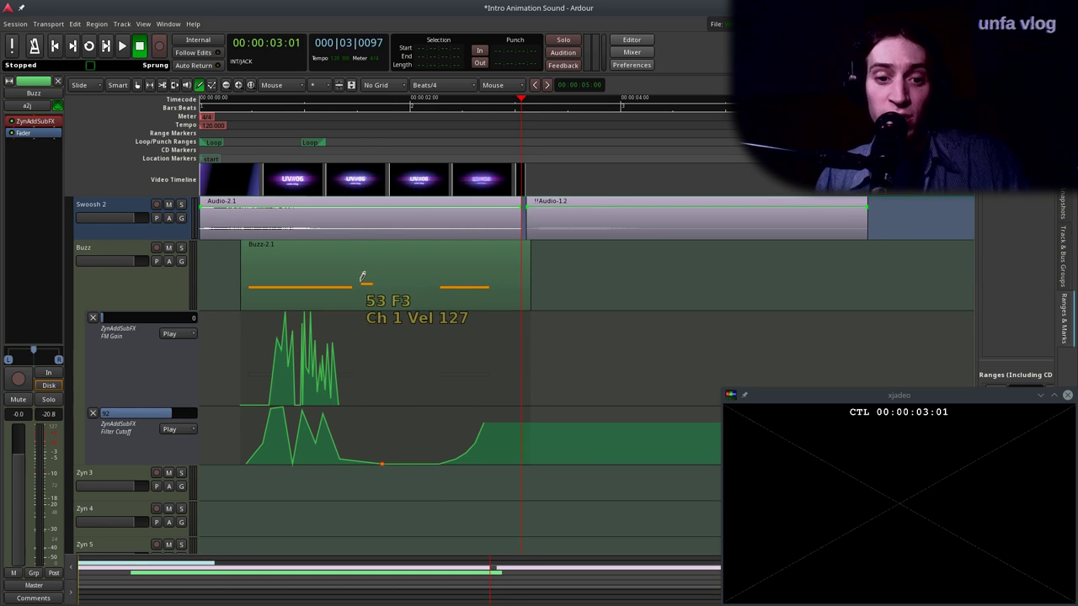
Play the whole animation from the beginning to hear both Buzz notes together with the video.
key("Home")
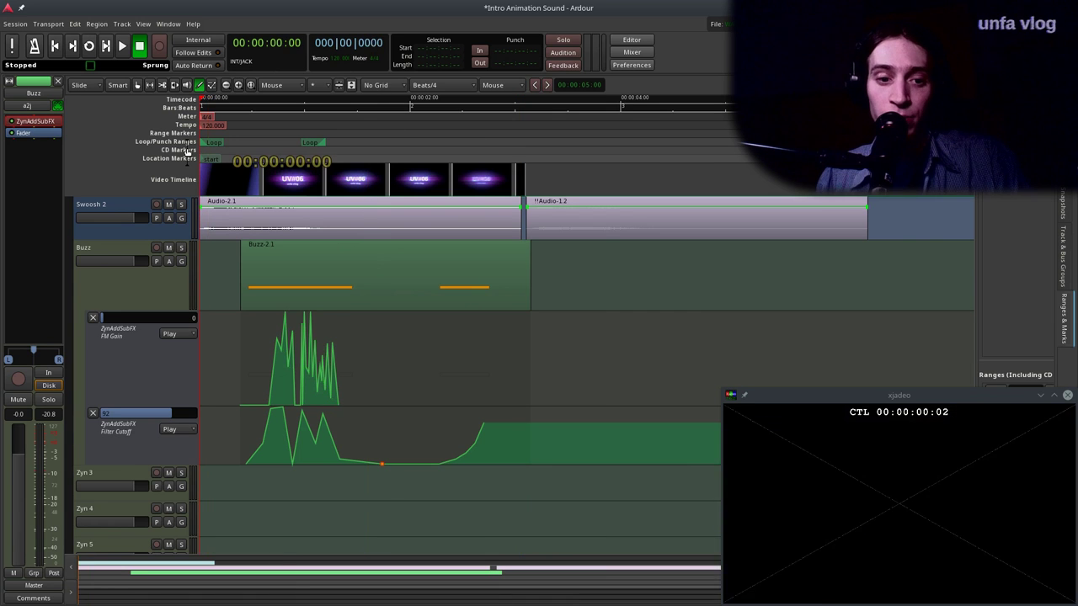
key("space")
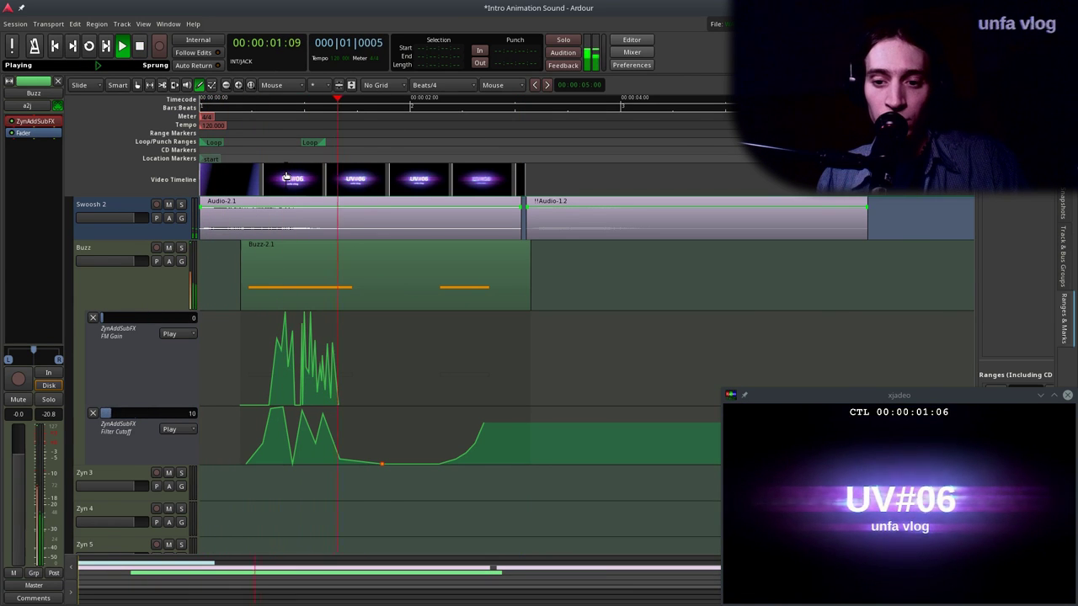
key("space")
Bring up the Buzz synth's ADsynth global parameters and set the filter resonance (Q) to 69.
mouse_move(384, 604)
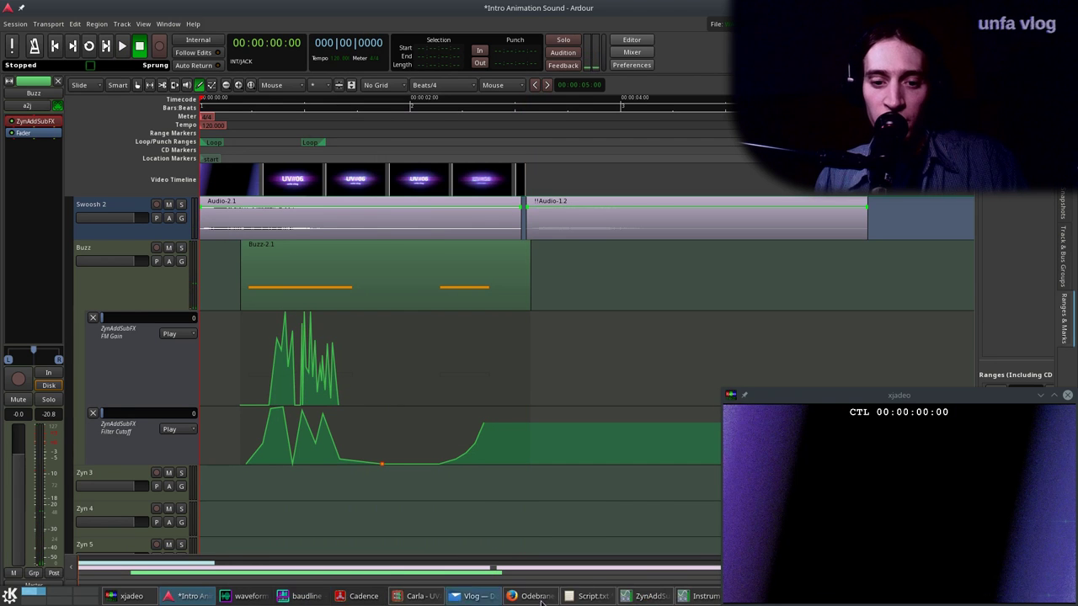
left_click(695, 596)
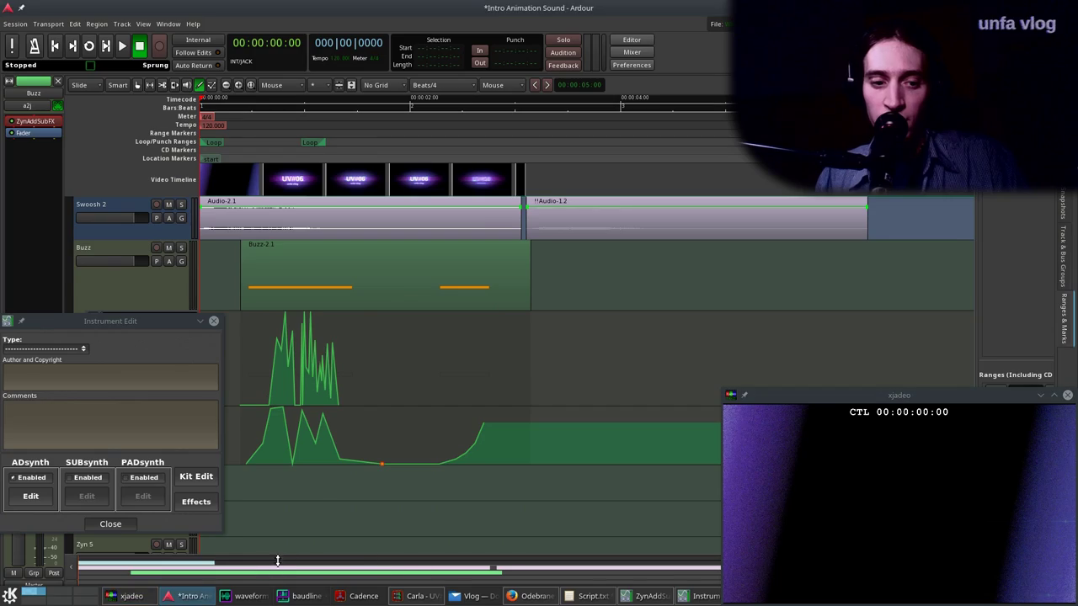
key("alt+Tab")
key("alt+Tab")
key("alt+Tab")
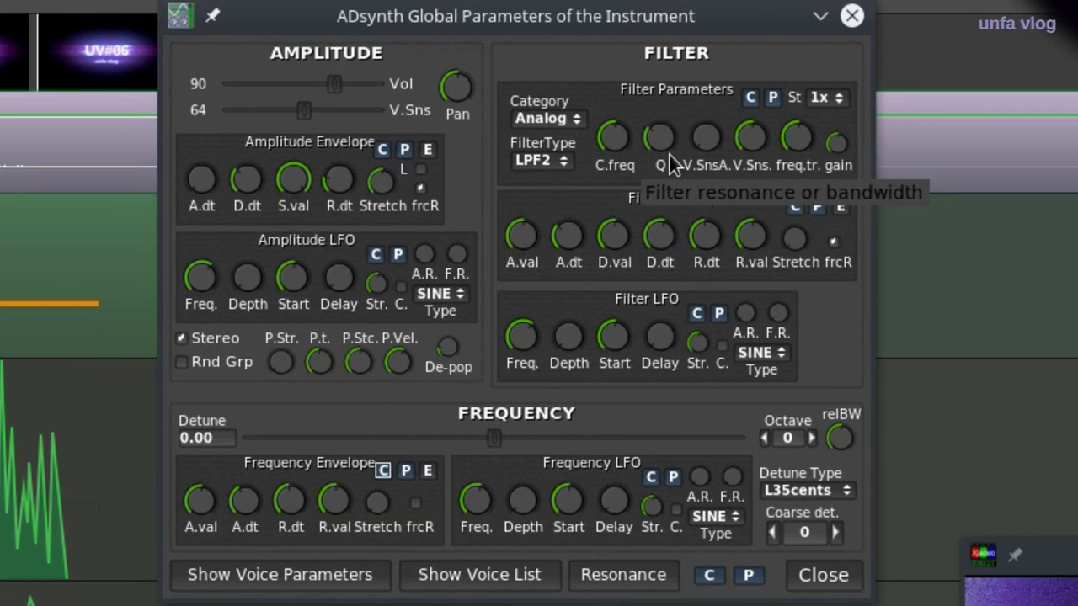
left_click_drag(672, 148, 662, 85)
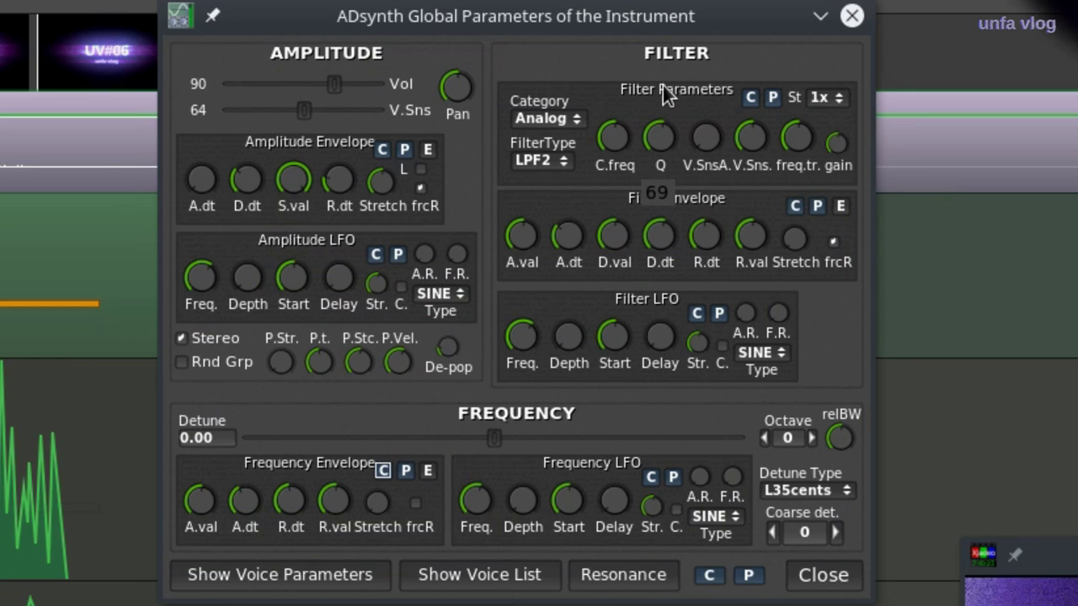
Play the session repeatedly in Ardour to hear the Buzz sound with the changed filter resonance.
key("alt+Tab")
key("space")
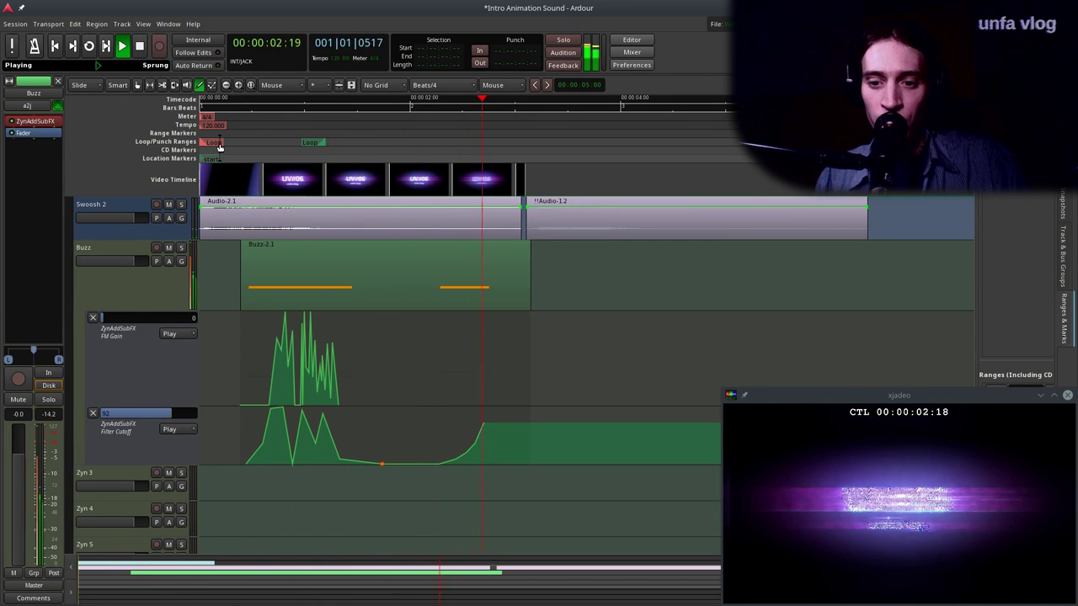
key("space")
key("alt+Tab")
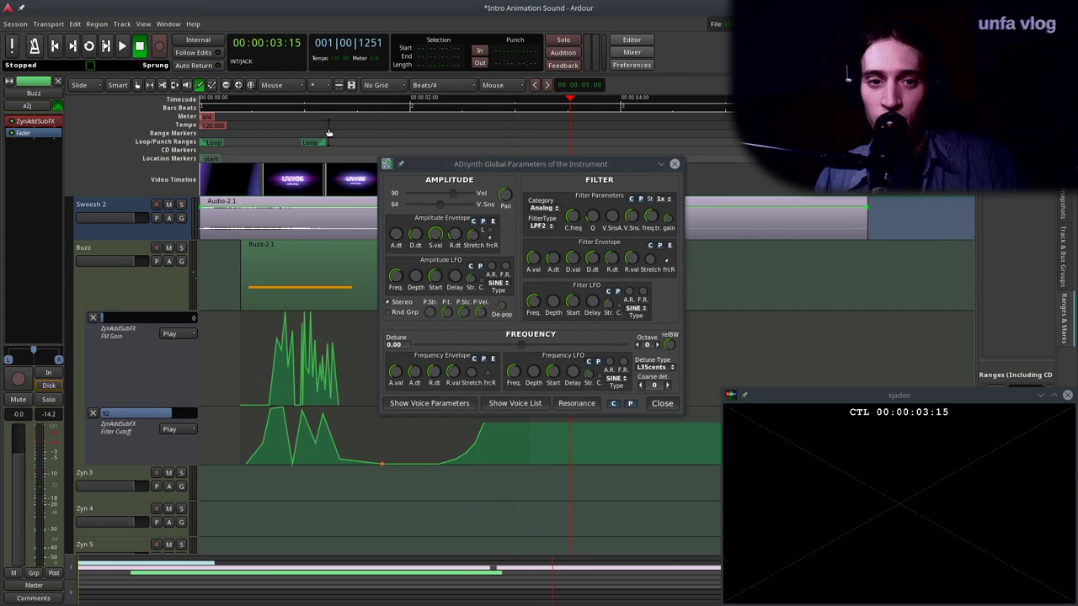
key("alt+Tab")
key("Home")
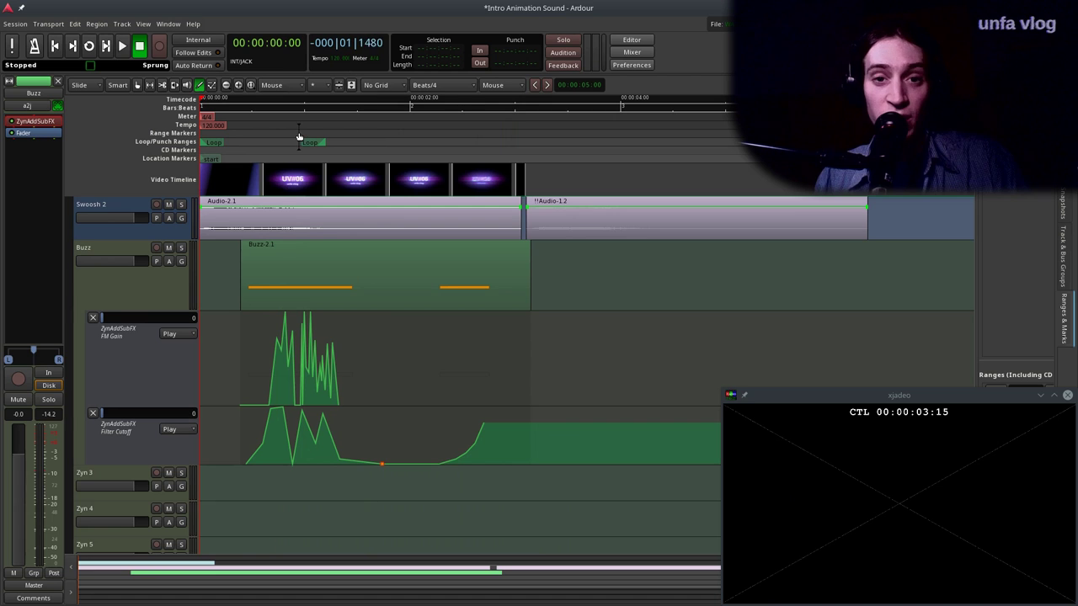
key("space")
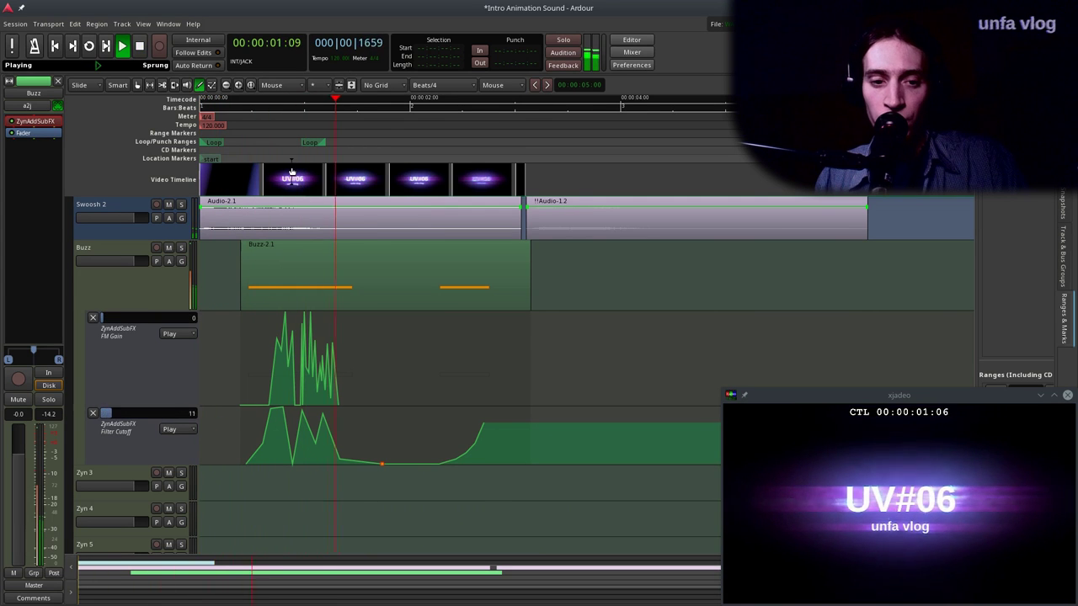
key("space")
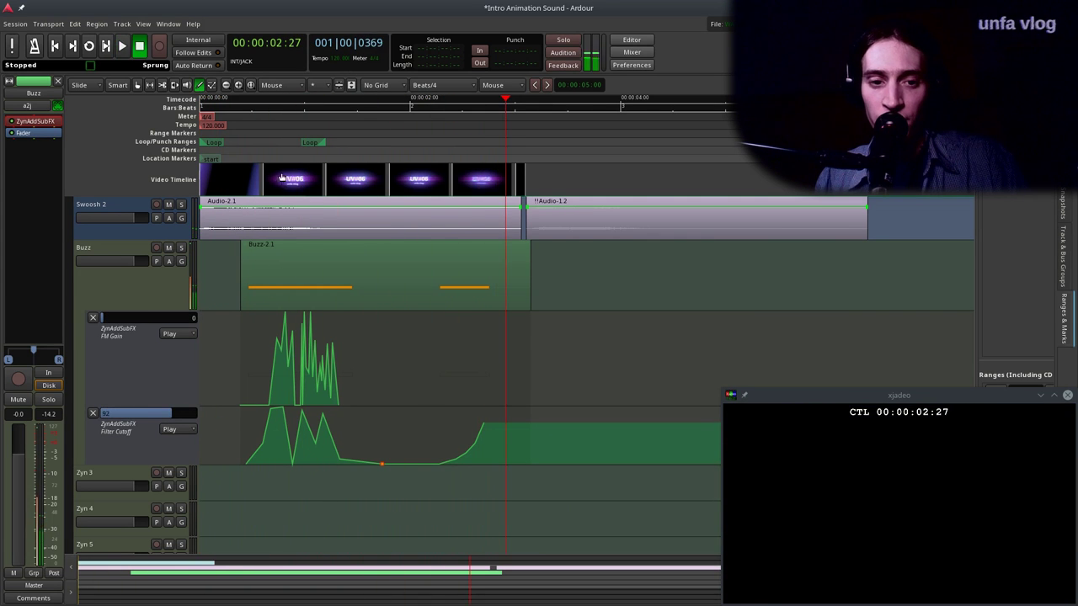
key("Home")
key("space")
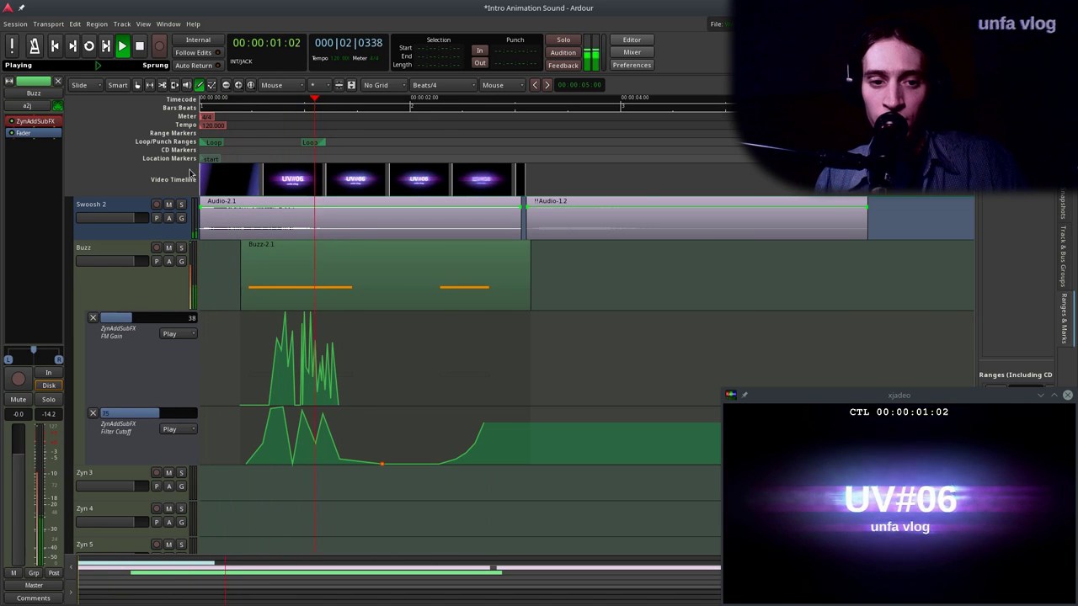
key("space")
Raise the first cluster of FM Gain automation points on the Buzz track, bringing its outer peaks to the maximum.
scroll(235, 362, "up", 2)
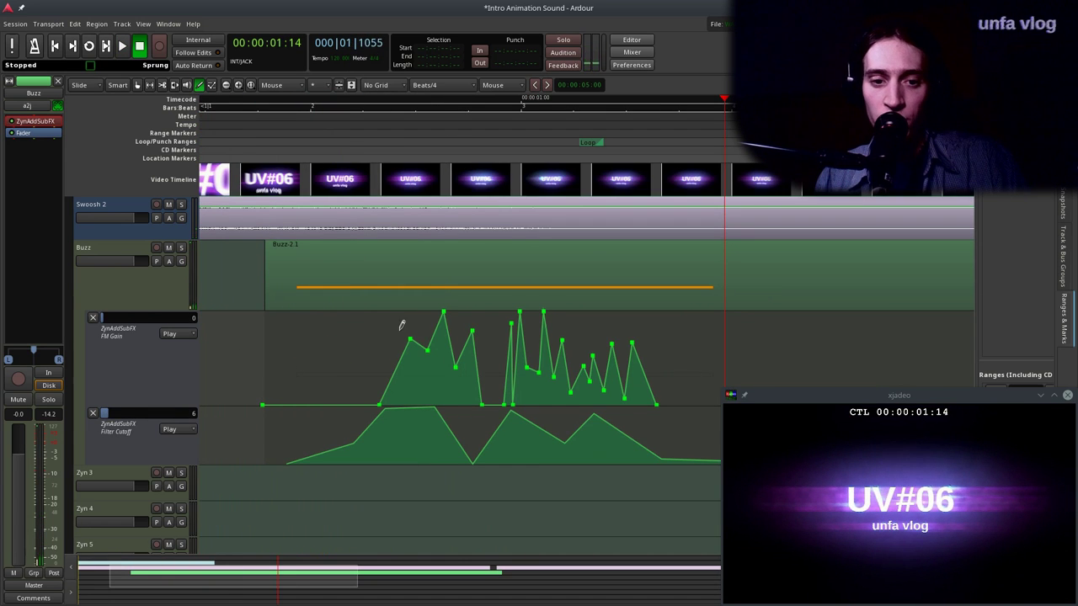
left_click_drag(419, 333, 412, 310)
left_click_drag(426, 345, 422, 325)
left_click_drag(456, 363, 491, 321)
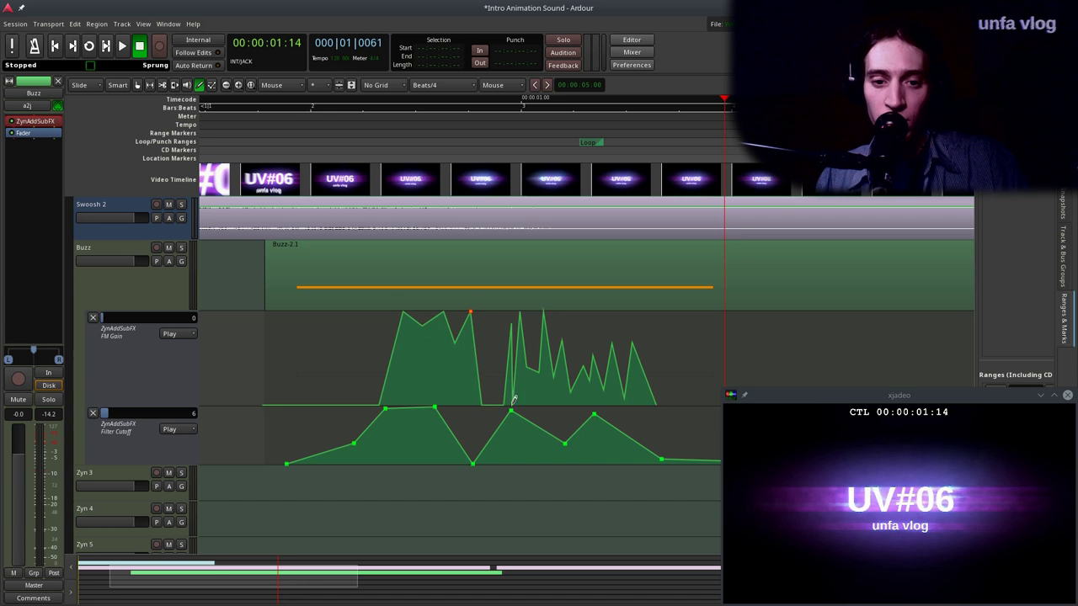
Raise the second cluster of FM Gain automation points on the Buzz track, bringing most peaks to the maximum and starting its rise earlier.
left_click_drag(515, 400, 507, 296)
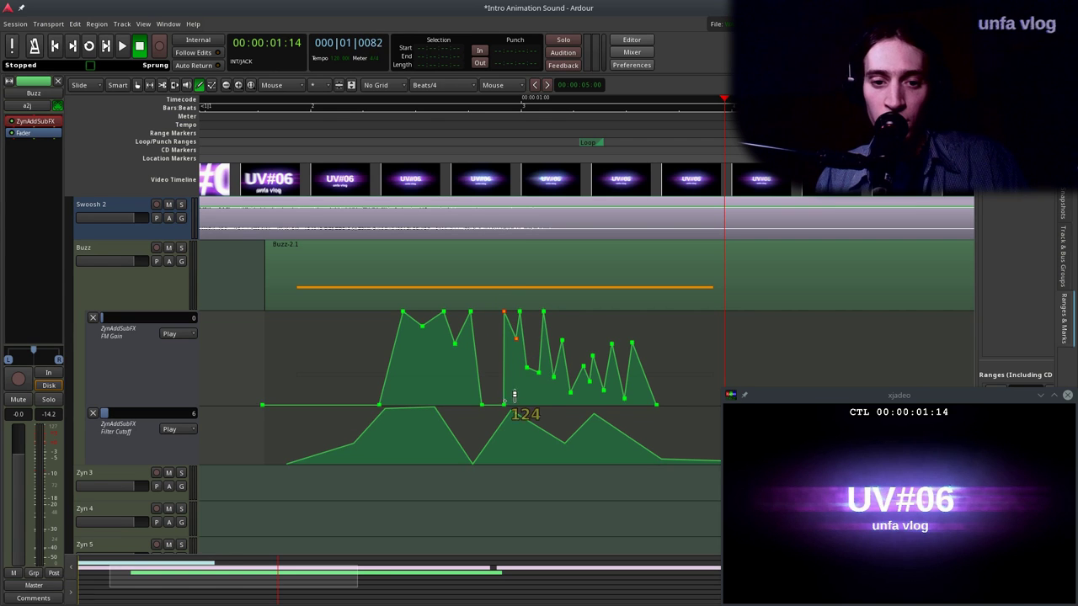
left_click_drag(514, 397, 494, 396)
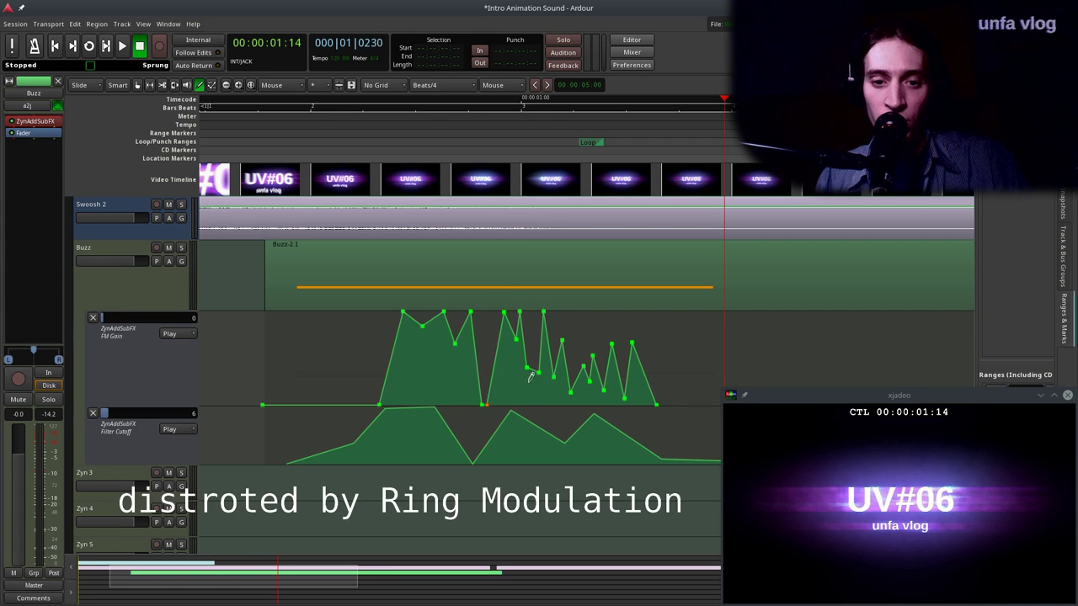
left_click_drag(536, 362, 537, 313)
left_click_drag(548, 368, 542, 334)
left_click_drag(563, 370, 579, 301)
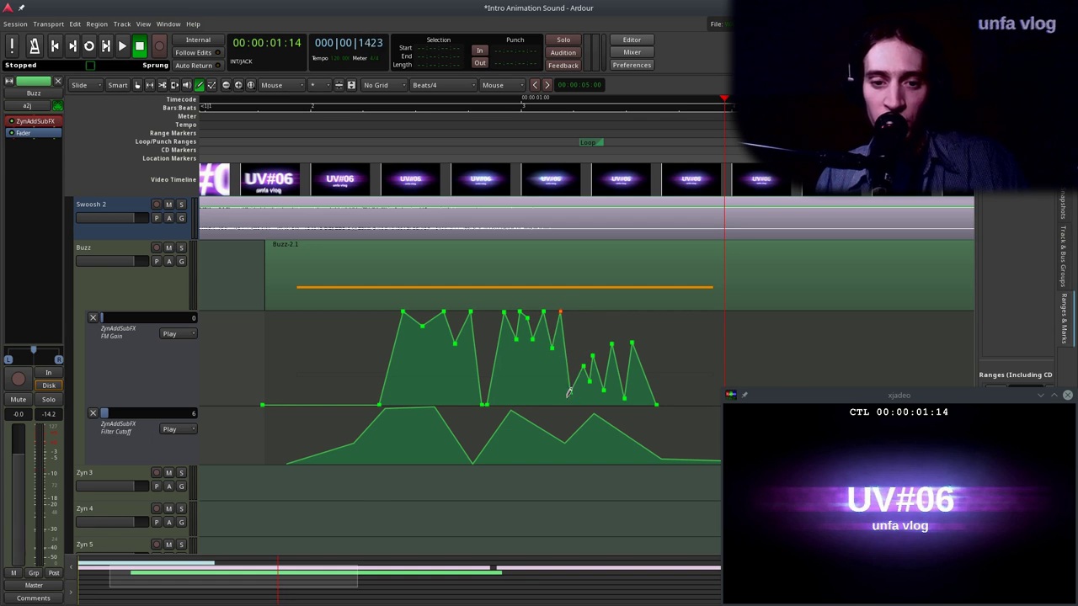
left_click_drag(580, 385, 581, 376)
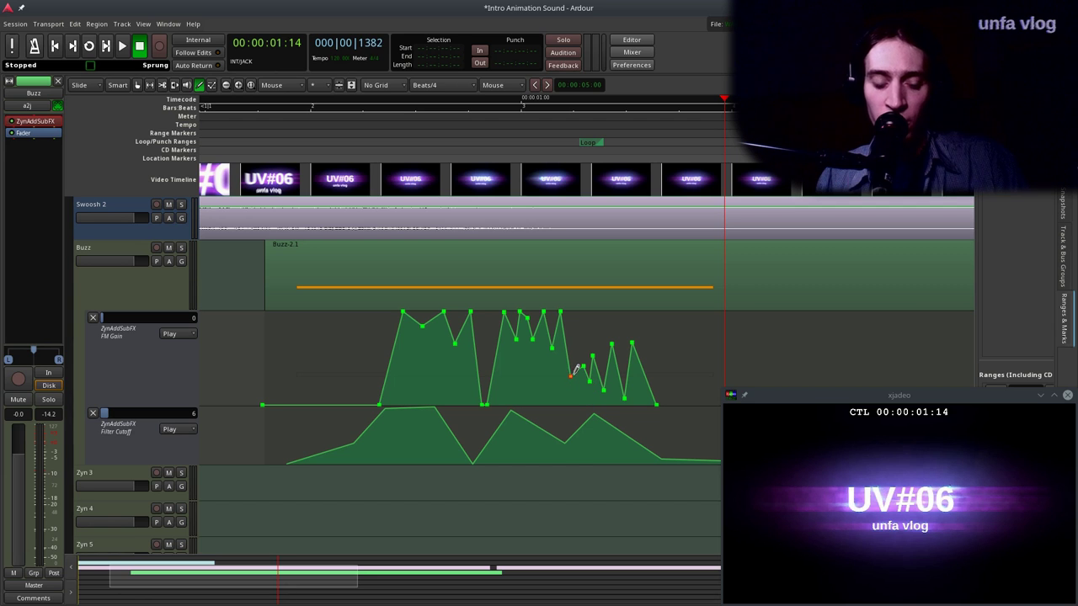
left_click_drag(691, 327, 610, 353)
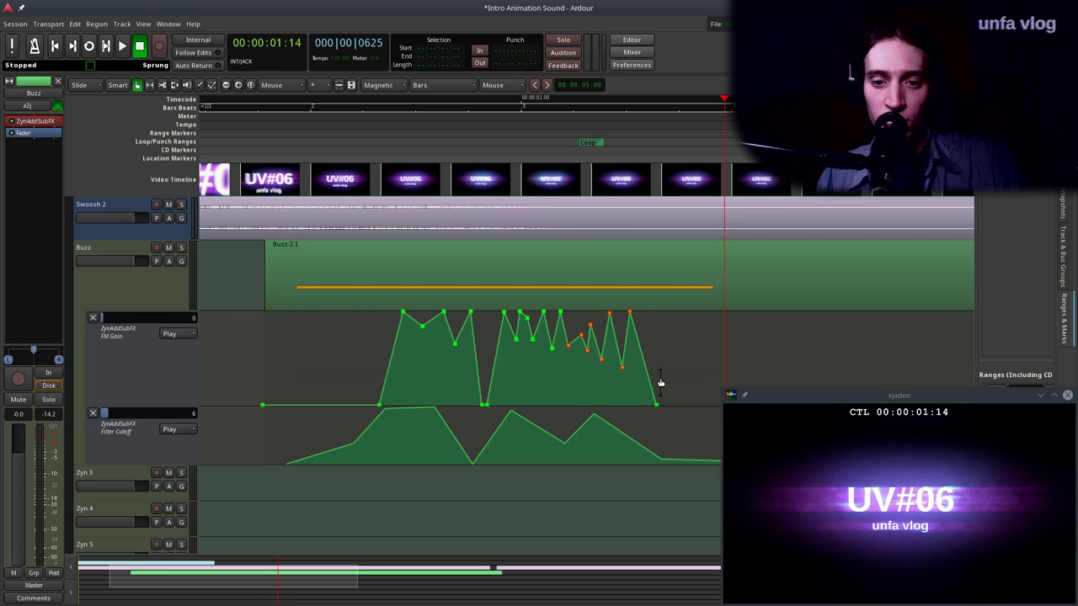
Play the session repeatedly from the beginning to hear the Buzz sound with the raised FM Gain automation.
key("minus")
key("Home")
key("space")
left_click(246, 142)
key("space")
key("Home")
key("space")
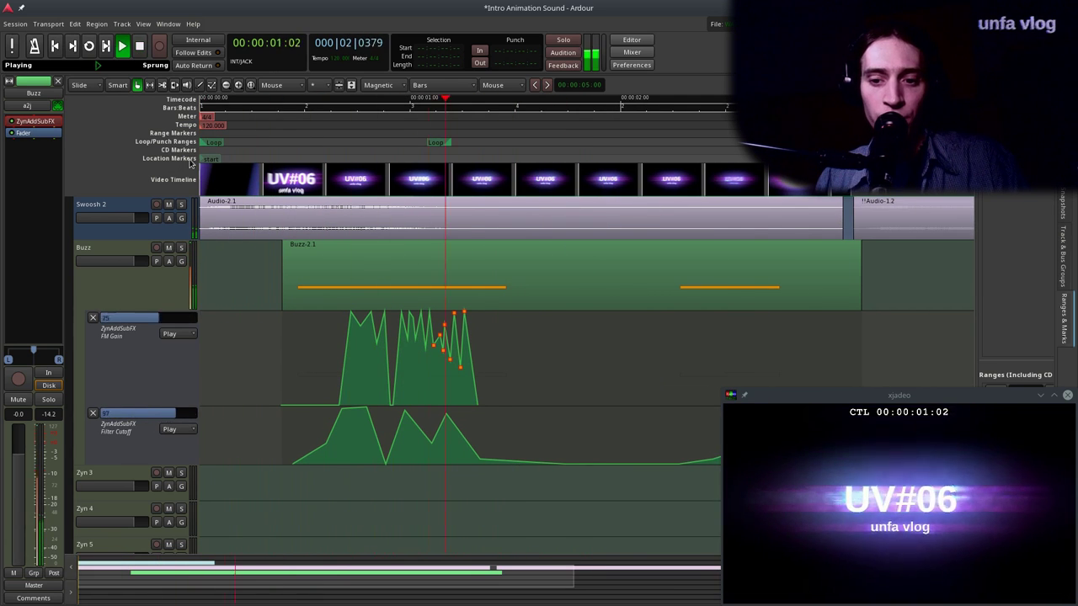
key("Home")
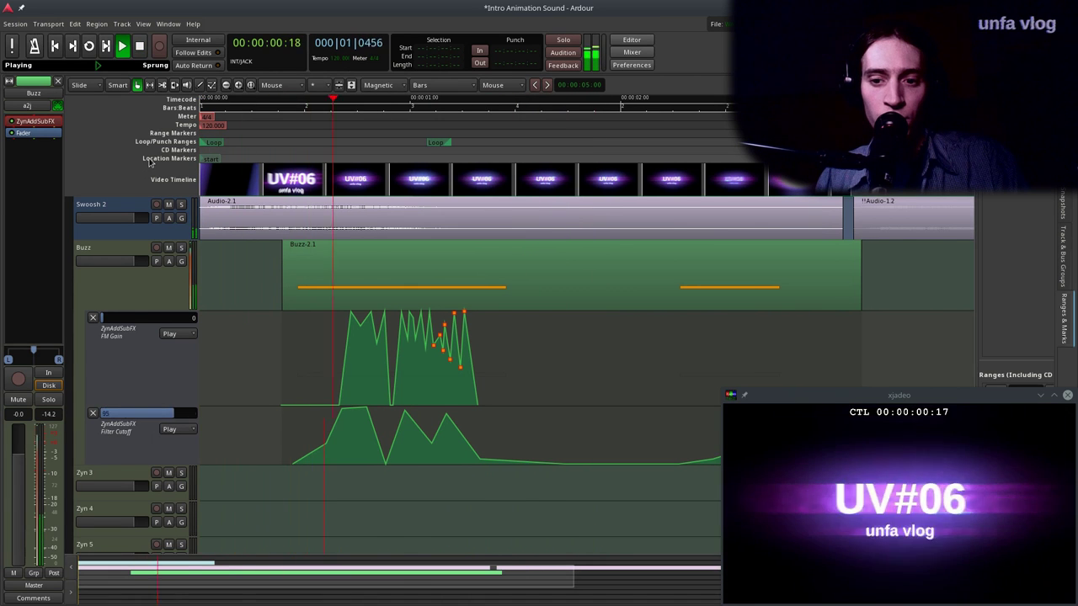
key("space")
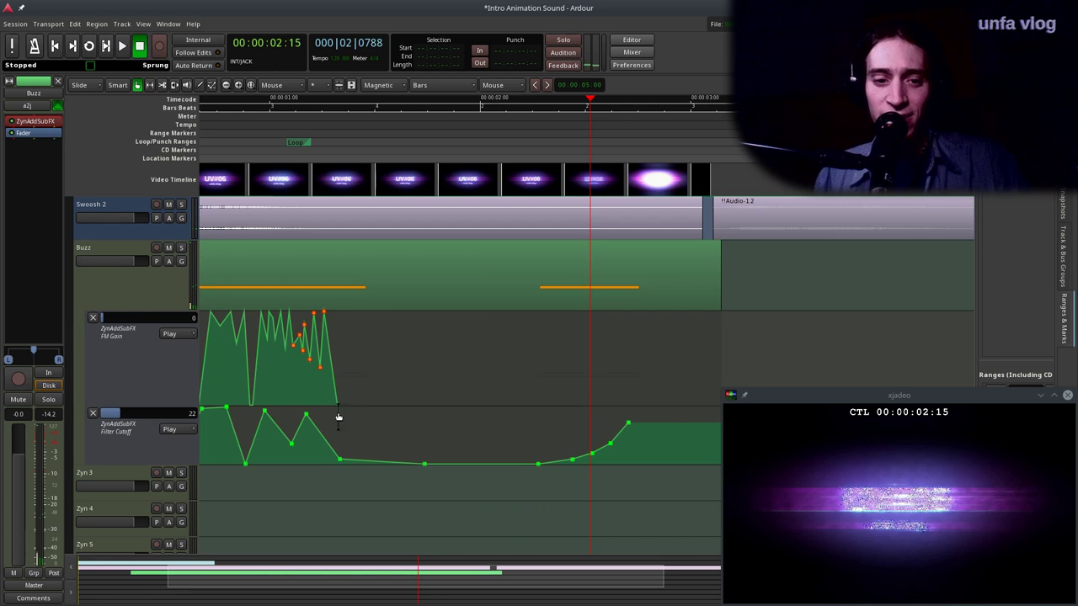
Fit the Buzz region and its track to the editor view, and restore the previous zoom each time.
left_click(362, 290)
key("f")
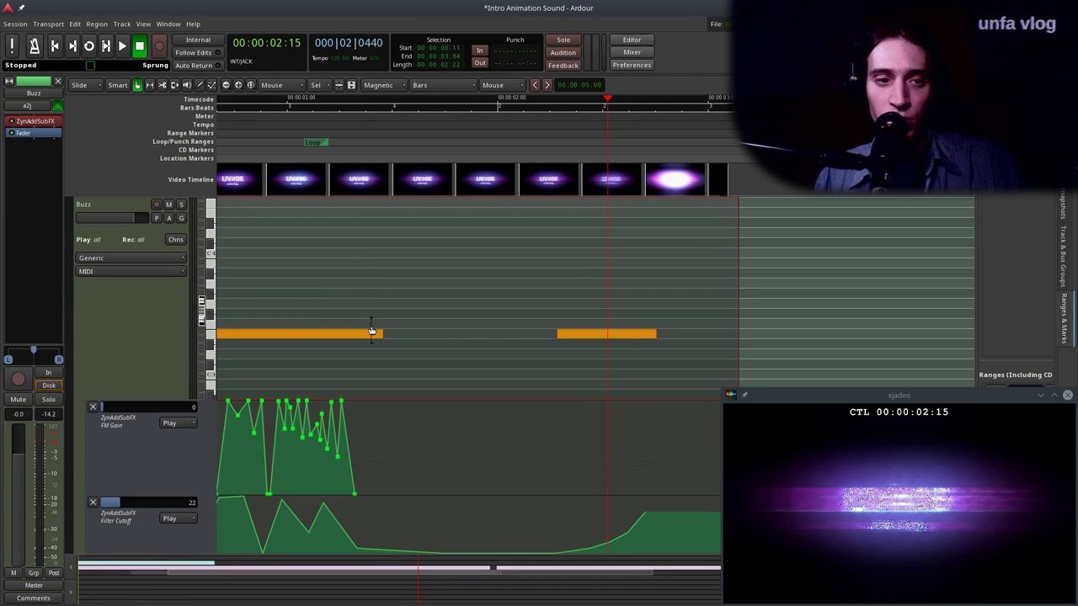
key("f")
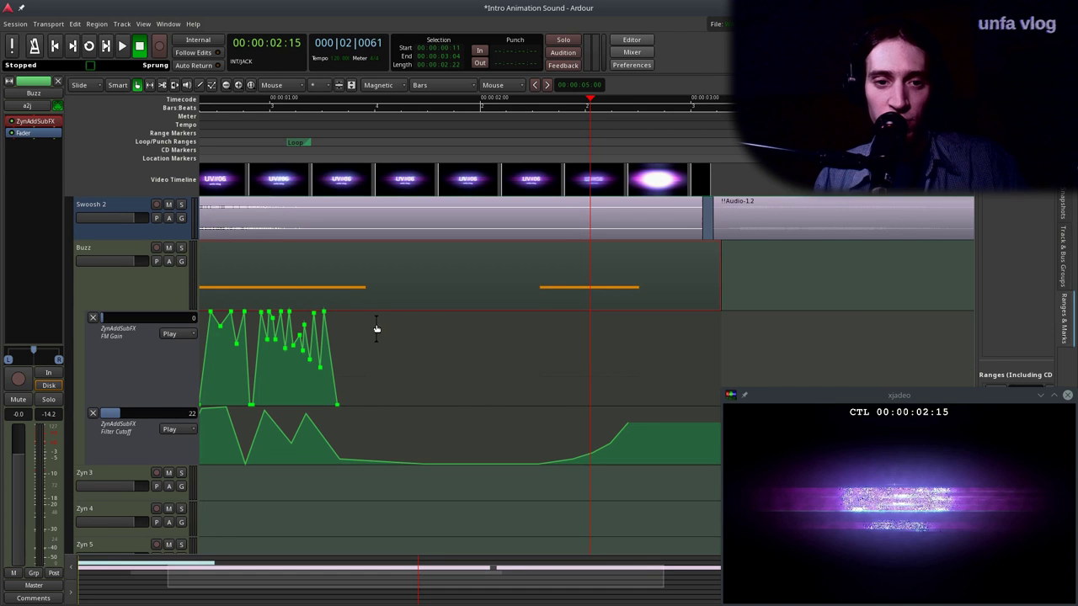
key("f")
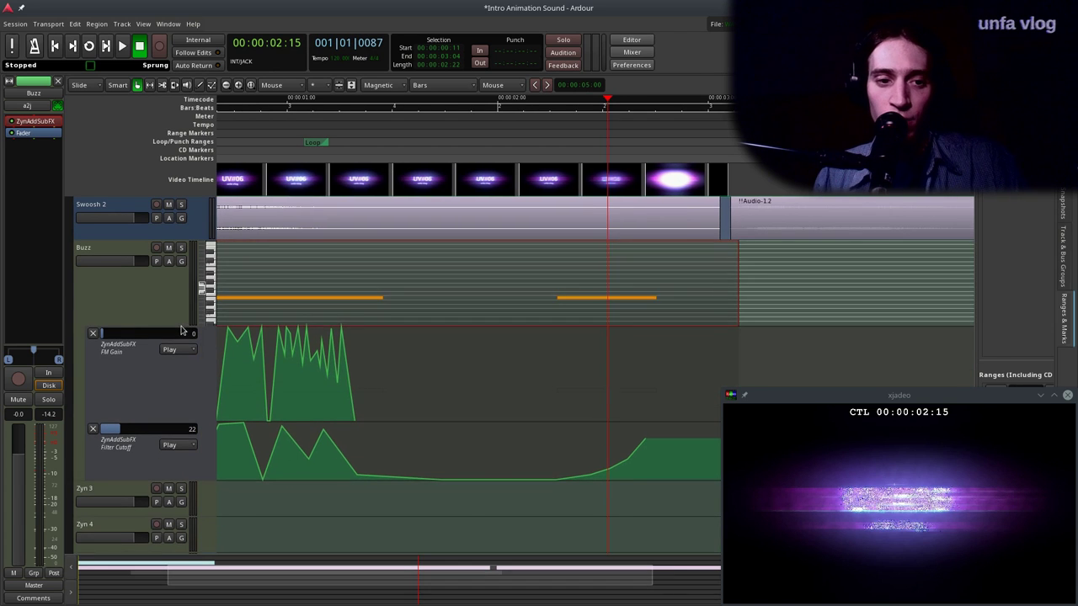
left_click(169, 302)
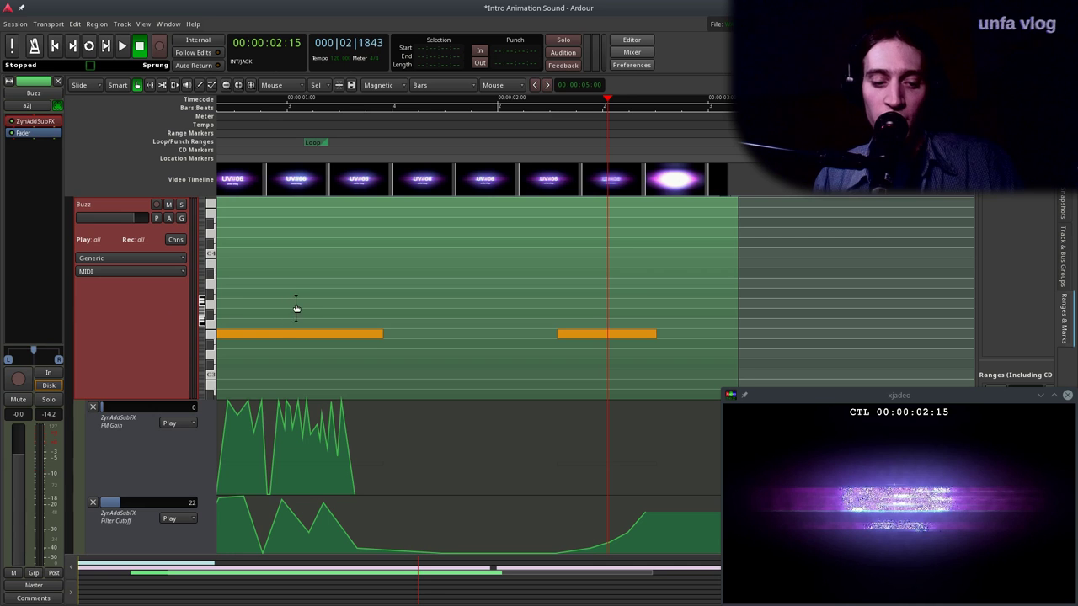
key("shift+z")
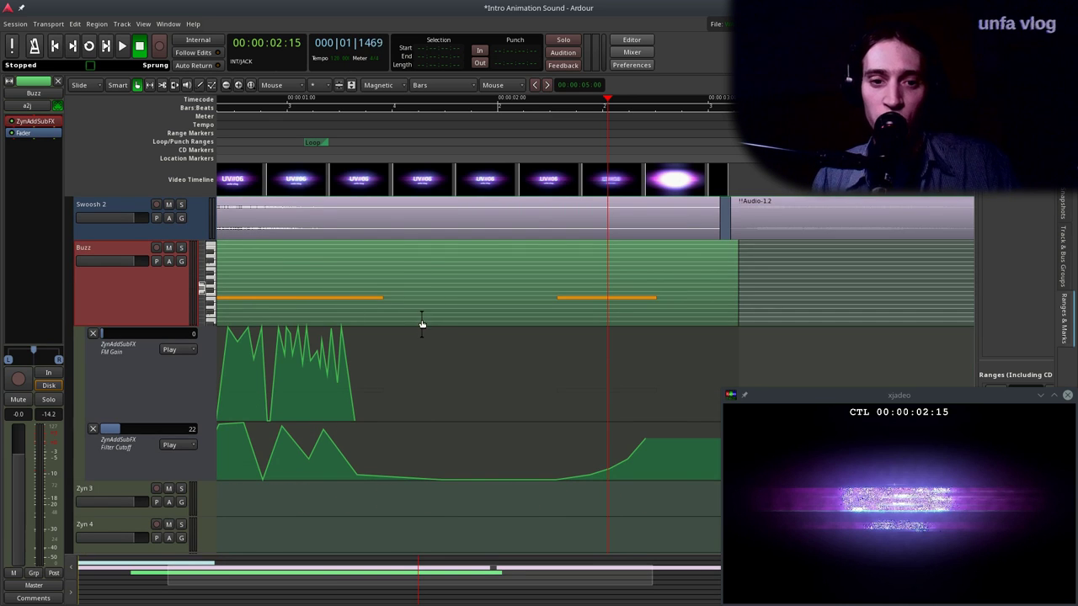
Extend the end of the first Buzz note to about 00:00:01:20 on the timeline.
scroll(420, 324, "up", 4)
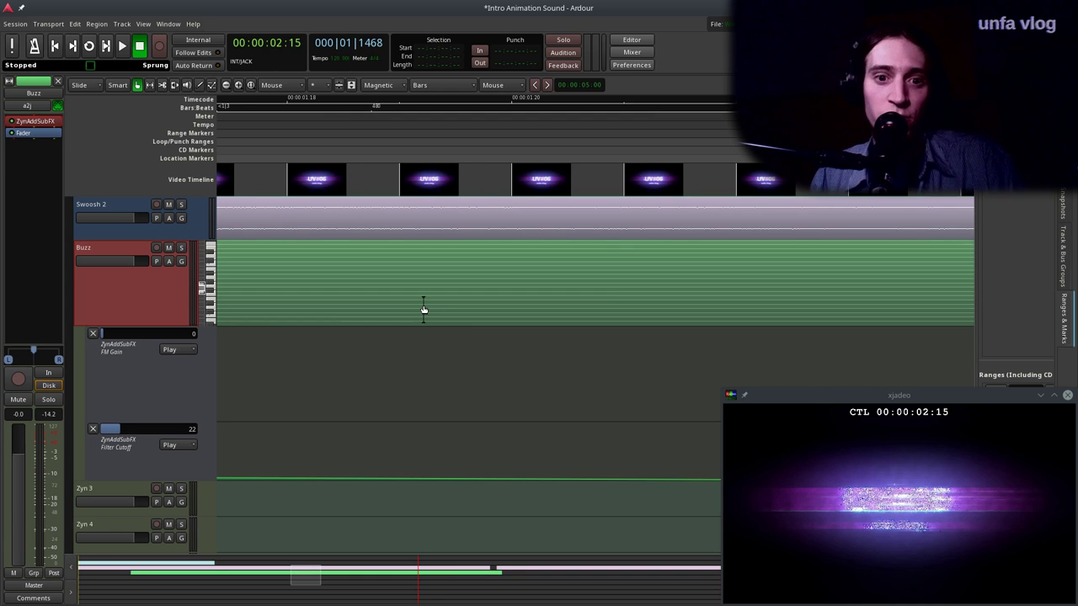
scroll(423, 310, "down", 1)
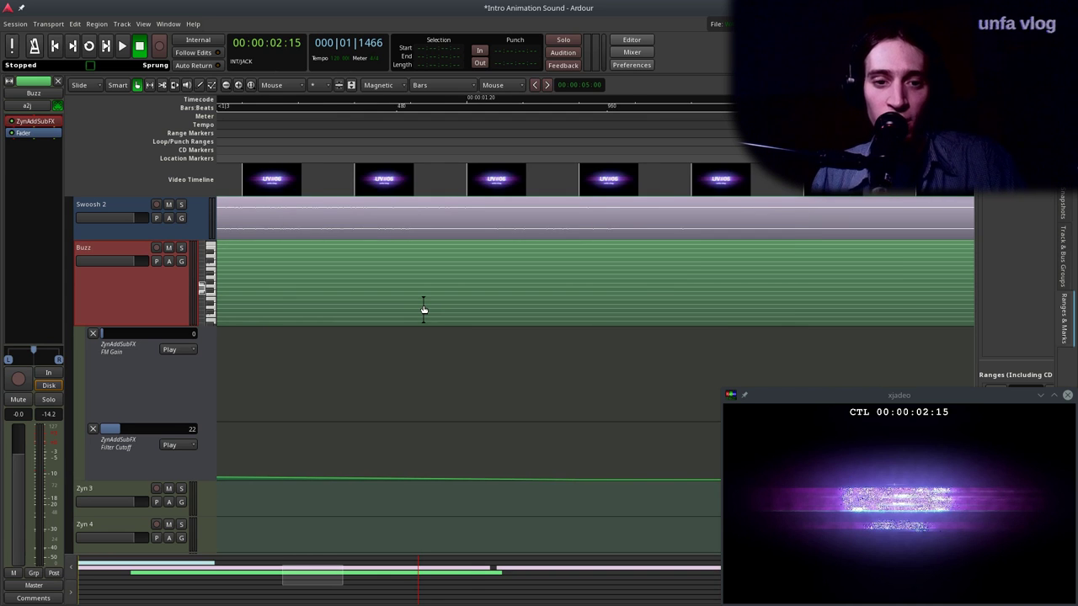
scroll(423, 310, "down", 4)
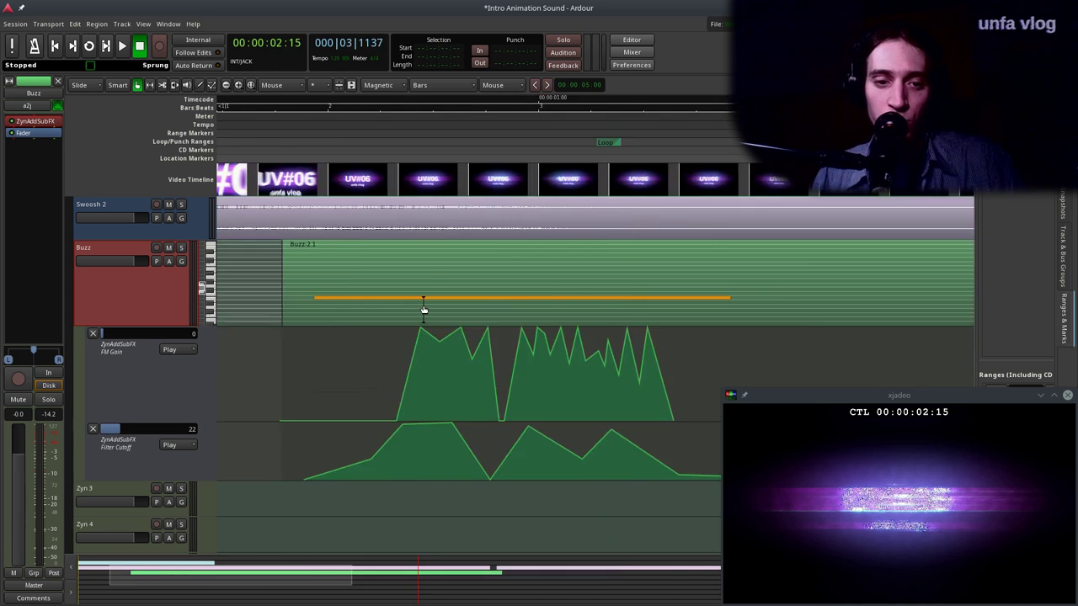
scroll(424, 310, "down", 2)
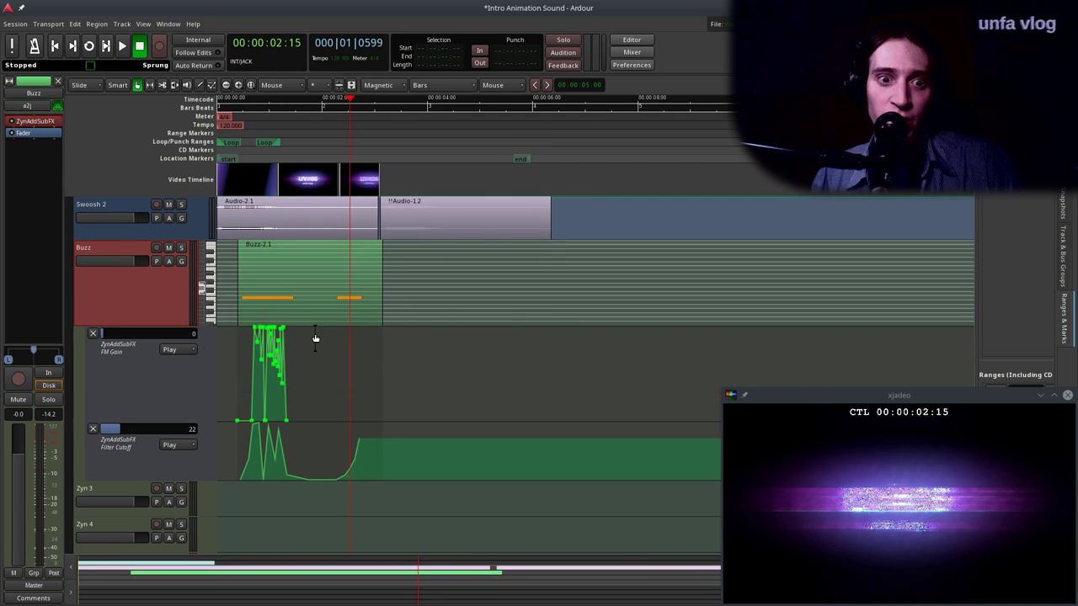
scroll(316, 337, "up", 4)
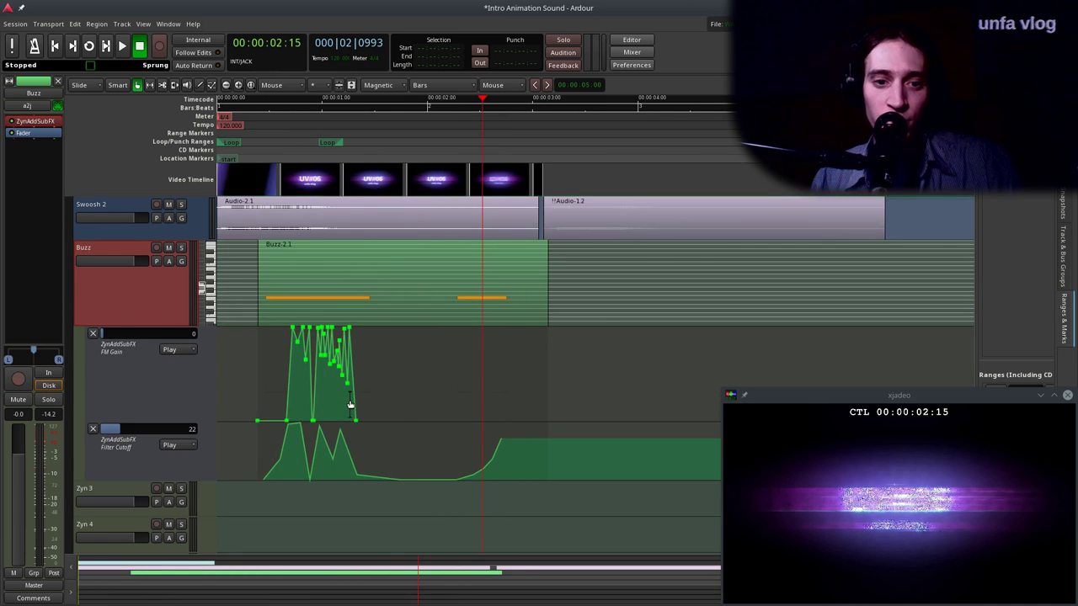
scroll(352, 419, "up", 2)
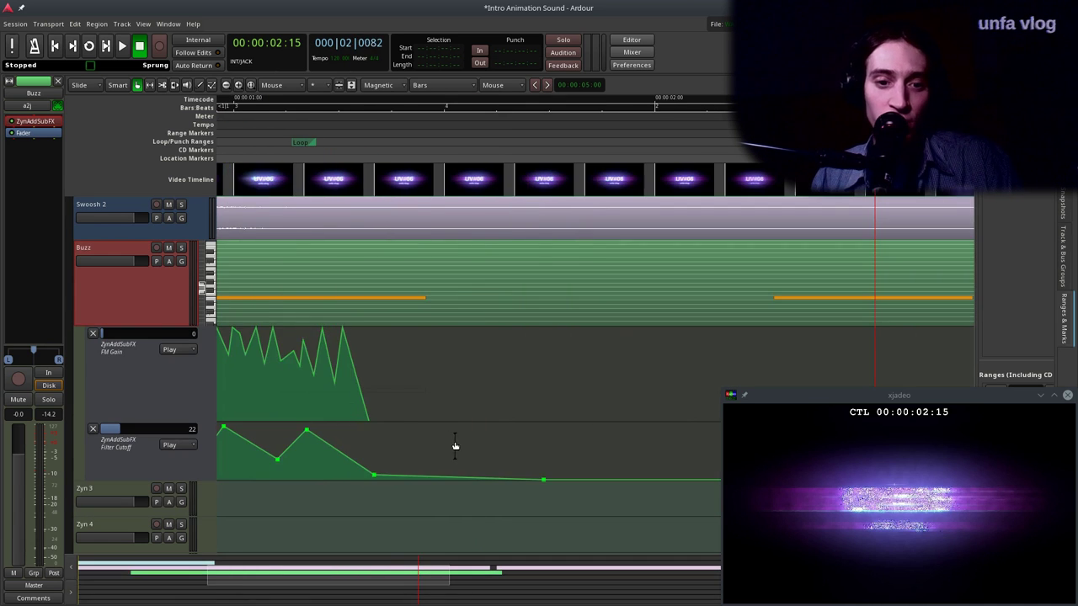
key("e")
left_click(422, 299)
left_click_drag(423, 299, 502, 299)
Play the animation from the beginning to hear the lengthened first Buzz note.
scroll(556, 324, "down", 2)
left_click(256, 127)
key("space")
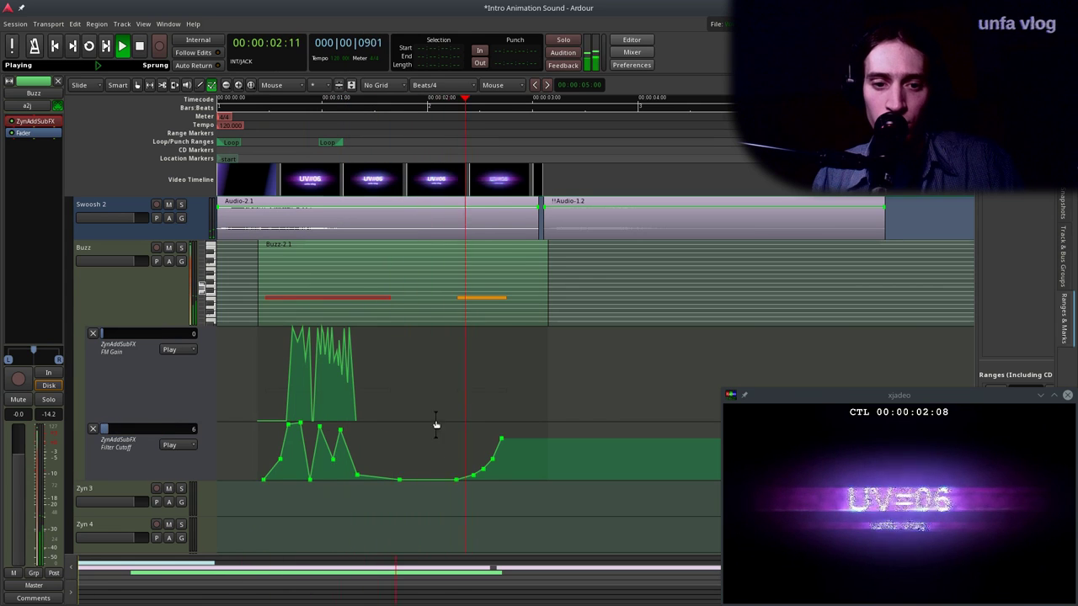
key("space")
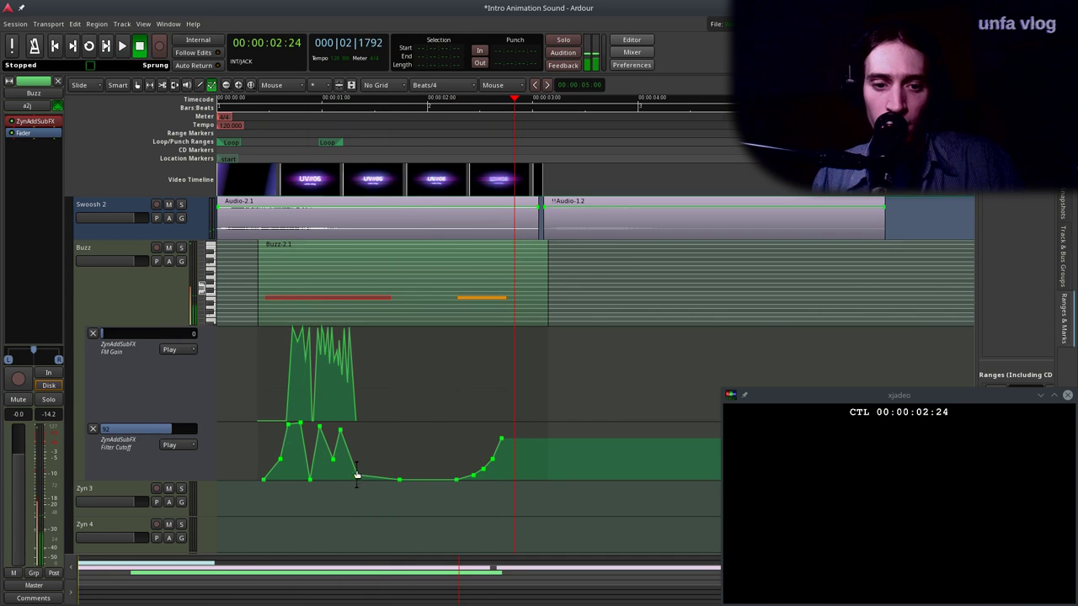
Add FM Gain points rising to 127 near the first note's end, and Filter Cutoff points there with a small bump falling to 0.
left_click(356, 416)
left_click(363, 354)
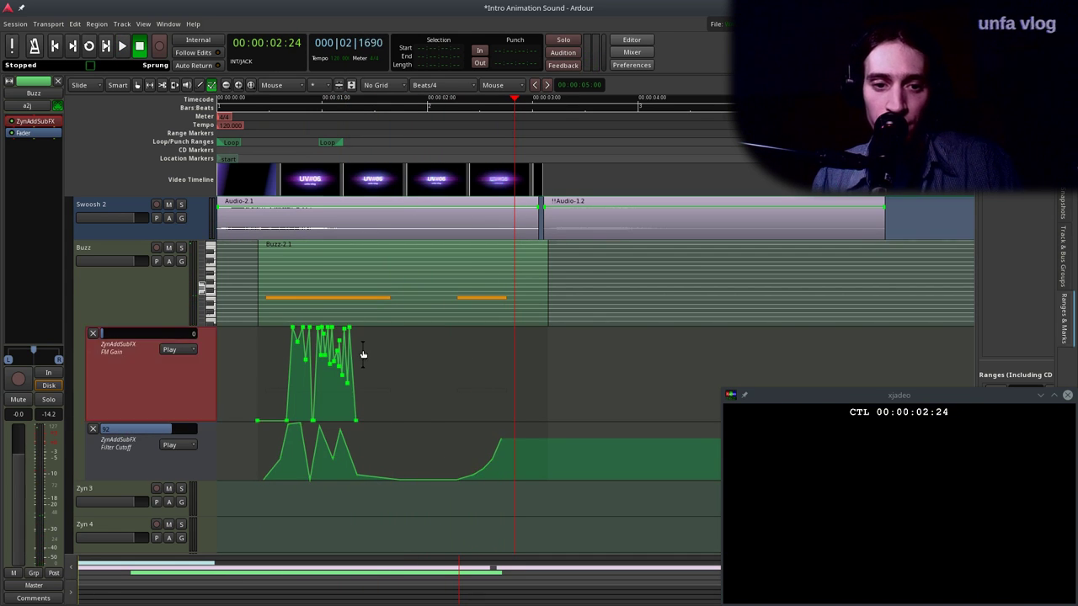
left_click(368, 358)
left_click_drag(366, 363, 389, 325)
left_click(371, 333)
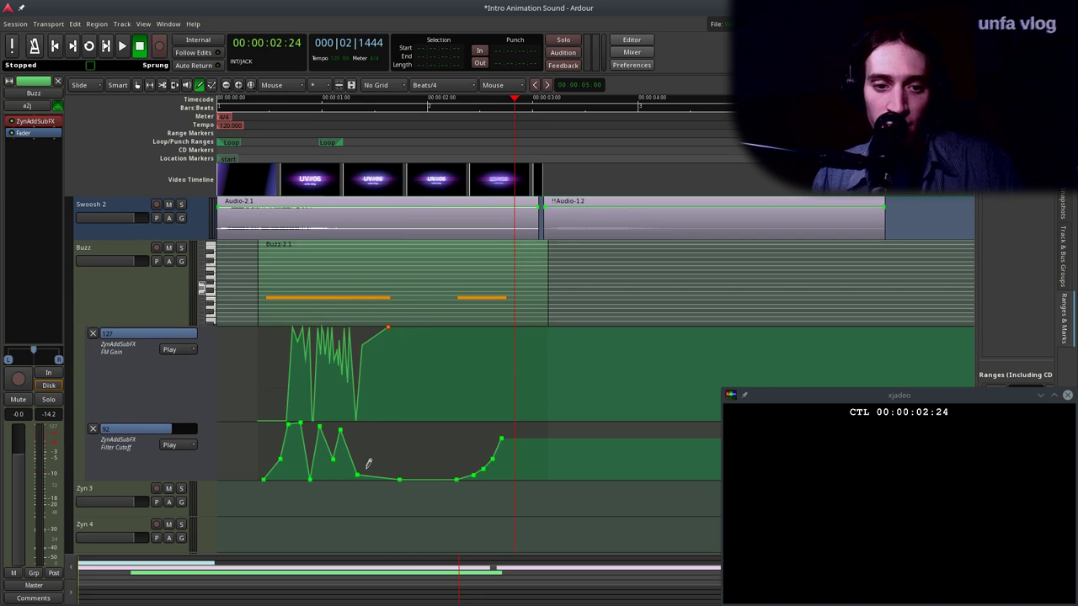
left_click_drag(368, 469, 364, 449)
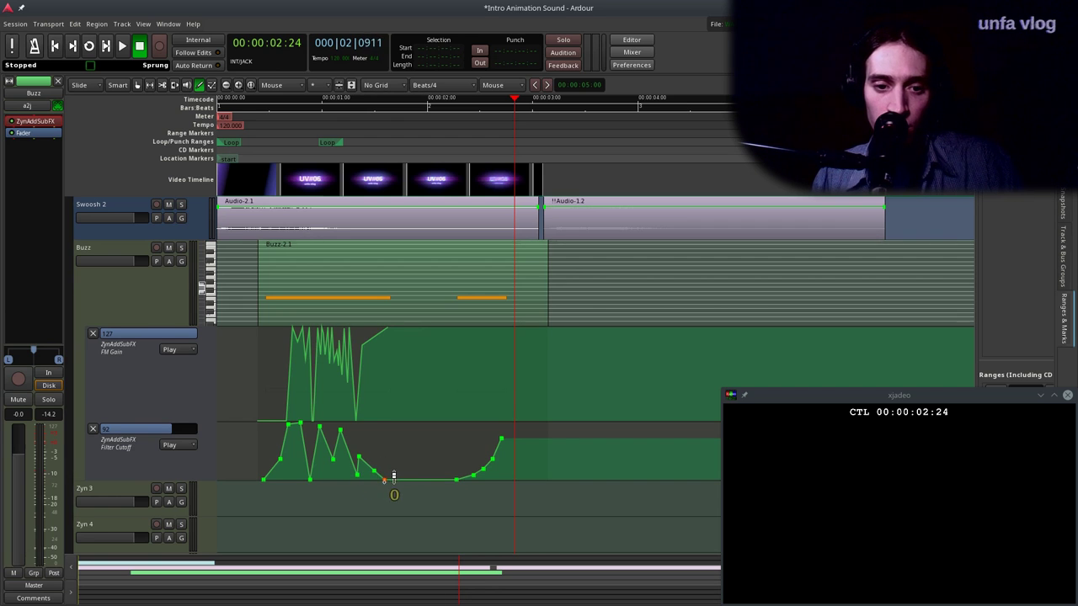
Play the session repeatedly from the start to hear the new ending of the first Buzz note with the video.
left_click_drag(255, 145, 195, 161)
key("space")
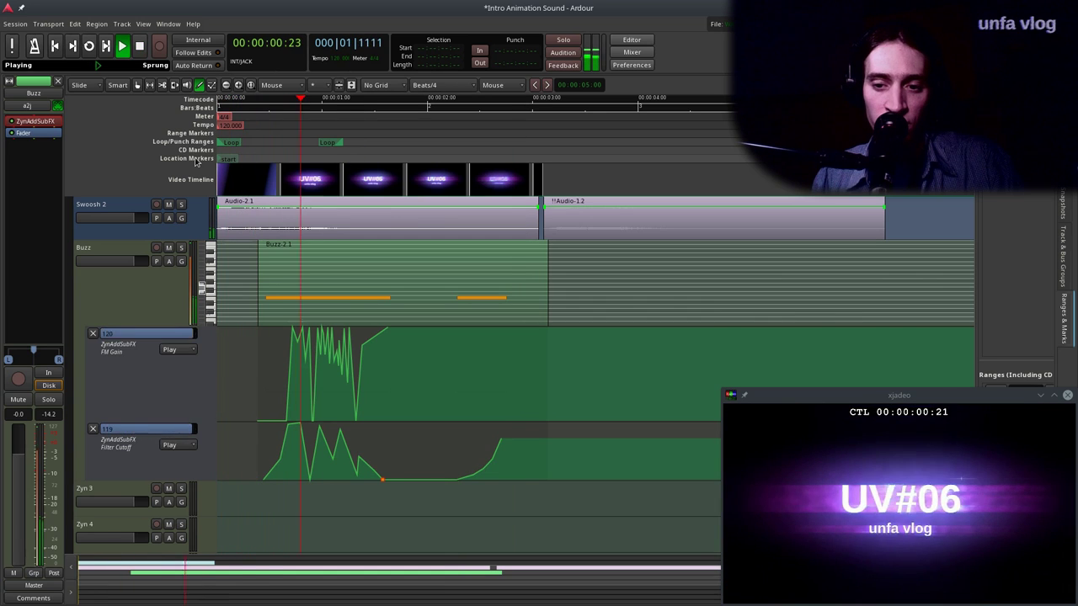
key("space")
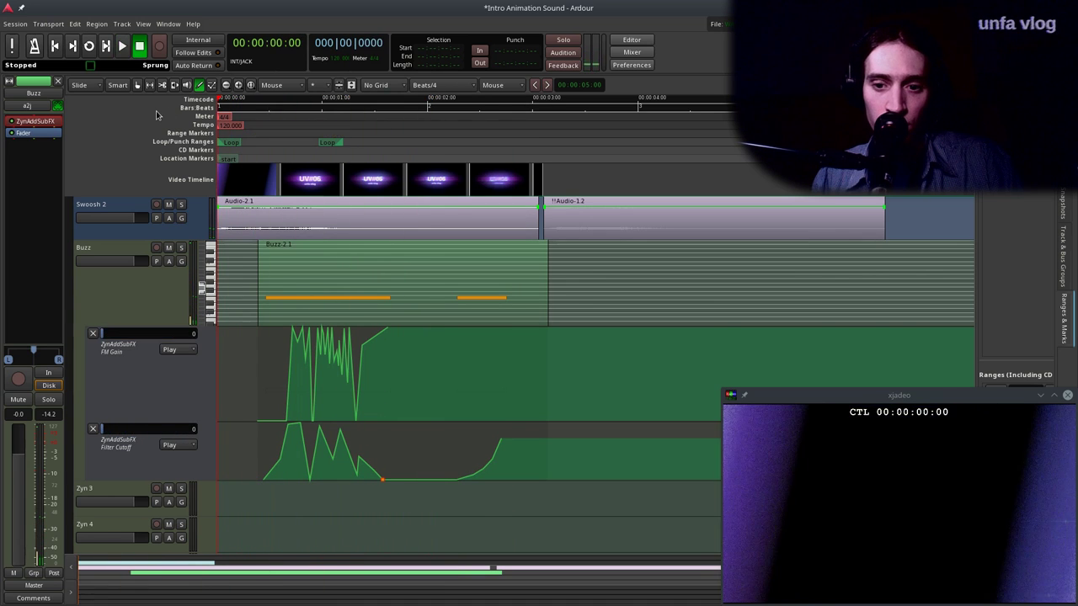
key("space")
key("space")
left_click_drag(301, 123, 137, 134)
key("space")
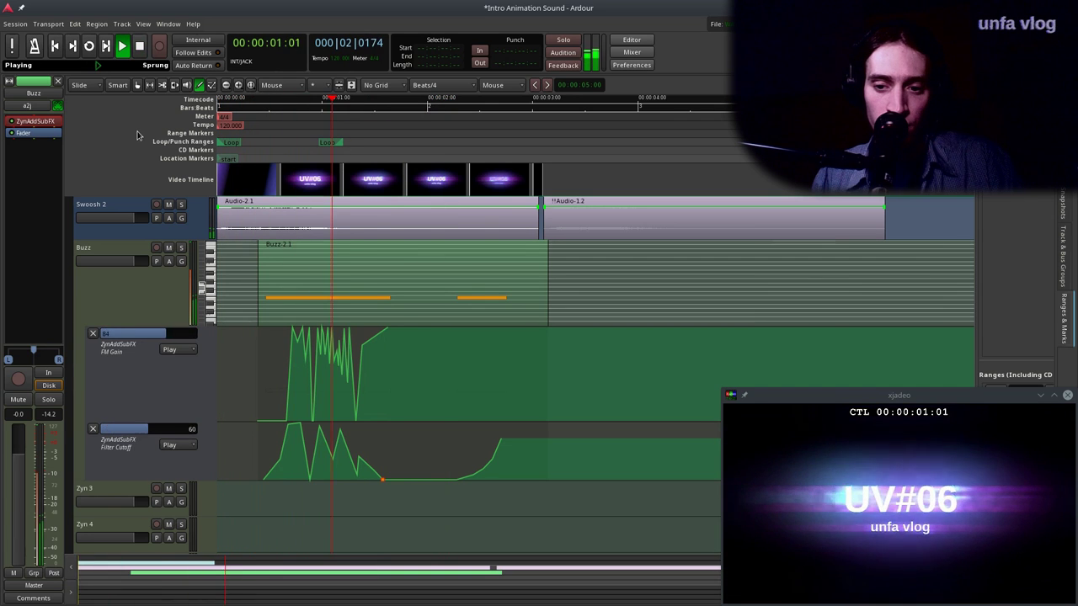
key("space")
key("Home")
key("space")
key("space")
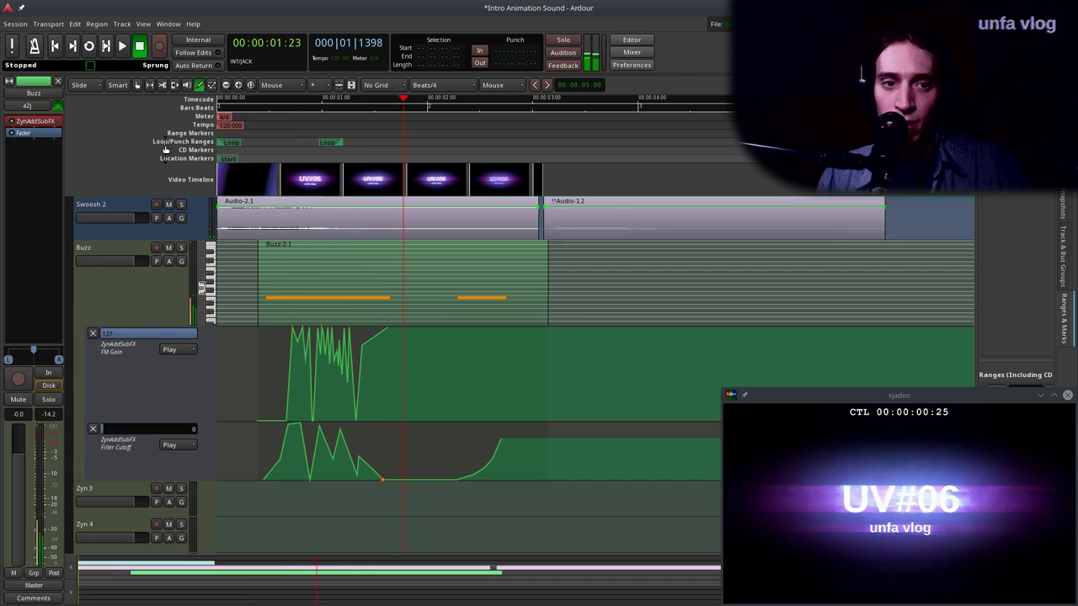
key("Home")
key("space")
key("space")
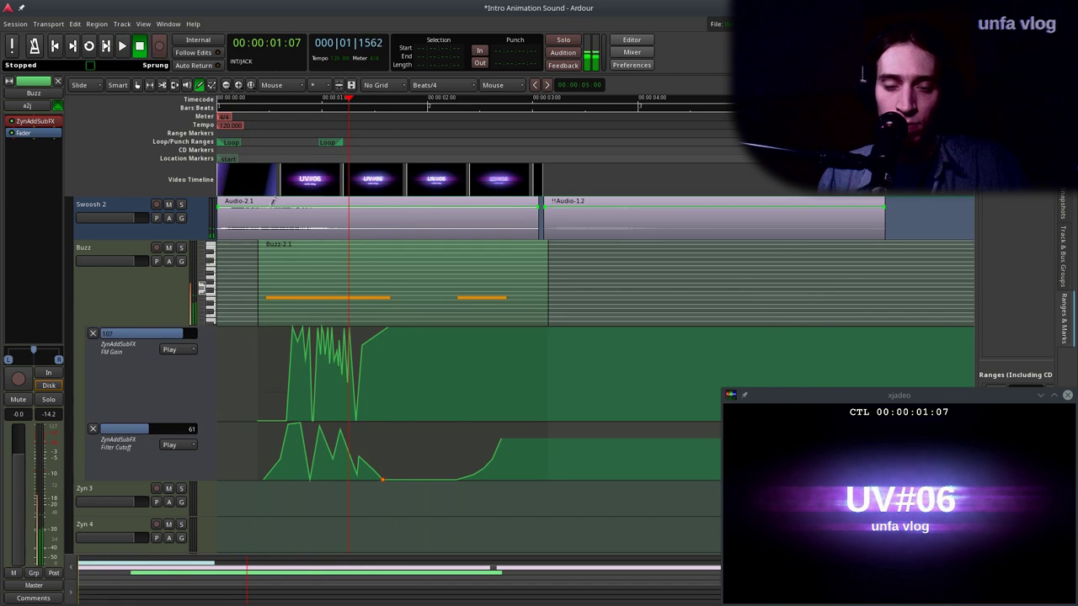
Place the playhead at 00:00:00:20 and delete the Filter Cutoff points from the first dip to the end of the first note's fall.
scroll(312, 393, "up", 2)
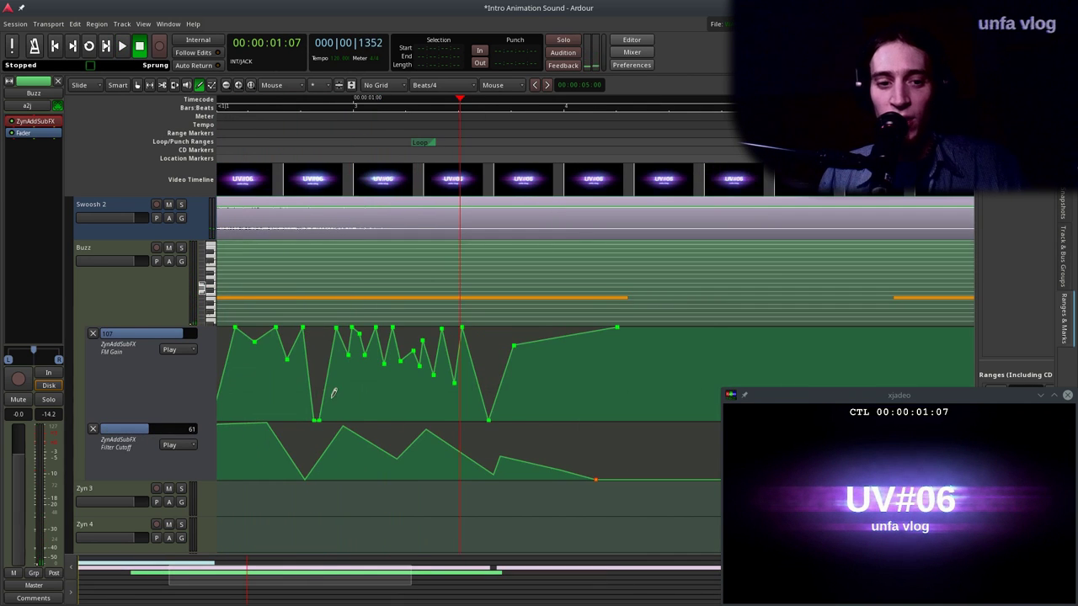
scroll(340, 393, "left", 1)
scroll(343, 389, "left", 2)
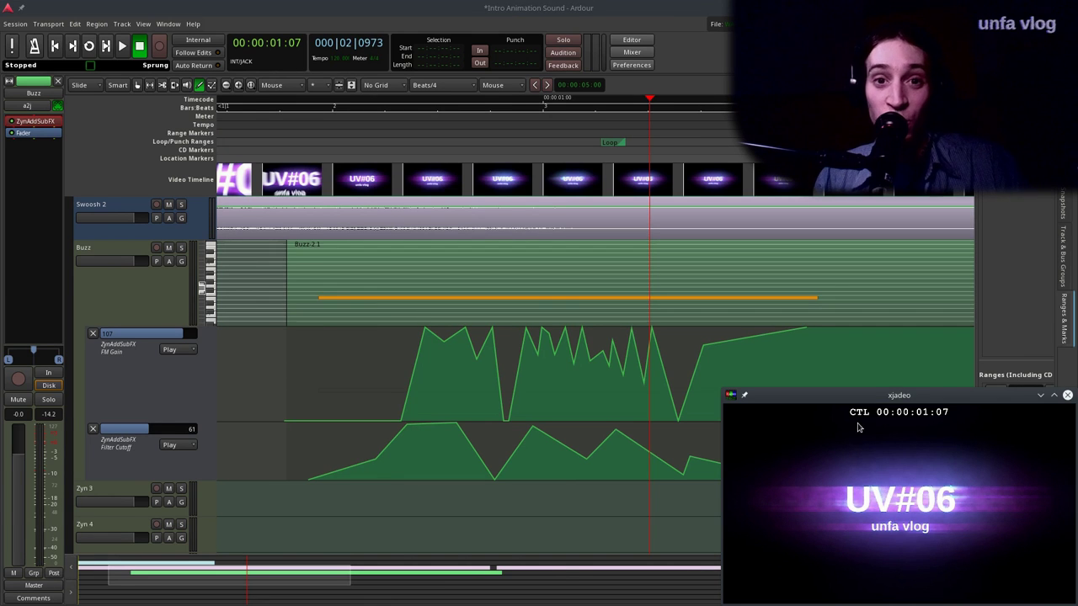
scroll(415, 436, "down", 2)
left_click_drag(325, 139, 359, 135)
key("g")
left_click_drag(548, 429, 389, 497)
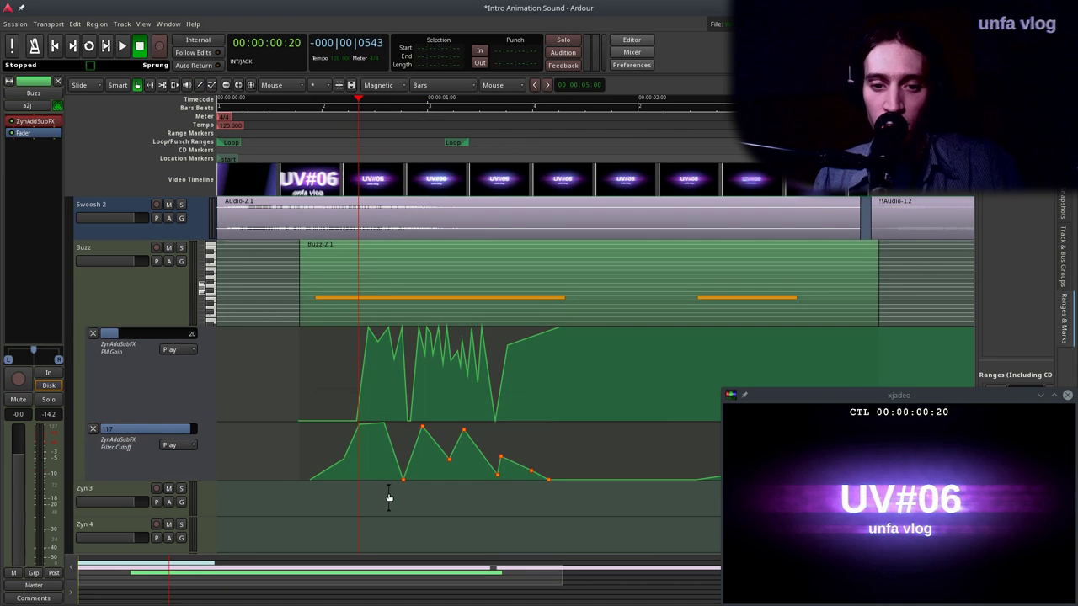
key("Delete")
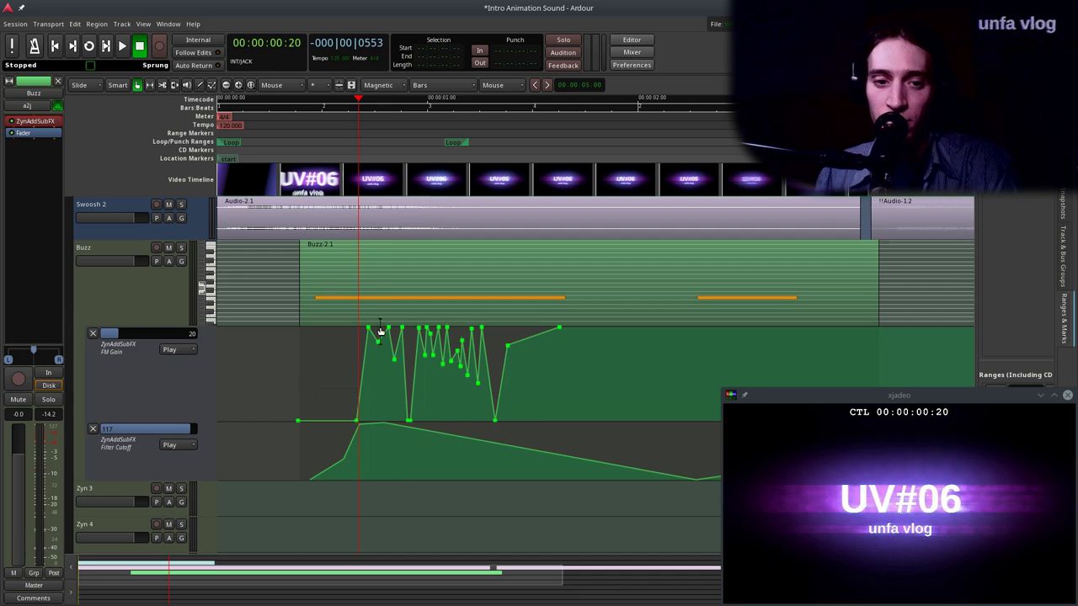
Delete all FM Gain points between the top of the initial rise and the final point, leaving a flat line.
left_click_drag(373, 331, 516, 426)
key("Delete")
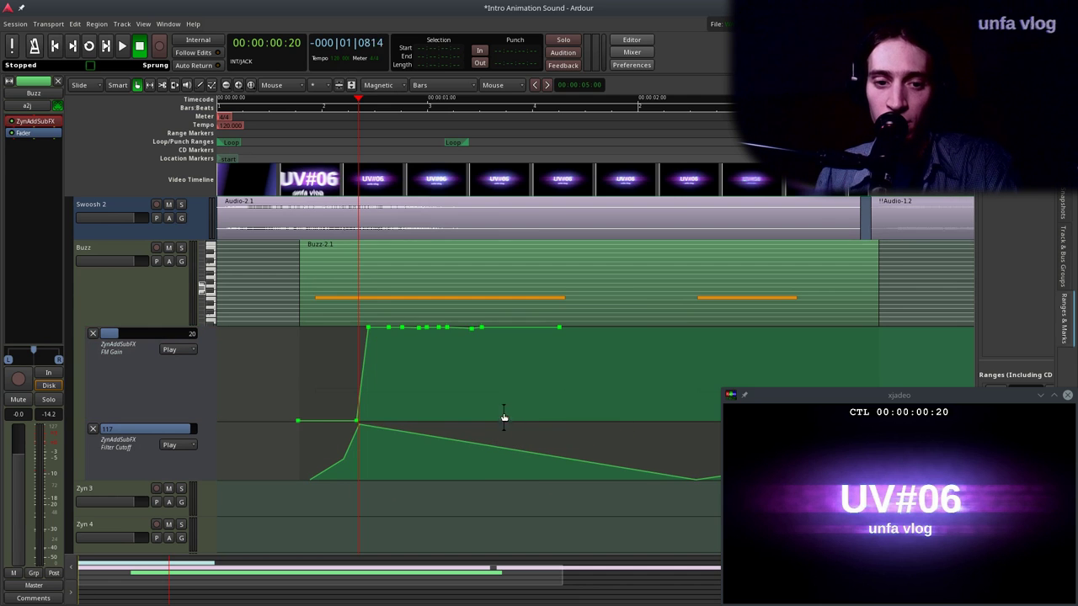
left_click_drag(502, 349, 389, 322)
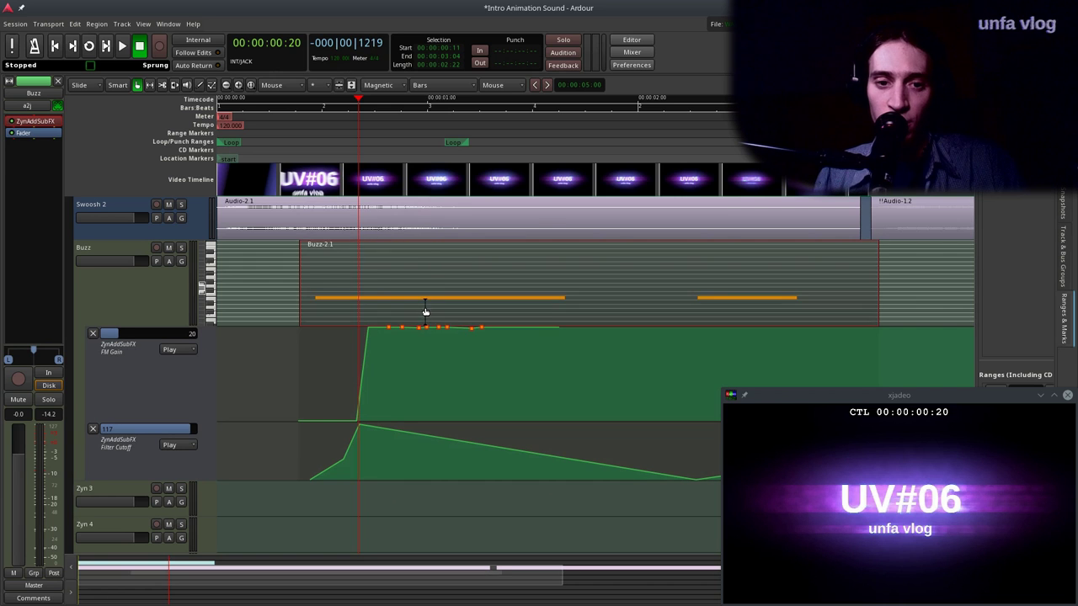
left_click(445, 336)
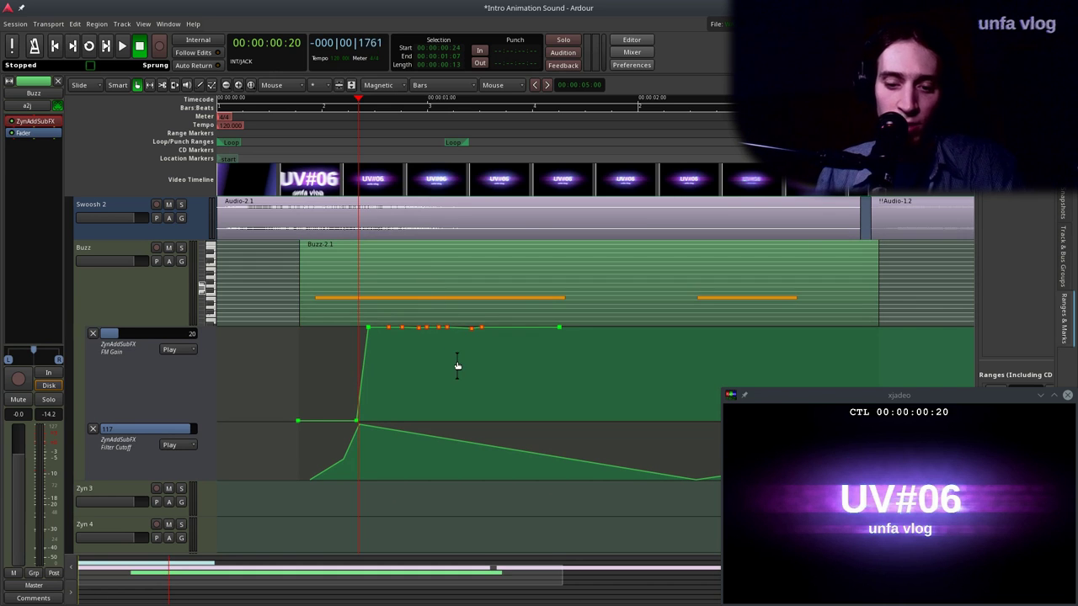
Play the session twice from the start to hear the Buzz sound with the simplified FM Gain and Filter Cutoff curves.
scroll(331, 168, "down", 1)
left_click(251, 180)
key("space")
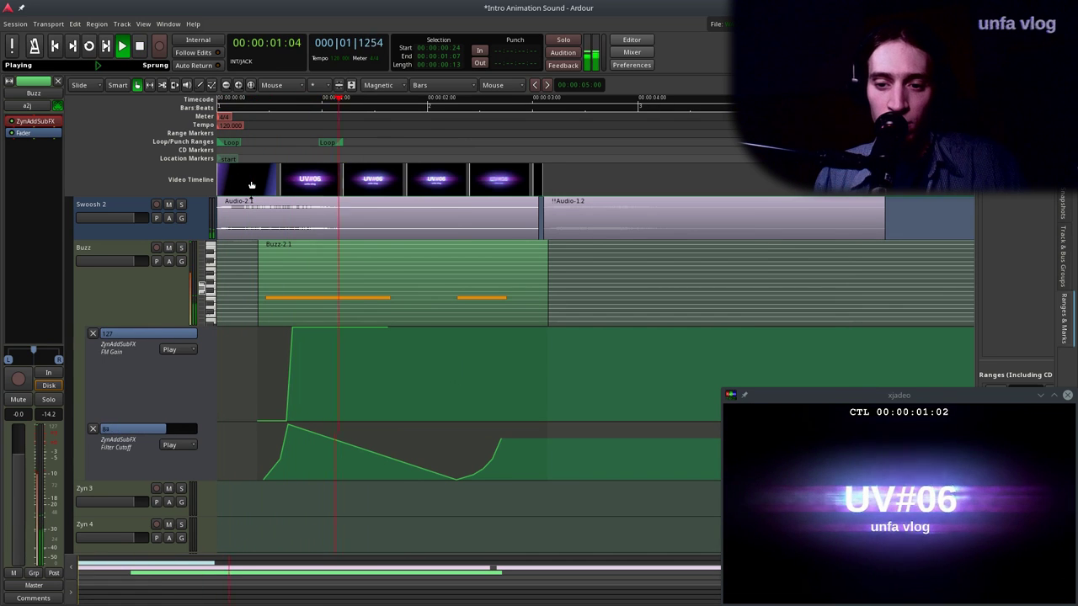
key("space")
left_click_drag(291, 150, 192, 164)
key("space")
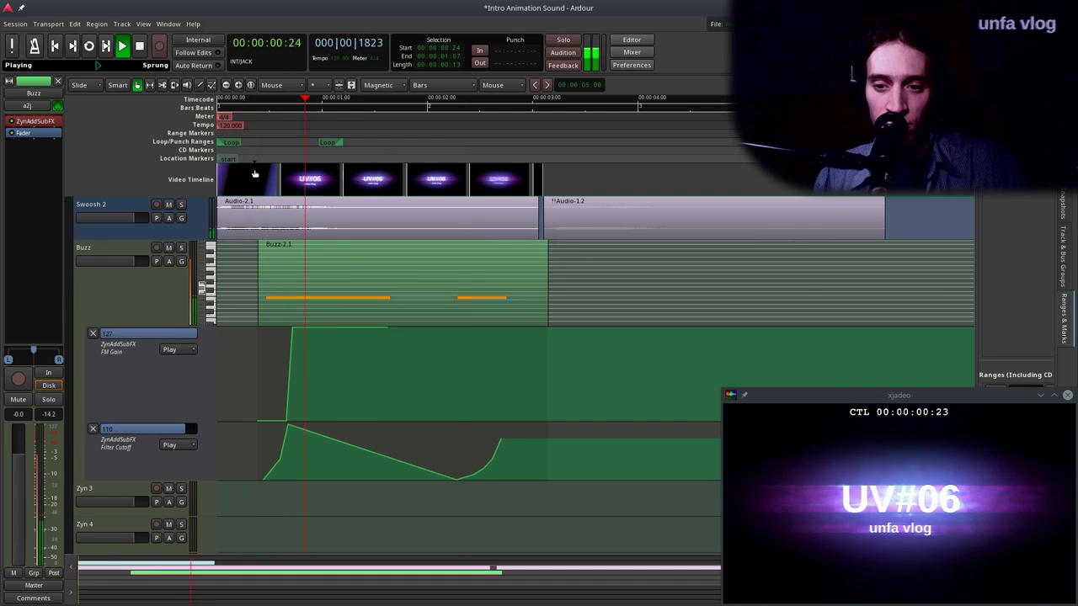
key("space")
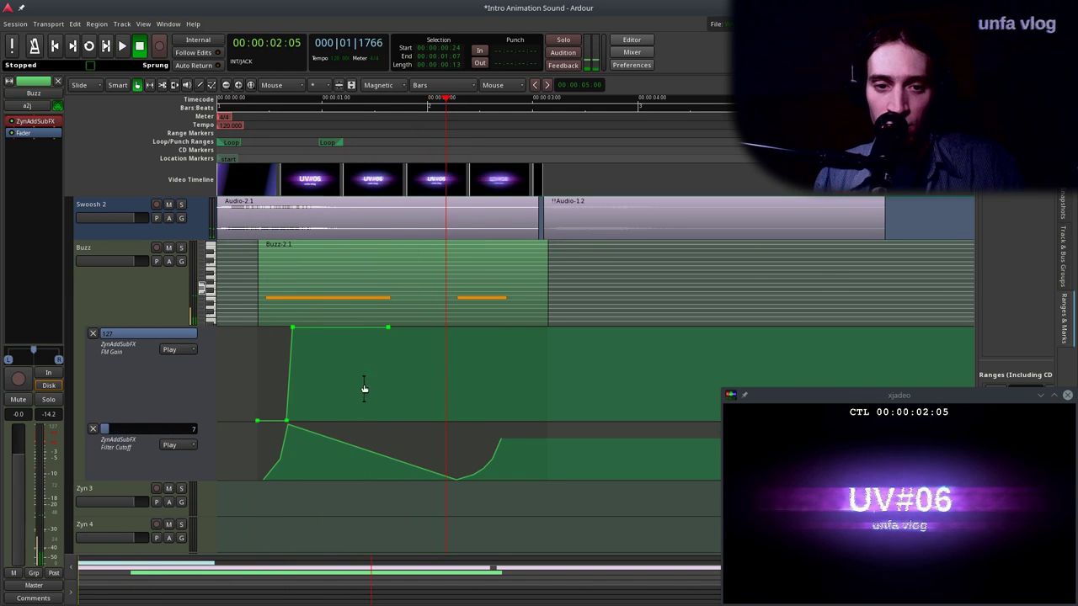
Lengthen the first Buzz note to end just past 00:00:02:00 and play the session from the start.
left_click(386, 299)
key("e")
left_click_drag(388, 299, 436, 298)
left_click_drag(363, 114, 204, 174)
key("space")
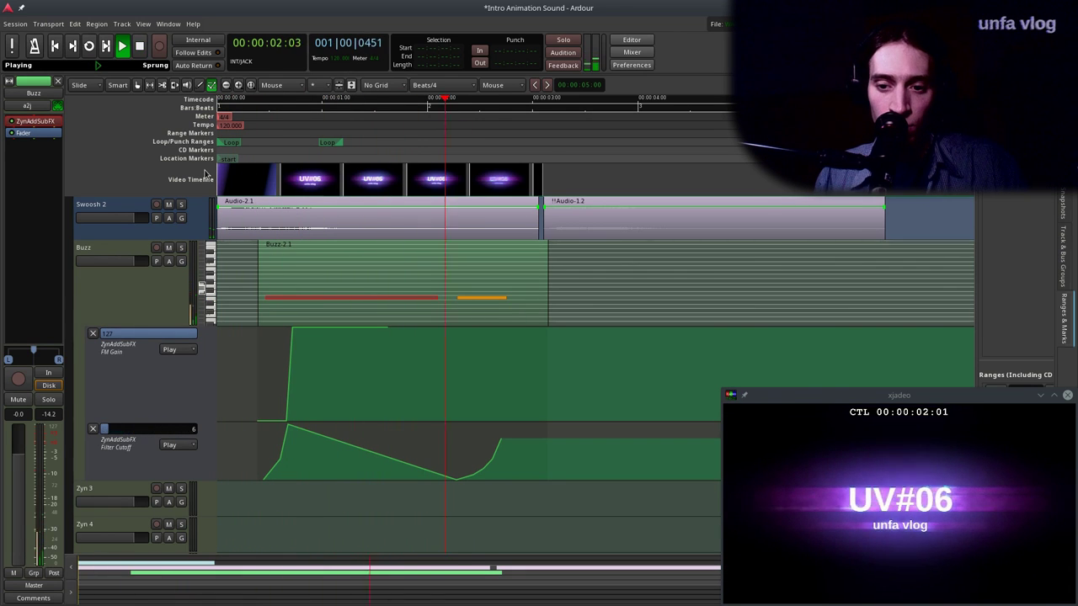
key("space")
Transpose the second Buzz note down to E2 and play the animation from near the start.
left_click(487, 299)
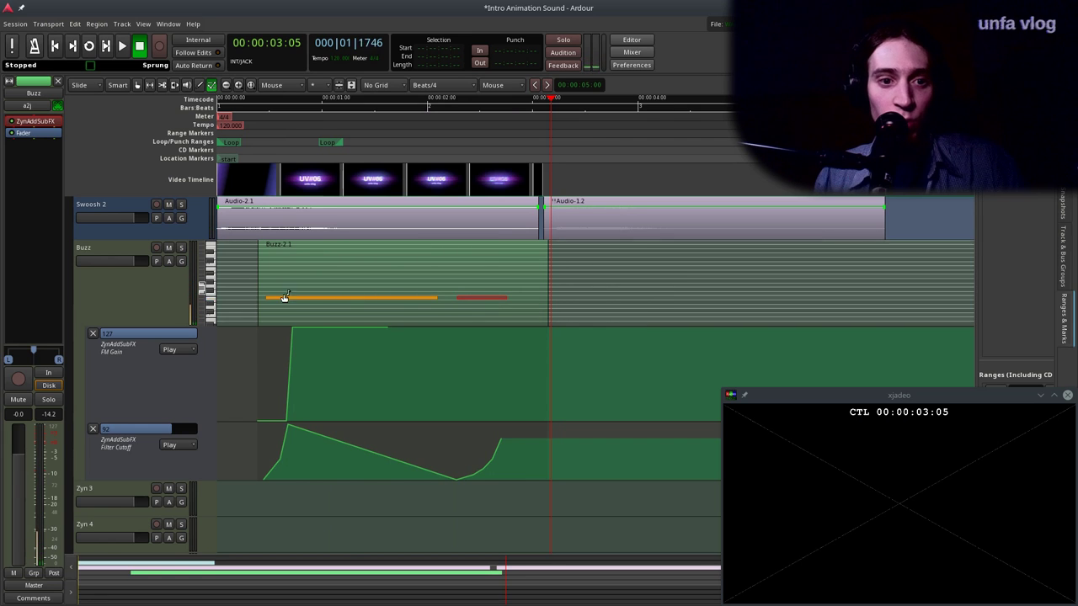
left_click_drag(202, 301, 202, 297)
left_click_drag(476, 276, 474, 314)
left_click(238, 147)
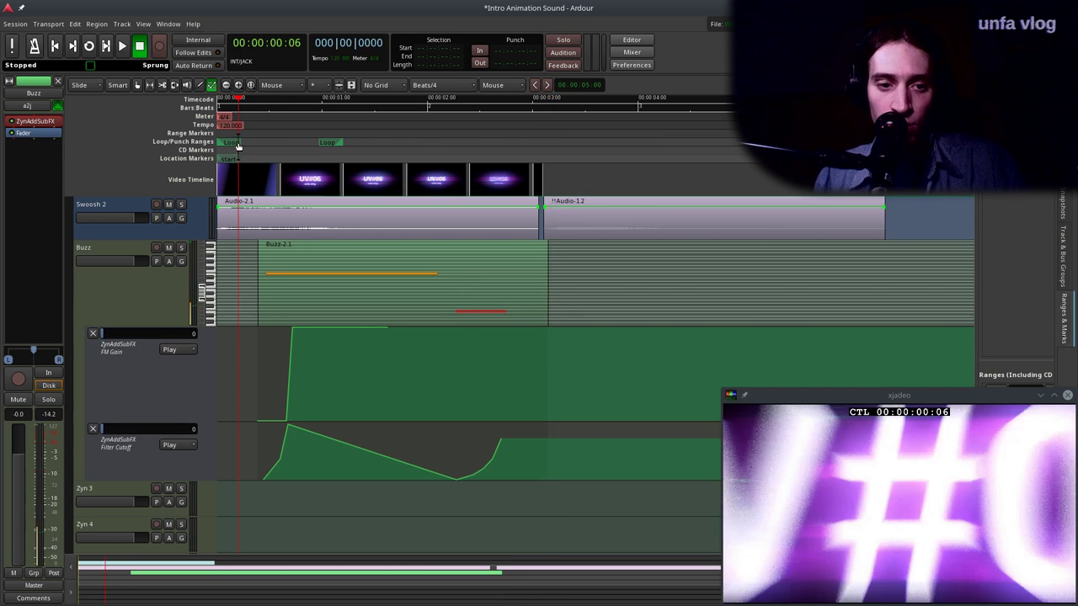
key("space")
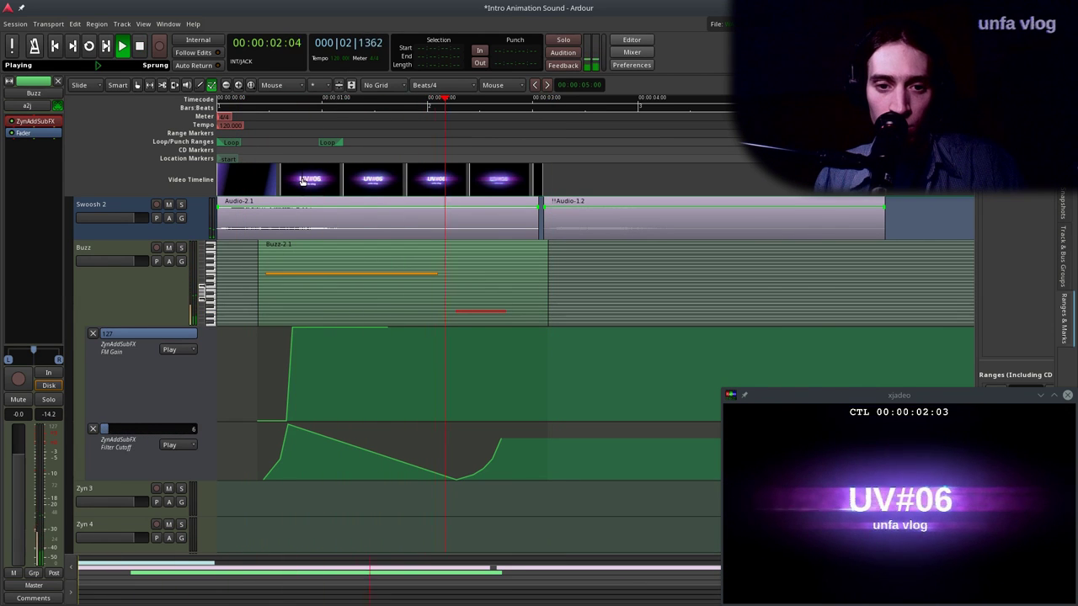
key("space")
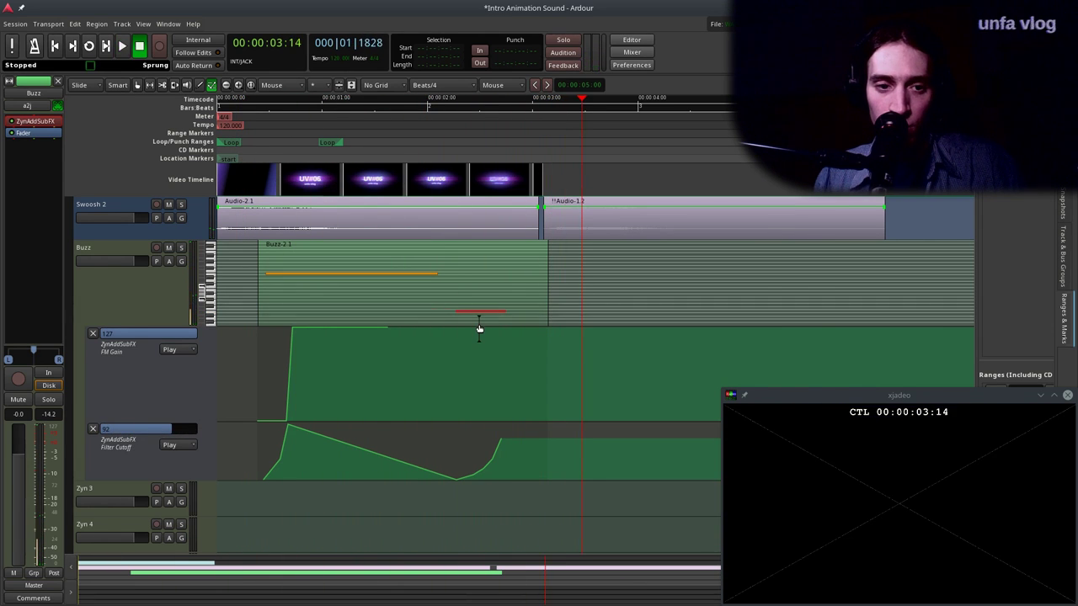
Adjust the velocity of the second Buzz note and play the session from the start.
mouse_move(486, 312)
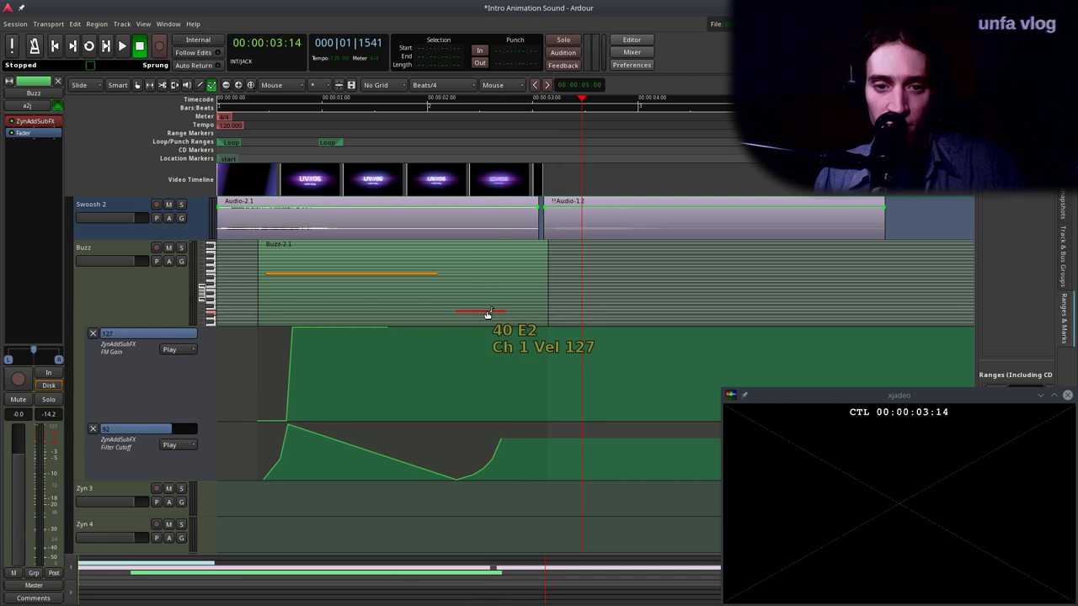
scroll(487, 314, "up", 1)
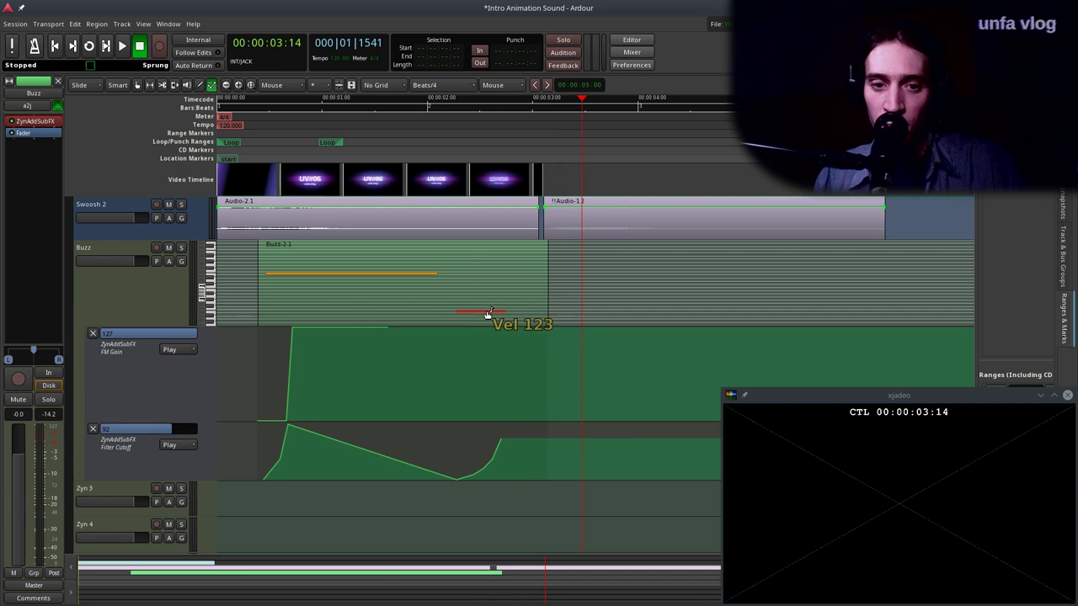
scroll(419, 272, "up", 1)
left_click_drag(404, 101, 219, 178)
key("space")
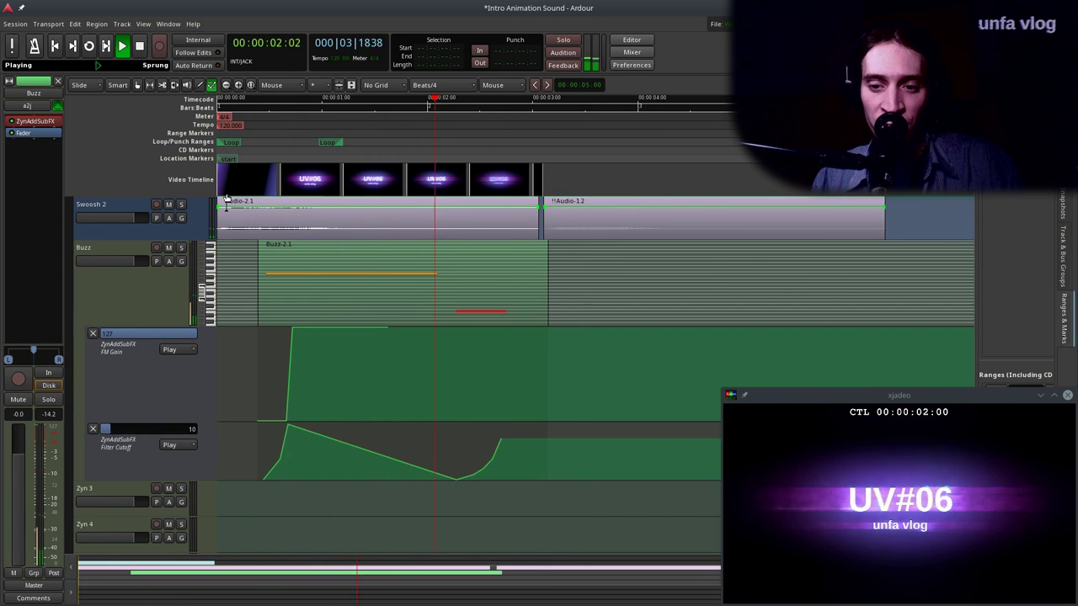
key("space")
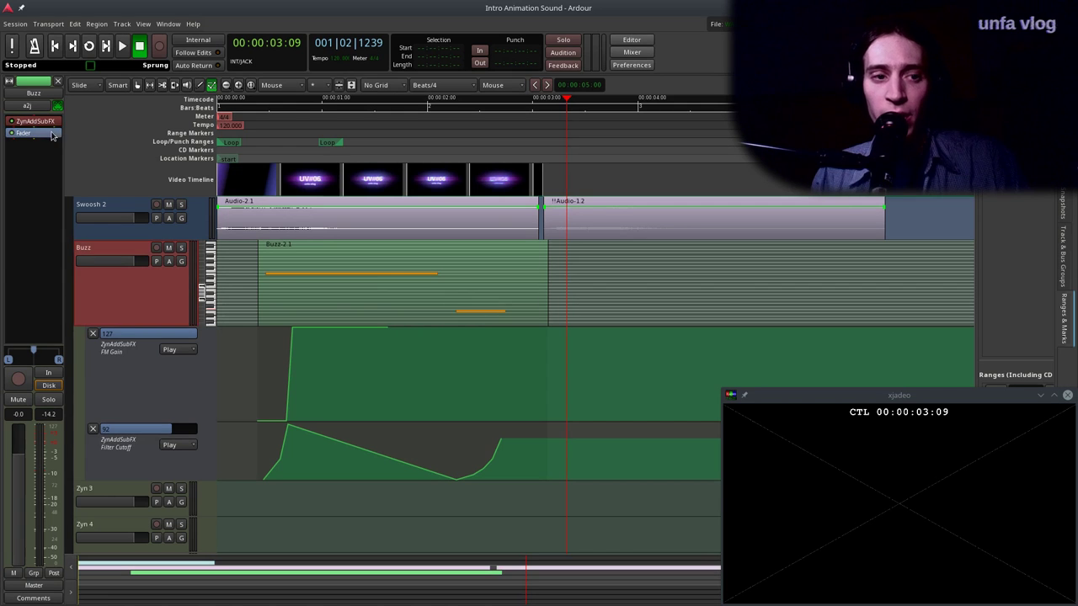
Add the C* AmpVTS - Tube amp + Tone stack plugin before the Buzz track's fader and move its window off the notes.
right_click(55, 136)
mouse_move(100, 137)
mouse_move(182, 141)
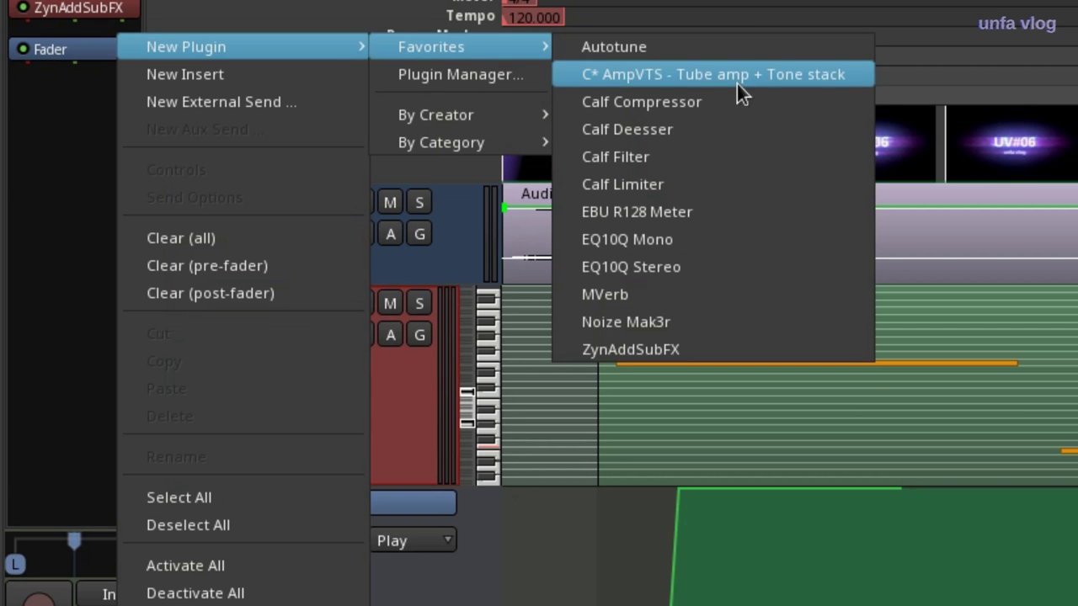
left_click(750, 77)
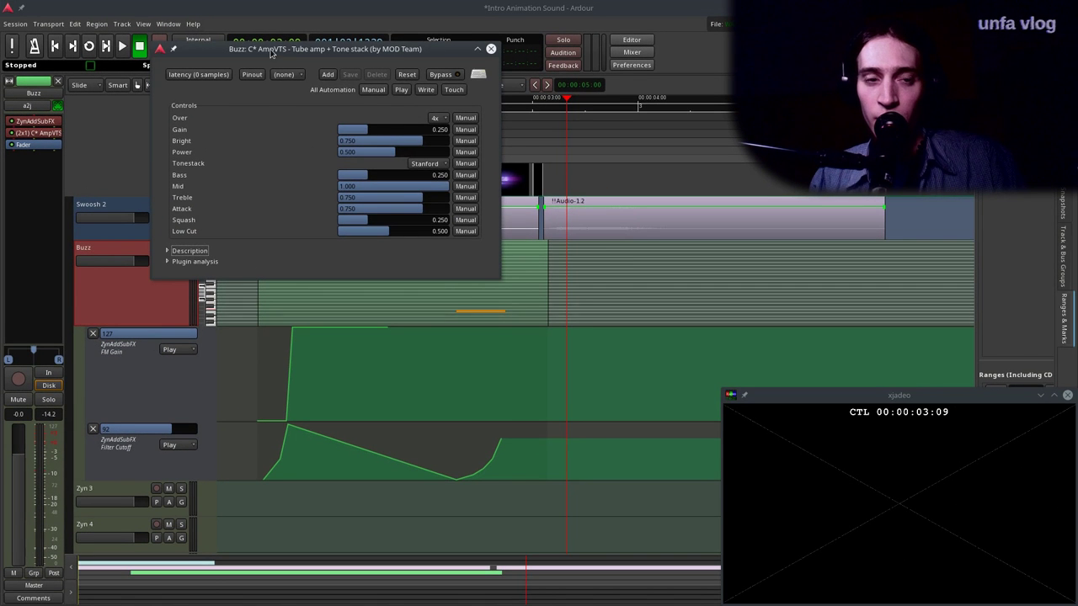
left_click_drag(271, 53, 691, 181)
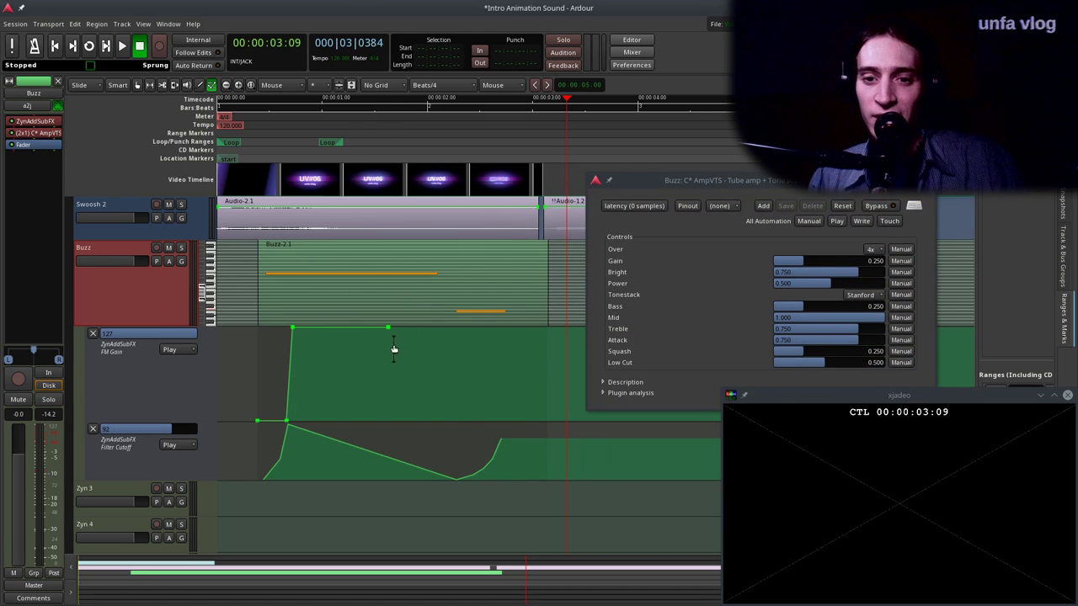
Play the session from the start to hear the Buzz track through the tube amp.
left_click_drag(393, 137, 197, 197)
key("space")
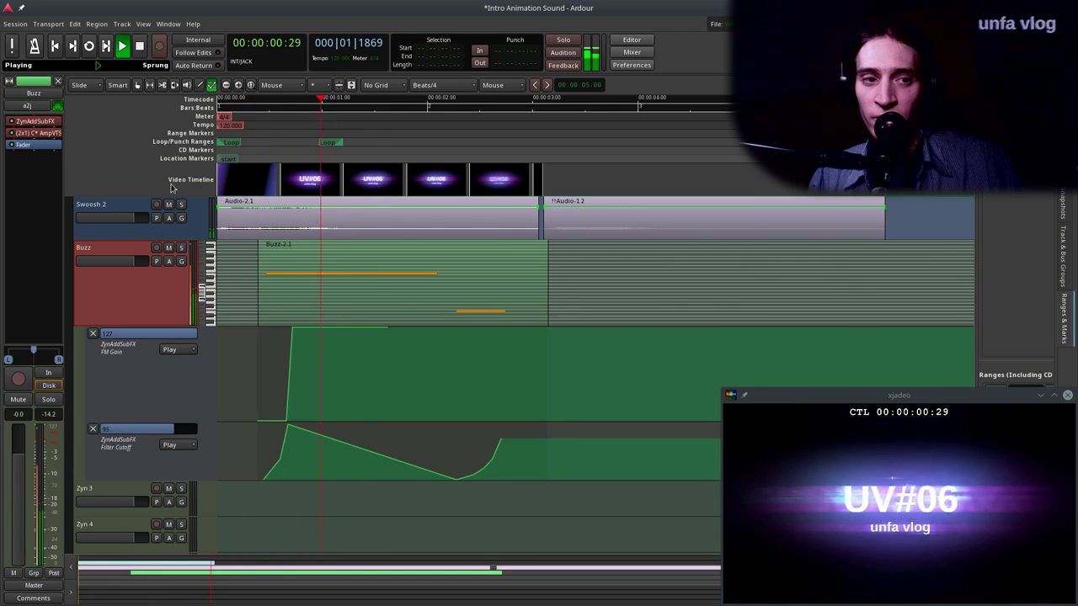
key("space")
Reopen the C* AmpVTS window, keep it above other windows and place it over the upper part of the video preview.
double_click(52, 133)
left_click_drag(660, 181, 308, 249)
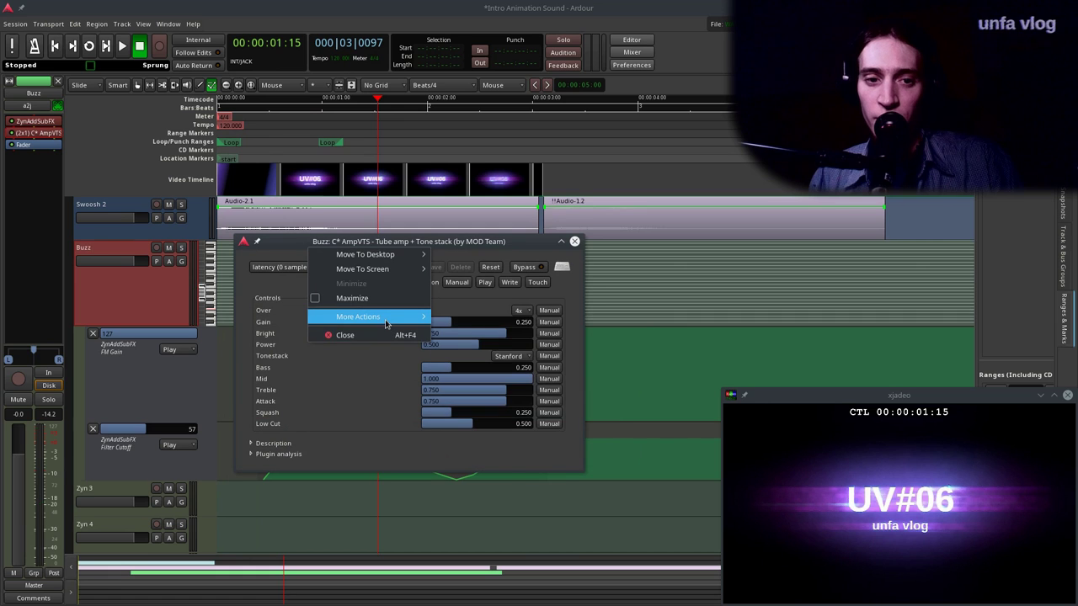
mouse_move(379, 324)
left_click(438, 345)
left_click_drag(417, 254, 904, 205)
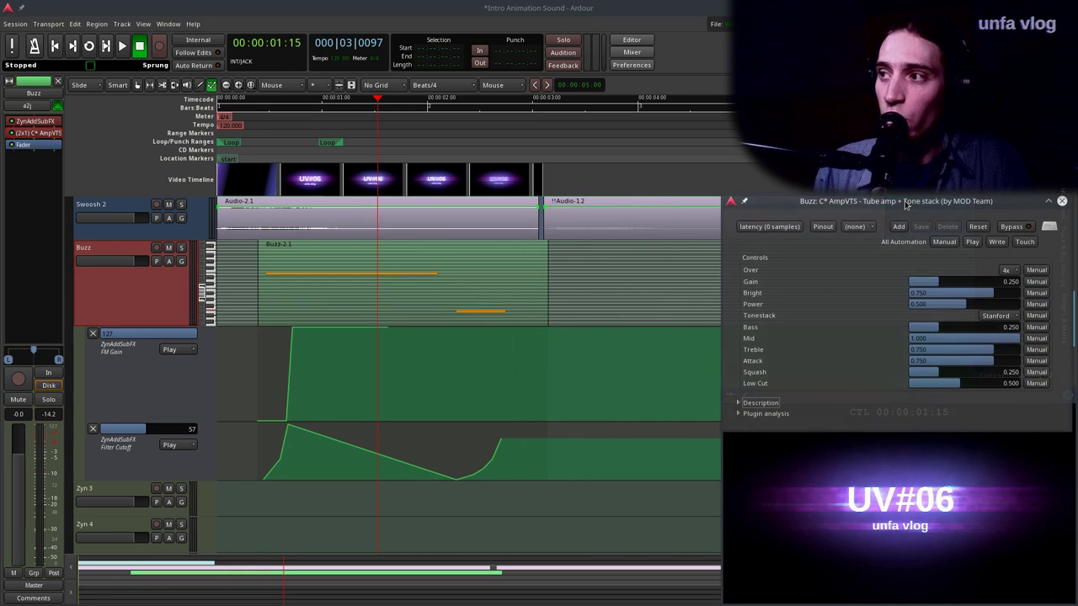
Play the animation from 00:00:00:07 with the amp settings in view to judge the default amp sound.
left_click(240, 130)
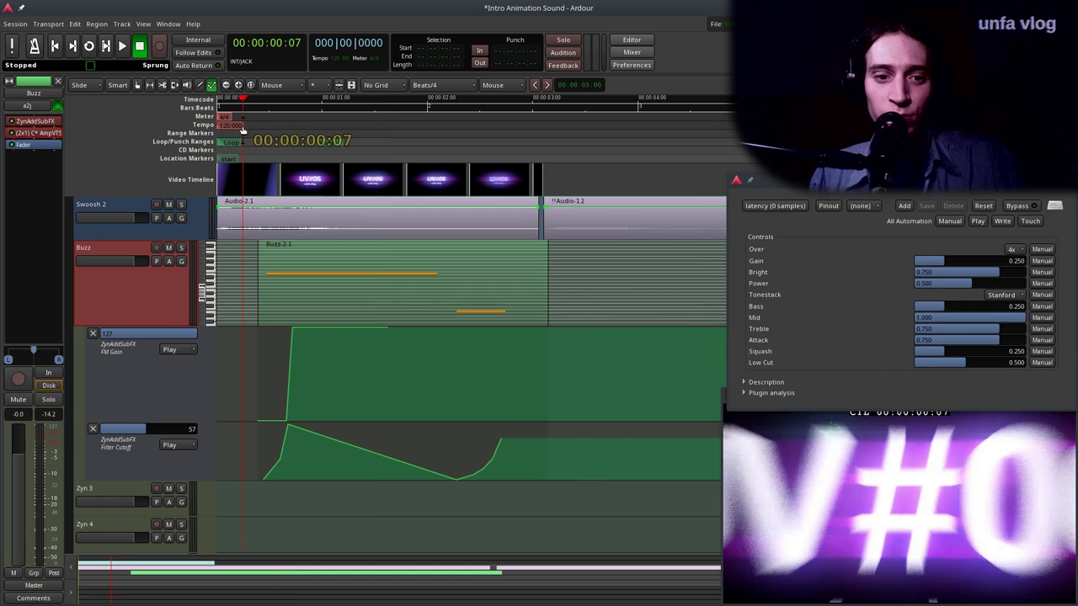
key("space")
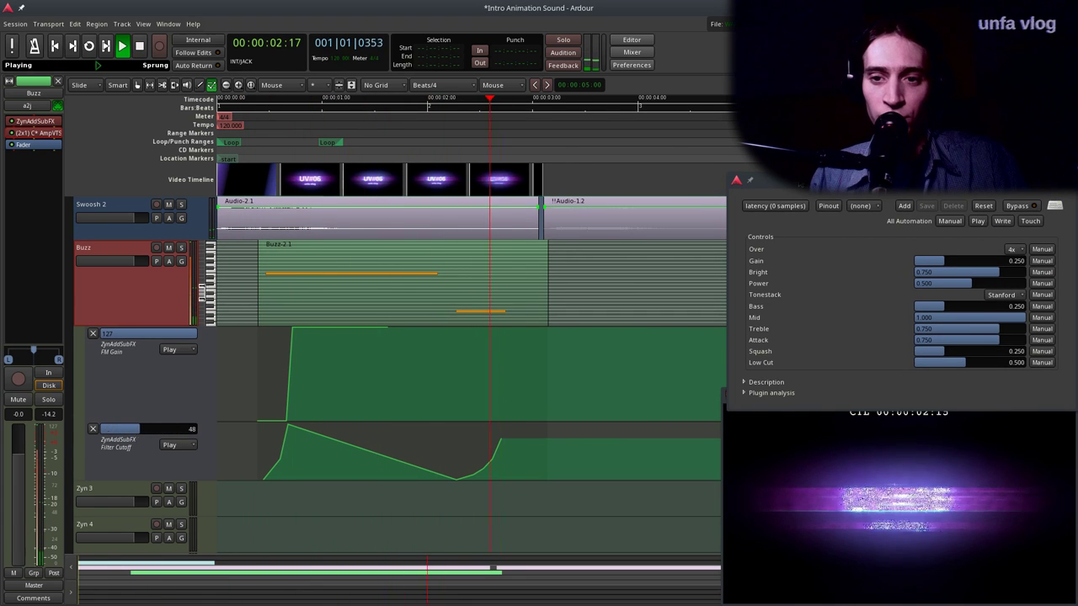
key("space")
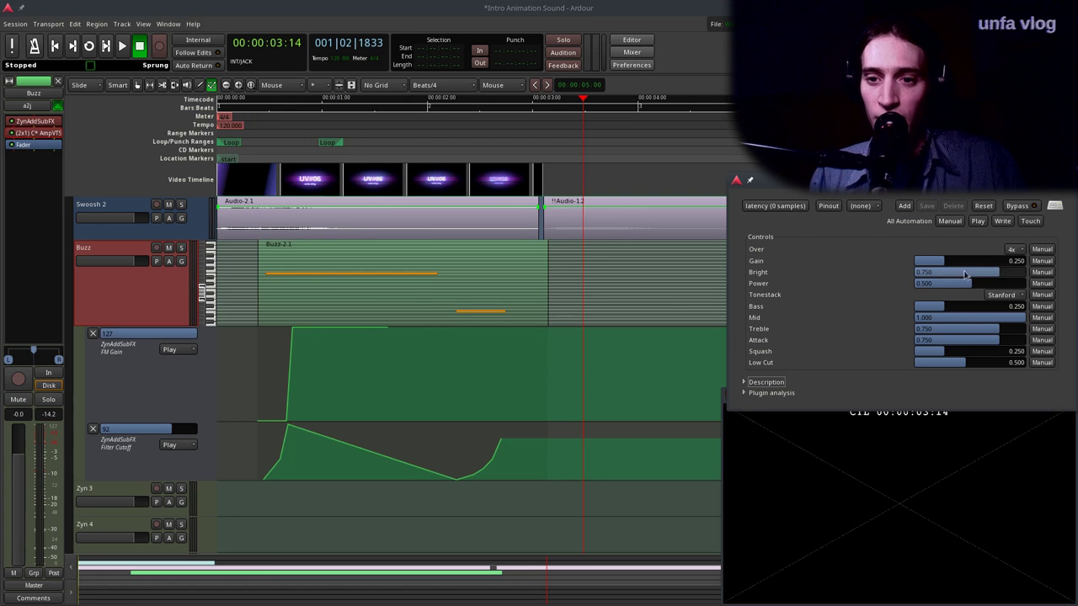
Raise the amp's Gain to 0.892 and extend the loop range to the end of the video.
left_click_drag(943, 262, 970, 270)
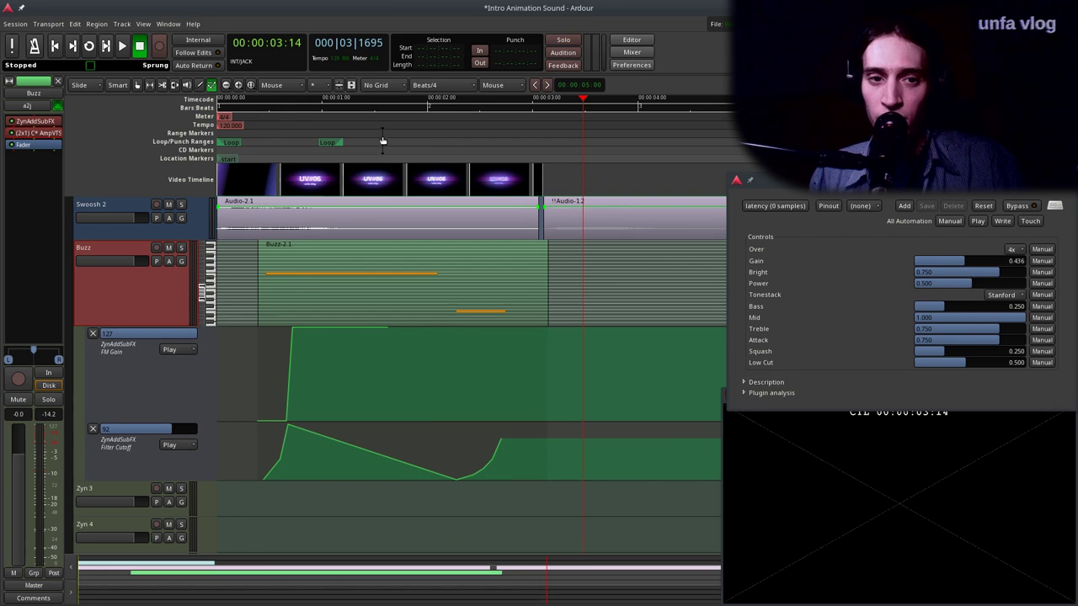
left_click_drag(357, 143, 540, 143)
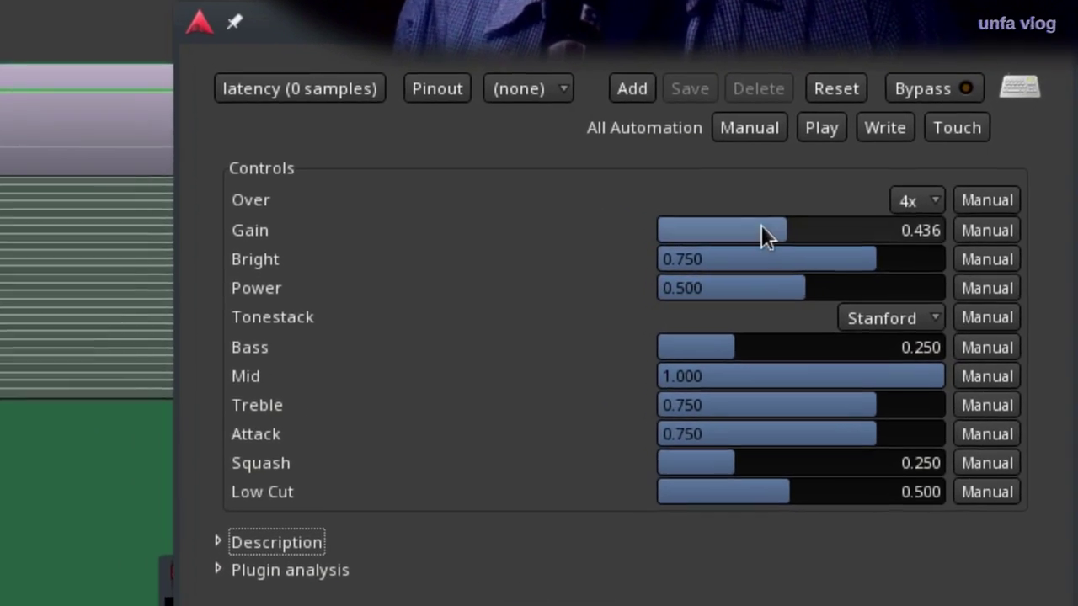
left_click_drag(939, 259, 974, 260)
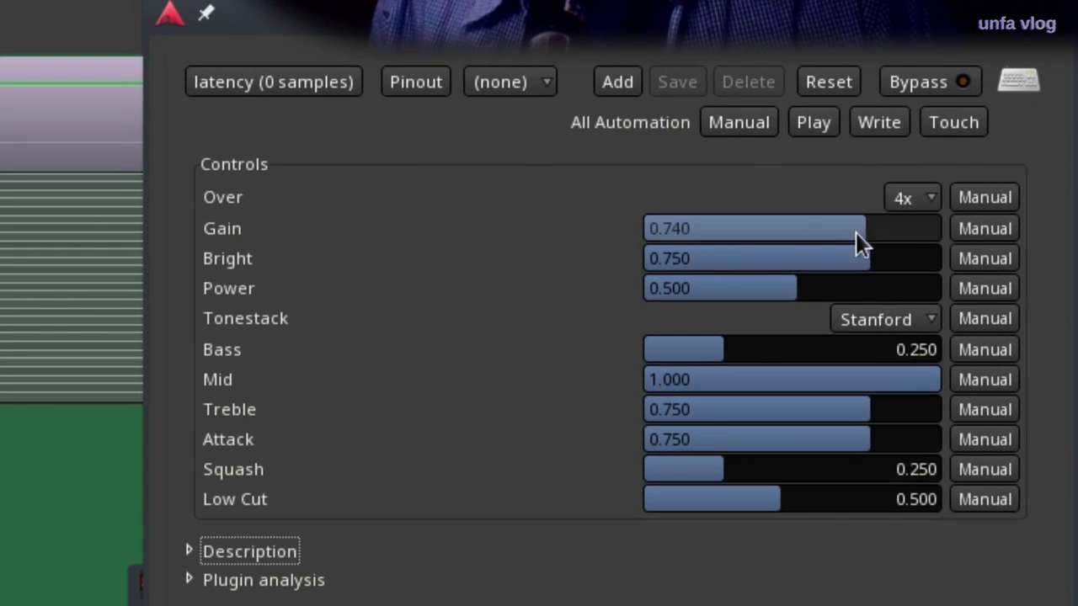
mouse_move(890, 232)
left_mouse_down()
mouse_move(865, 232)
mouse_move(894, 232)
mouse_move(876, 242)
mouse_move(886, 246)
left_mouse_up()
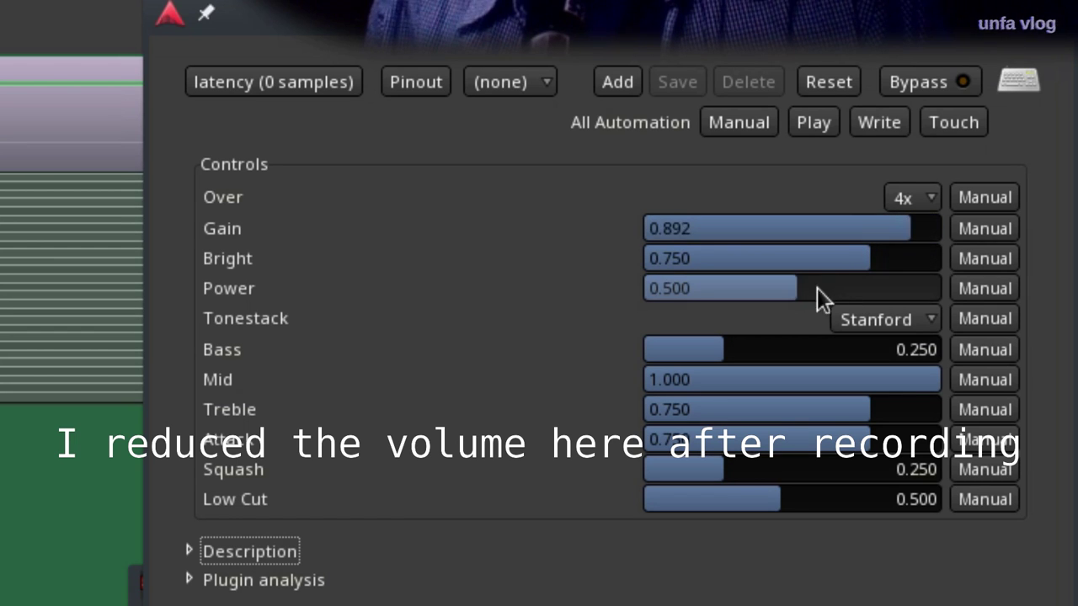
Set the amp's Power to 0.711, Bright to 0.680, Low Cut to 0.100, Attack to 0.000 and Squash to 0.668.
left_click_drag(811, 284, 902, 257)
left_click_drag(796, 262, 702, 286)
left_click_drag(741, 498, 422, 507)
left_click_drag(718, 442, 438, 452)
left_click_drag(686, 474, 893, 478)
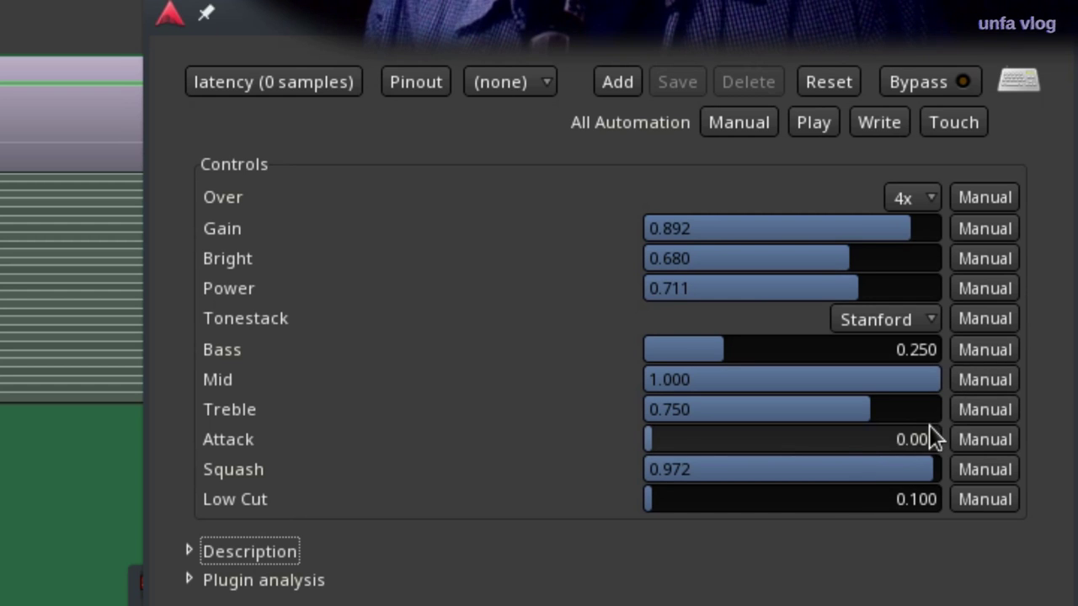
left_click_drag(859, 461, 769, 484)
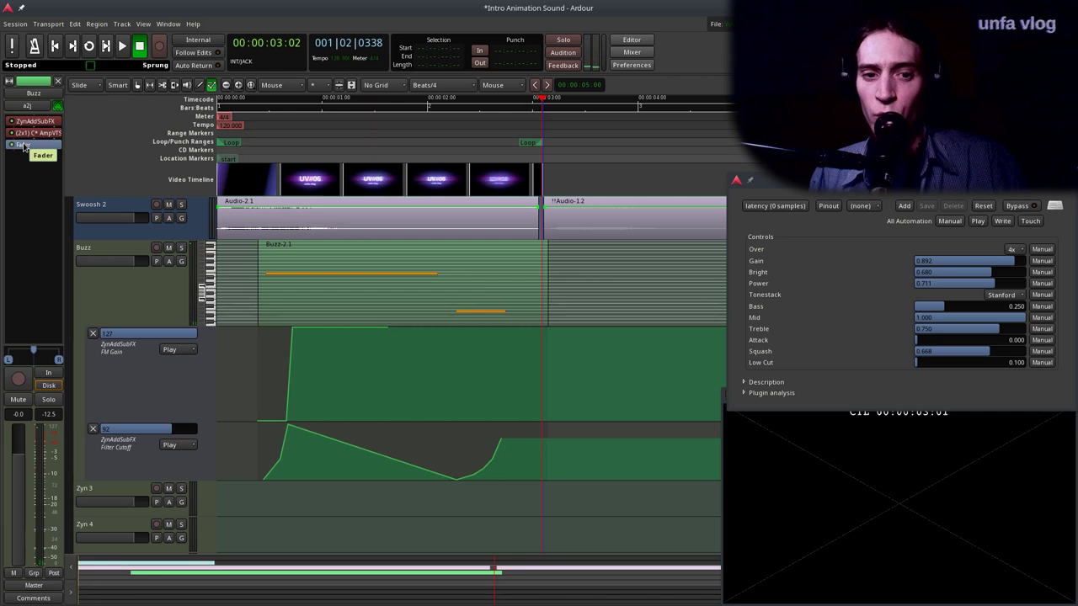
Lower the Buzz track's fader to -8.6 dB and play the session from the start.
left_click(24, 146)
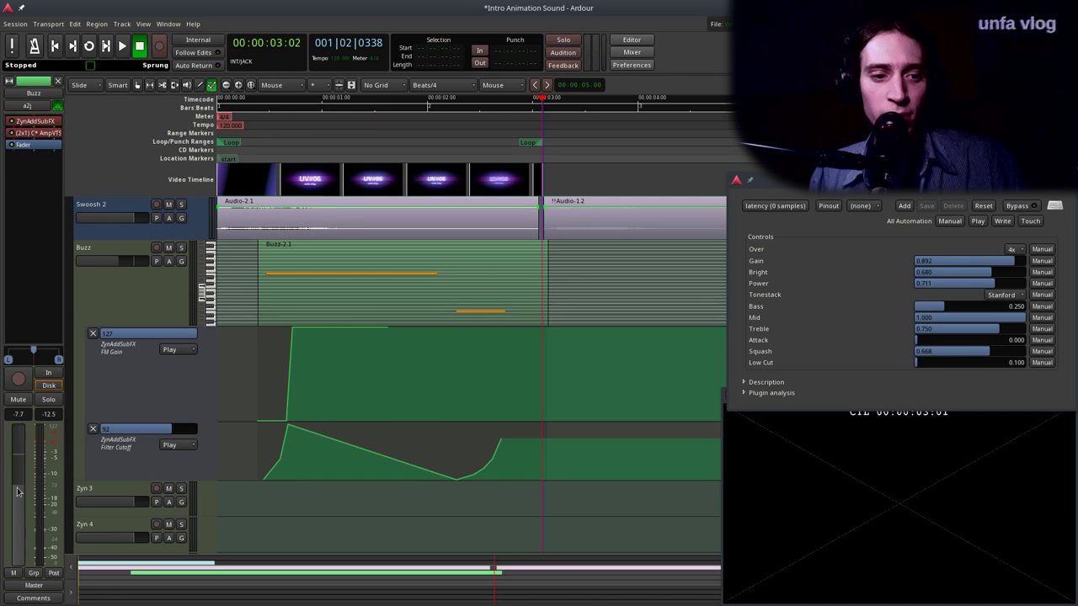
key("Home")
key("space")
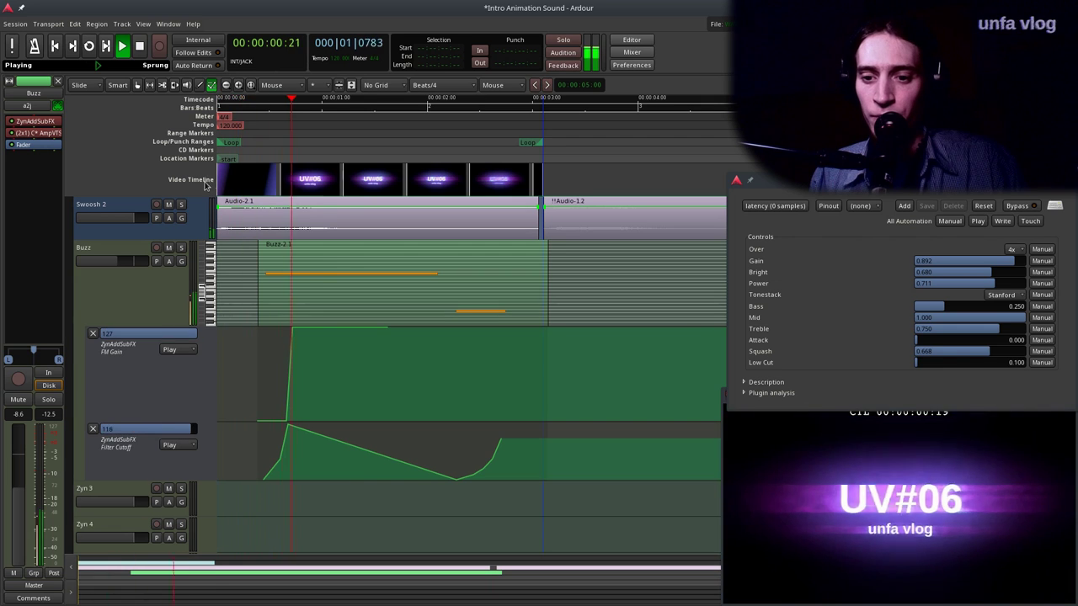
key("Home")
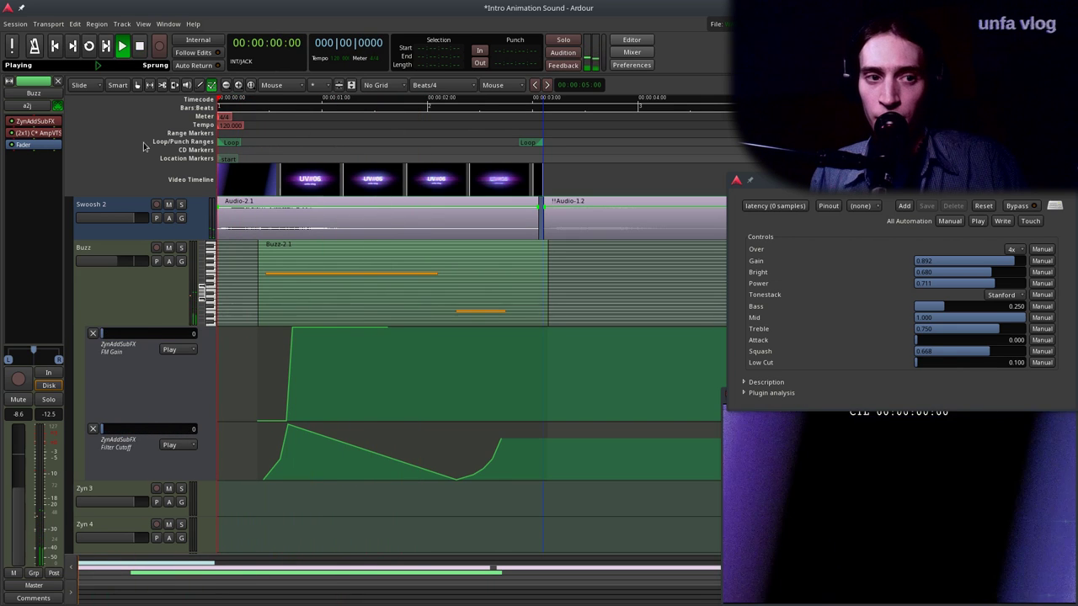
key("space")
Close the amp settings, add an MVerb reverb after the fader on the Buzz track and play the session from the start.
left_click(1065, 180)
right_click(53, 159)
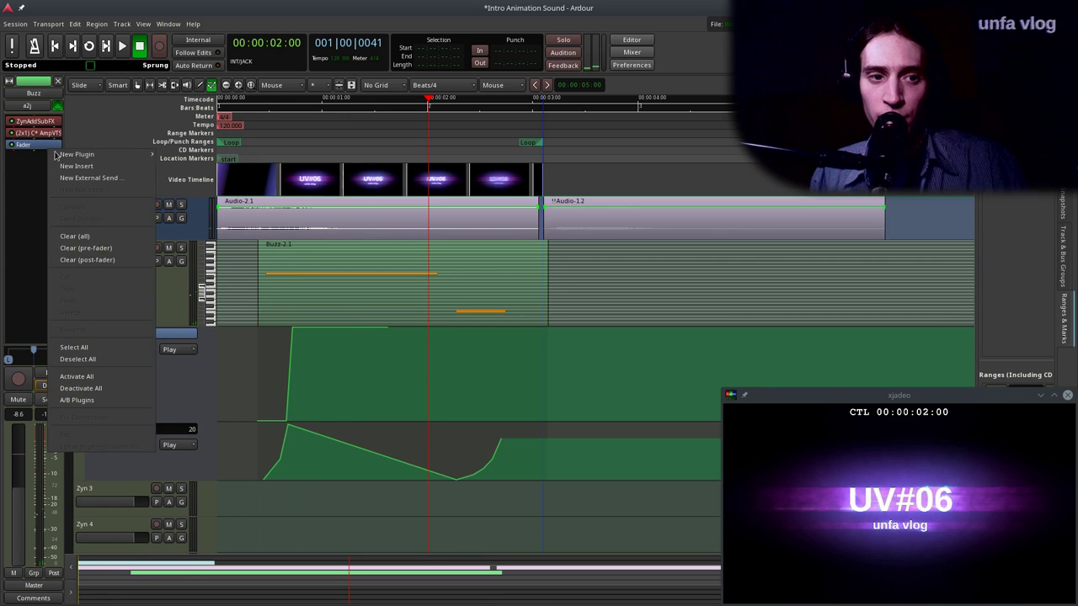
mouse_move(127, 155)
mouse_move(172, 158)
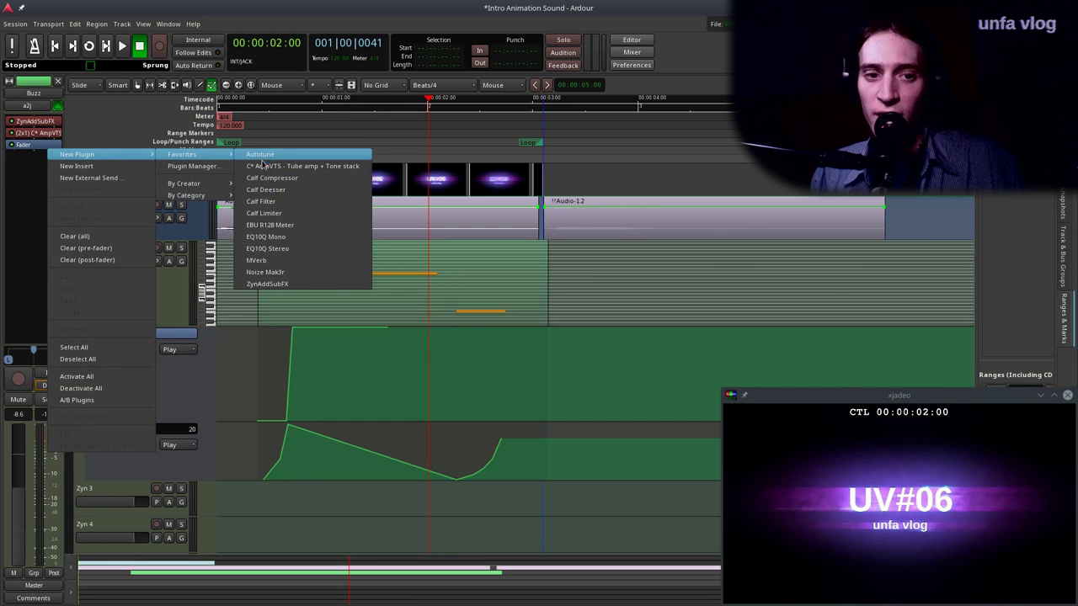
left_click(308, 263)
left_click_drag(298, 225, 916, 263)
right_click(796, 216)
mouse_move(839, 282)
left_click(978, 314)
key("Home")
key("space")
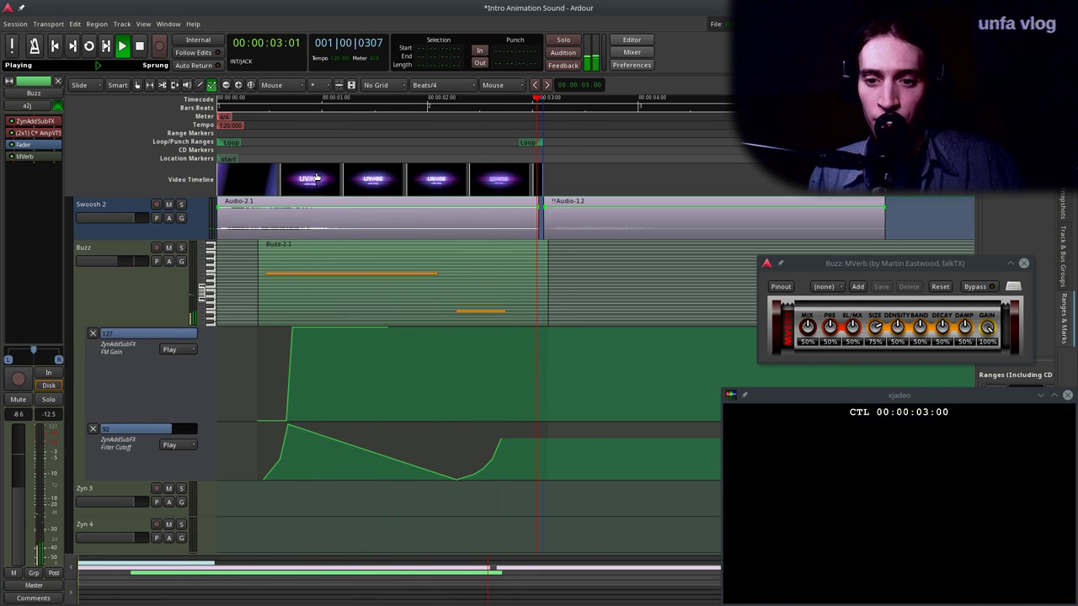
Move MVerb between ZynAddSubFX and the tube amp in the Buzz track's processor chain and replay from the start.
key("space")
left_click_drag(37, 154, 42, 131)
key("Home")
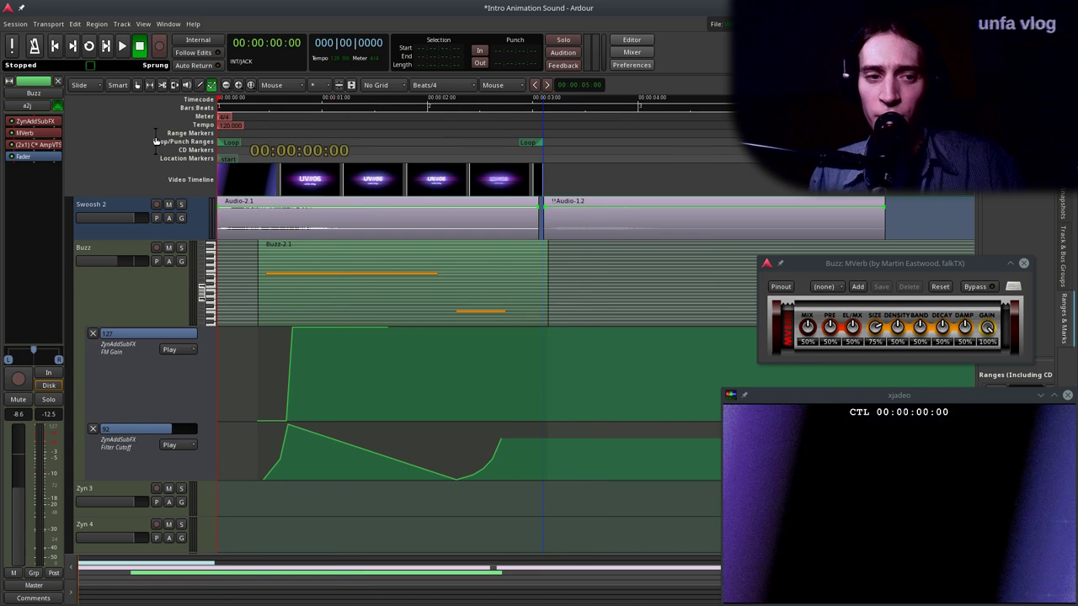
key("space")
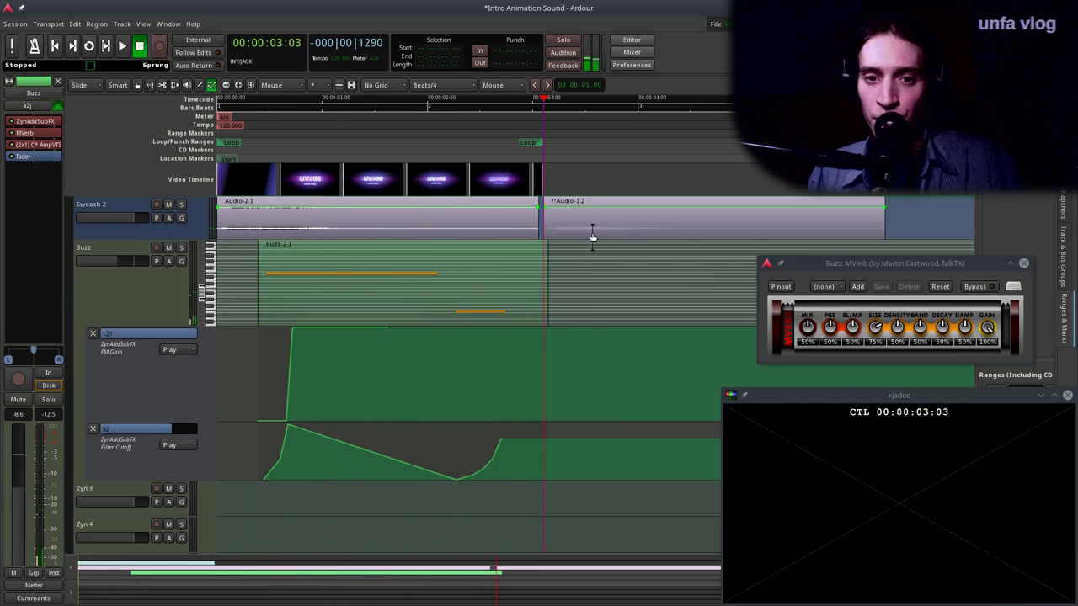
Show an enlarged automation lane for MVerb's Mix on the Buzz track and set it to Write mode.
left_click_drag(840, 269, 769, 252)
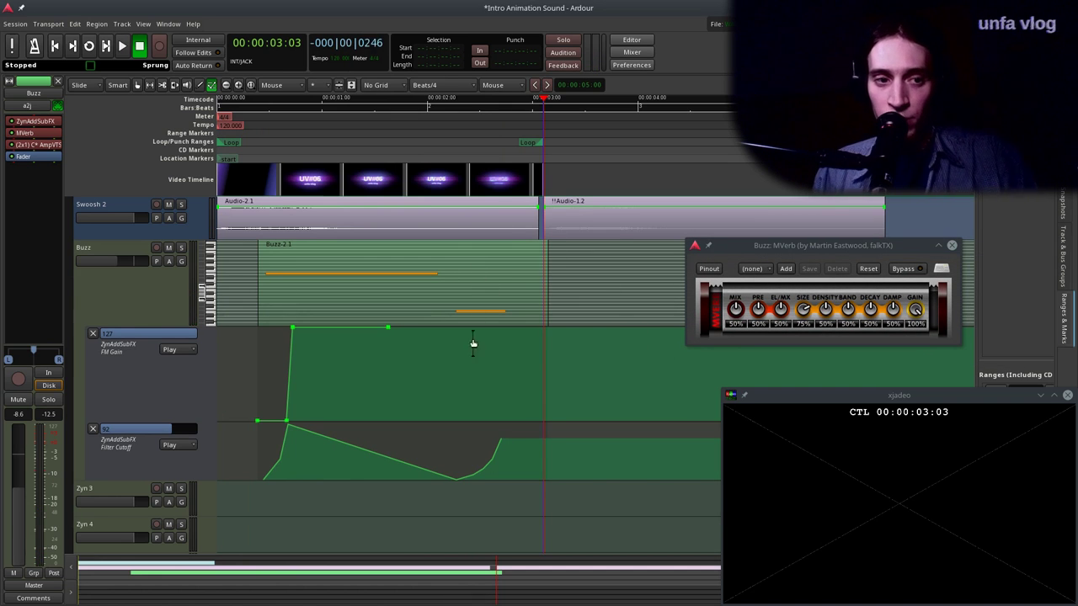
left_click(168, 261)
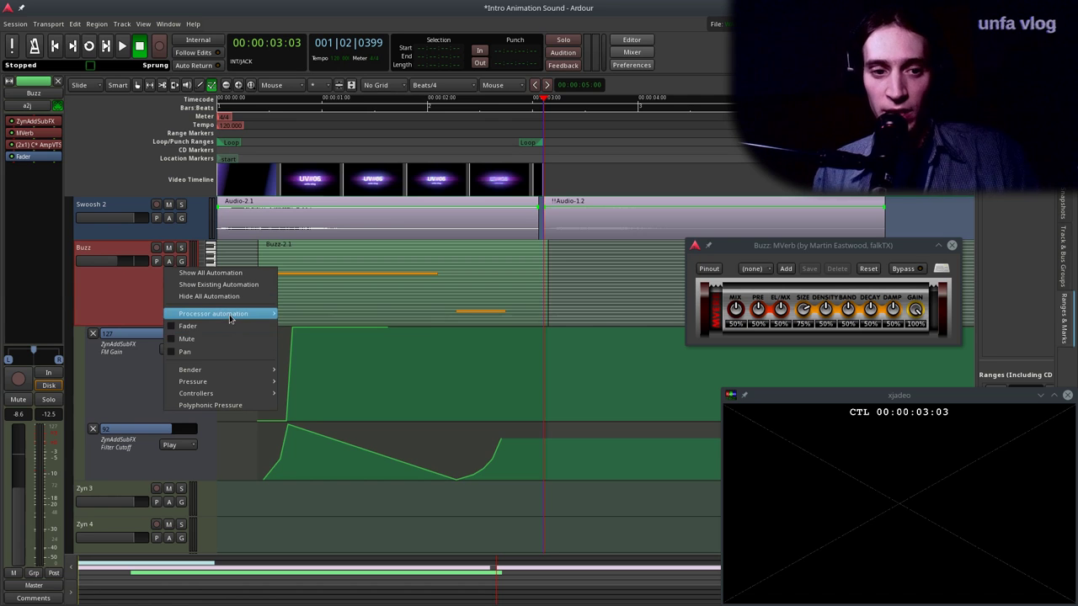
mouse_move(229, 317)
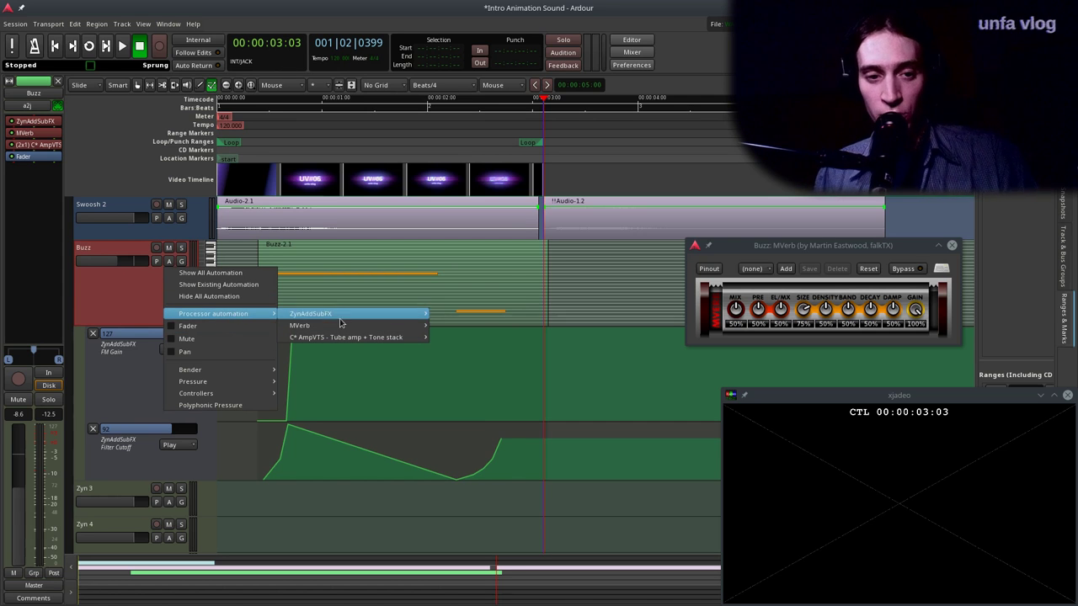
mouse_move(338, 326)
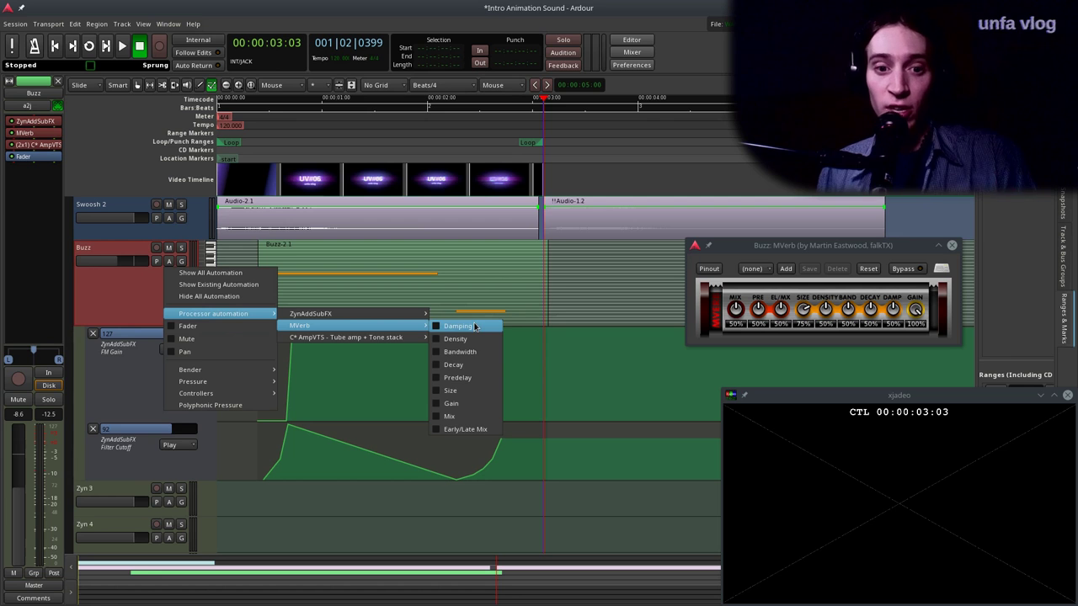
left_click(450, 416)
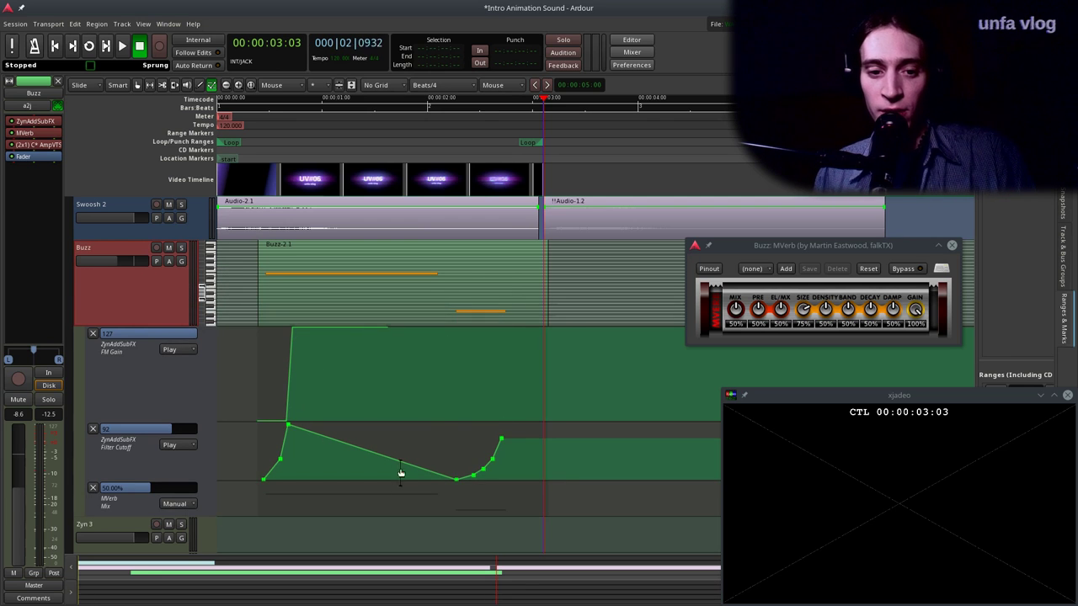
scroll(331, 500, "down", 4)
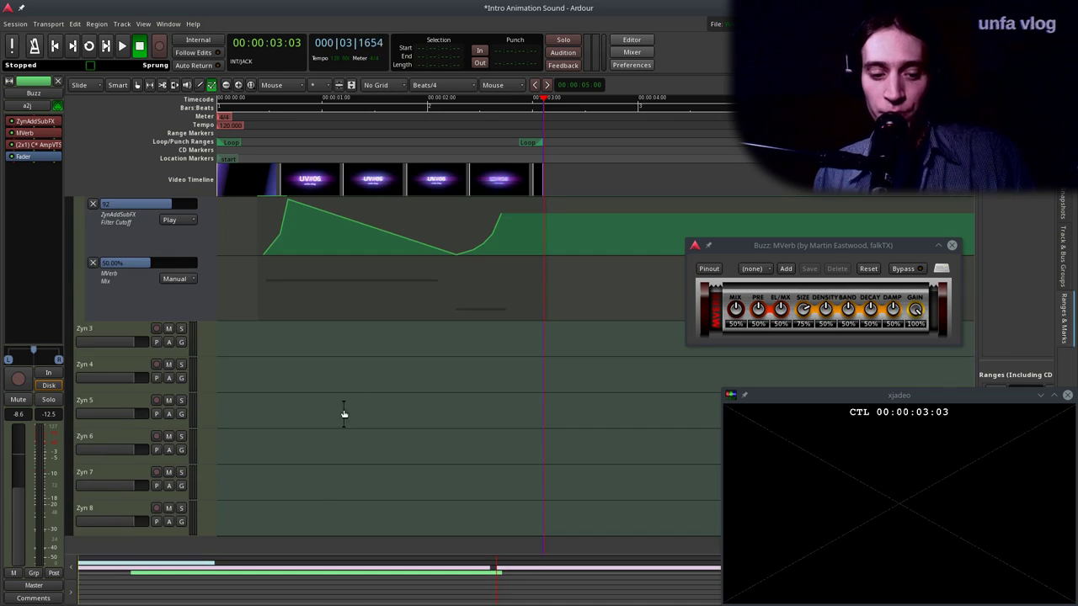
scroll(224, 358, "up", 2)
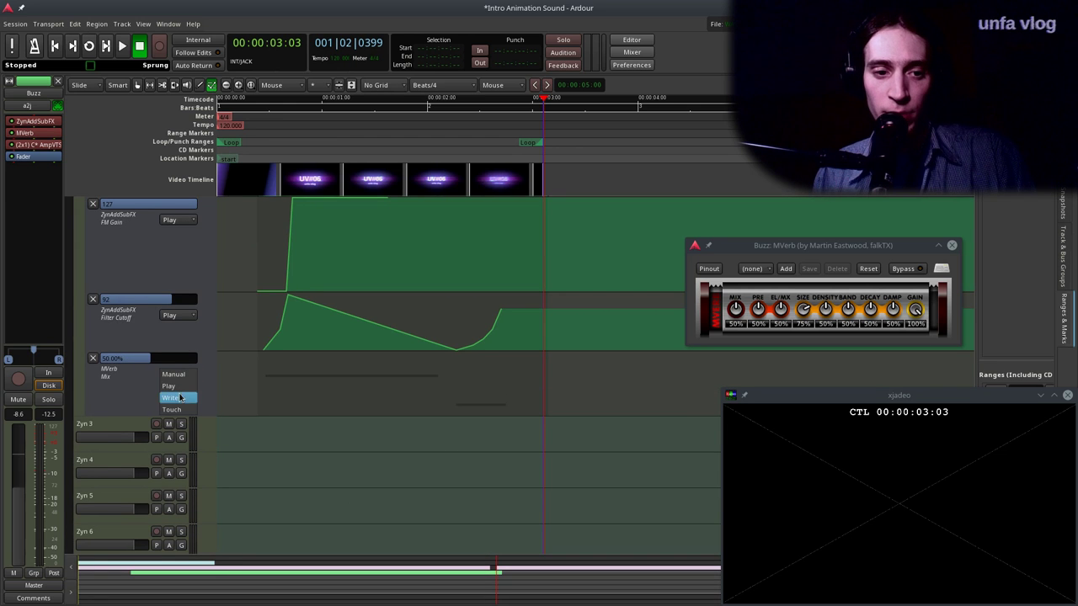
Record the MVerb Mix automation from the start at 50%, dropping to 0% near the video's end, and switch the lane to Touch.
left_click_drag(330, 143, 208, 143)
left_click_drag(293, 143, 235, 144)
key("space")
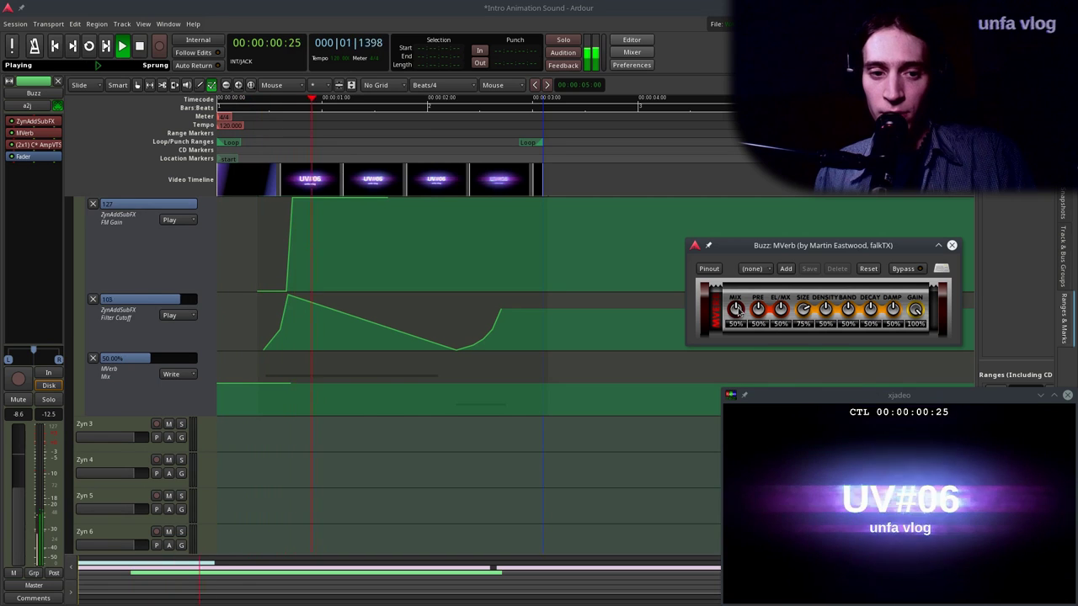
left_click_drag(735, 309, 764, 590)
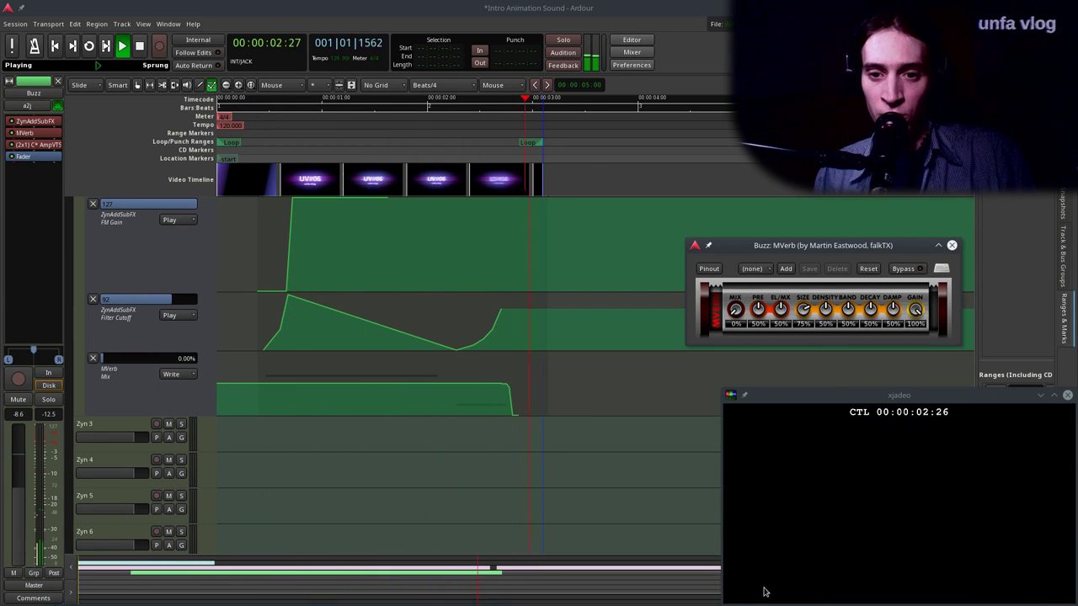
key("space")
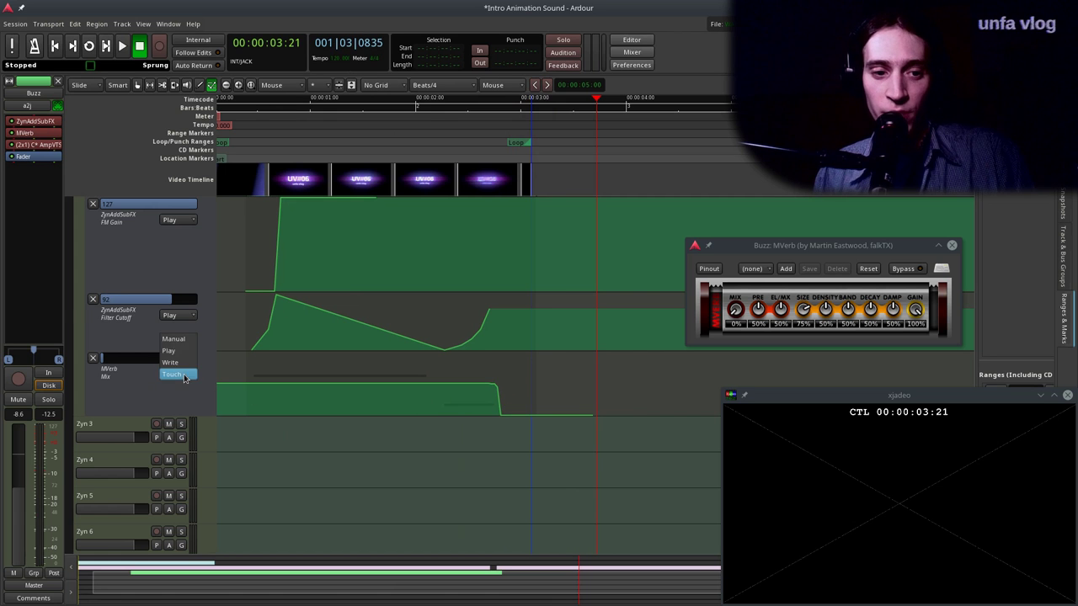
Play the session from the start and examine the Mix automation's drop around 00:00:02:23.
key("Home")
key("space")
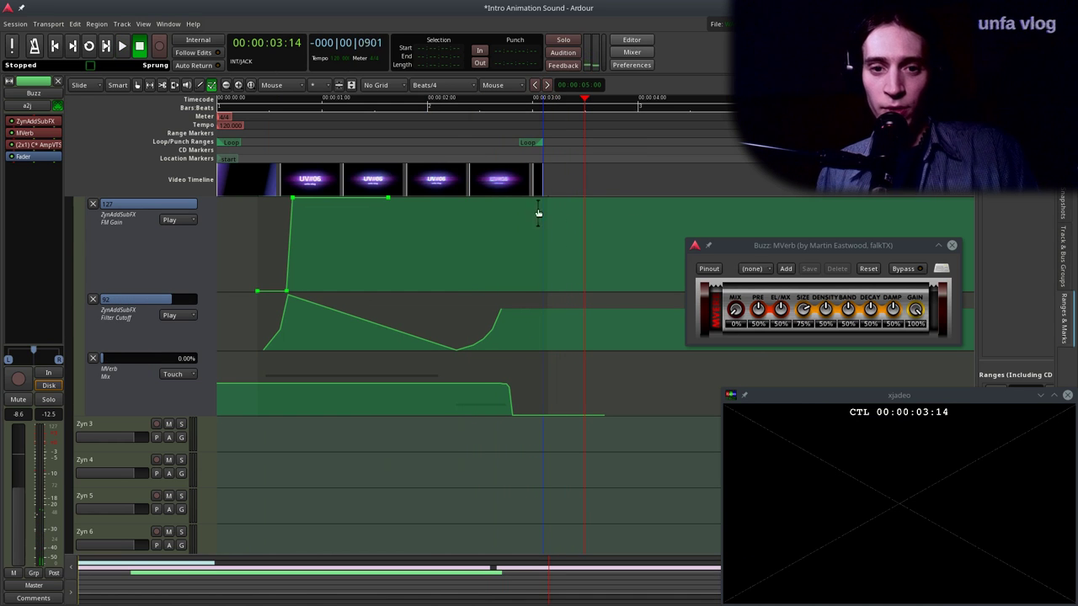
left_click_drag(490, 134, 511, 126)
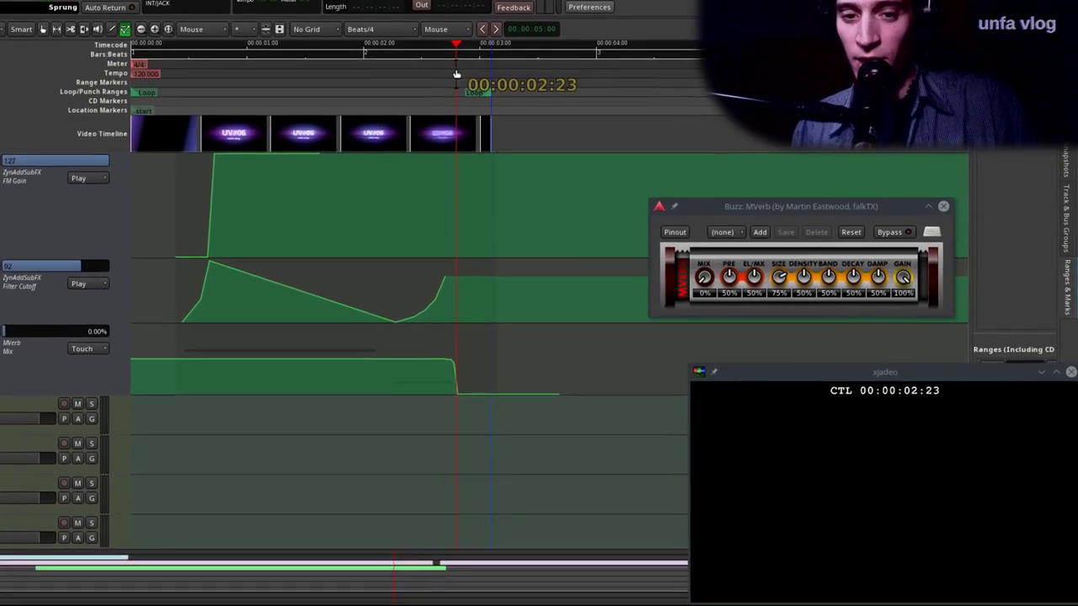
left_click_drag(456, 74, 457, 76)
scroll(453, 386, "up", 3)
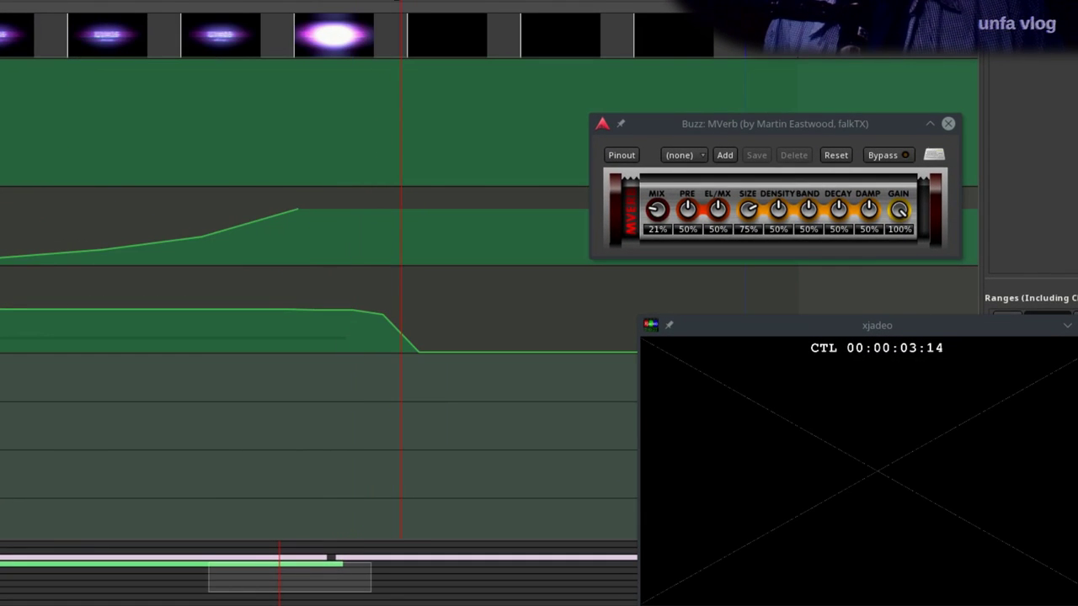
mouse_move(400, 2)
left_mouse_down()
mouse_move(351, 1)
mouse_move(401, 2)
left_mouse_up()
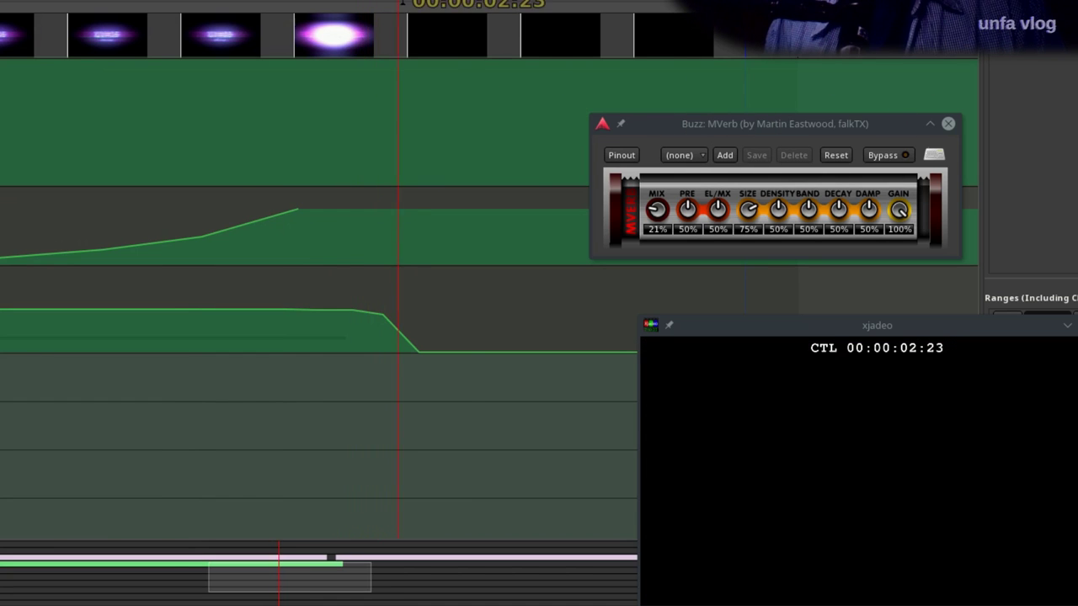
scroll(378, 236, "down", 2)
key("Home")
key("space")
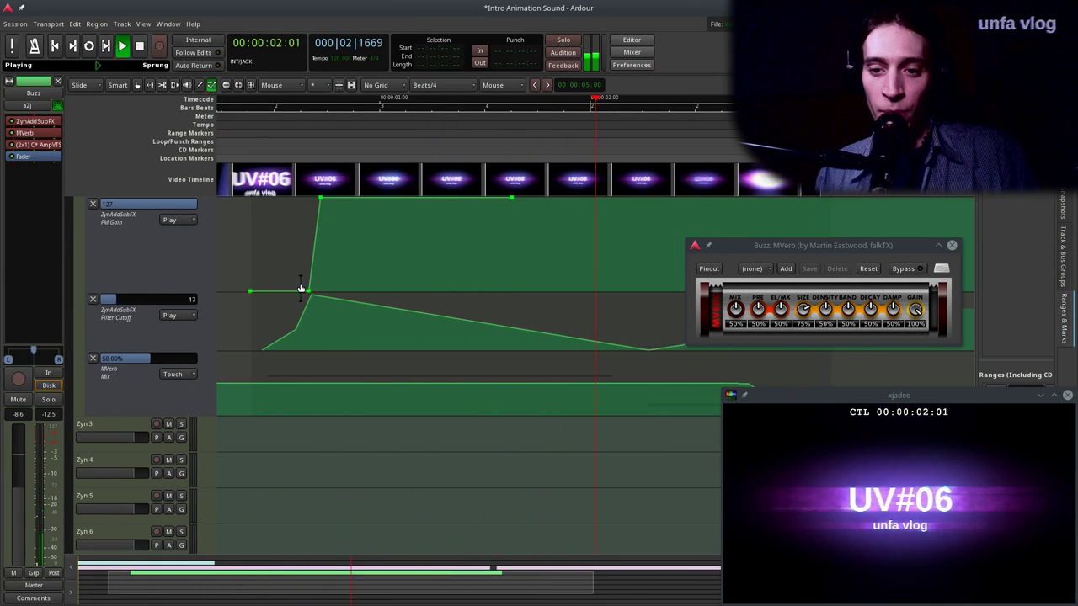
key("space")
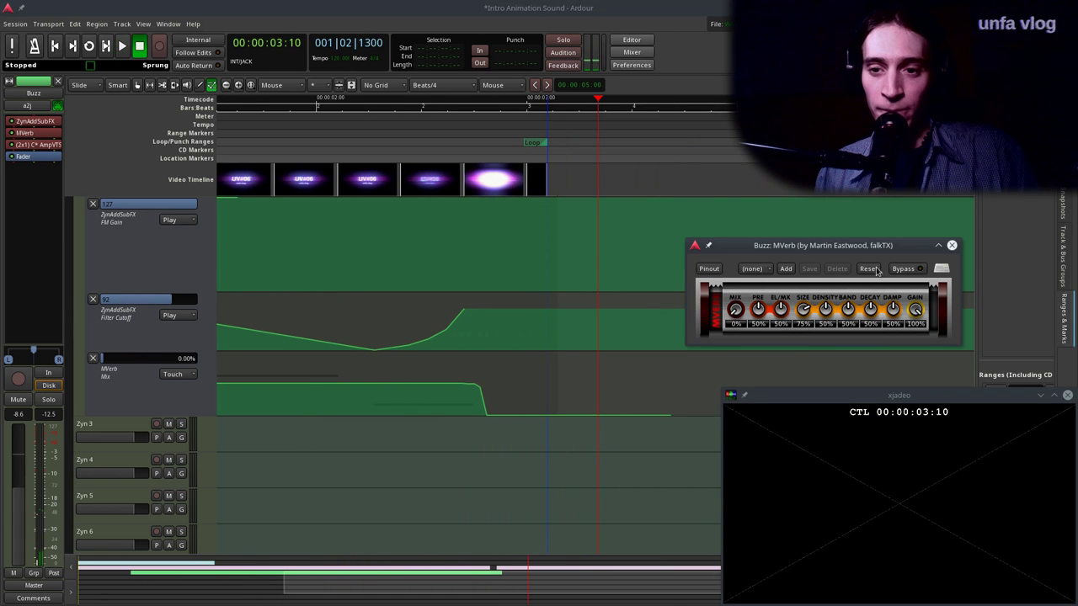
Close the MVerb settings and play the beginning of the session with the Swoosh and Buzz tracks in view.
left_click(952, 245)
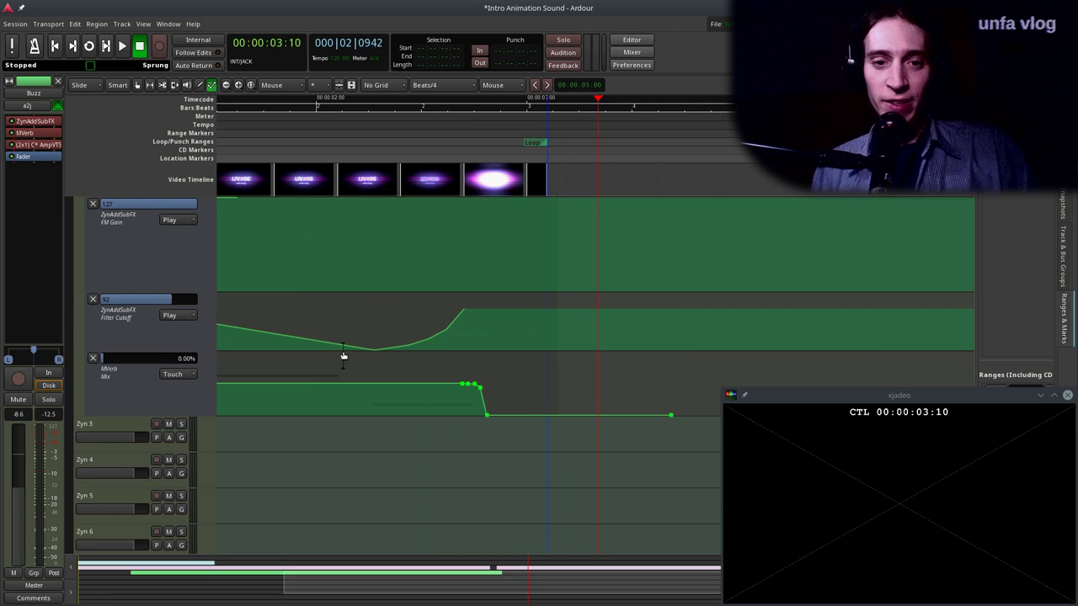
scroll(339, 356, "up", 4)
scroll(407, 375, "down", 2)
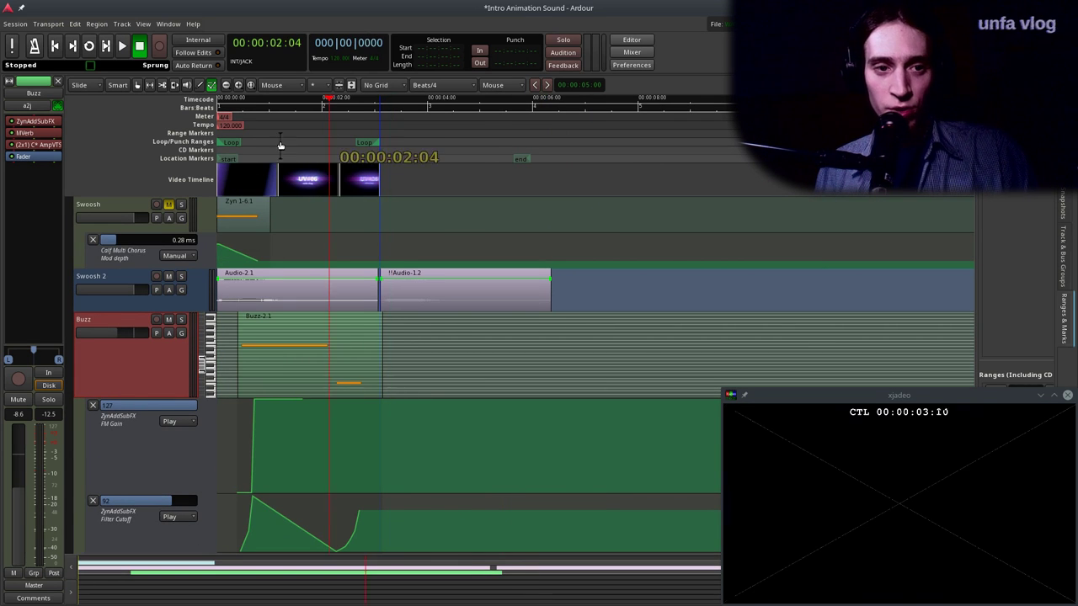
key("Home")
key("space")
key("space")
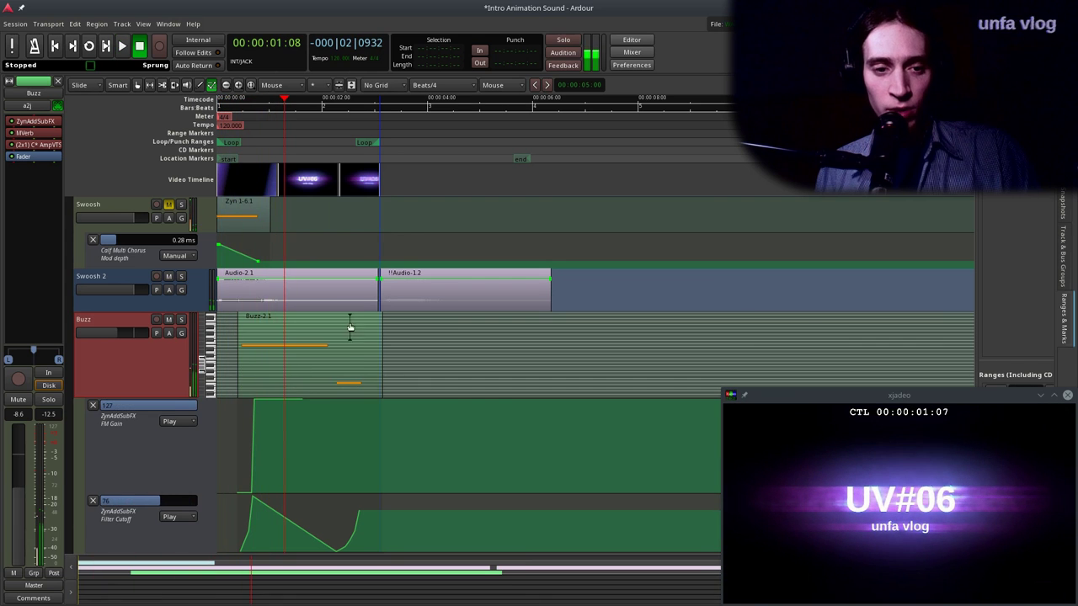
Try the Buzz track's fader at -13.4 dB, replay from the start and settle the level at -9.3 dB.
scroll(349, 329, "down", 5)
scroll(349, 337, "up", 4)
key("Home")
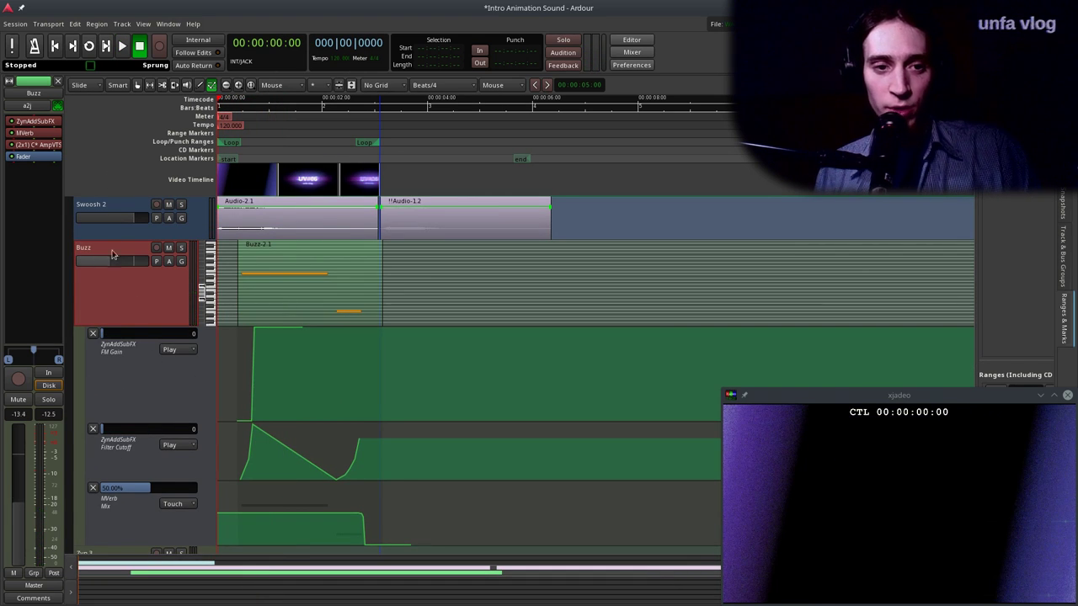
key("space")
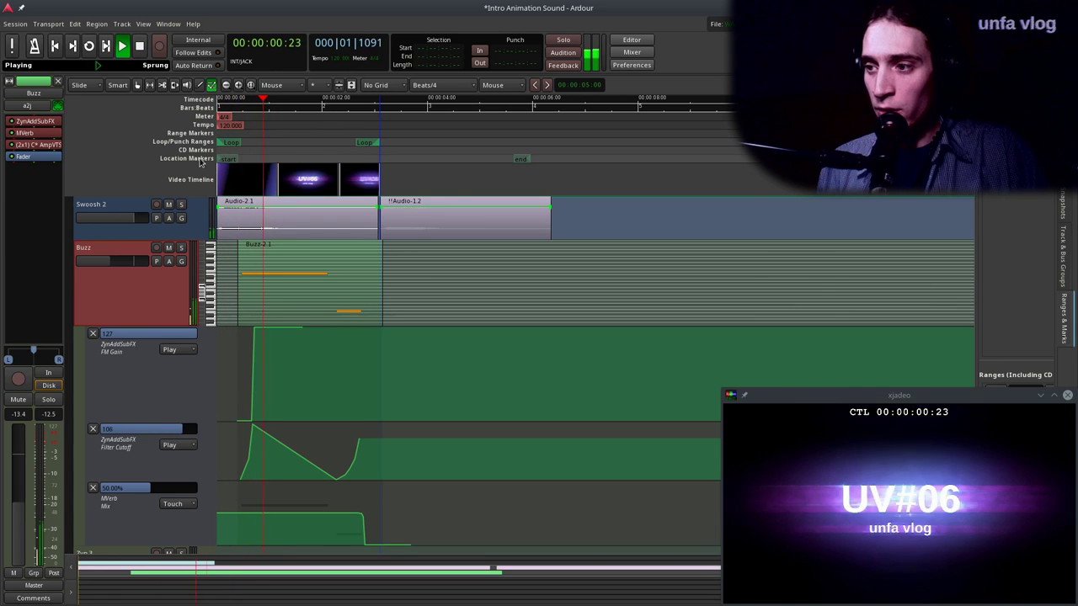
key("space")
Shrink the Buzz track's FM Gain, Filter Cutoff and MVerb Mix automation lanes to their minimum height.
left_click_drag(109, 419, 118, 332)
left_click_drag(123, 393, 128, 340)
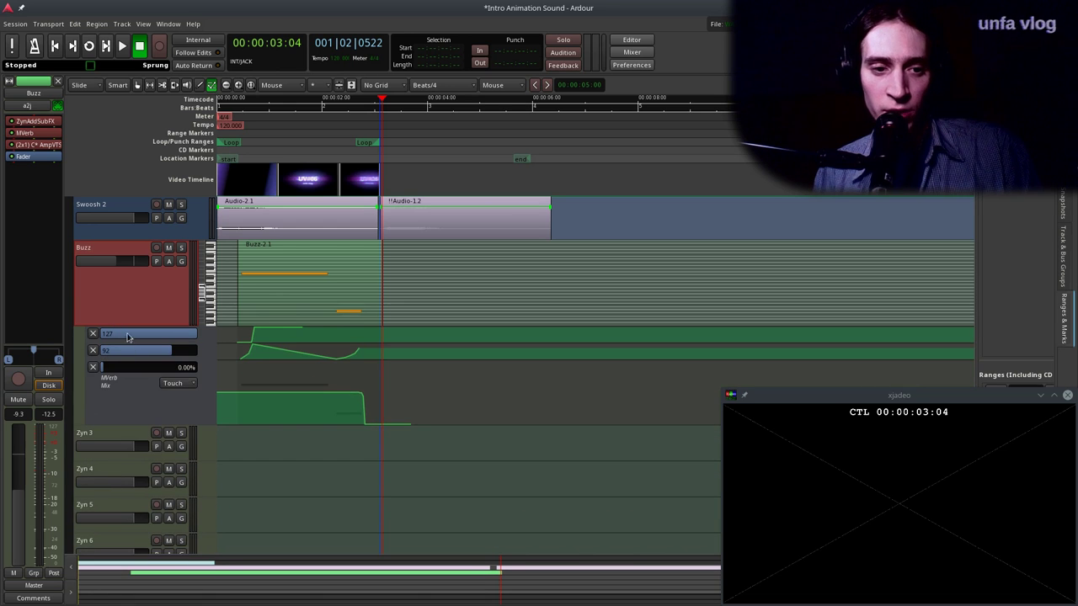
left_click_drag(131, 421, 125, 345)
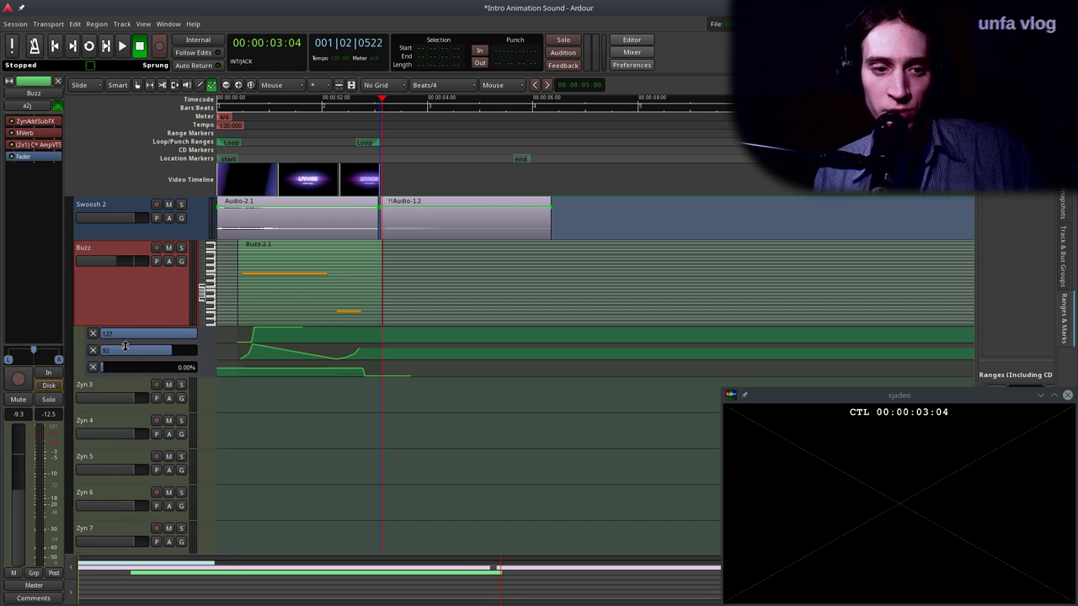
Select the Zyn 3 track, arm it for recording and return the playhead to the start.
left_click(118, 388)
left_click(155, 384)
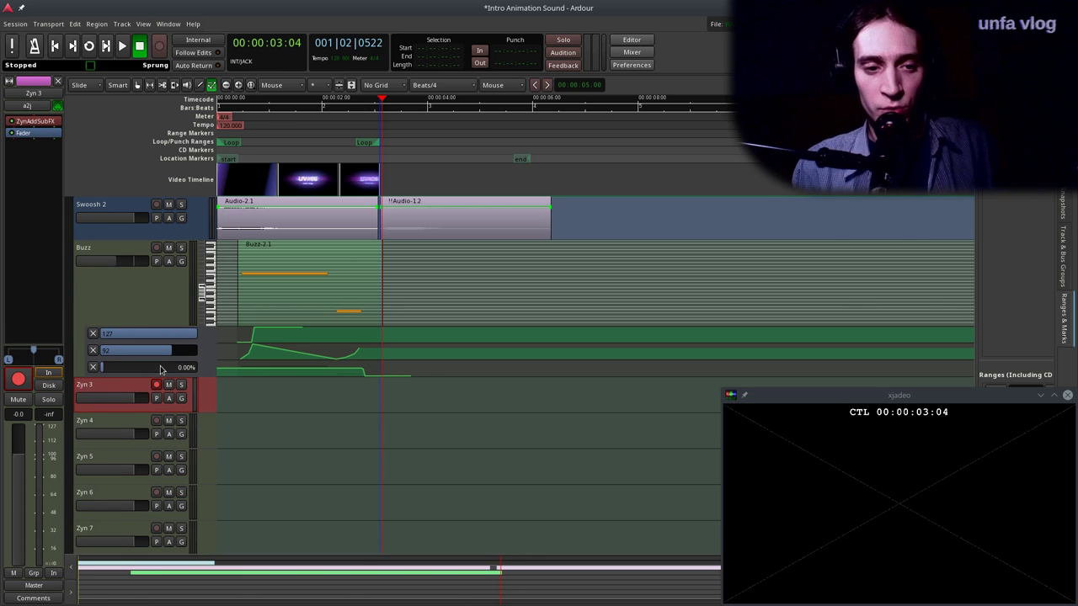
left_click_drag(271, 109, 217, 110)
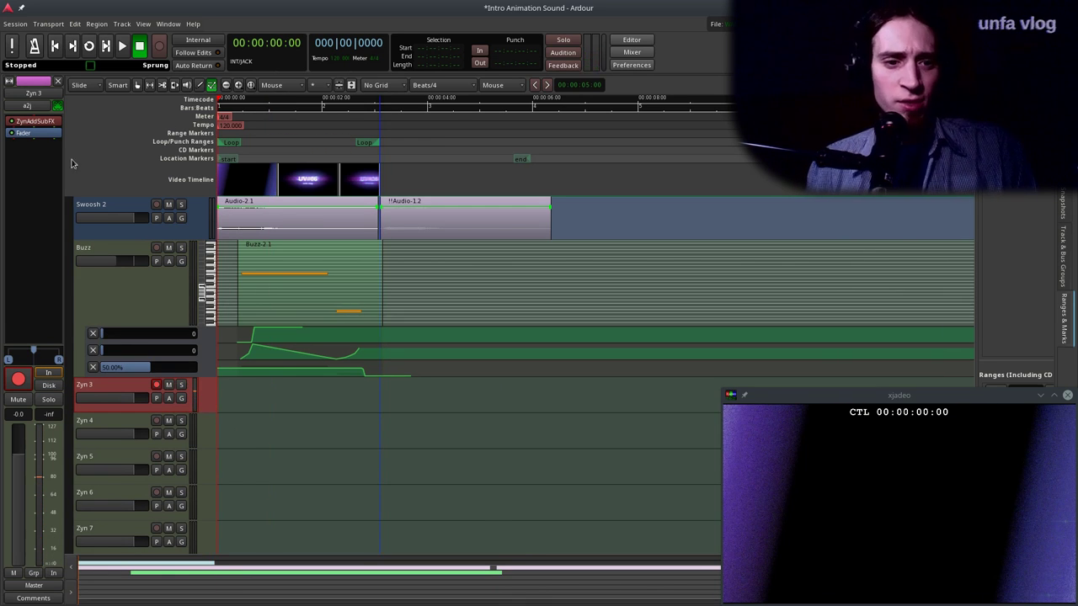
Open the Zyn 3 track's ZynAddSubFX instrument and bring up its ADsynth voice parameters.
double_click(33, 121)
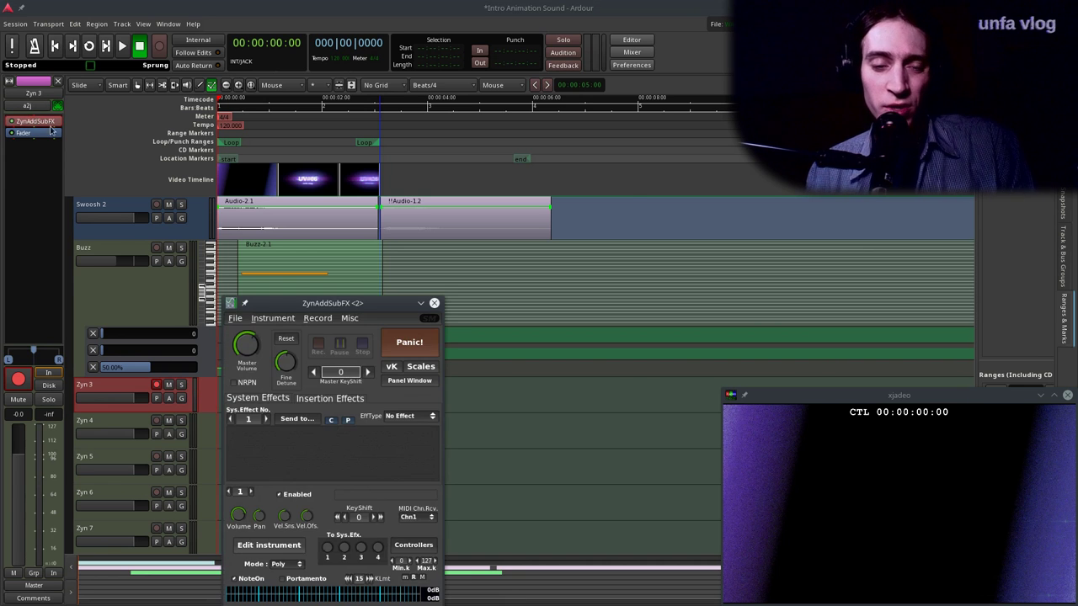
left_click_drag(324, 305, 562, 128)
left_click(514, 376)
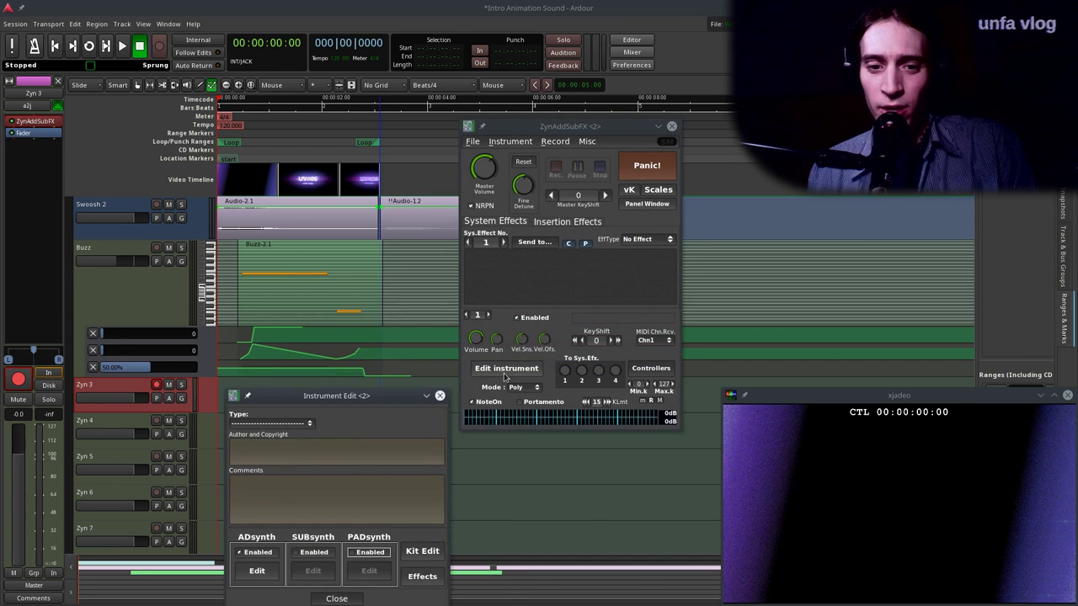
left_click(257, 571)
left_click(212, 246)
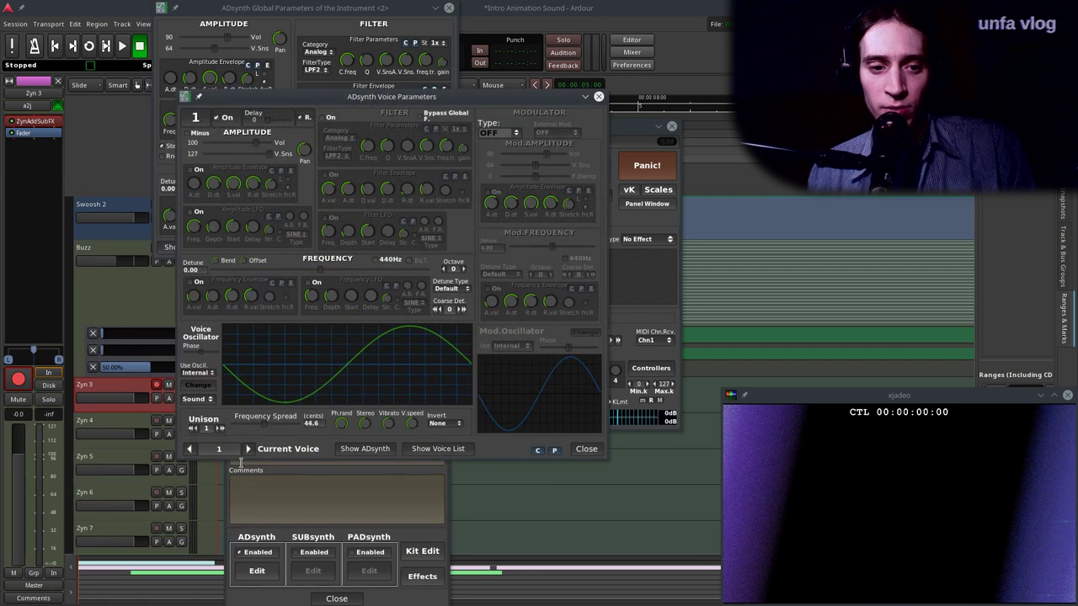
Enable ADsynth voice 2 and set its modulator to FM with ExtMod. 1 as the external source.
left_click(249, 449)
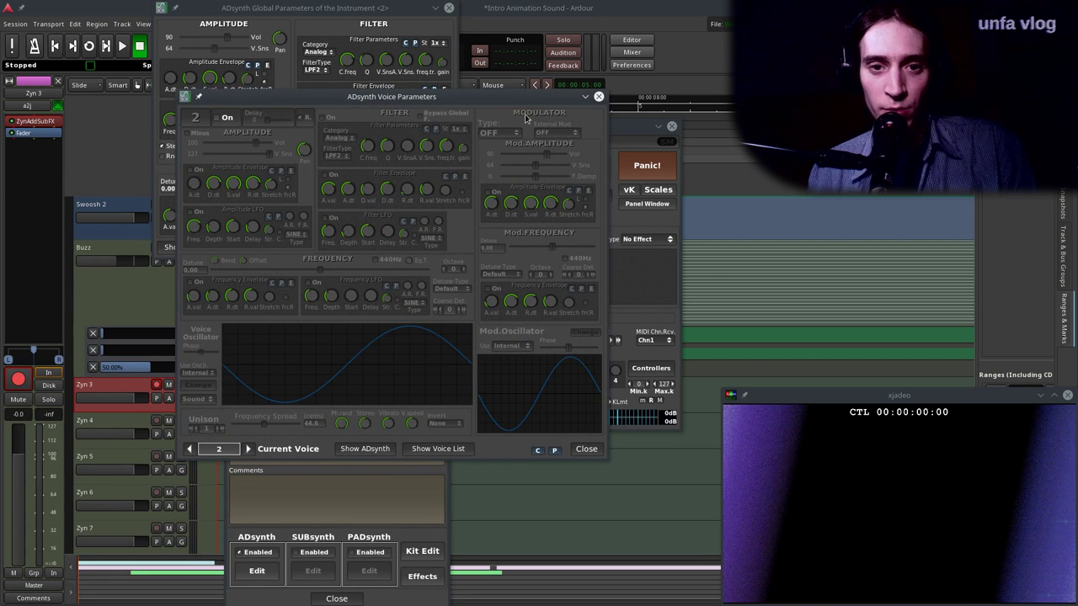
left_click(225, 117)
left_click(496, 133)
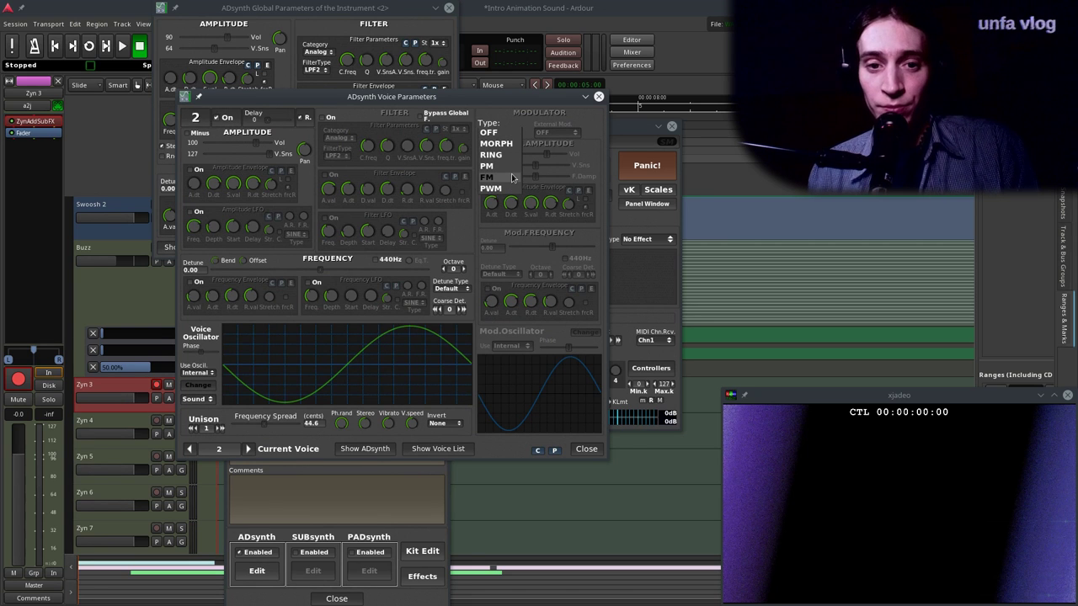
left_click(511, 175)
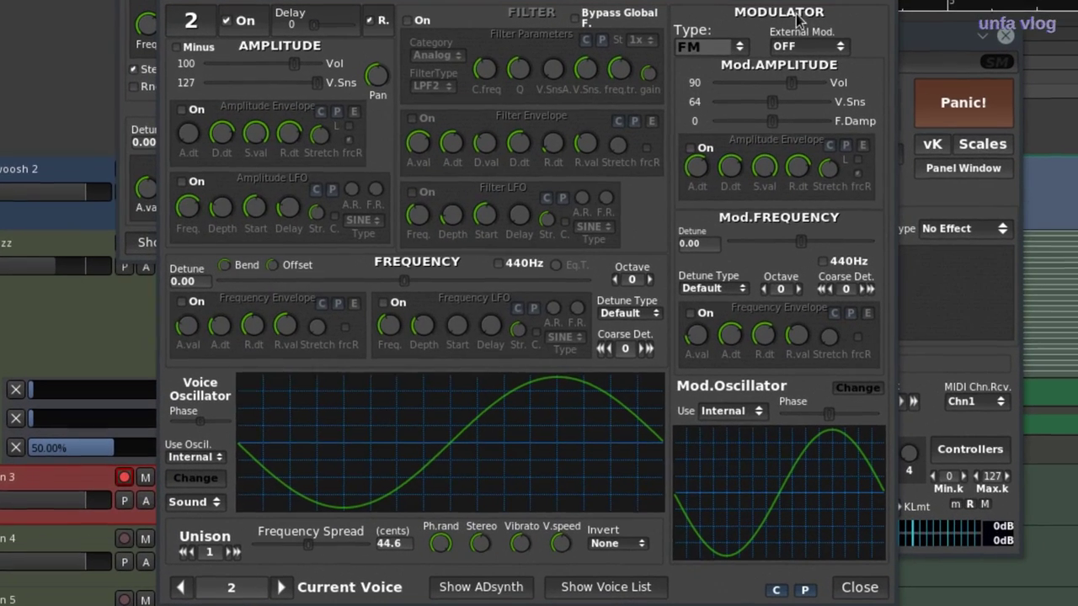
left_click(592, 117)
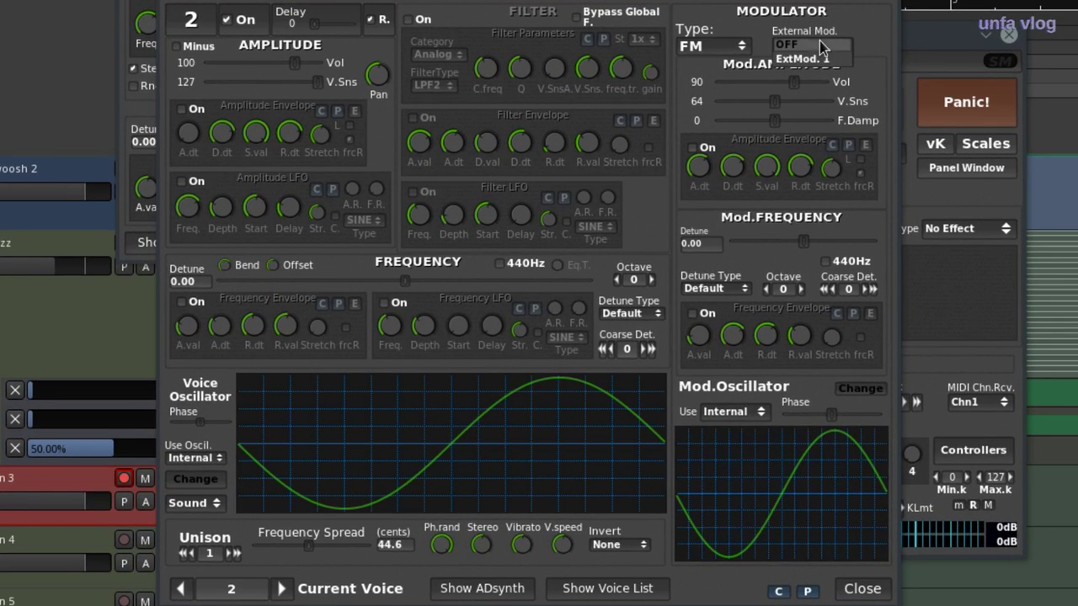
left_click(808, 59)
Set voice 1's volume to 0 and switch its sound source to pink noise.
left_click(180, 590)
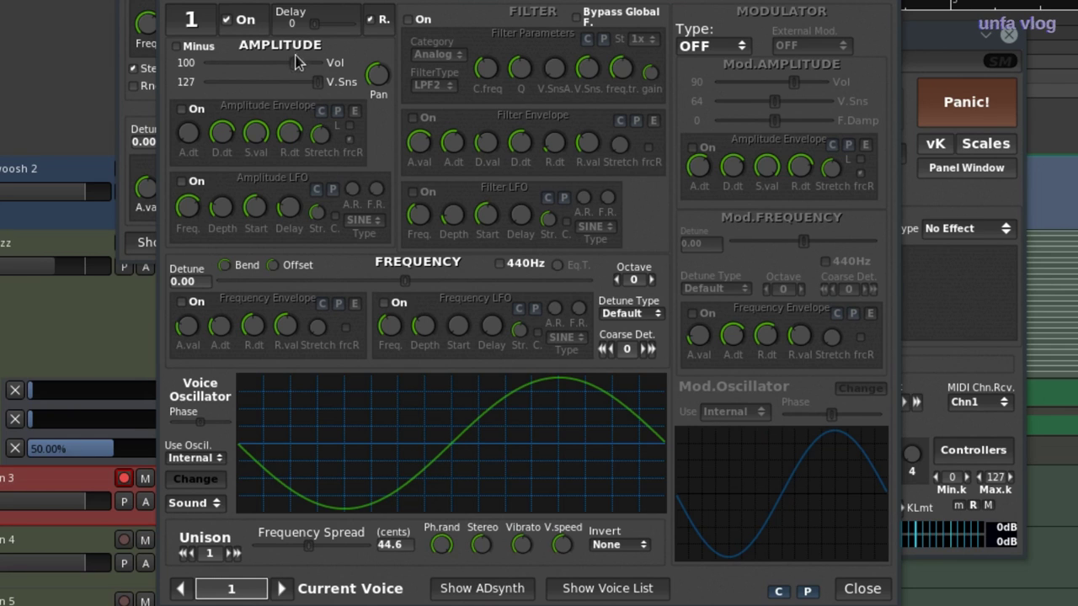
left_click(196, 503)
left_click(204, 536)
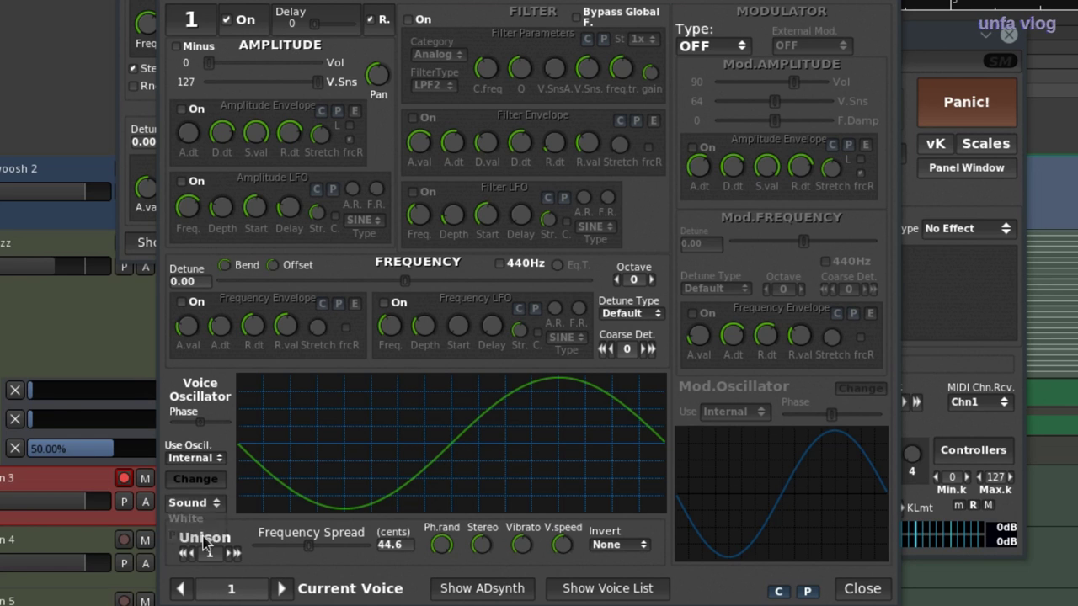
Turn on voice 1's filter as BPF2 and enable its filter envelope with an adjusted attack time.
left_click(418, 19)
left_click(433, 84)
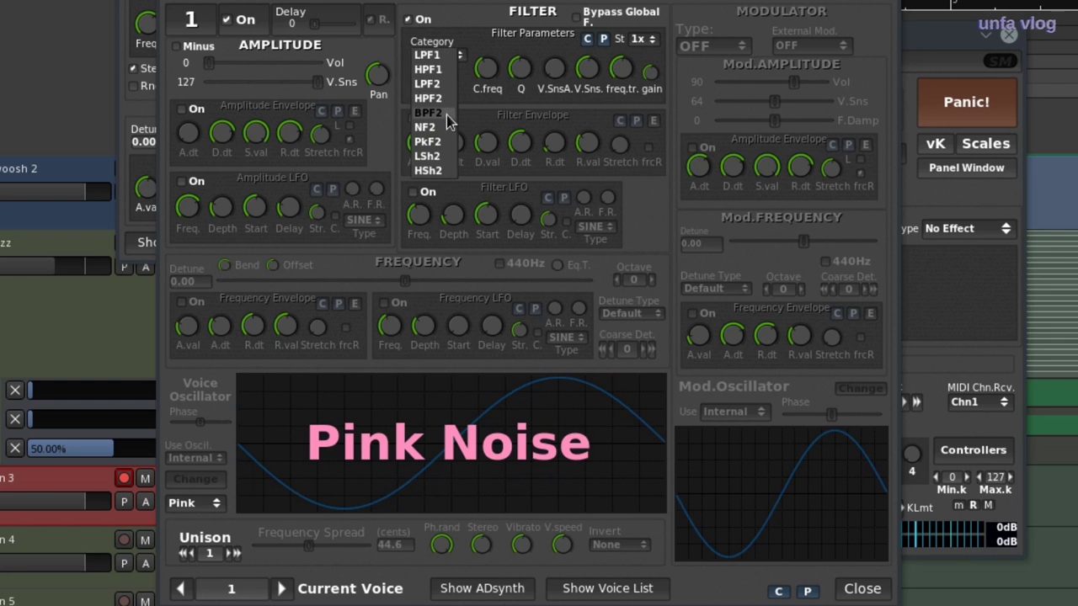
left_click(449, 117)
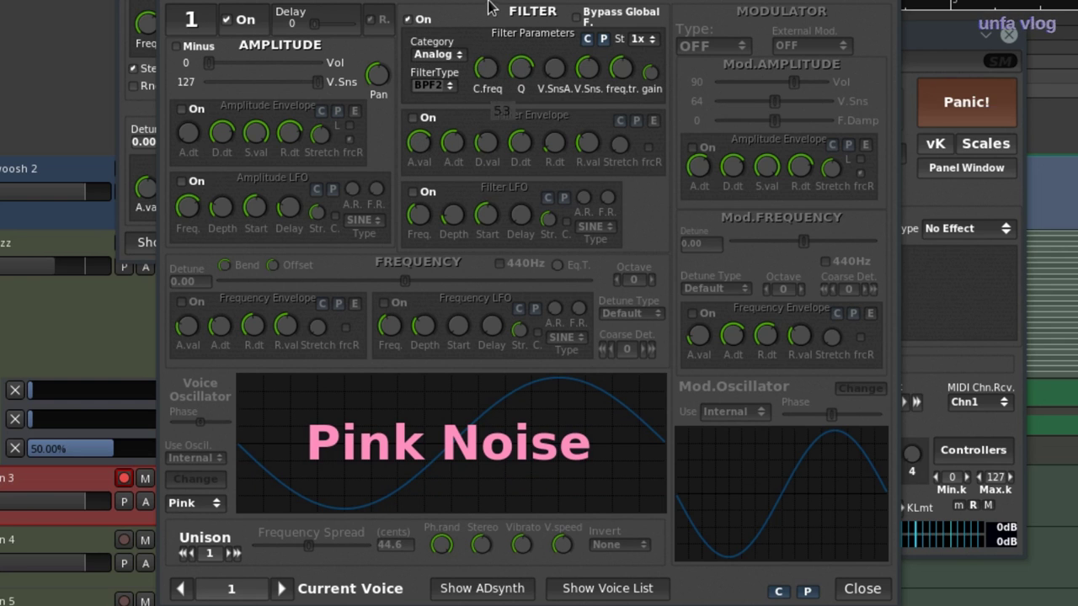
left_click(412, 118)
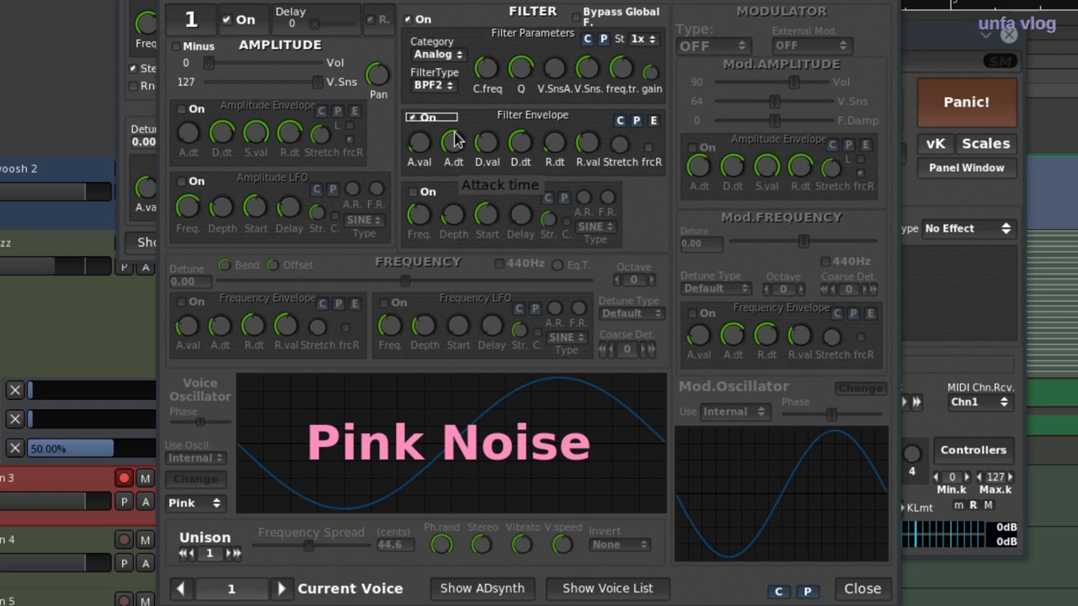
left_click_drag(450, 139, 449, 104)
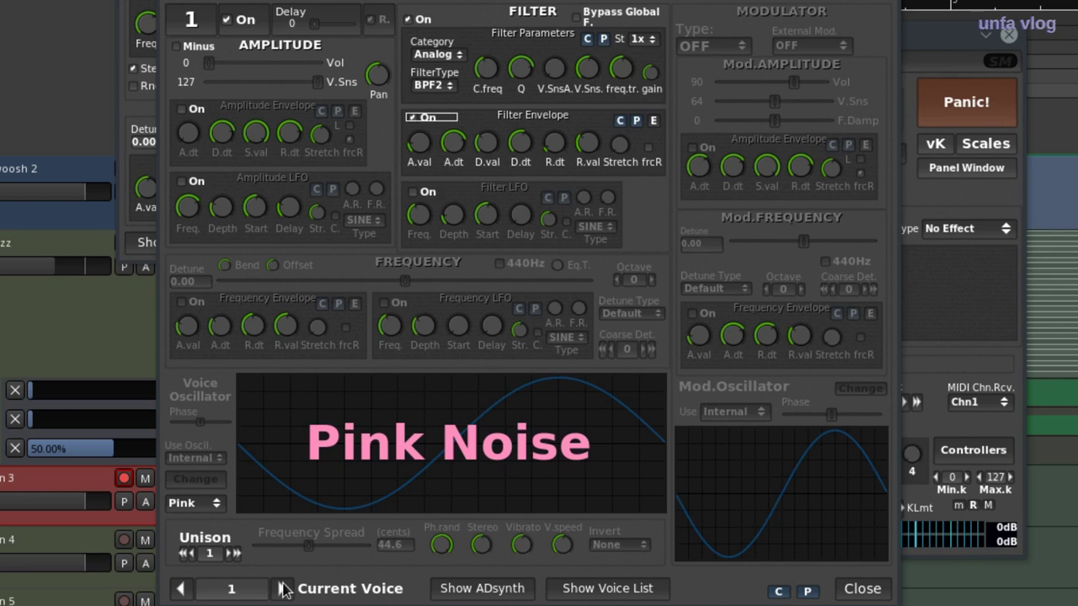
Try voice 2 with a unison size of 3 and a modulator volume of 127.
left_click(282, 589)
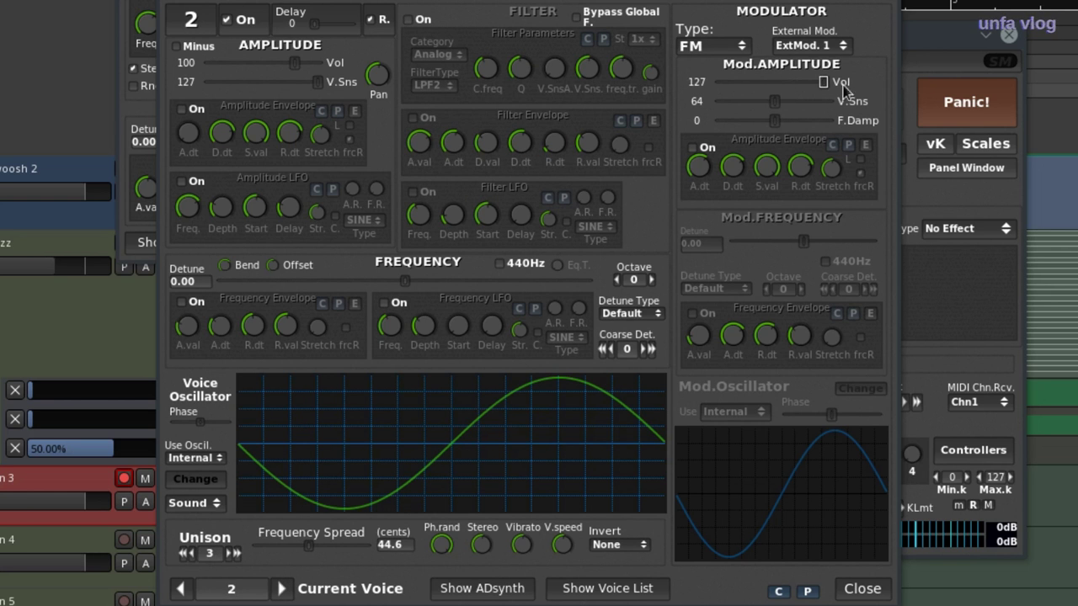
left_click_drag(804, 99, 788, 102)
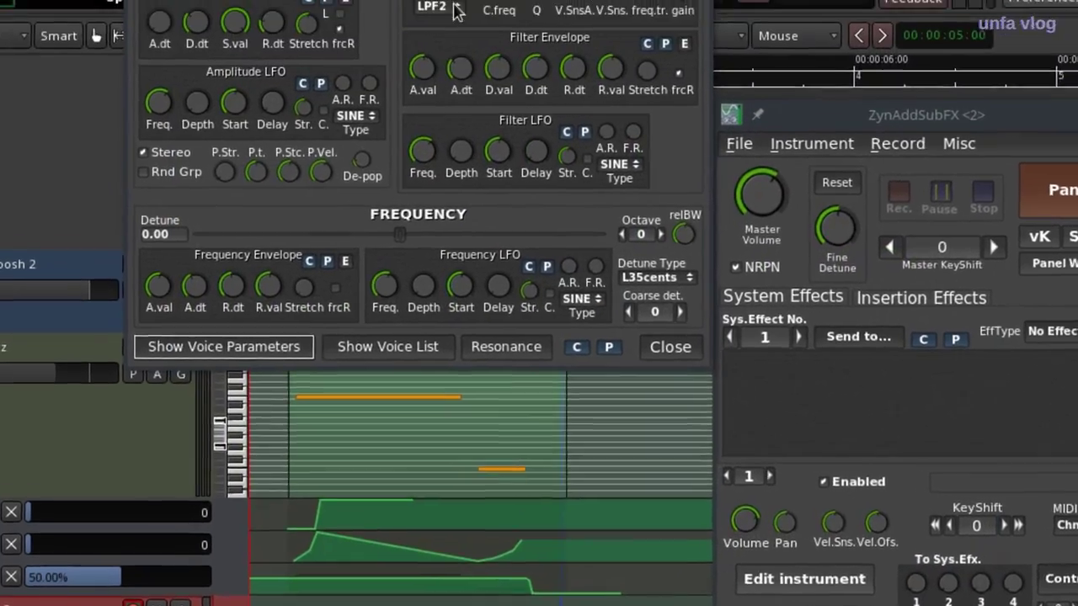
Set the ADsynth global filter to the Analog category with the NF2 type.
left_click(458, 205)
left_click(536, 68)
left_click(526, 68)
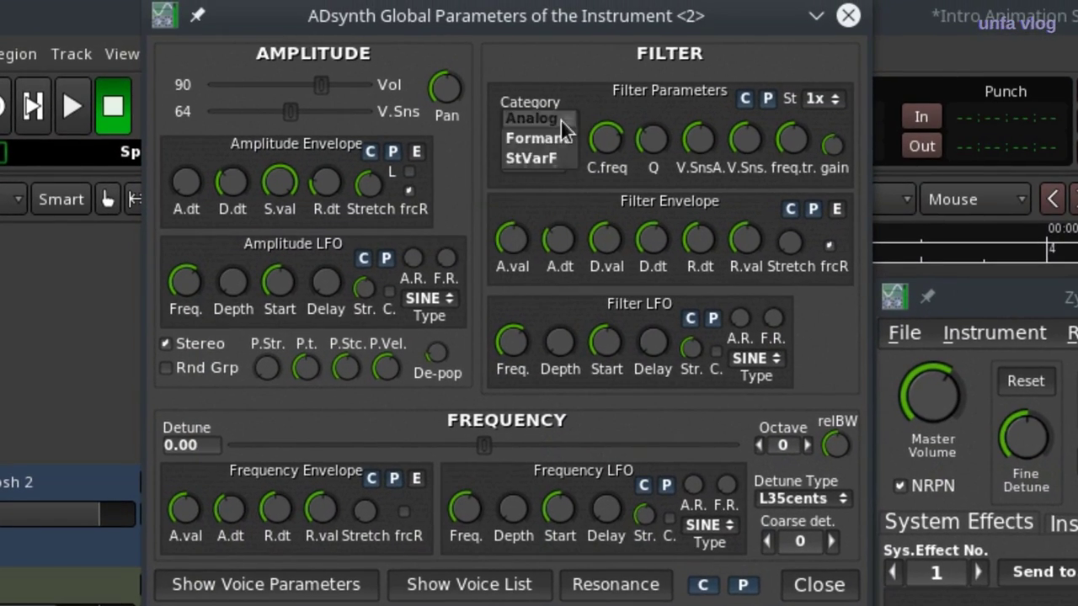
left_click(505, 126)
left_click(546, 162)
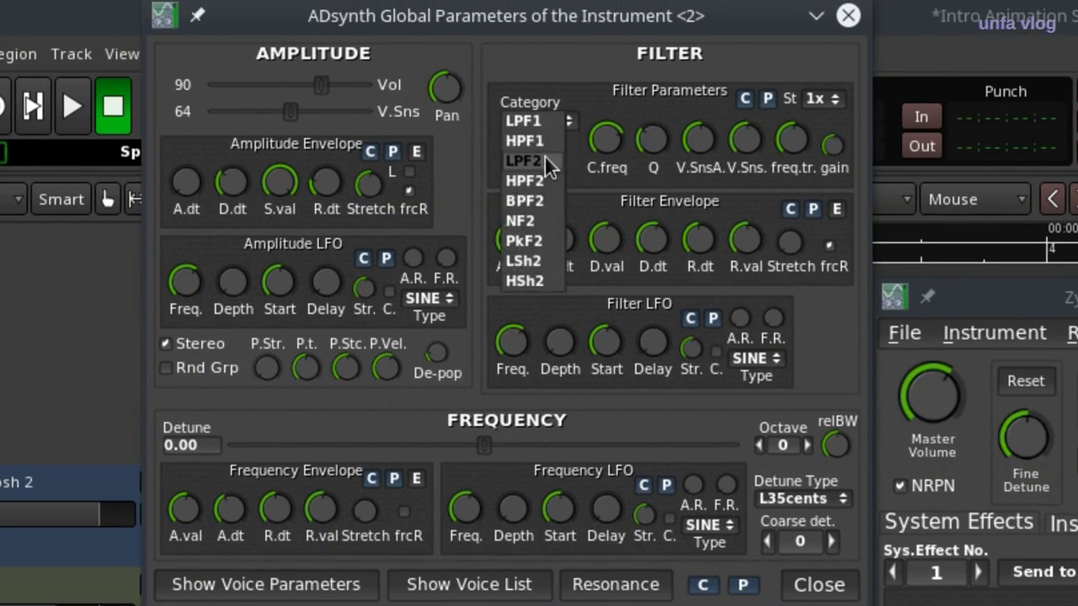
left_click(540, 220)
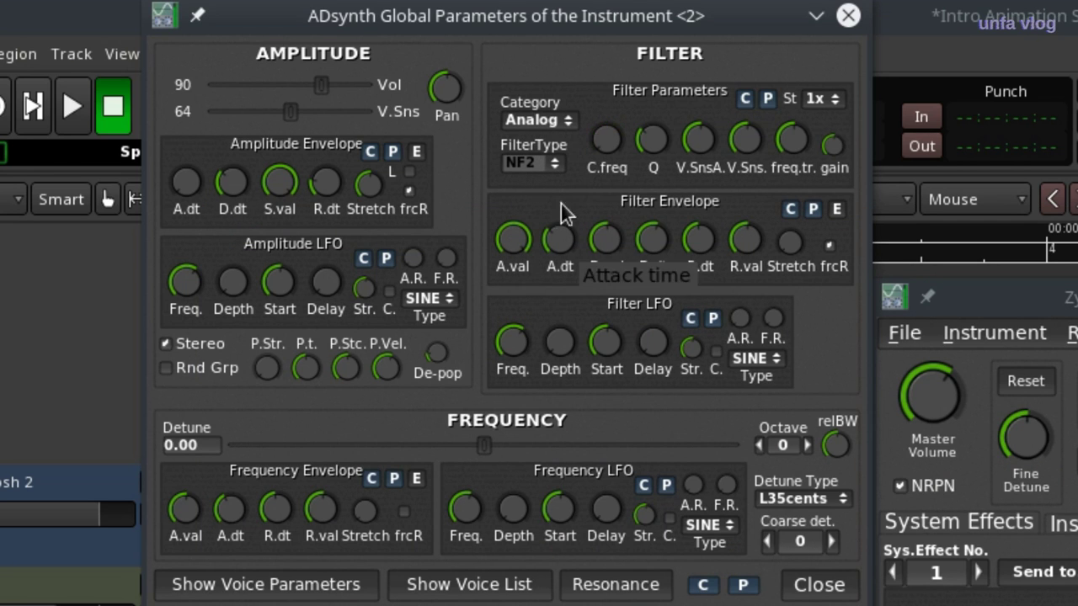
Adjust the global filter's cutoff frequency and the attack time of its filter envelope.
left_click_drag(607, 276, 607, 294)
left_click_drag(603, 129, 603, 115)
left_click_drag(570, 232, 563, 259)
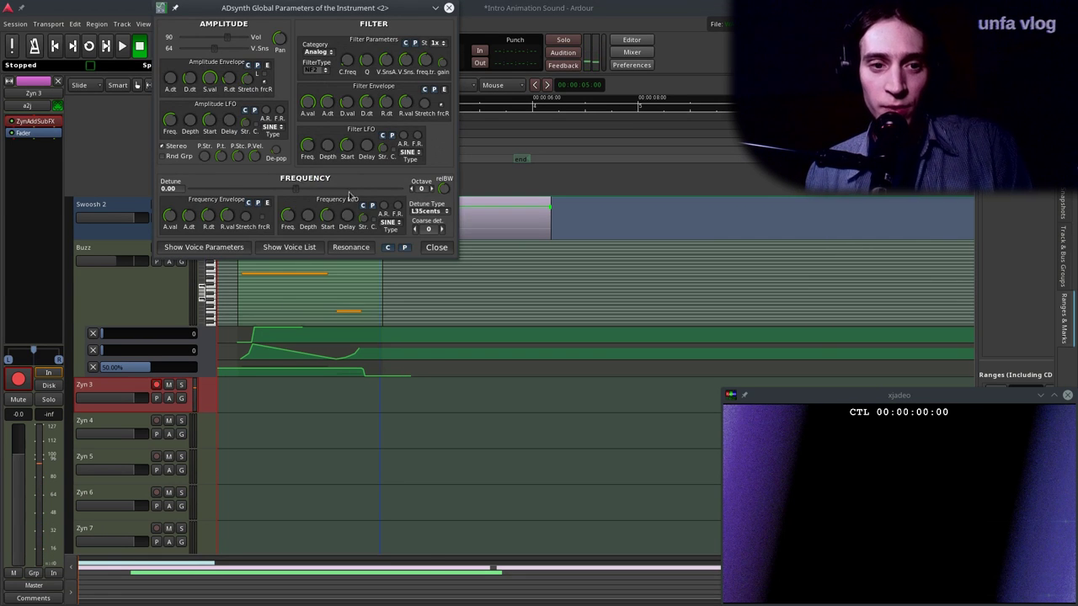
Reopen the voice parameters, set voice 2's modulator volume to 87 and lower the Q of voice 1's band-pass filter.
left_click(240, 247)
left_click_drag(240, 250, 456, 79)
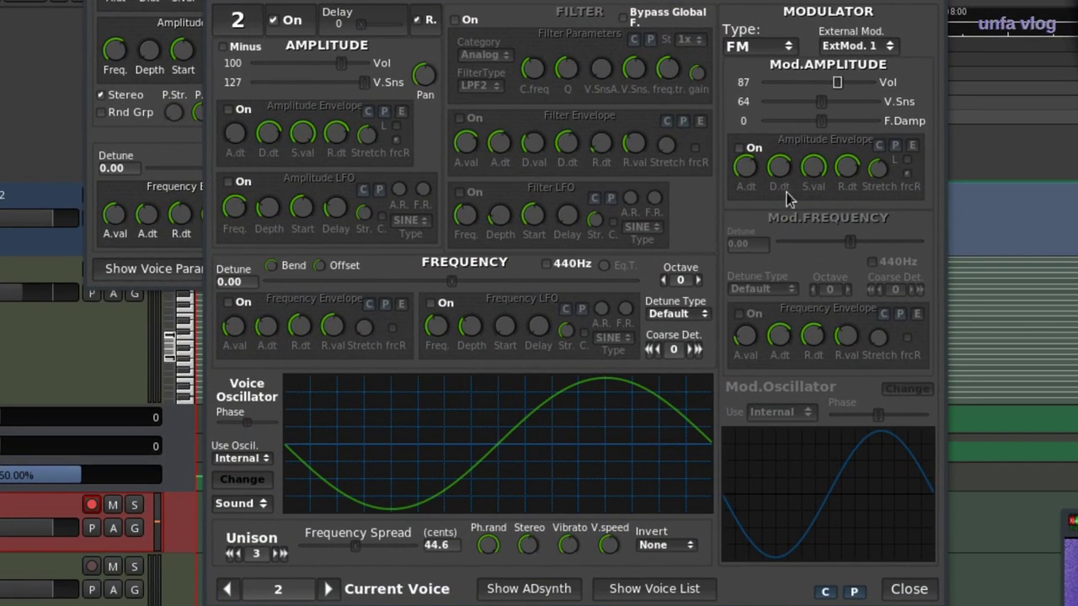
left_click(228, 591)
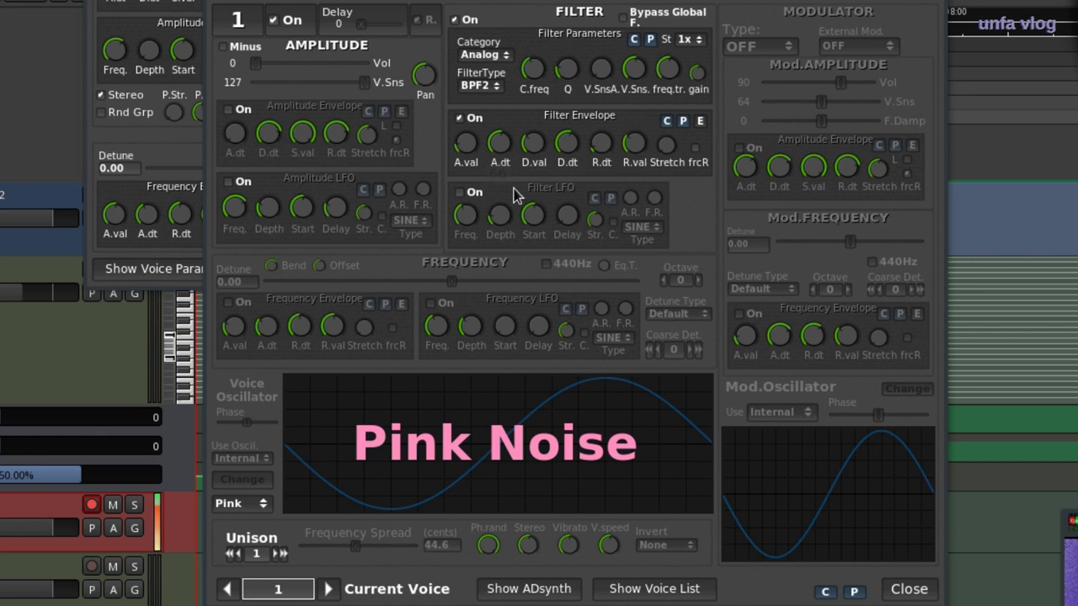
Try voice 2's unison at 5 with a frequency spread of 121.5 cents, and return the unison size to 1.
left_click(329, 590)
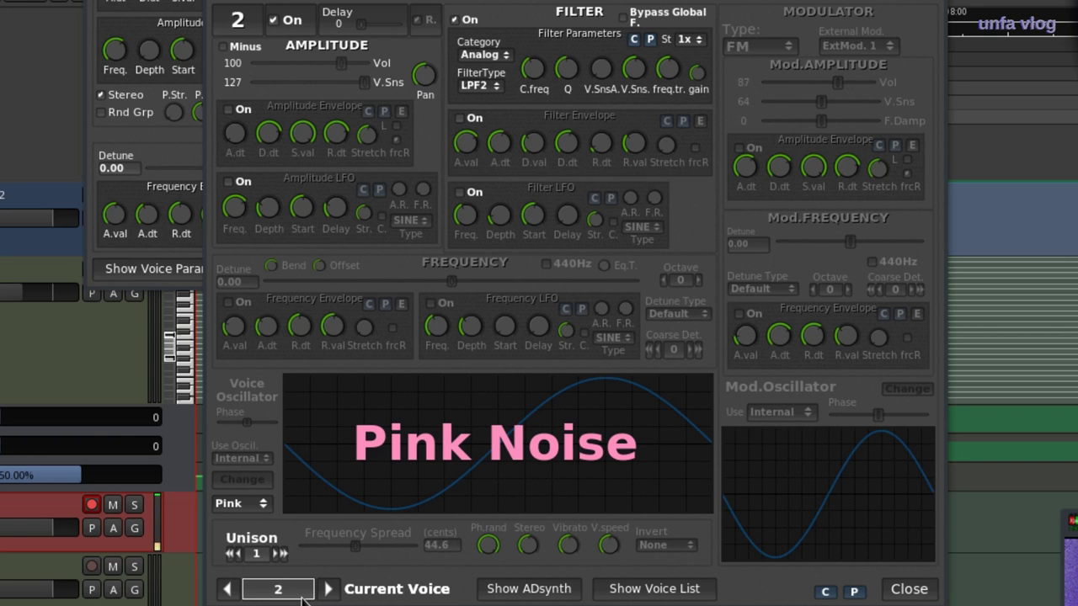
left_click(277, 553)
left_click(277, 553)
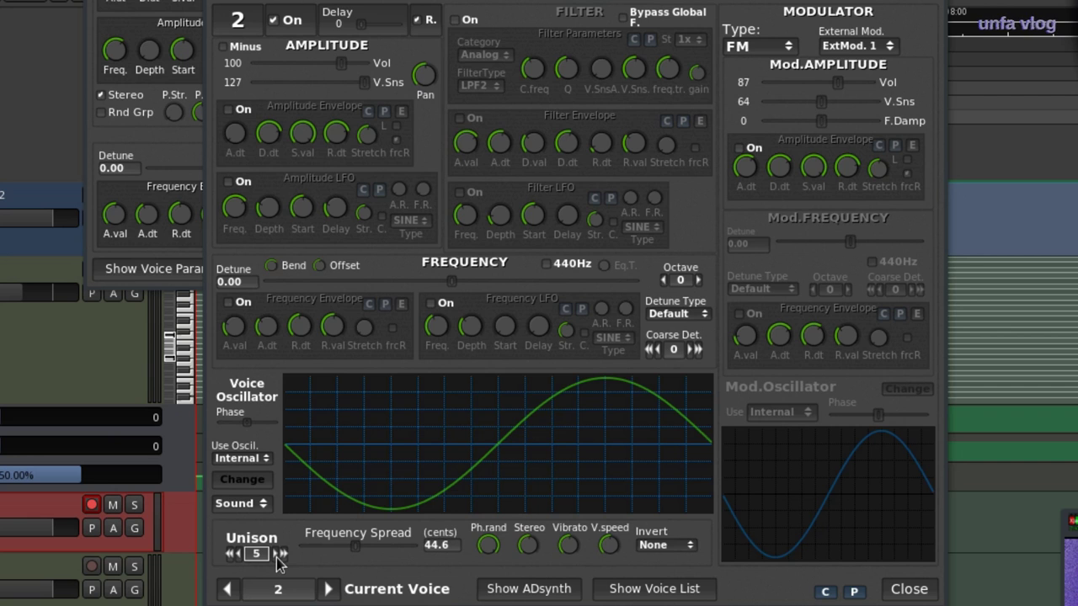
left_click_drag(359, 544, 391, 545)
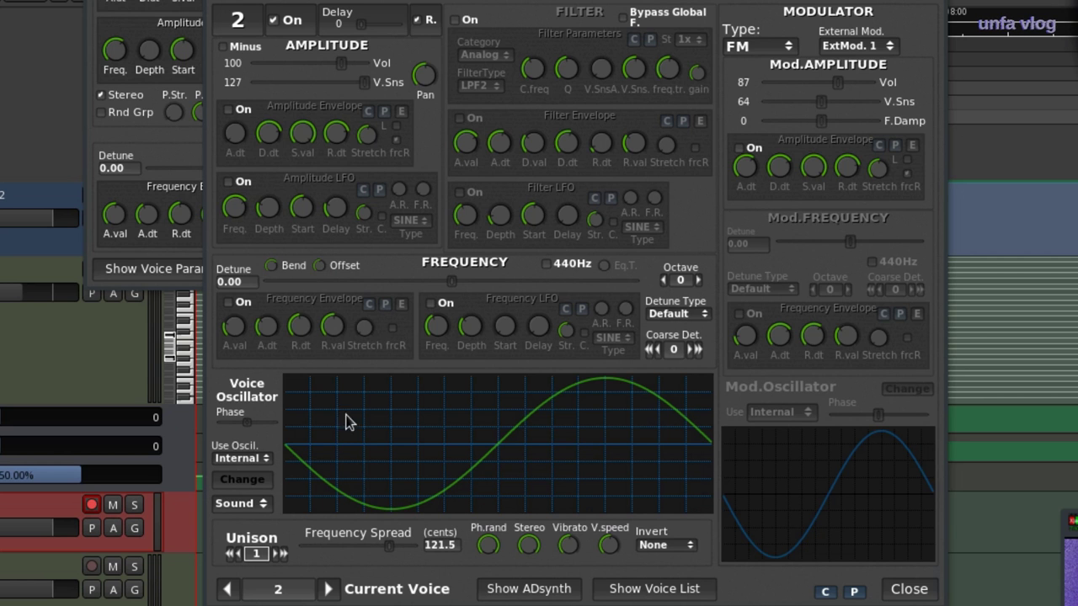
Change voice 2's oscillator base function to Chirp, adjust its shape parameter and close the oscillator editor.
left_click(242, 480)
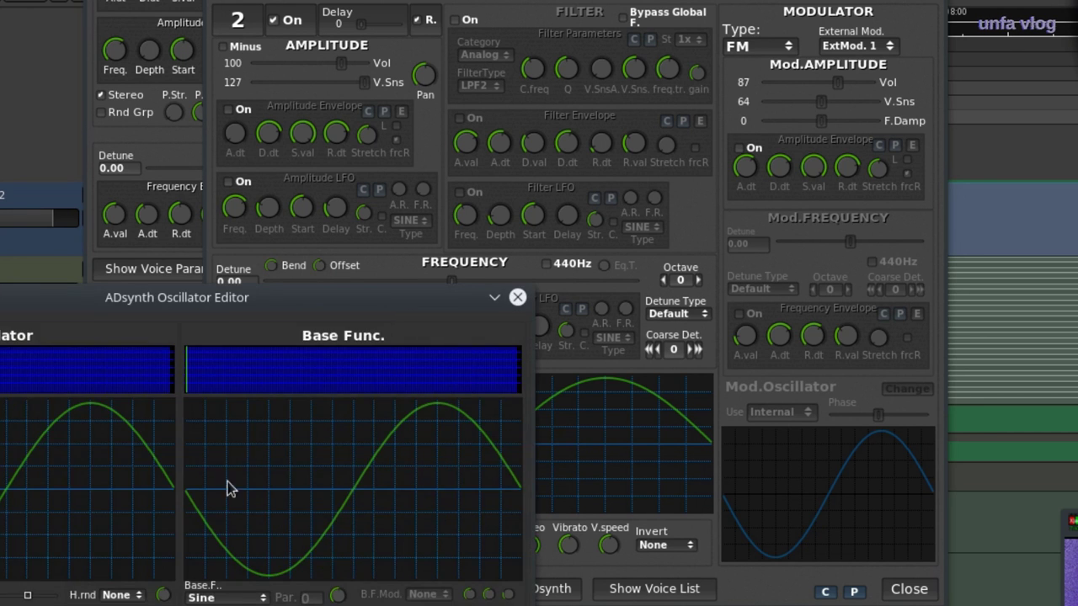
left_click(211, 589)
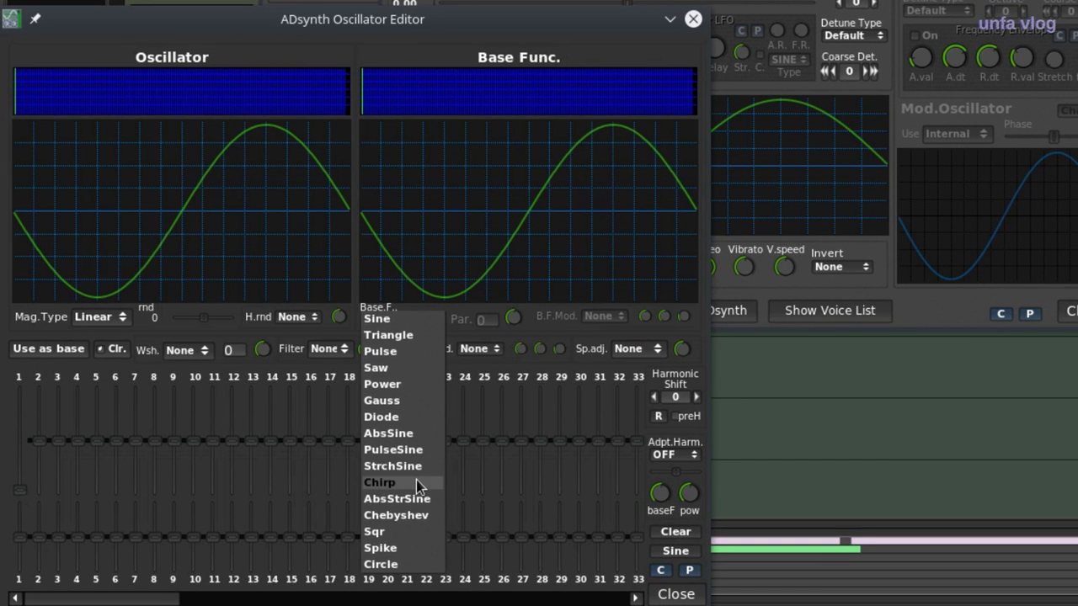
left_click(362, 569)
scroll(514, 313, "up", 4)
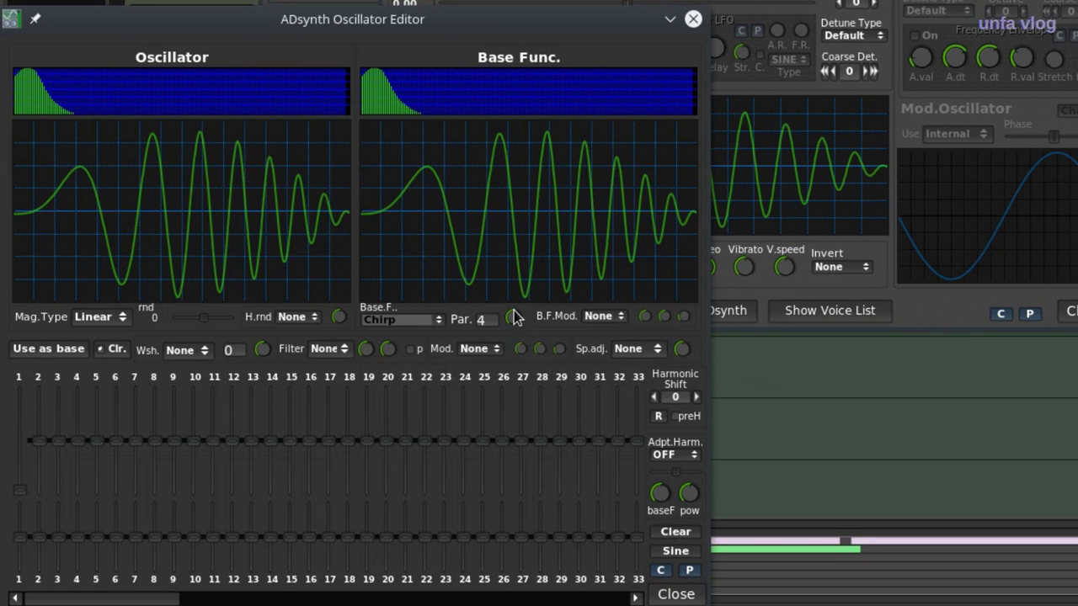
mouse_move(512, 320)
left_mouse_down()
mouse_move(520, 424)
mouse_move(513, 300)
left_mouse_up()
left_click(676, 594)
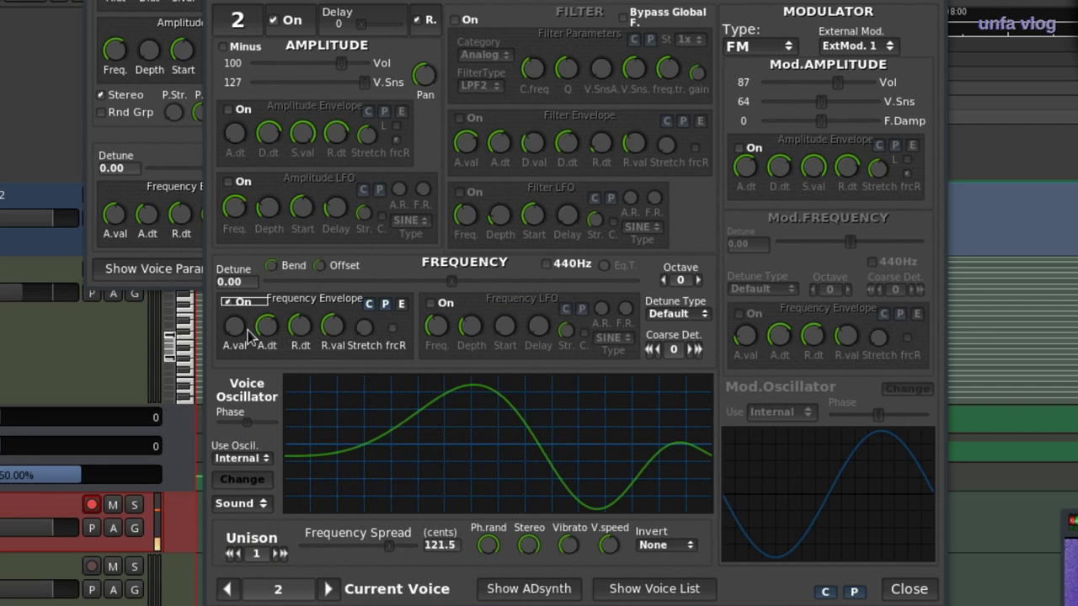
Enable voice 2's frequency envelope and set its modulator volume to 64, comparing with voice 1's filter envelope settings.
left_click_drag(833, 84, 813, 82)
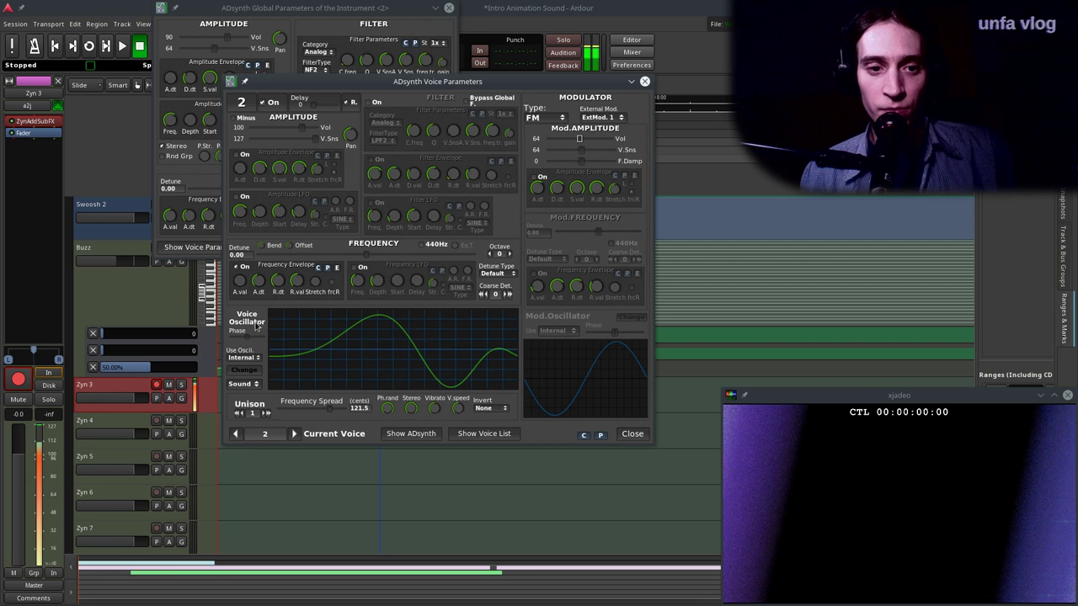
left_click(235, 434)
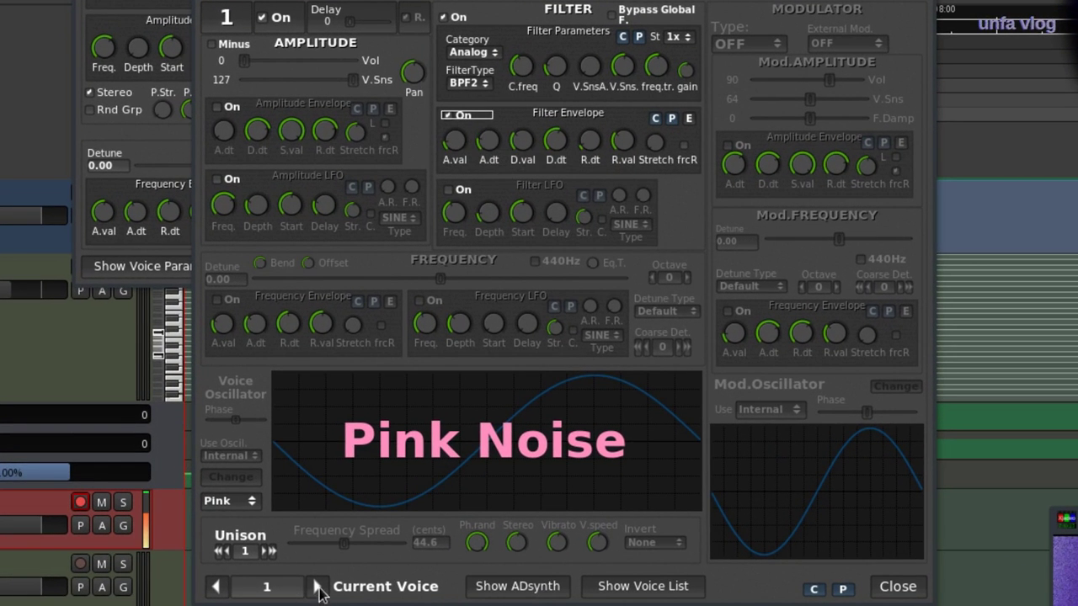
left_click(317, 587)
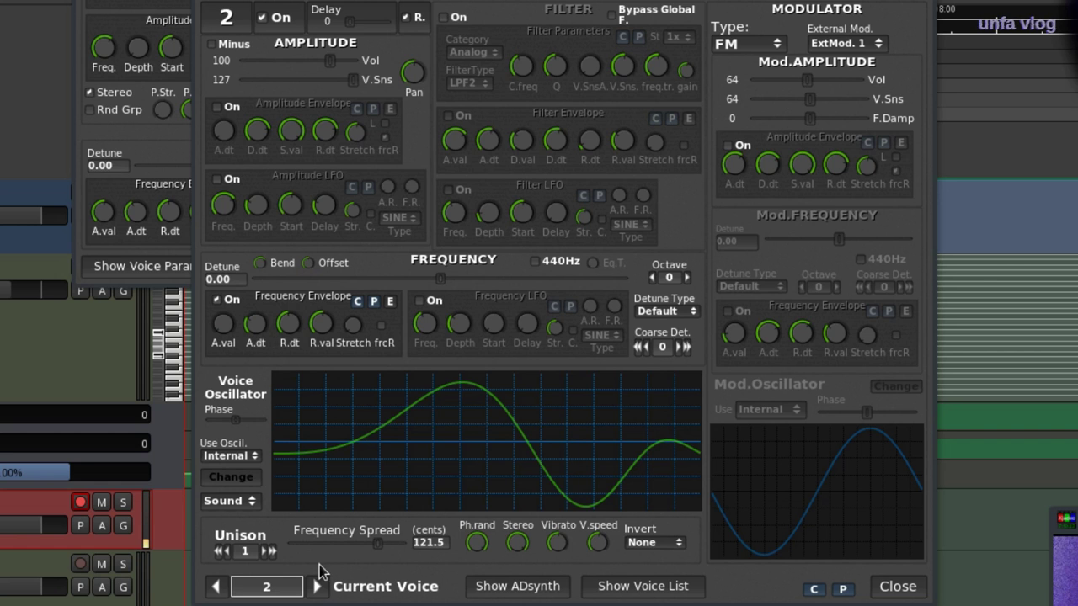
Turn on the amplitude envelopes of voice 1 and voice 2.
left_click(216, 586)
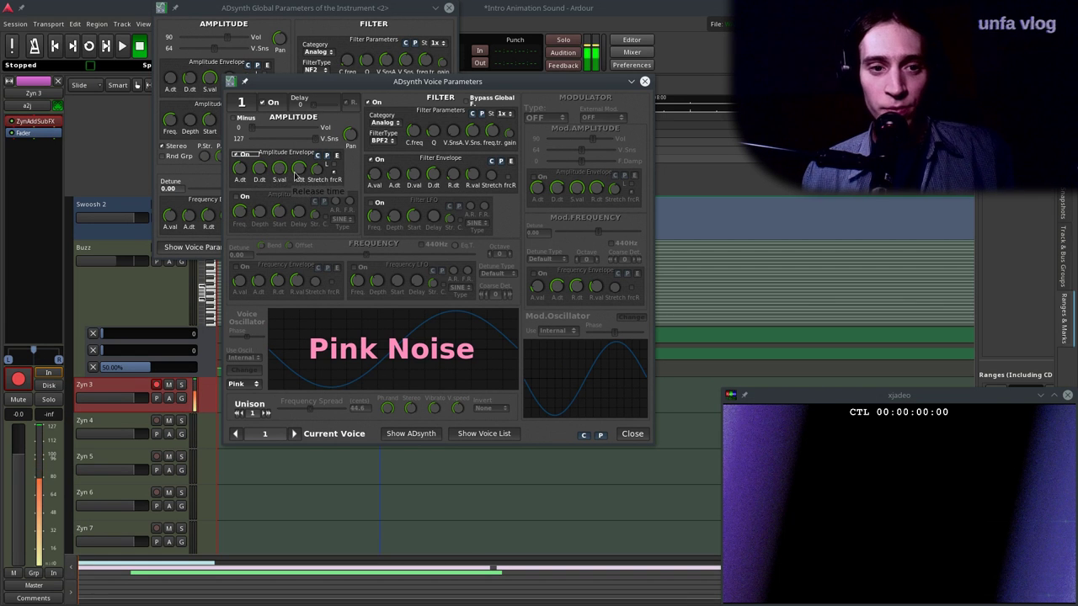
left_click(294, 433)
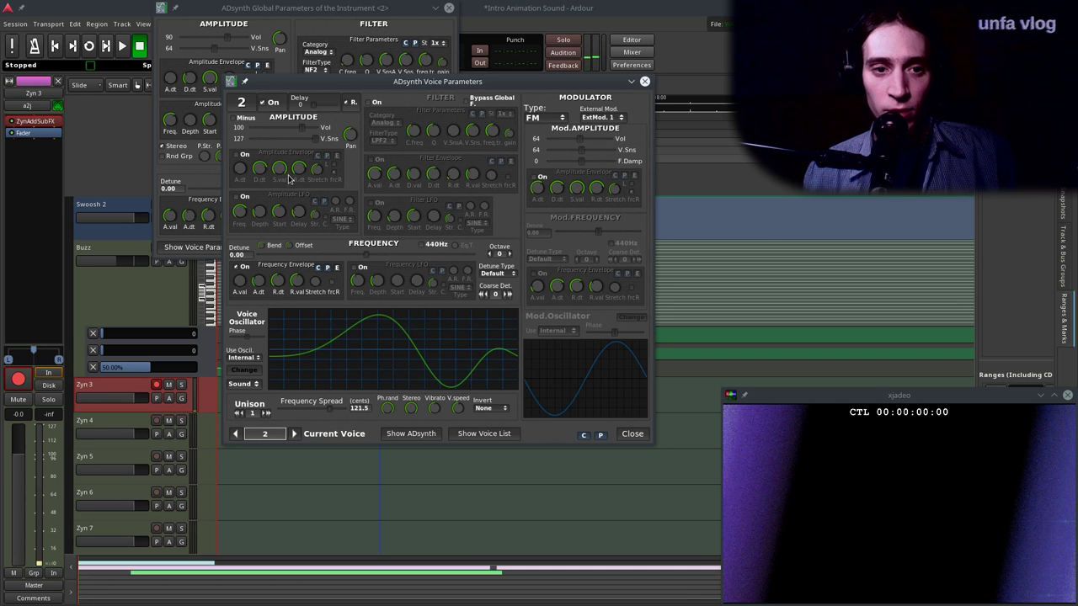
left_click(243, 155)
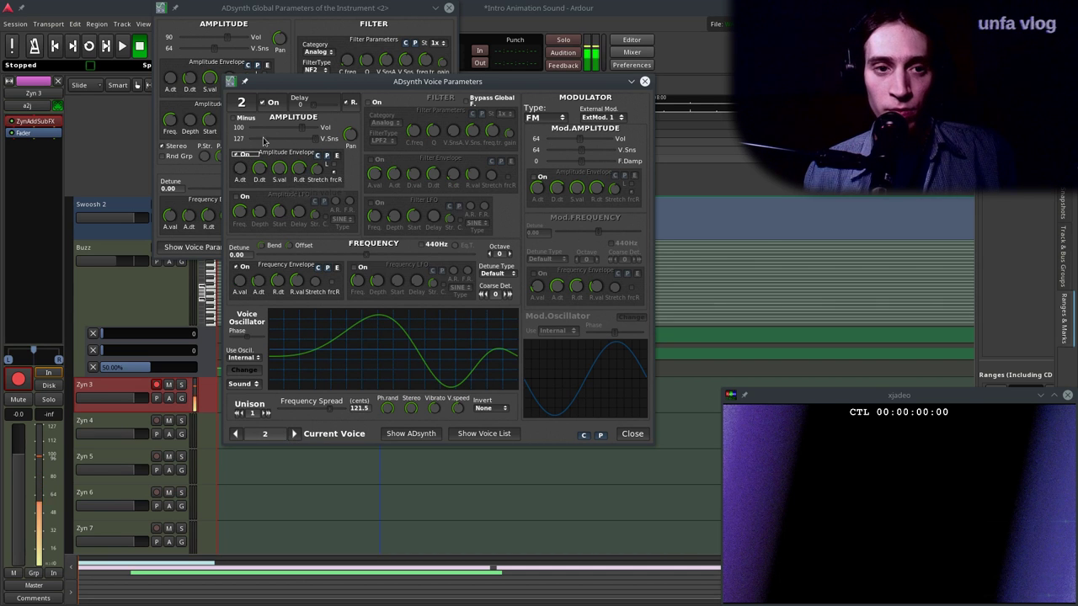
Adjust the release time of the ADsynth's global amplitude envelope.
left_click(272, 12)
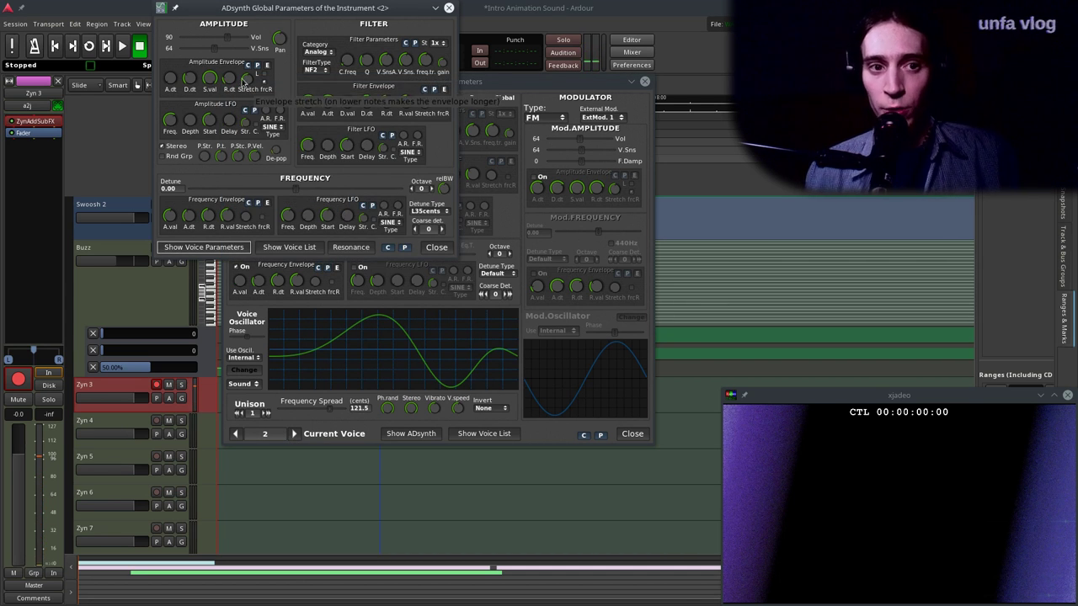
left_click_drag(235, 77, 235, 74)
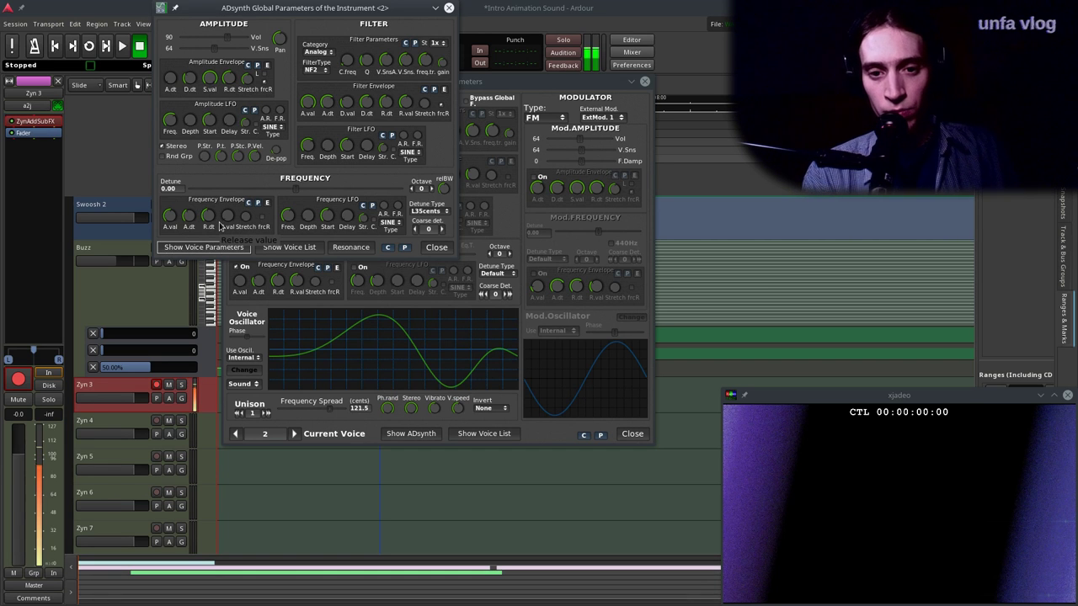
Return to the voice parameters and copy voice 2's settings.
left_click(230, 247)
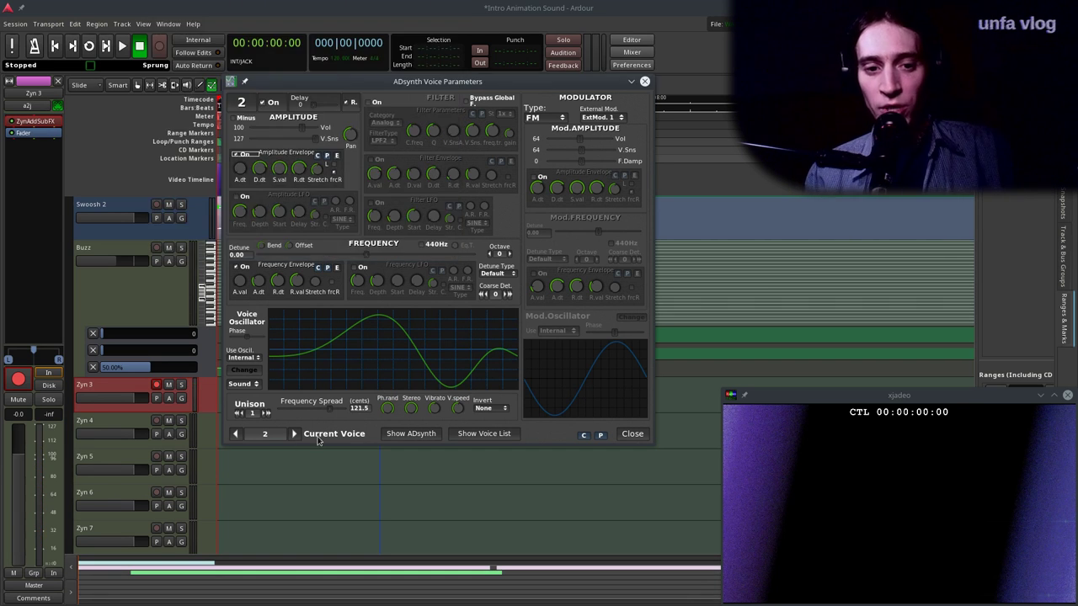
left_click(584, 434)
left_click(413, 373)
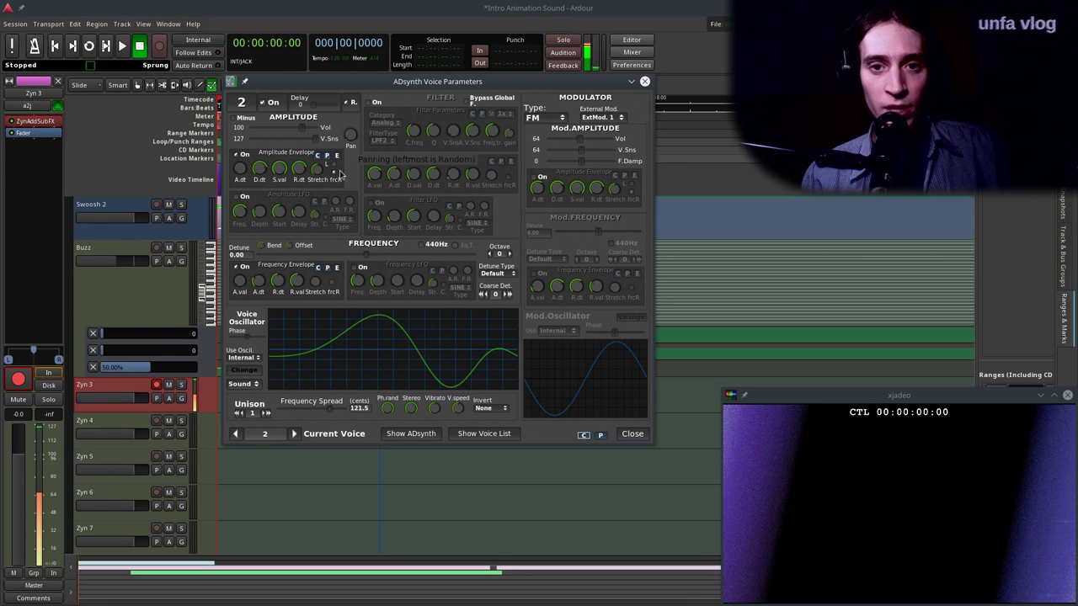
Paste the copied voice settings into voice 3 and detune it to 1.38.
left_click(294, 433)
left_click(602, 435)
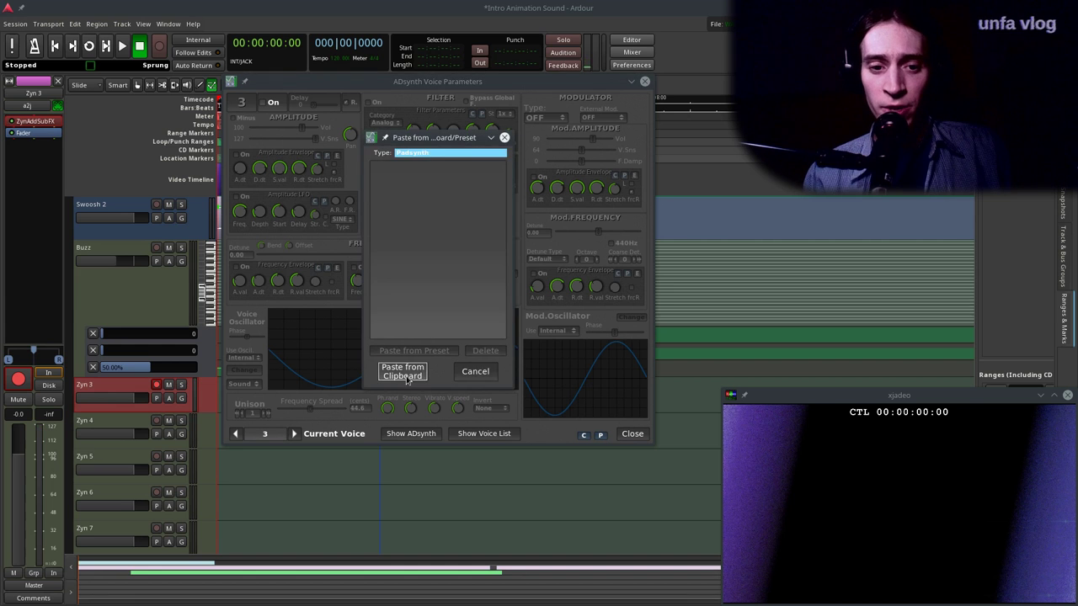
left_click(406, 379)
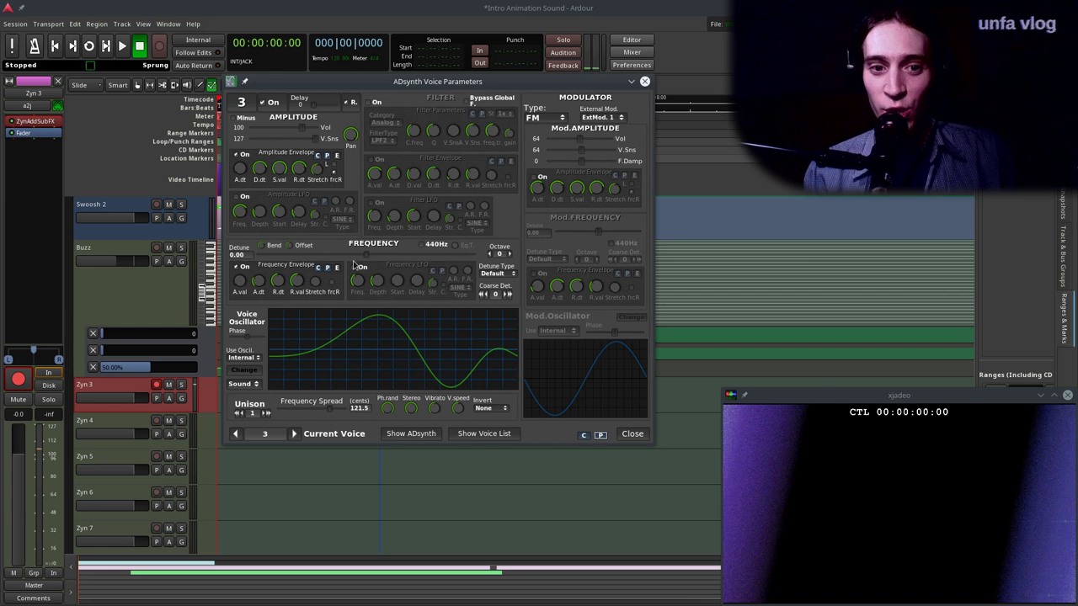
left_click_drag(363, 256, 368, 261)
In voice 3's oscillator, set the magnitude type to -80dB and raise the 24th harmonic.
left_click(244, 370)
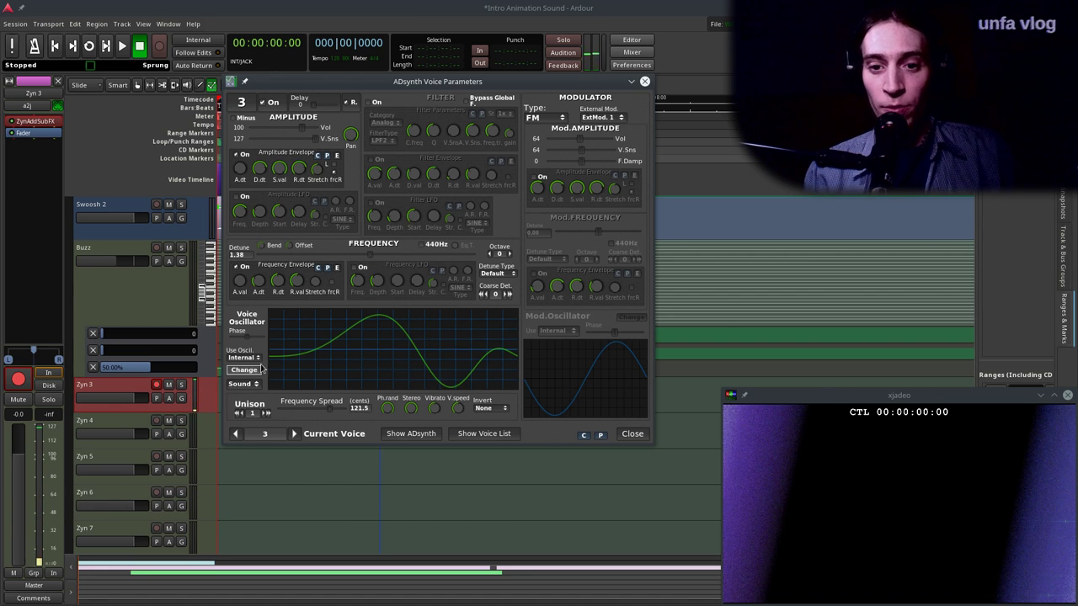
scroll(297, 184, "up", 3)
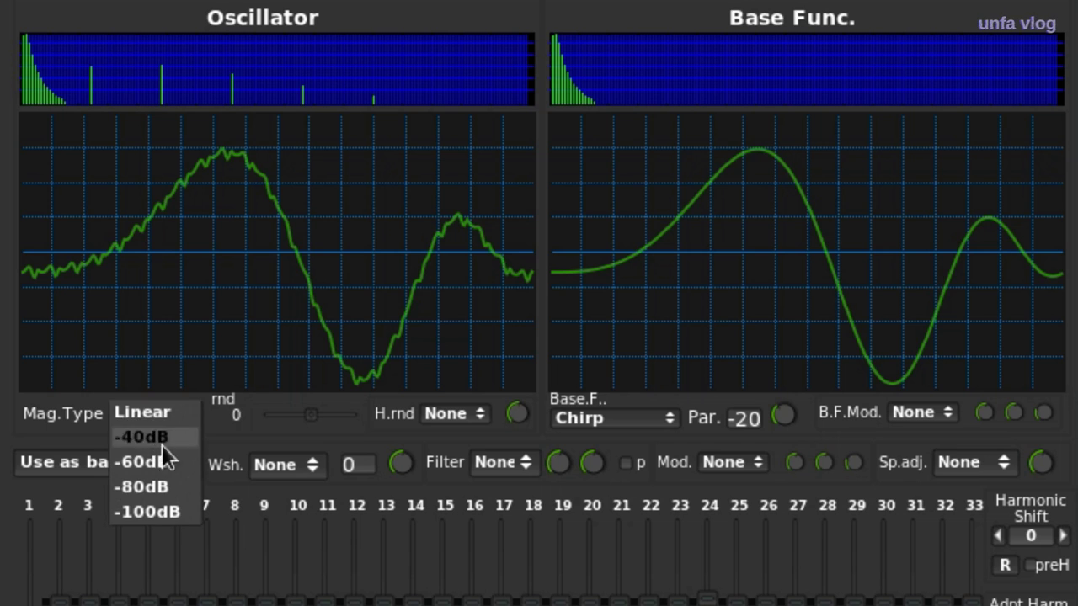
left_click(170, 485)
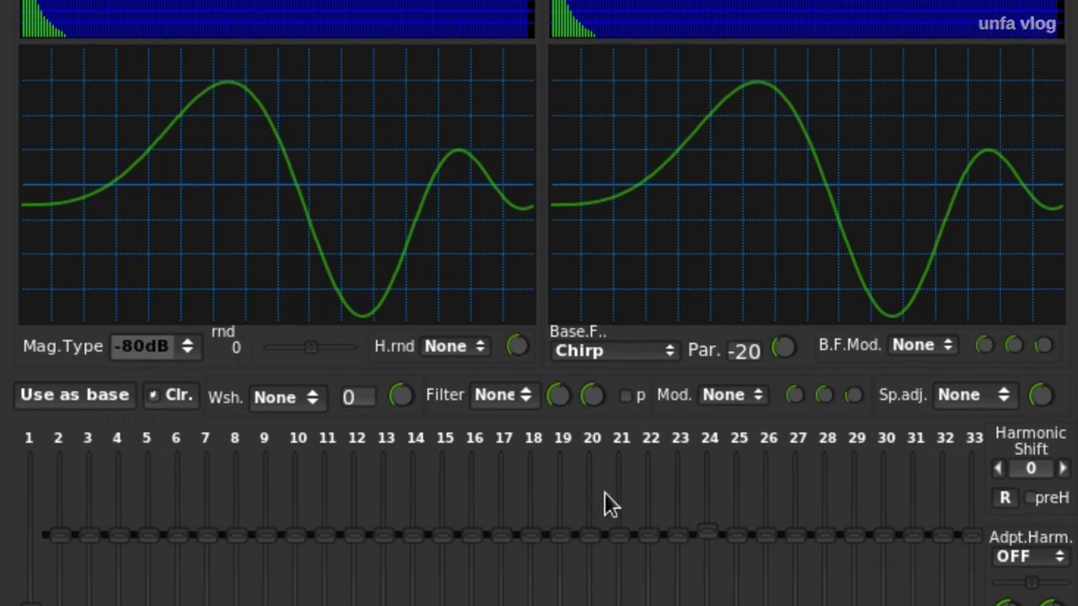
left_click_drag(698, 478, 715, 457)
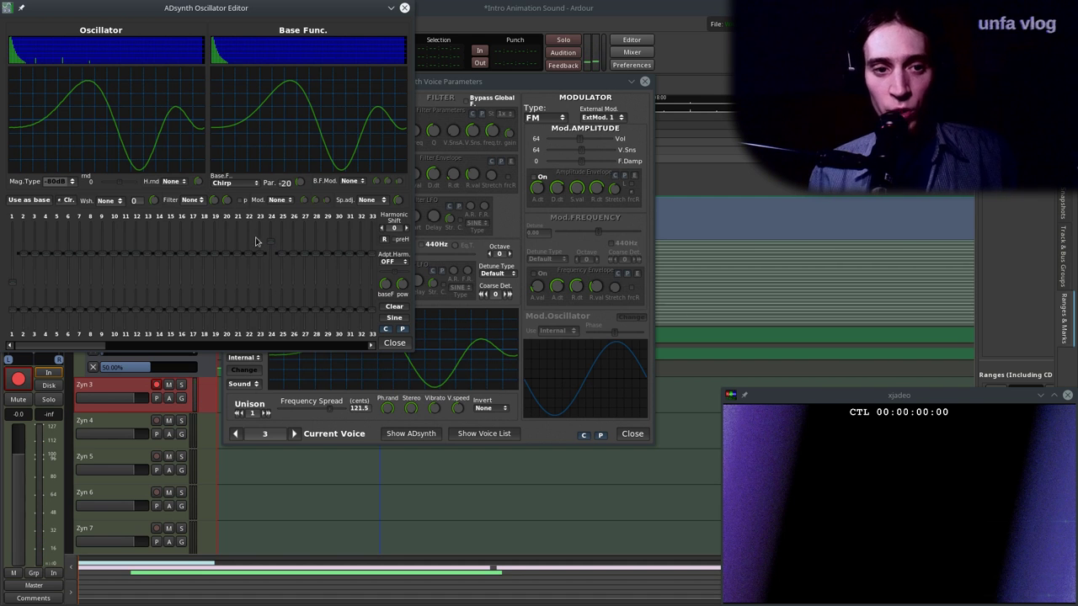
left_click(390, 343)
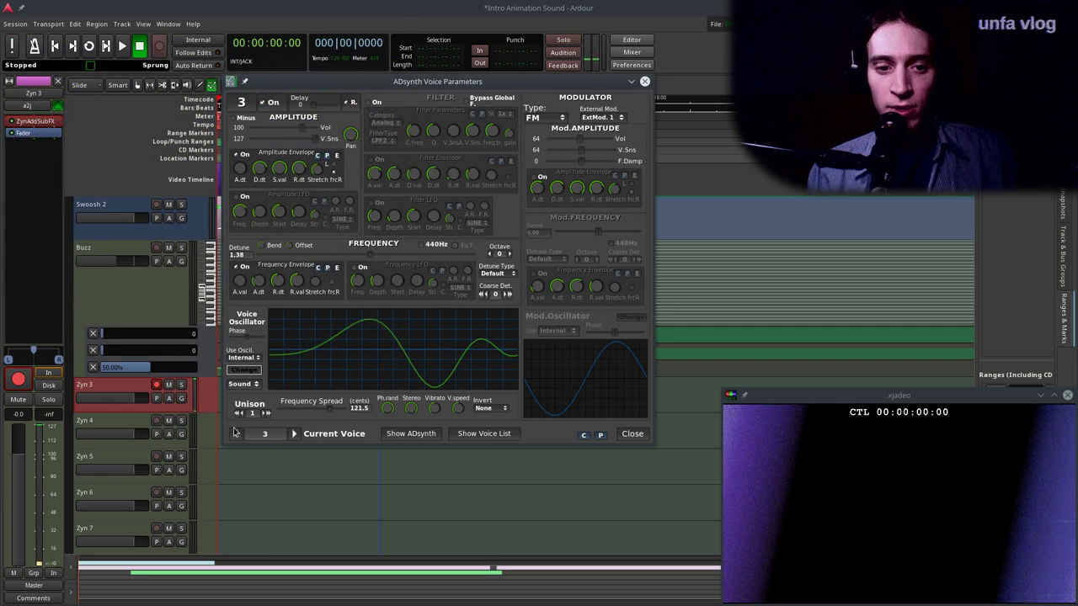
In voice 2's oscillator, set the magnitude type to -80dB and add a high harmonic above the 17th.
left_click(243, 370)
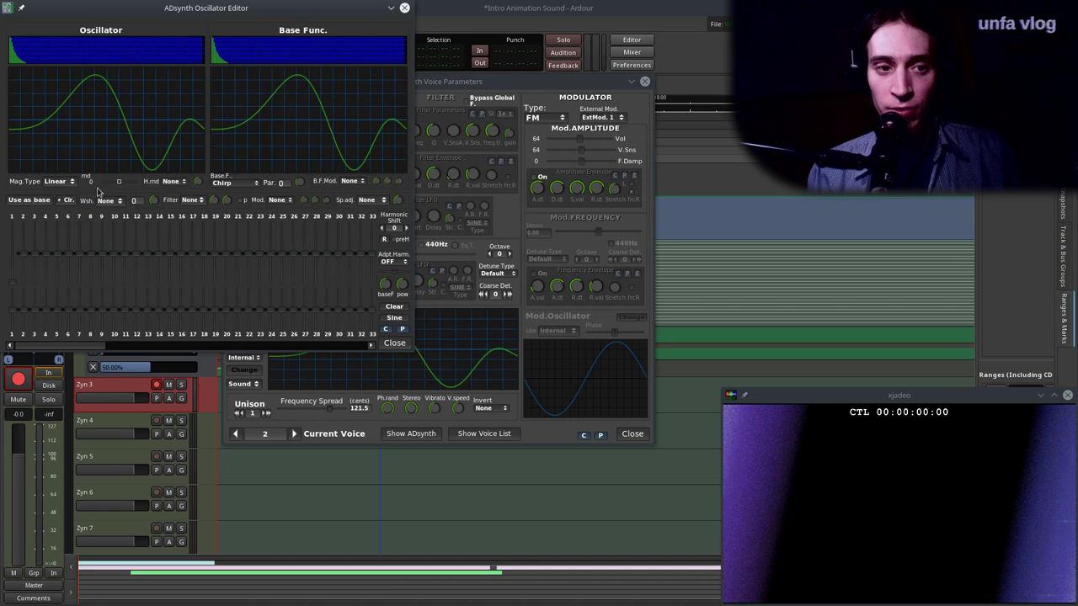
left_click(56, 182)
left_click(59, 209)
left_click_drag(75, 345, 117, 347)
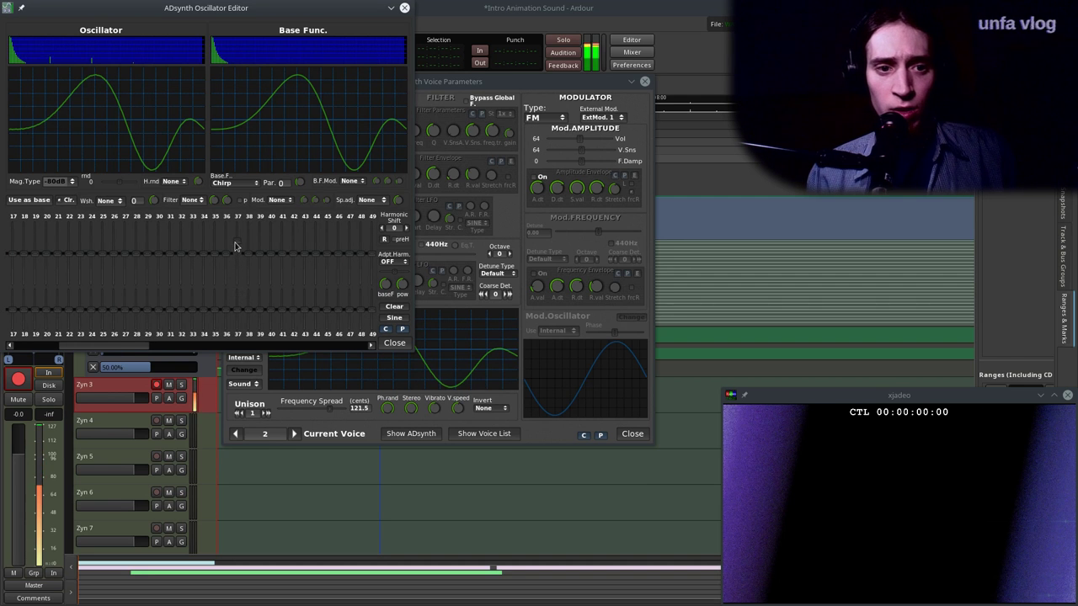
left_click(395, 344)
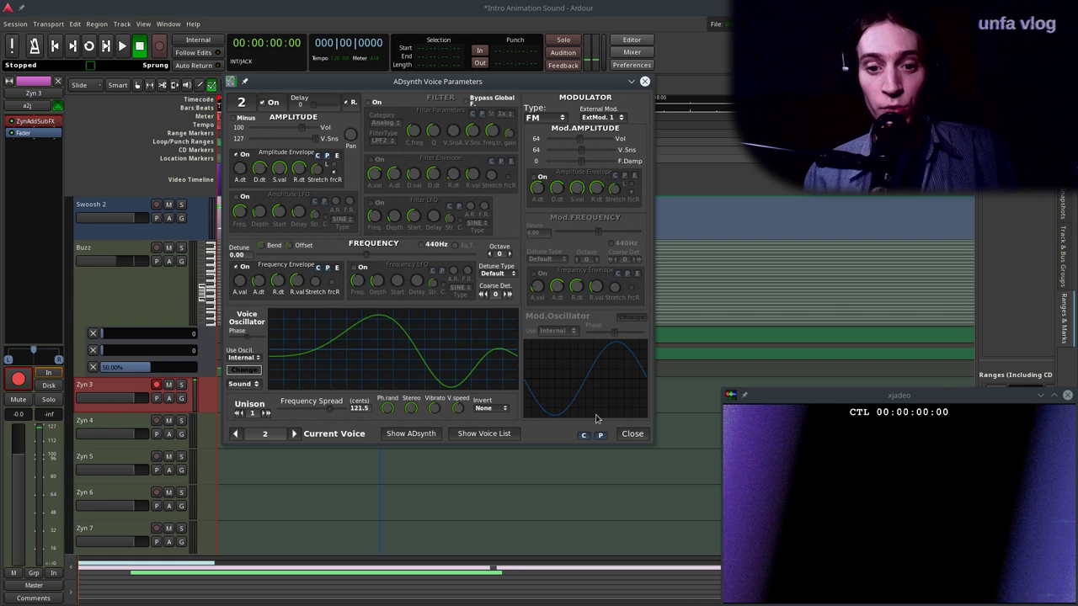
Leave the voice parameters and try shifting the octave in the ADsynth's global parameters.
left_click(632, 435)
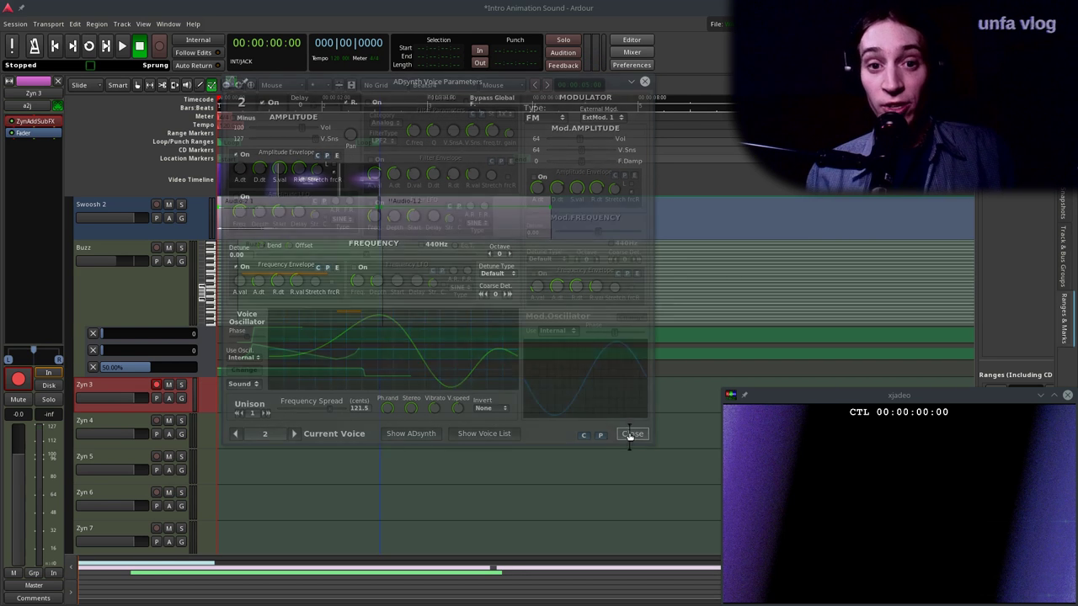
key("alt+Tab")
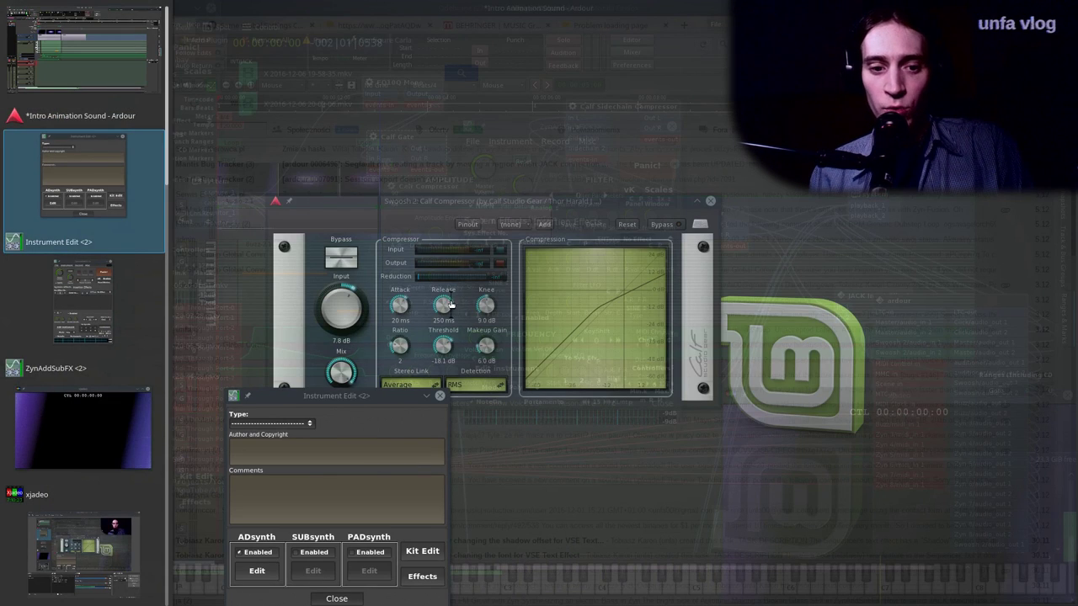
key("alt+Tab")
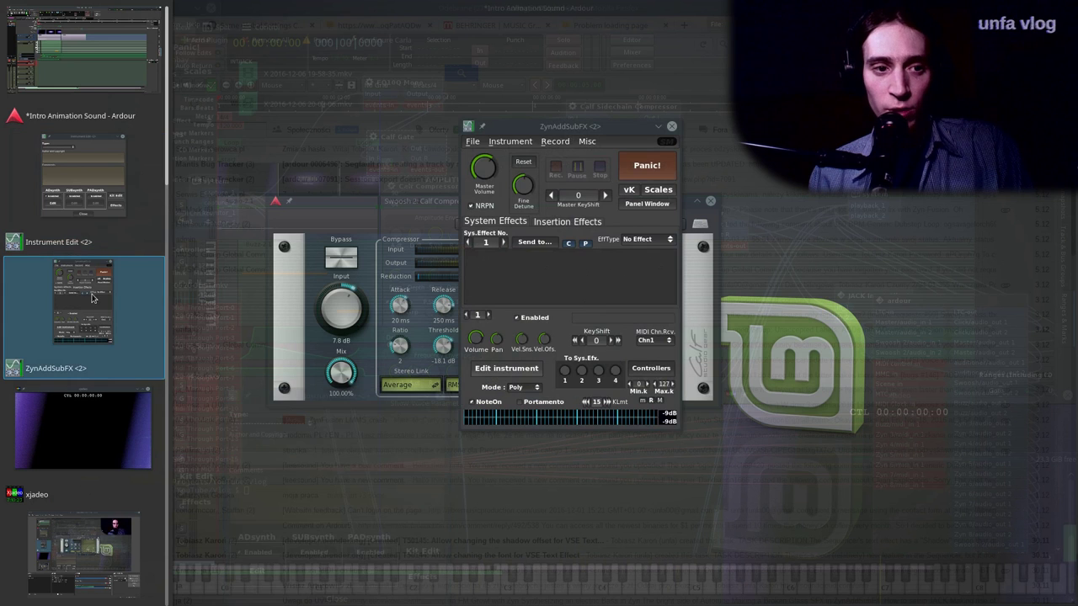
key("alt+shift+Tab")
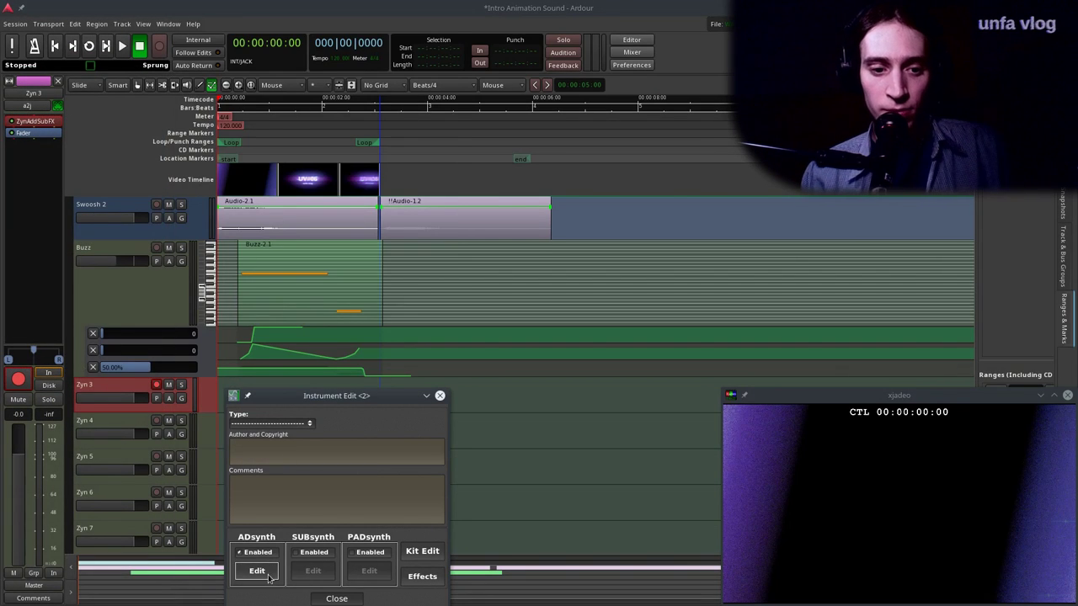
left_click(257, 572)
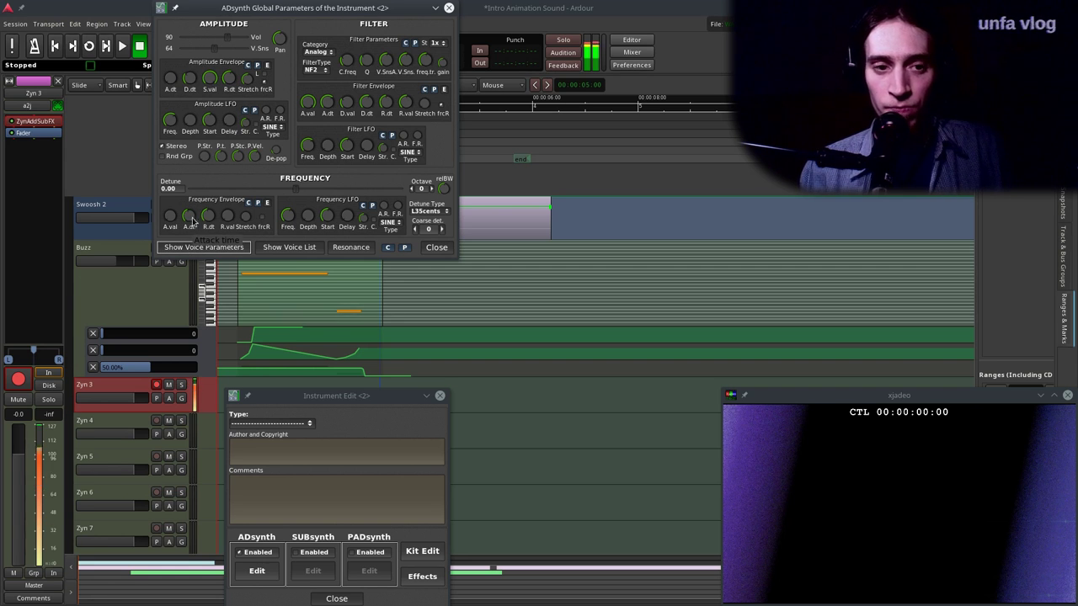
left_click(431, 189)
left_click(431, 189)
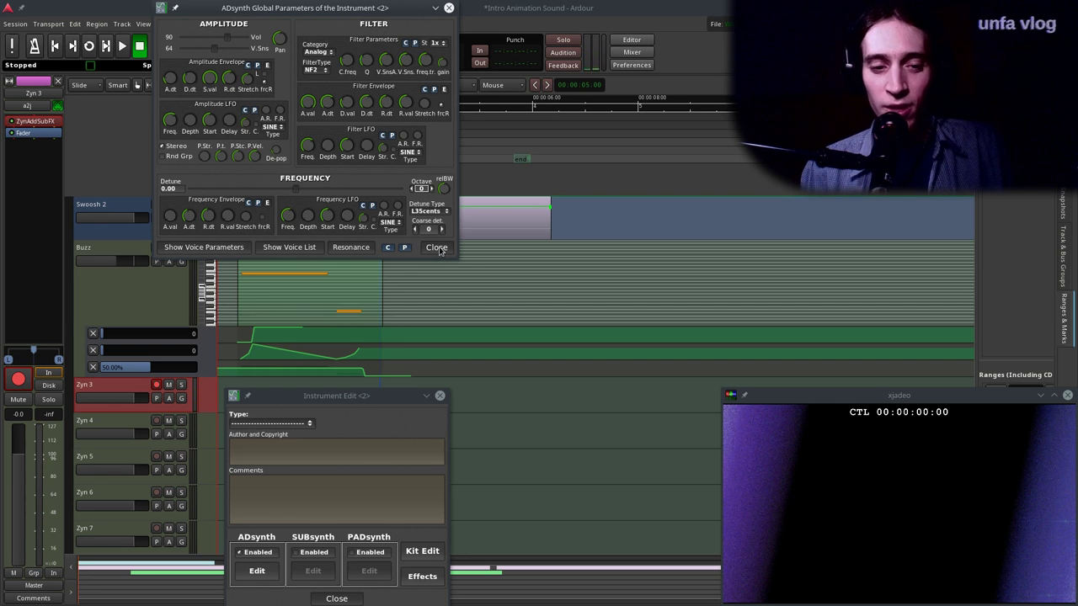
left_click(436, 248)
Close the instrument editor and bring up the main ZynAddSubFX window with its insertion effects.
left_click_drag(365, 392, 459, 211)
left_click(410, 417)
key("alt+Tab")
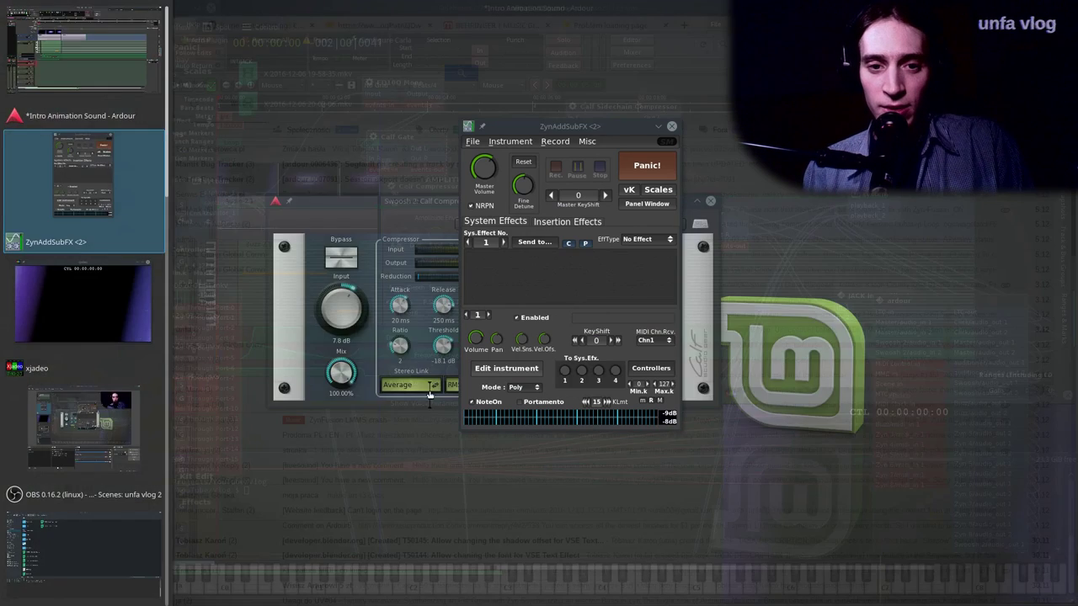
left_click(555, 222)
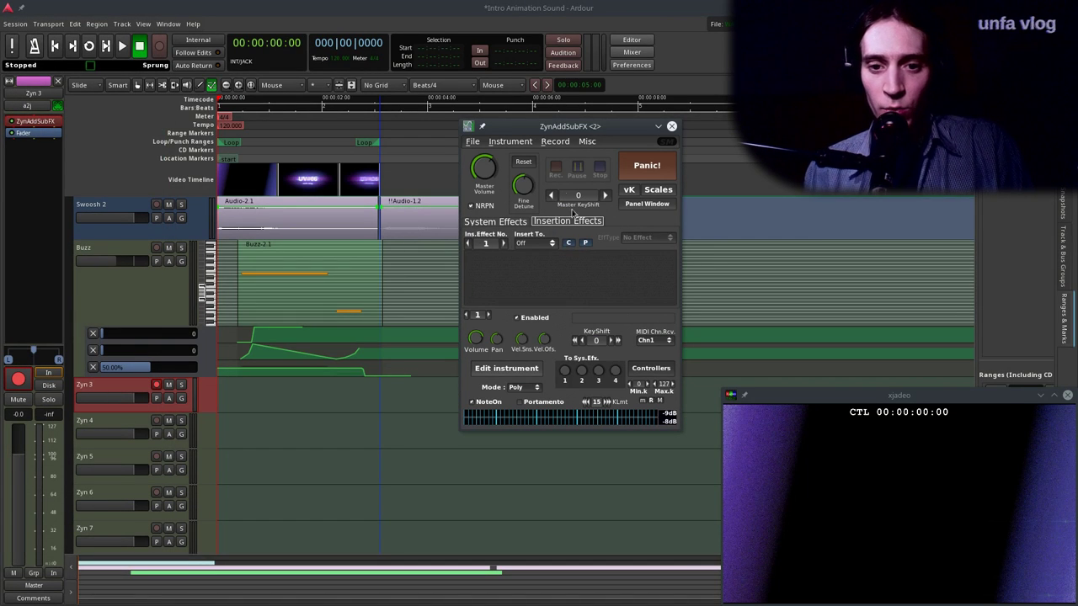
Set the part's pitch wheel bend range to 1200 cents in its controller settings.
left_click(651, 369)
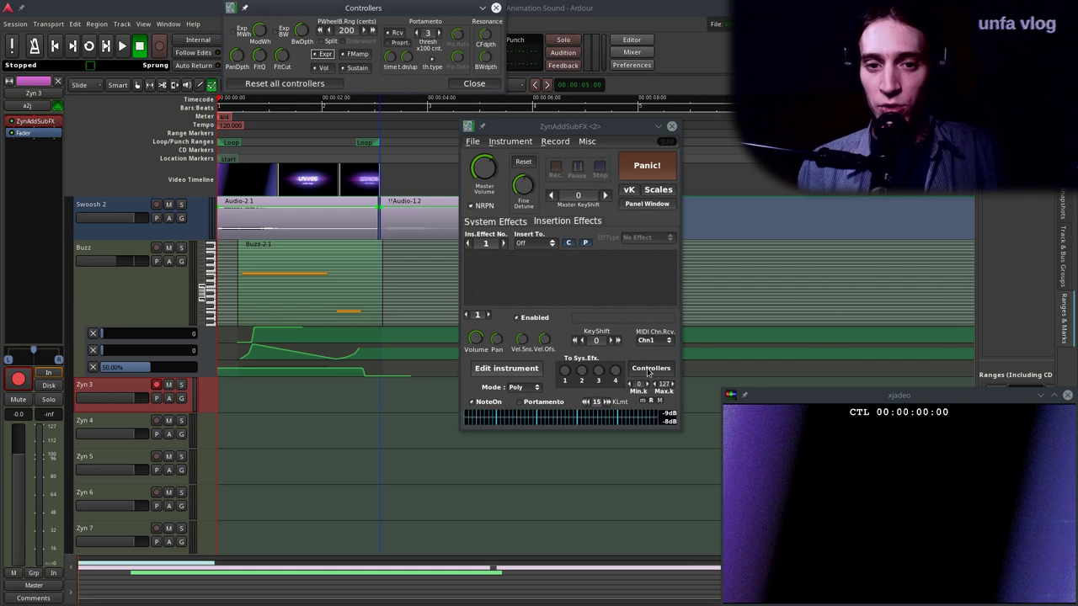
left_click_drag(387, 14, 394, 159)
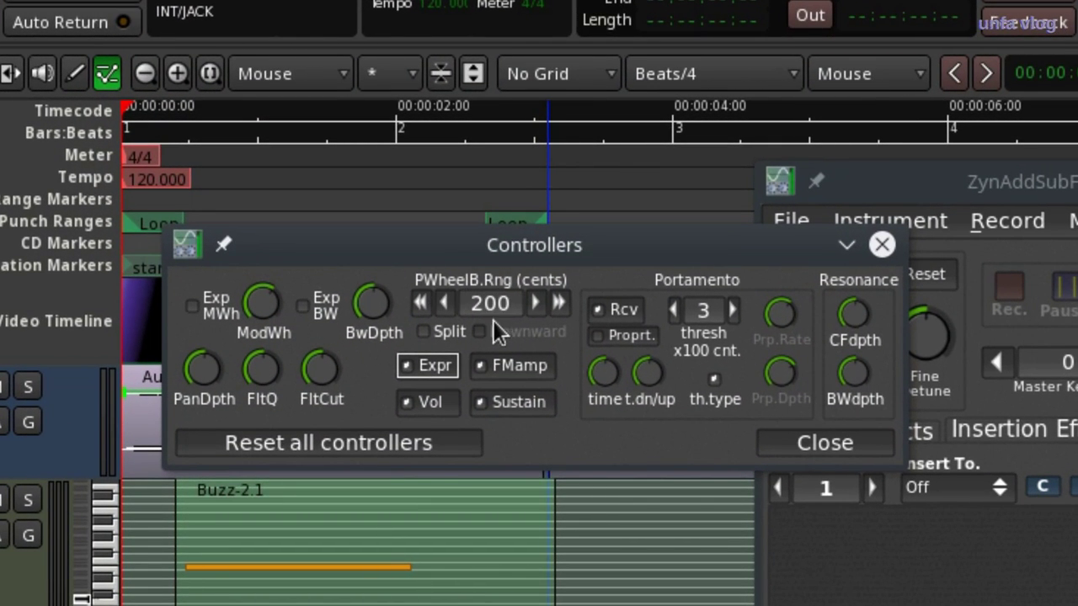
left_click(561, 299)
left_click(561, 304)
left_click(559, 303)
left_click(559, 303)
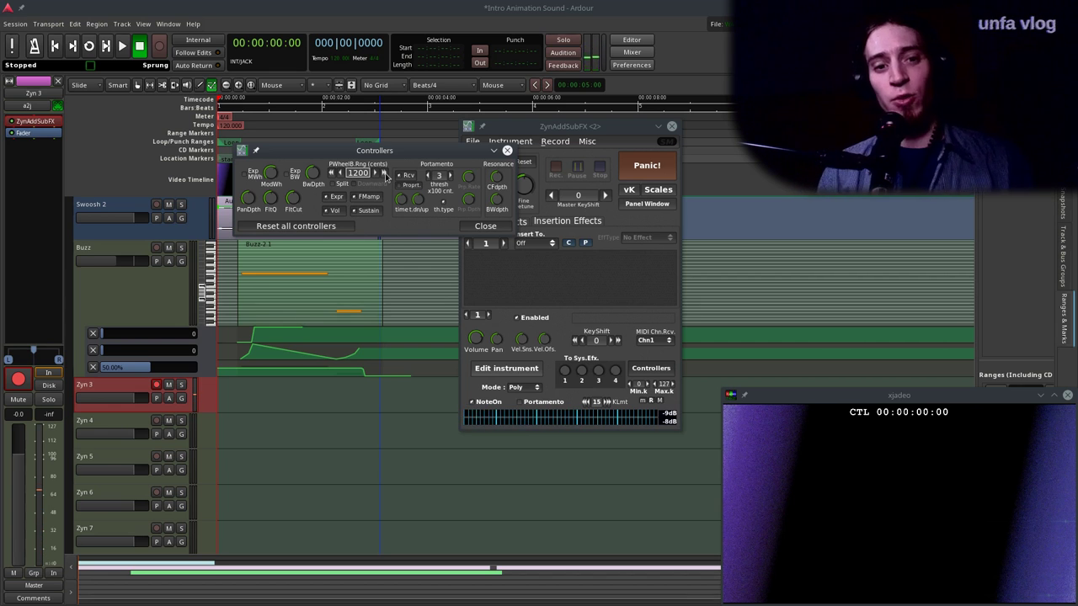
left_click(486, 227)
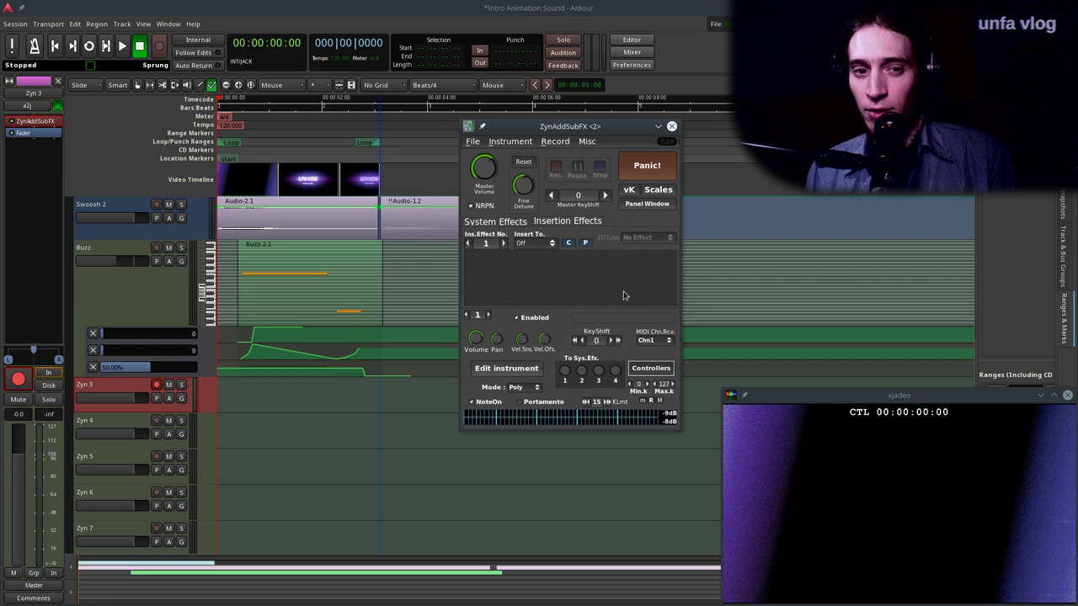
Assign insertion effect 1 to Part 1 as a Distortion.
left_click(534, 242)
left_click(537, 253)
left_click(645, 238)
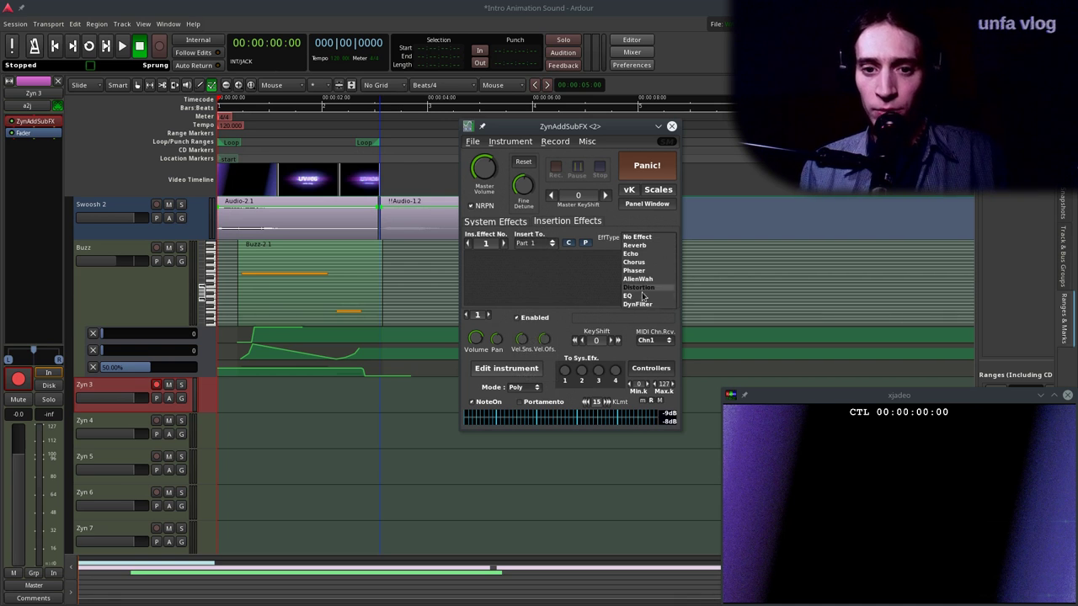
left_click(646, 289)
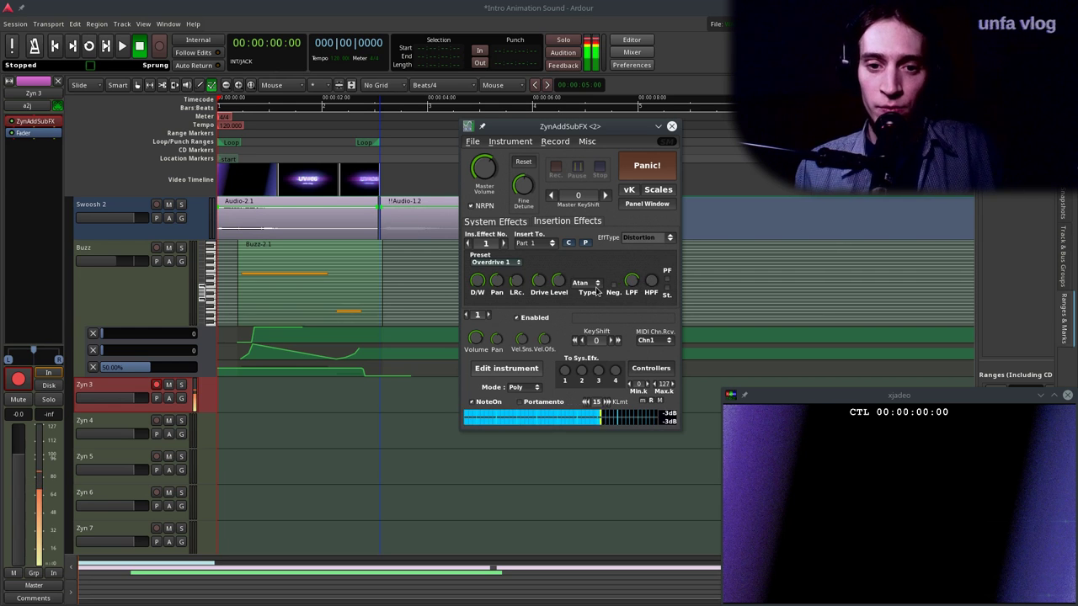
Make the distortion stereo, adjust its drive and level, and set its type to Asym1.
left_click(666, 289)
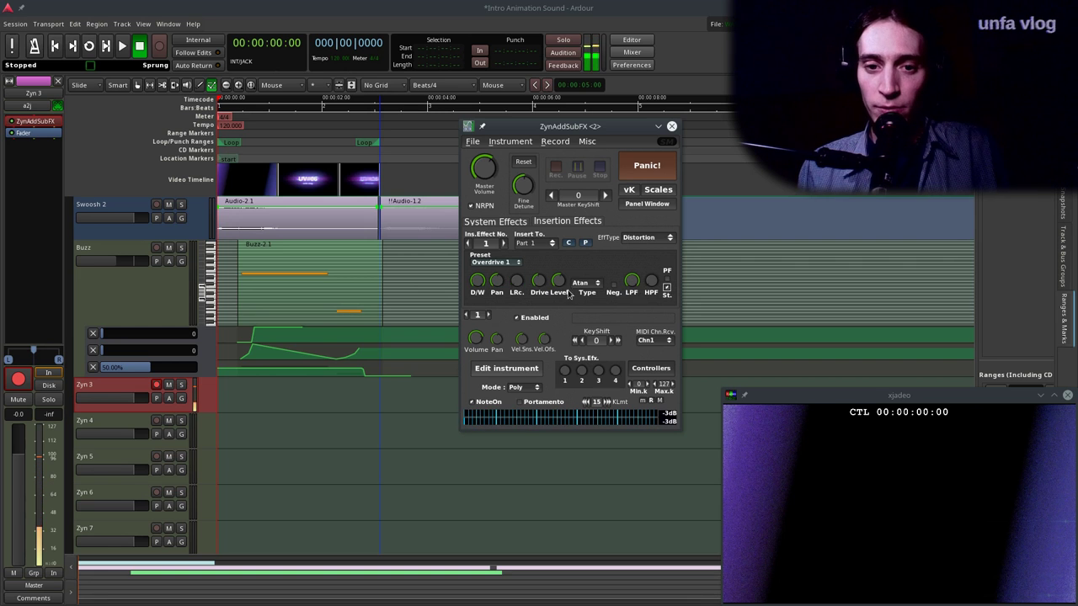
left_click_drag(542, 292, 543, 268)
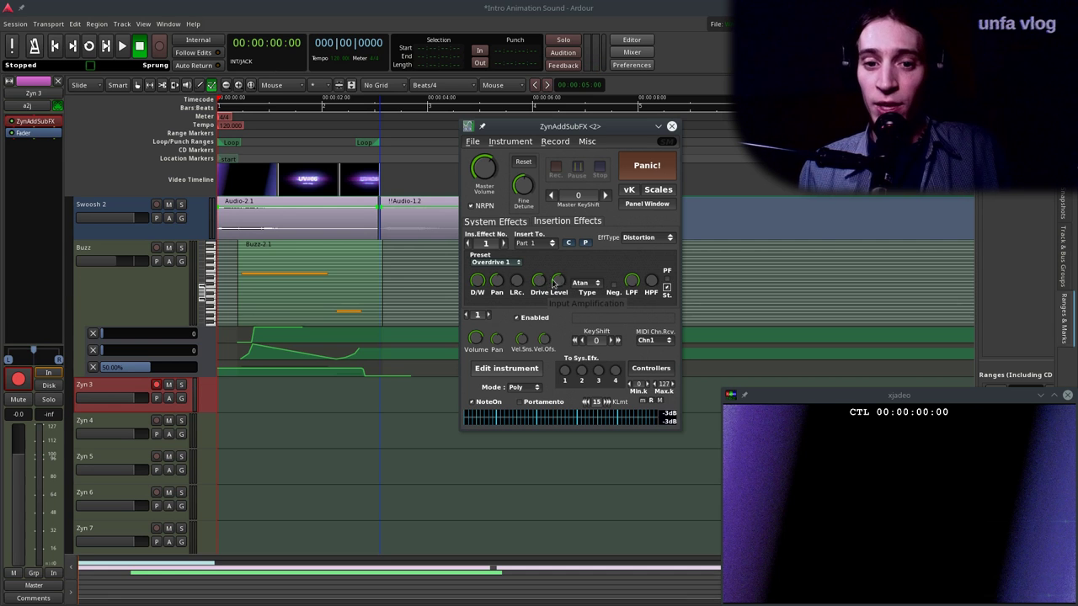
left_click_drag(562, 287, 562, 287)
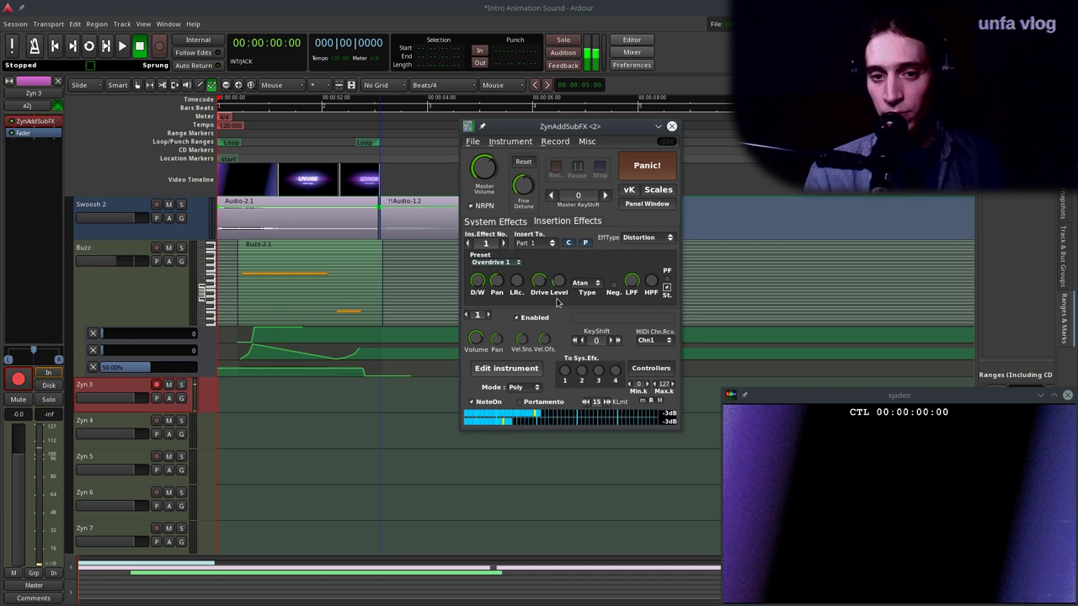
left_click(589, 285)
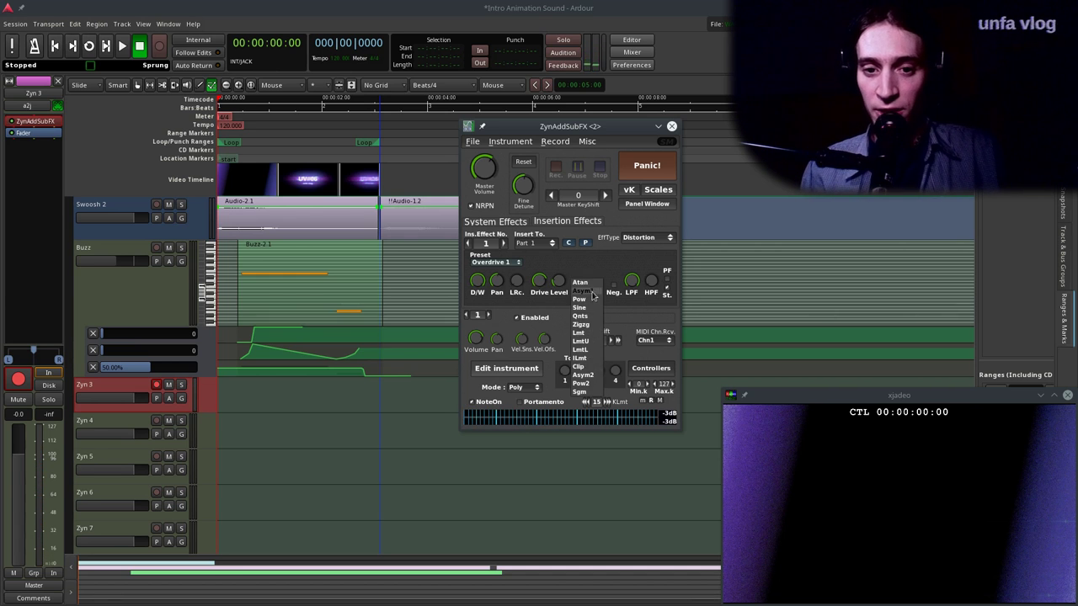
left_click(591, 290)
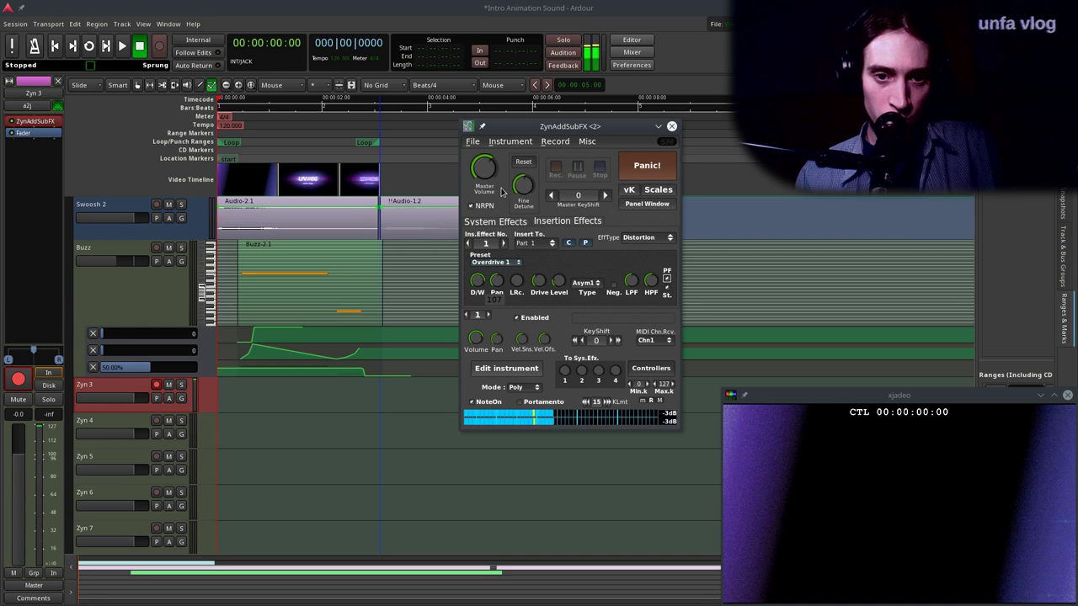
Assign insertion effect 2 to Part 1 as a Reverb of the Random type.
left_click(503, 243)
left_click(536, 244)
left_click(540, 254)
left_click(649, 241)
left_click(645, 245)
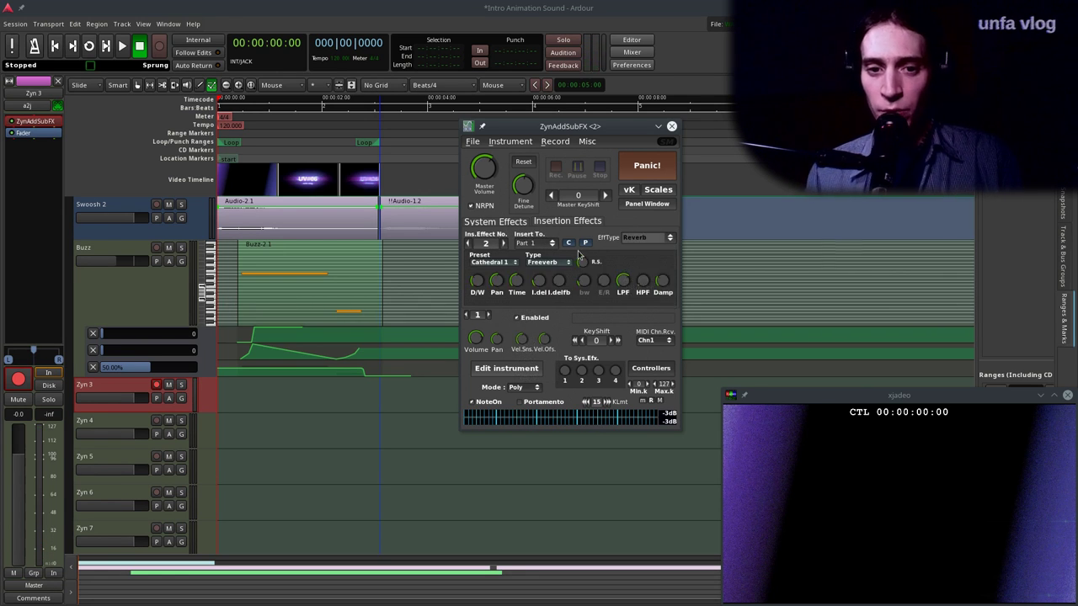
left_click(548, 263)
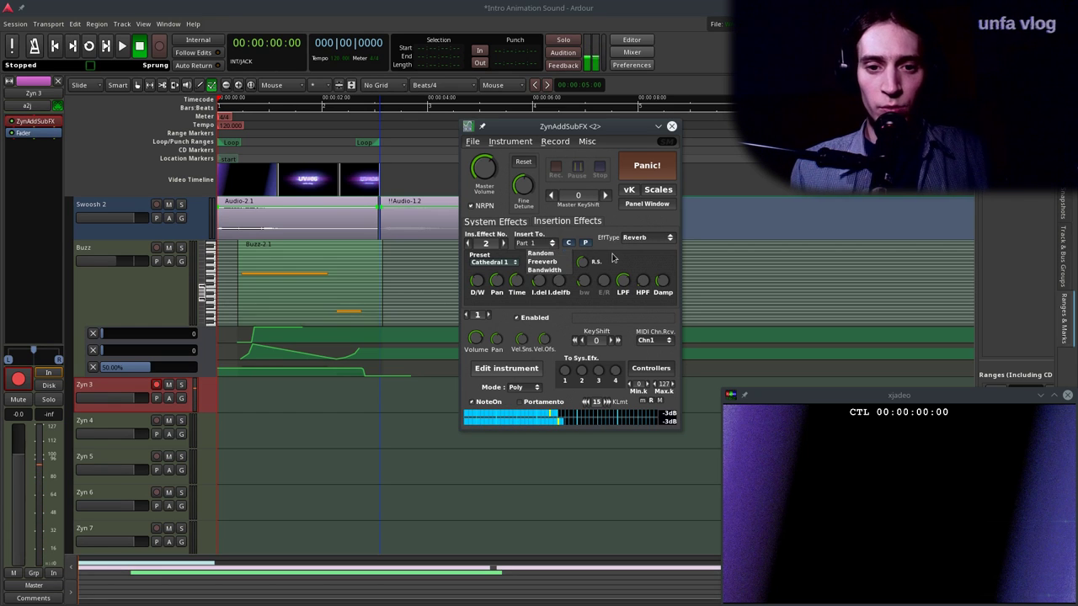
left_click(554, 255)
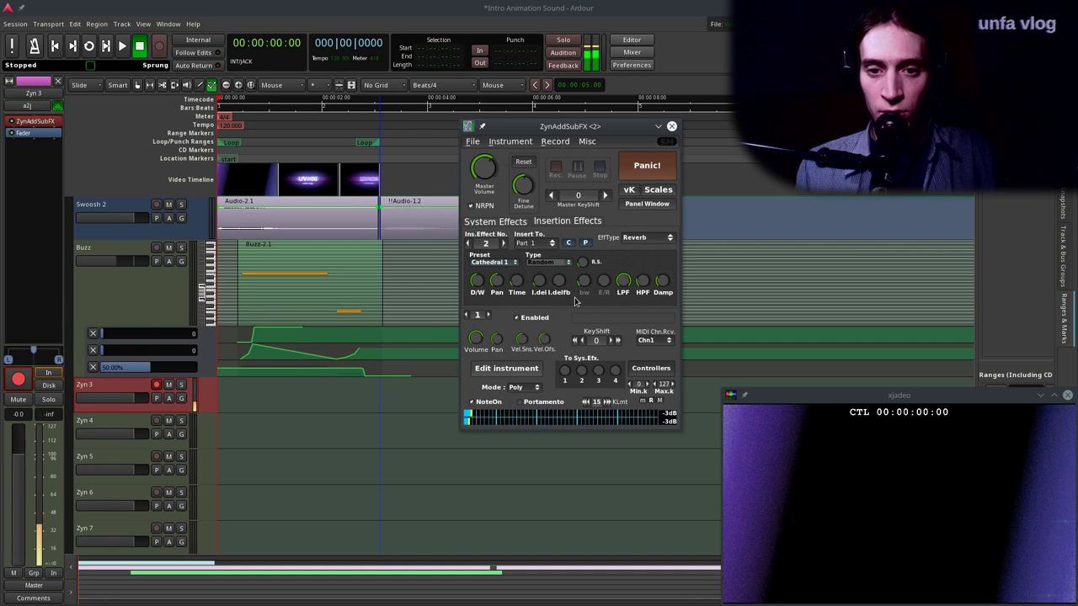
Add an EQ to Part 1 as insertion effect 3, with band 0 set to Hp2 and 1 additional stage.
left_click(504, 243)
left_click(647, 237)
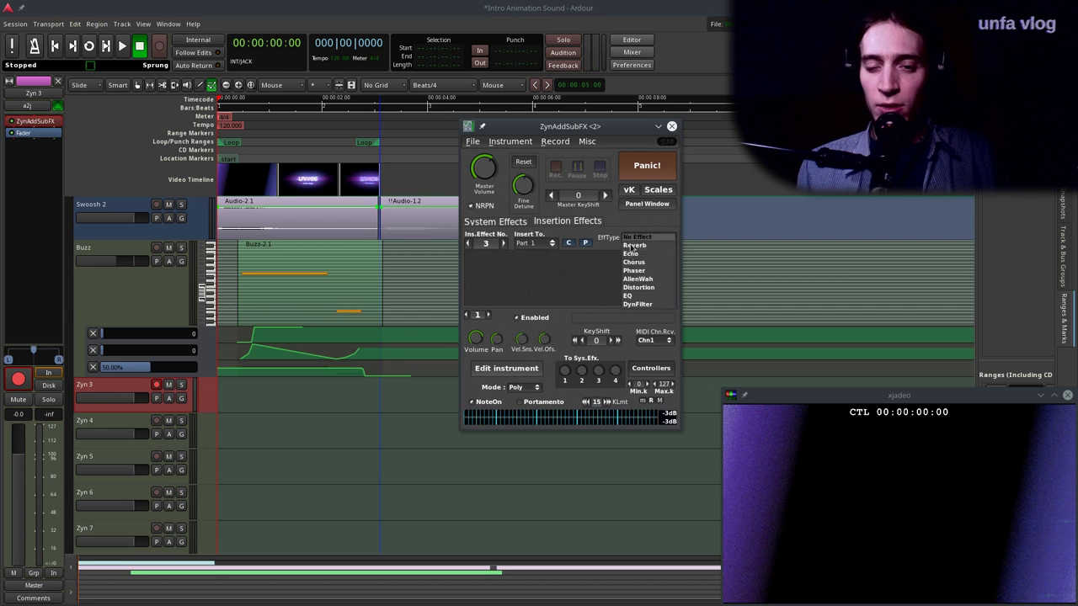
left_click(627, 295)
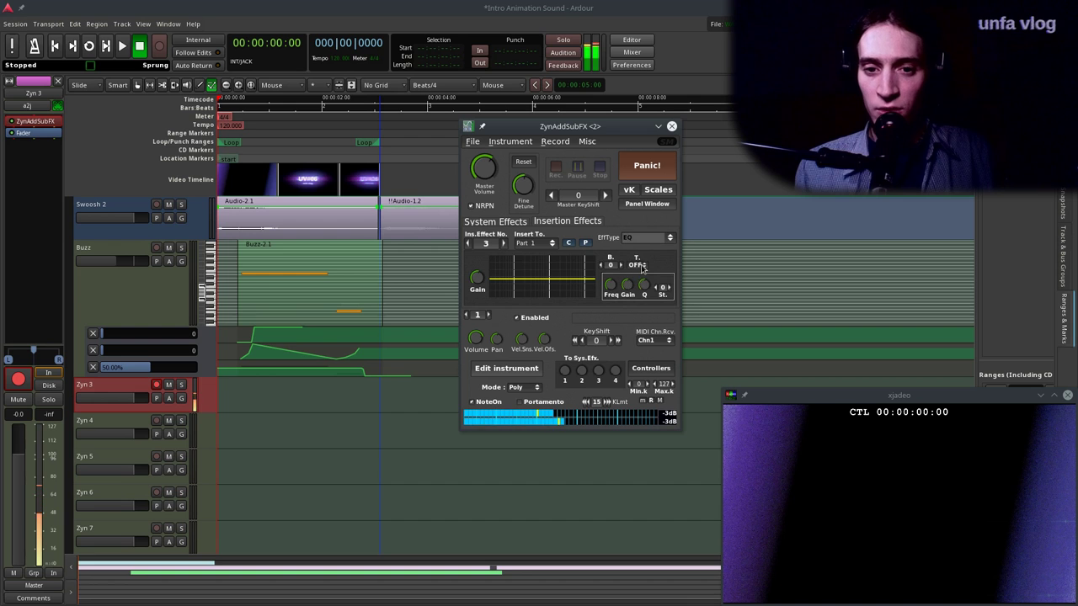
left_click(637, 289)
left_click(642, 296)
scroll(655, 289, "up", 3)
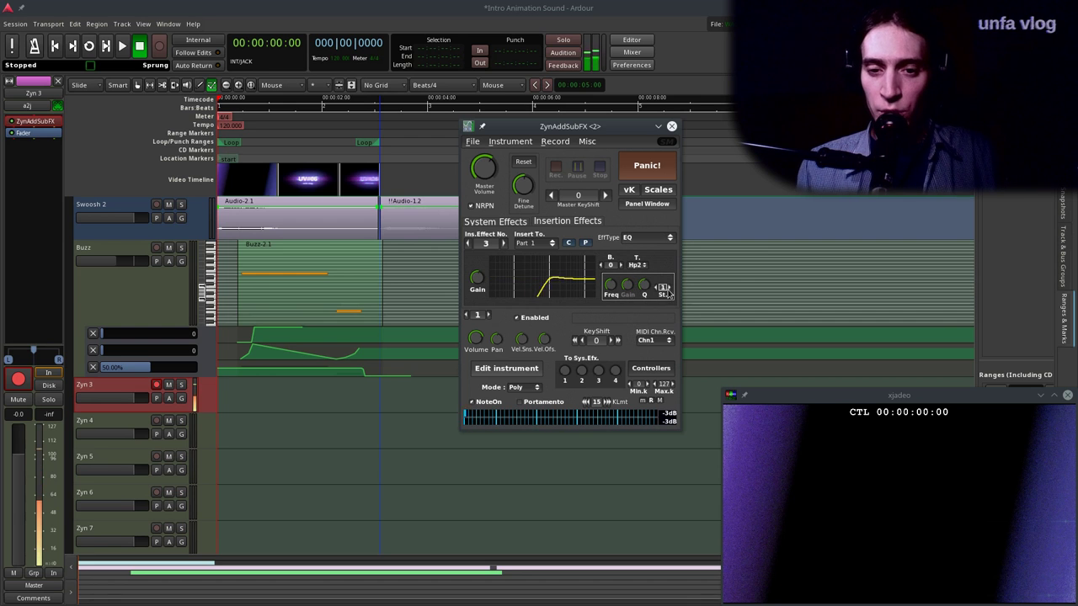
Set EQ band 0 to 3 additional stages and lower its high-pass cutoff frequency.
scroll(647, 289, "down", 3)
left_click_drag(621, 286, 612, 321)
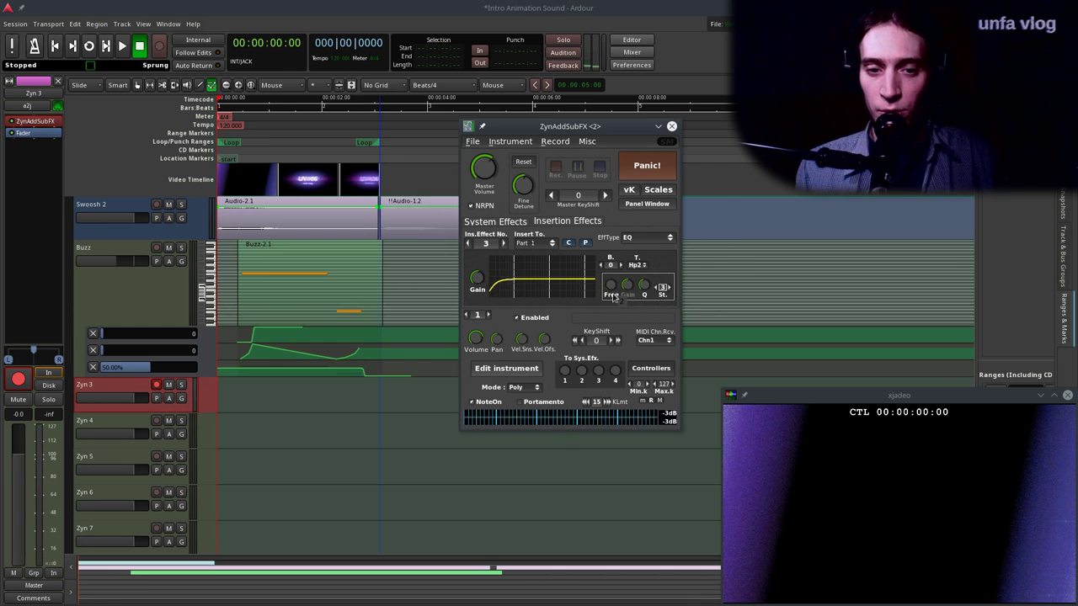
Set EQ band 1 to the peak type and shape it into a broad boost at a higher frequency with a low Q.
left_click(619, 264)
left_click(638, 264)
left_click(634, 323)
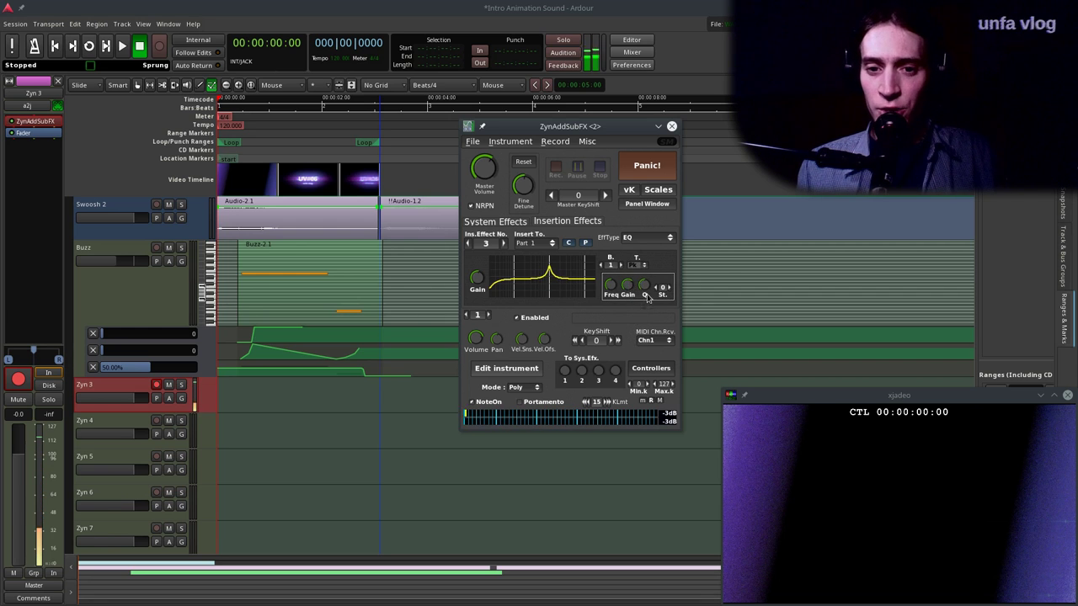
left_click_drag(643, 288, 606, 279)
scroll(610, 285, "up", 5)
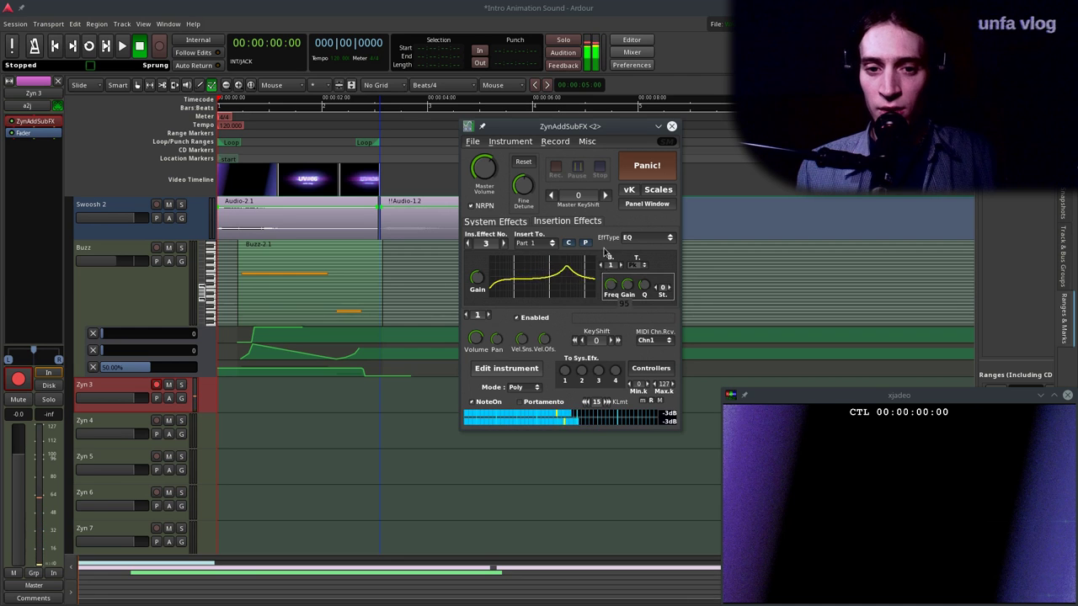
scroll(628, 287, "up", 8)
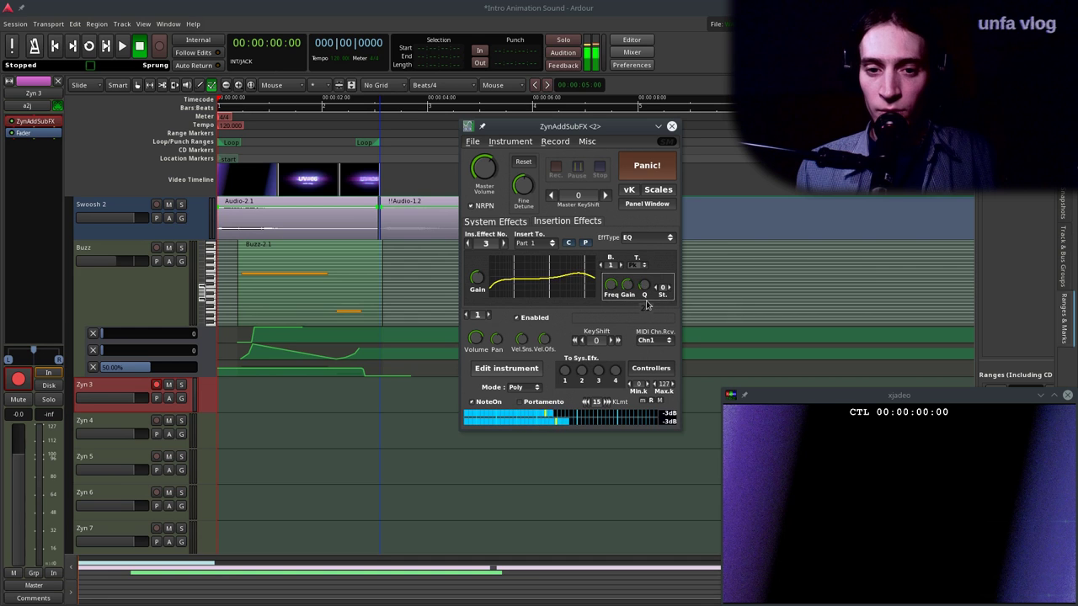
Set EQ band 2 to the peak type, shape it into a cut in the lower mids, and close the synth window.
left_click(620, 265)
left_click(635, 265)
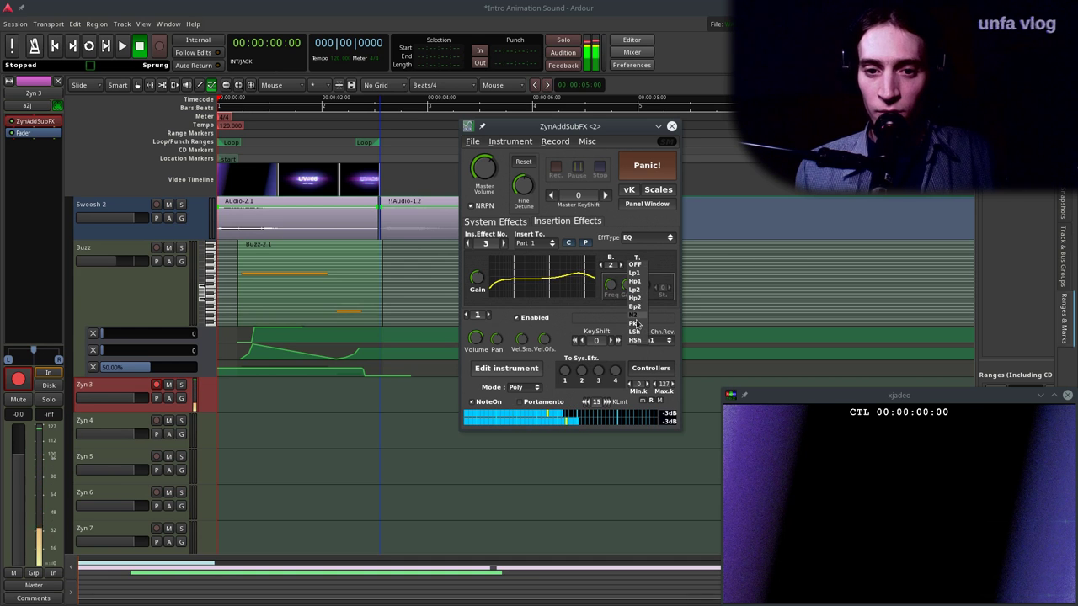
left_click(634, 324)
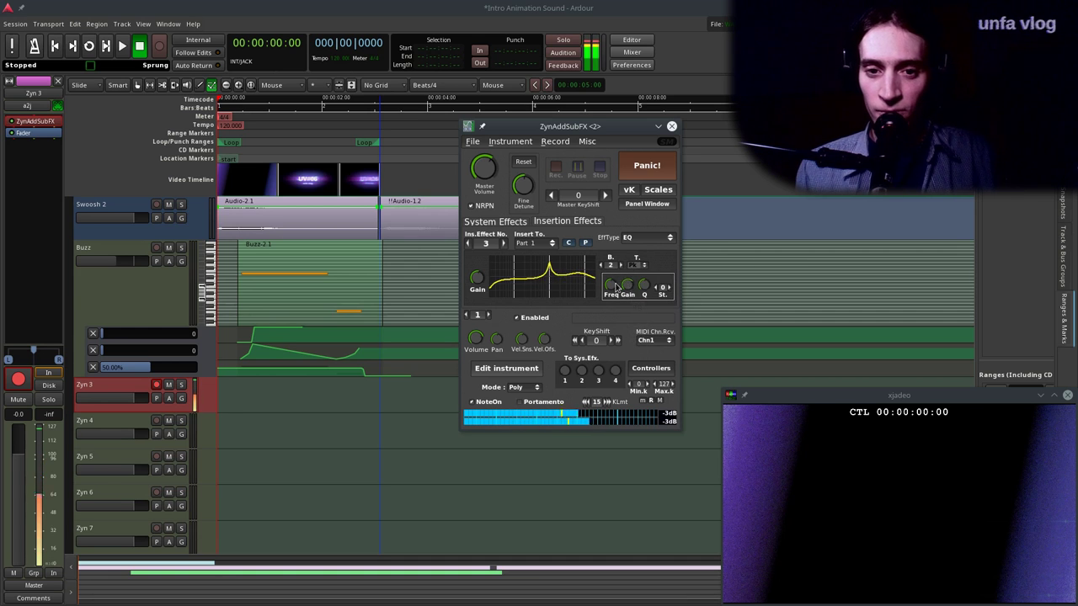
mouse_move(615, 304)
left_mouse_down()
mouse_move(615, 340)
mouse_move(622, 298)
mouse_move(637, 305)
mouse_move(628, 319)
left_mouse_up()
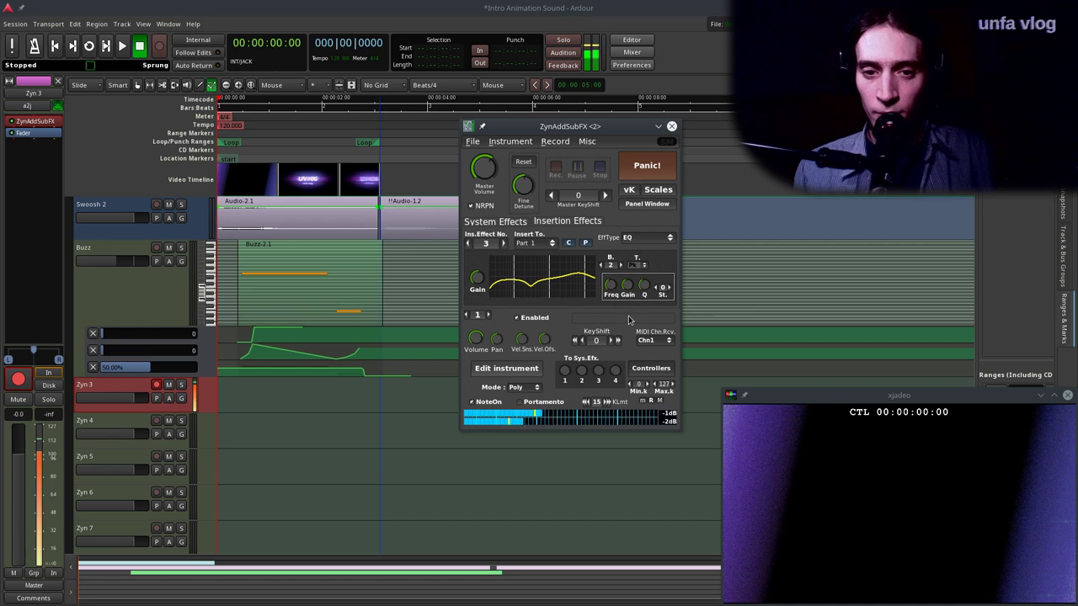
left_click(671, 126)
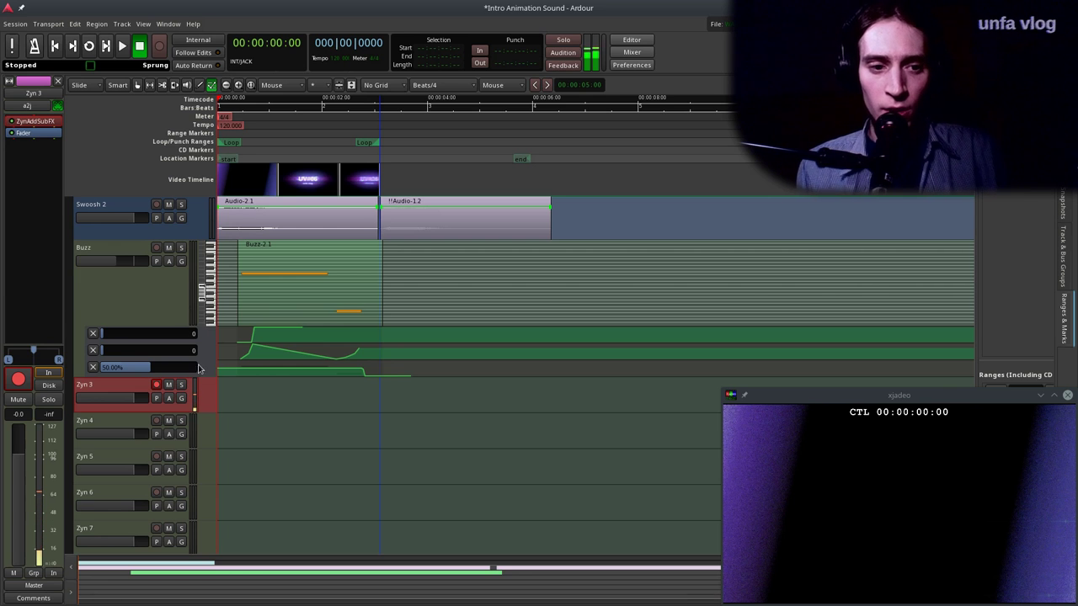
Reopen the Zyn 3 synth and review its insertion effects and the instrument's ADsynth global parameters.
double_click(30, 124)
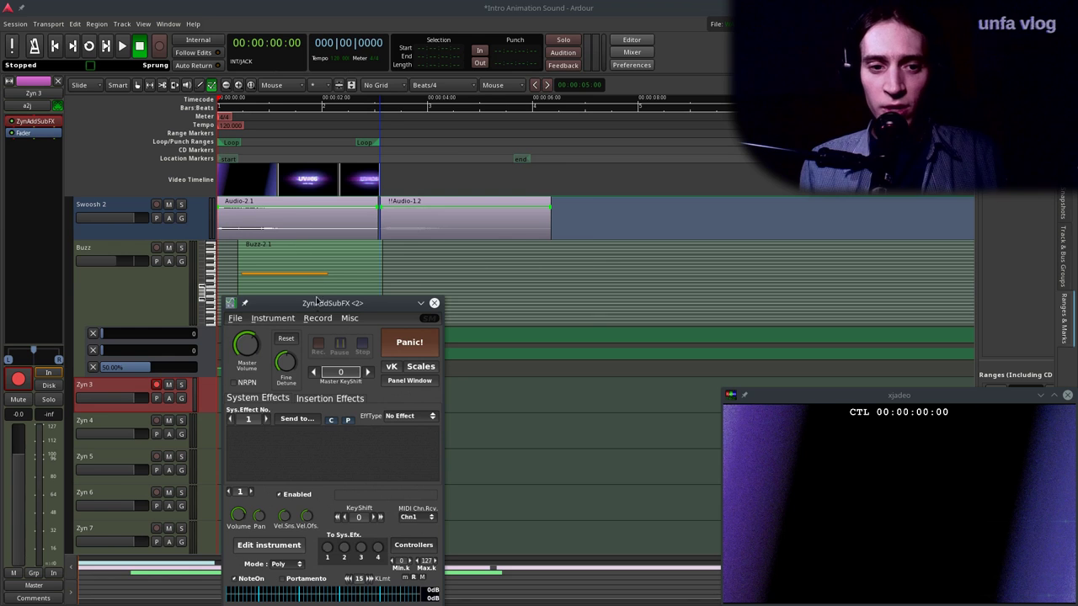
left_click_drag(332, 303, 471, 172)
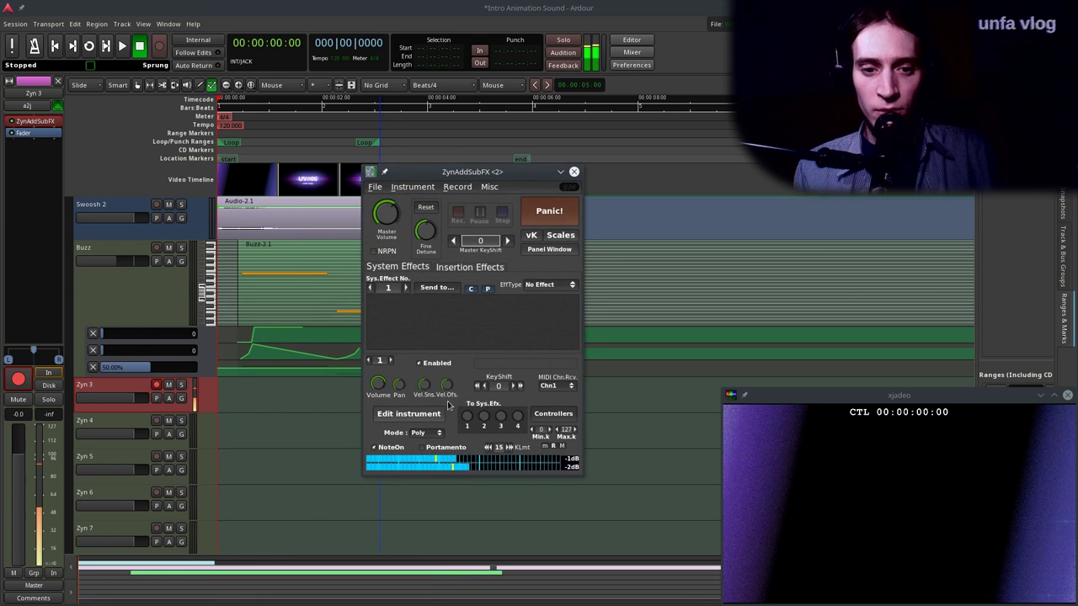
left_click(472, 268)
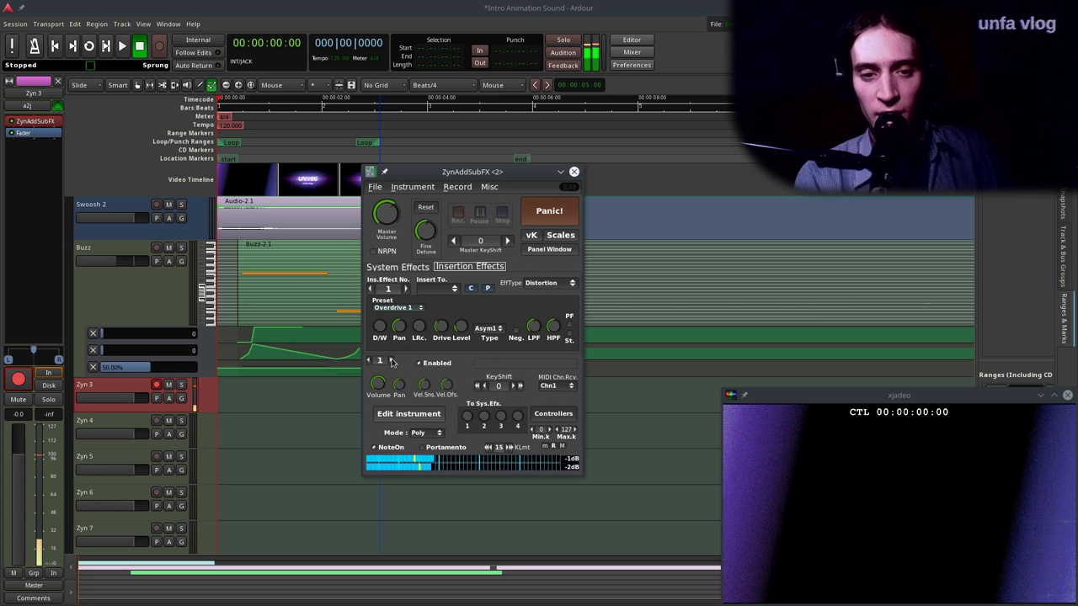
left_click(409, 413)
left_click(613, 183)
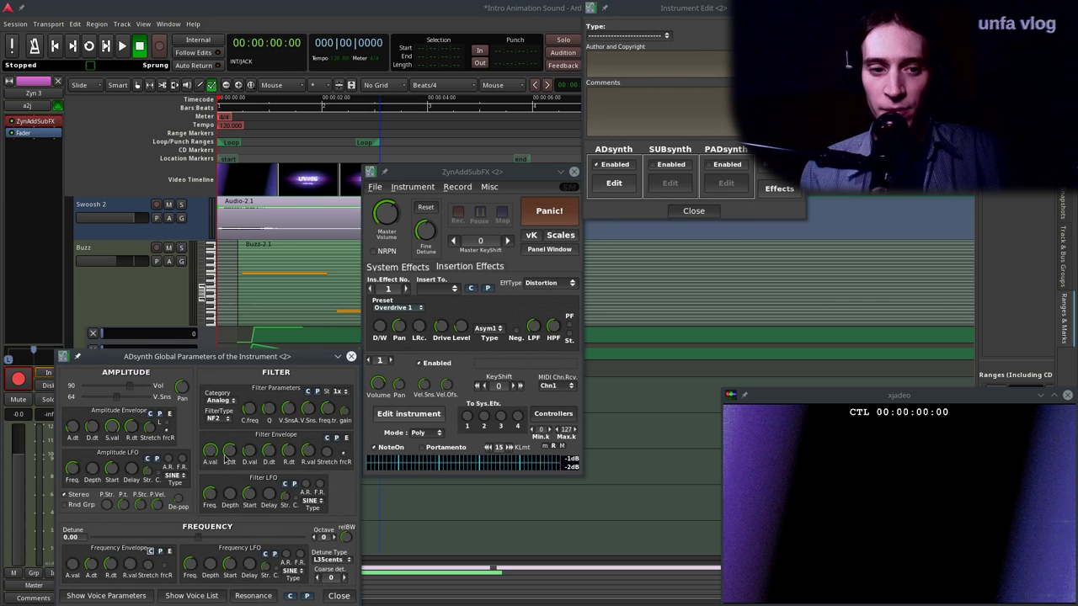
left_click_drag(231, 356, 489, 155)
left_click(597, 394)
left_click(704, 210)
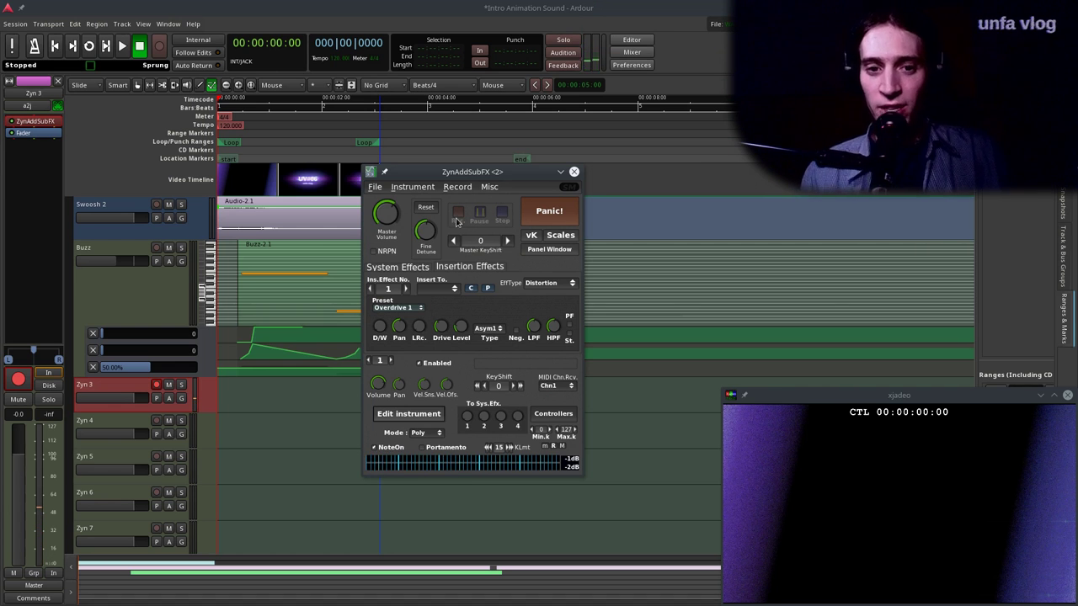
left_click(574, 172)
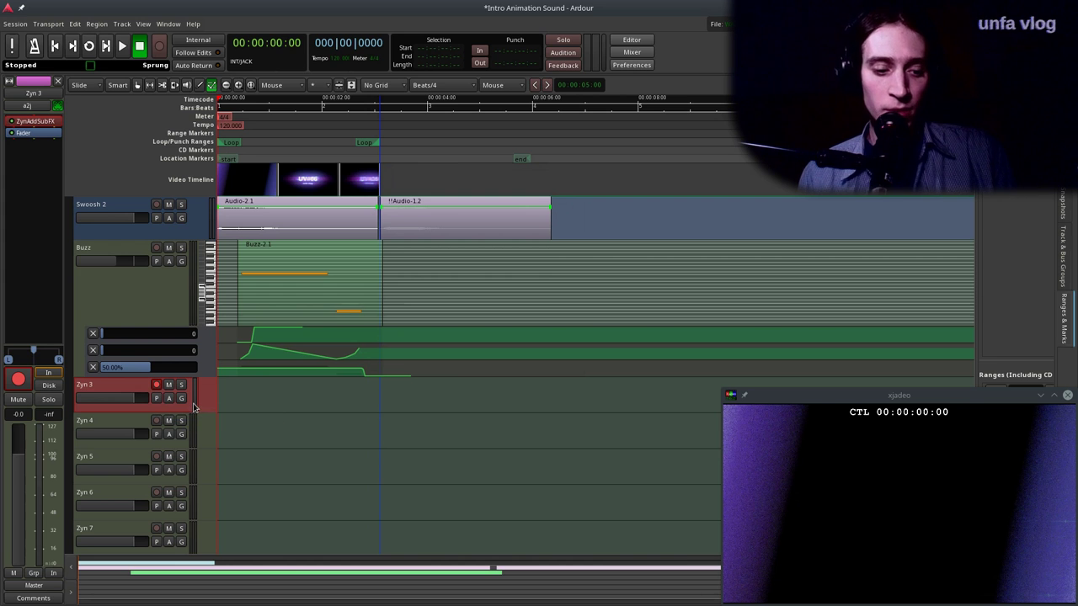
Record a MIDI take with a pitch bend on the Zyn 3 track and increase the track's height.
key("shift+space")
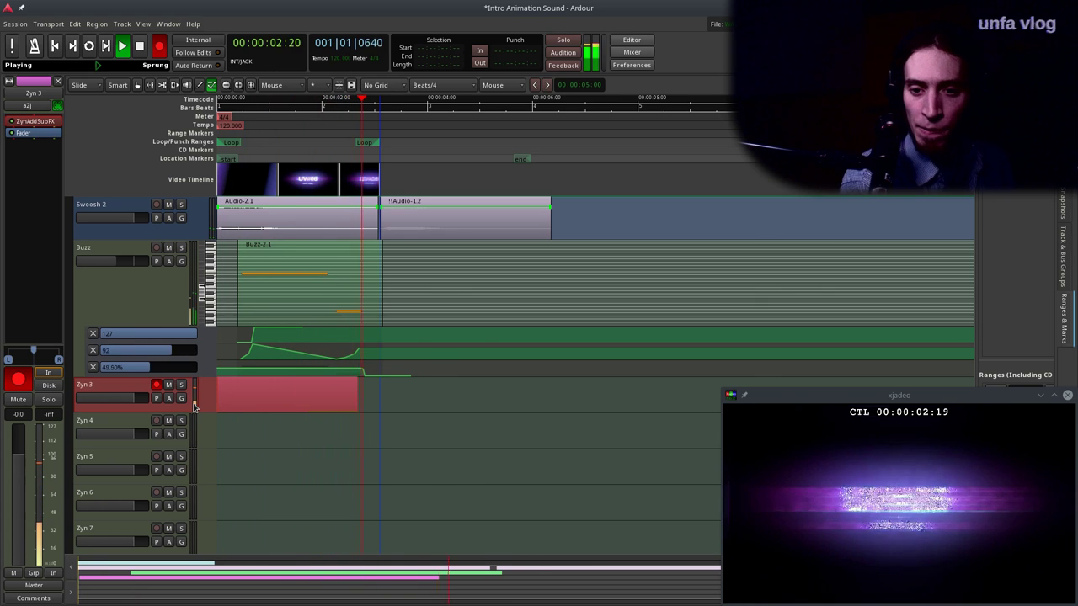
key("space")
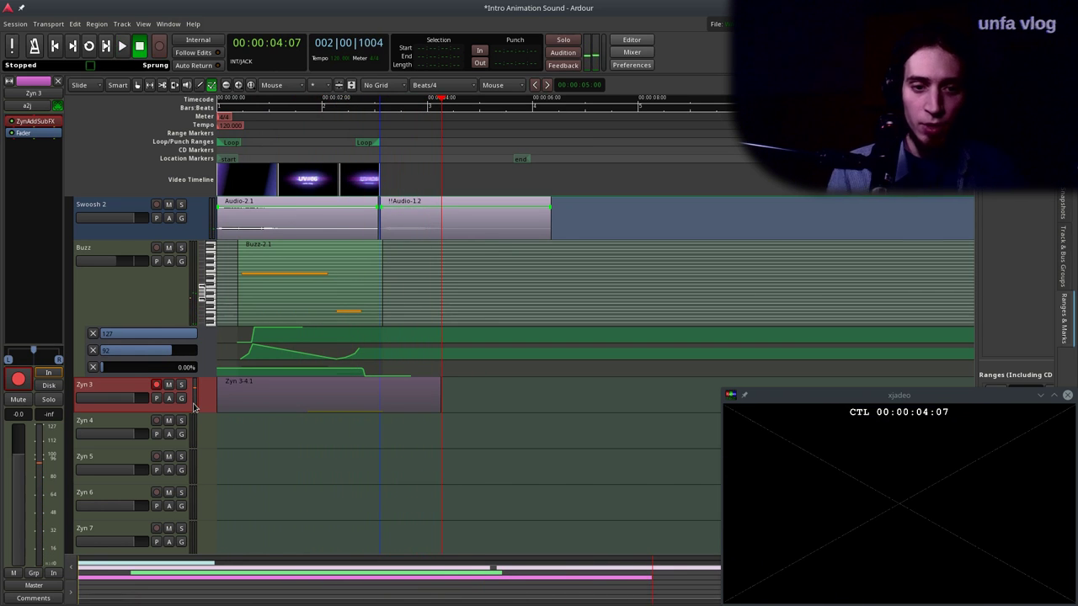
left_click_drag(144, 404, 155, 432)
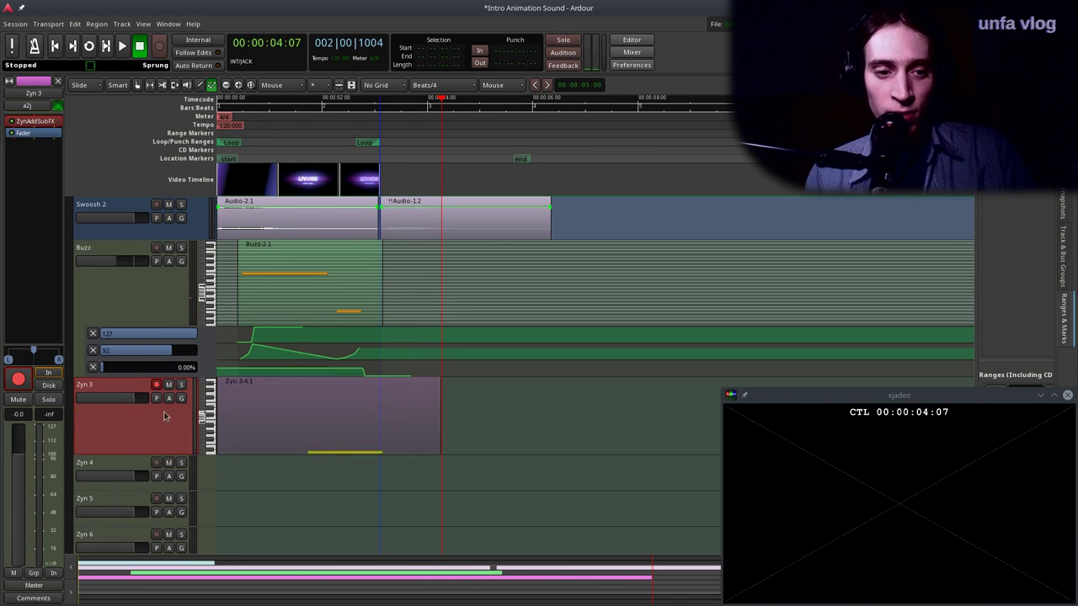
left_click(168, 404)
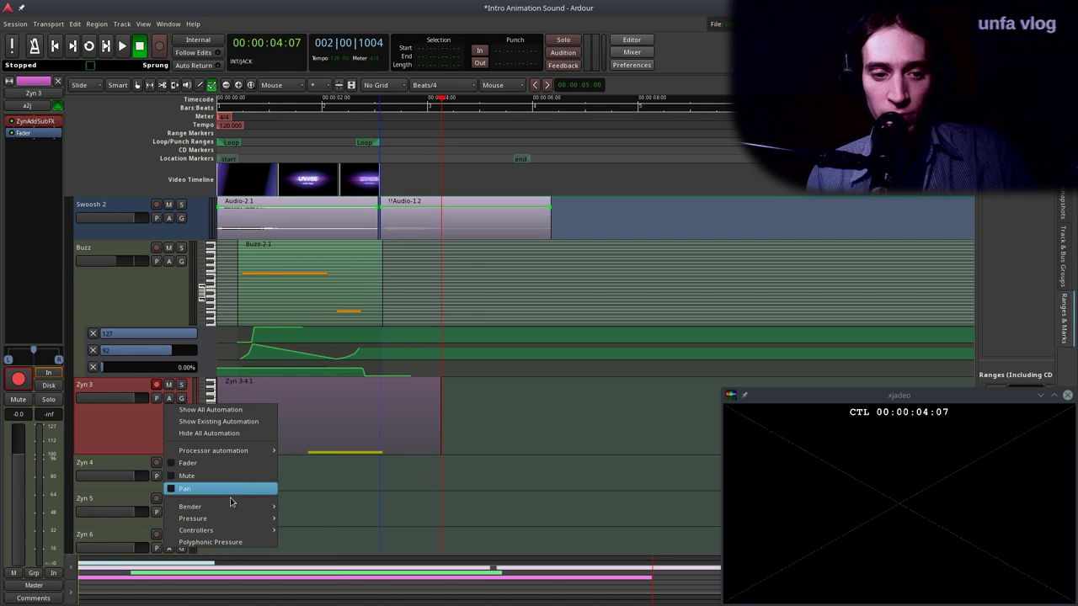
mouse_move(226, 510)
mouse_move(226, 530)
mouse_move(320, 530)
mouse_move(445, 423)
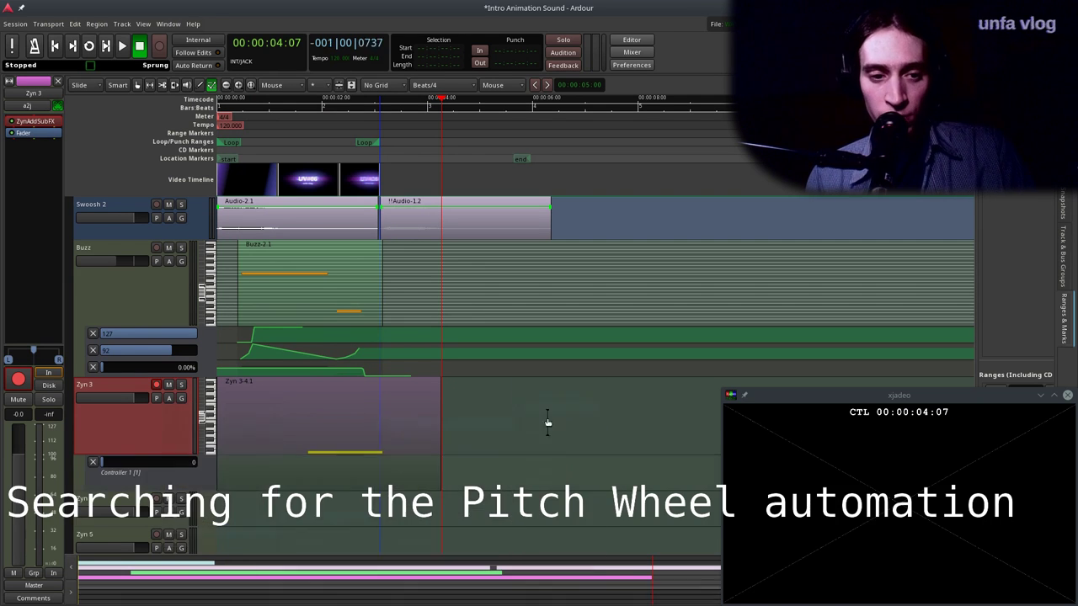
left_click(557, 408)
left_click(93, 418)
Show the Bender automation lane for channel 1 on the Zyn 3 track and make the lane taller.
left_click(168, 355)
left_click(292, 463)
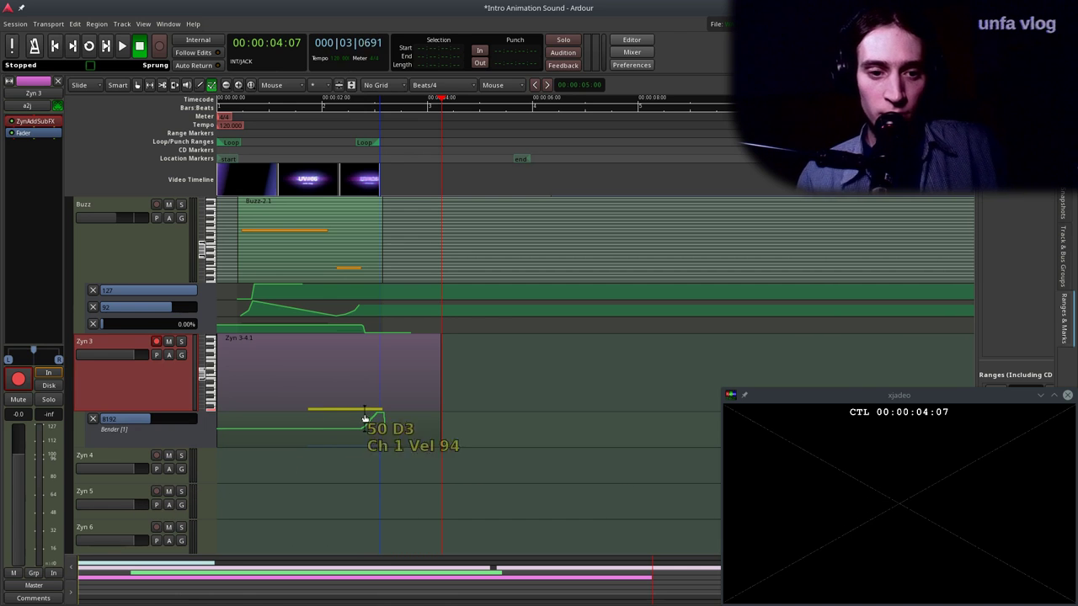
left_click_drag(179, 439, 144, 441)
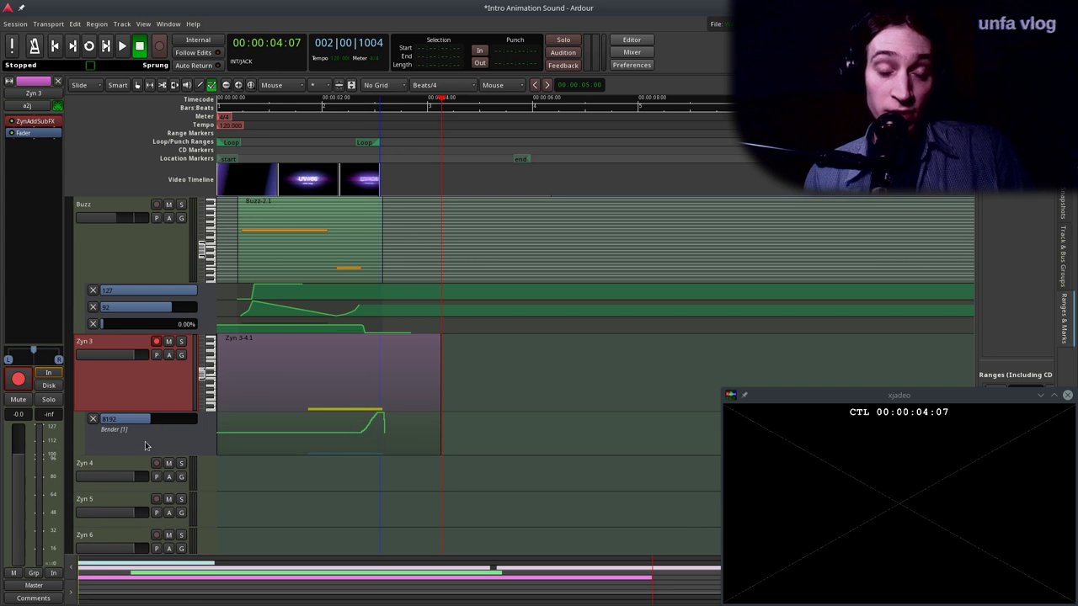
Move the playhead to 00:00:00:24 and lower the velocity of the D3 note in the Zyn 3 region to 31.
left_click_drag(324, 158, 259, 153)
mouse_move(328, 411)
left_click_drag(200, 382, 201, 387)
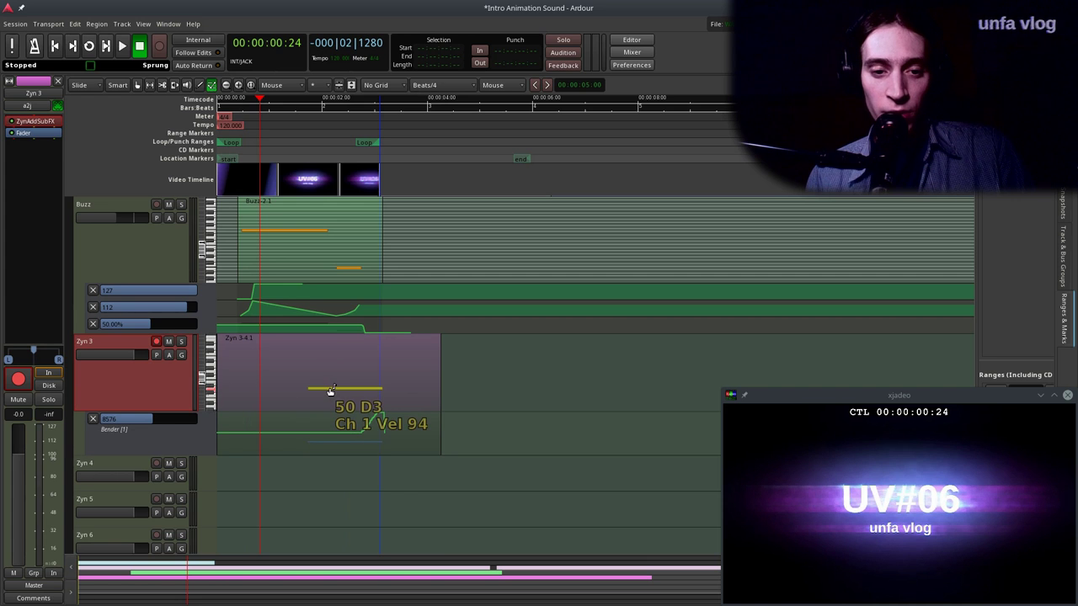
scroll(330, 390, "down", 3)
scroll(329, 286, "down", 2)
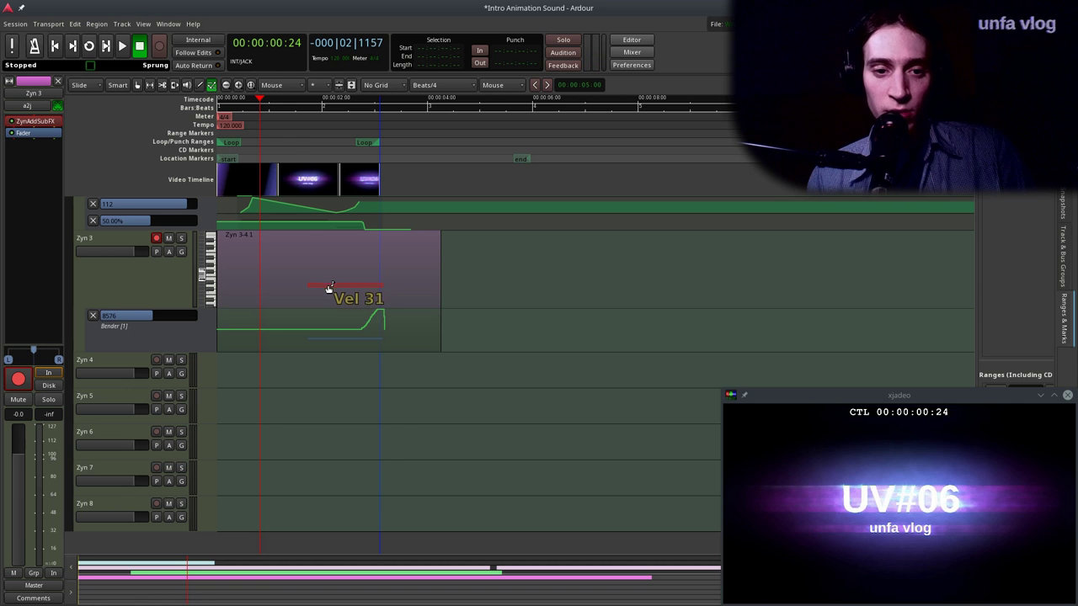
Play back the Zyn 3 take and enlarge the Bender lane to examine the recorded pitch-bend curve.
key("space")
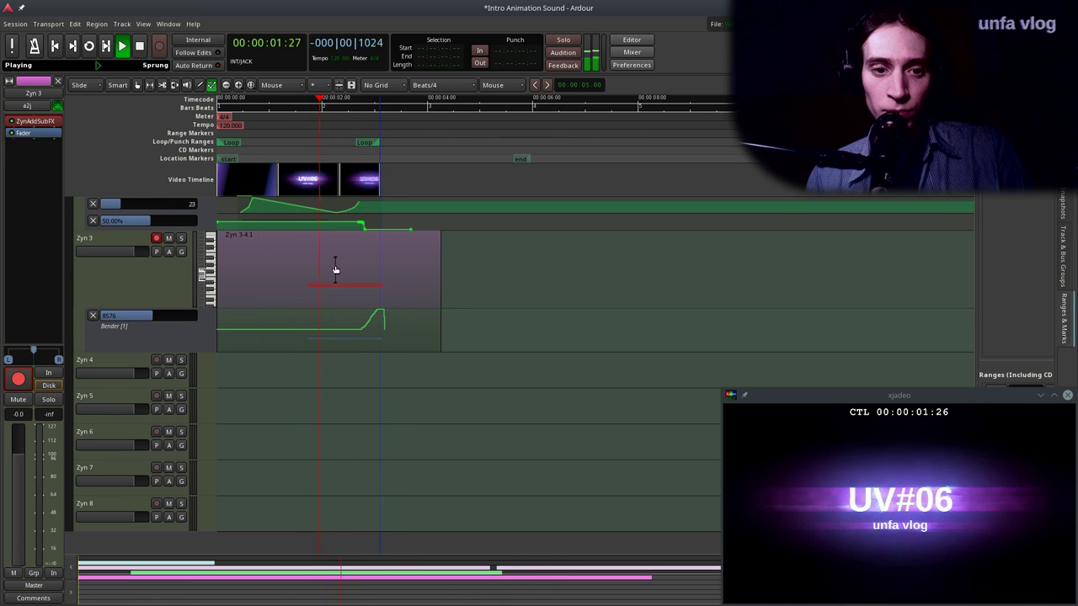
key("space")
left_click_drag(148, 342, 147, 409)
scroll(320, 343, "up", 2)
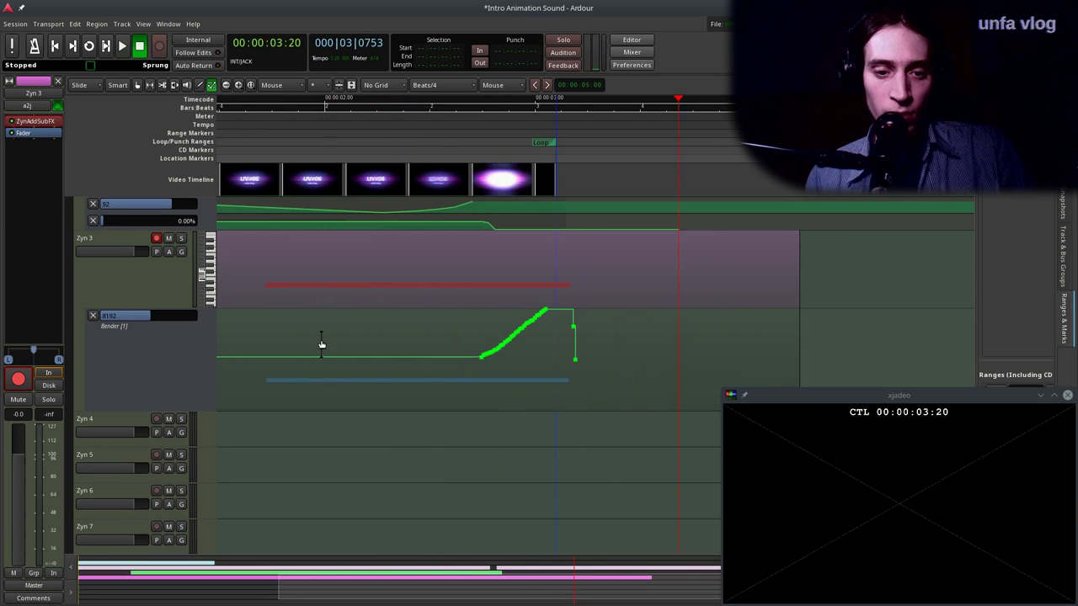
key("alt+Tab")
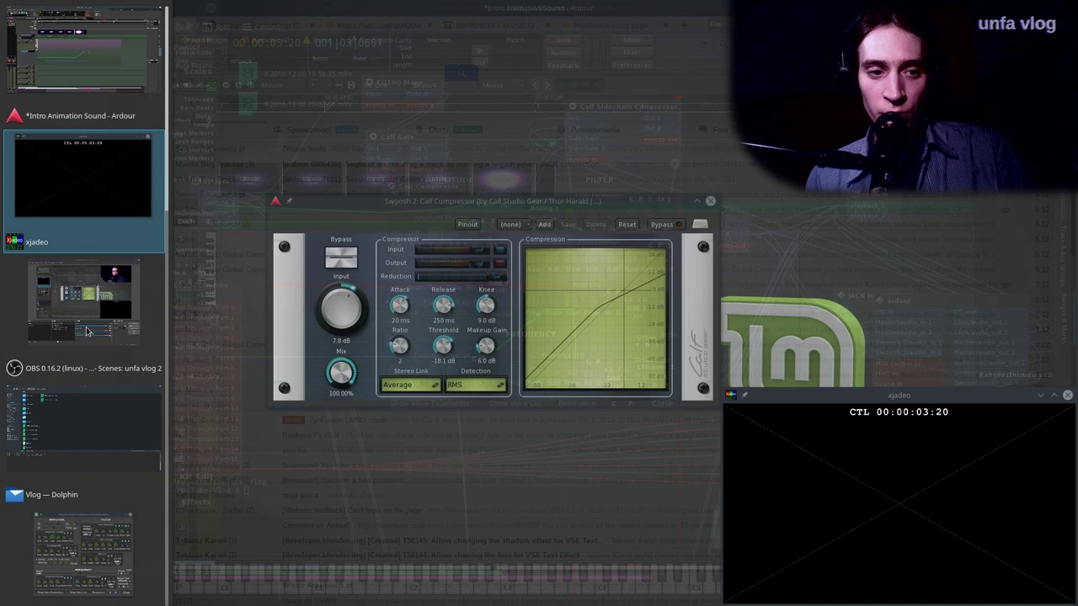
key("Tab")
key("Tab")
key("Tab")
key("Tab")
key("Tab")
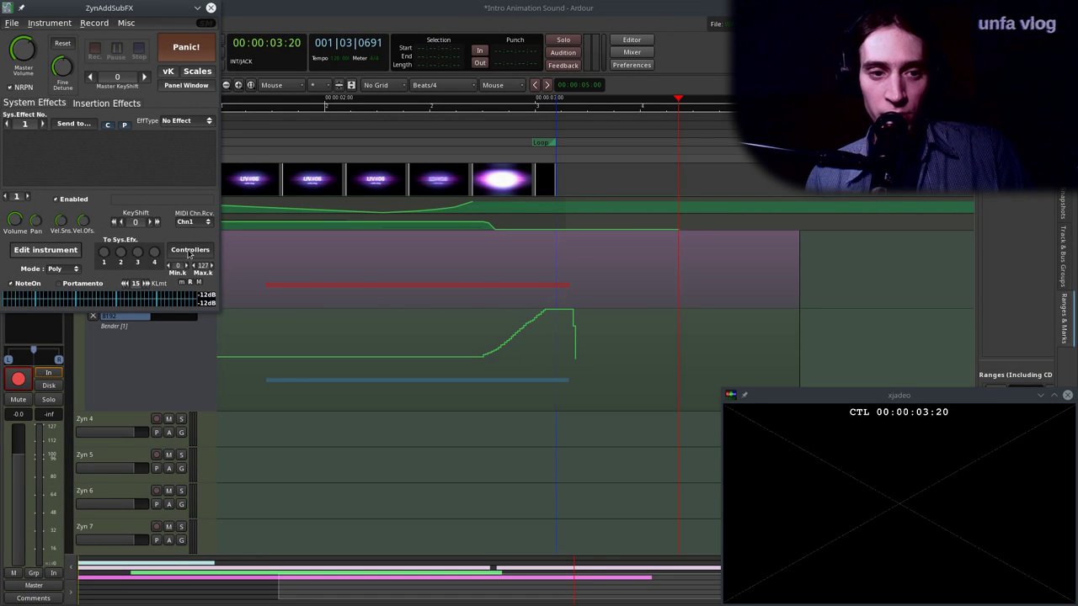
left_click(190, 250)
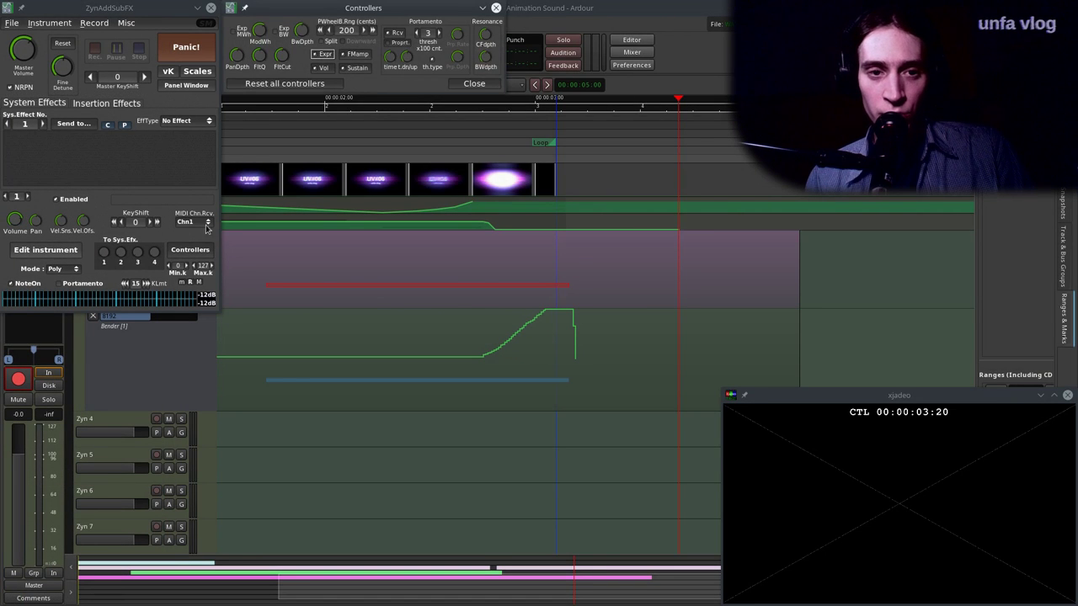
left_click(474, 83)
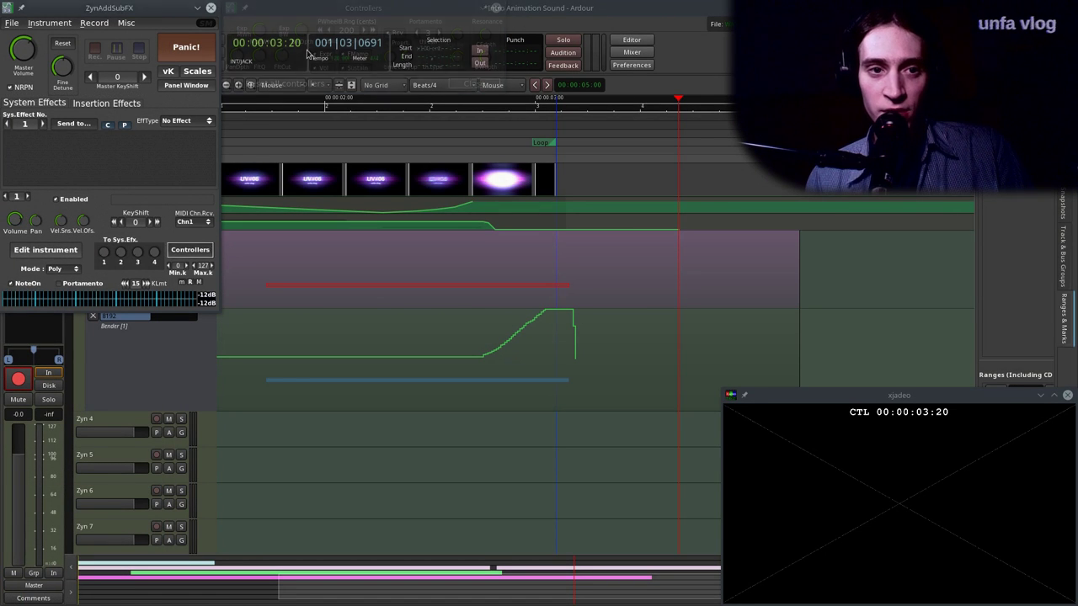
left_click(211, 7)
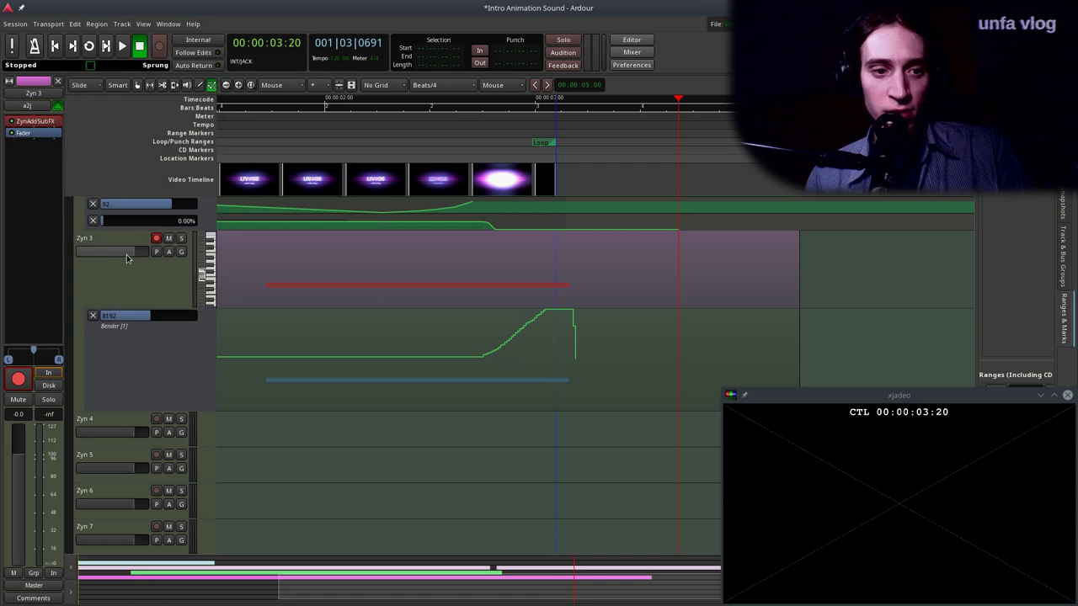
Raise the pitch wheel bend range in the Zyn 3 synth's controller settings to about 2400 cents.
double_click(40, 122)
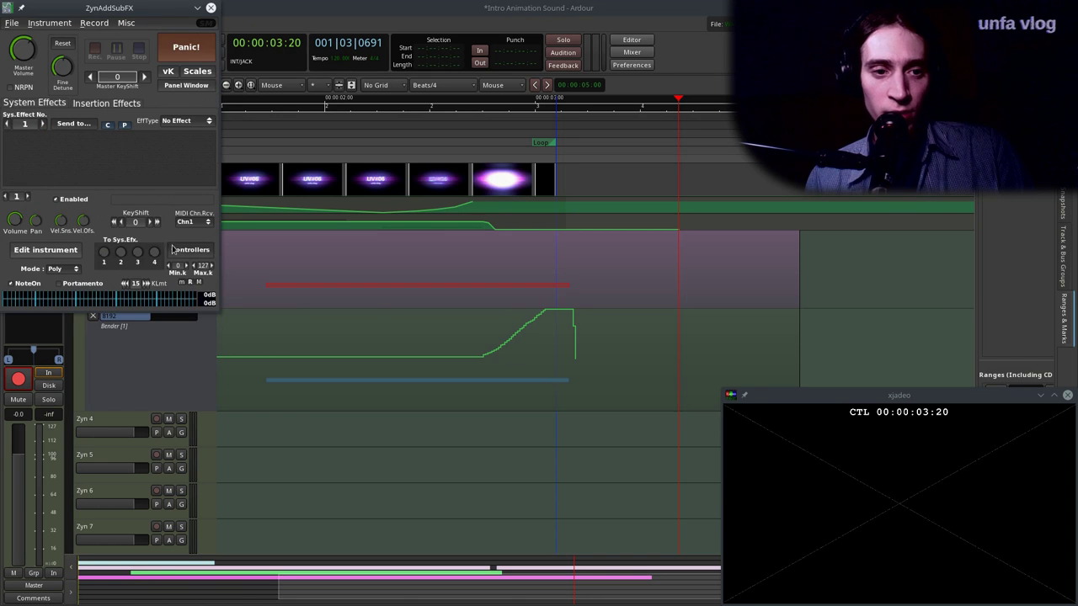
left_click(173, 250)
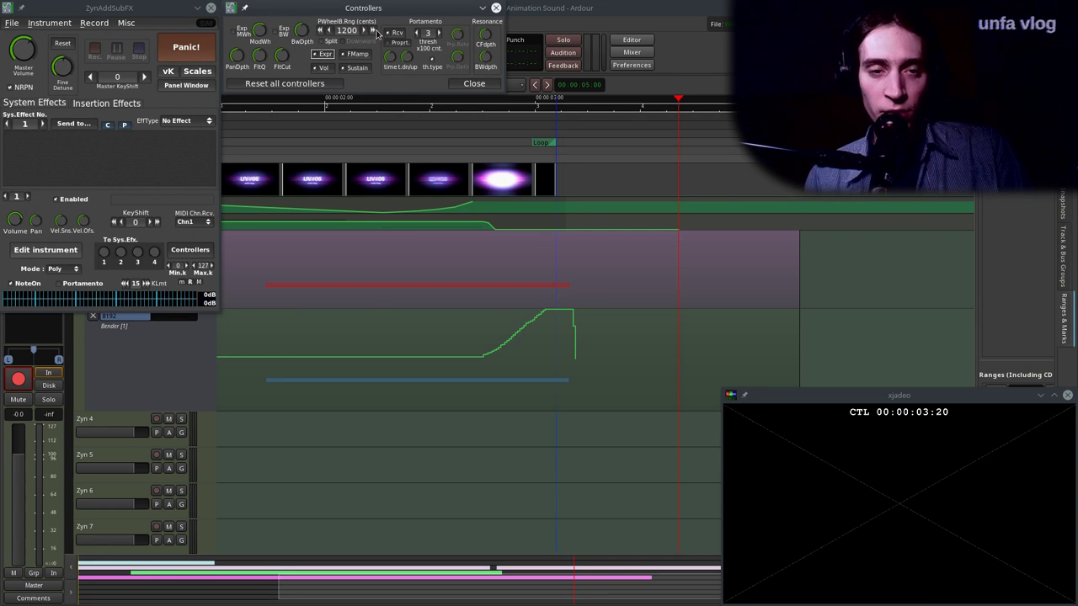
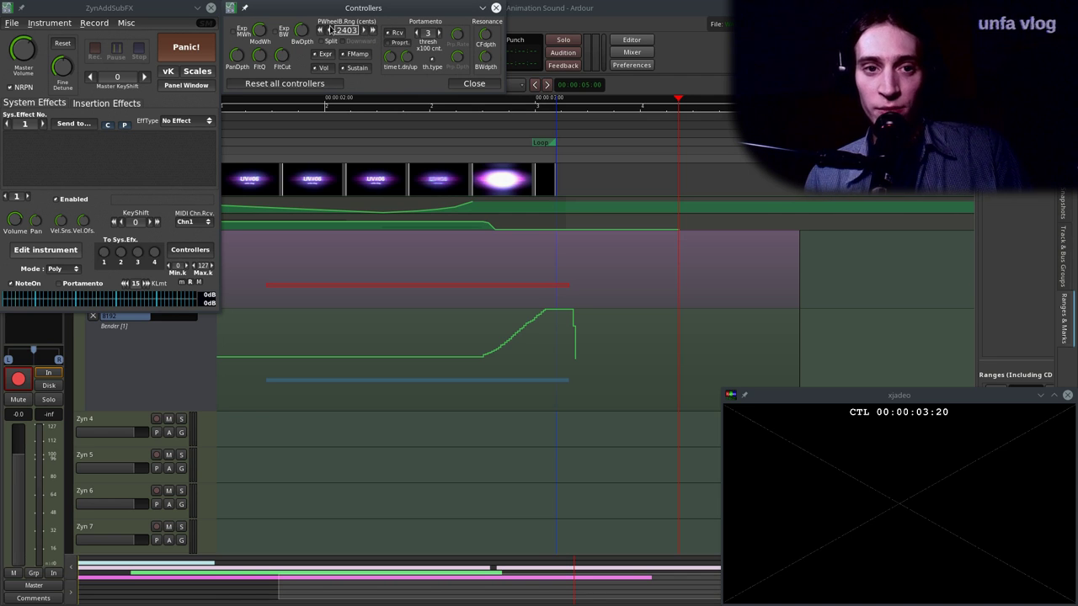
left_click(474, 84)
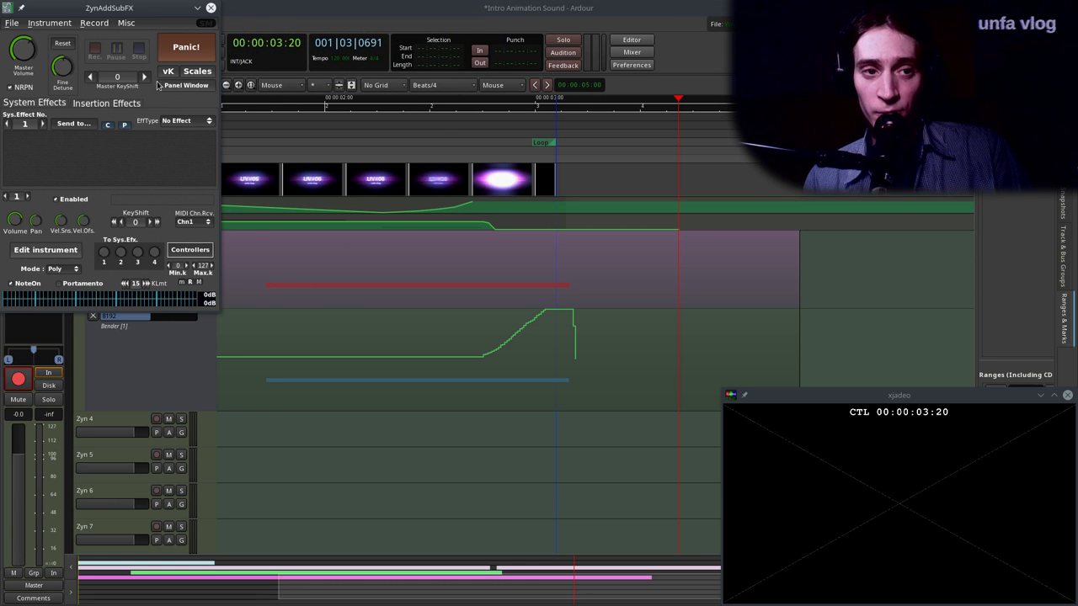
left_click_drag(163, 16, 192, 77)
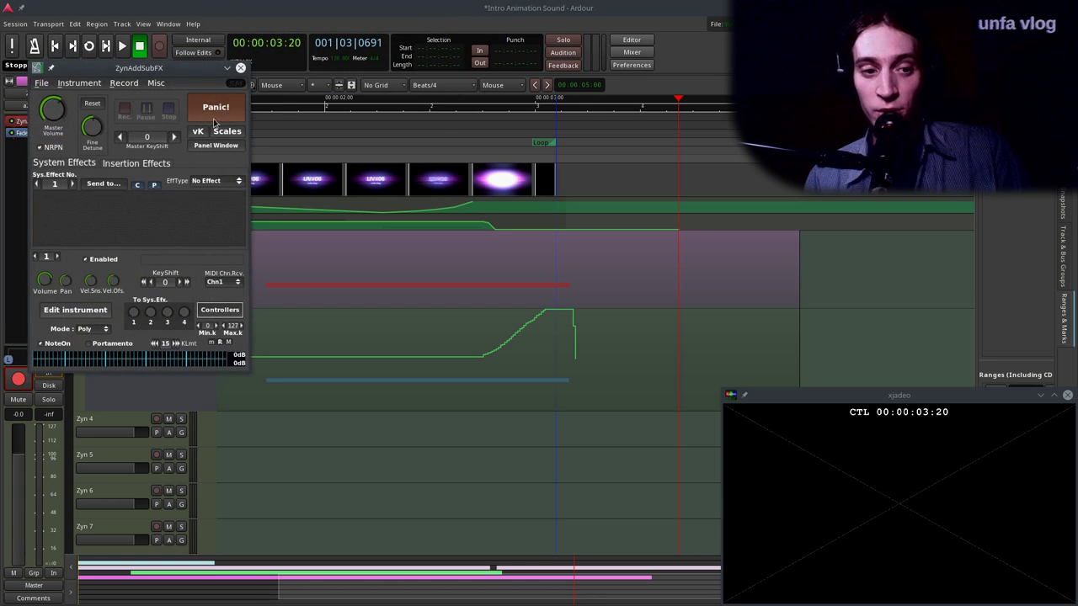
Close the synth window, make the Bender lane taller and examine the individual points of the recorded pitch-bend curve.
left_click(242, 68)
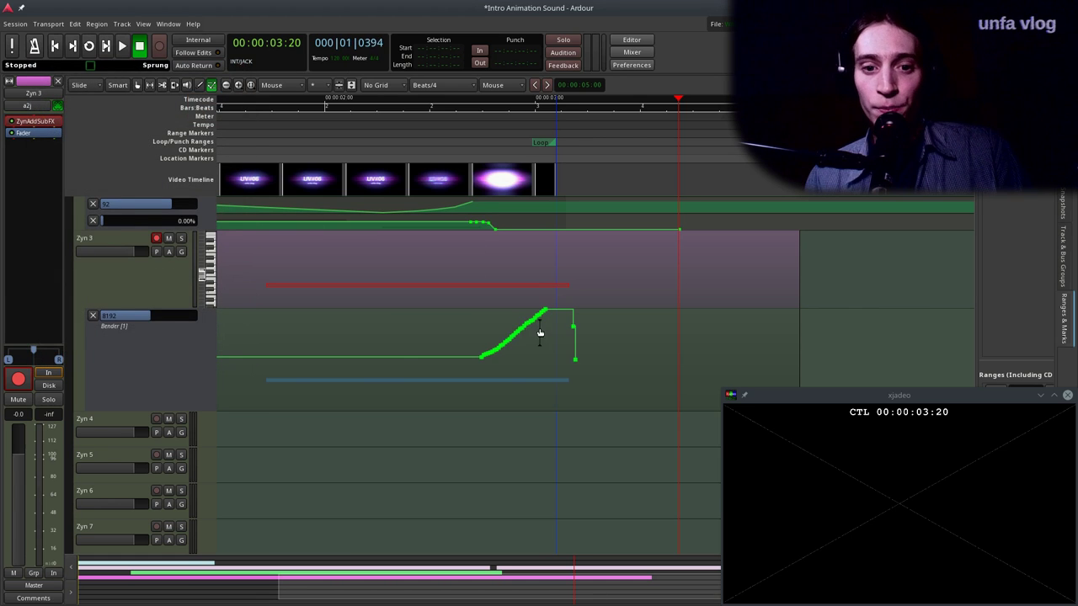
left_click_drag(191, 408, 191, 428)
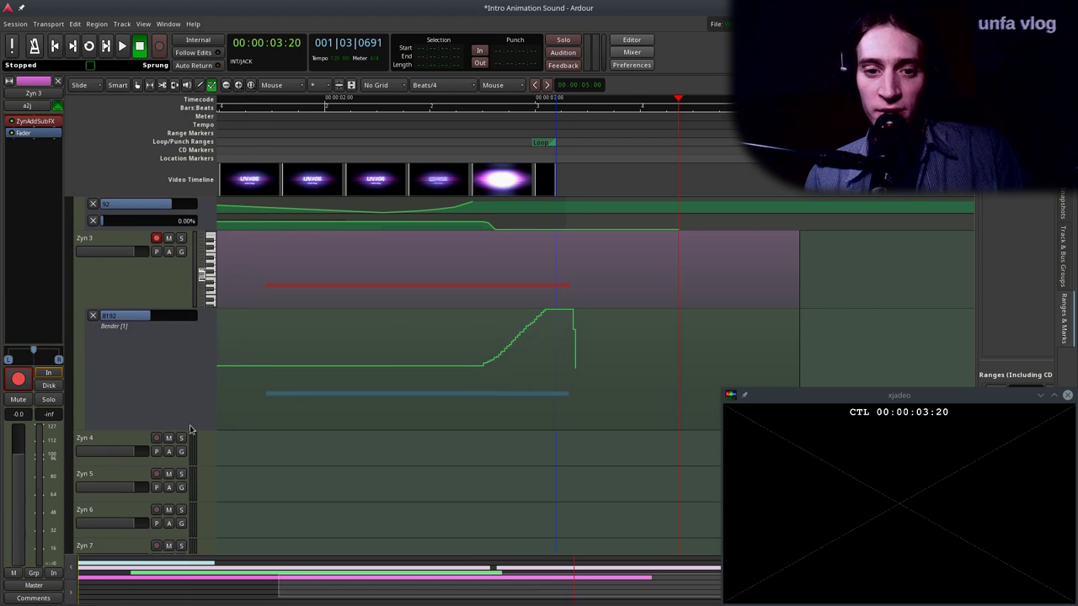
mouse_move(544, 317)
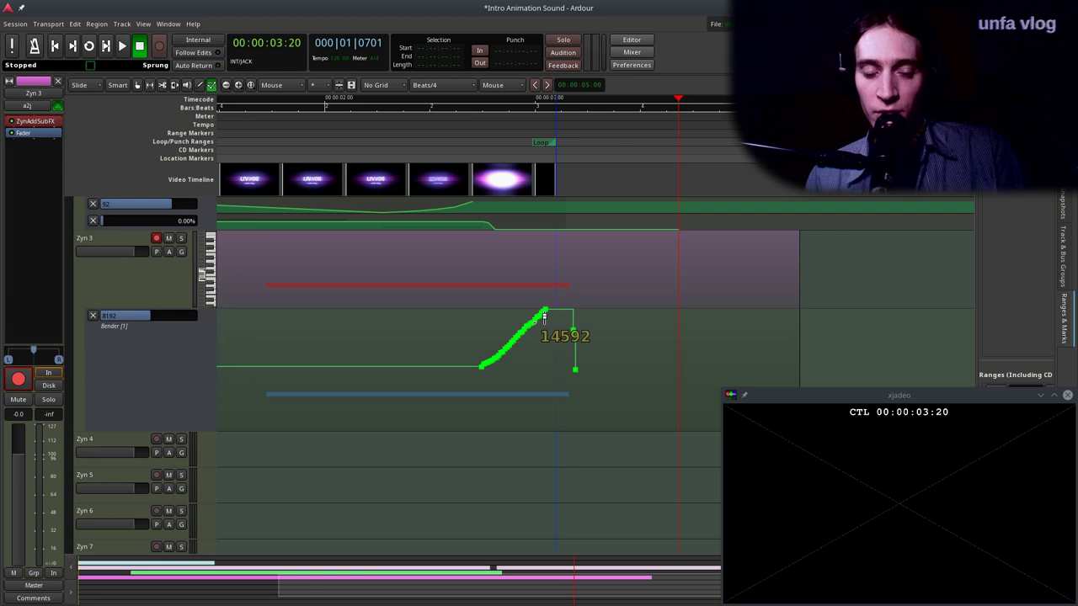
scroll(533, 369, "up", 2)
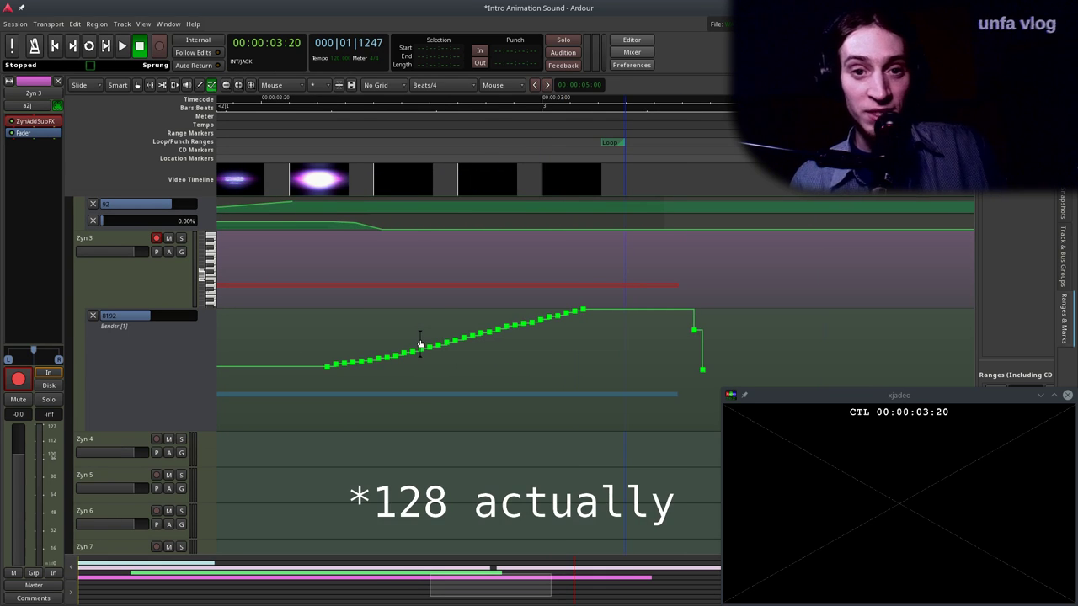
scroll(453, 342, "down", 1)
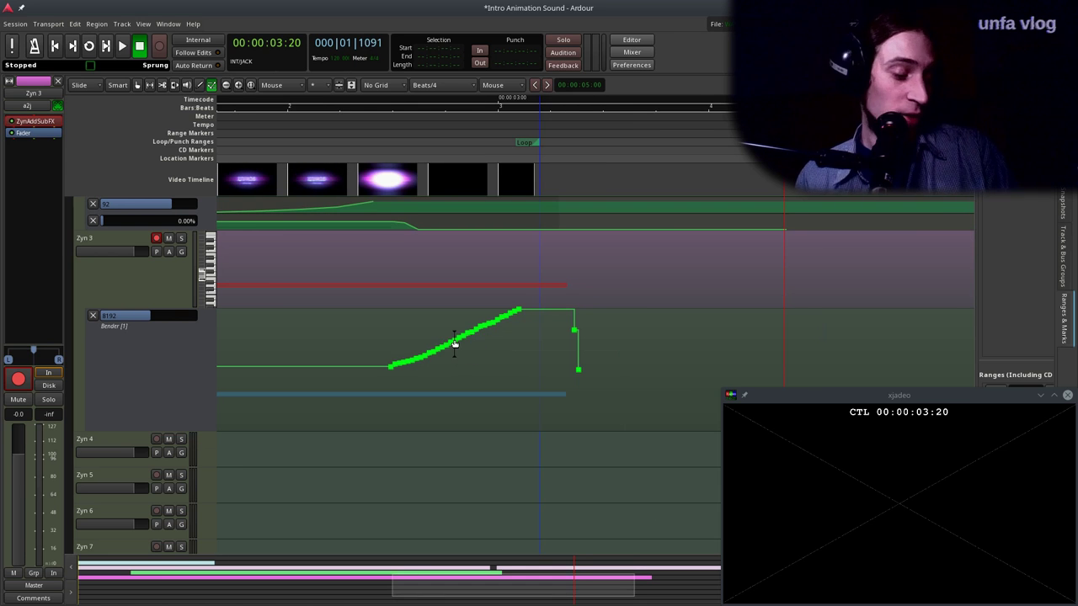
scroll(498, 343, "down", 1)
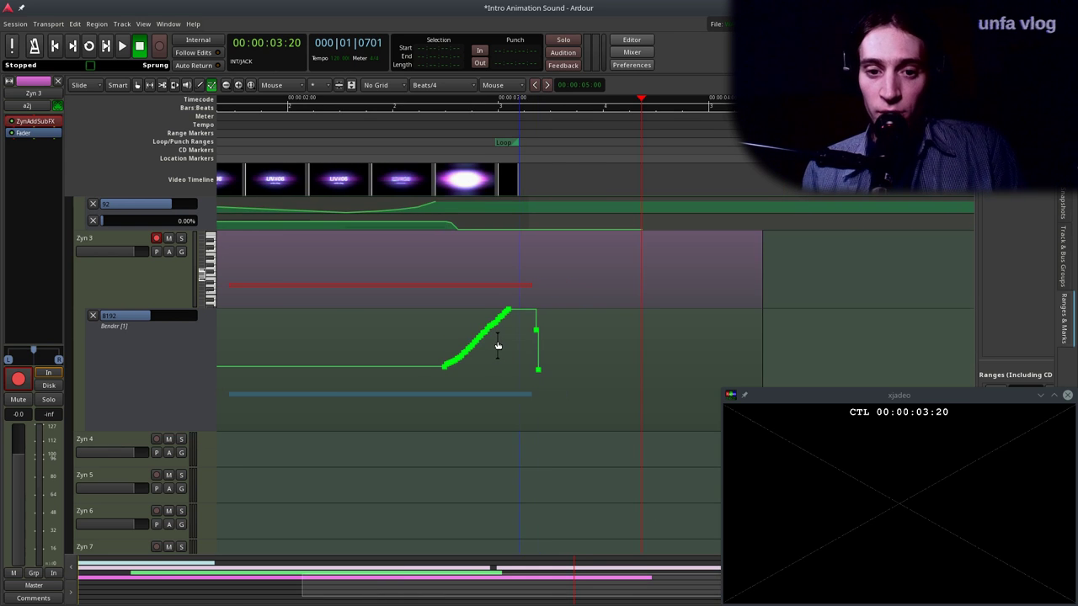
scroll(470, 355, "up", 4)
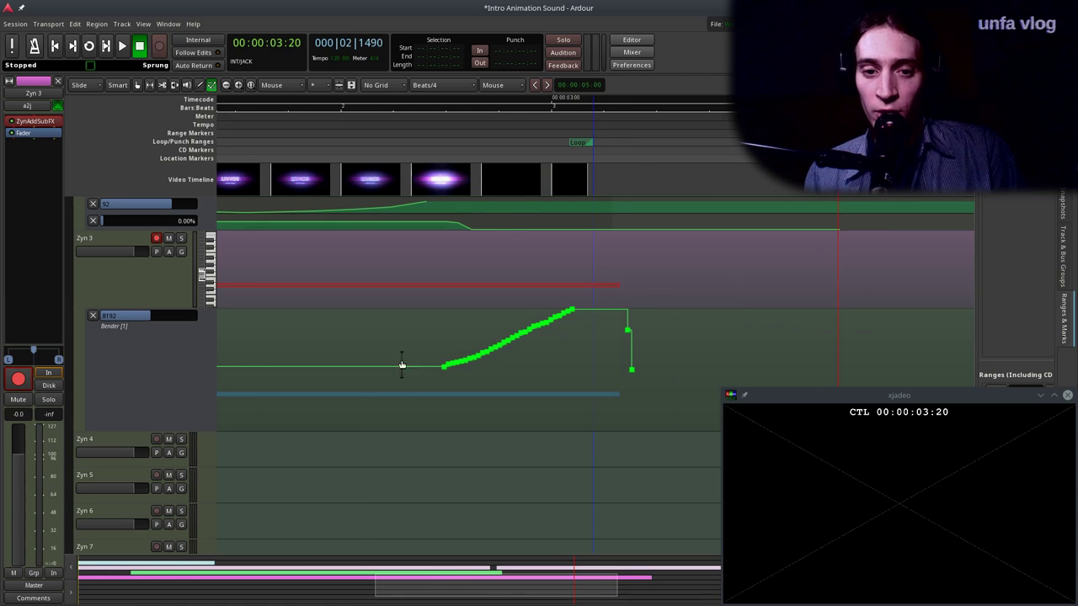
scroll(520, 358, "down", 2)
scroll(522, 357, "up", 2)
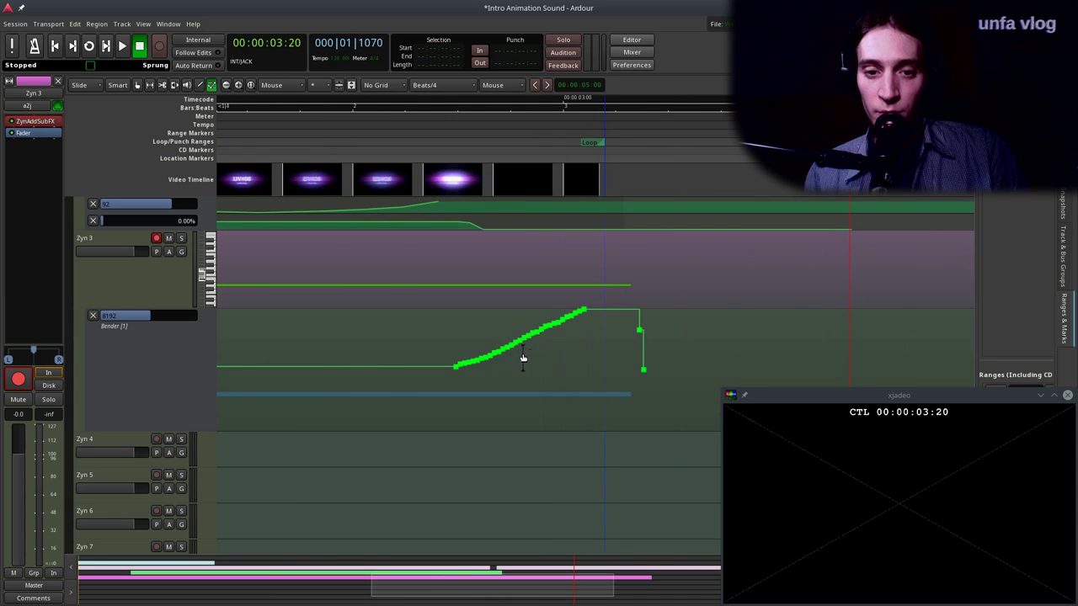
Delete the intermediate points of the rising pitch-bend curve, keeping only the points at its foot and peak.
left_click_drag(584, 370, 462, 306)
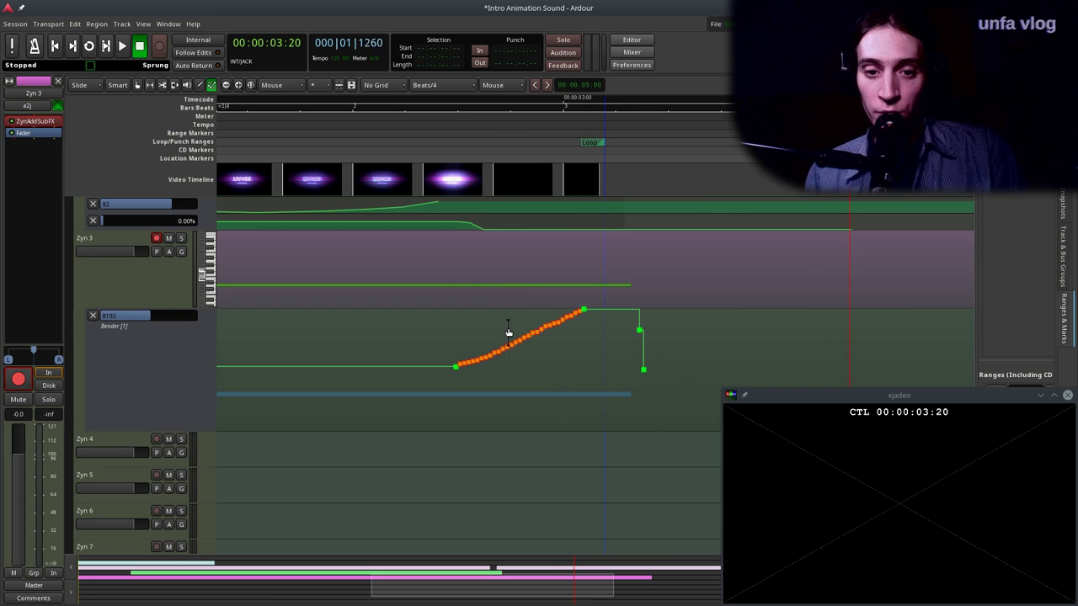
key("Delete")
mouse_move(457, 365)
left_mouse_down()
mouse_move(373, 361)
mouse_move(462, 365)
left_mouse_up()
right_click(456, 368)
left_click(463, 372)
key("Escape")
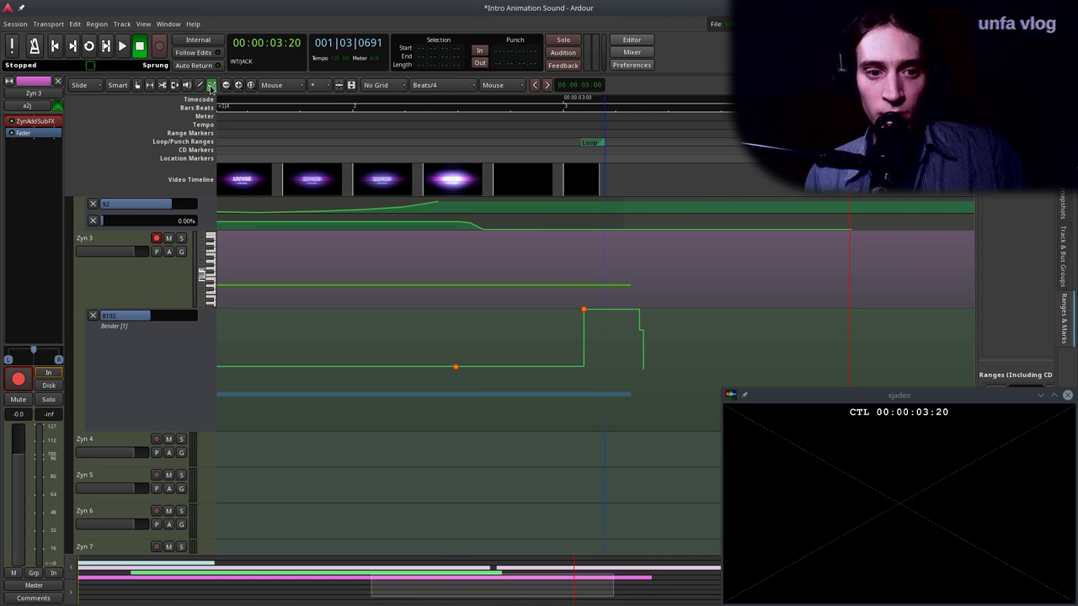
Set the interpolation mode of the Bender automation lane to Linear.
right_click(155, 344)
mouse_move(177, 381)
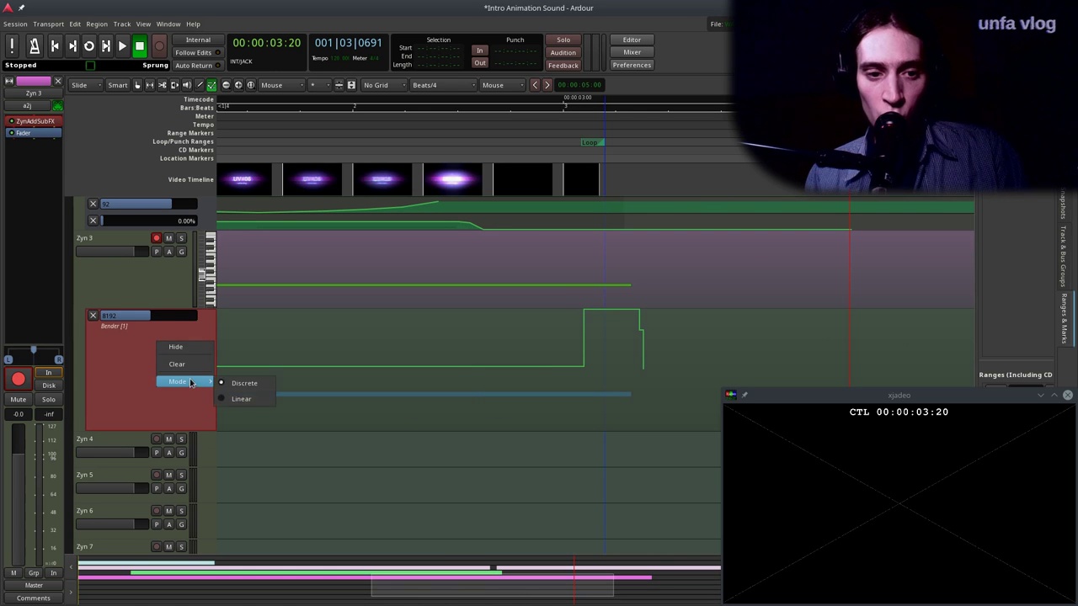
left_click(245, 400)
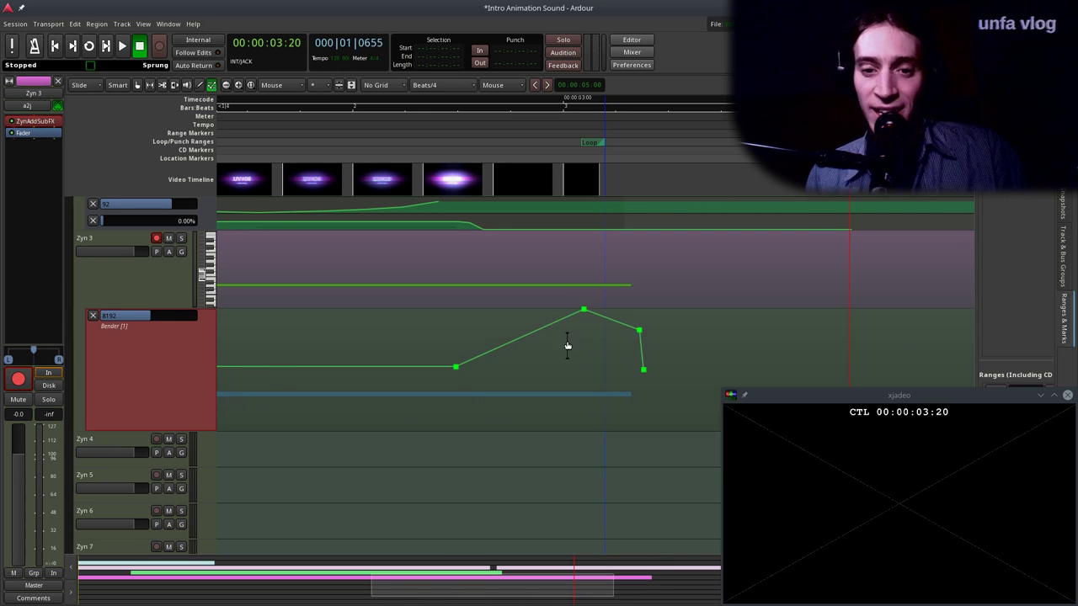
Move the starting point of the pitch-bend rise back to the beginning of the Zyn 3 note.
scroll(597, 335, "down", 1)
left_click_drag(523, 367, 325, 363)
scroll(373, 387, "down", 4)
scroll(225, 379, "up", 3)
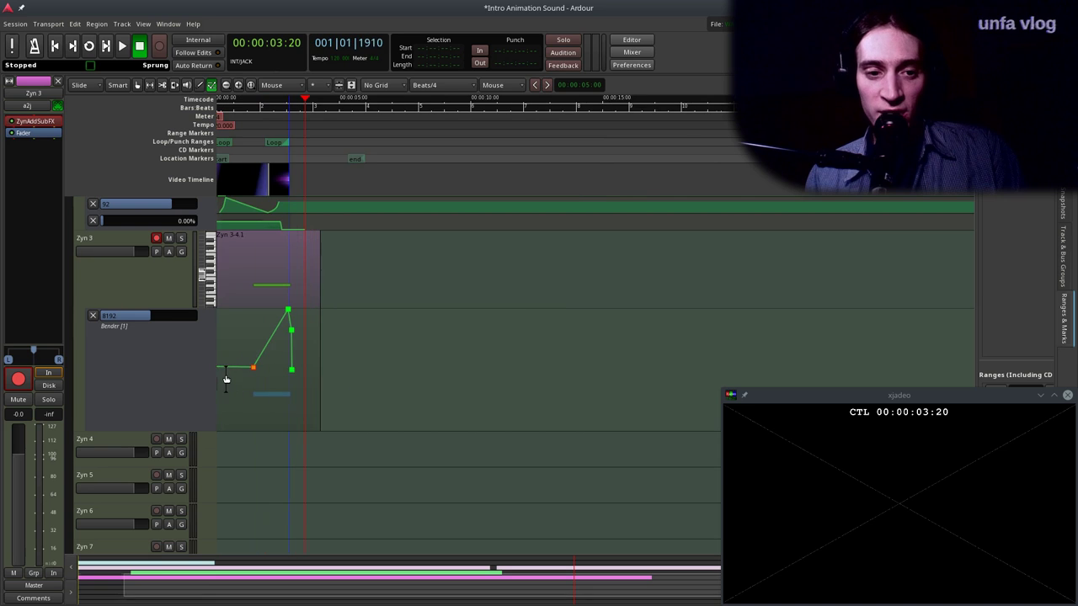
scroll(285, 400, "left", 1)
left_click_drag(227, 367, 227, 361)
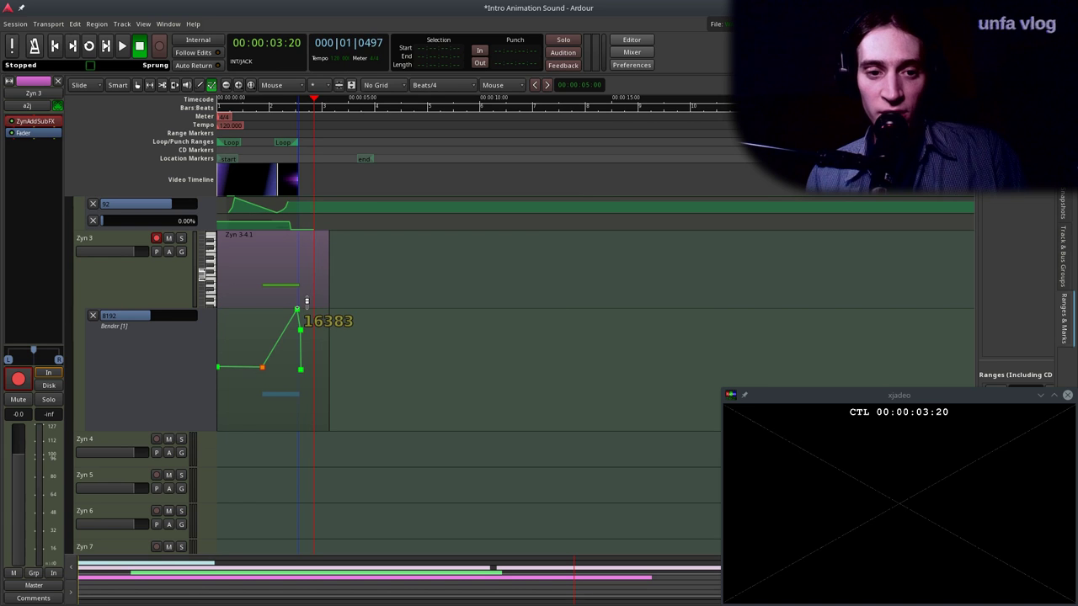
Play back the Zyn 3 take to check the longer pitch-bend rise against the video.
scroll(257, 378, "up", 2)
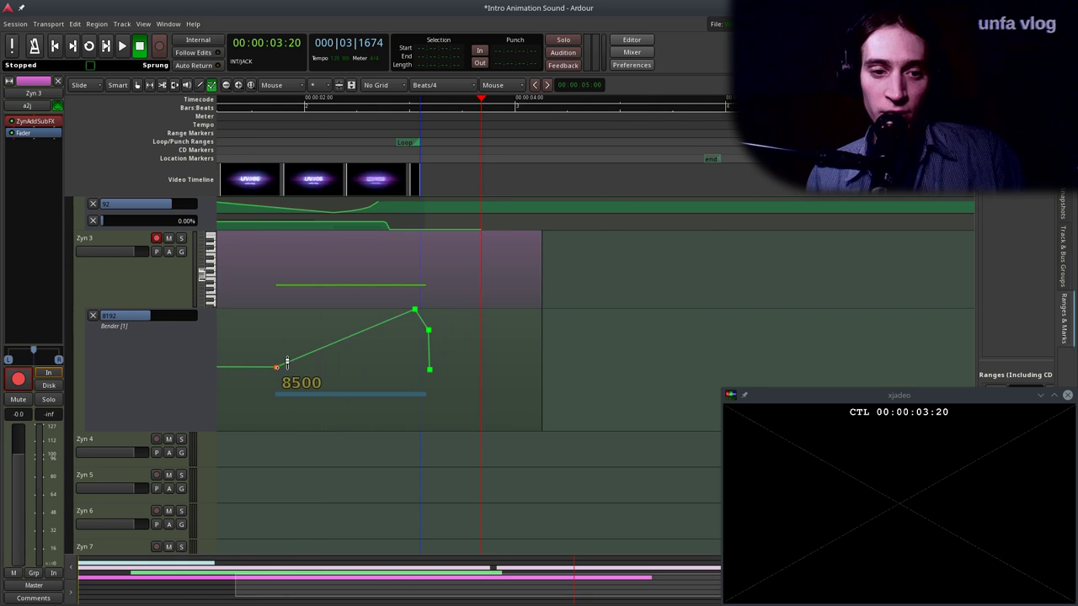
left_click_drag(287, 139, 253, 137)
key("space")
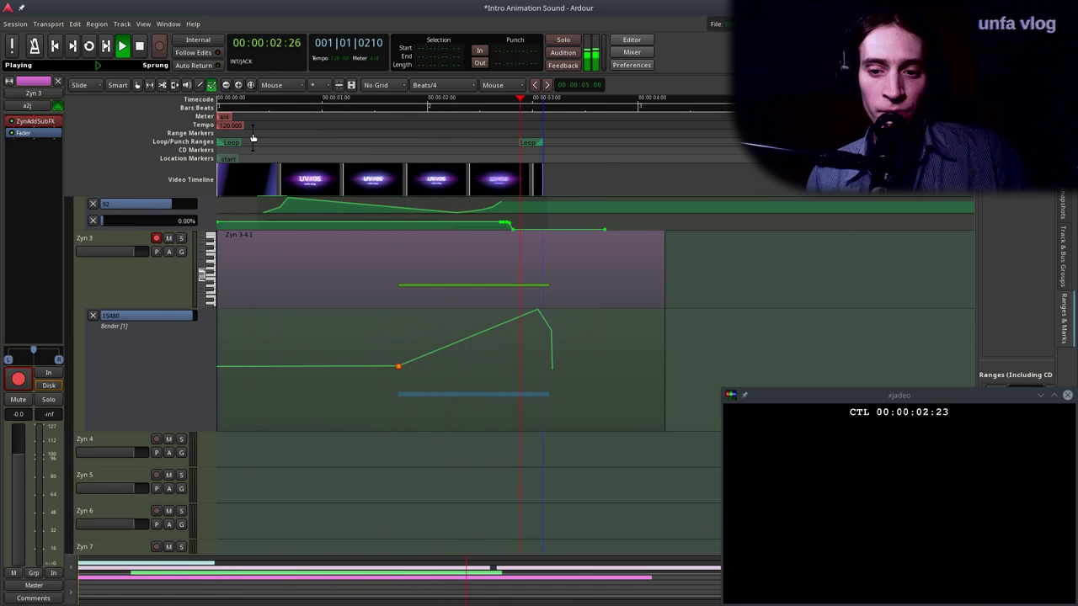
mouse_move(551, 330)
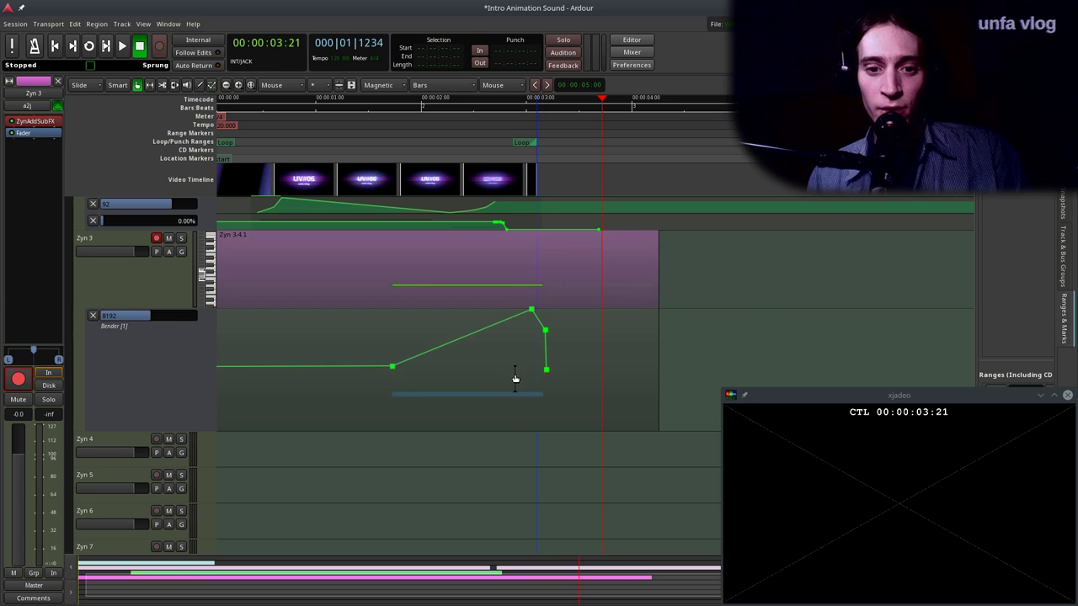
Move the playhead to 00:00:02:23 and shorten the Zyn 3 note to end there.
key("g")
left_click(478, 129)
left_click_drag(479, 129, 503, 132)
scroll(498, 295, "up", 1)
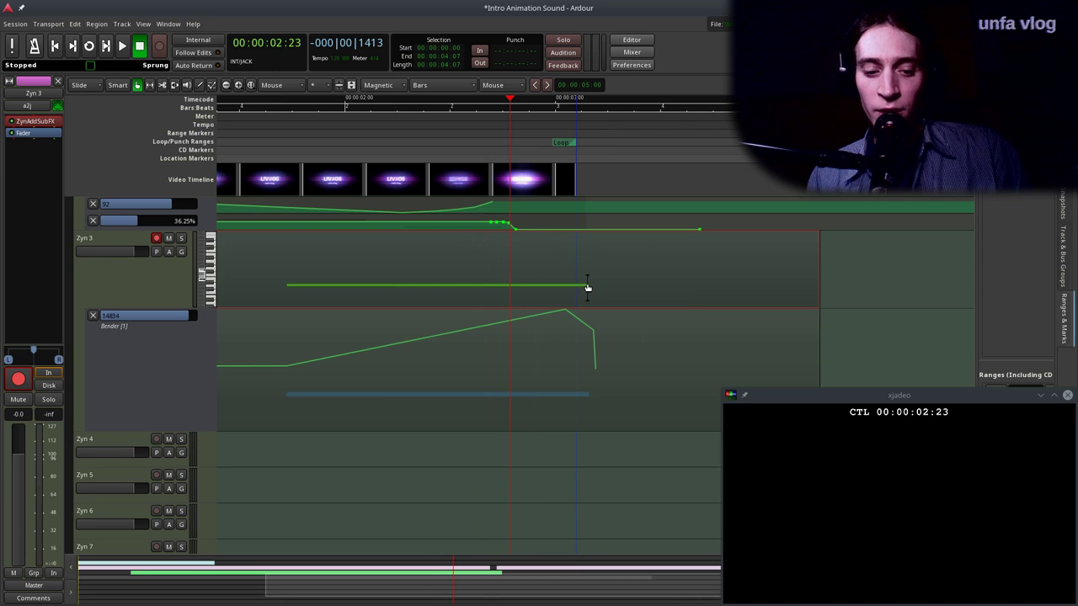
key("e")
left_click_drag(587, 288, 508, 291)
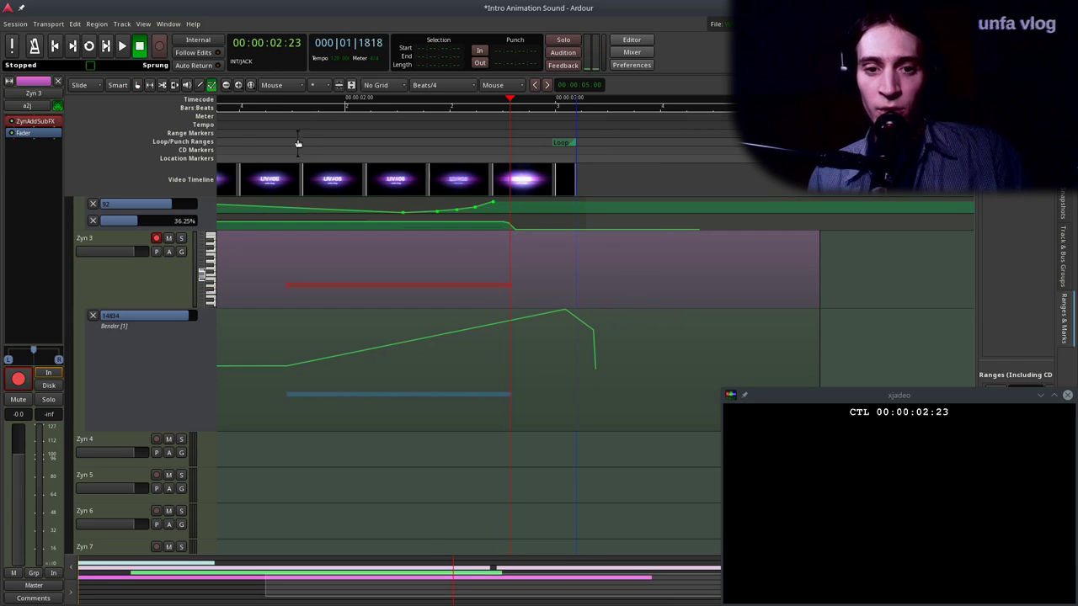
Play the animation from the start and lengthen the Zyn 3 note to end just before 00:00:03:00.
key("Home")
key("space")
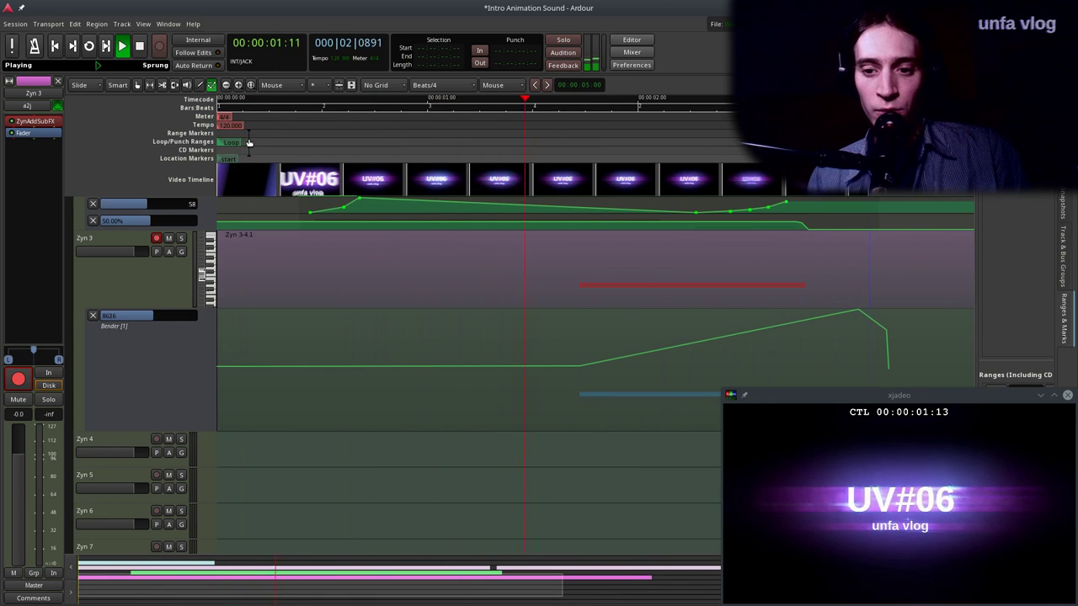
key("space")
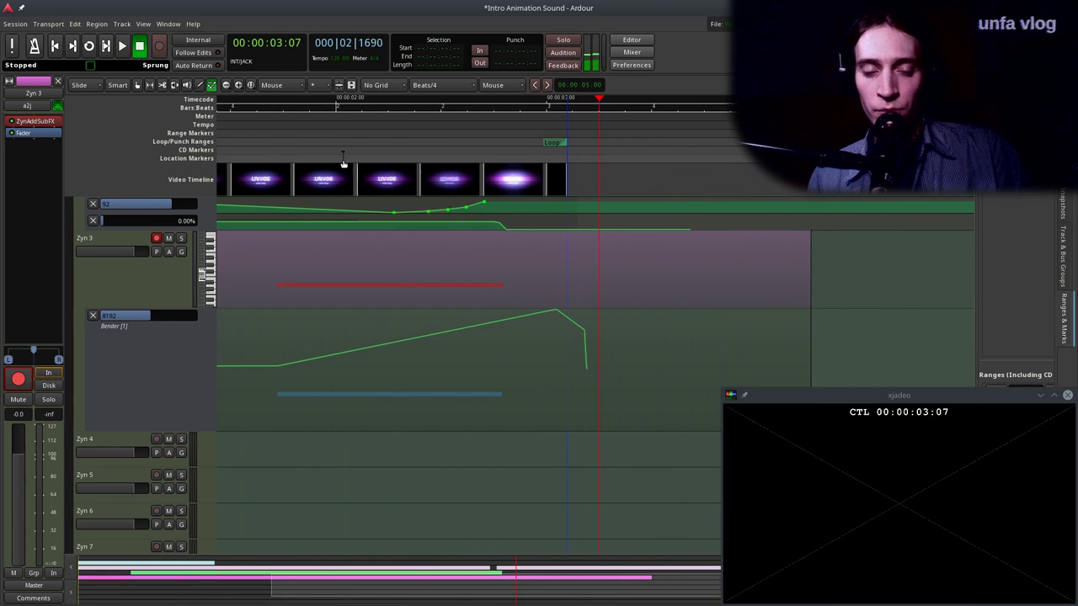
left_click_drag(501, 290, 536, 291)
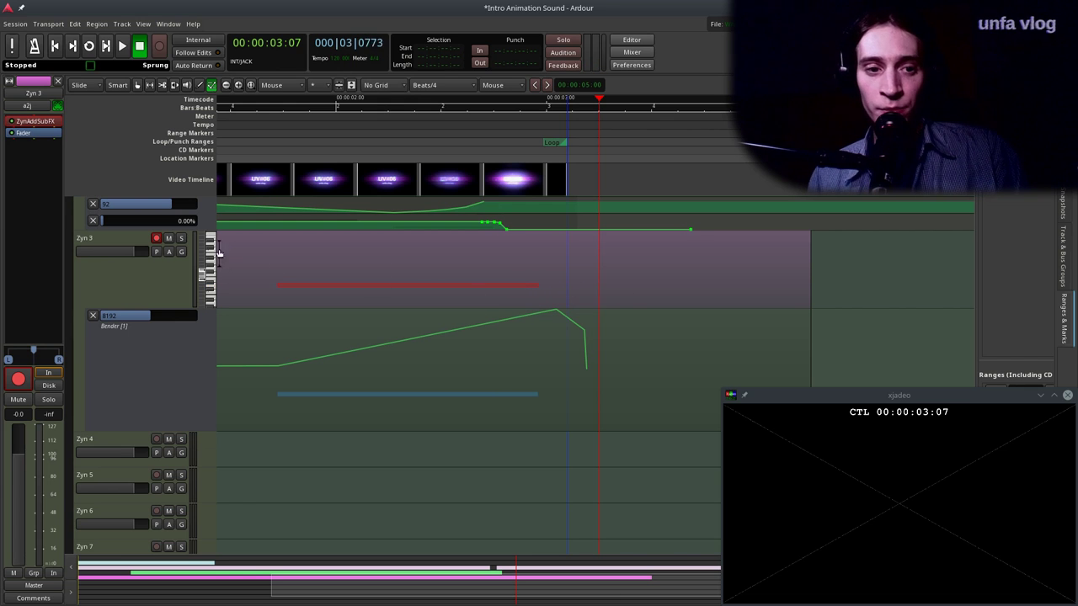
Show the Fader automation lane on the Zyn 3 track and set its automation state to Touch.
left_click(169, 252)
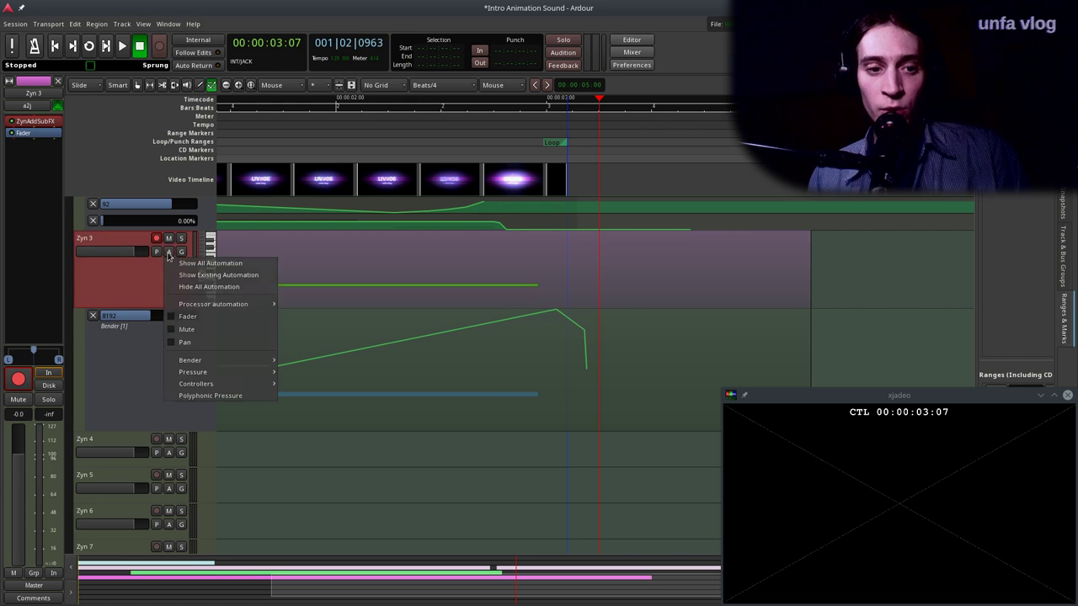
left_click(200, 323)
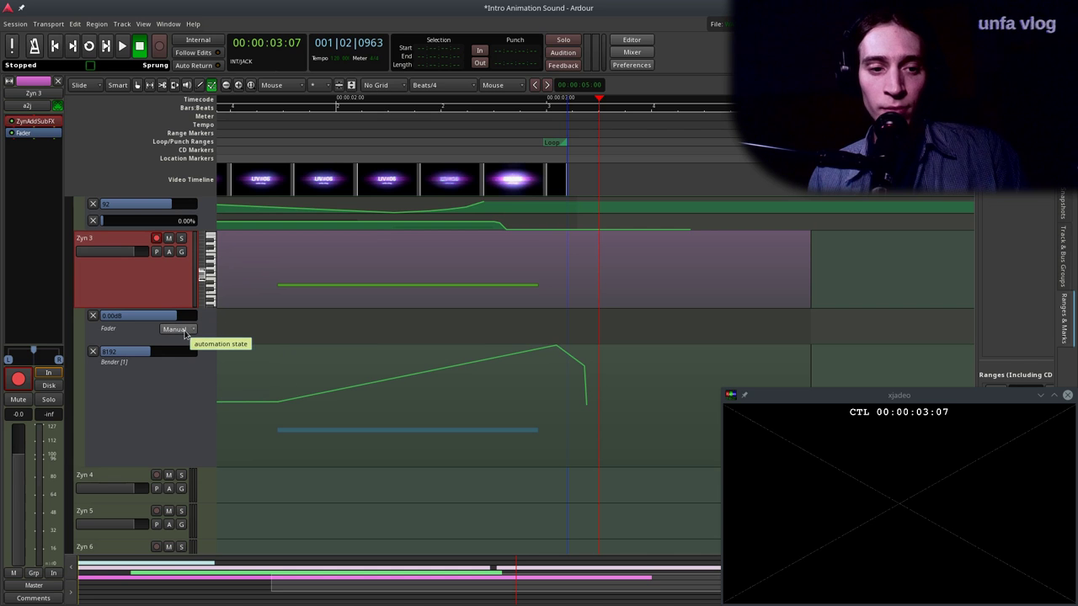
left_click(185, 332)
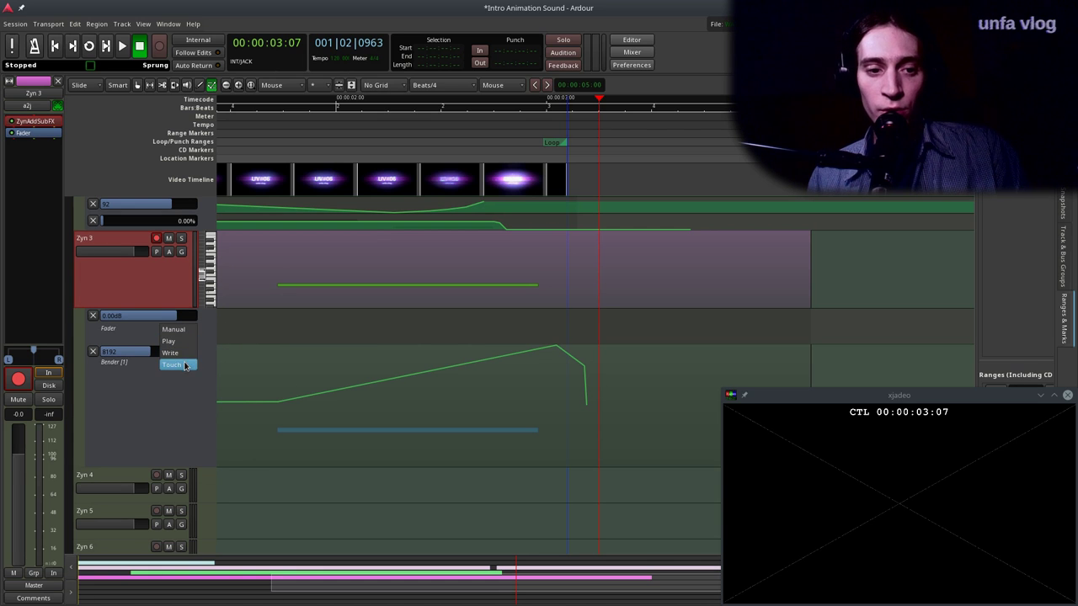
left_click(179, 364)
Move the playhead to 00:00:01:21 and record a fader fade-out near the end of the Zyn 3 note during playback.
left_click(272, 158)
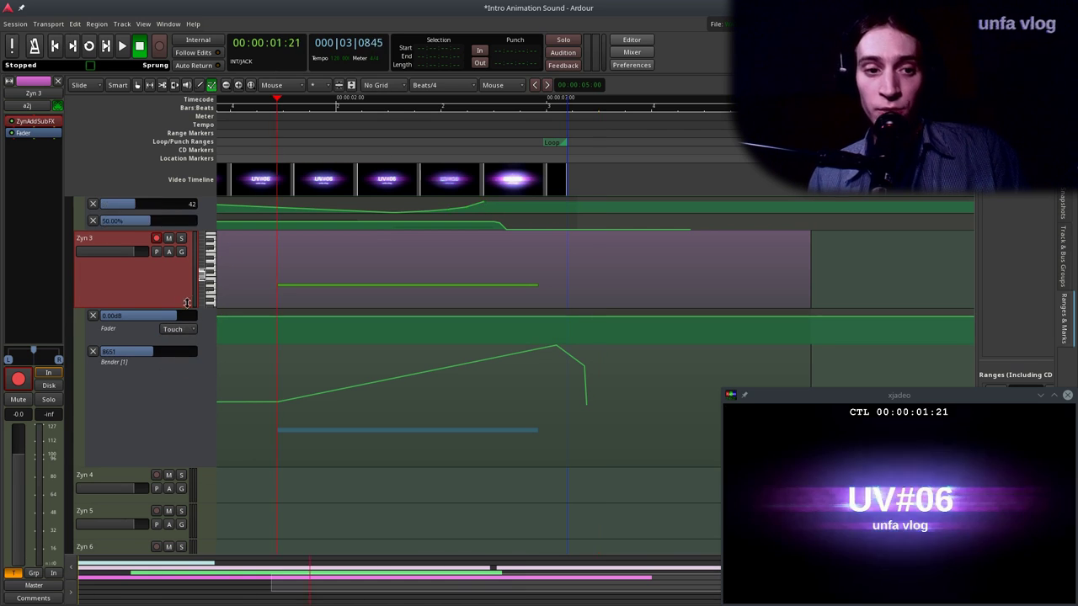
key("space")
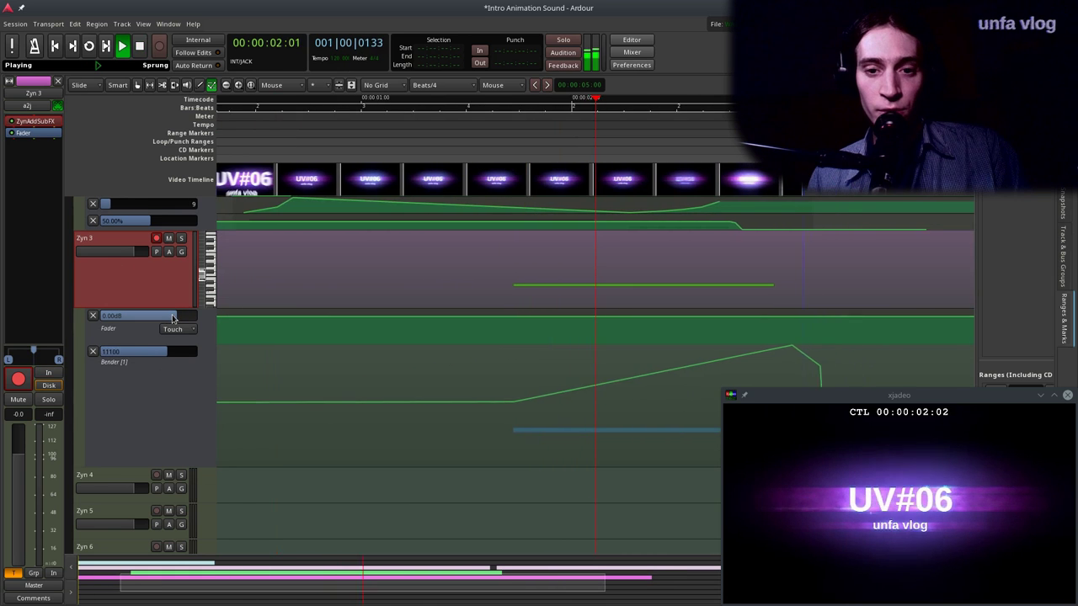
key("space")
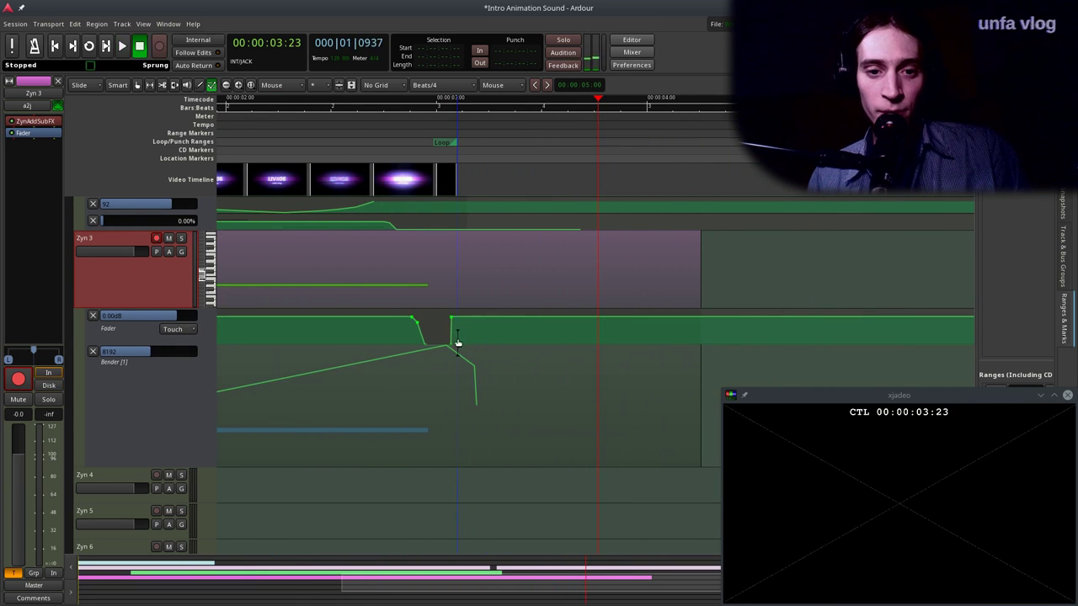
Lower the fader point after the fade-out to minimum level and delete the 0 dB point beyond the end marker.
mouse_move(462, 311)
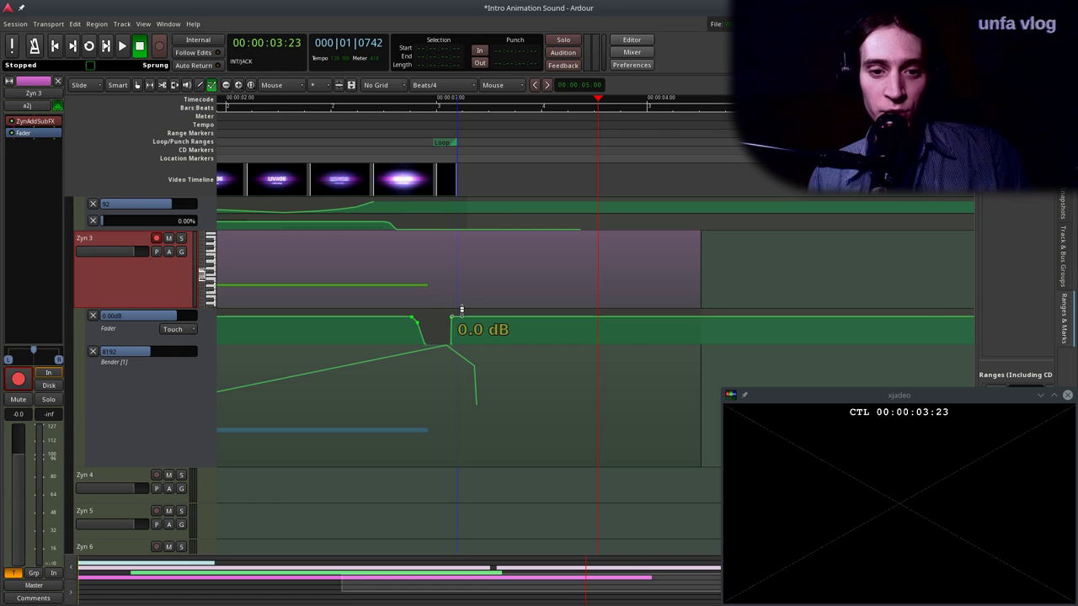
left_click_drag(461, 311, 454, 343)
scroll(506, 321, "down", 3)
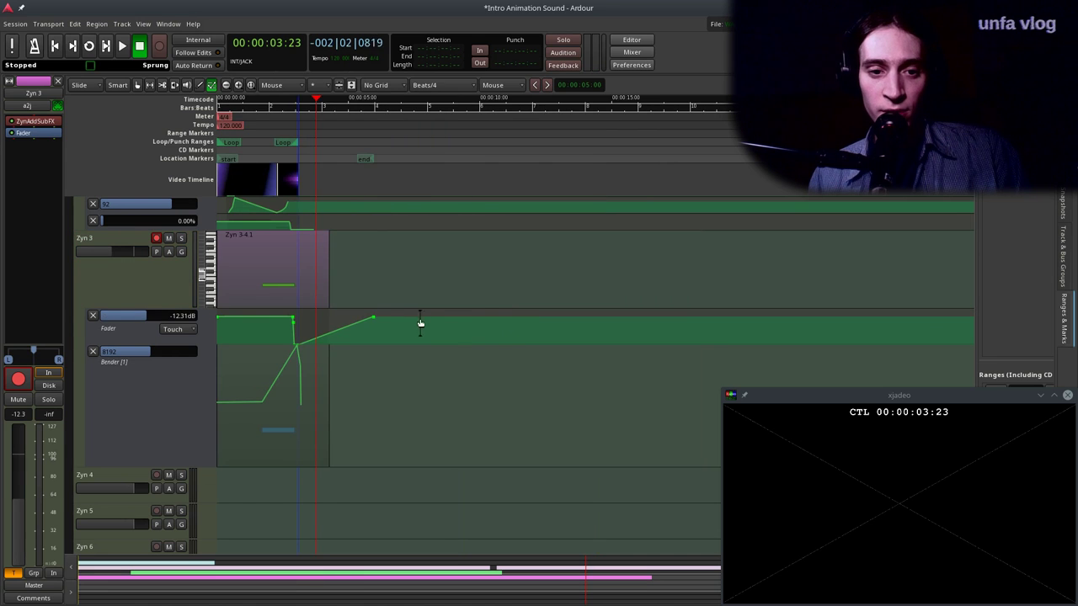
right_click(375, 318, "shift")
Play back the animation from near the start to check the fader fade-out against the video.
scroll(303, 327, "up", 2)
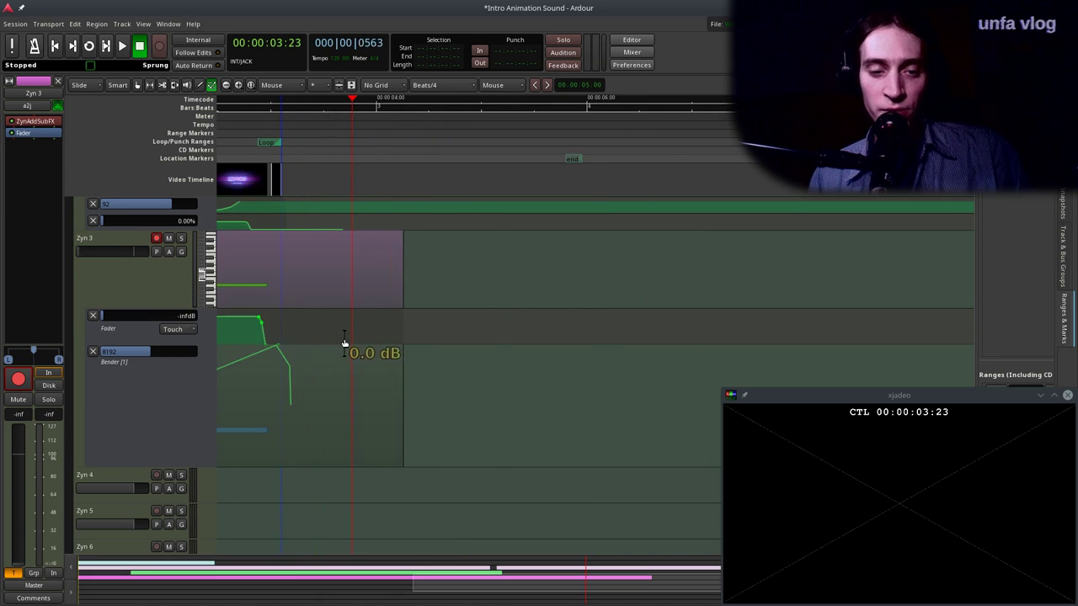
scroll(358, 339, "left", 1)
left_click(248, 134)
key("space")
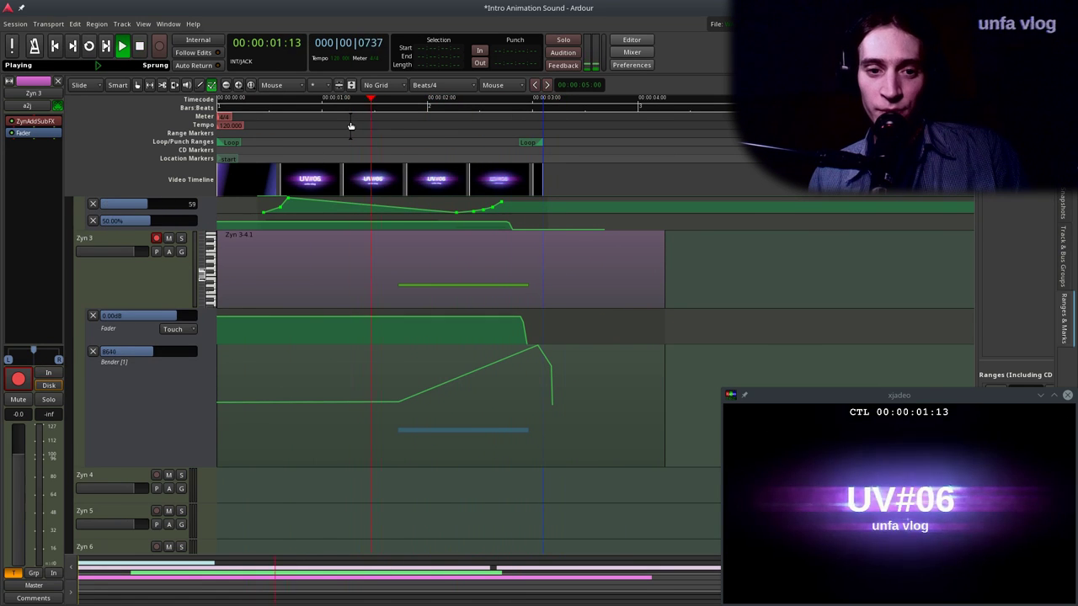
key("space")
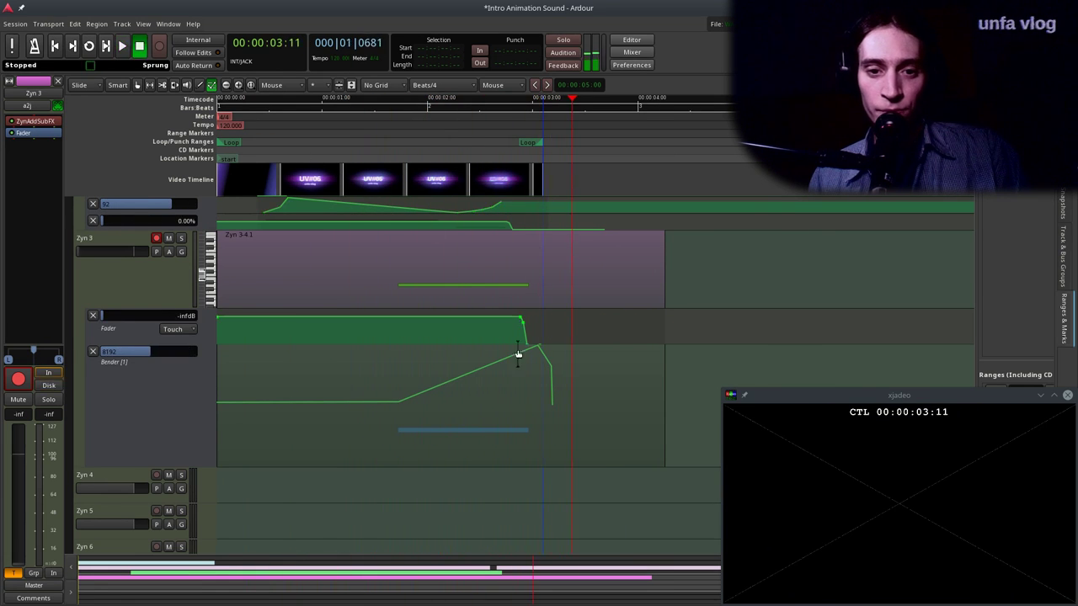
Raise the fader point at the fade-out near the Zyn 3 note's end to about 5.7 dB and set the playhead to 00:00:02:22.
scroll(538, 332, "up", 3)
left_click_drag(427, 319, 458, 300)
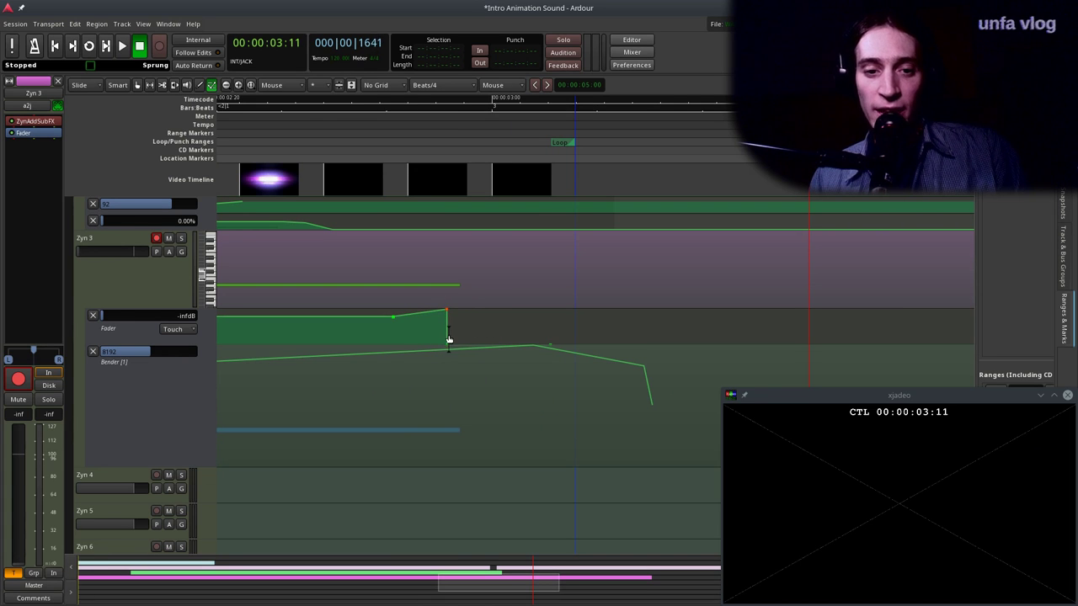
left_click(442, 141)
left_click_drag(442, 142, 294, 173)
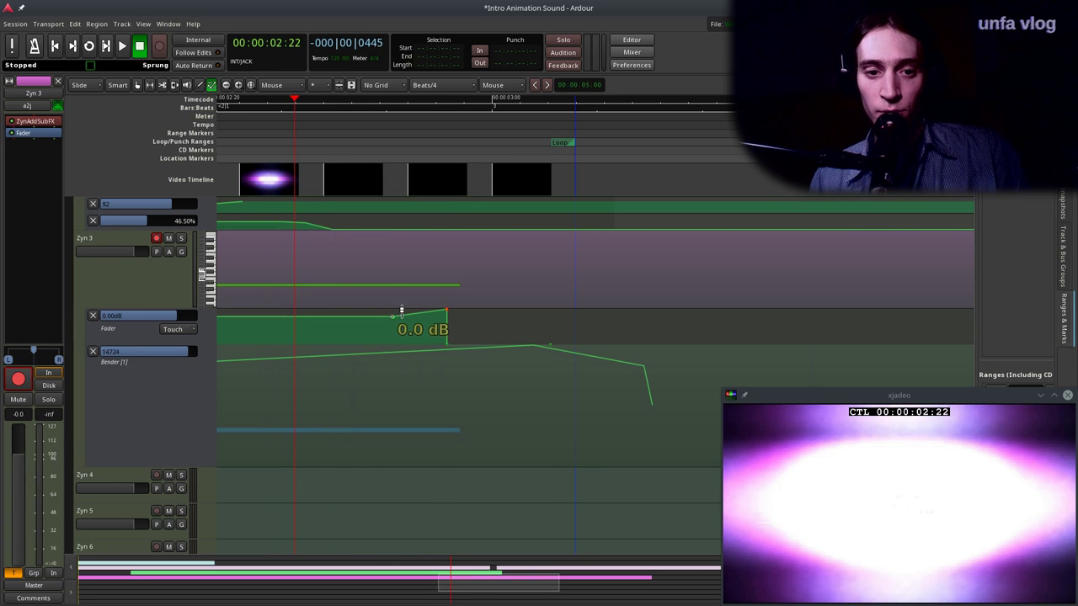
Move the Zyn 3 fader's fade-out points earlier so the level peaks and drops to minimum at the 00:00:02:22 playhead.
left_click_drag(398, 315, 282, 311)
left_click_drag(456, 305, 296, 308)
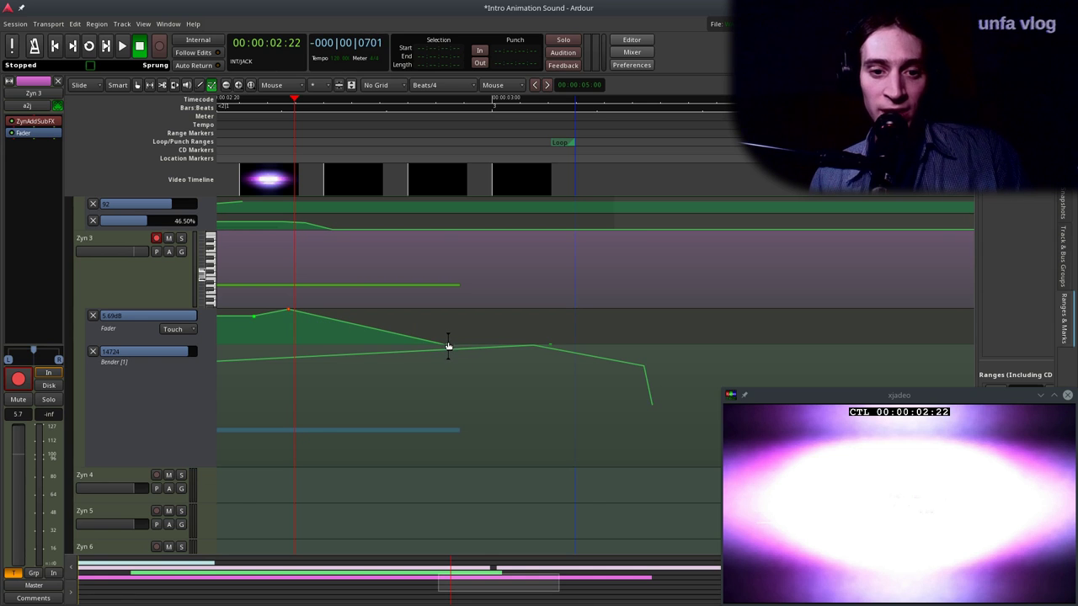
left_click_drag(446, 345, 298, 362)
left_click(552, 343)
left_click_drag(552, 345, 542, 342)
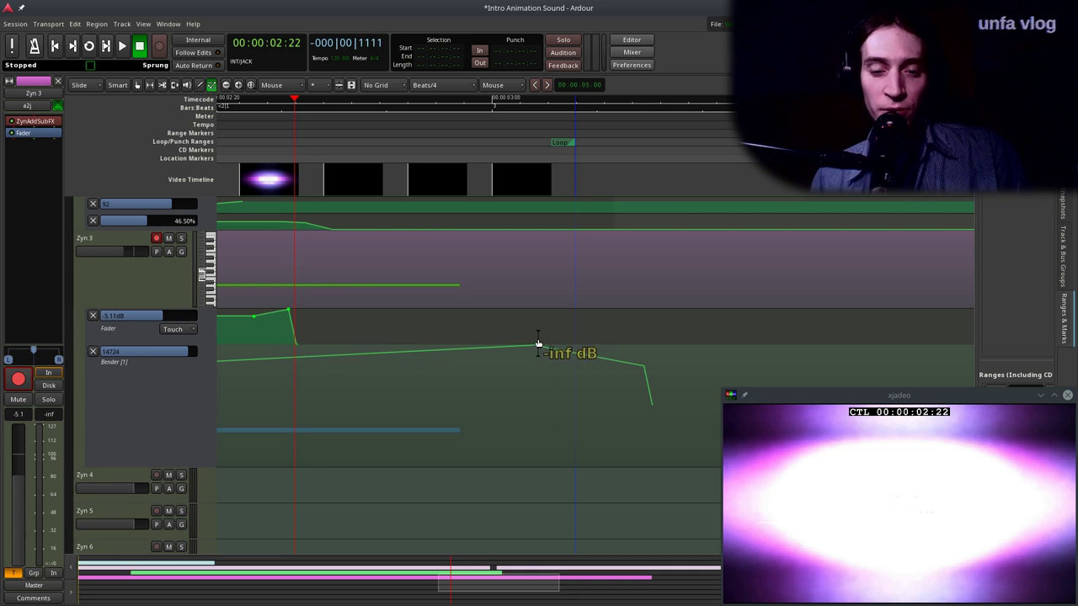
Play the animation from the start and again from a point before the Zyn 3 note to check the fader drop.
scroll(538, 344, "down", 3)
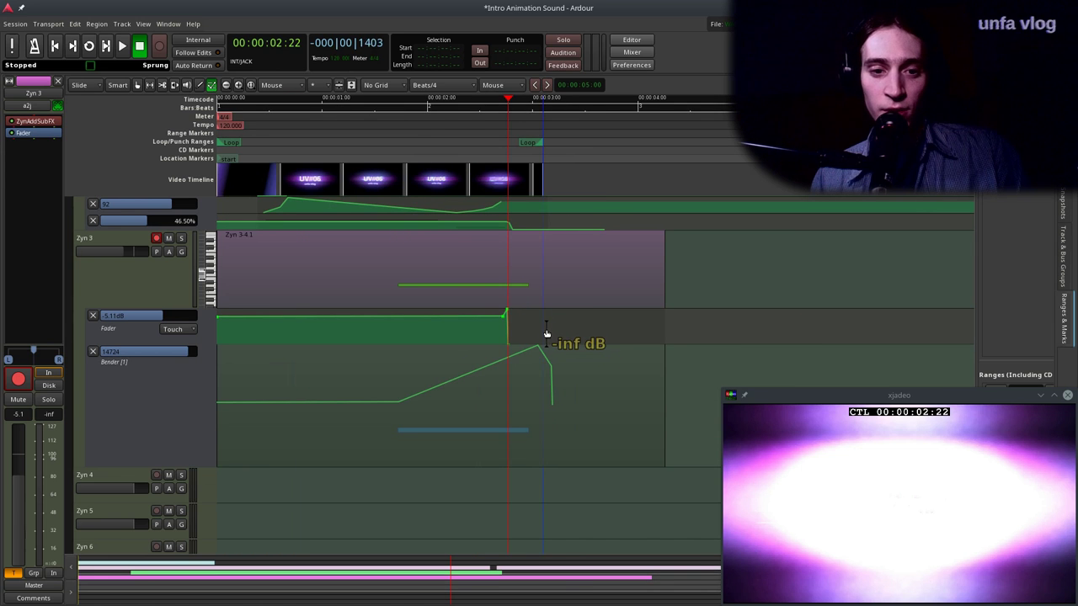
key("Home")
key("space")
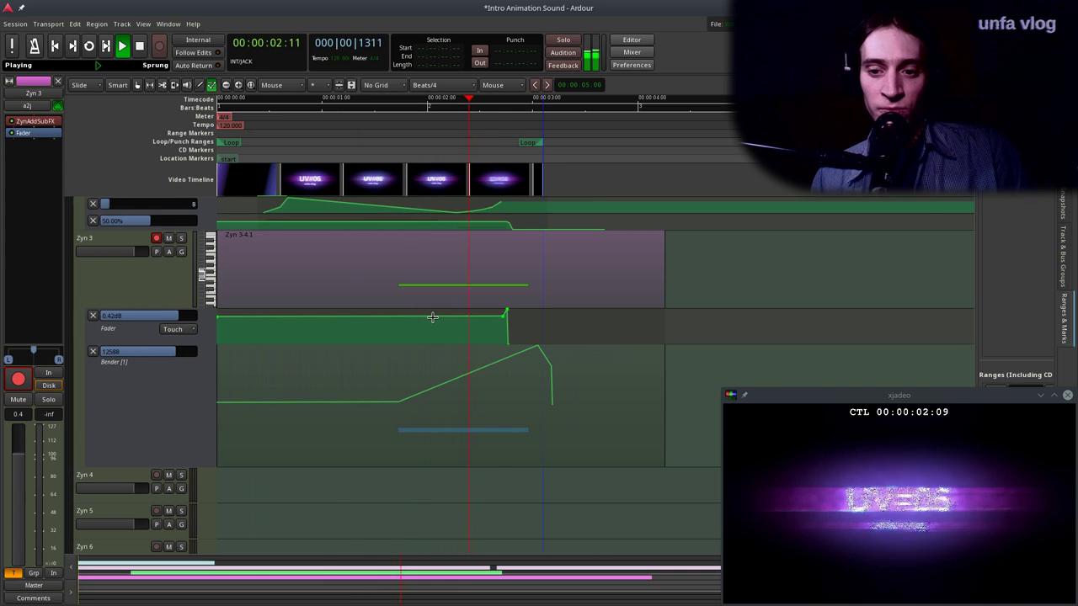
key("space")
scroll(500, 265, "right", 1)
scroll(460, 294, "up", 1)
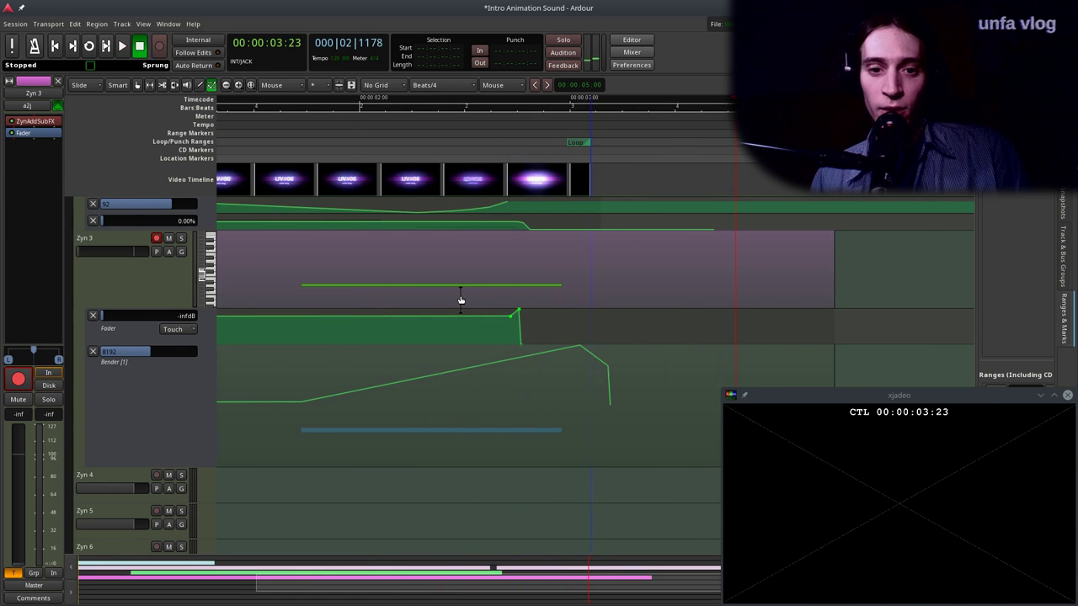
scroll(468, 292, "left", 1)
left_click(370, 138)
key("space")
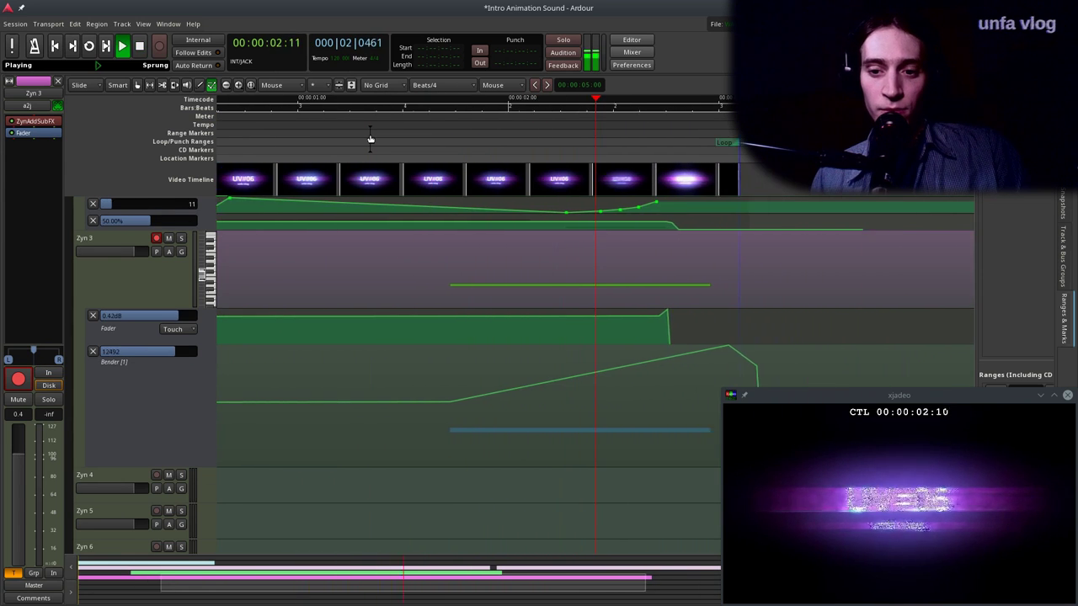
key("space")
Place the playhead at 00:00:02:24 and move the Zyn 3 fader's peak and drop later to match it.
scroll(506, 335, "up", 1)
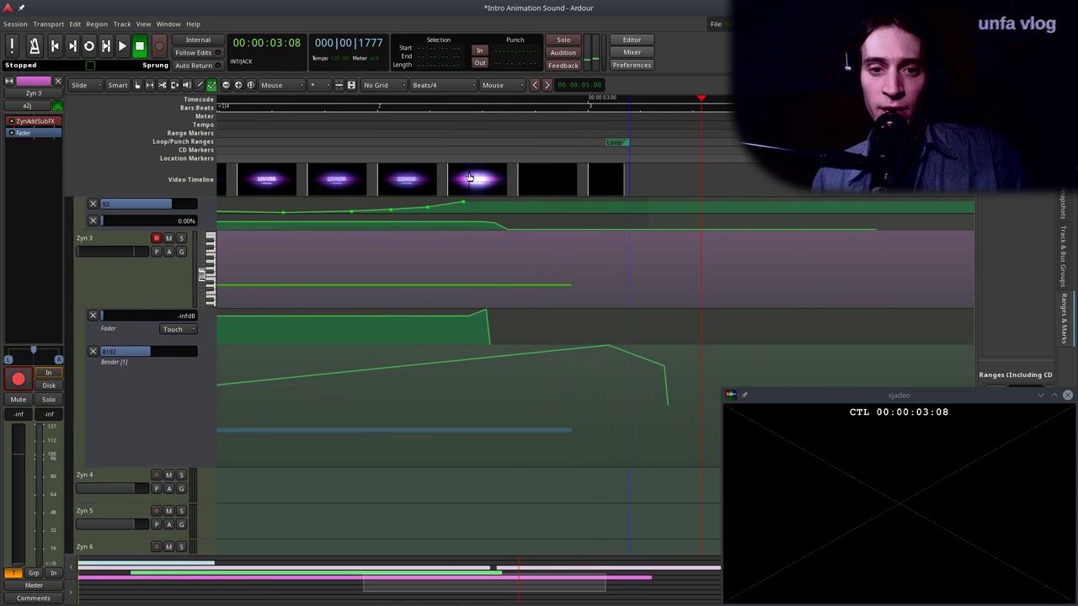
left_click(476, 137)
left_click_drag(485, 136, 507, 142)
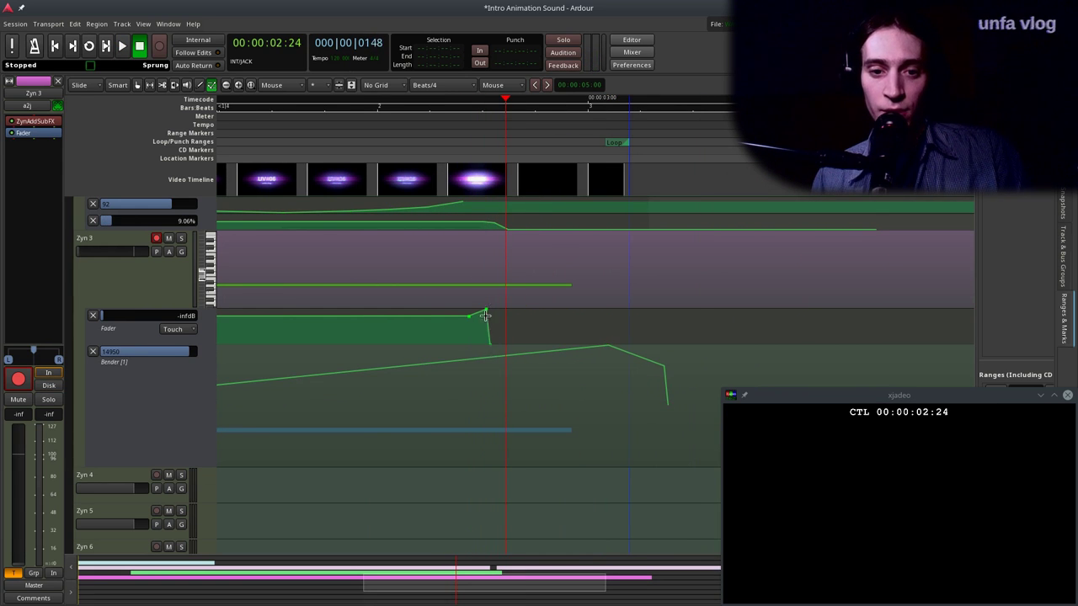
left_click_drag(489, 331, 506, 311)
Play back from 00:00:01:21 to check the shifted fader drop against the video.
left_click_drag(327, 152, 262, 147)
scroll(428, 203, "down", 1)
left_click_drag(359, 154, 236, 158)
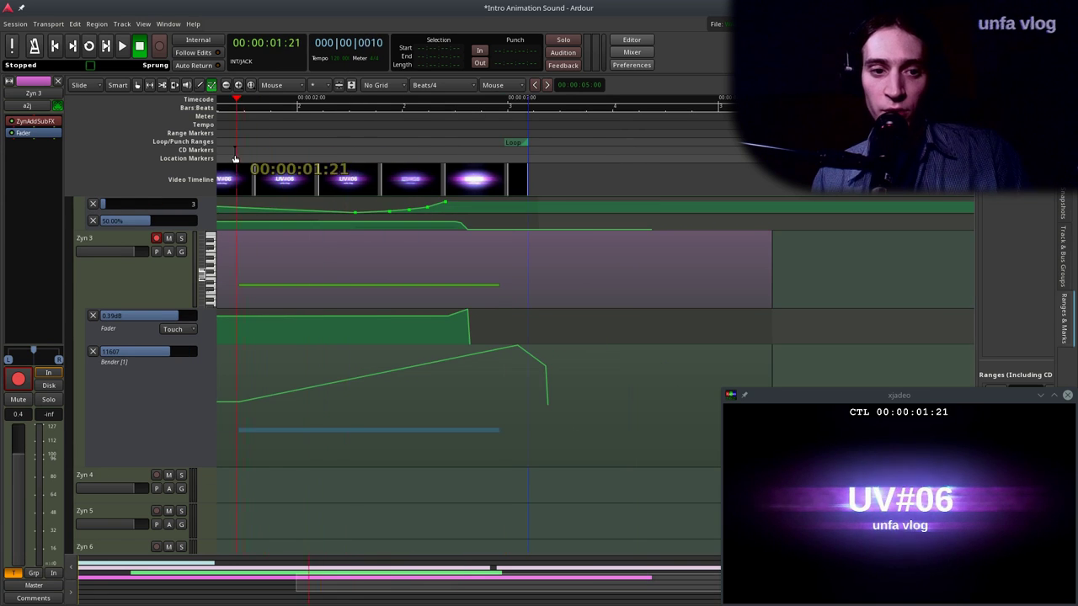
key("space")
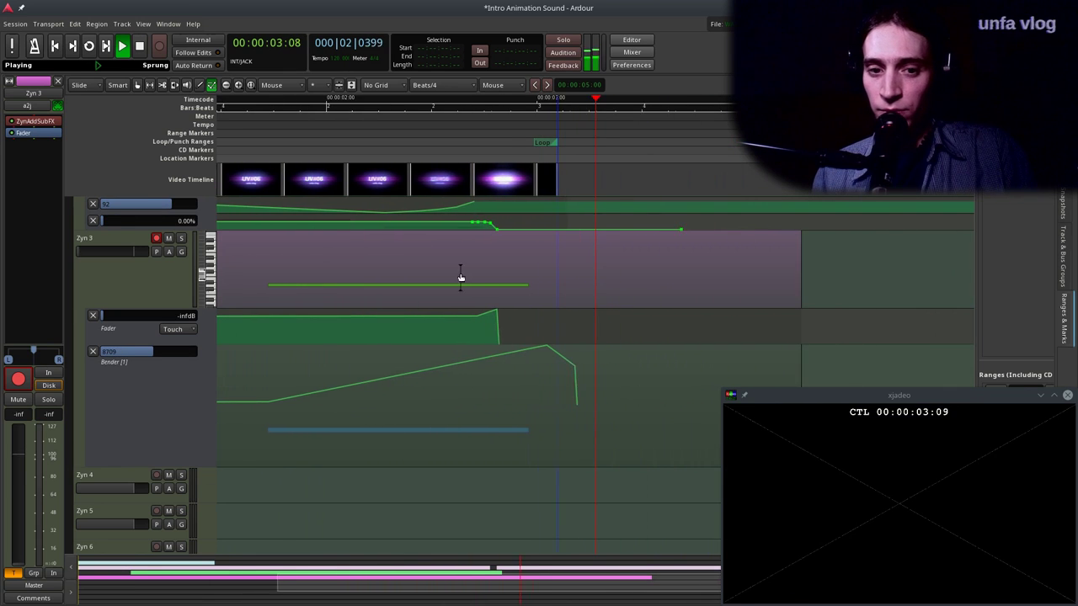
key("space")
Draw a fader fade-in on Zyn 3, from about -21 dB at the note's start to about 0.3 dB shortly after it.
scroll(498, 331, "down", 1)
scroll(471, 327, "down", 2)
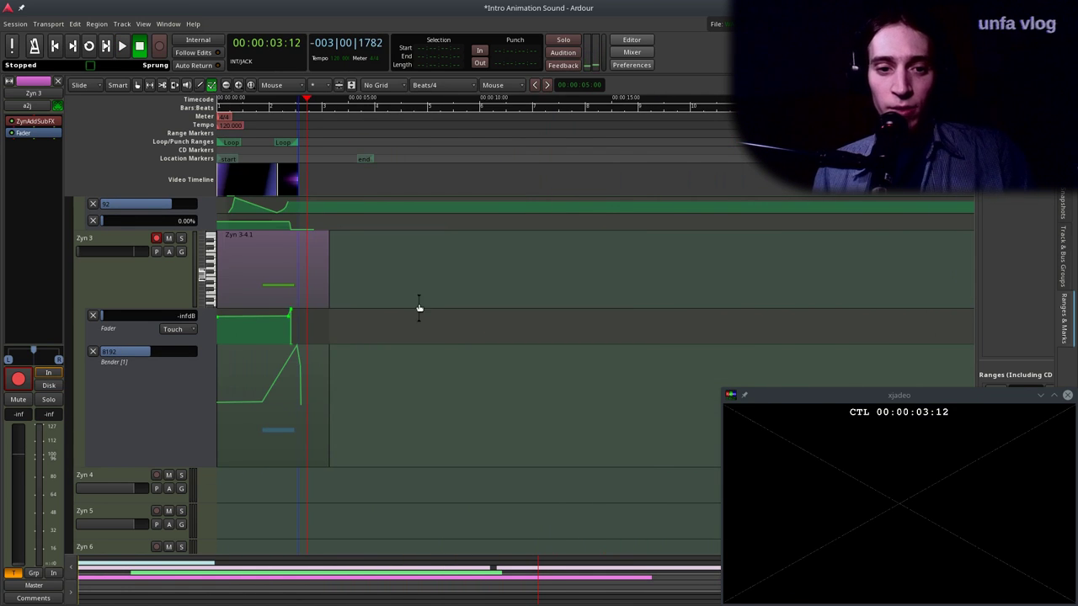
key("equal")
key("equal")
key("equal")
left_click(462, 317)
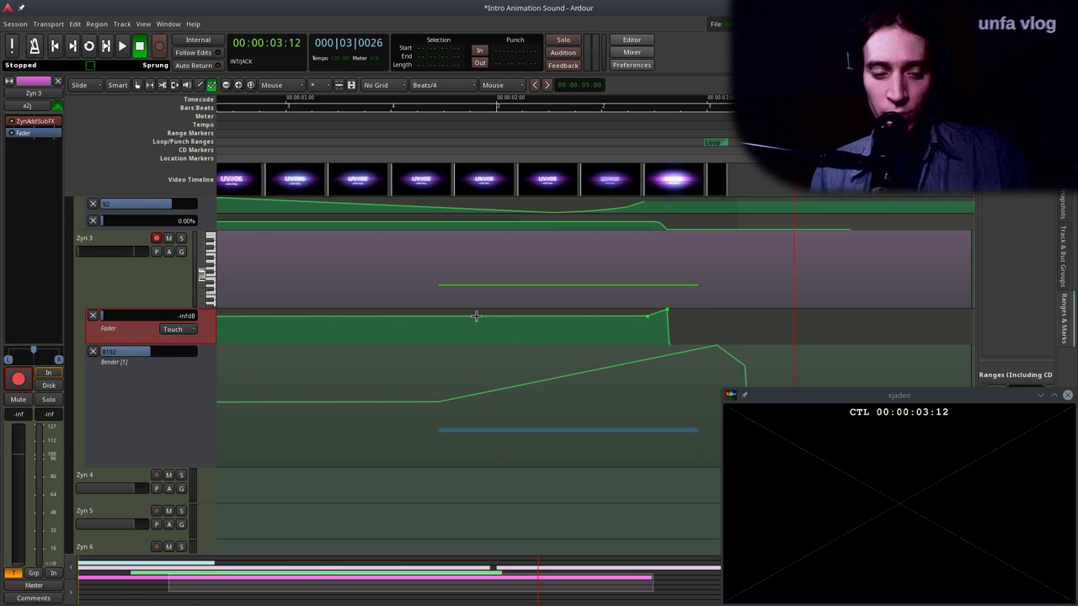
key("d")
left_click_drag(442, 321, 449, 328)
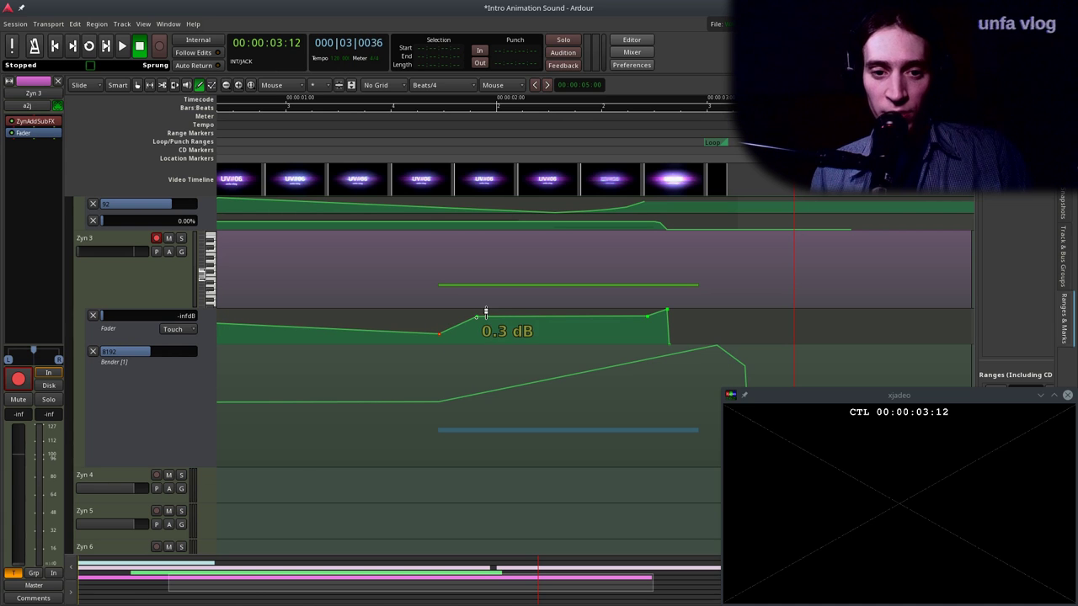
Play back from shortly before the Zyn 3 note to check its new fader fade-in.
key("minus")
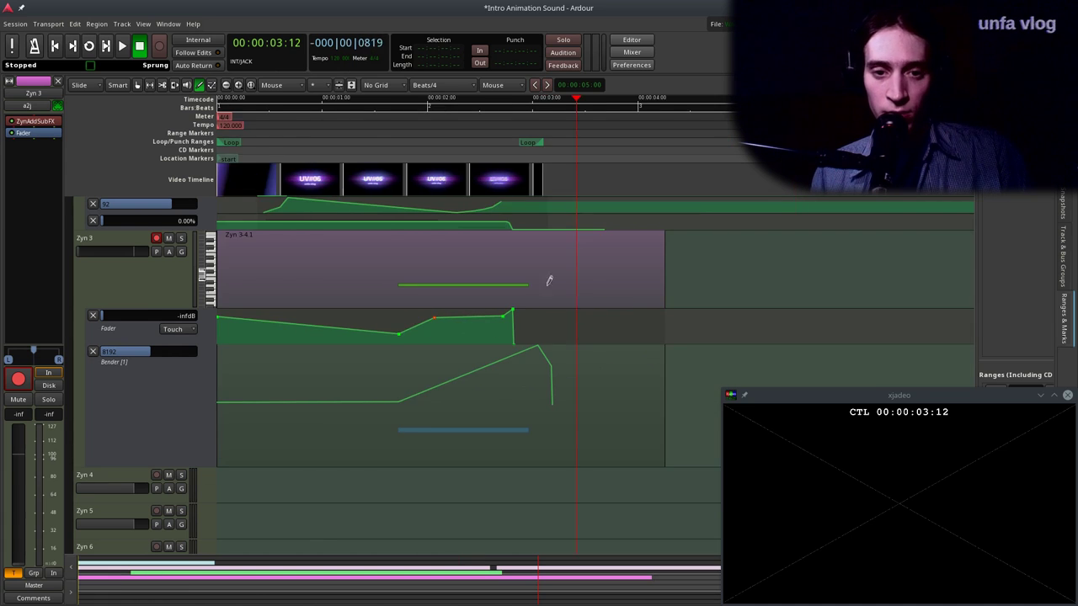
left_click(354, 139)
key("space")
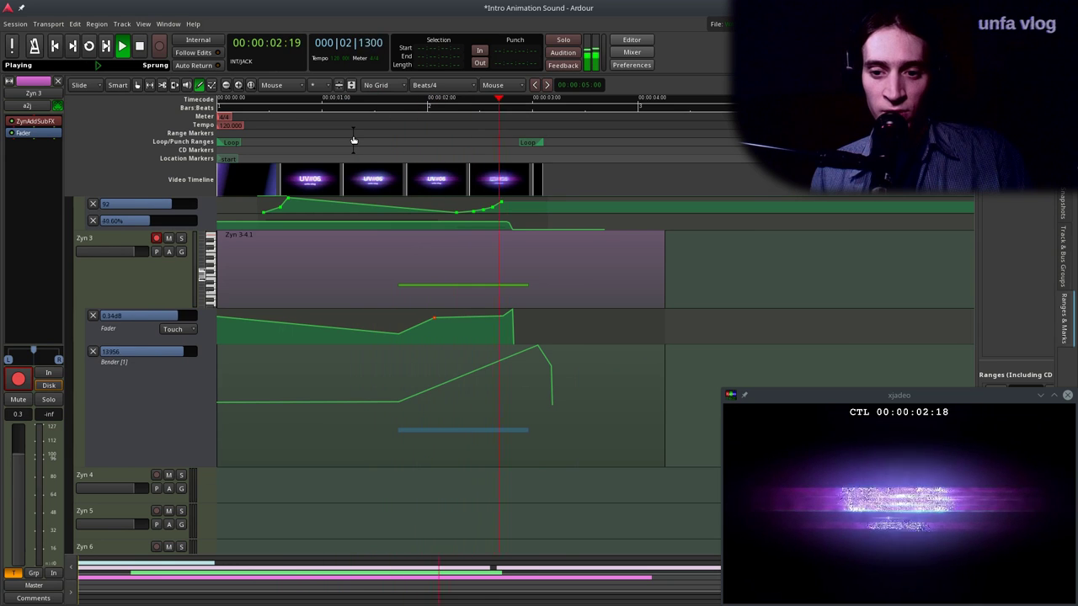
key("space")
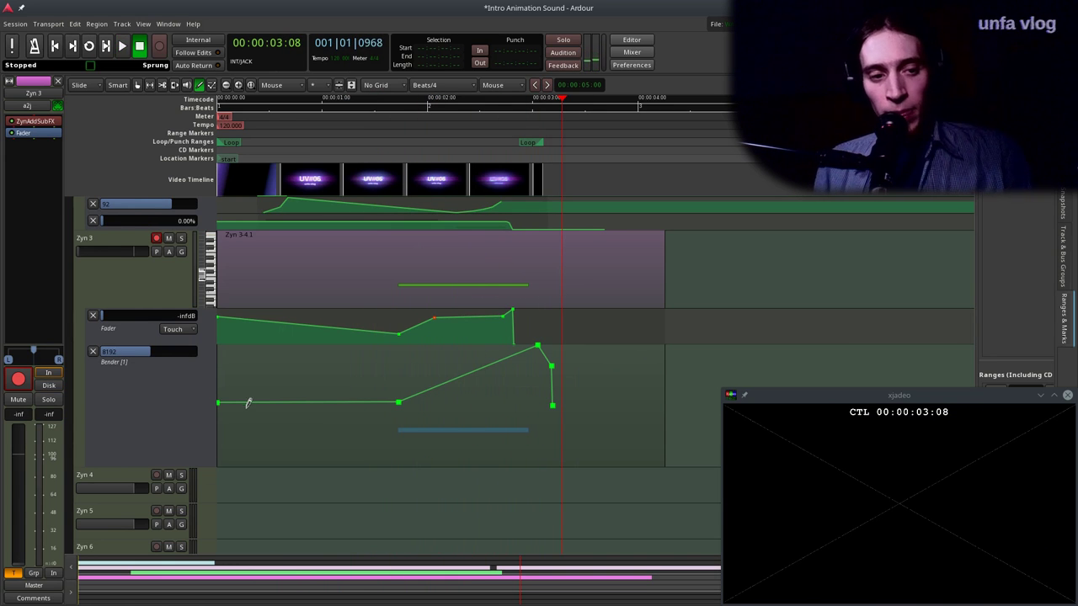
Disarm recording on the Zyn 3 track, rename the track as Sreamer and save the session.
key("g")
left_click(117, 291)
left_click(158, 239)
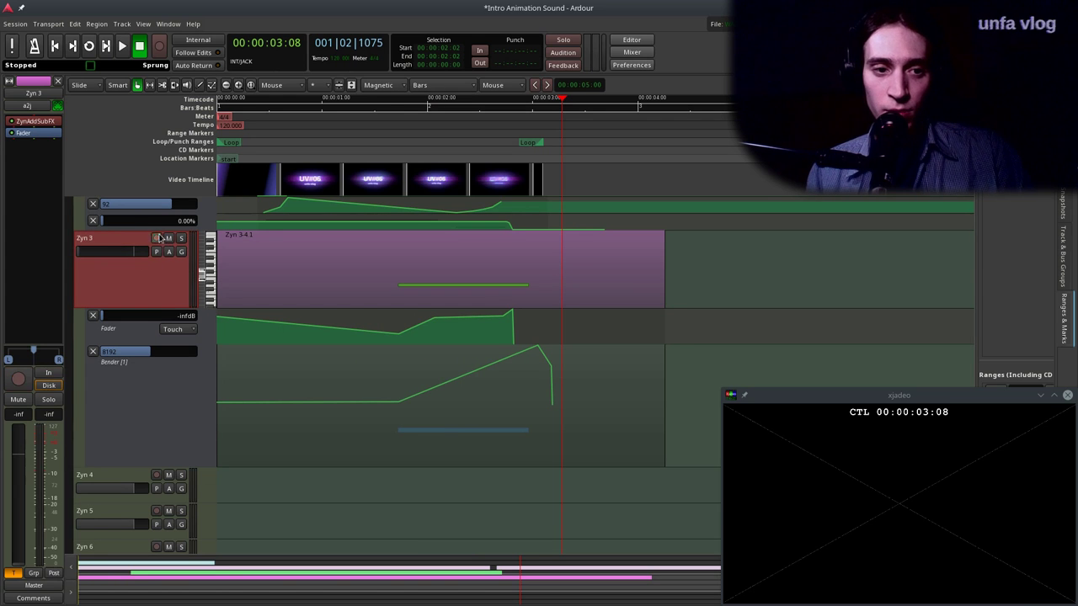
double_click(95, 240)
type("Sreamer")
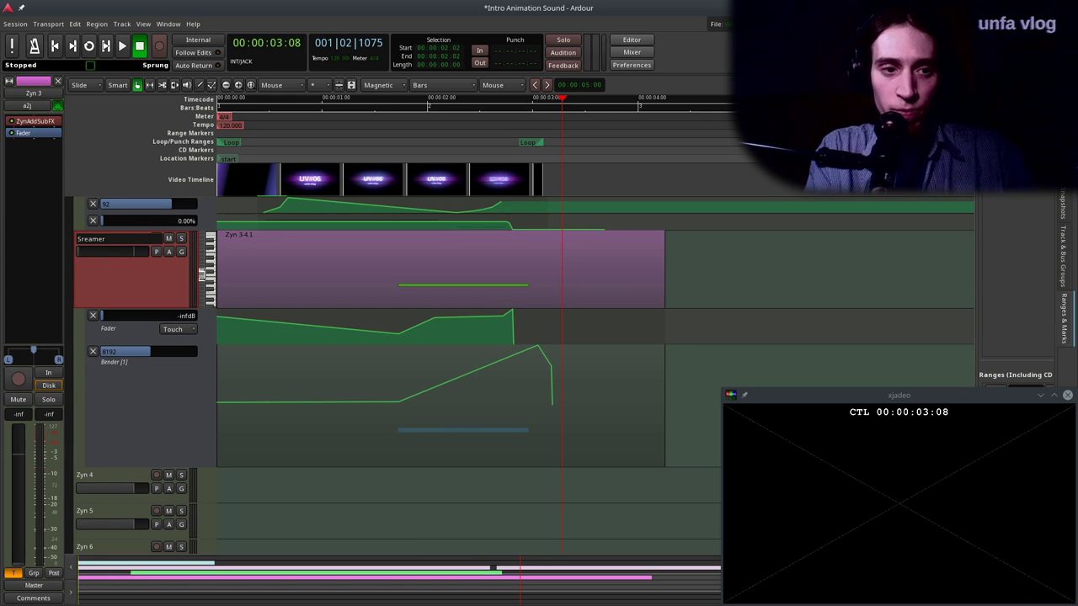
key("Return")
key("ctrl+s")
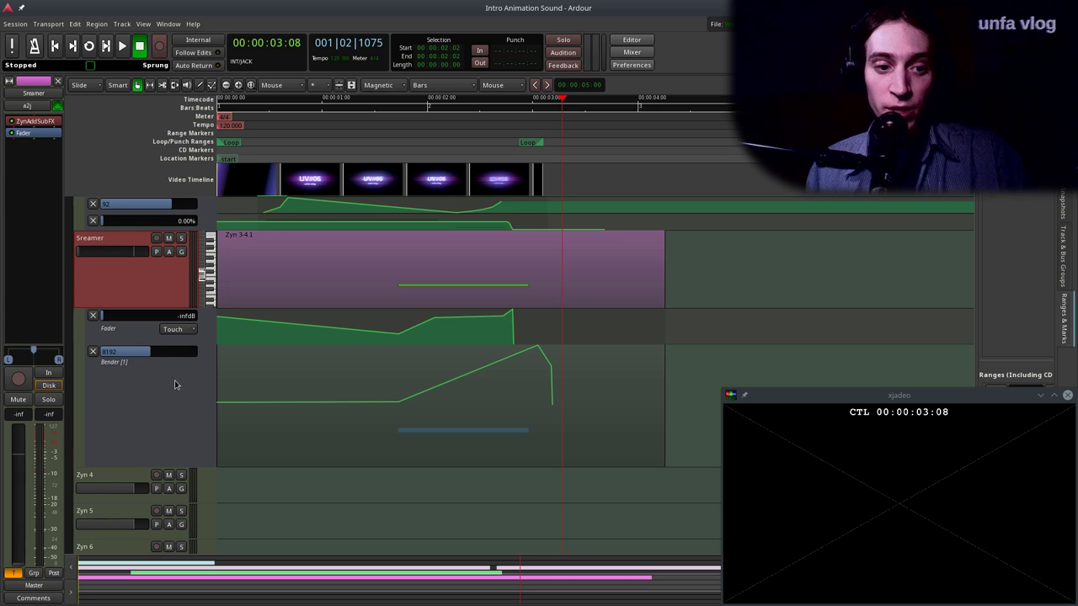
Reduce the height of the Bender lane and delete the fader point at the very start of the Sreamer track.
left_click_drag(117, 471, 130, 384)
key("minus")
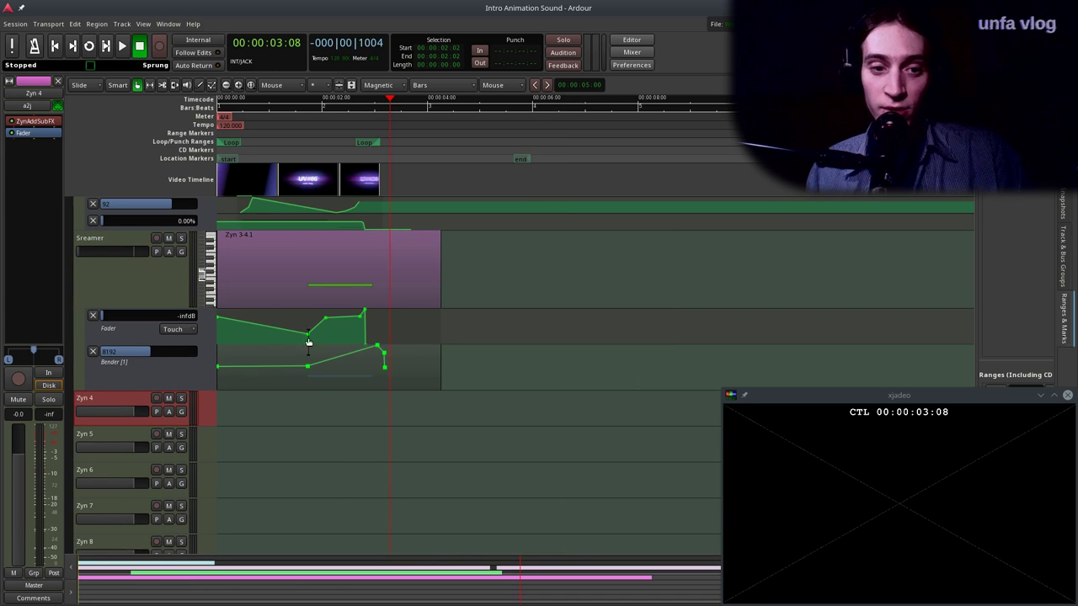
left_click_drag(219, 317, 222, 343)
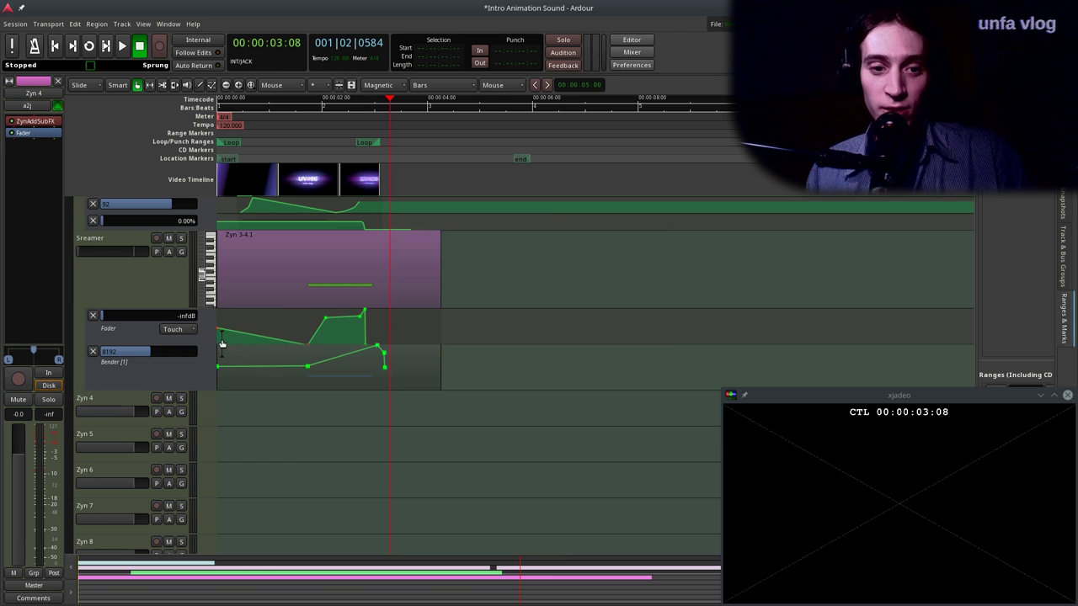
left_click(287, 331)
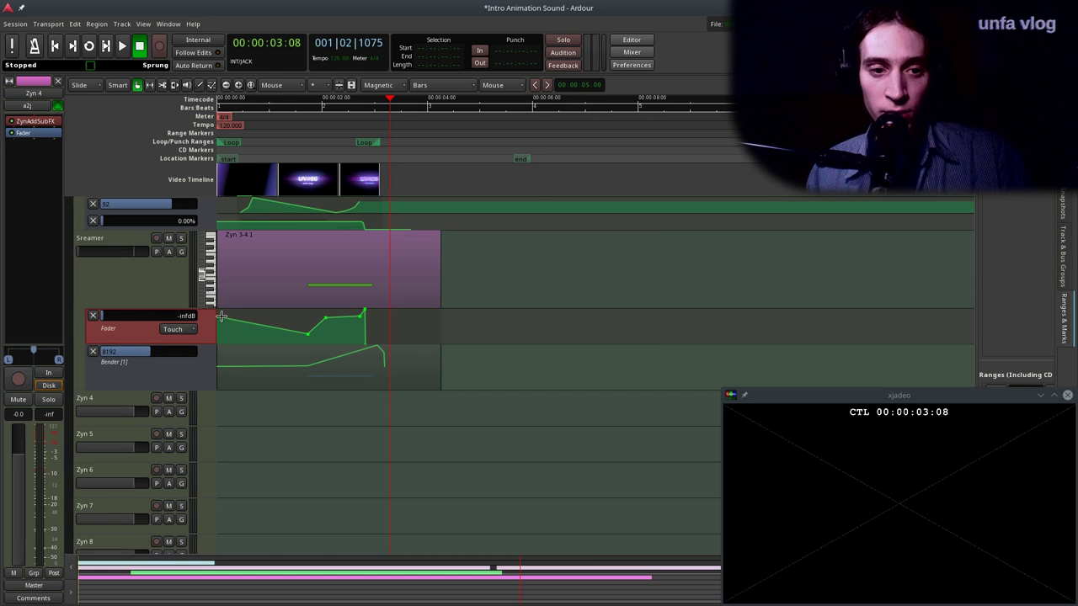
scroll(219, 316, "up", 1)
scroll(224, 324, "left", 1)
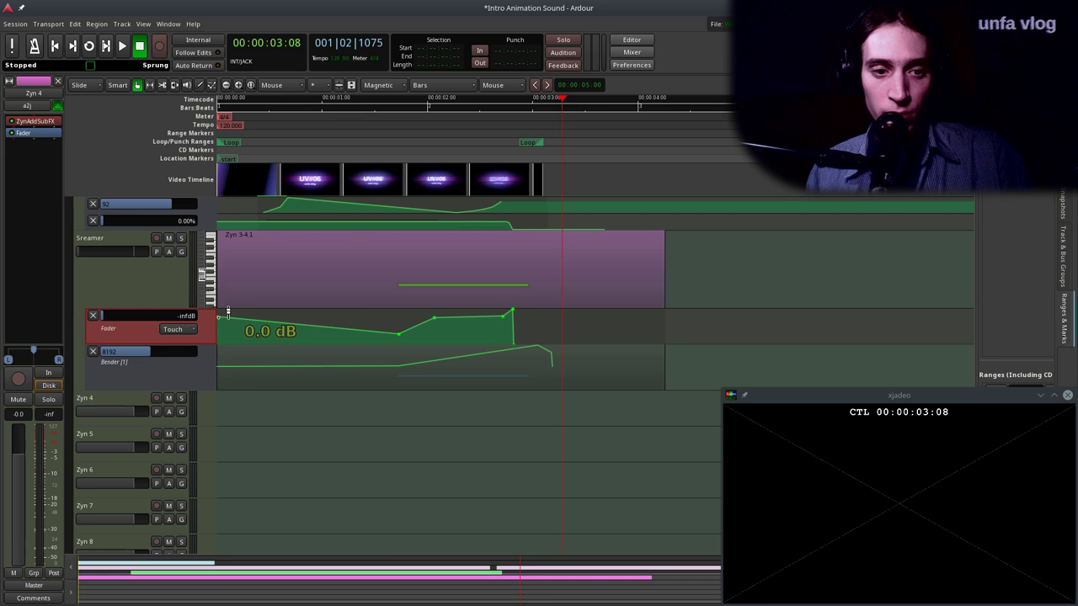
right_click(228, 317, "shift")
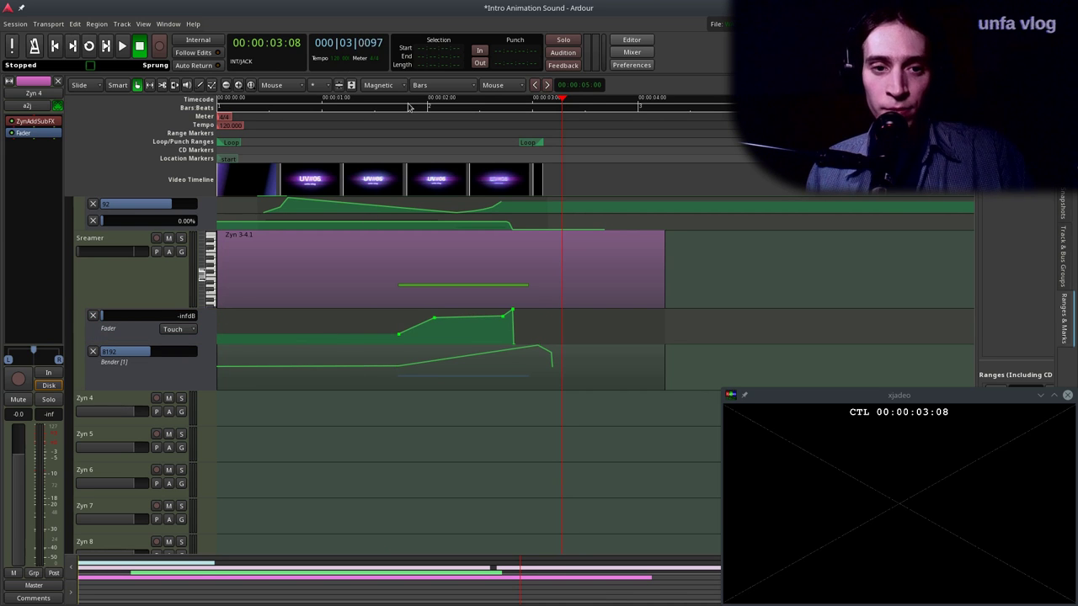
Play the animation from the start to check the Sreamer sound and park the playhead at 00:00:01:20.
key("Home")
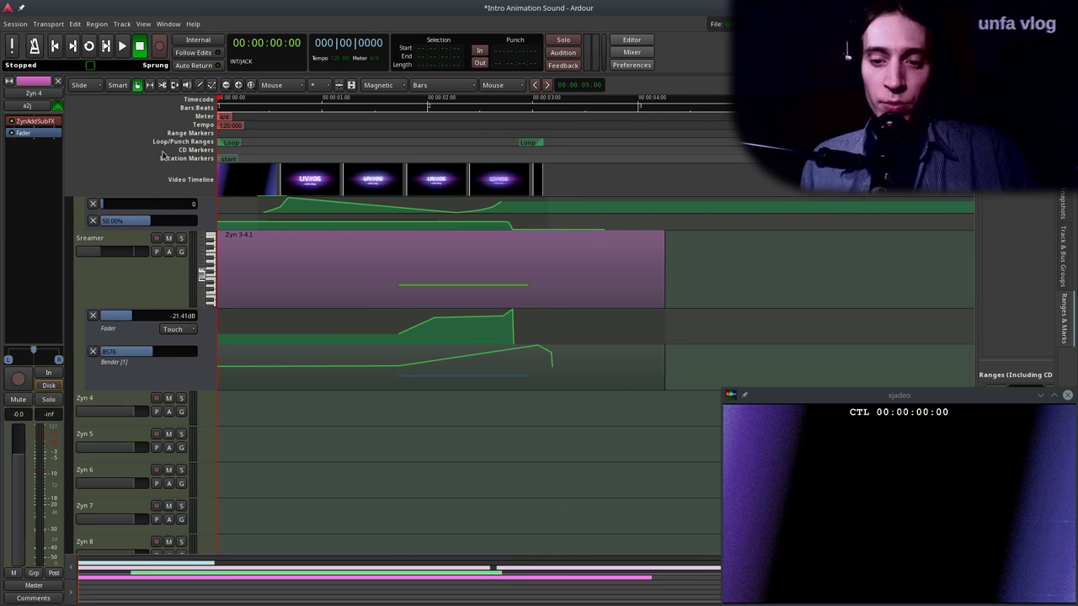
key("space")
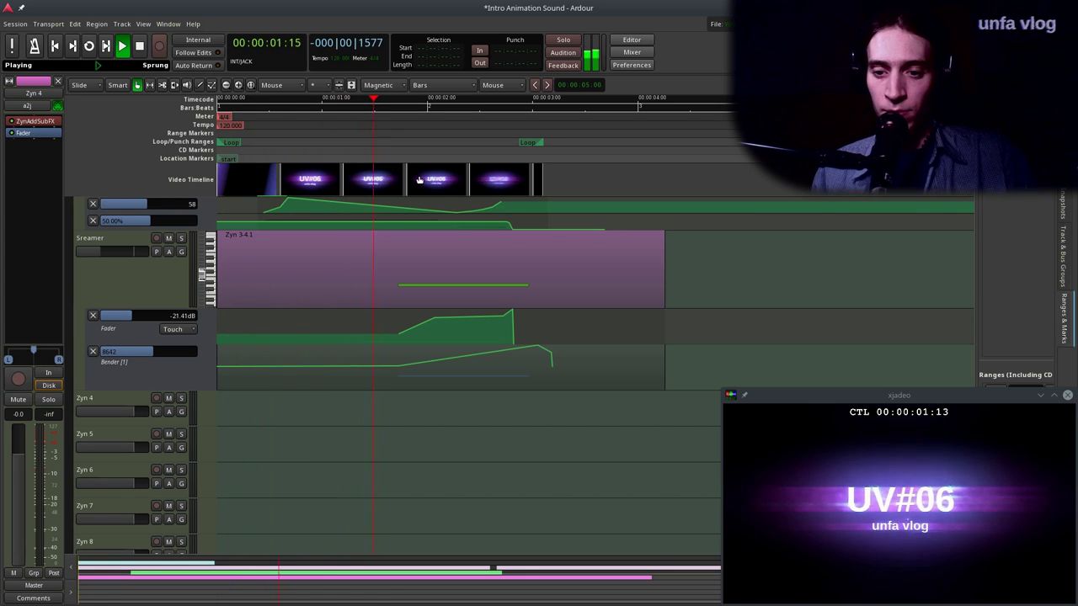
key("space")
left_click_drag(419, 176, 394, 152)
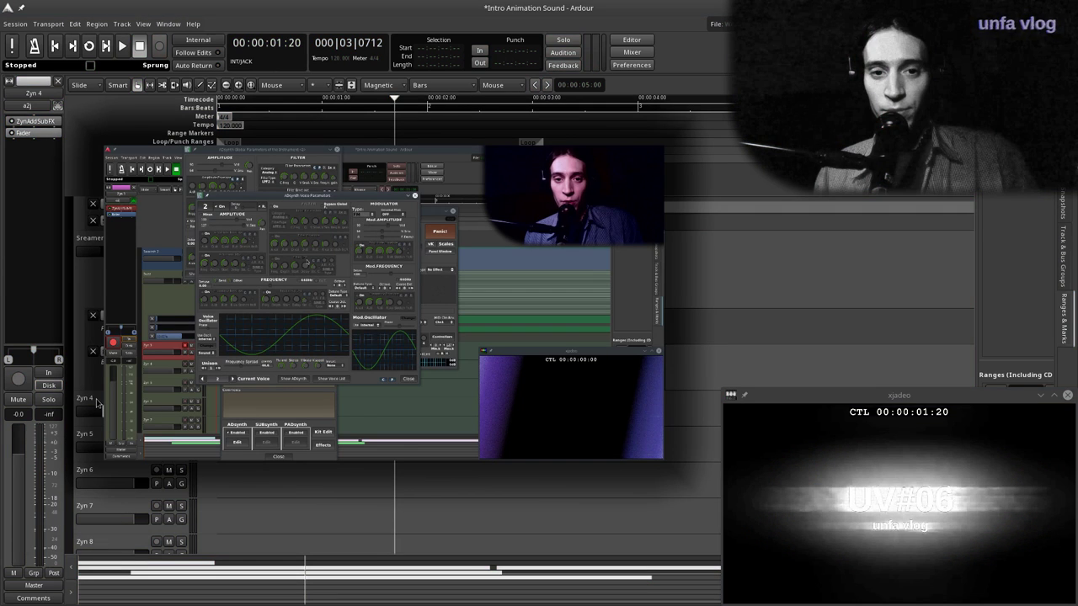
Rename the Zyn 4 track as Noise and save the session.
double_click(94, 399)
type("No")
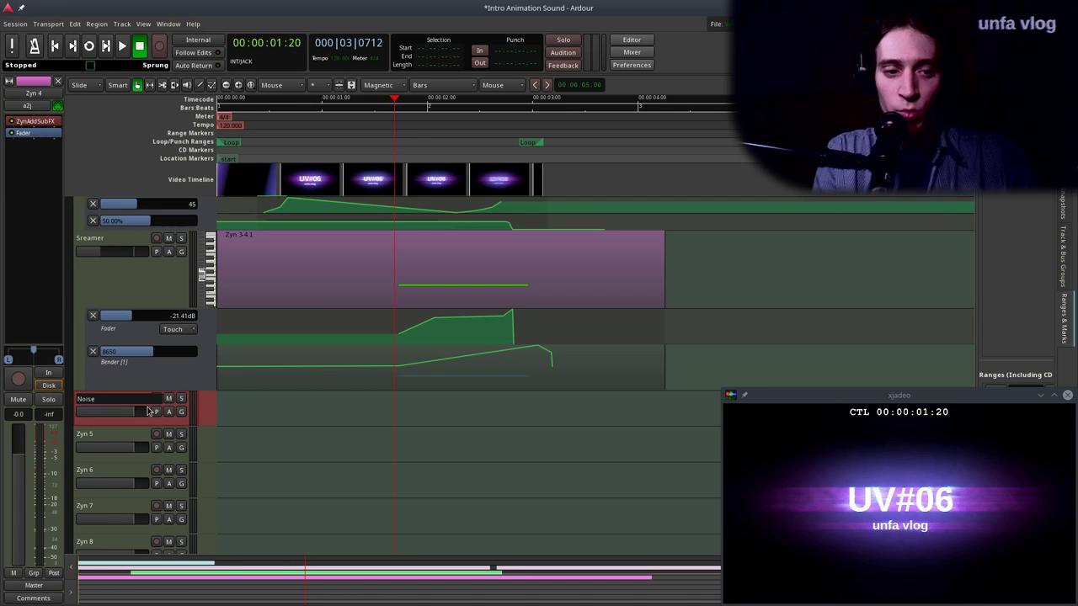
type("ise")
key("Return")
key("ctrl+s")
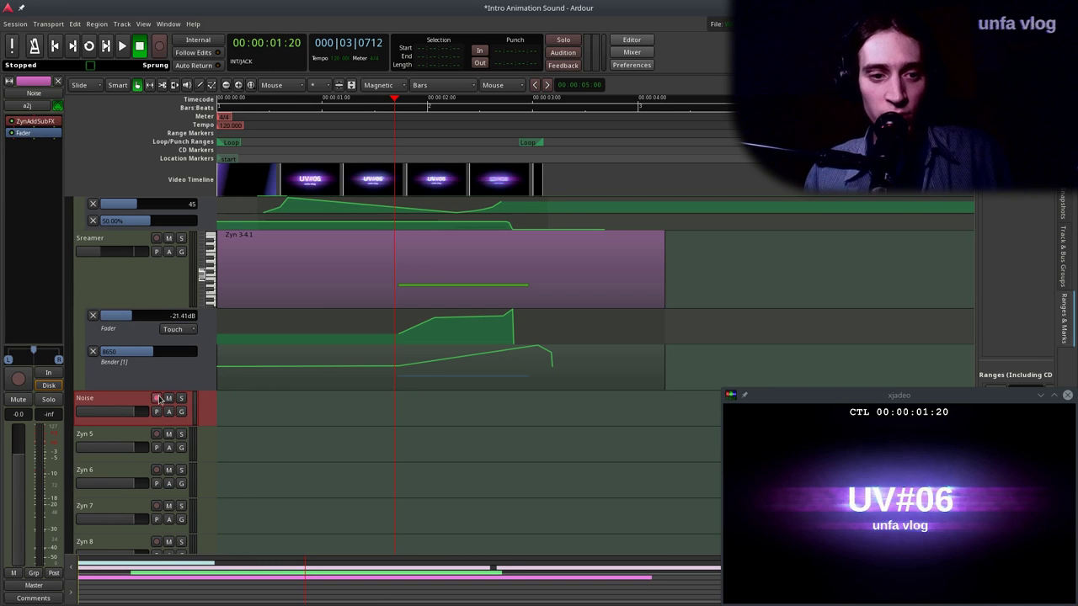
Arm the Noise track for recording and open the ADsynth editor of its ZynAddSubFX instrument.
left_click(157, 398)
double_click(34, 121)
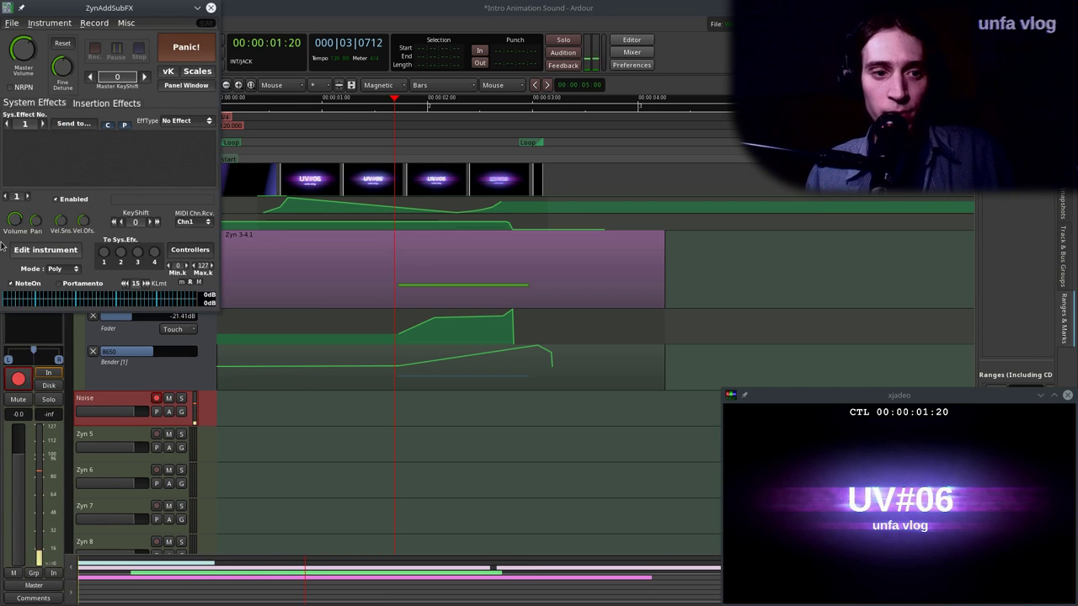
left_click(30, 250)
left_click(46, 502)
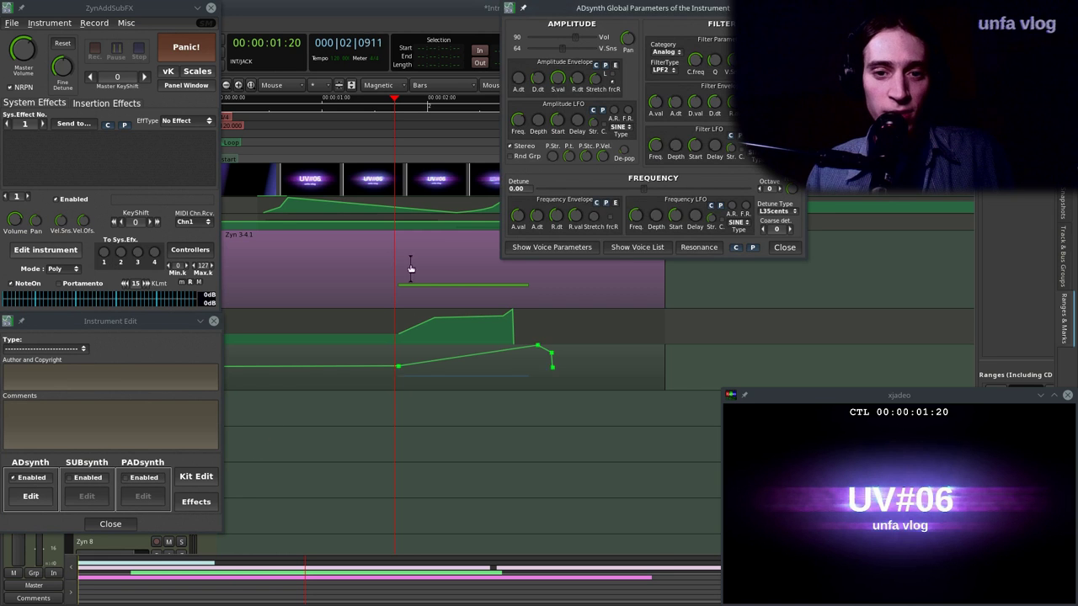
Open the parameters of ADsynth voice 1 and set its oscillator type to White noise.
left_click(549, 246)
left_click_drag(374, 242, 428, 119)
left_click(300, 424)
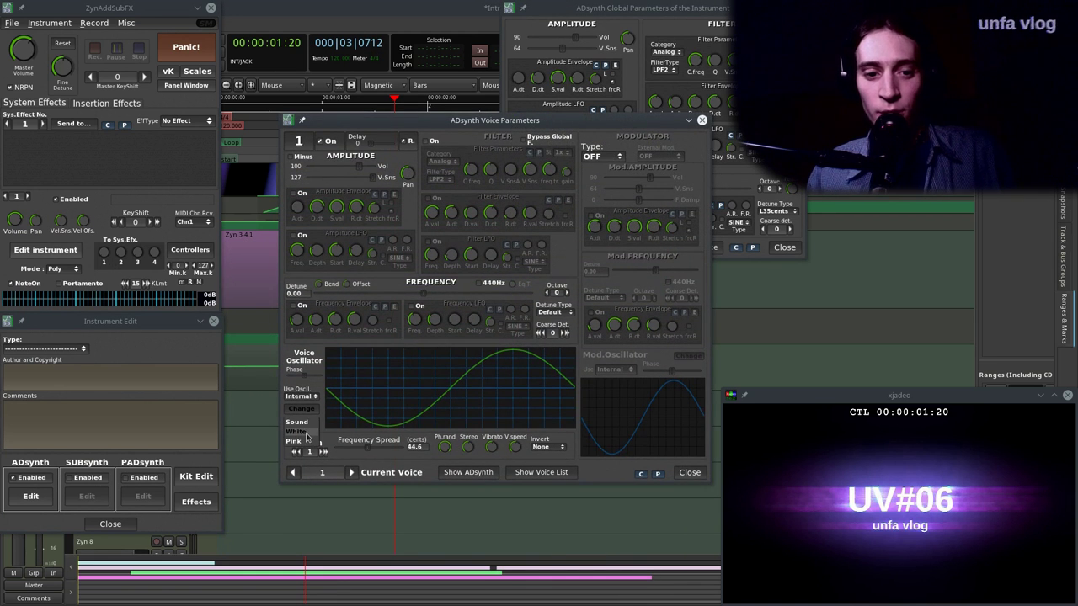
left_click(296, 431)
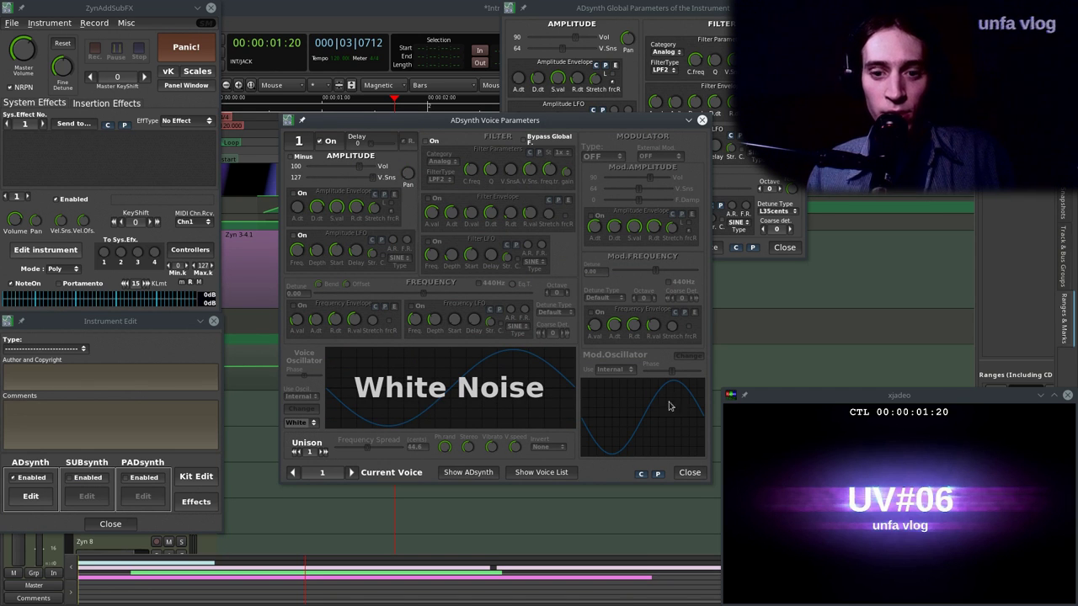
Copy the white-noise parameters of ADsynth voice 1 to voice 2 and close the voice parameters.
left_click(641, 474)
left_click(463, 412)
left_click(352, 473)
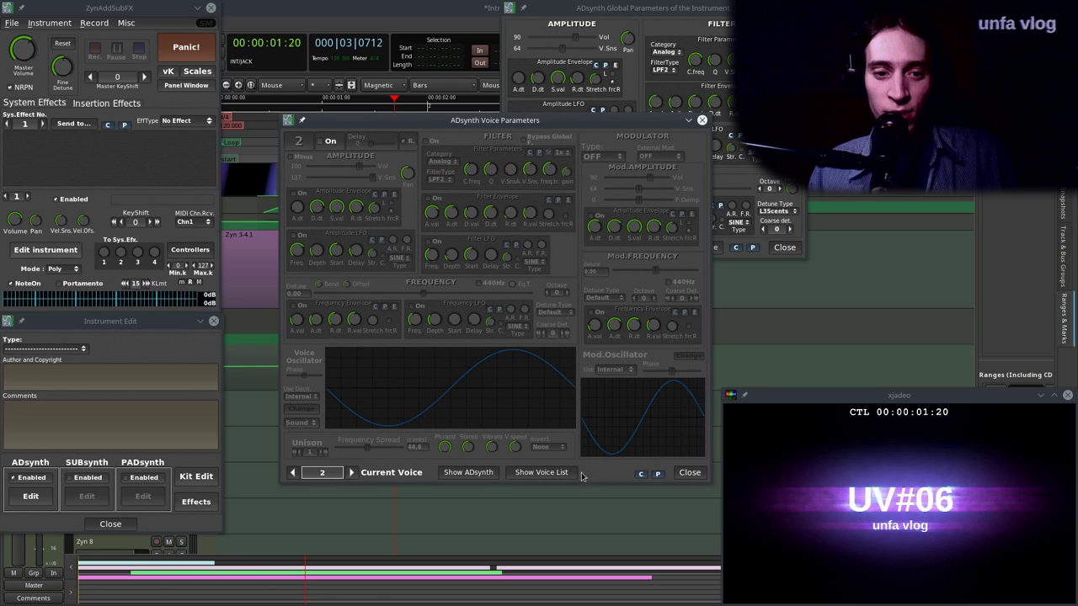
left_click(657, 473)
left_click(472, 425)
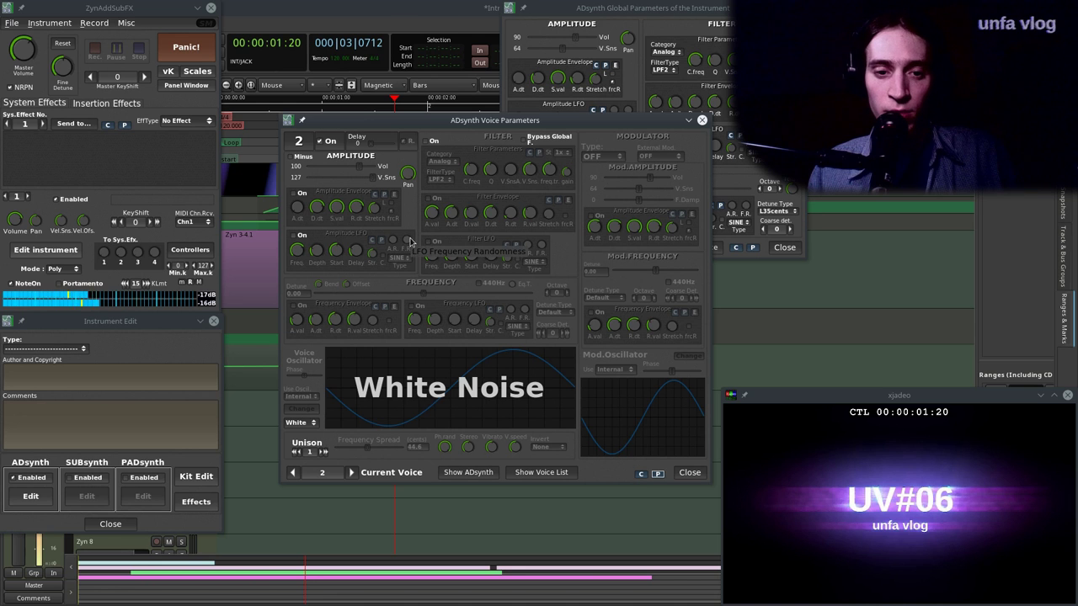
left_click(688, 472)
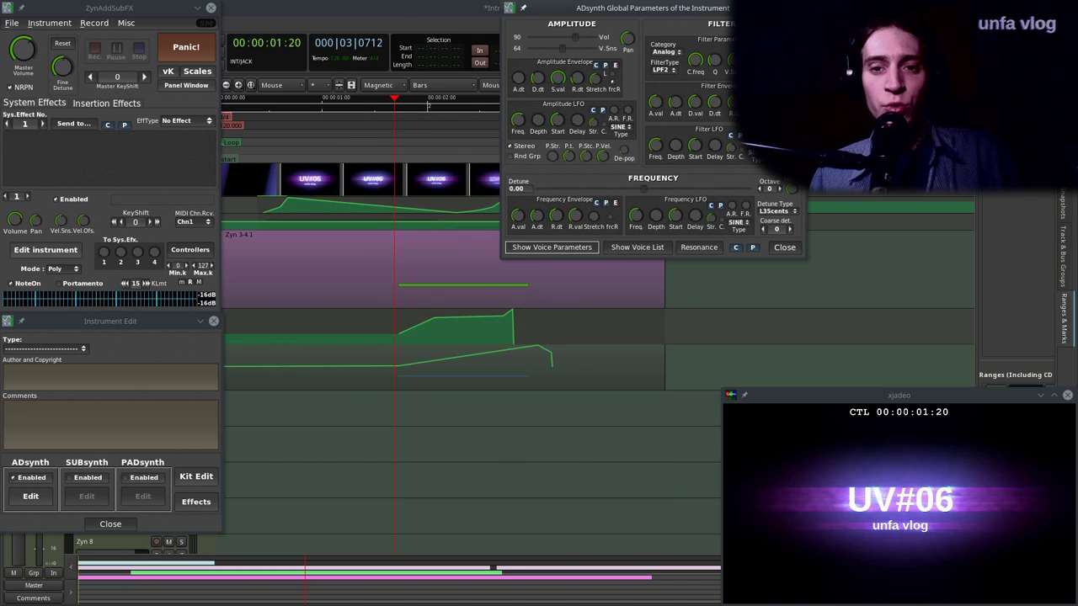
Change the filter type in the ADsynth global parameters, adjust the filter's Q, and close the ADsynth editor.
left_click(669, 69)
left_click(669, 85)
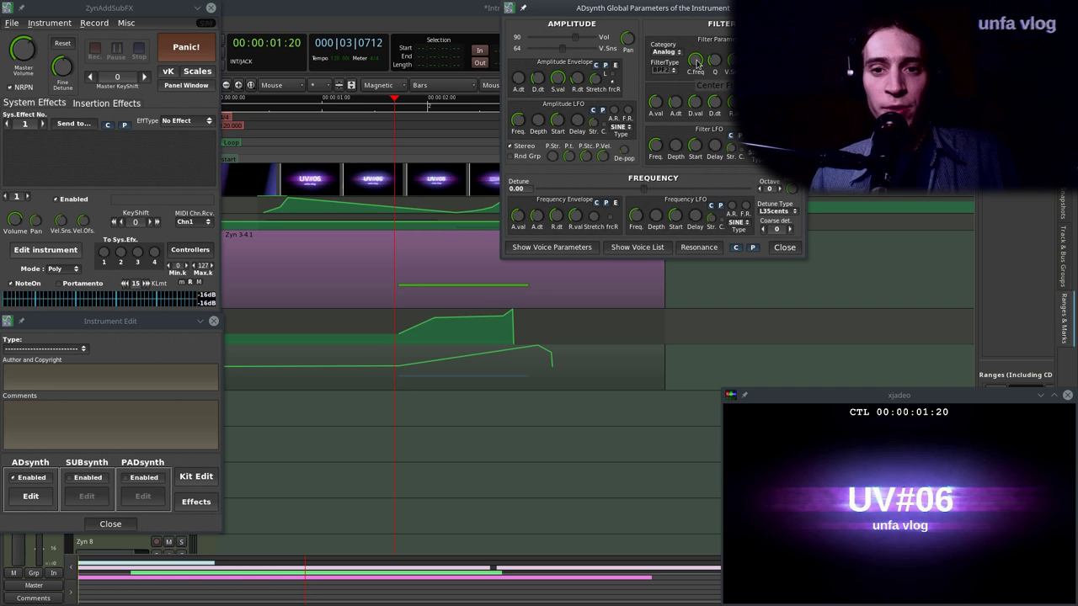
mouse_move(713, 64)
left_mouse_down()
mouse_move(712, 38)
mouse_move(696, 36)
mouse_move(717, 57)
mouse_move(719, 47)
left_mouse_up()
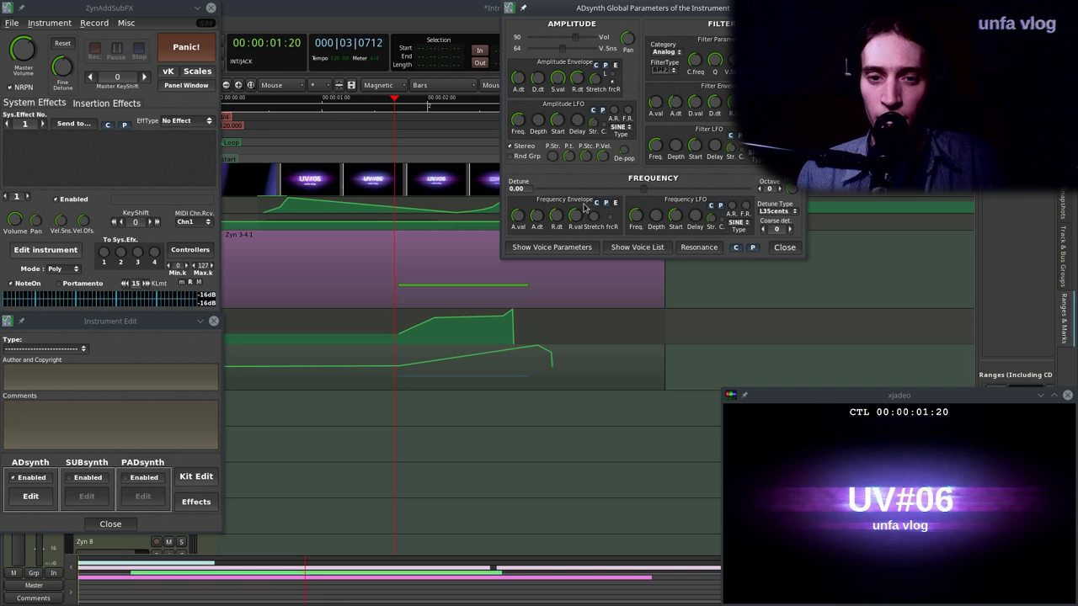
left_click(784, 247)
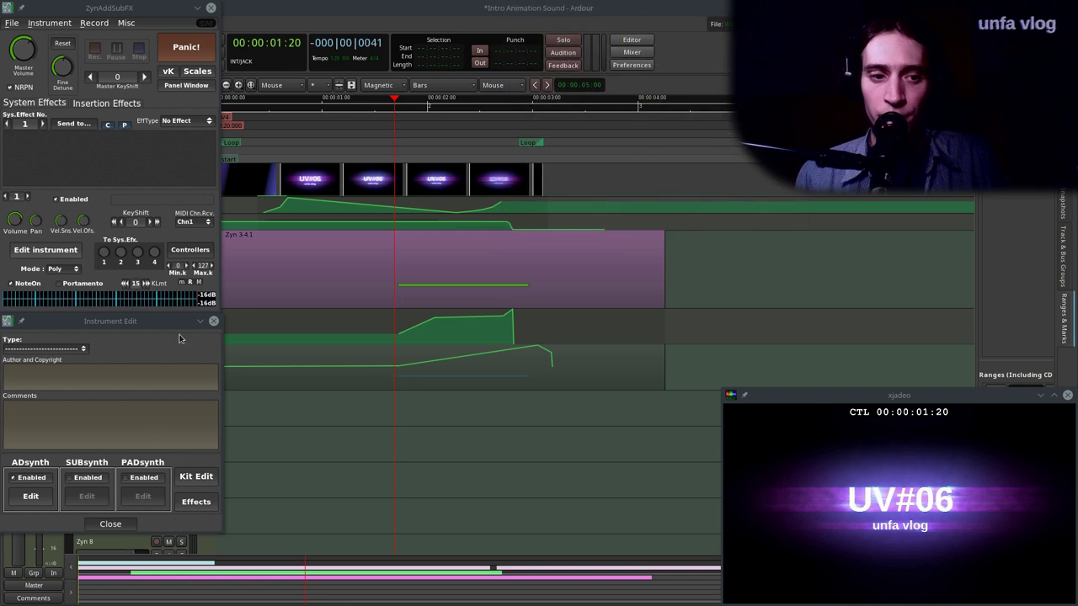
Close the instrument editor and assign a Reverb to Part 1 in insertion effect slot 1.
left_click(126, 525)
left_click(118, 405)
left_click(106, 103)
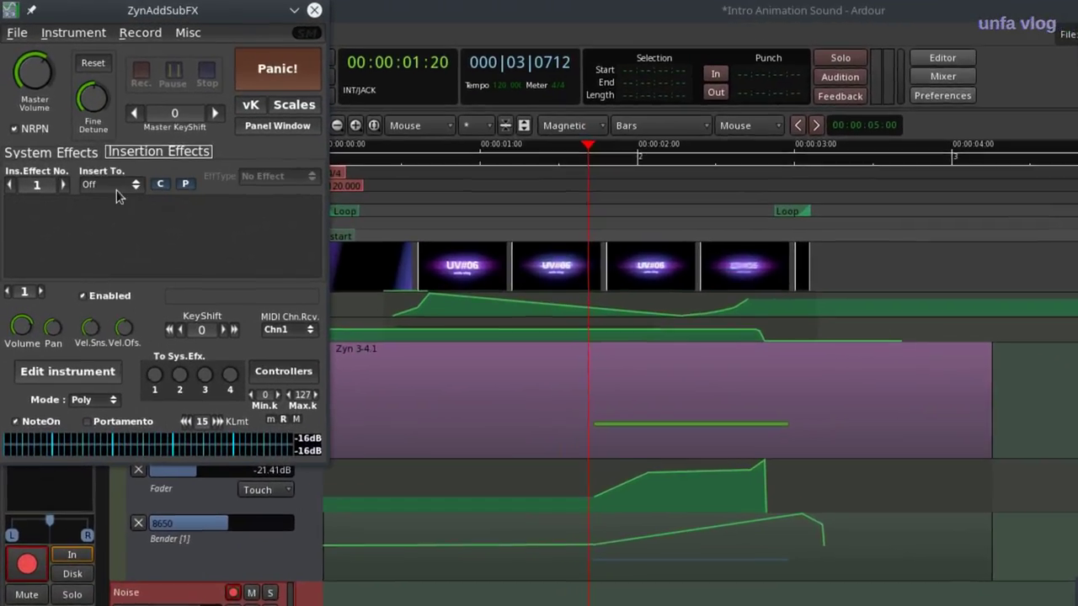
left_click(111, 184)
left_click(104, 187)
left_click(273, 176)
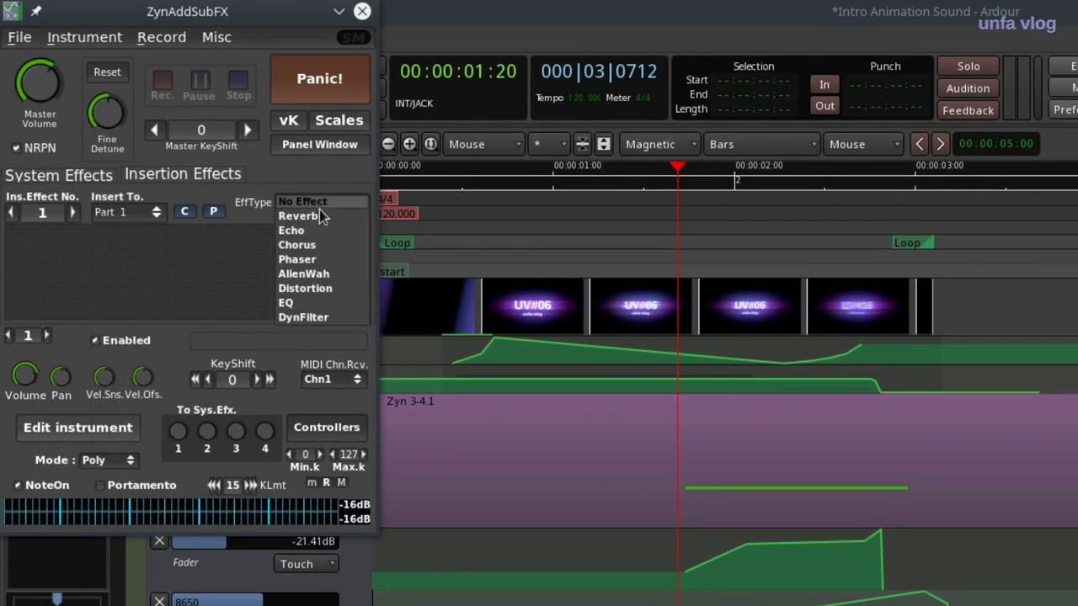
left_click(318, 215)
Set the reverb type to Freeverb, open its low-pass filter fully, and raise the dry/wet mix to 127.
left_click(159, 243)
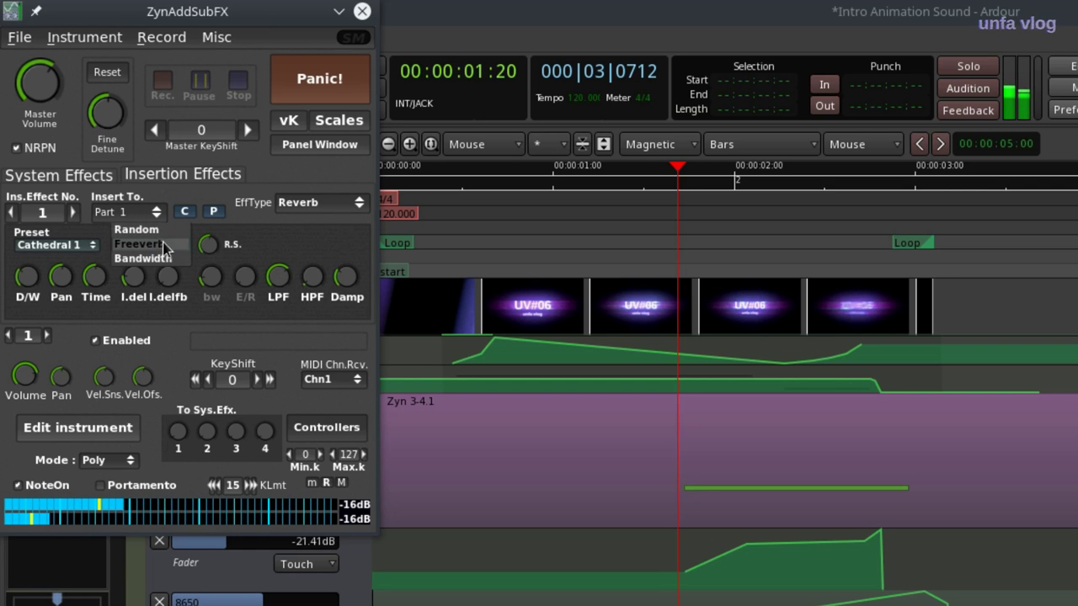
left_click(269, 292)
left_click_drag(272, 286, 258, 242)
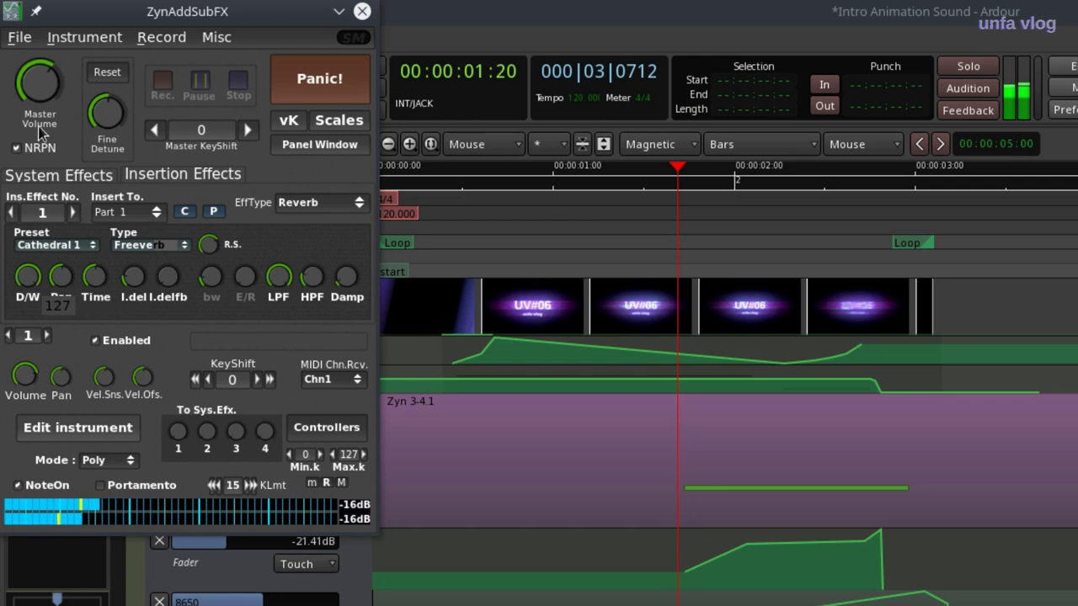
Adjust the global filter parameters of the instrument's ADsynth, and close the parameter and instrument editor windows.
left_click(72, 431)
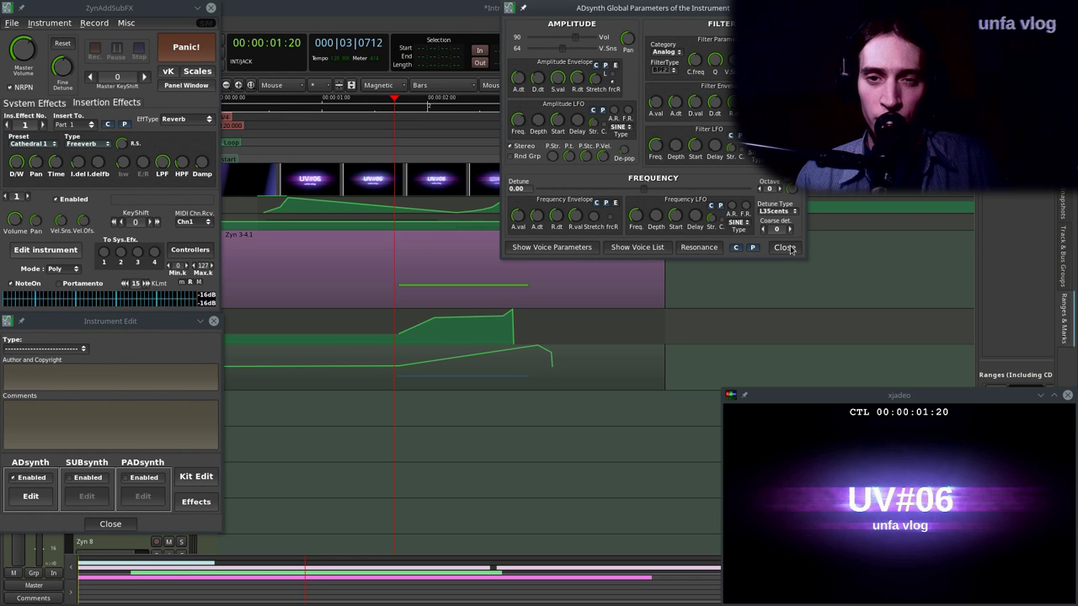
scroll(664, 70, "down", 1)
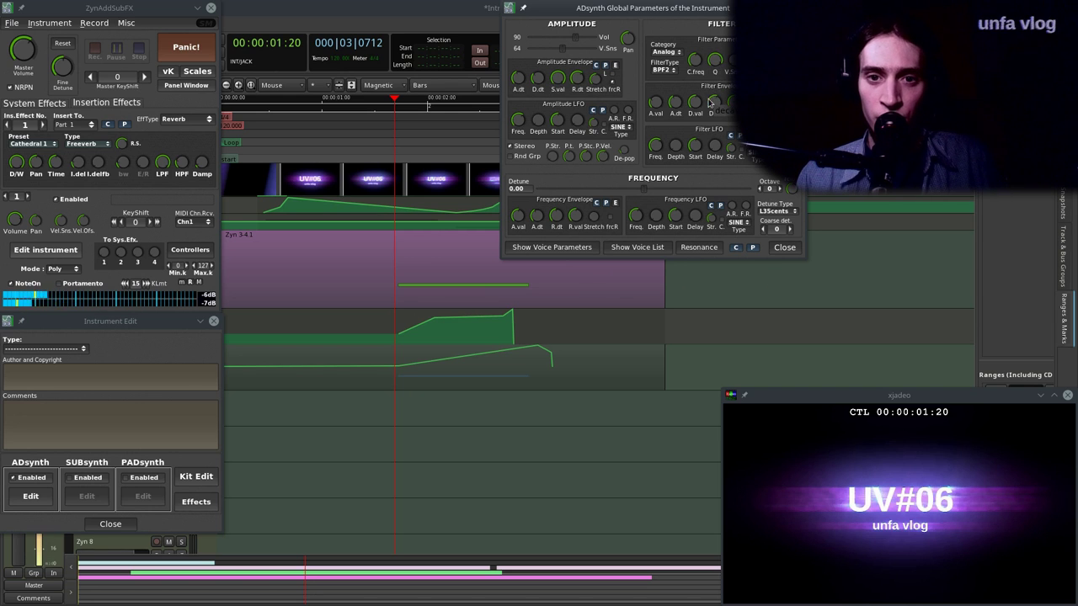
left_click(784, 247)
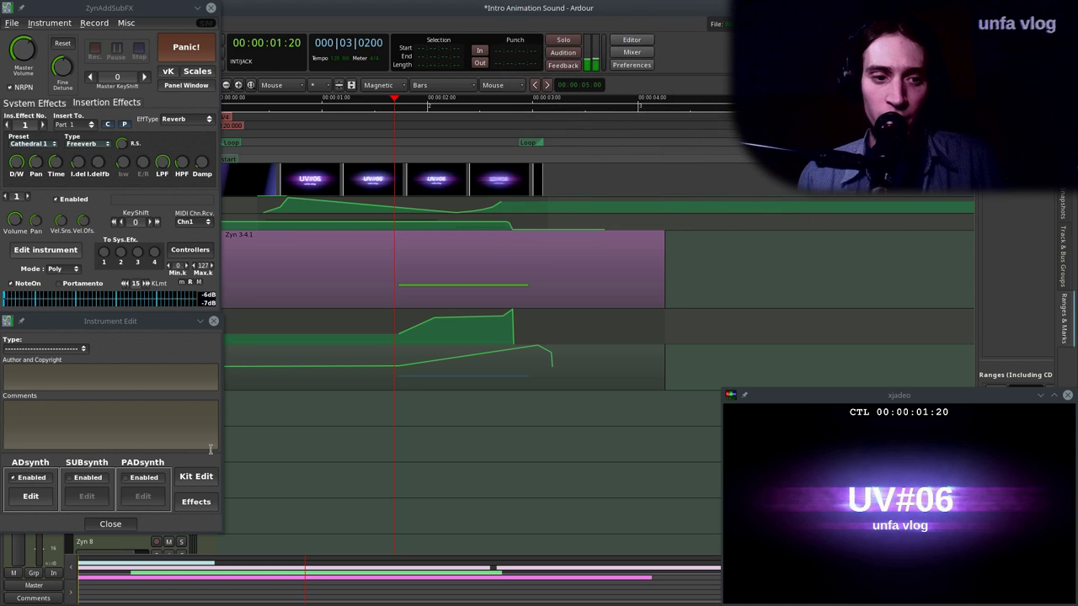
left_click(111, 523)
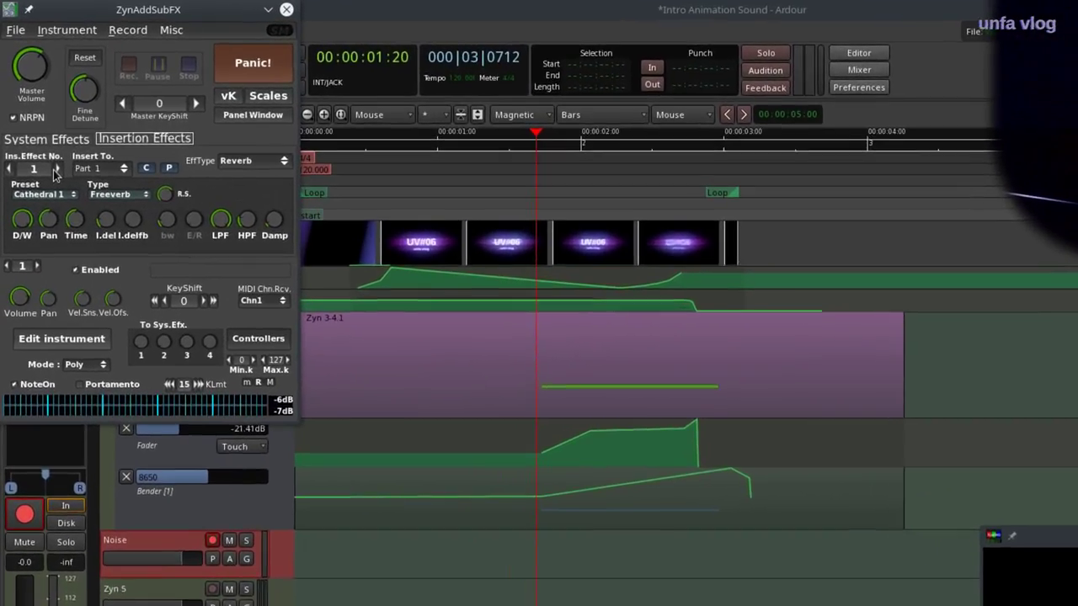
Assign a Phaser to Part 1 in insertion effect slot 2.
left_click(45, 133)
left_click(69, 133)
left_click(74, 144)
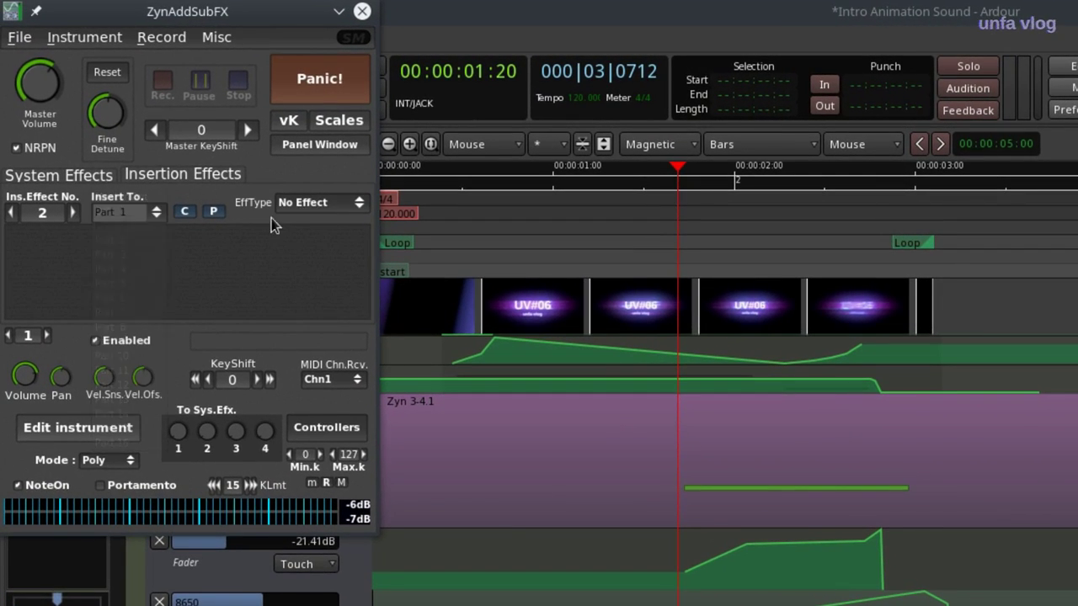
left_click(323, 205)
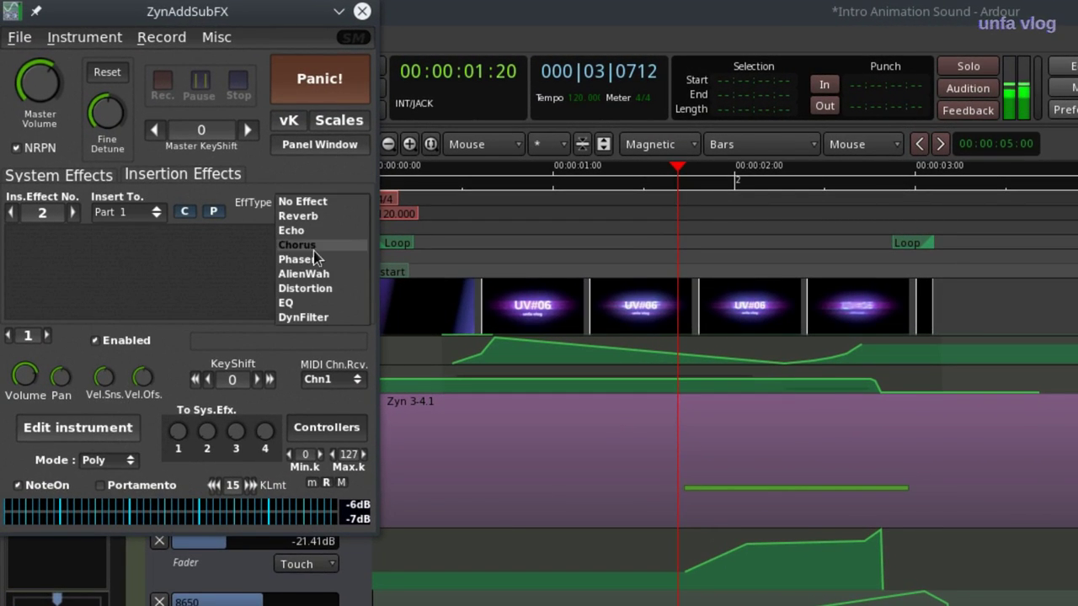
left_click(316, 258)
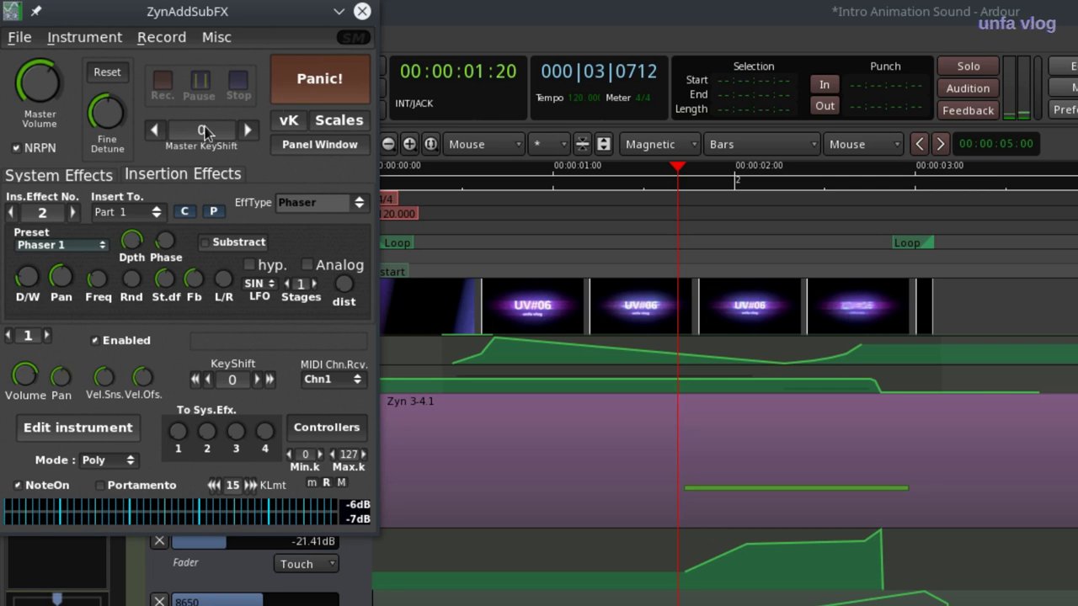
Assign a Chorus to Part 1 in insertion effect slot 3.
left_click(74, 213)
left_click(139, 213)
left_click(142, 221)
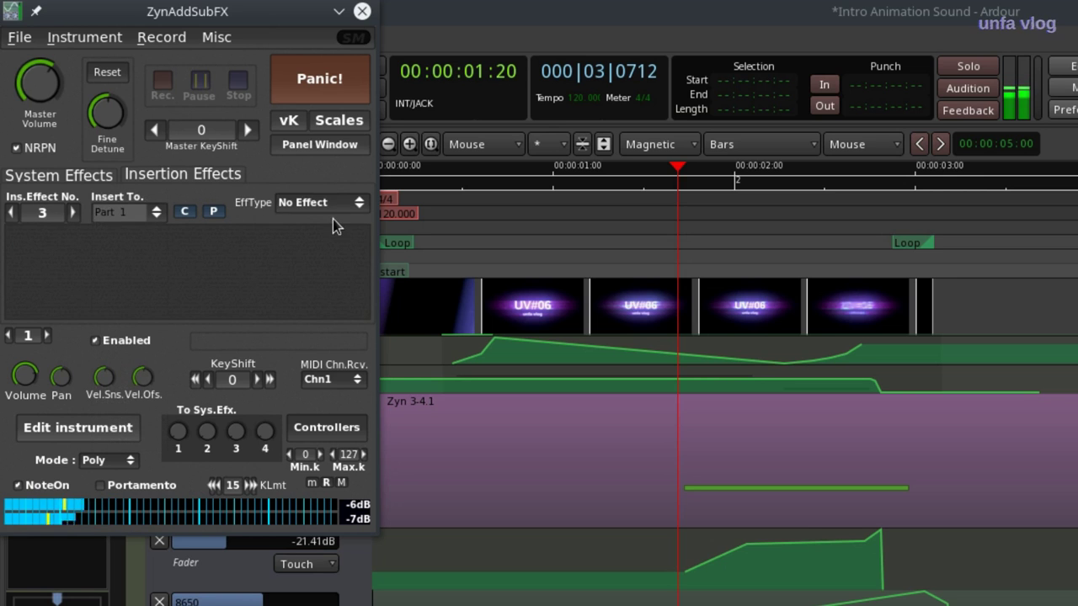
left_click(332, 204)
left_click(321, 234)
left_click(321, 203)
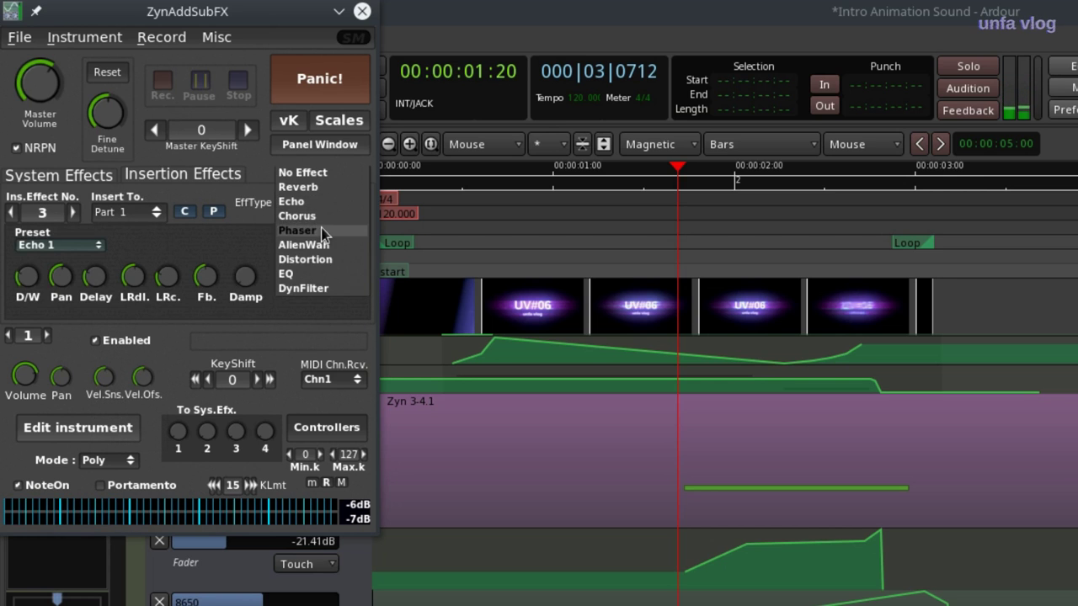
left_click(320, 219)
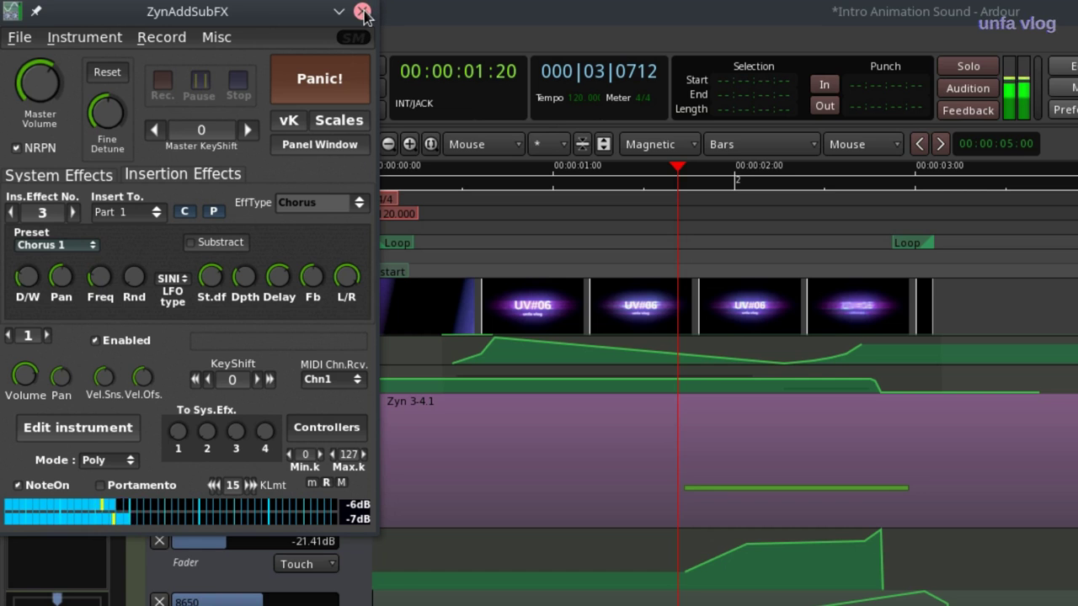
Assign an EQ to Part 1 in insertion effect slot 4.
left_click(73, 212)
left_click(127, 212)
left_click(122, 228)
left_click(311, 202)
left_click(291, 303)
Configure EQ band 0 as an Hp2 filter with 2 stages, tune its cutoff, and close the synth window.
left_click(301, 248)
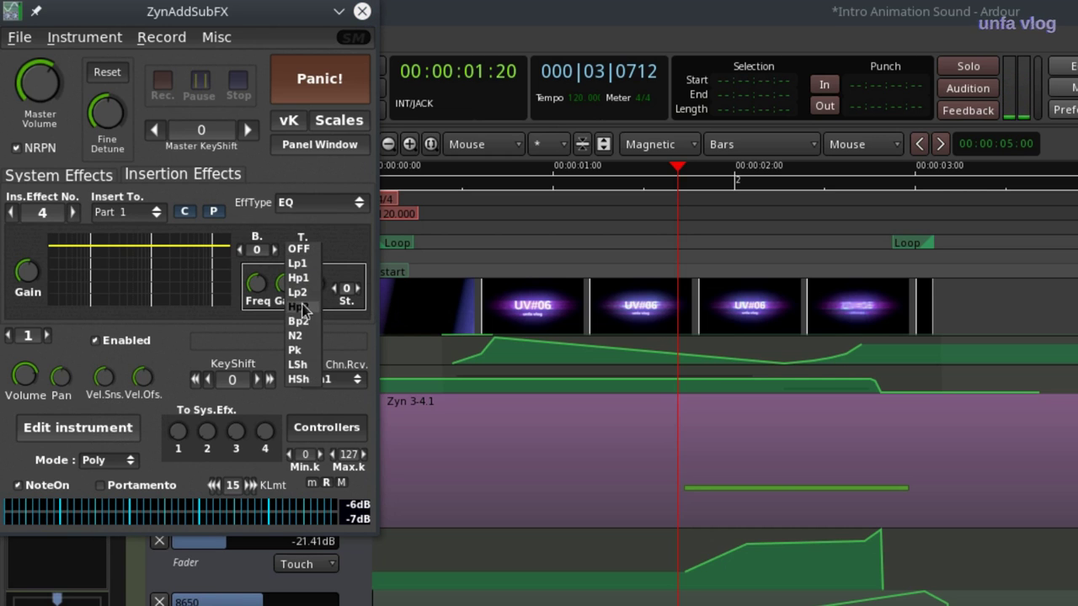
left_click(302, 306)
left_click(357, 288)
left_click(357, 288)
left_click_drag(316, 285, 258, 310)
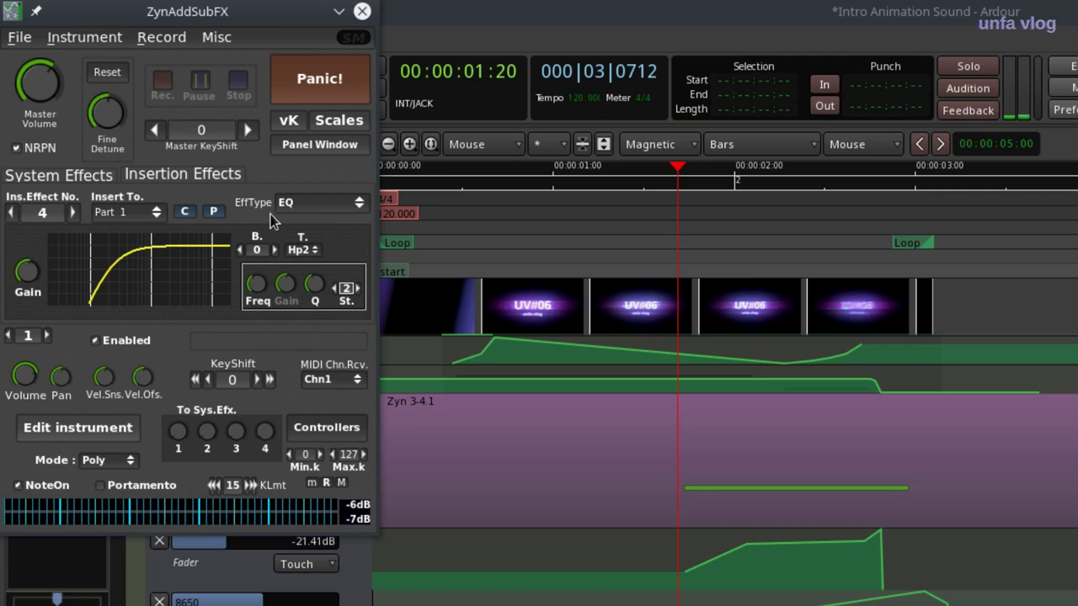
left_click(362, 11)
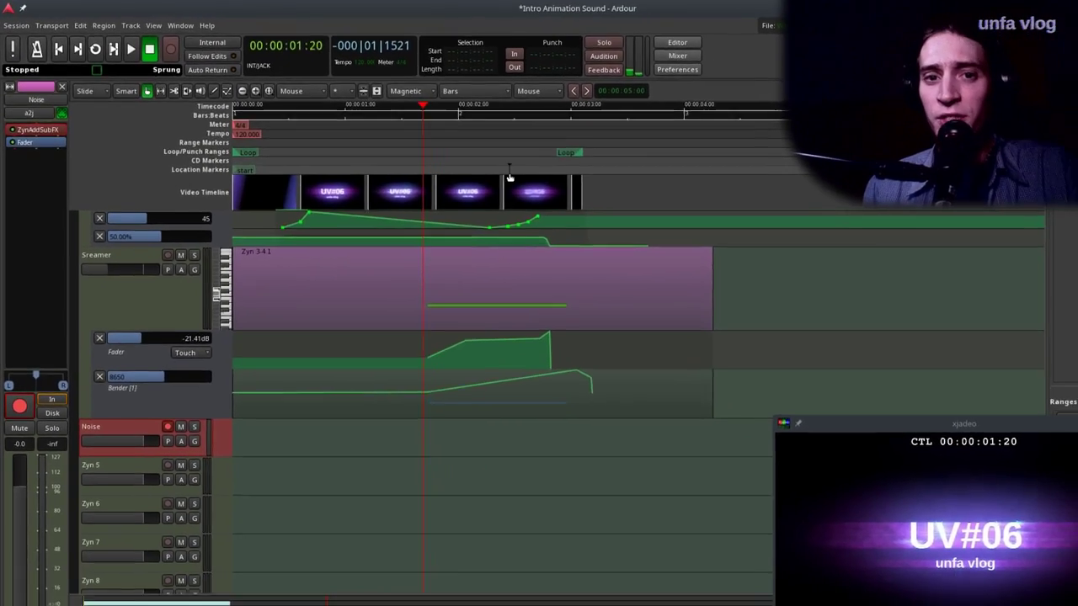
Record a held note on the Noise track from the session start to about 00:00:04:07.
key("minus")
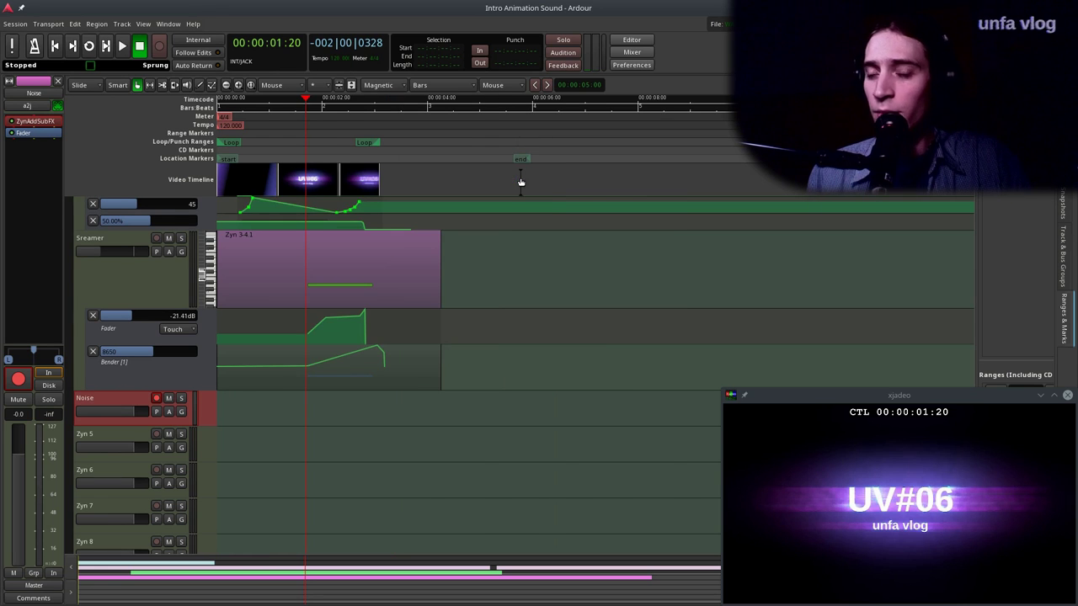
key("Home")
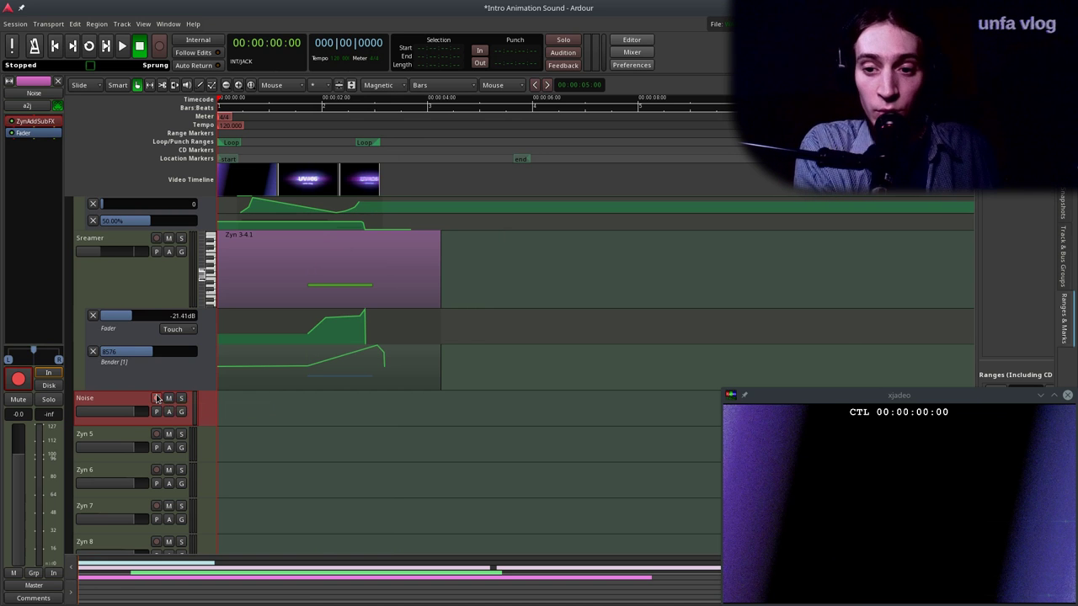
key("shift+r")
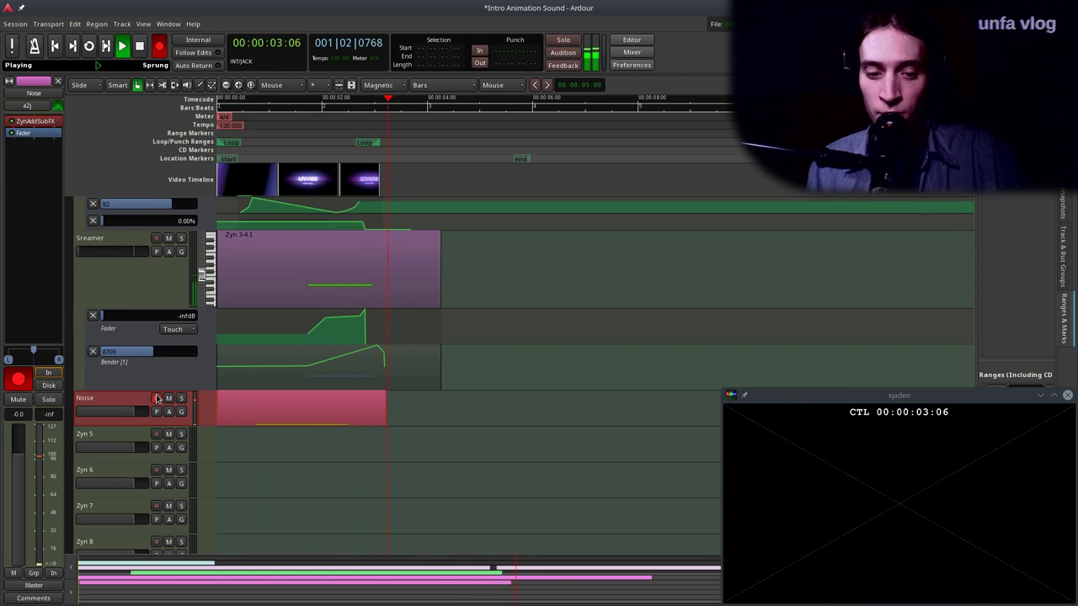
key("space")
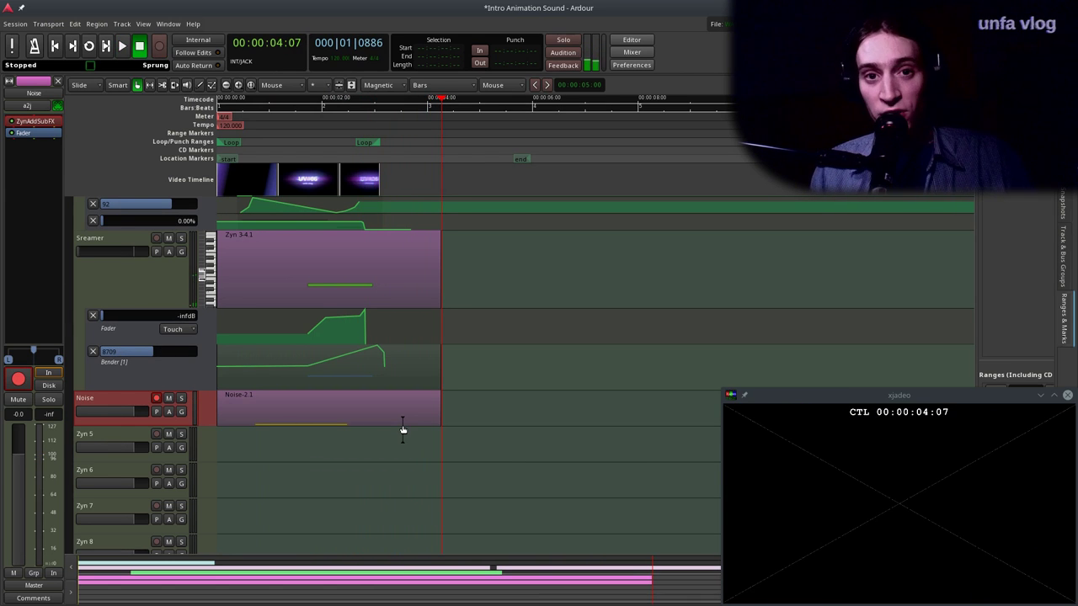
Show the Noise track's fader automation and draw a near-constant level that drops to -inf dB after the note.
left_click(175, 415)
left_click(202, 474)
key("d")
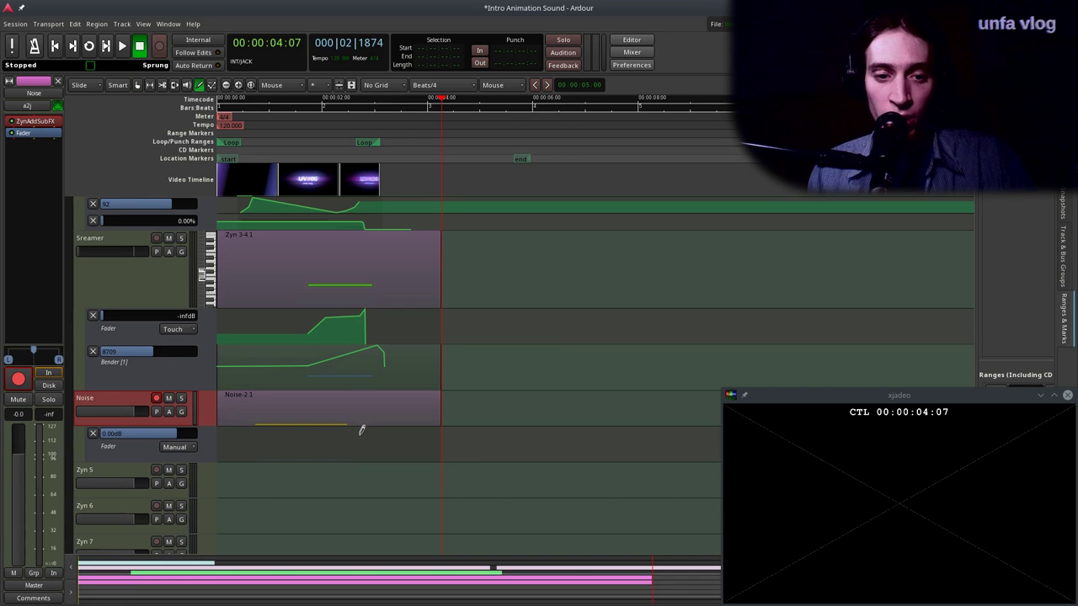
left_click(347, 434)
left_click_drag(348, 435, 353, 477)
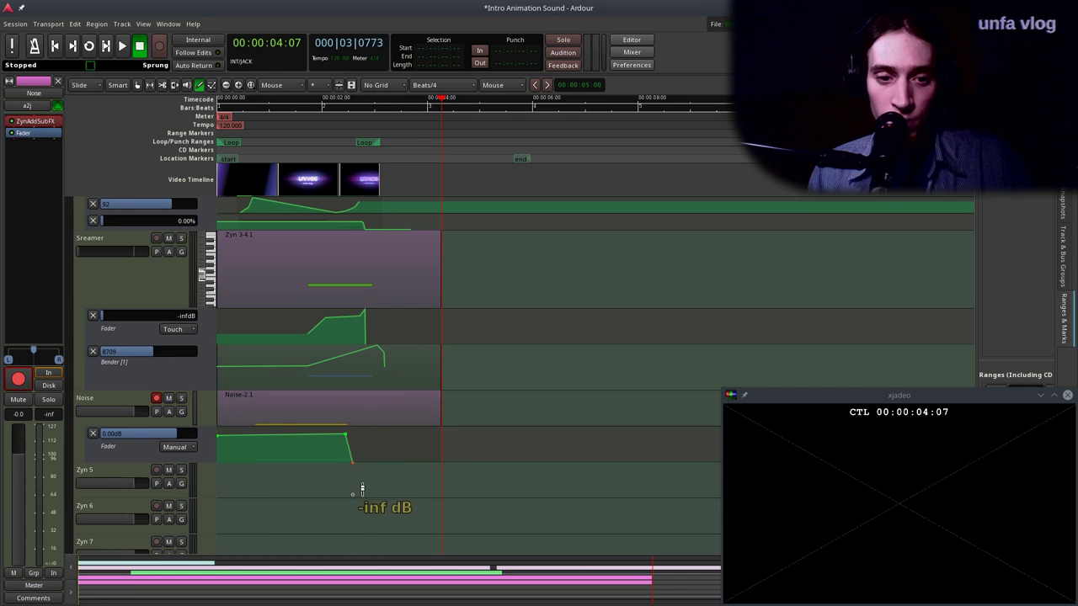
Extend the Noise fader curve to the screamer's cutoff point, with a short rise to a peak before the drop.
scroll(342, 452, "up", 2, "ctrl")
left_click_drag(365, 430, 437, 427)
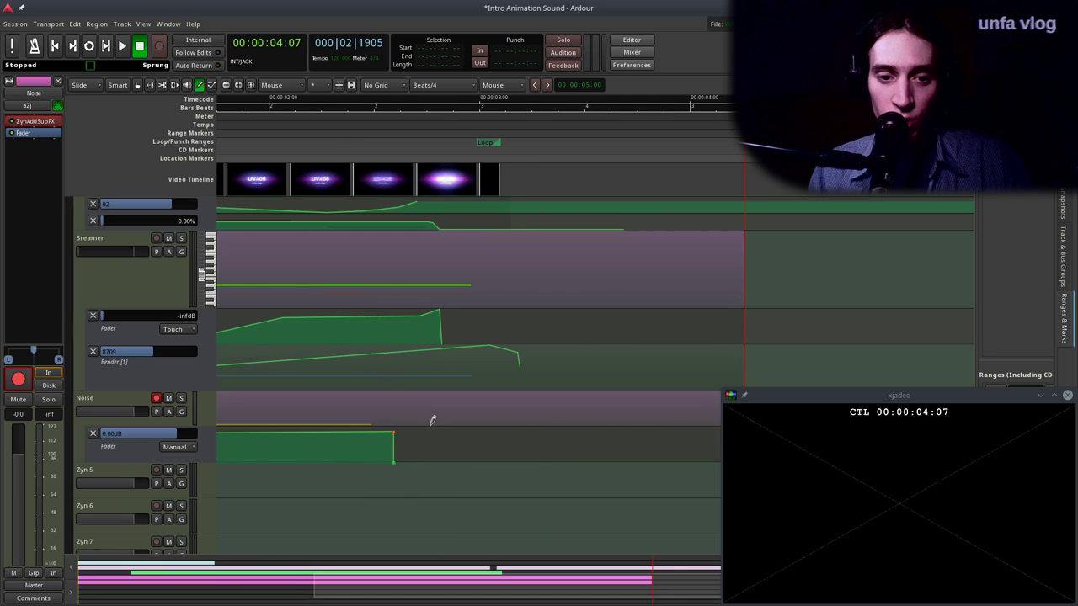
left_click_drag(404, 455, 425, 432)
key("minus")
key("minus")
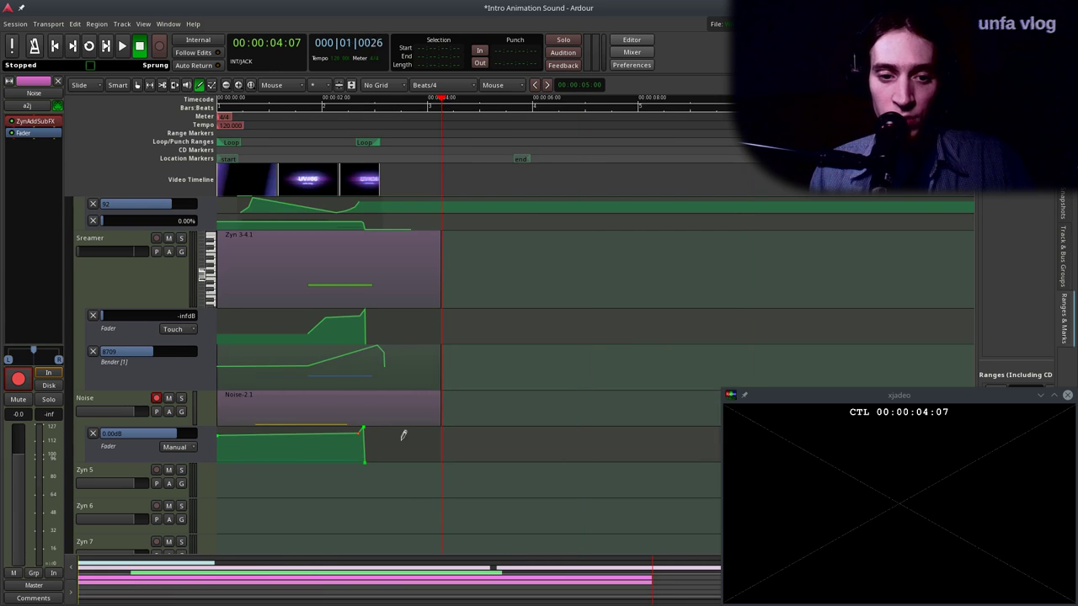
Play the session from the start to hear the Noise part against the animation.
key("Home")
key("space")
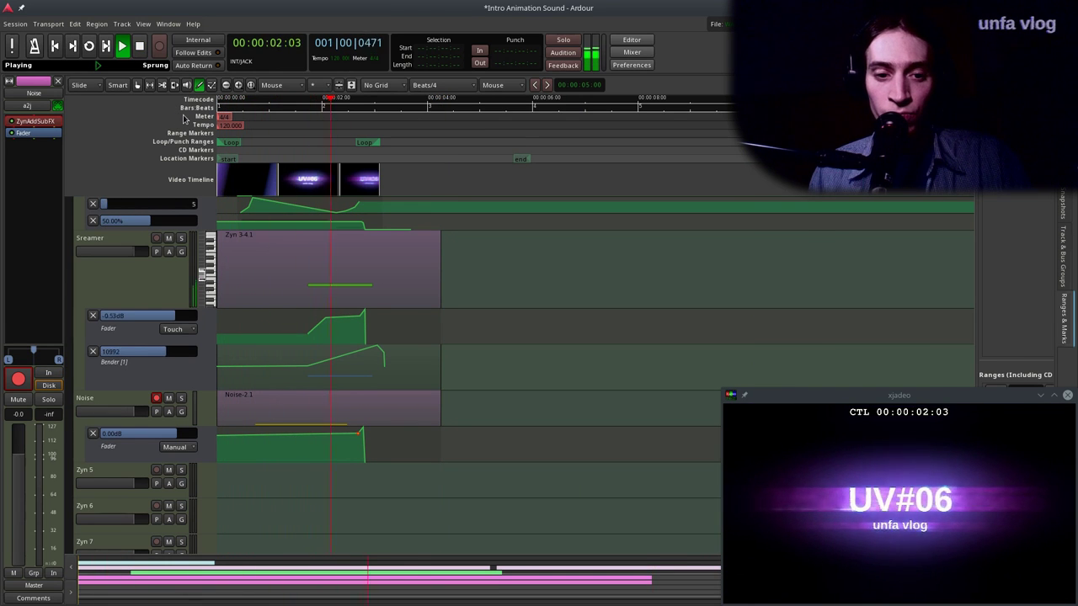
key("space")
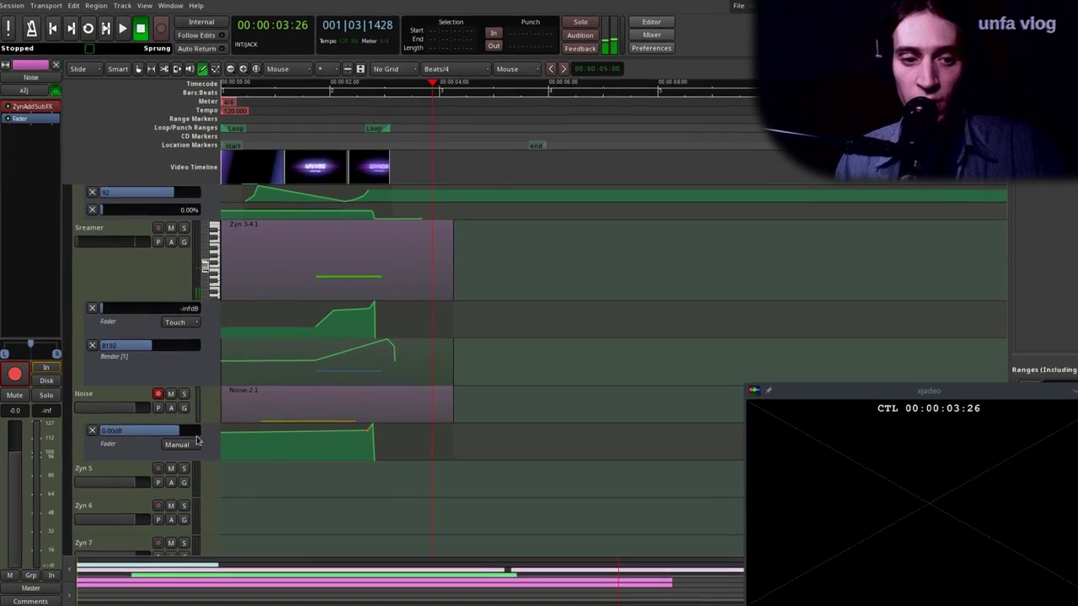
Set the Noise track's fader automation mode to Play and audition the session from the start.
left_click(178, 447)
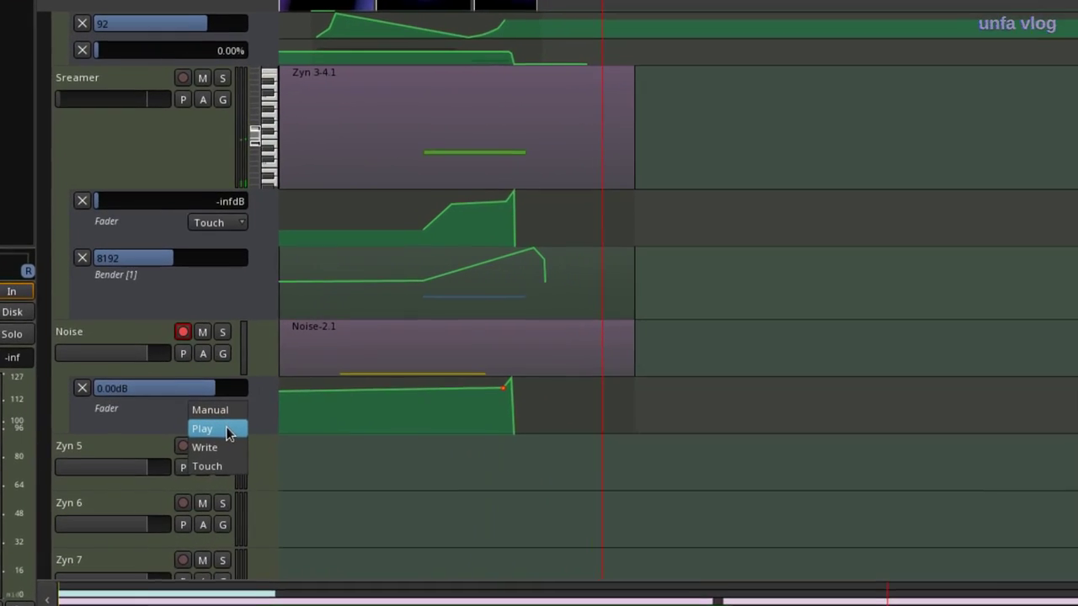
left_click(203, 428)
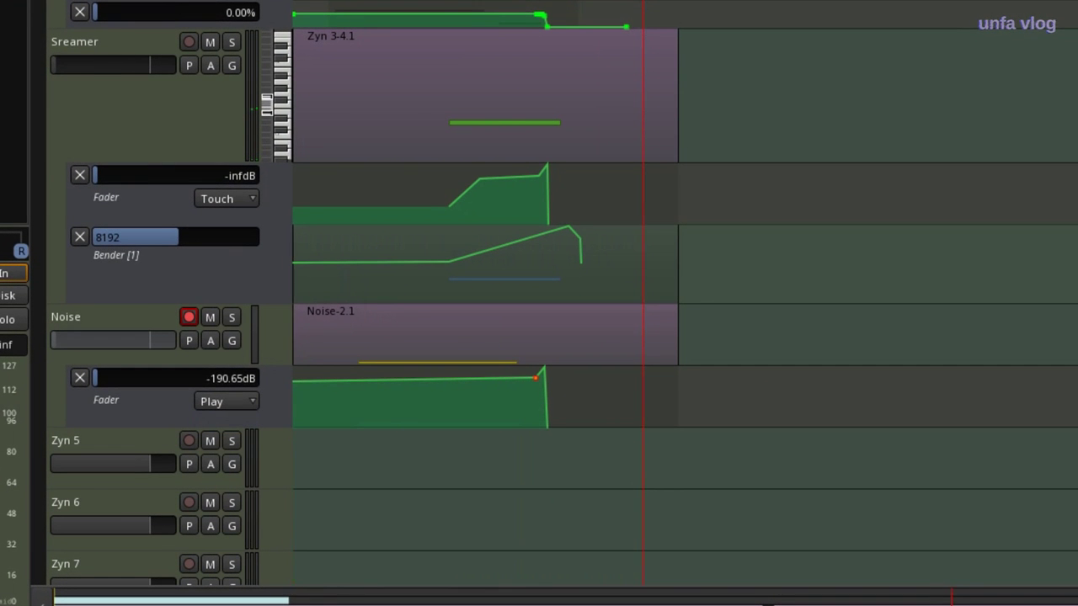
key("Home")
key("space")
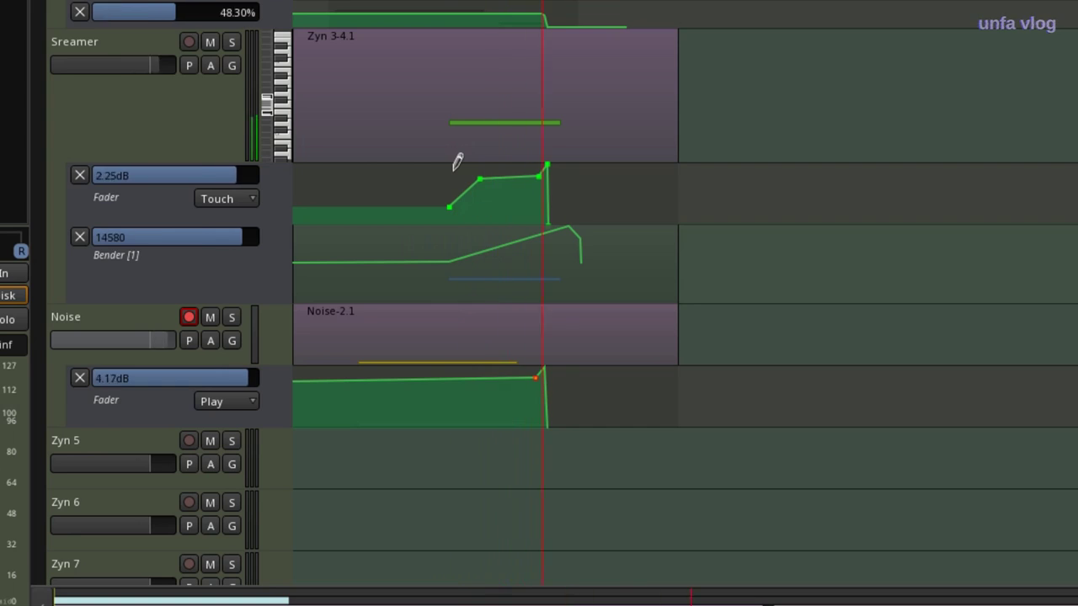
key("space")
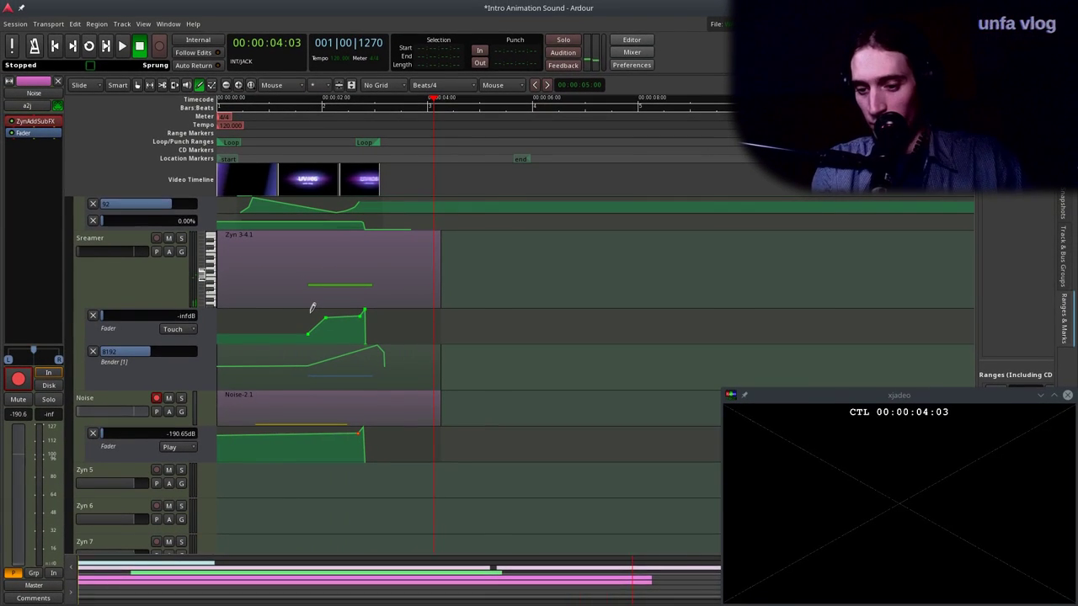
Replay the session from the start and examine the end of the Noise fader curve up close.
key("Home")
key("space")
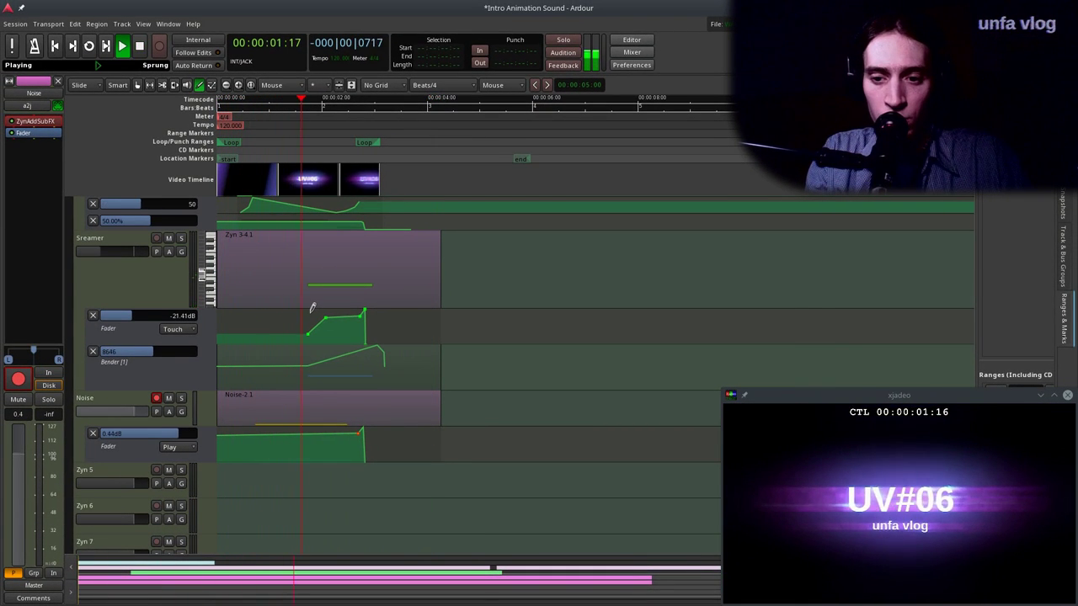
key("space")
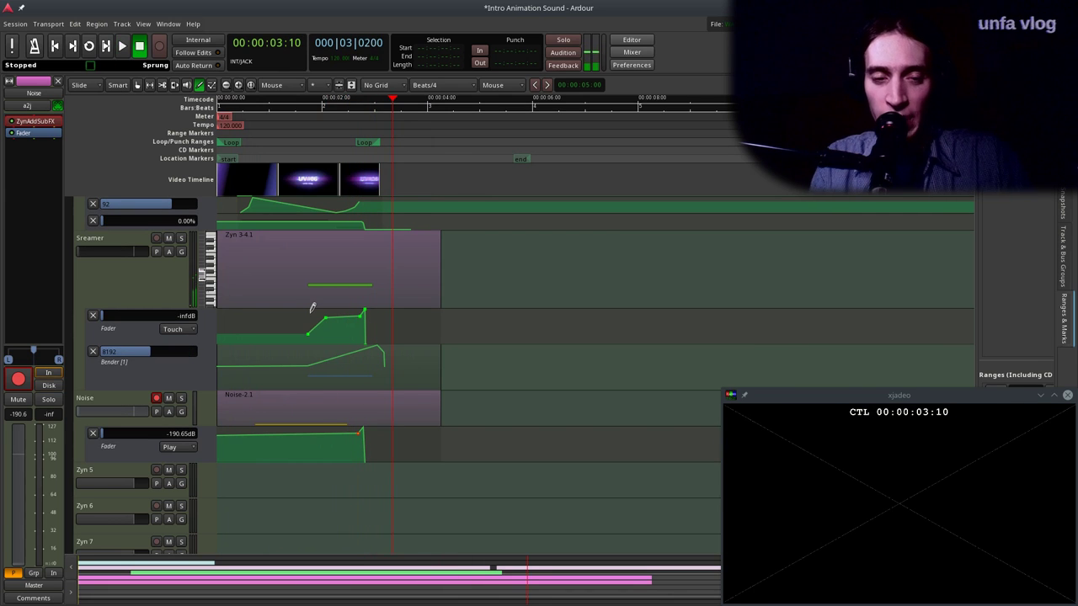
mouse_move(321, 290)
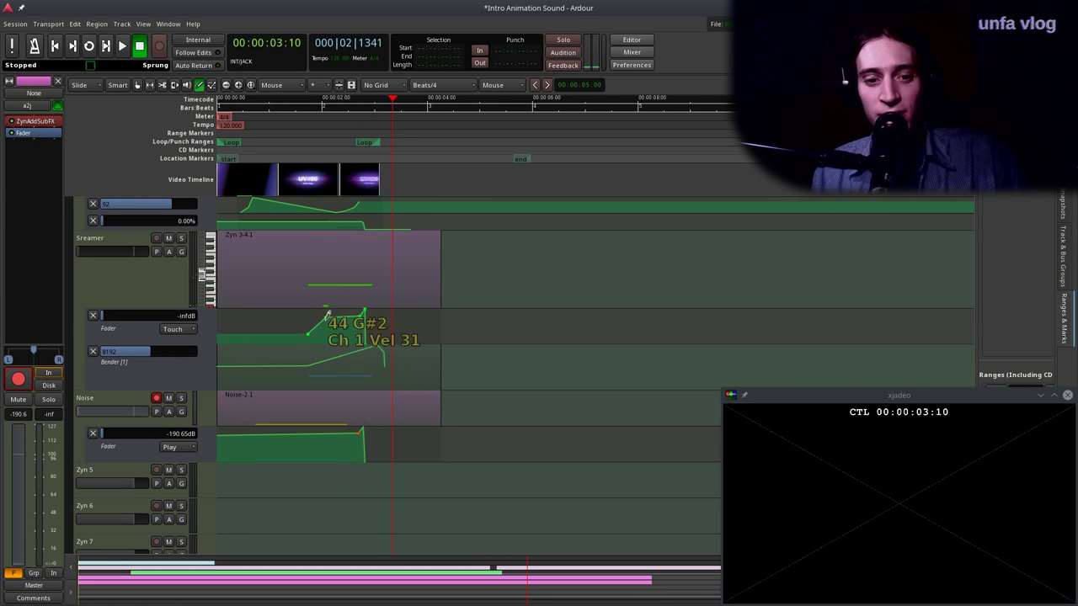
scroll(294, 448, "up", 1)
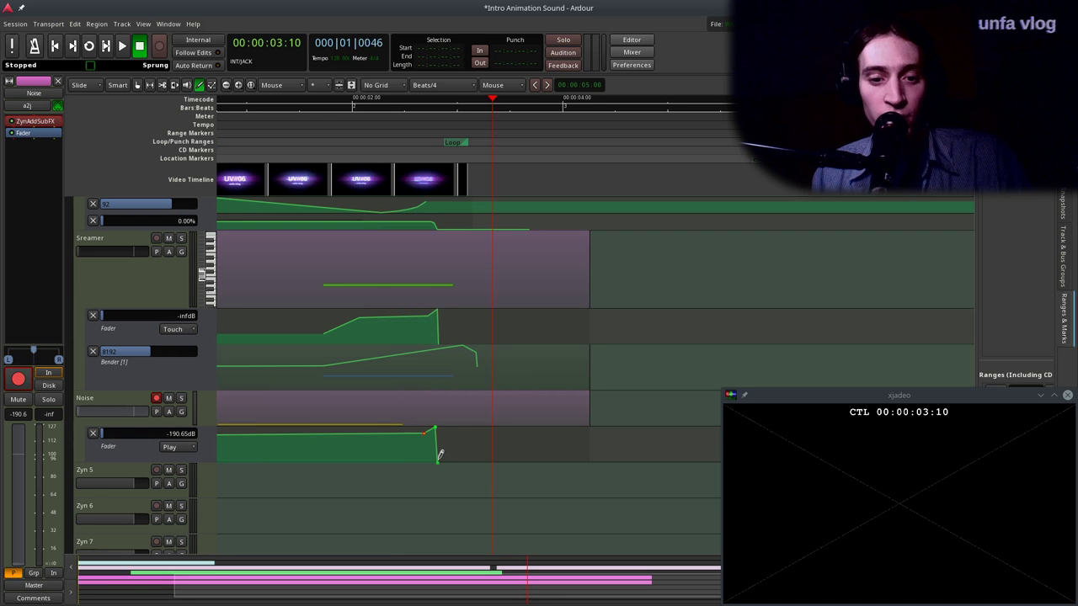
Raise the end point of the Noise fader curve to about -1.5 dB and audition the session from the start.
left_click_drag(448, 456, 441, 434)
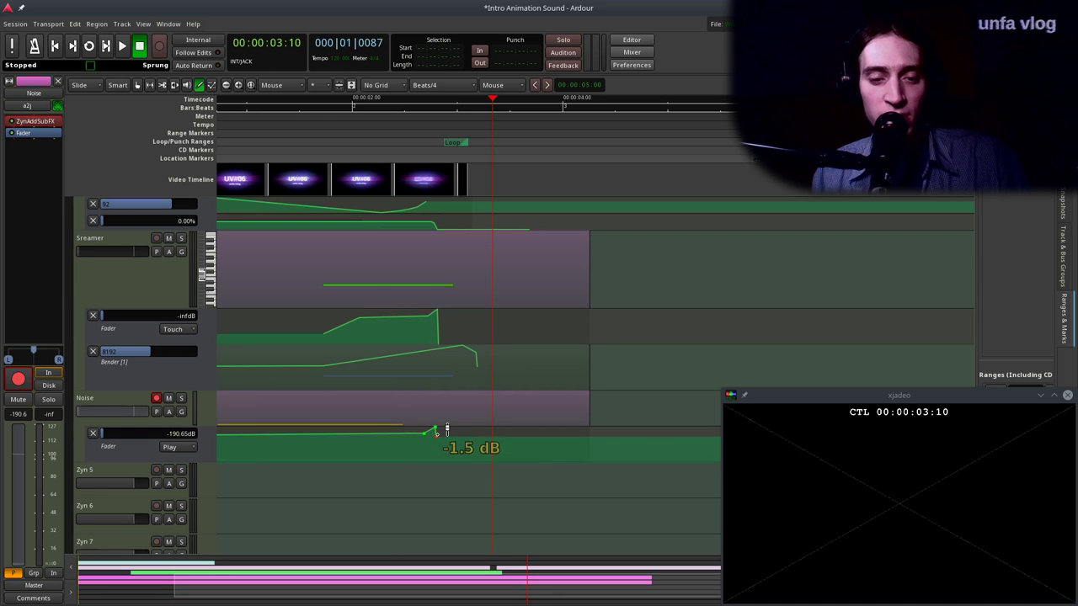
left_click_drag(405, 151, 411, 150)
key("Home")
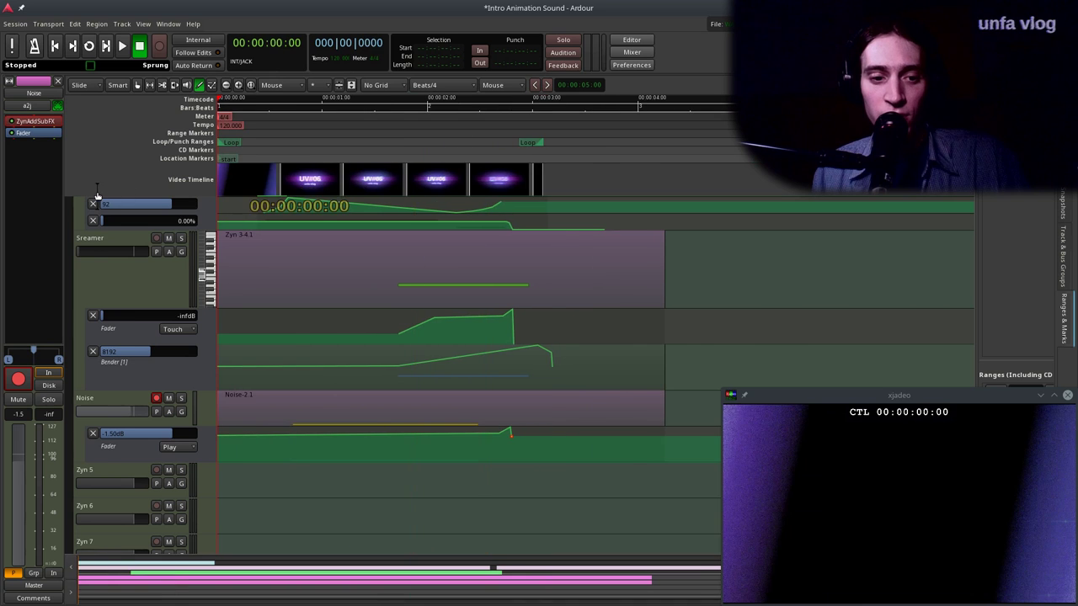
scroll(337, 396, "down", 1)
key("space")
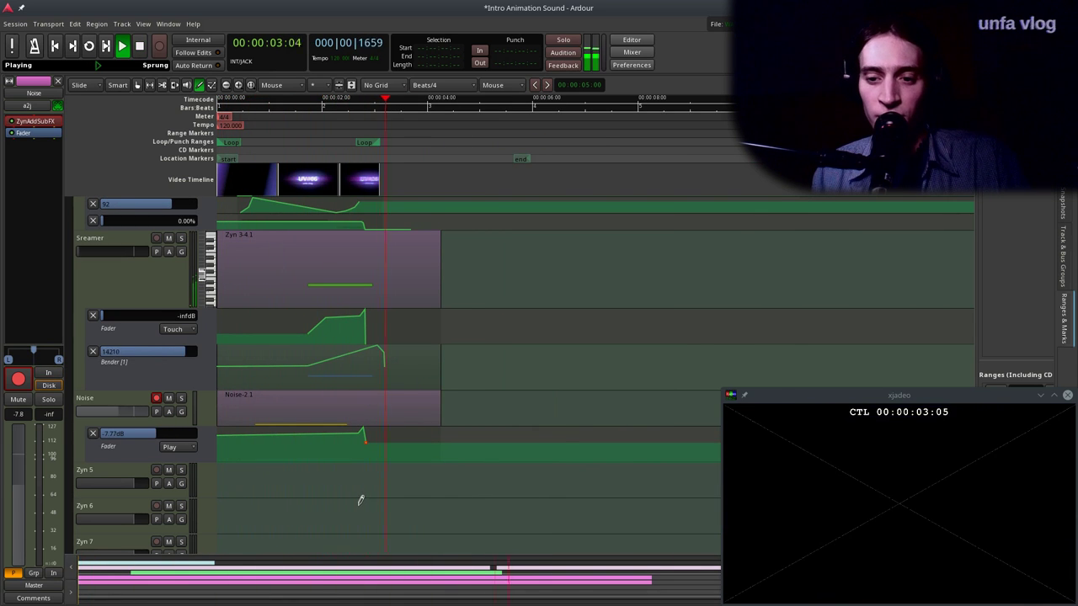
key("space")
Lower the end point of the Noise fader curve to about -19.8 dB and audition from the start.
left_click_drag(365, 439, 371, 451)
left_click_drag(329, 126, 217, 141)
key("space")
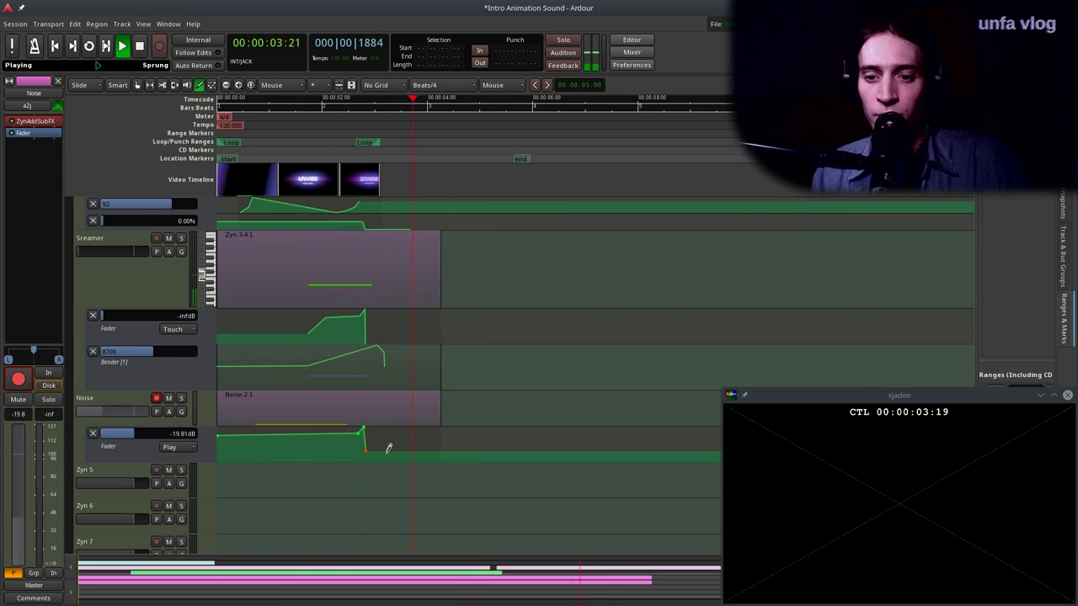
key("space")
Fade the Noise fader curve out to silence just before 6 s, set the post-peak point to about -11.9 dB, and audition it.
left_click_drag(471, 446, 530, 462)
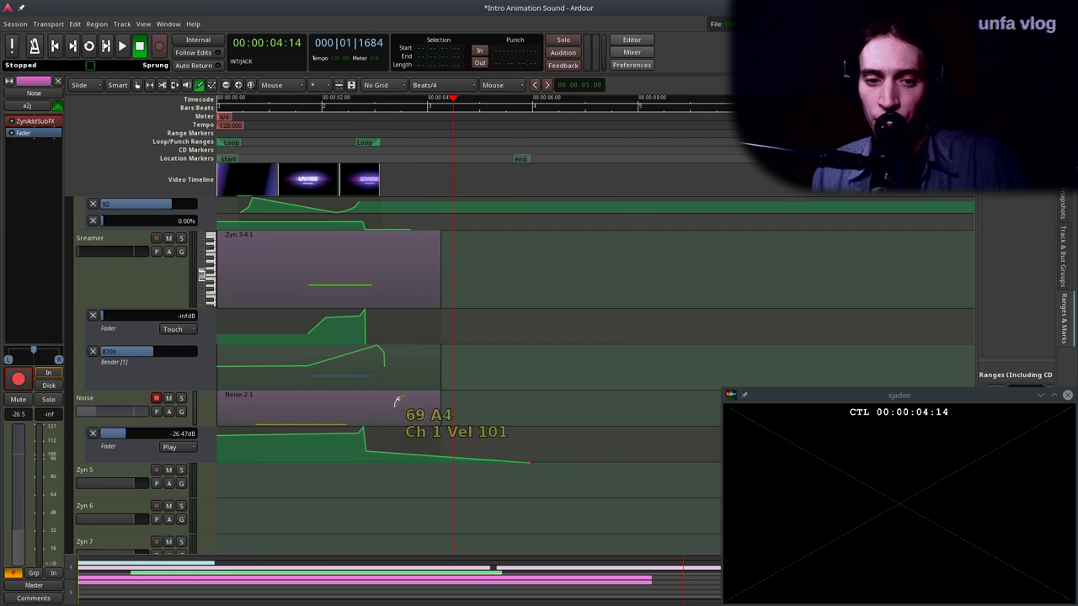
left_click_drag(377, 444, 377, 438)
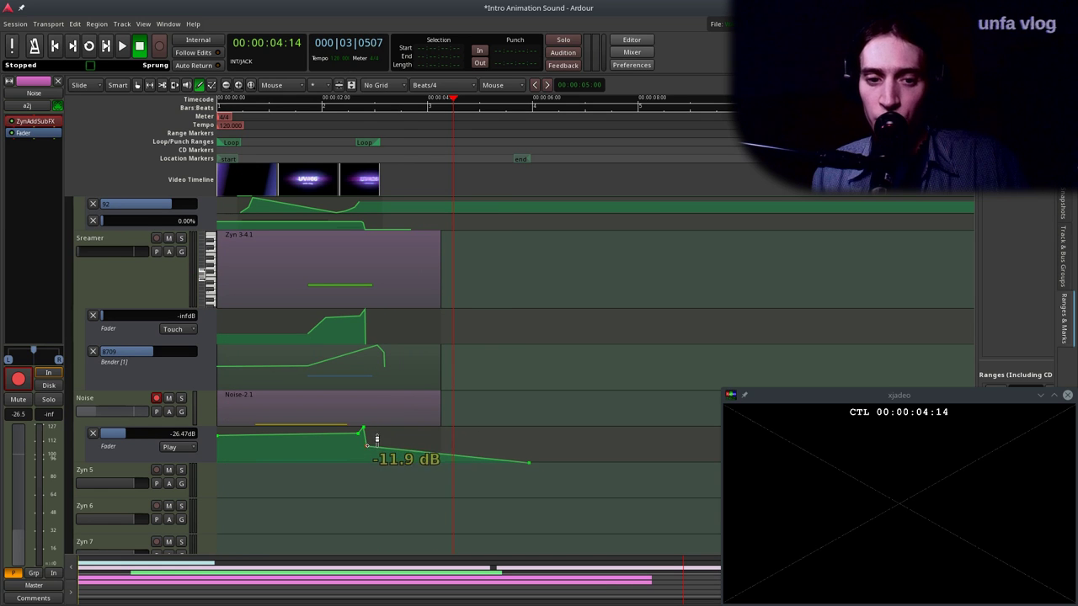
left_click_drag(414, 103, 126, 140)
key("space")
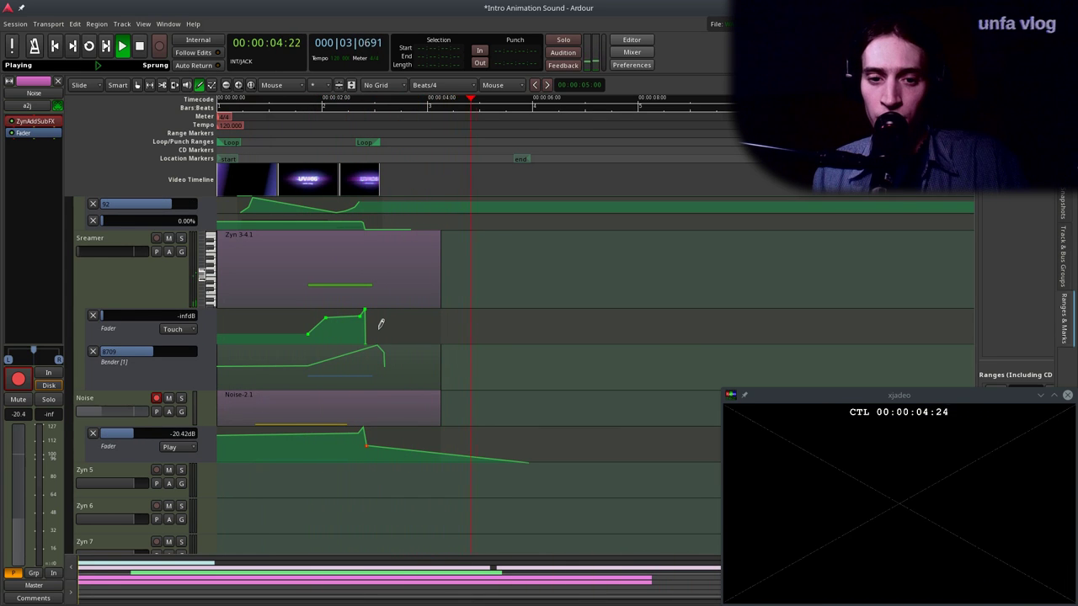
key("space")
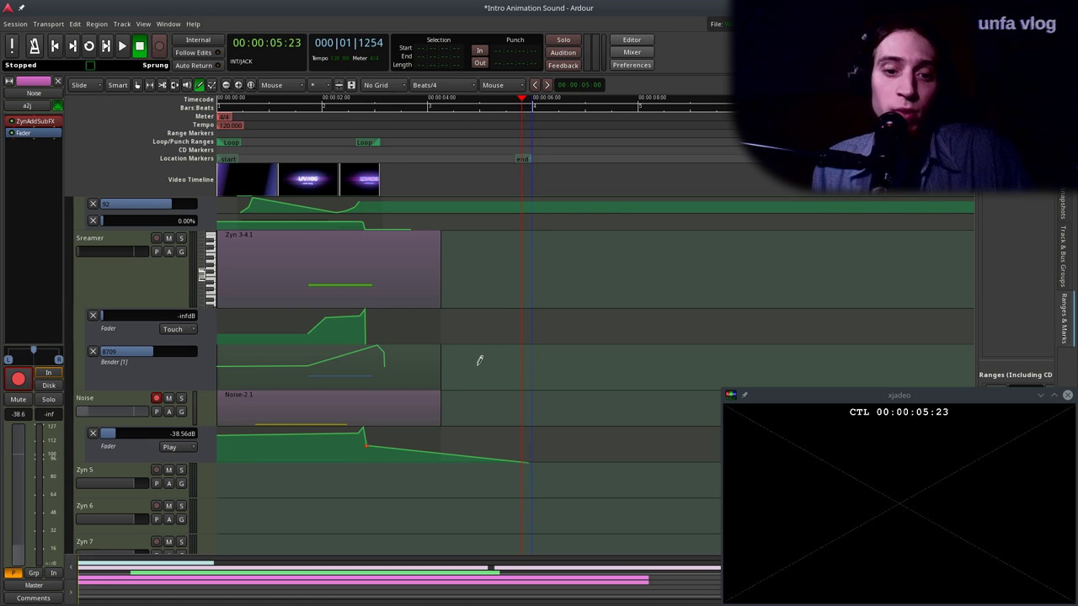
Play the whole session from the start to judge the Noise fade-out against the animation.
left_click_drag(395, 127, 170, 153)
key("space")
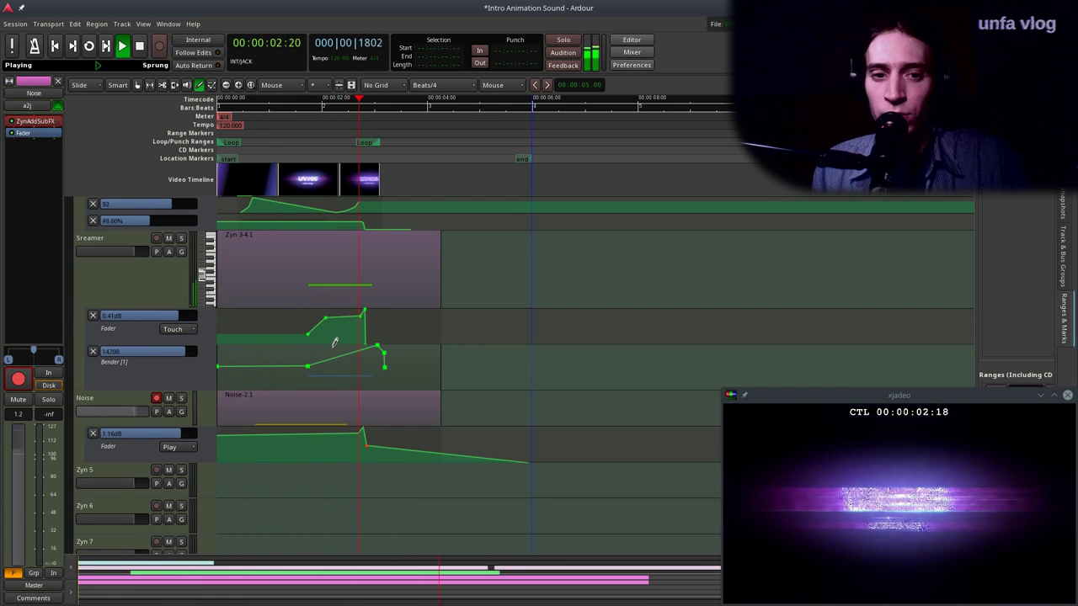
key("space")
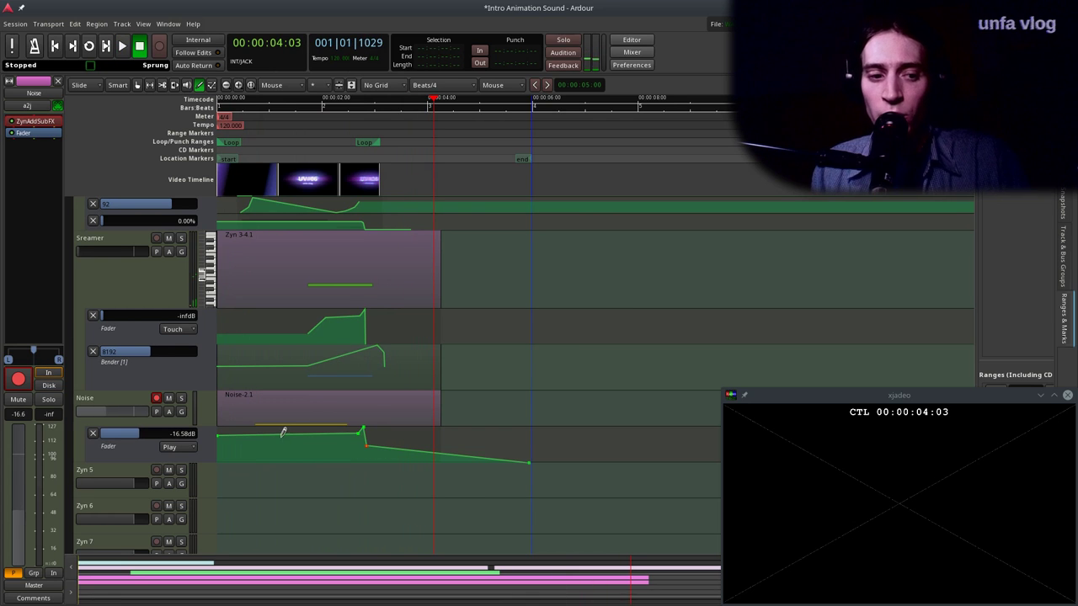
Rename the Zyn 5 track to "Broken Glass" and save the session.
left_click(109, 473)
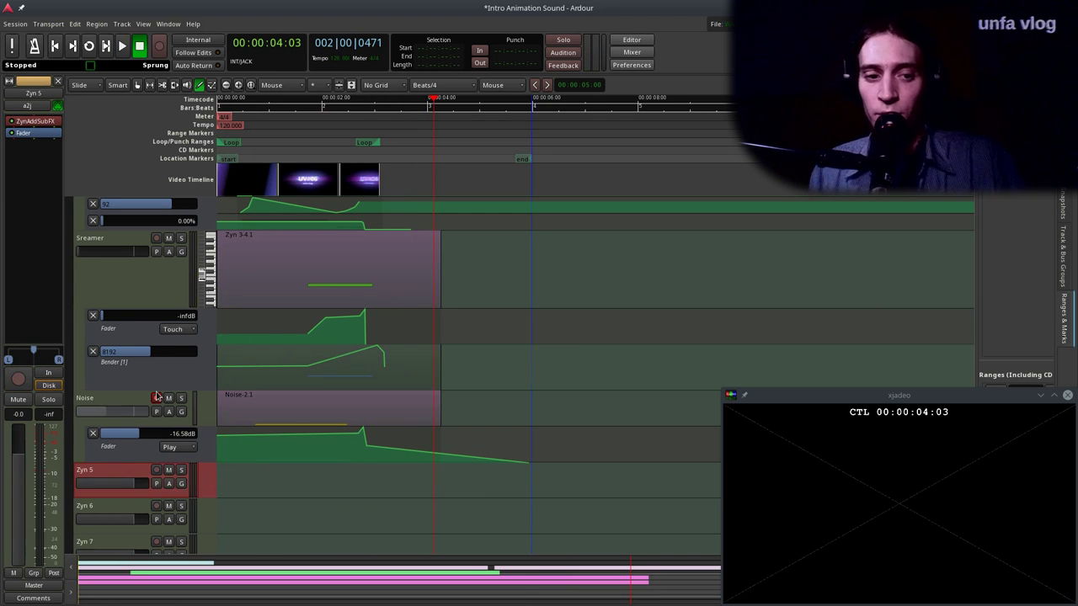
double_click(91, 472)
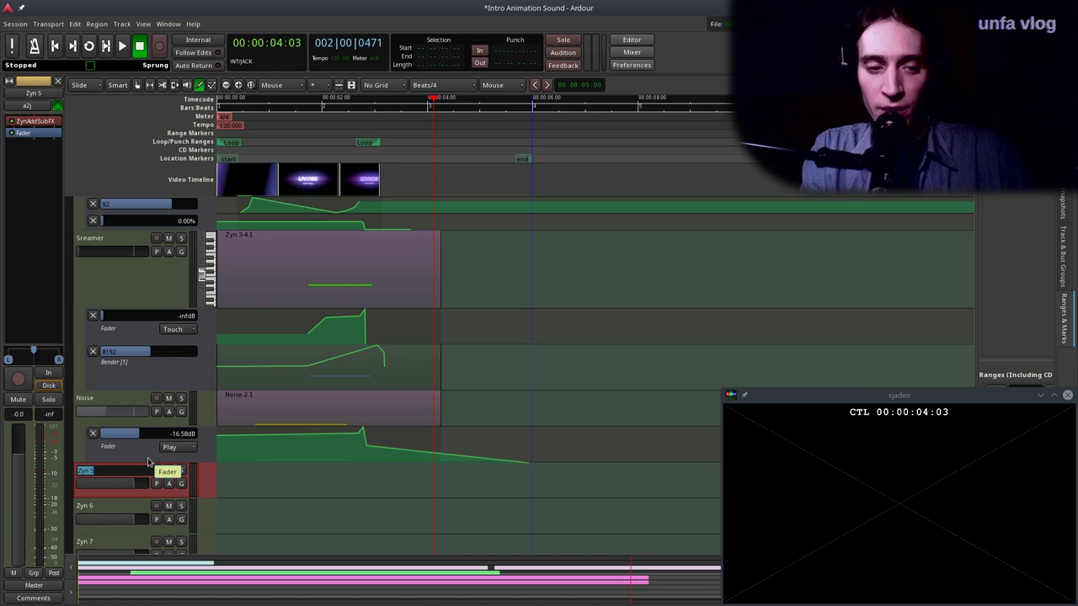
type("Broken Glass")
key("Return")
key("ctrl+s")
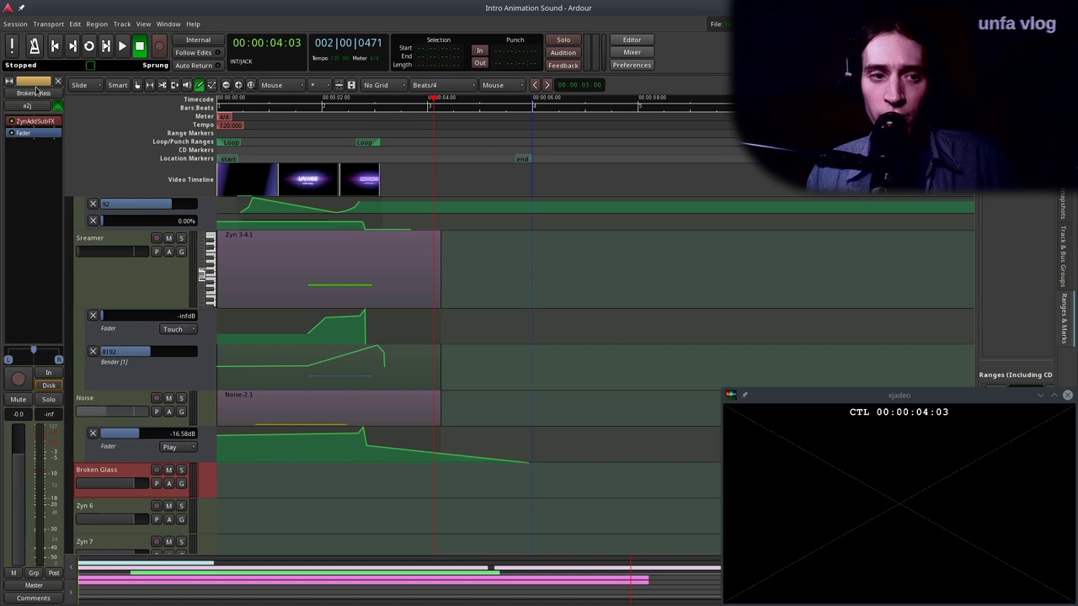
Increase the Broken Glass track's height and widen its visible note range around the Noise drop.
left_click_drag(112, 496, 133, 558)
scroll(210, 455, "down", 1)
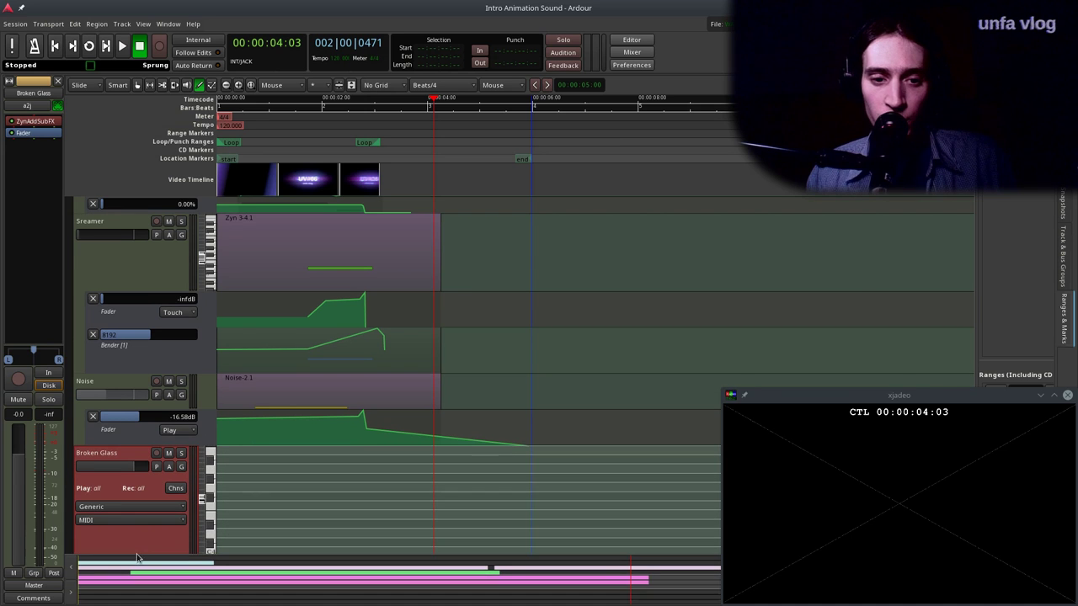
scroll(299, 504, "up", 2)
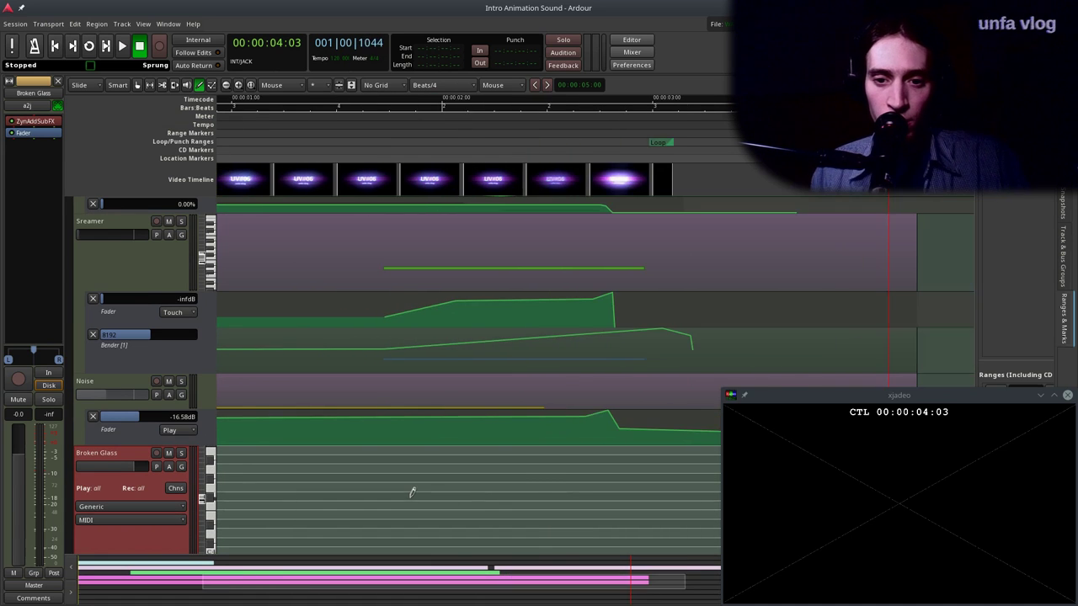
scroll(635, 505, "up", 1)
scroll(641, 496, "down", 2)
scroll(630, 489, "up", 2)
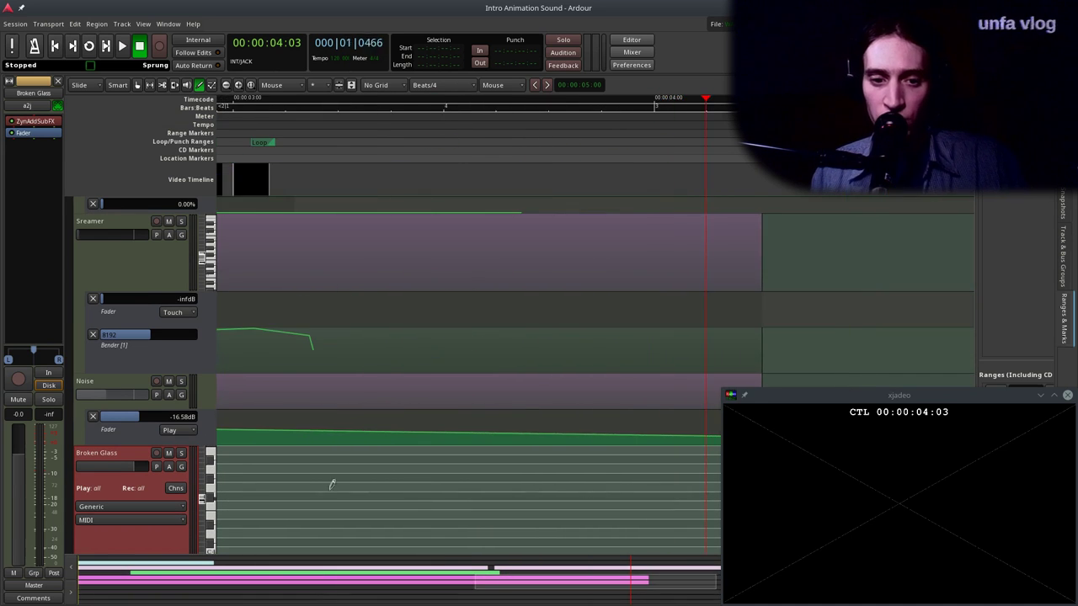
scroll(319, 486, "down", 2)
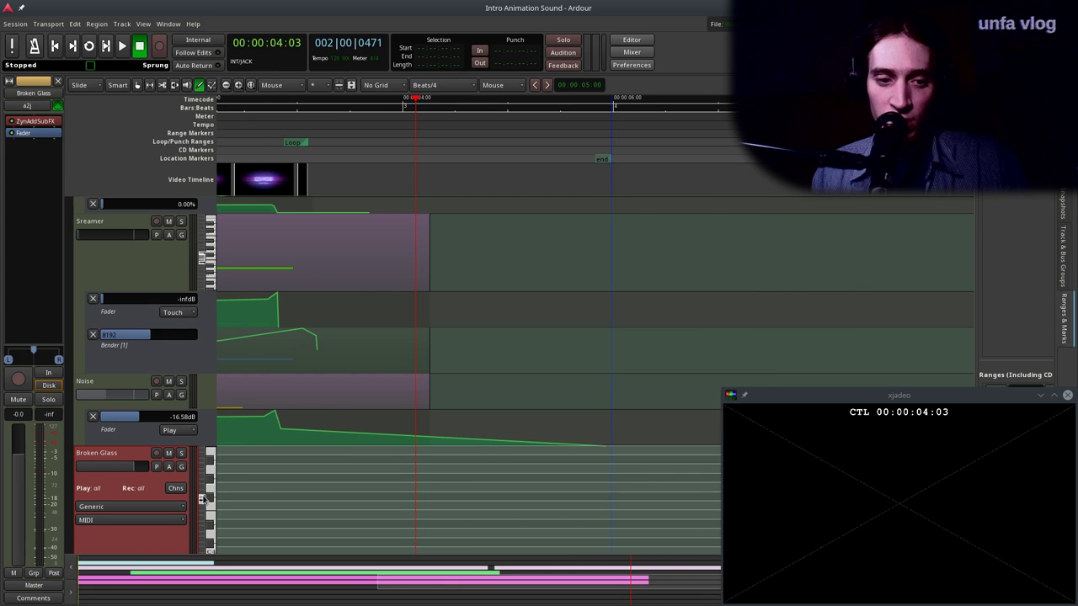
scroll(203, 498, "down", 2)
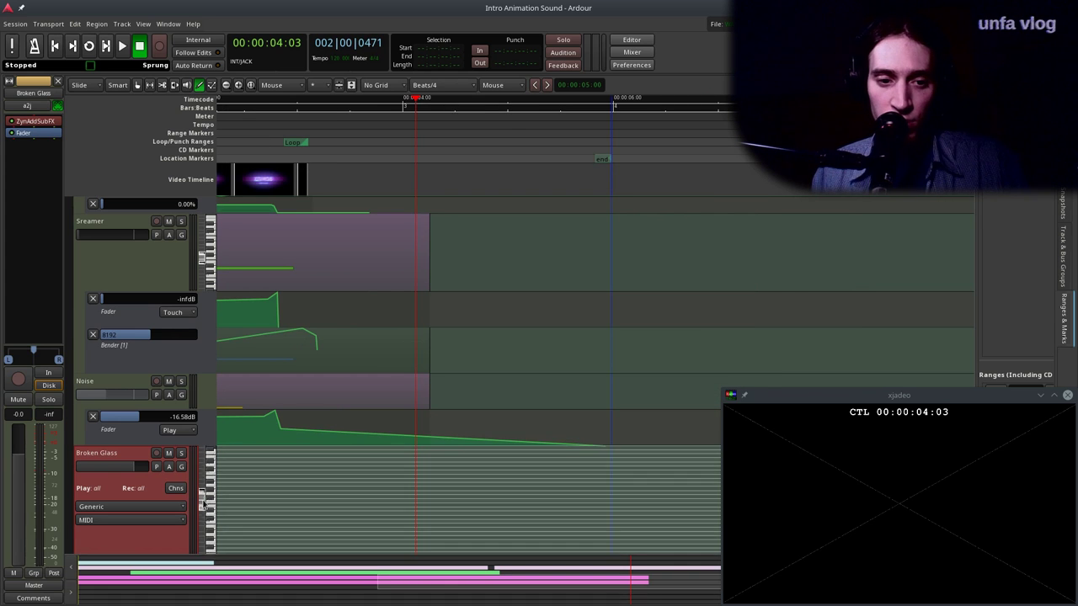
scroll(378, 490, "left", 3)
scroll(378, 490, "down", 1)
scroll(466, 480, "up", 2)
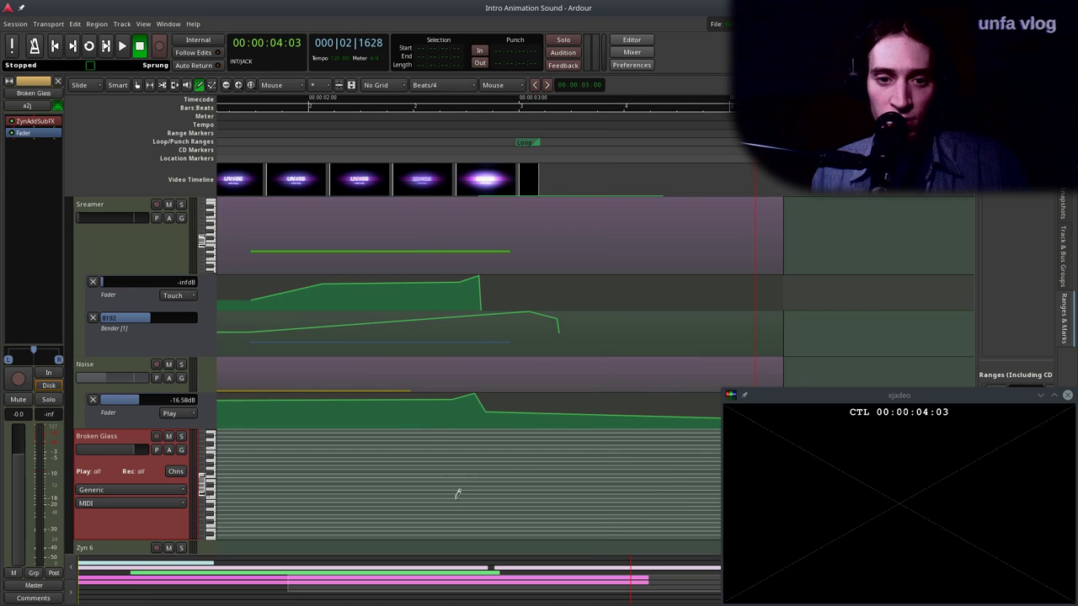
Create a MIDI region on the Broken Glass track at the Noise peak and draw a rising cascade of short notes from around F#3.
left_click(474, 499)
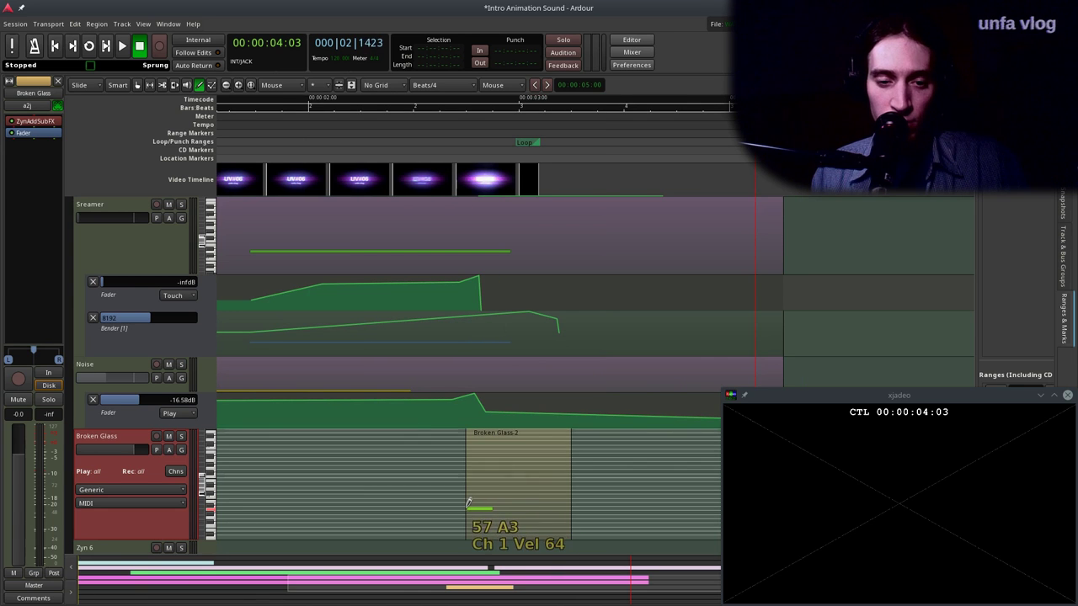
left_click_drag(469, 502, 482, 517)
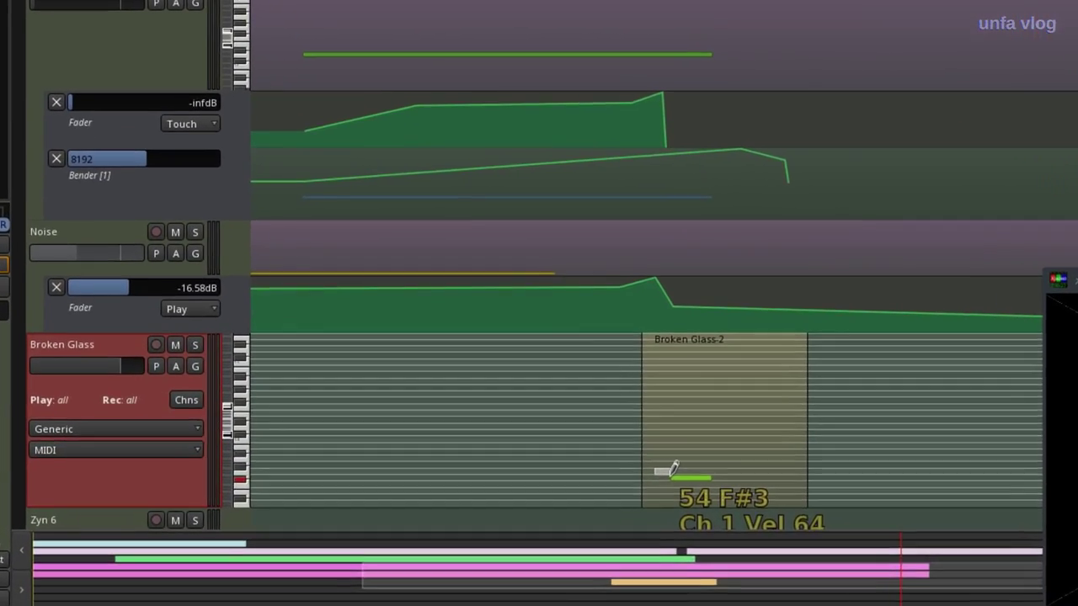
left_click_drag(670, 474, 689, 440)
left_click_drag(671, 427, 683, 427)
mouse_move(748, 400)
left_mouse_down()
mouse_move(749, 358)
mouse_move(768, 340)
mouse_move(751, 330)
mouse_move(773, 310)
mouse_move(813, 326)
mouse_move(796, 311)
mouse_move(808, 379)
mouse_move(793, 356)
mouse_move(741, 445)
mouse_move(753, 413)
mouse_move(765, 424)
mouse_move(767, 375)
mouse_move(788, 370)
mouse_move(813, 313)
mouse_move(816, 324)
left_mouse_up()
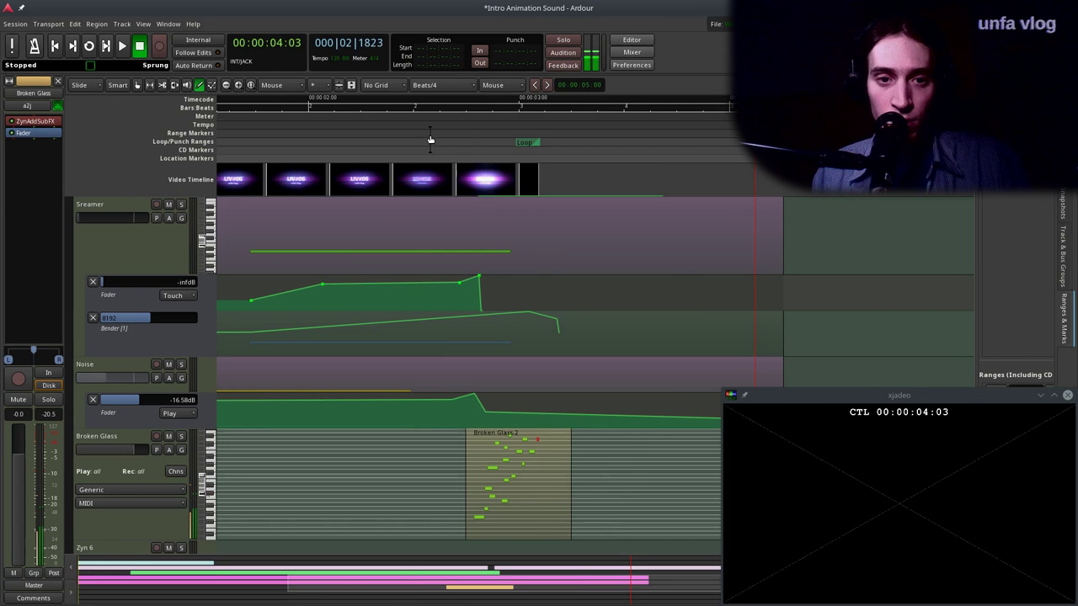
Play the session from shortly before the Broken Glass region to hear the new notes in context.
left_click(422, 141)
key("space")
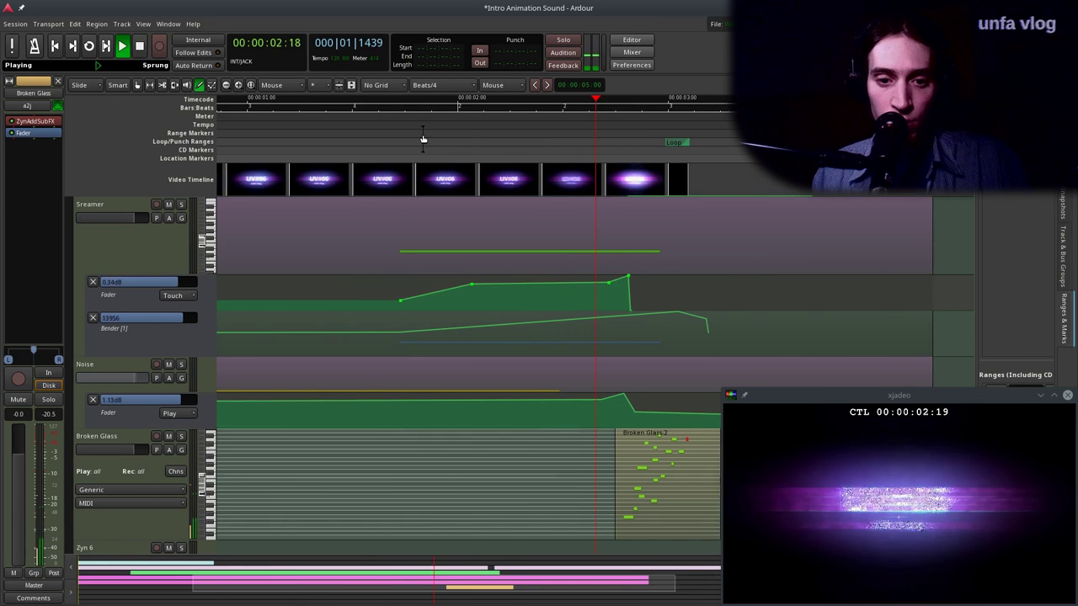
key("space")
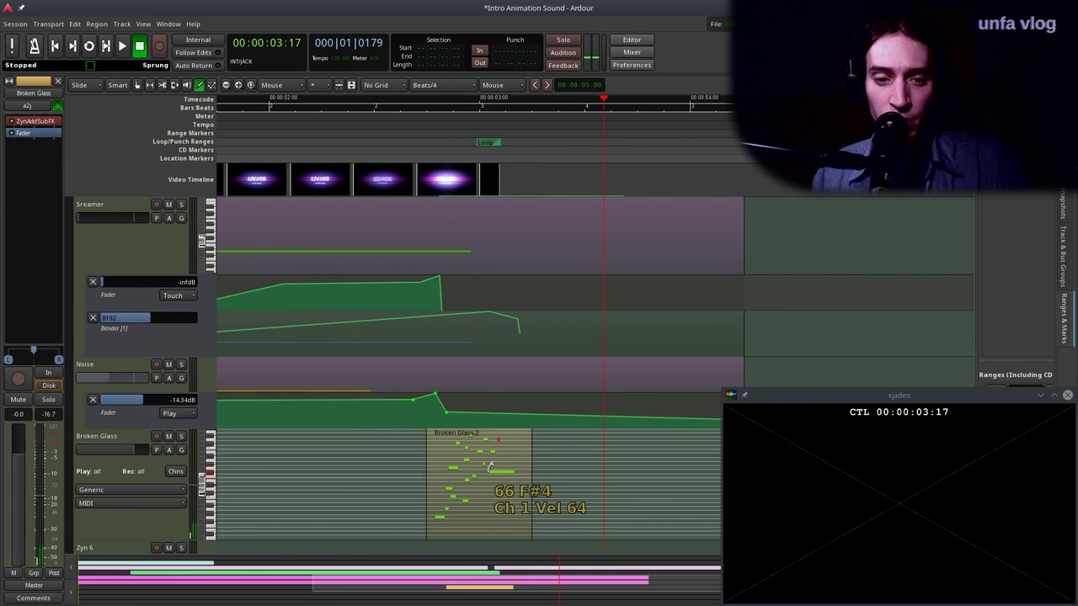
Move the later high notes of the Broken Glass region earlier and extend the track's visible note range upward.
key("g")
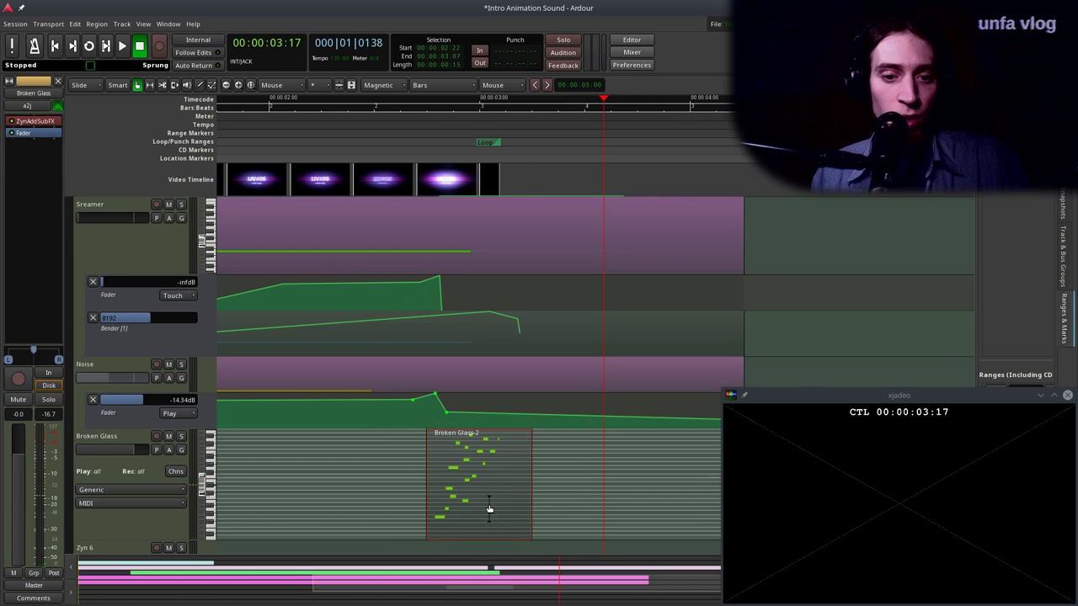
scroll(468, 486, "up", 1, "ctrl")
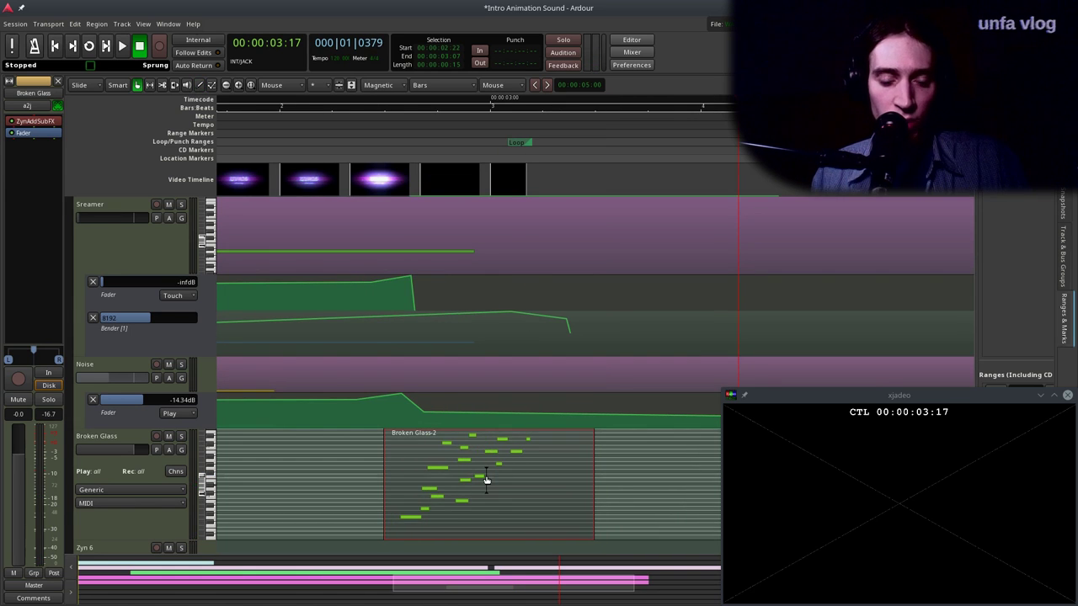
key("e")
left_click_drag(539, 495, 465, 438)
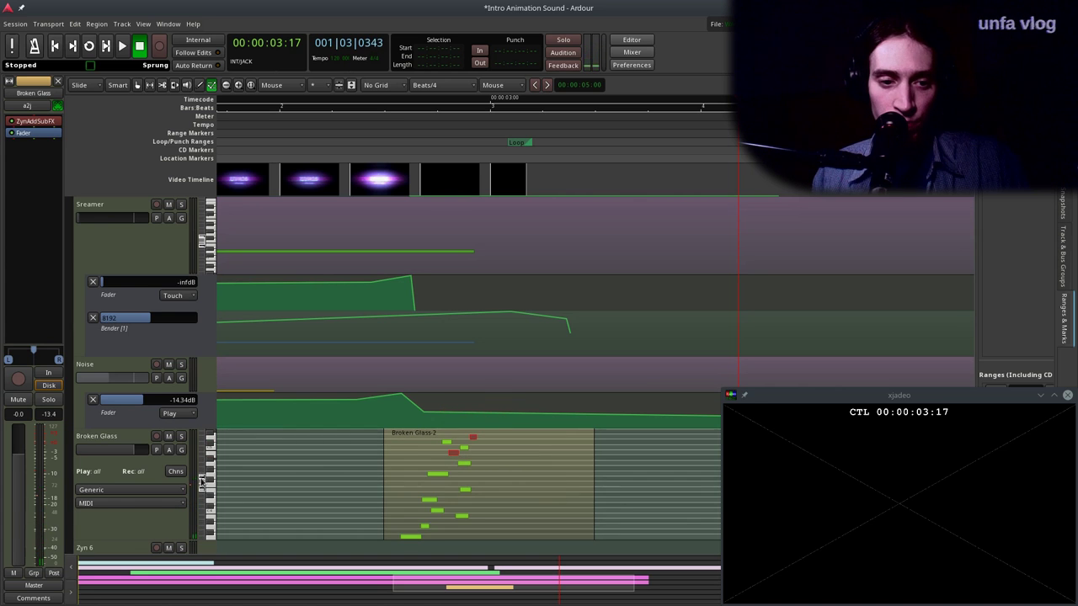
left_click_drag(201, 477, 202, 457)
scroll(207, 488, "up", 4)
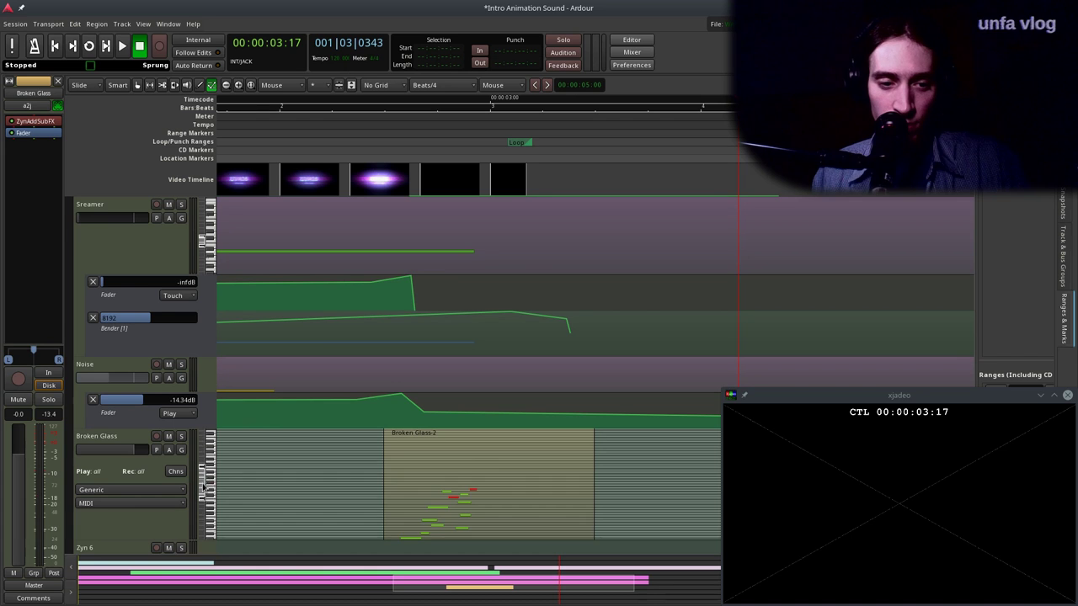
scroll(204, 488, "up", 3)
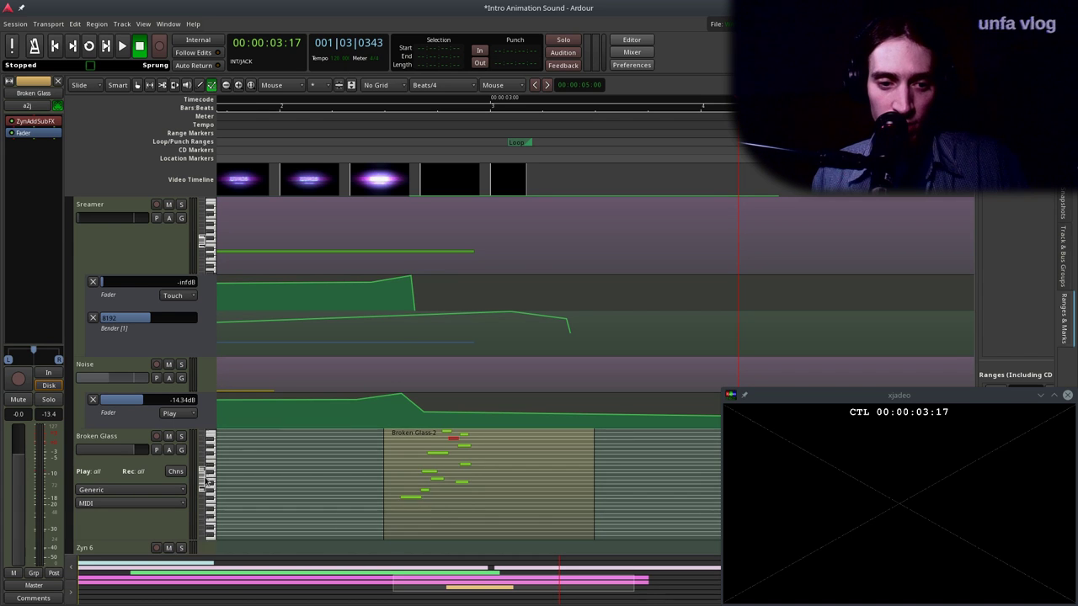
Shift the remaining groups of Broken Glass notes earlier to tighten them into a dense cluster near the region's start.
left_click_drag(487, 511, 463, 484)
left_click_drag(466, 489, 444, 463)
scroll(474, 459, "down", 5)
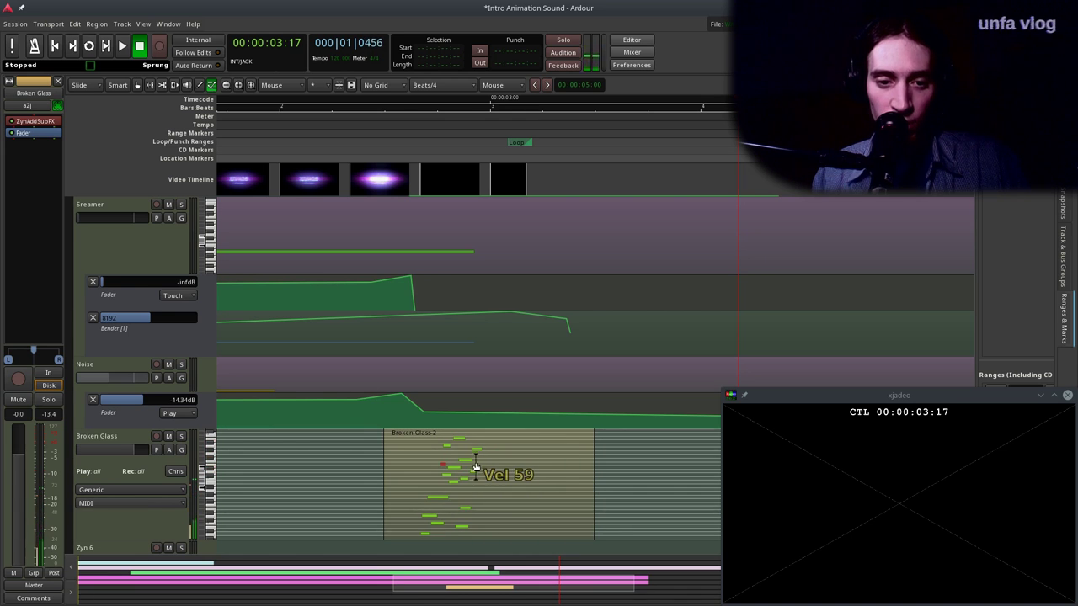
left_click_drag(506, 440, 388, 551)
left_click_drag(438, 500, 414, 497)
scroll(413, 488, "down", 3)
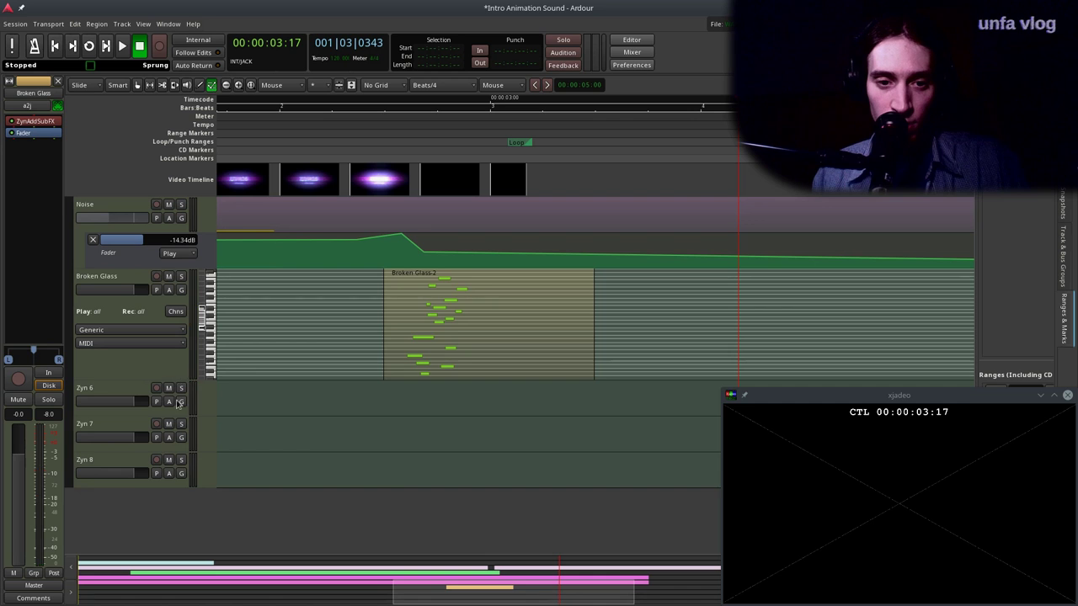
Enlarge the Broken Glass track further and draw extra low notes at the start of its region.
left_click_drag(177, 379, 178, 475)
scroll(205, 383, "down", 2)
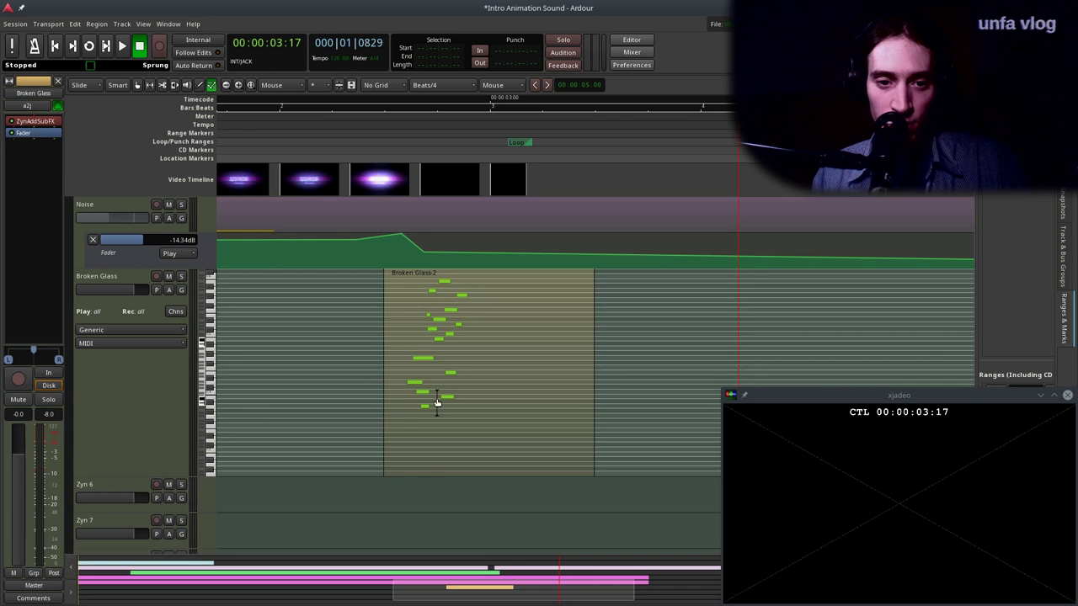
key("d")
left_click_drag(408, 401, 397, 440)
Place the playhead shortly before the Broken Glass region, at about 2 s 16 frames, and play the tightened note cluster.
key("g")
left_click_drag(481, 365, 452, 365)
left_click(302, 144)
left_click_drag(371, 390, 399, 394)
left_click(649, 353)
scroll(474, 370, "down", 1)
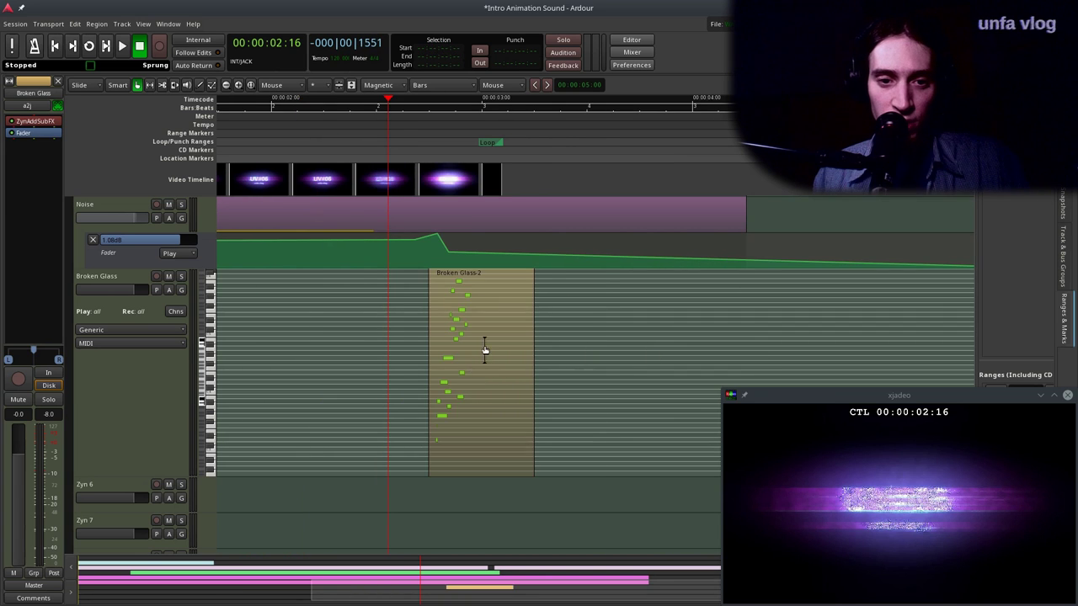
left_click(485, 352)
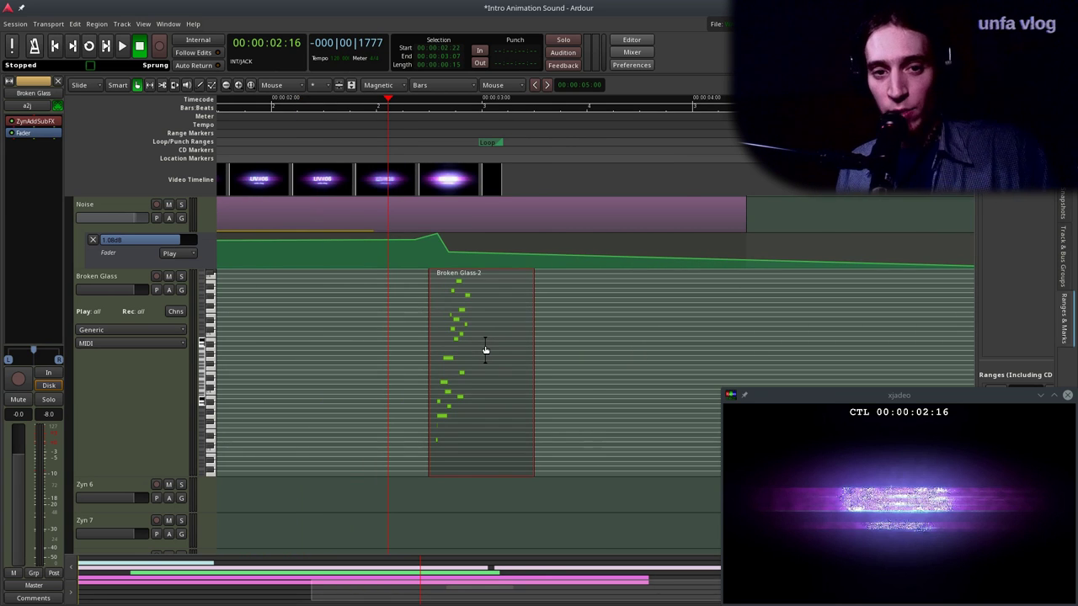
key("space")
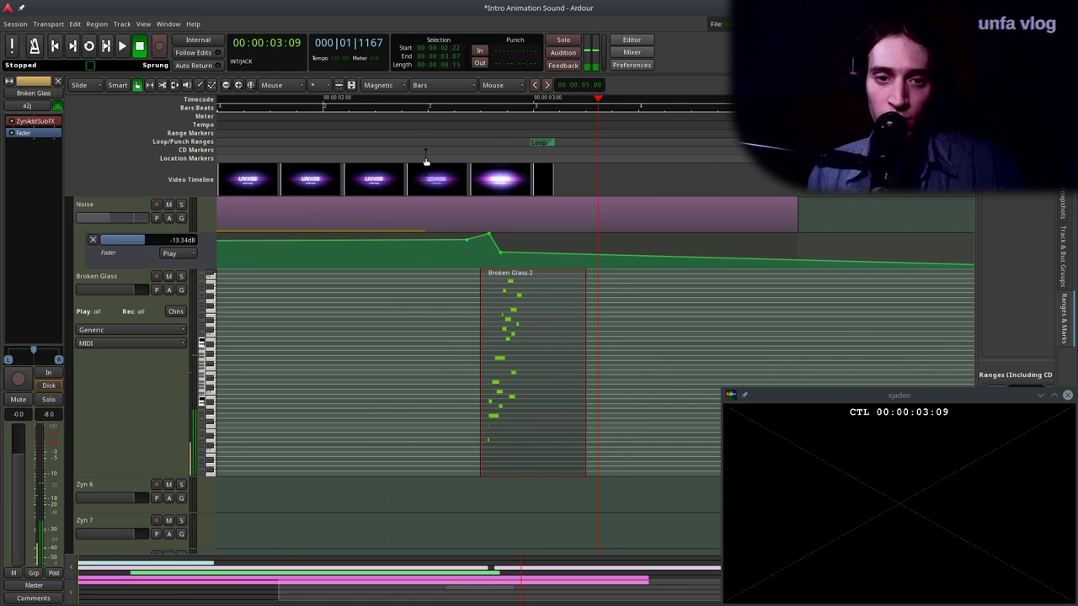
Open the Broken Glass track's ZynAddSubFX instrument and bring up the ADsynth voice parameters for voice 1.
key("space")
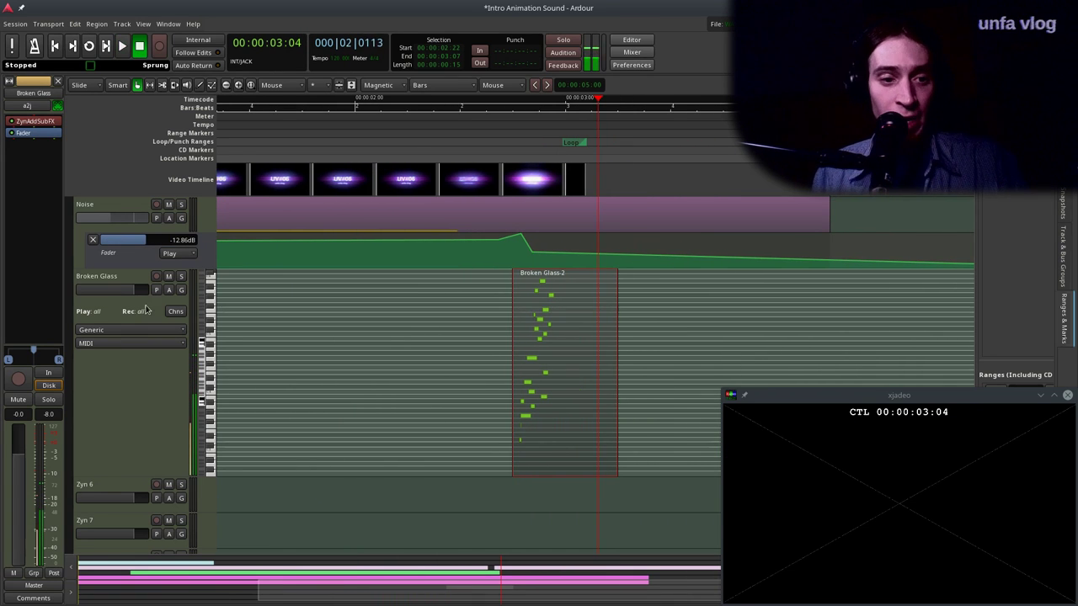
left_click(101, 409)
double_click(33, 121)
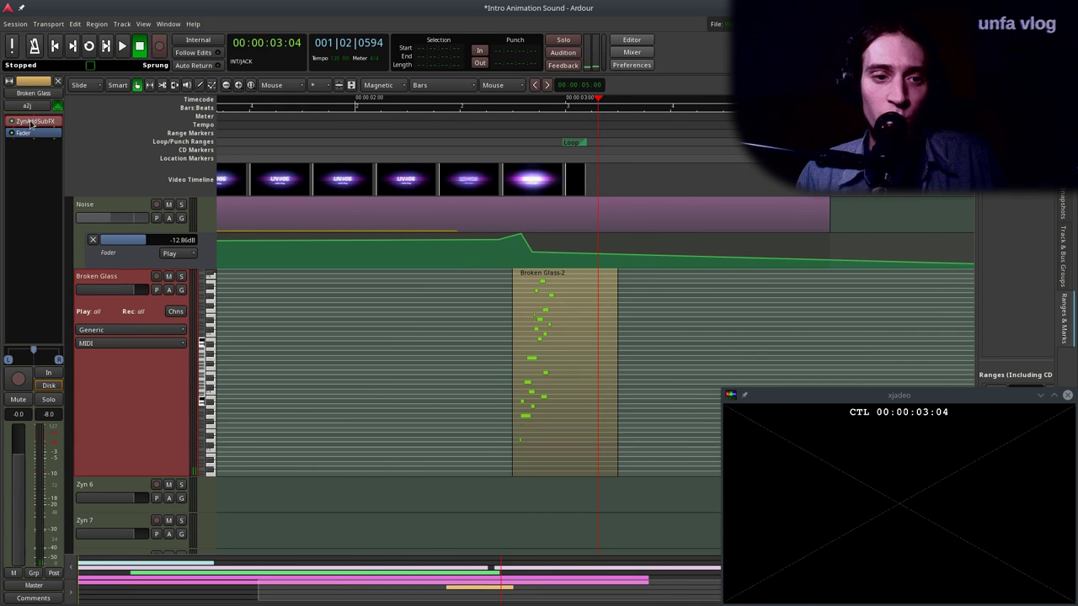
left_click_drag(168, 11, 476, 99)
left_click(352, 337)
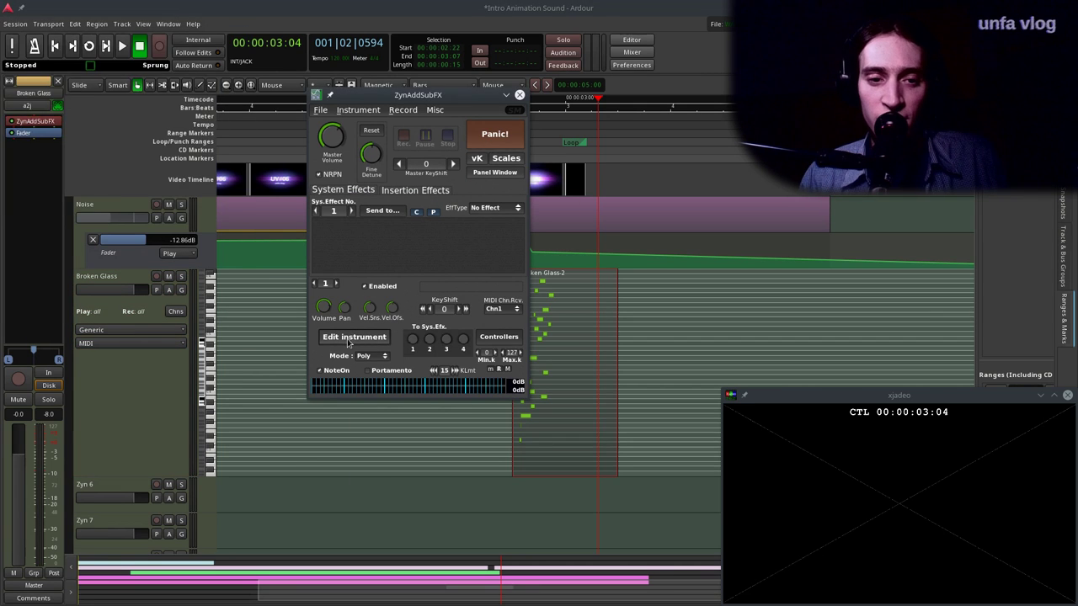
left_click(25, 185)
left_click_drag(141, 356, 430, 174)
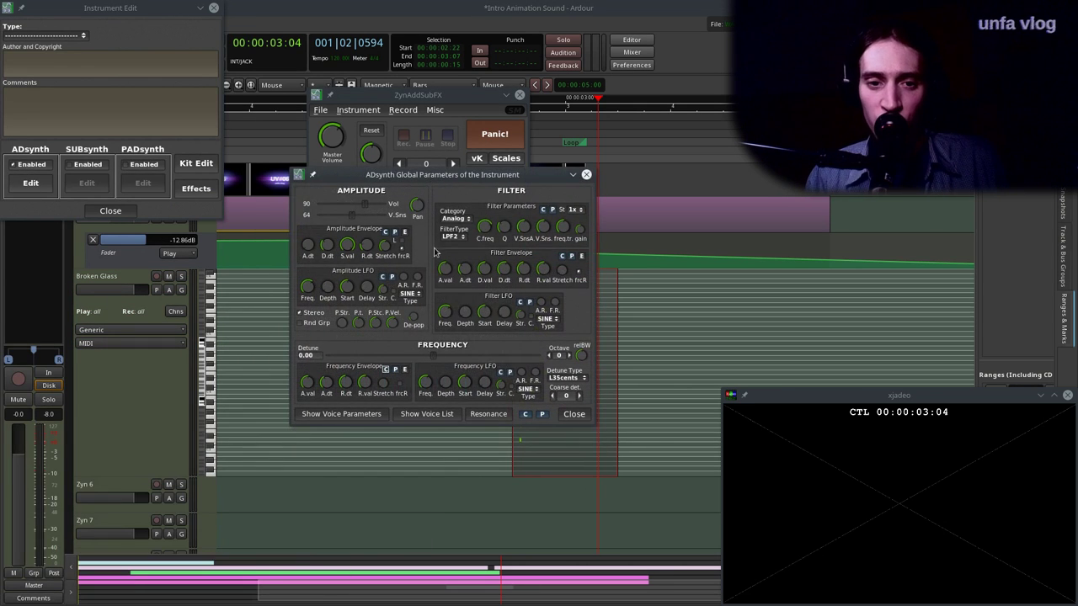
left_click(345, 414)
left_click_drag(200, 251, 394, 109)
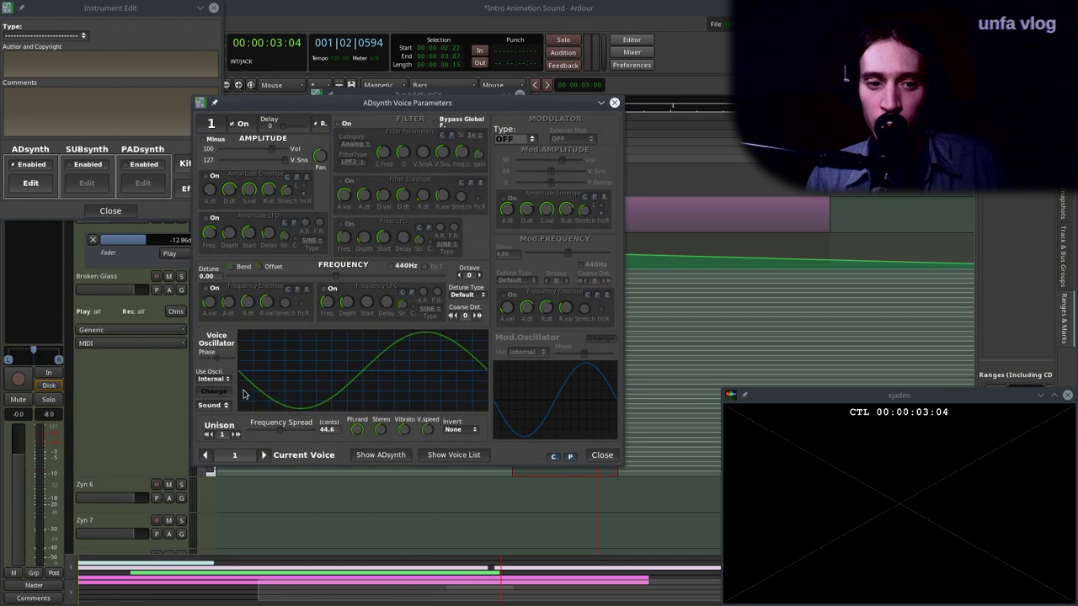
Set voice 1's oscillator base function to Power with its parameter at -64 and close the oscillator editor.
left_click(216, 392)
left_click(234, 438)
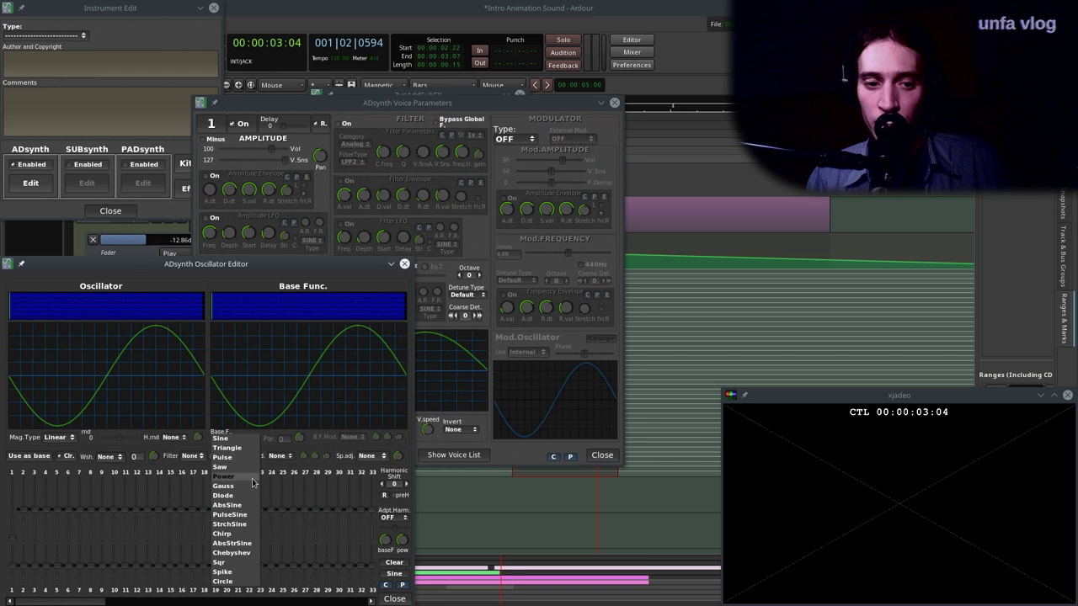
left_click(223, 476)
left_click_drag(299, 438, 295, 531)
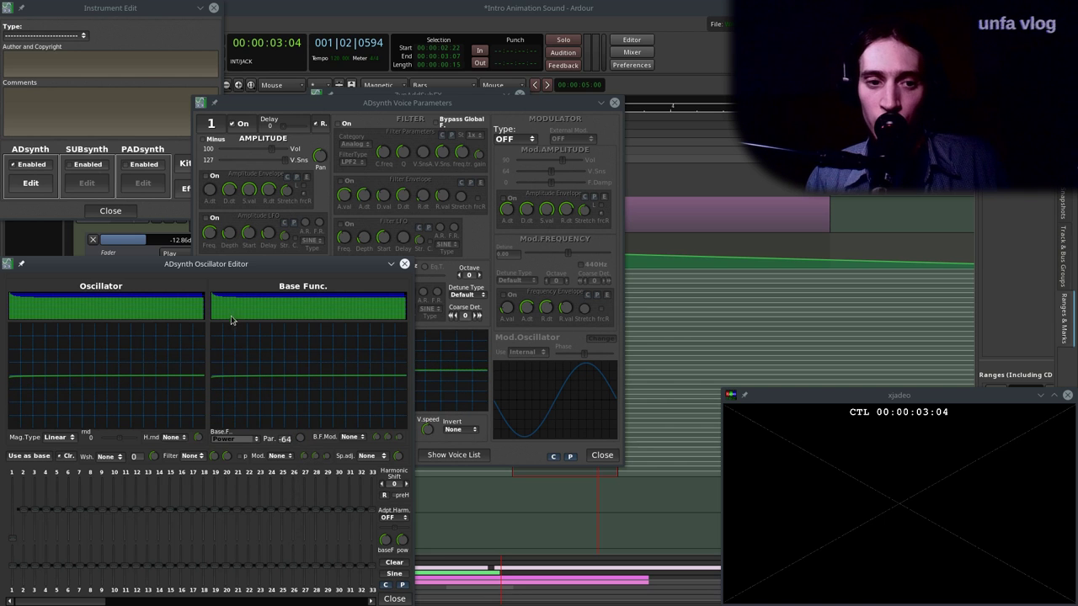
left_click_drag(324, 267, 366, 202)
left_click(436, 534)
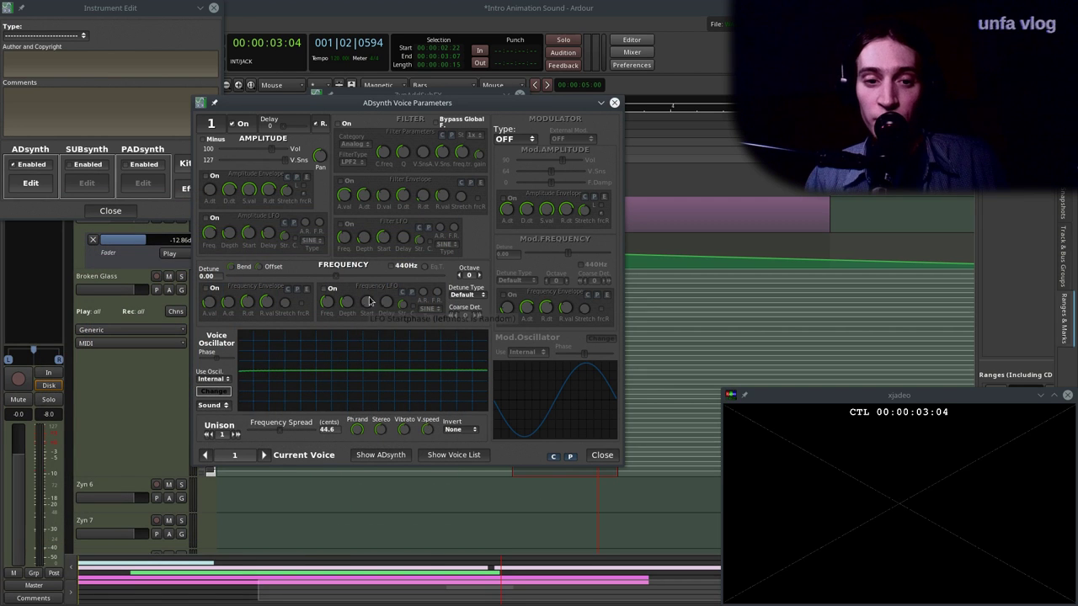
Set voice 1's octave to -2 and enable its amplitude envelope.
left_click(459, 277)
left_click(459, 276)
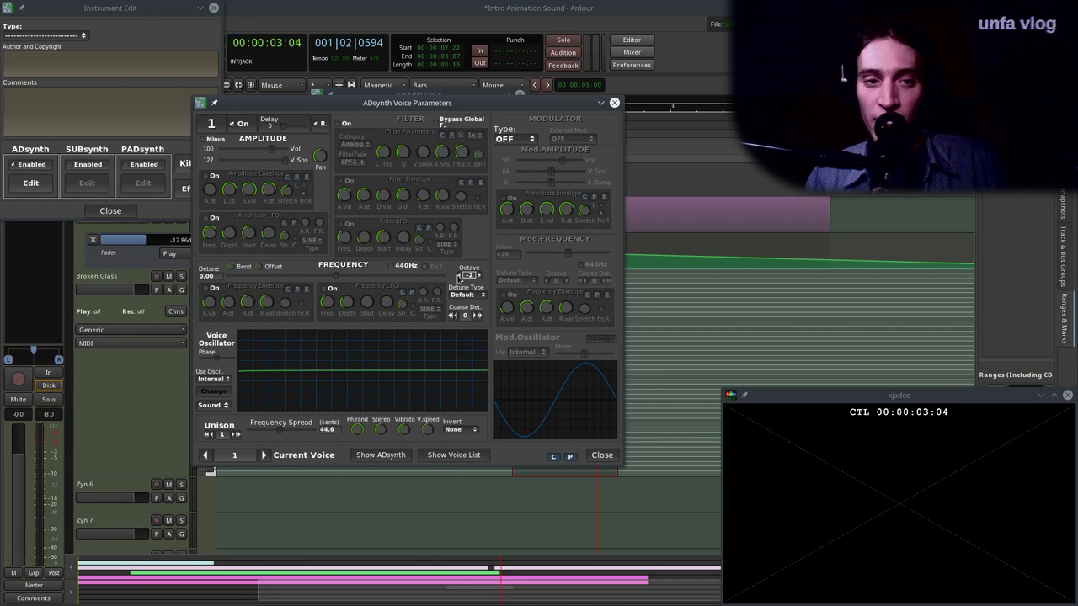
left_click(212, 176)
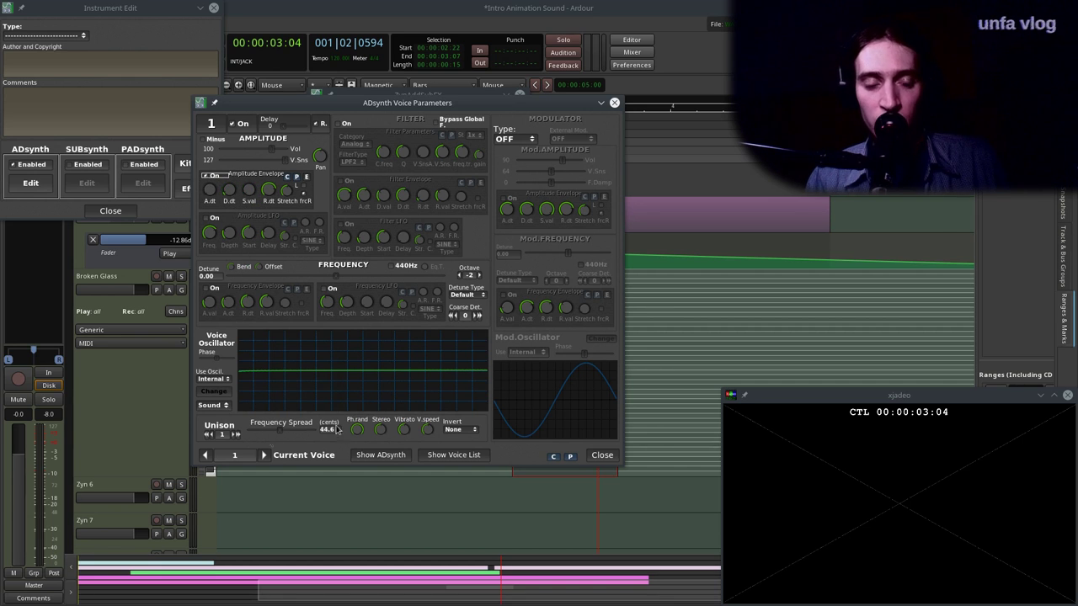
Arm the Broken Glass track for recording and reopen its synth windows with the ADsynth global parameters placed beside them.
left_click(156, 276)
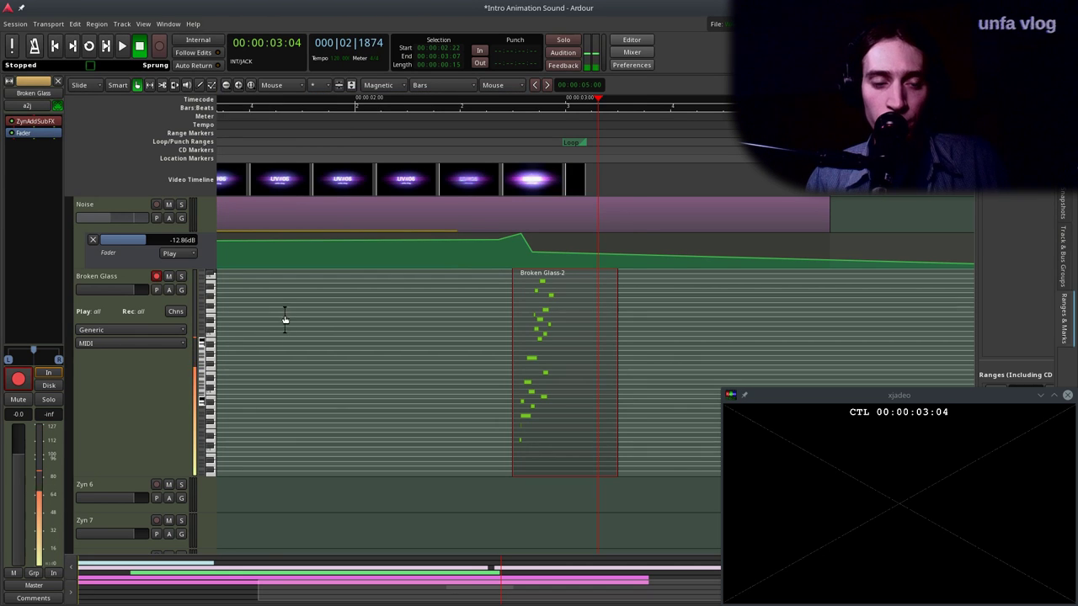
key("alt+Tab")
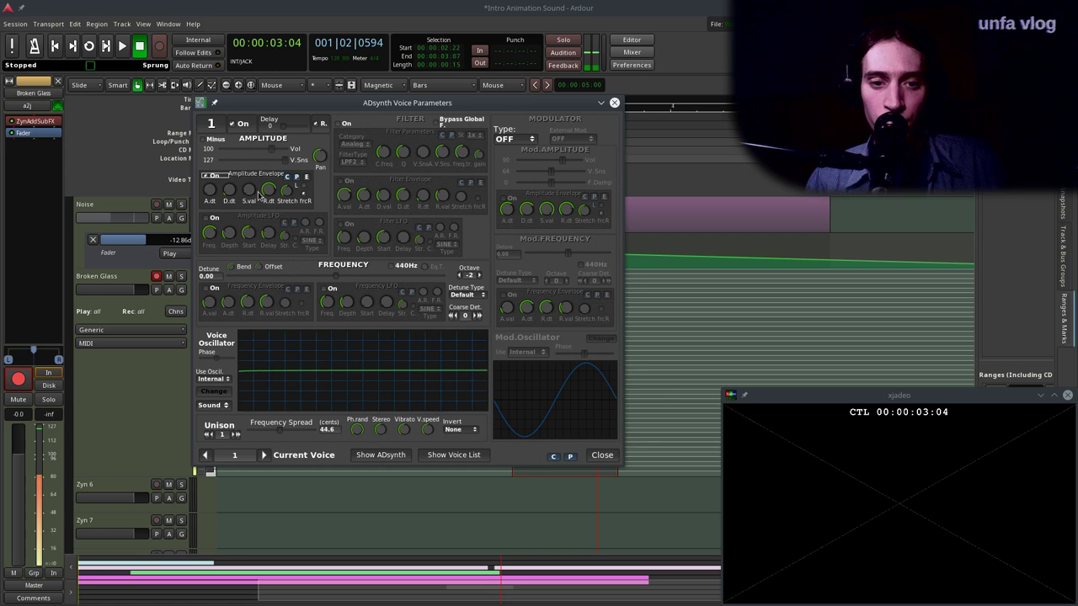
left_click(611, 457)
left_click(637, 596)
left_click(354, 337)
left_click(111, 211)
left_click(519, 94)
double_click(33, 119)
left_click(45, 250)
left_click(30, 496)
left_click_drag(650, 8, 531, 78)
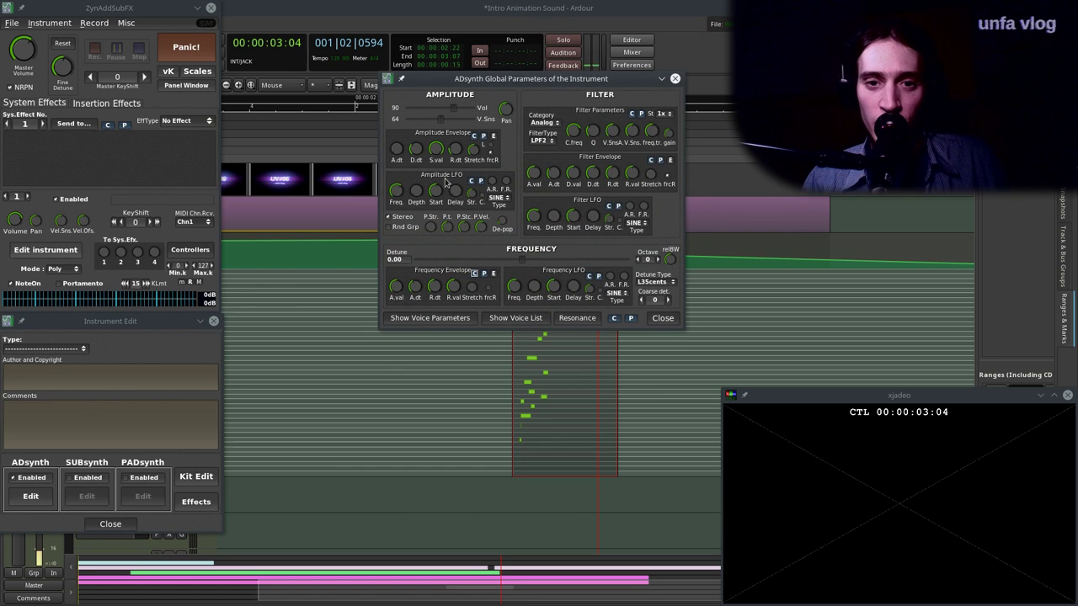
Set the ADsynth global filter type to BPF2 and adjust the filter's output gain.
left_click(425, 318)
left_click(642, 245)
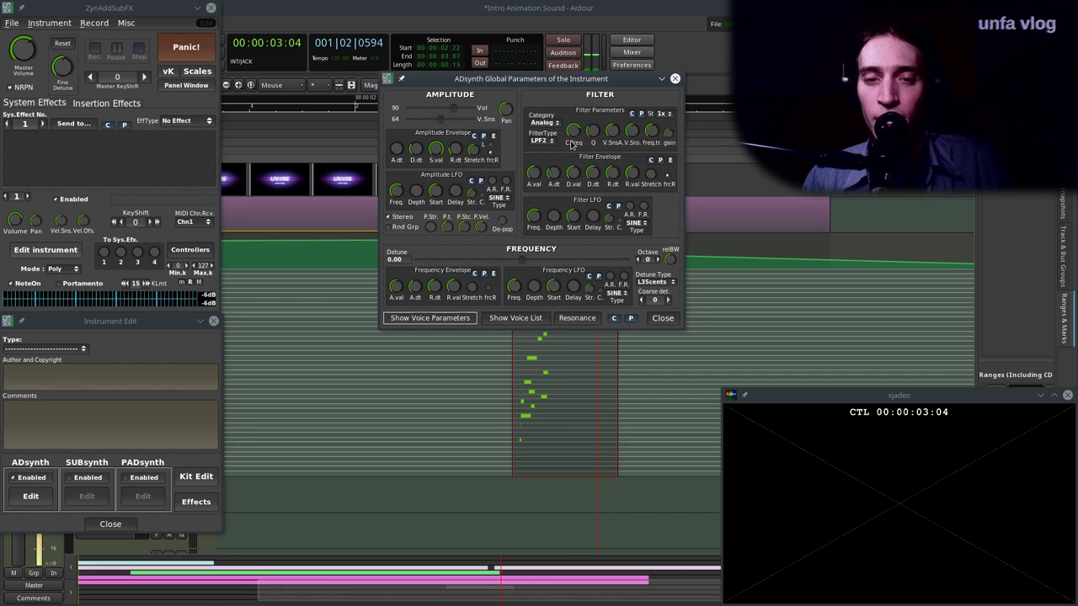
left_click(541, 140)
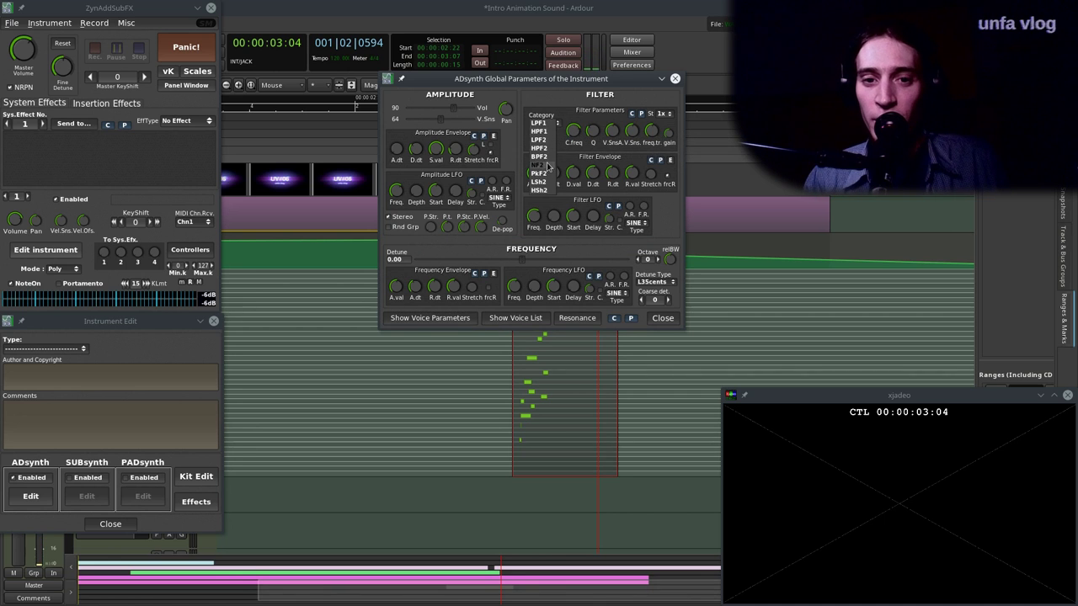
left_click(547, 165)
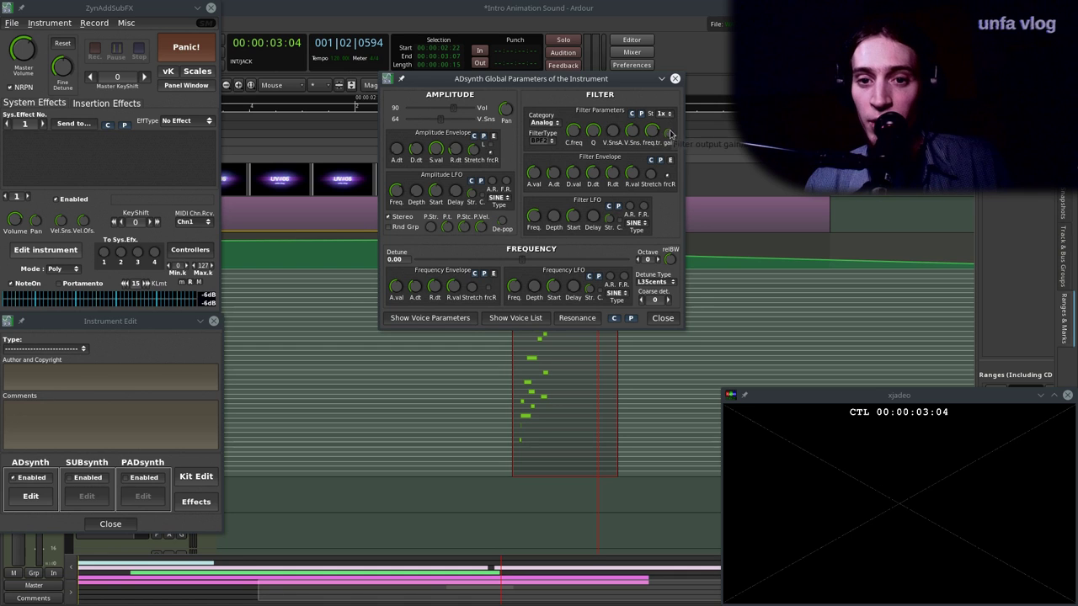
left_click_drag(669, 96, 665, 78)
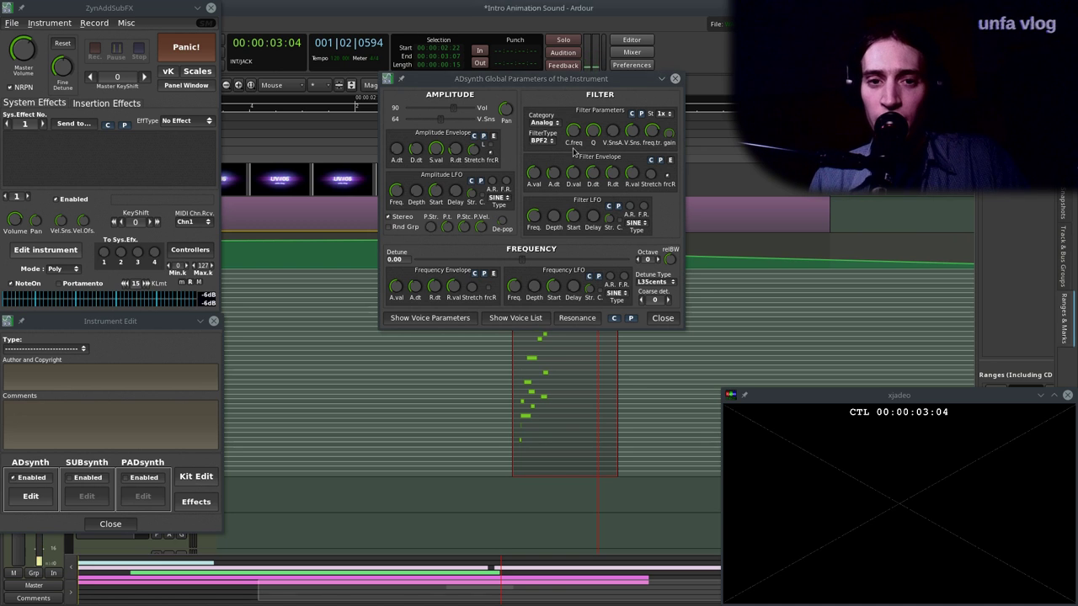
Play the existing Broken Glass notes with the reworked sound, and delete their region.
left_click_drag(562, 82, 819, 145)
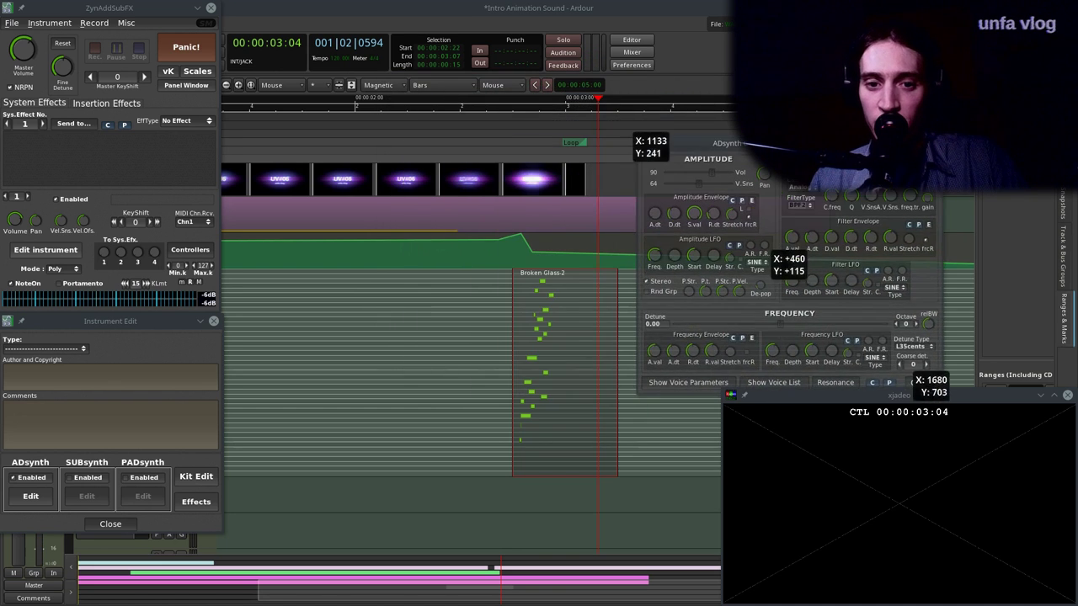
left_click(490, 128)
key("space")
key("space")
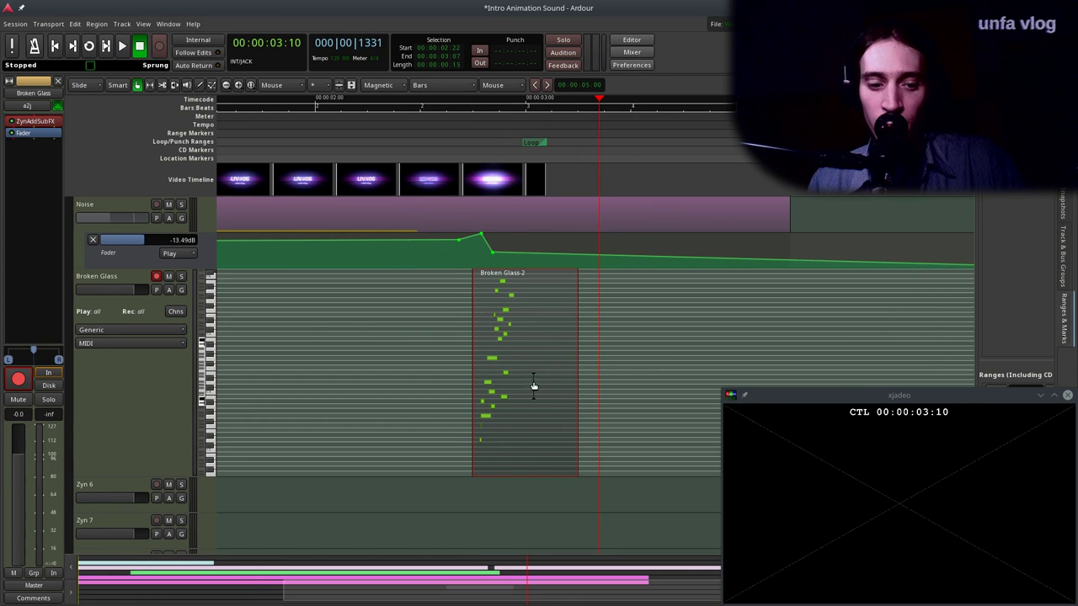
key("Delete")
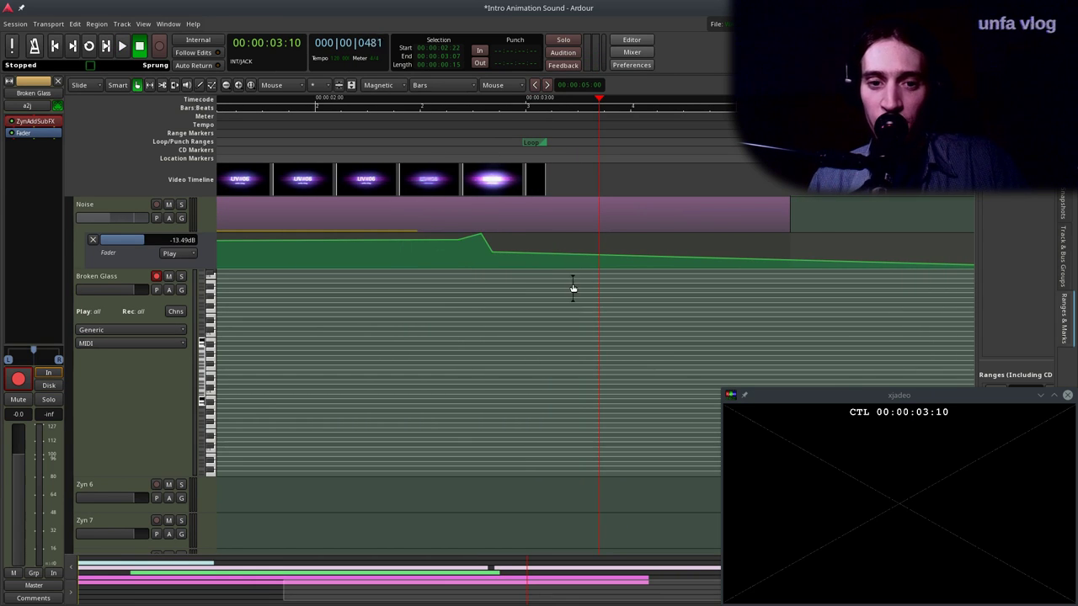
Record a live MIDI take of dense note clusters on Broken Glass, starting at 1 s 18 frames.
scroll(571, 289, "down", 1)
left_click(237, 109)
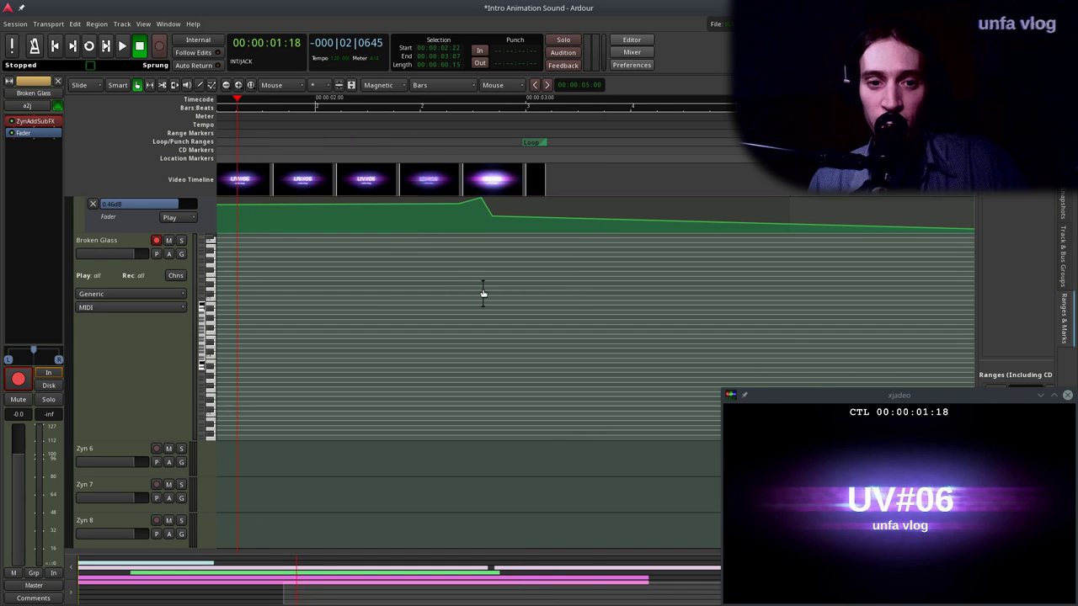
key("shift+r")
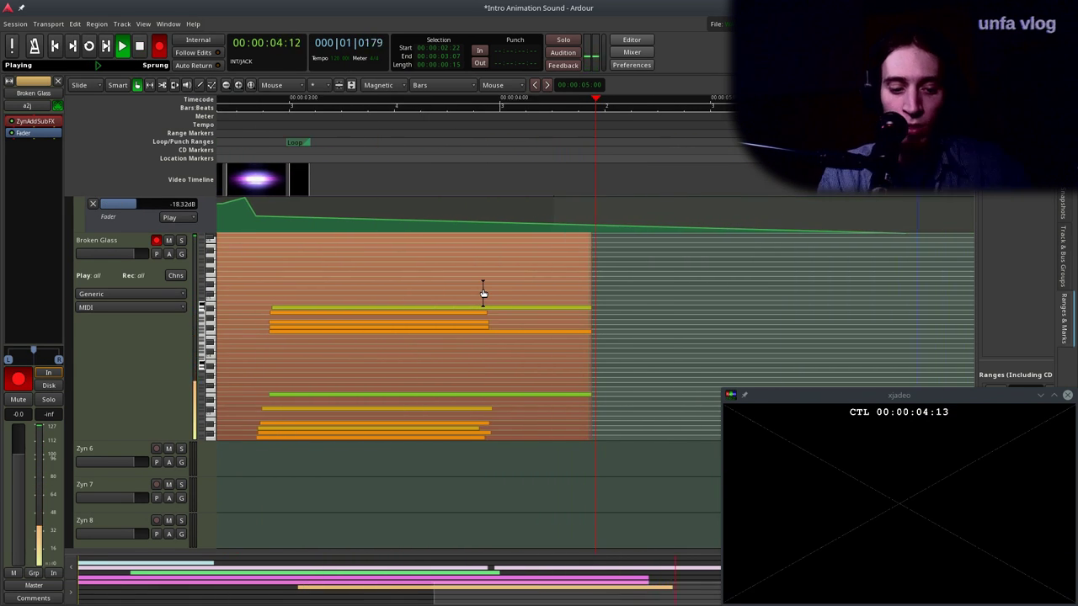
key("space")
Play back the first recorded Broken Glass take from near the beginning, and delete it.
scroll(483, 293, "down", 1)
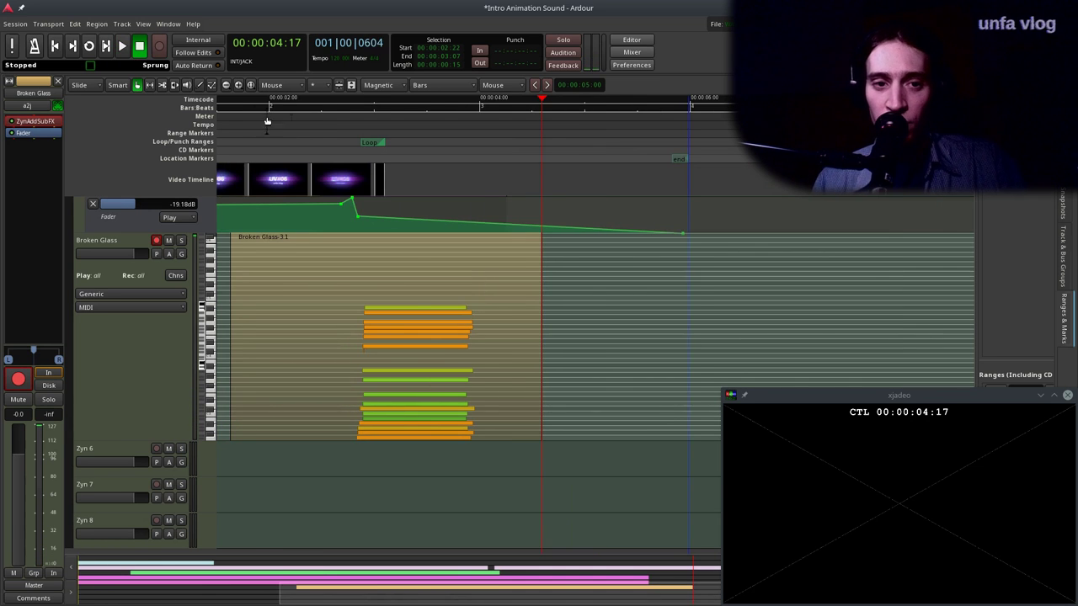
left_click(242, 133)
key("space")
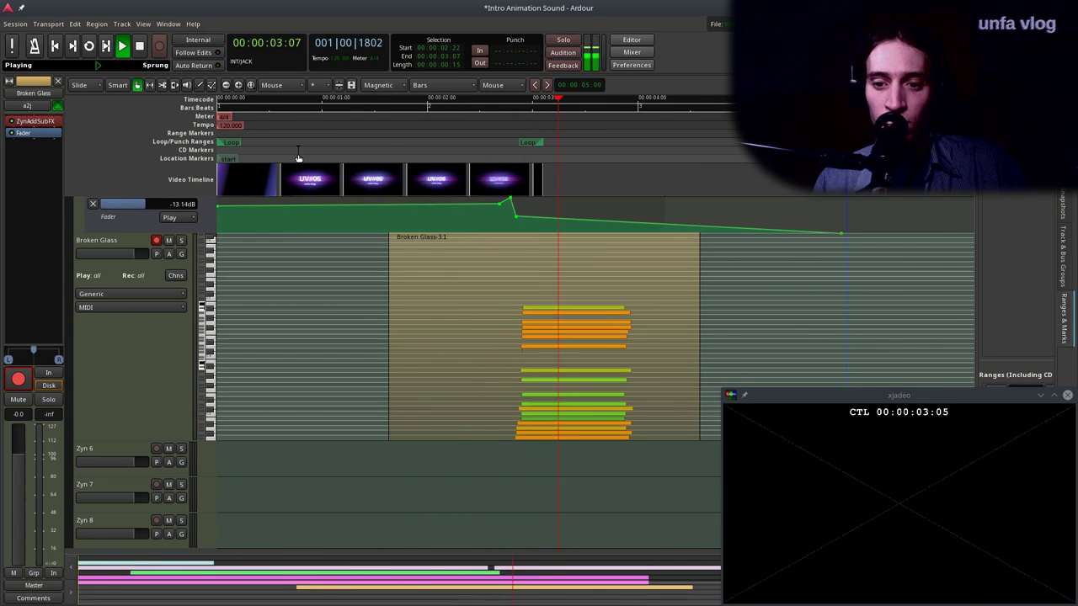
key("space")
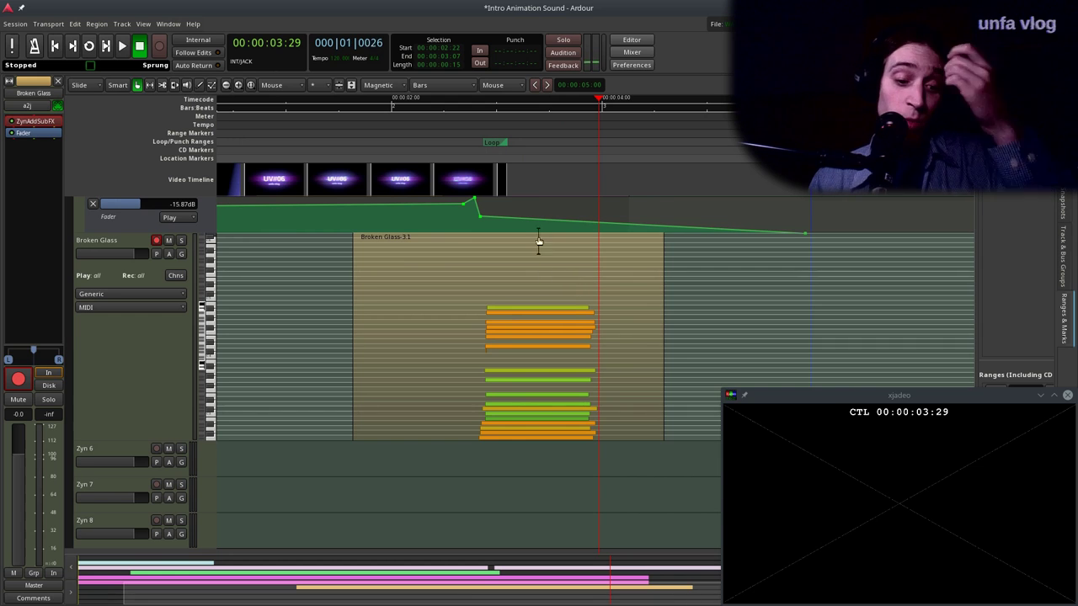
left_click(509, 365)
key("Delete")
Record a second, sparser Broken Glass take with long held notes, starting at about 21 frames.
left_click_drag(285, 135, 257, 132)
key("shift+space")
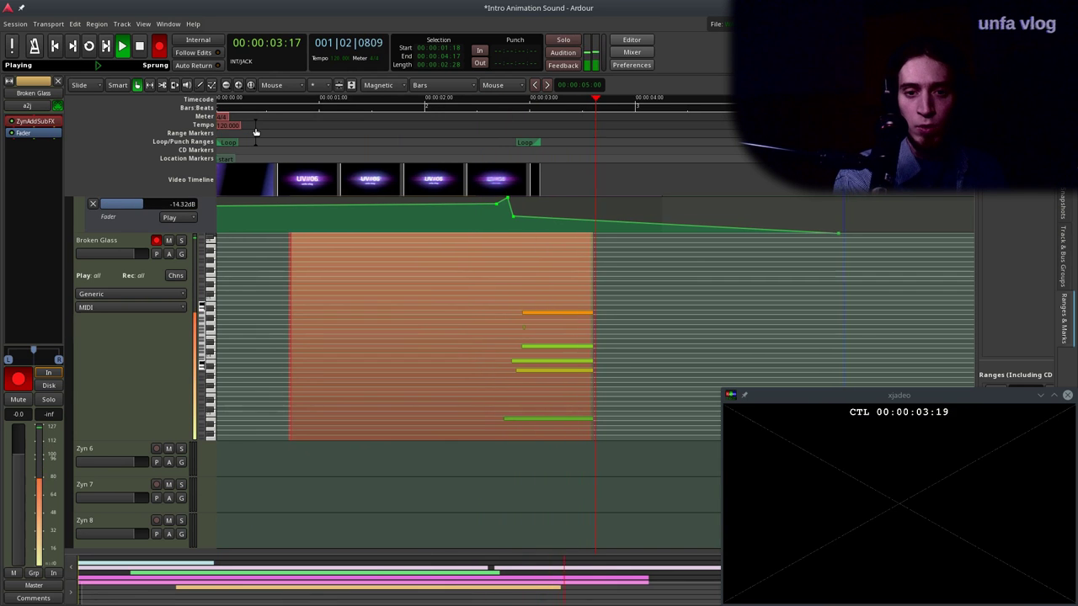
key("space")
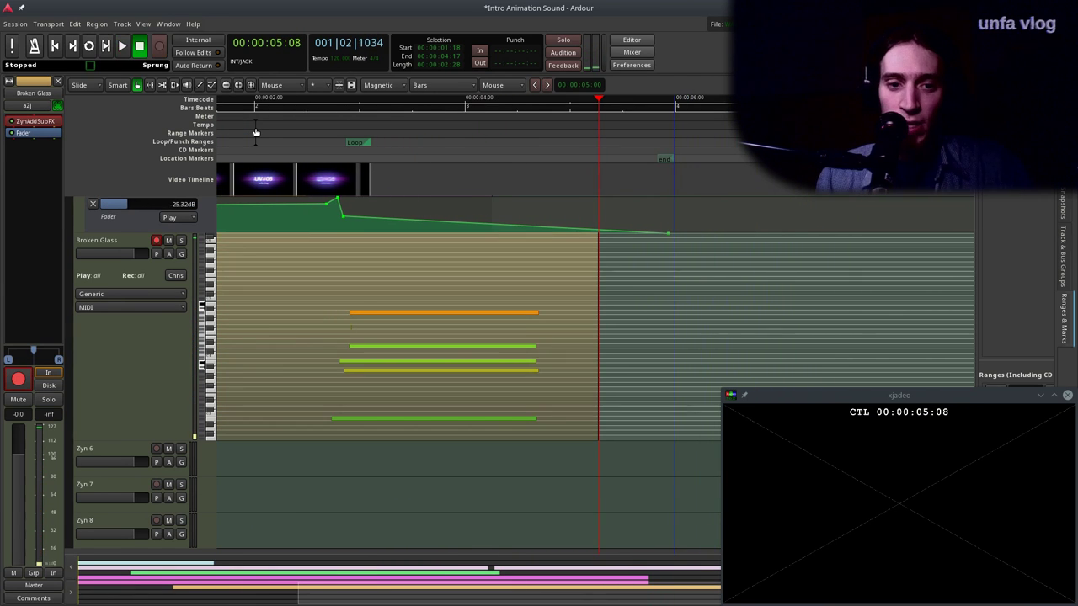
Play back the second Broken Glass take and nudge its region.
key("p")
key("space")
key("space")
scroll(502, 307, "up", 1)
left_click_drag(530, 303, 533, 304)
scroll(341, 313, "down", 2)
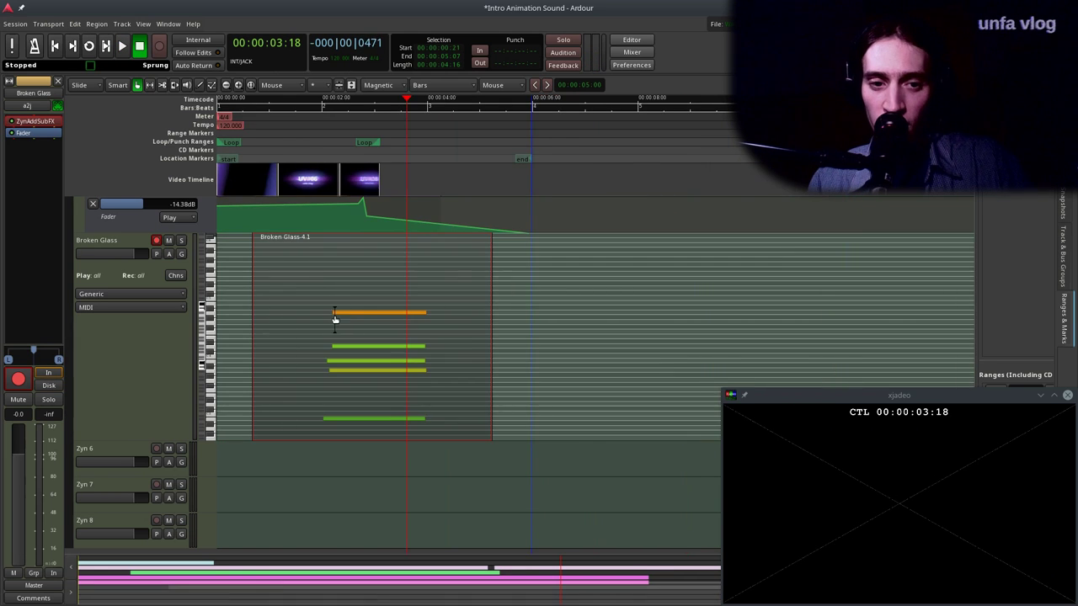
Split off and delete the unused start and end of the second take, and shift the remaining region slightly earlier.
left_click(310, 332)
key("Delete")
key("s")
left_click(460, 307)
key("Delete")
mouse_move(377, 301)
left_mouse_down()
mouse_move(386, 300)
mouse_move(369, 299)
left_mouse_up()
Play the trimmed second take against the video flash, and delete it.
left_click(265, 143)
key("space")
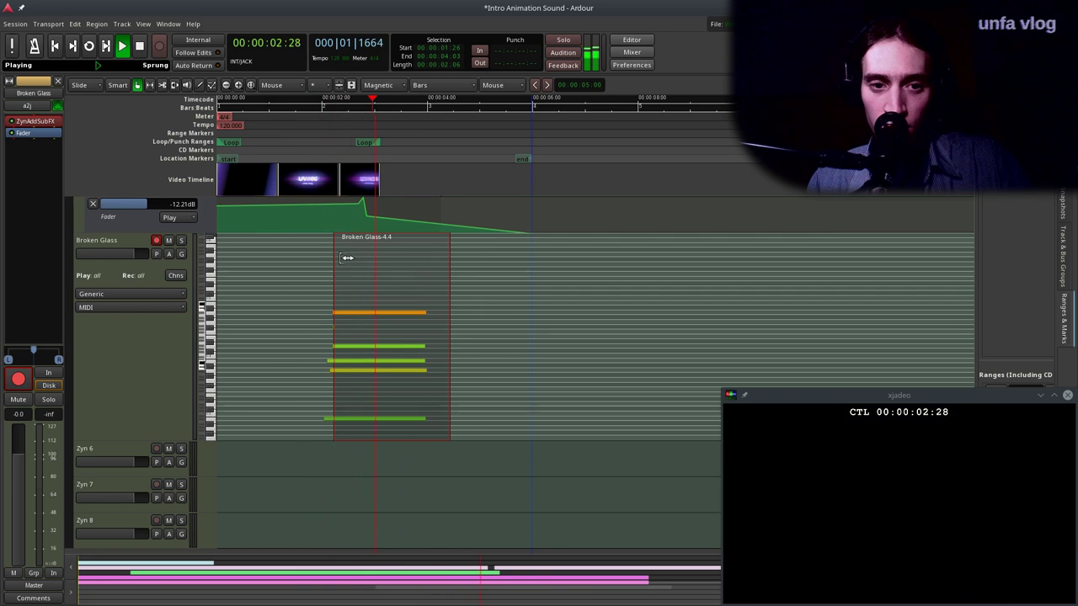
key("space")
key("Delete")
Record a third Broken Glass take of short scattered notes around the flash, starting at about 1 s 26 frames.
left_click_drag(255, 130, 313, 128)
key("shift+space")
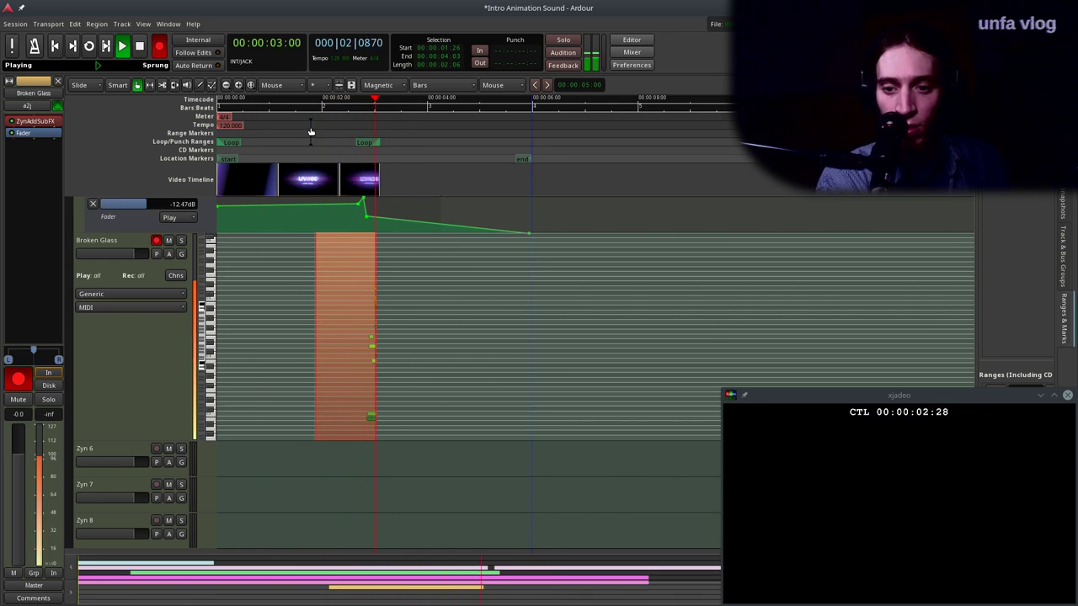
key("space")
Play back the third take repeatedly from just before the flash to check its timing.
left_click(347, 126)
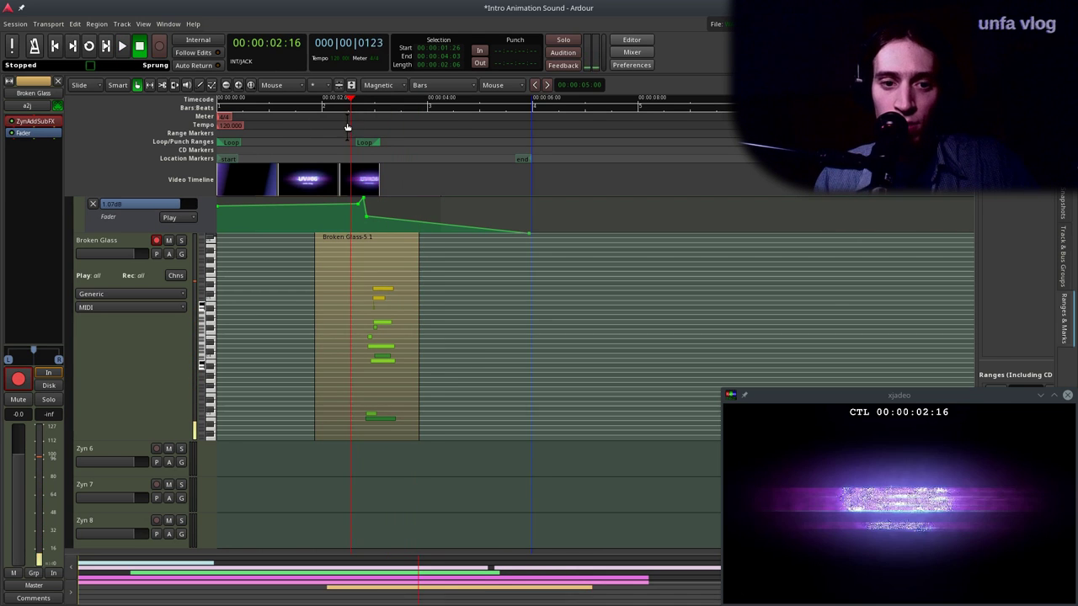
key("space")
left_click(330, 128)
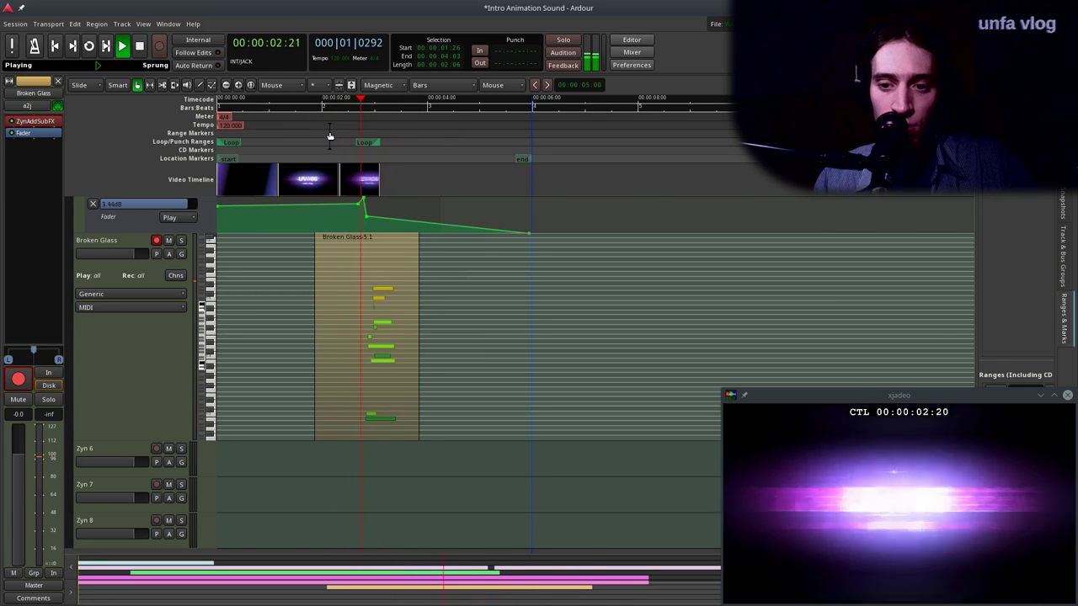
left_click(330, 131)
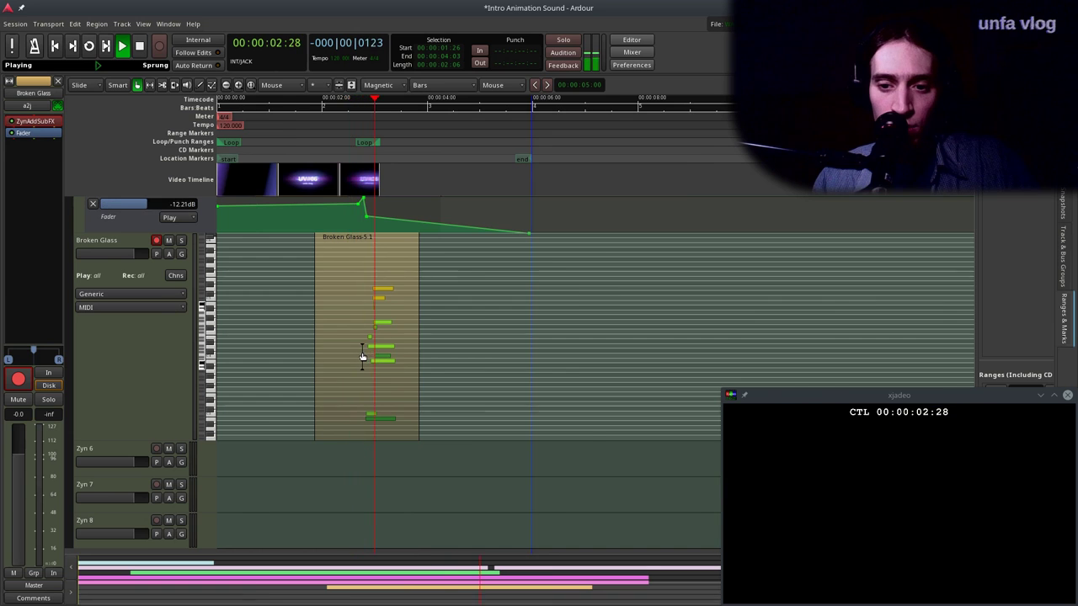
key("space")
Shift the third take's region slightly earlier to start at 1 s 25 frames, and play it with the video.
scroll(369, 353, "up", 2)
left_click_drag(501, 323, 496, 314)
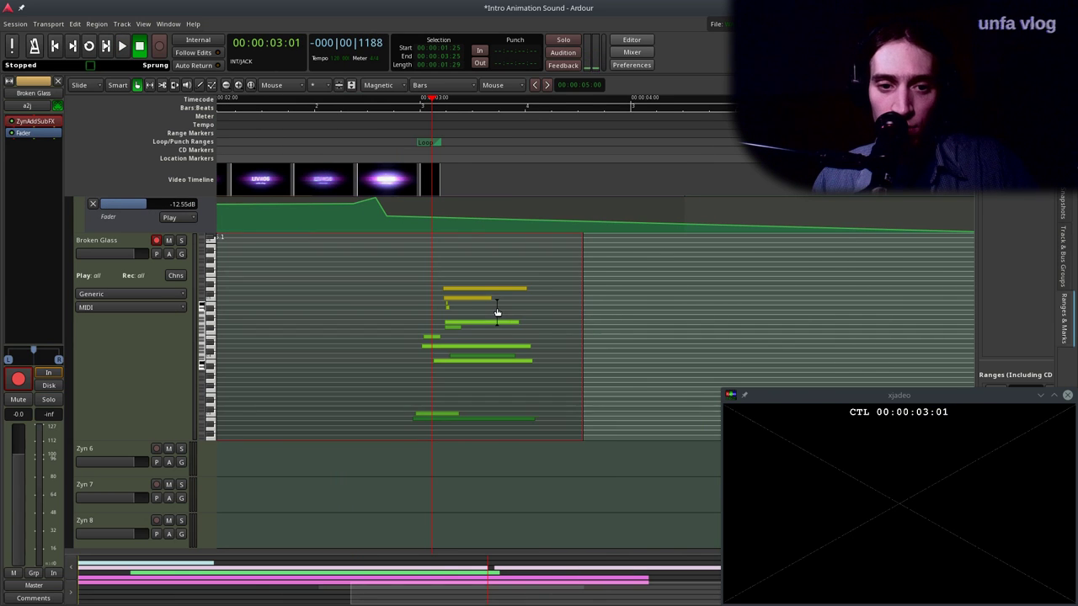
scroll(486, 321, "down", 1)
scroll(487, 322, "down", 1)
left_click(404, 132)
key("space")
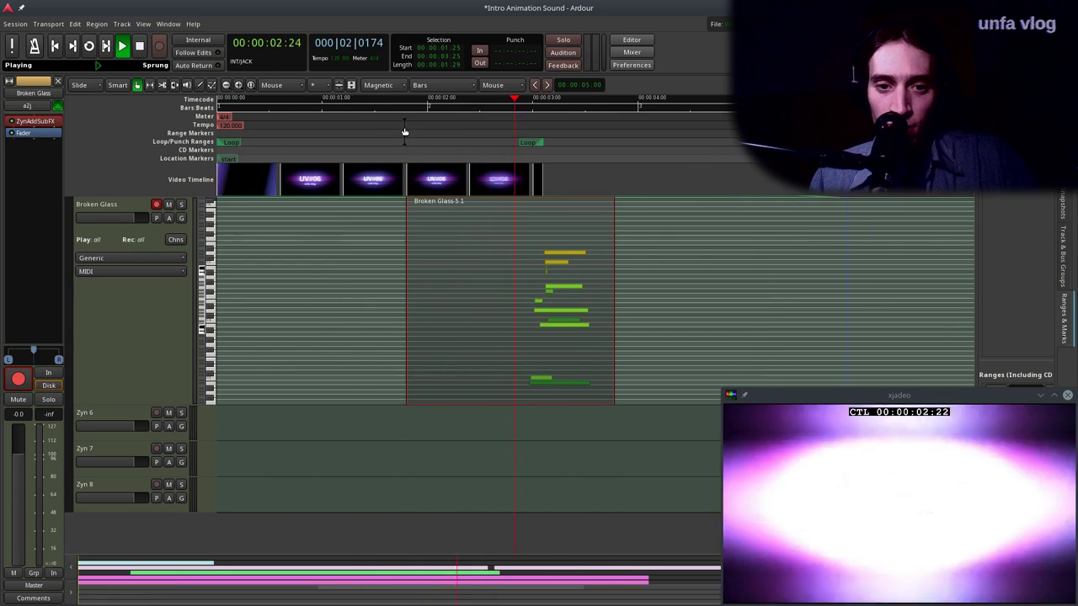
Play the shifted third take against the video flash, and delete it.
left_click(454, 143)
key("space")
left_click_drag(493, 202, 528, 281)
left_click(484, 141)
key("space")
key("space")
key("Delete")
Record a fourth Broken Glass take of short scattered notes around the flash, starting at about 1.5 s, and play it back.
left_click(378, 135)
key("shift+r")
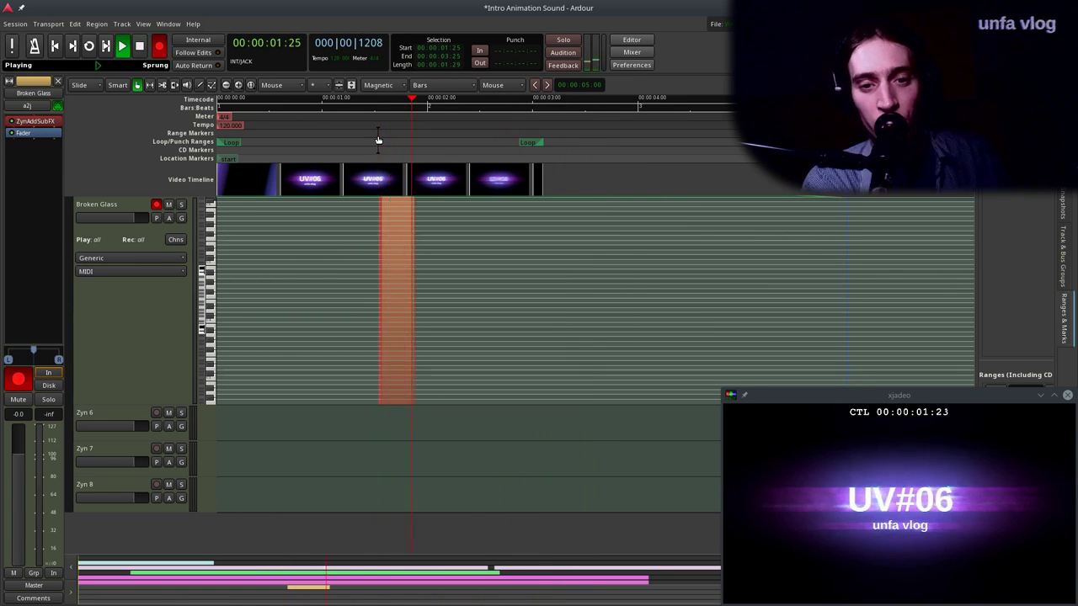
key("space")
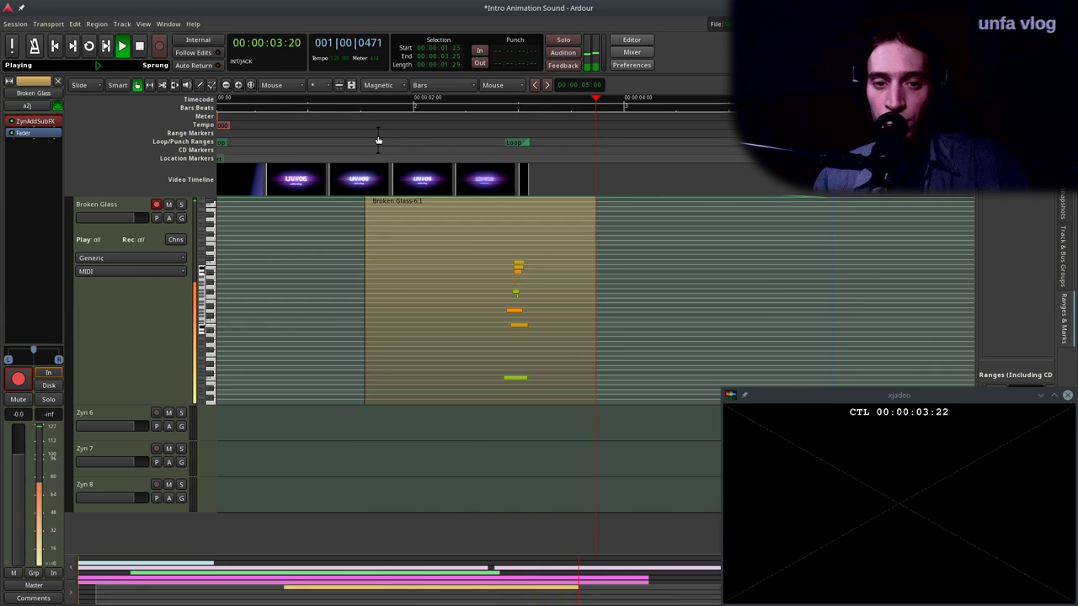
left_click(451, 150)
key("space")
key("space")
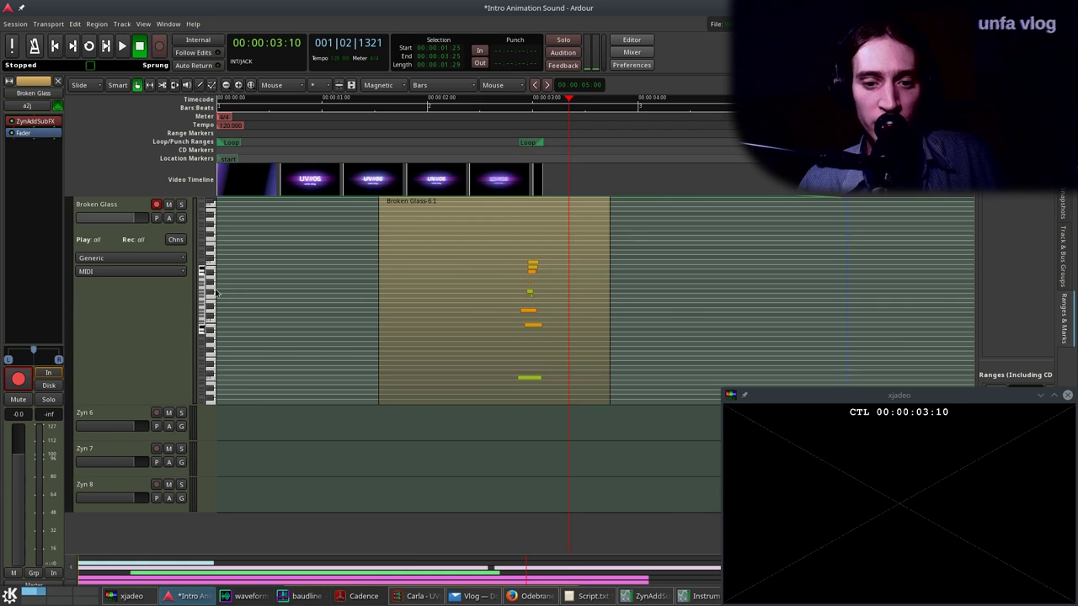
Open the Broken Glass track's ZynAddSubFX plugin interface and place its window over the timeline.
right_click(48, 126)
right_click(48, 127)
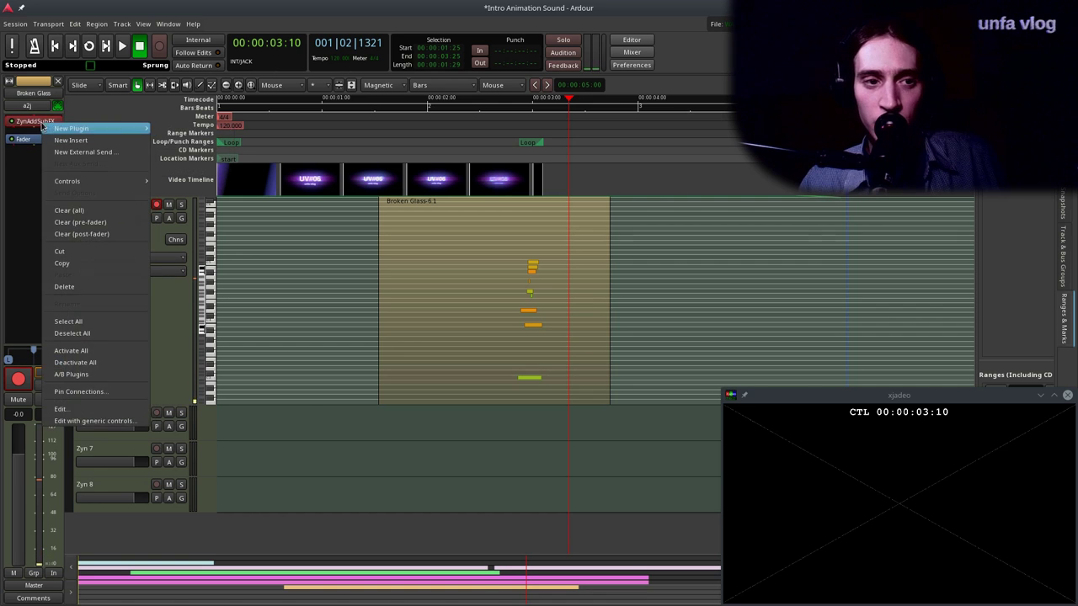
left_click(81, 409)
left_click(221, 217)
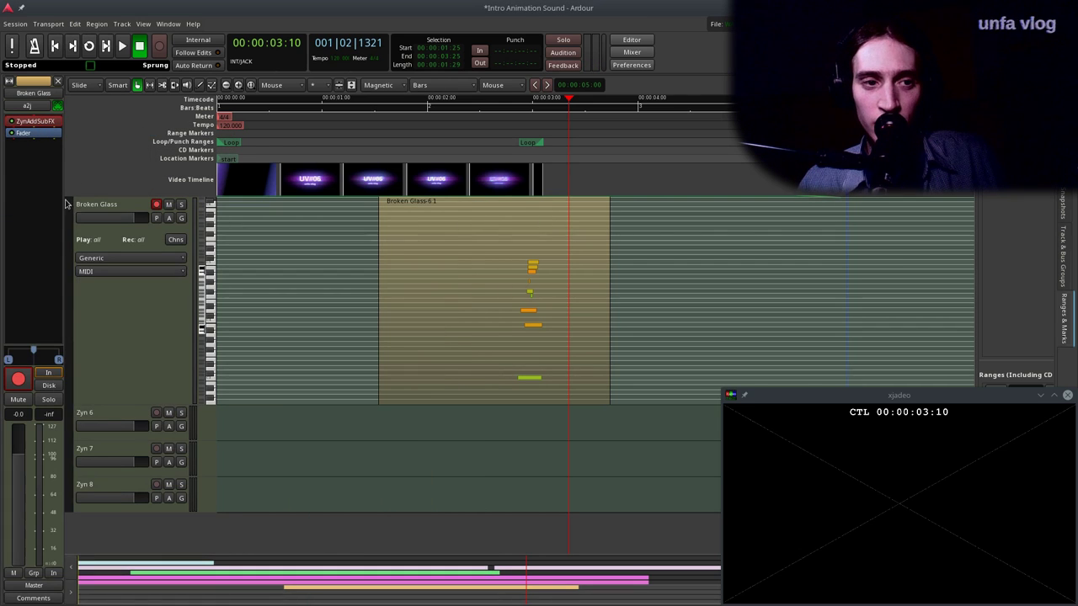
right_click(48, 125)
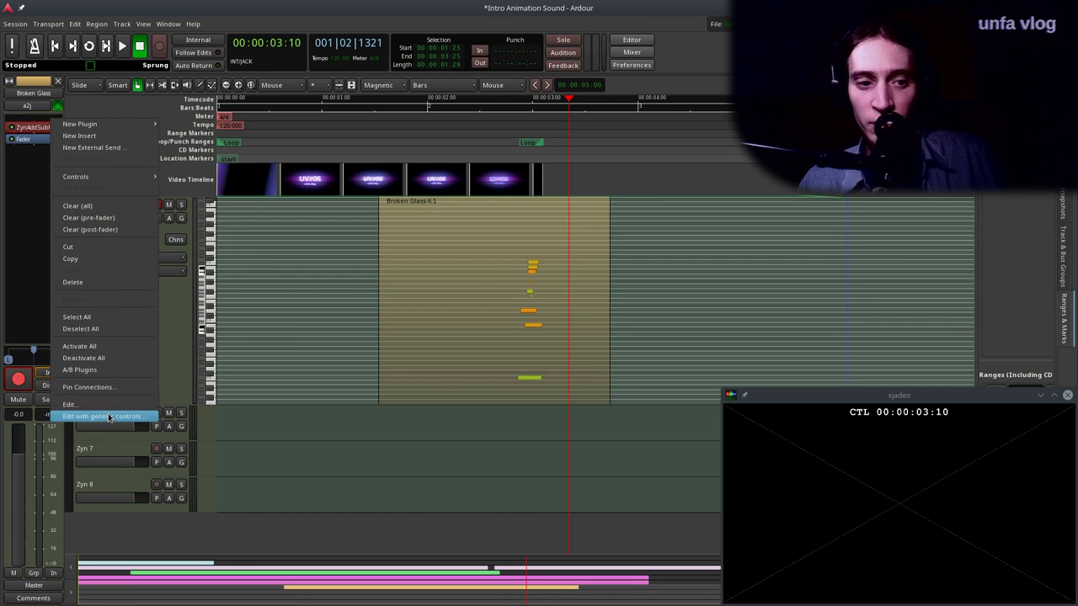
left_click(25, 140)
double_click(35, 124)
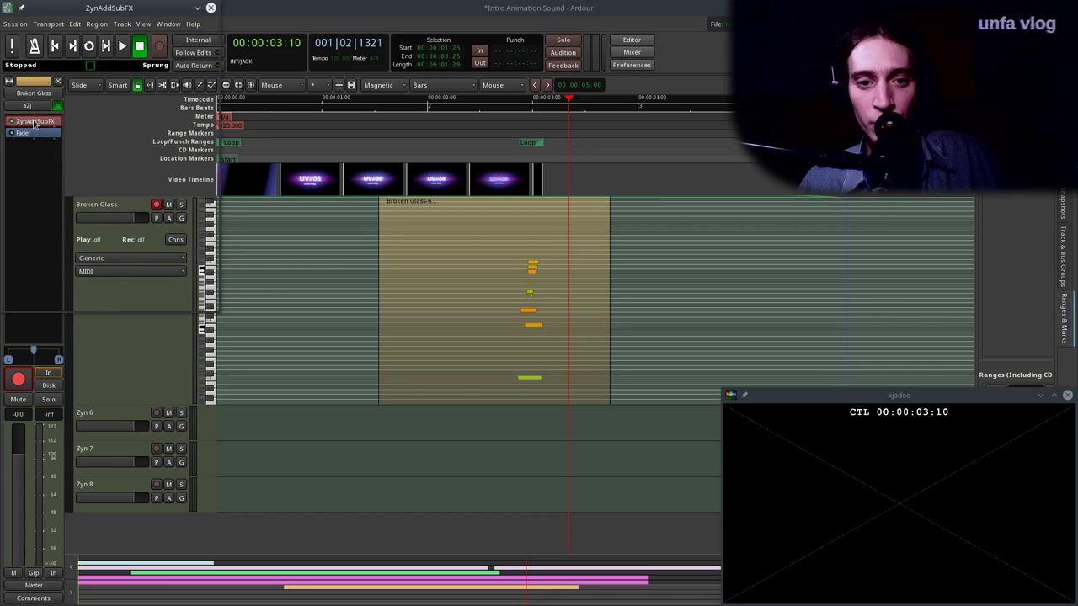
left_click_drag(107, 11, 299, 170)
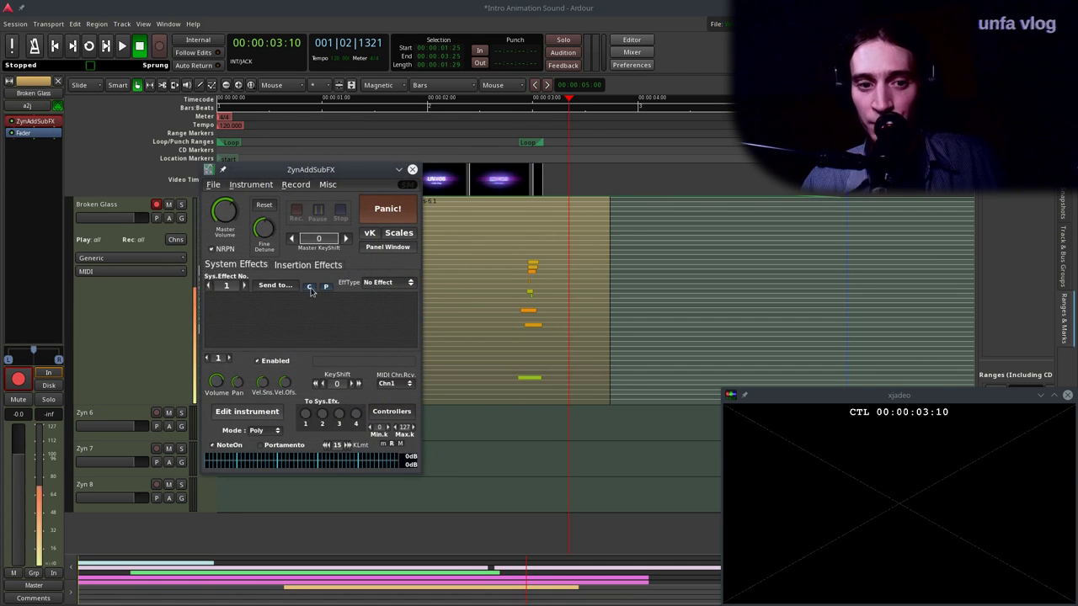
Increase the stages of the instrument's ADsynth global filter and adjust its Q, and close the synth windows.
left_click(247, 411)
left_click(30, 183)
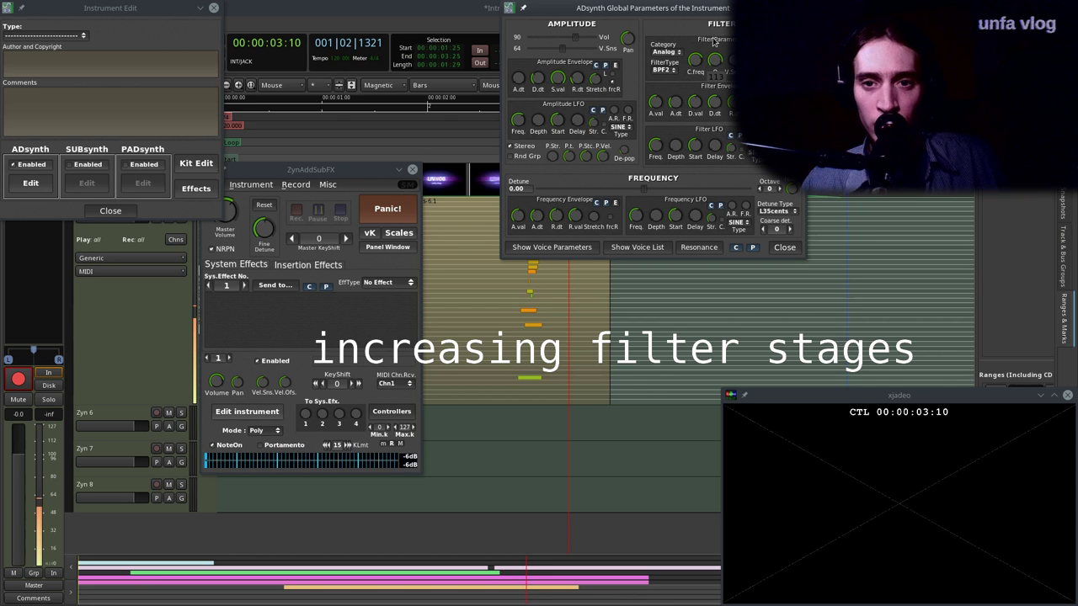
left_click_drag(718, 40, 718, 47)
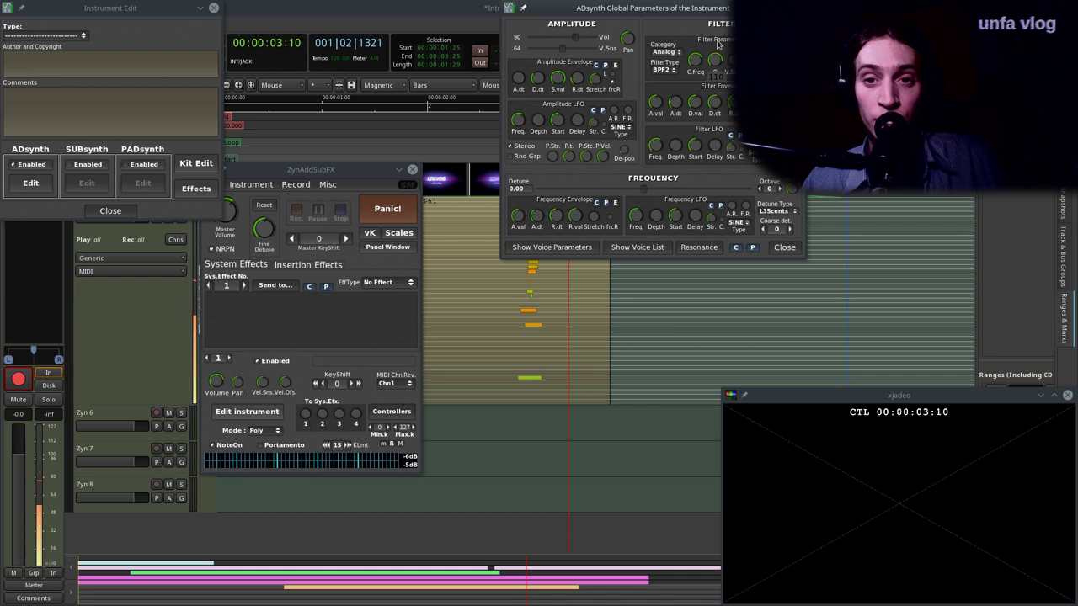
left_click_drag(631, 39, 632, 40)
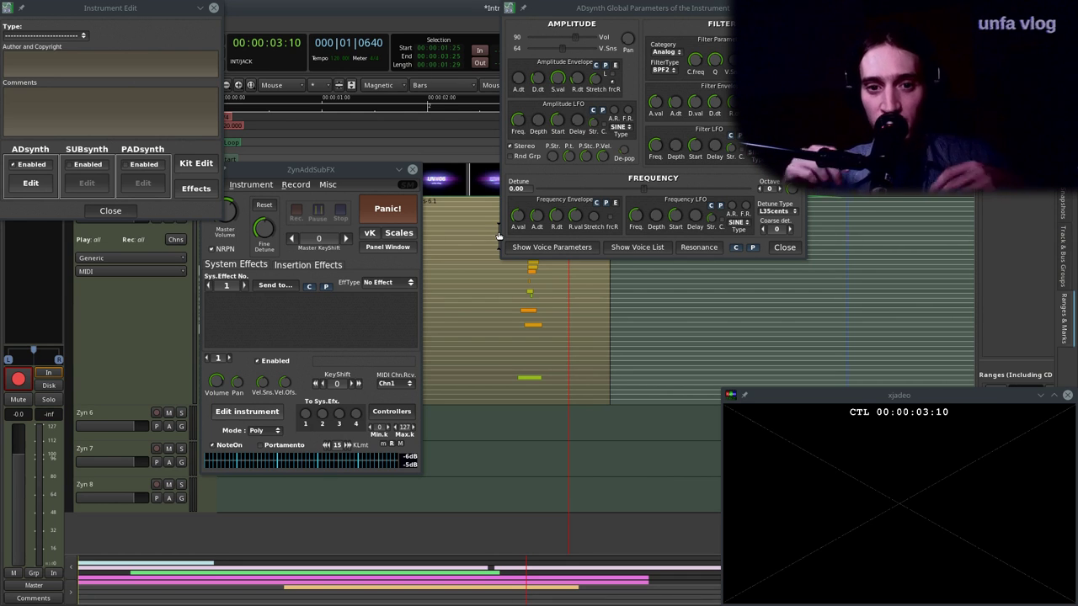
left_click(801, 248)
left_click(96, 216)
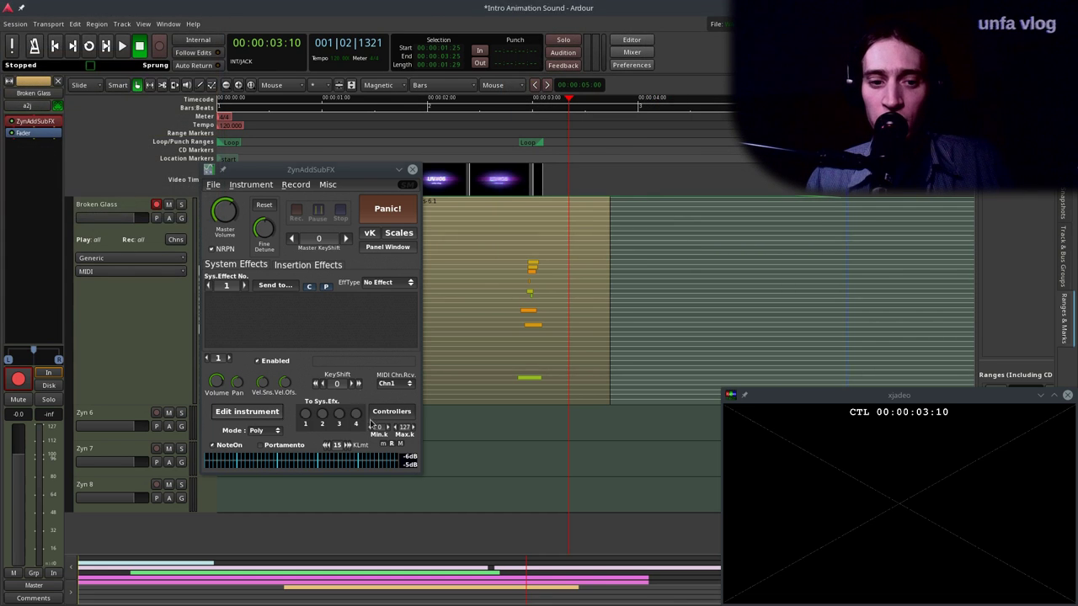
left_click(411, 170)
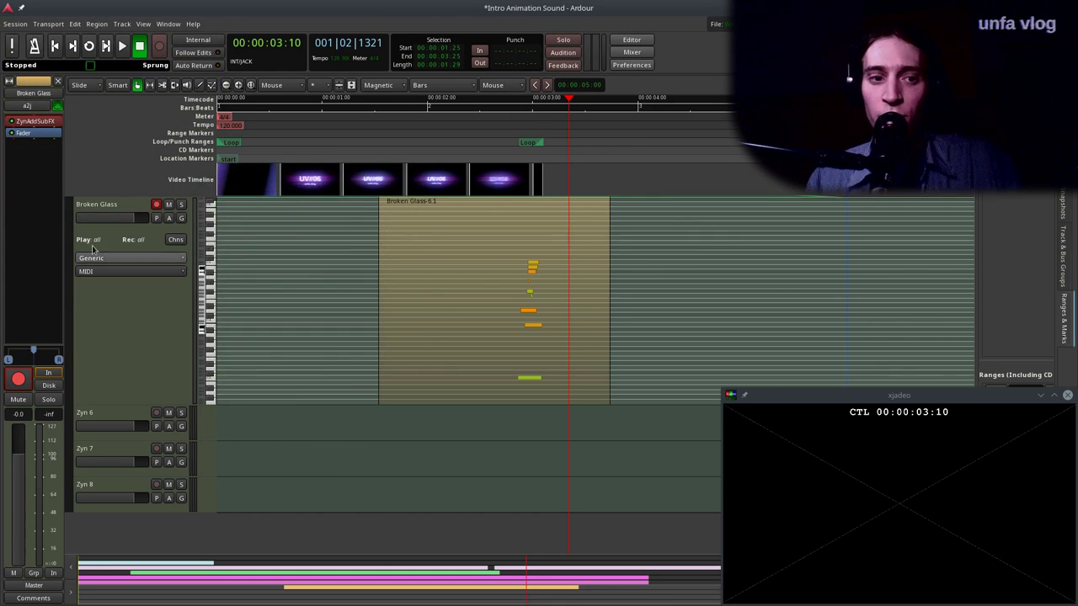
Add the MVerb reverb after ZynAddSubFX on the Broken Glass track, and play the take through it.
right_click(45, 133)
mouse_move(101, 135)
mouse_move(181, 135)
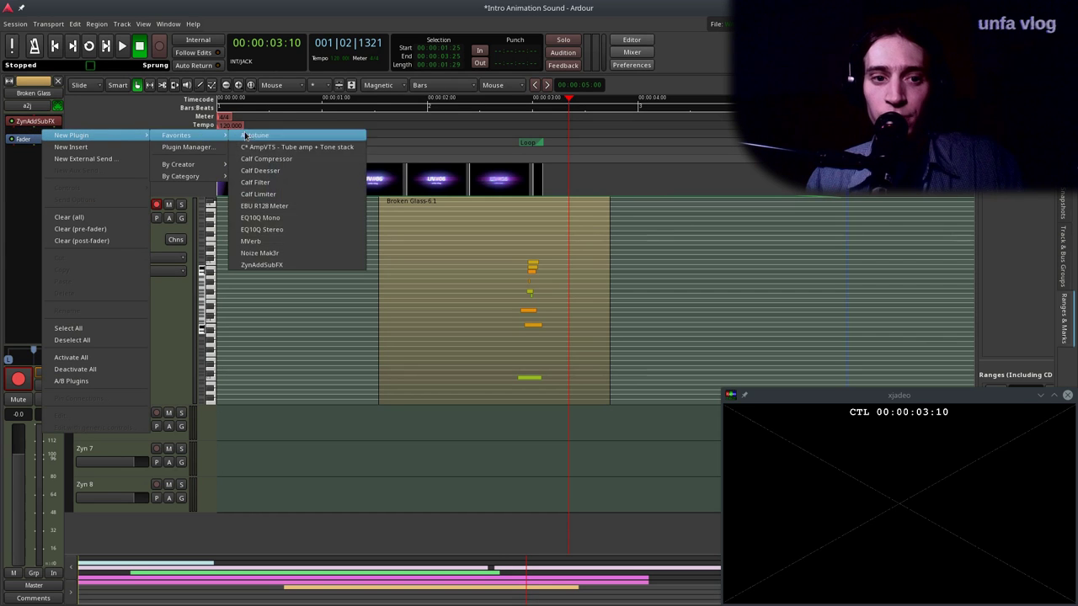
left_click(263, 242)
left_click(456, 129)
key("space")
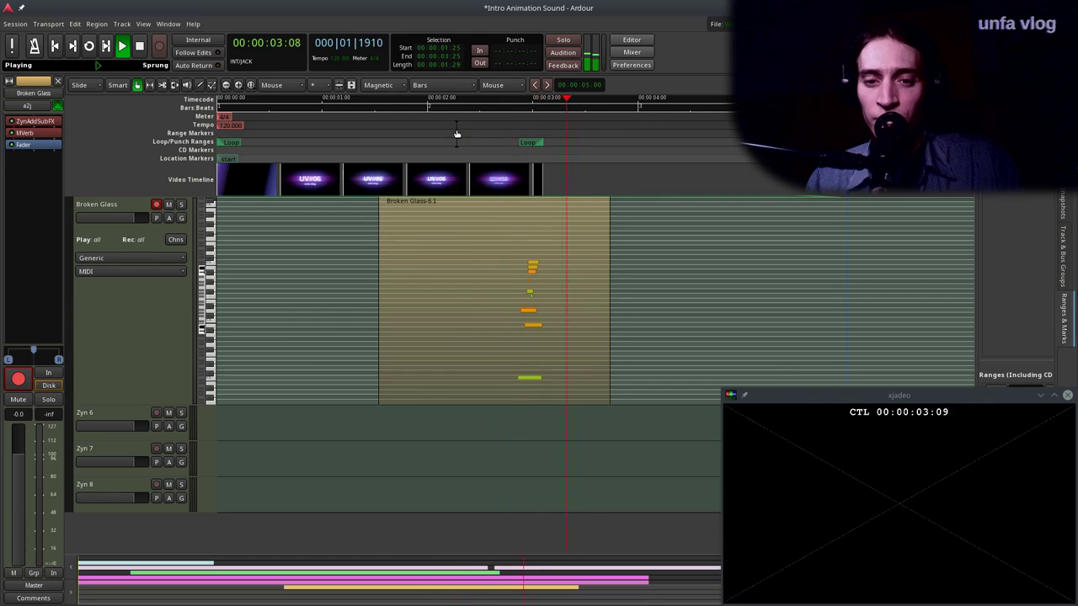
key("space")
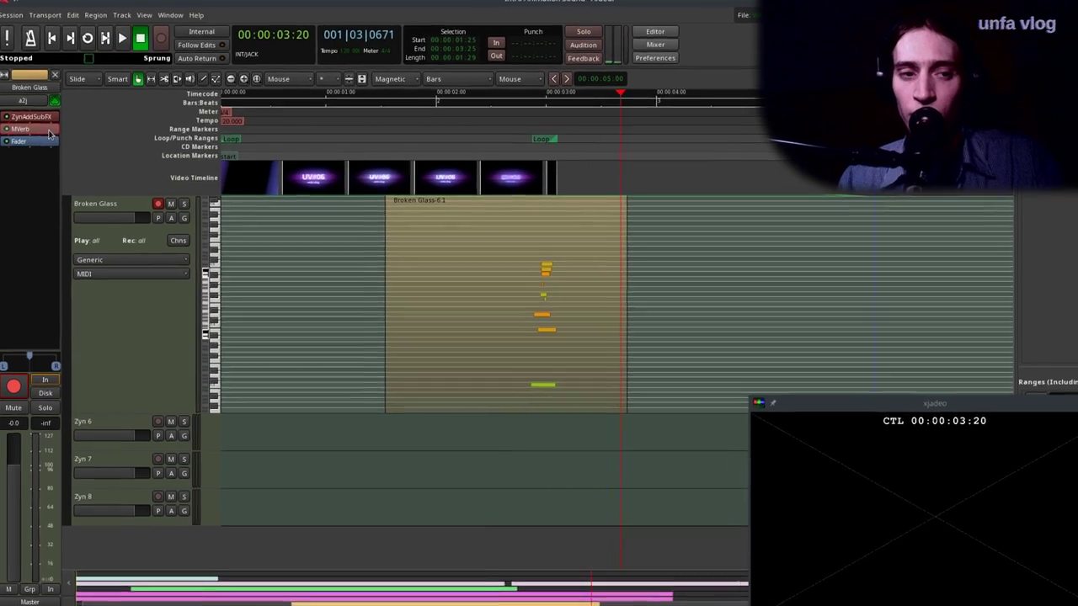
Set MVerb's EL/MX to 68%, decay to 43% and size to 64%, and play the take.
double_click(52, 135)
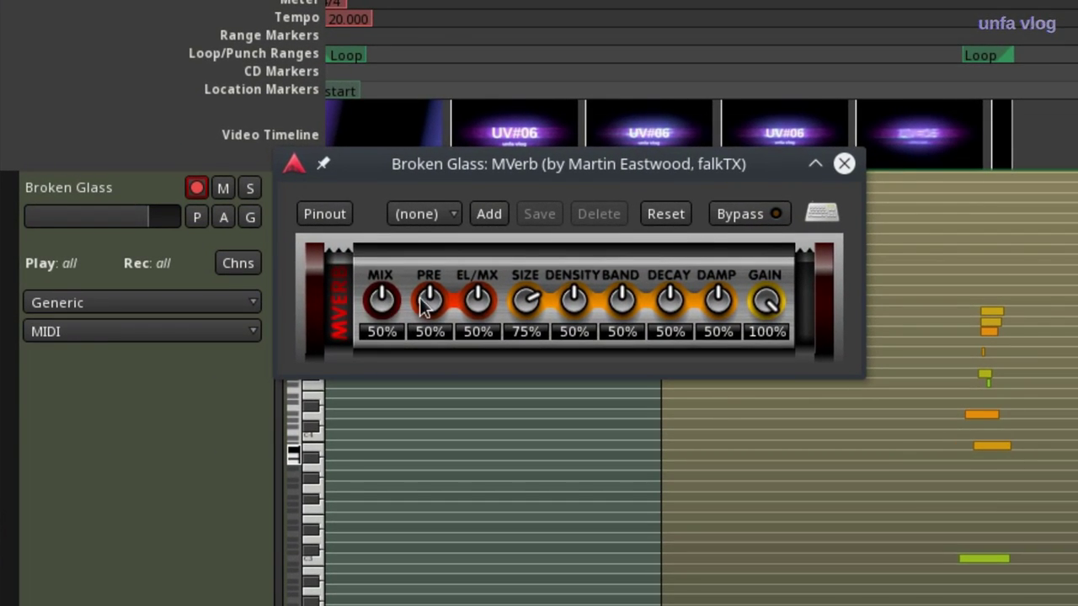
left_click_drag(484, 312, 493, 278)
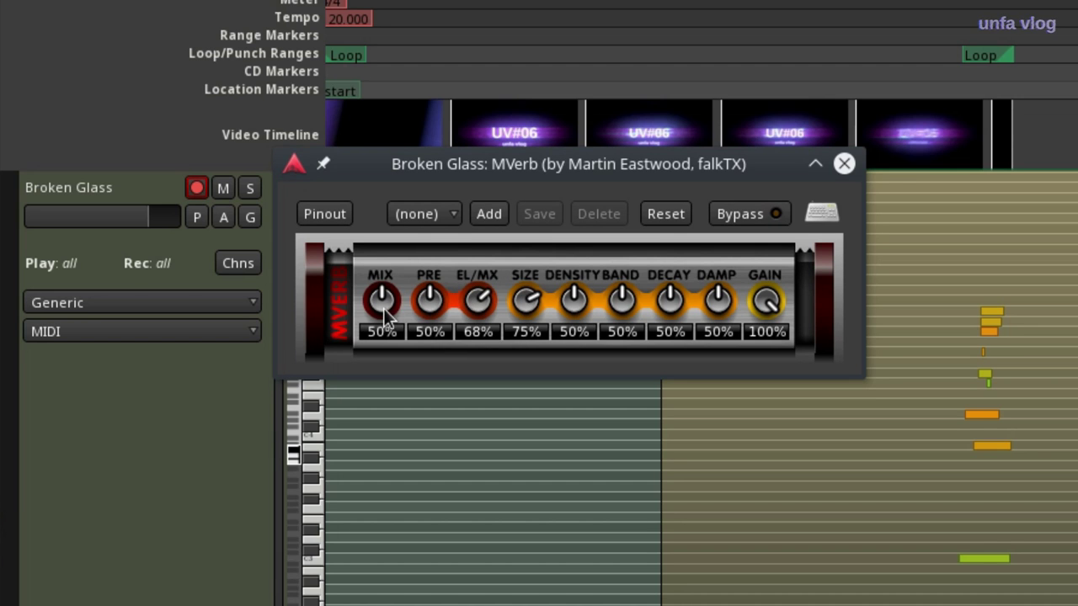
left_click_drag(672, 305, 682, 324)
left_click_drag(544, 308, 544, 332)
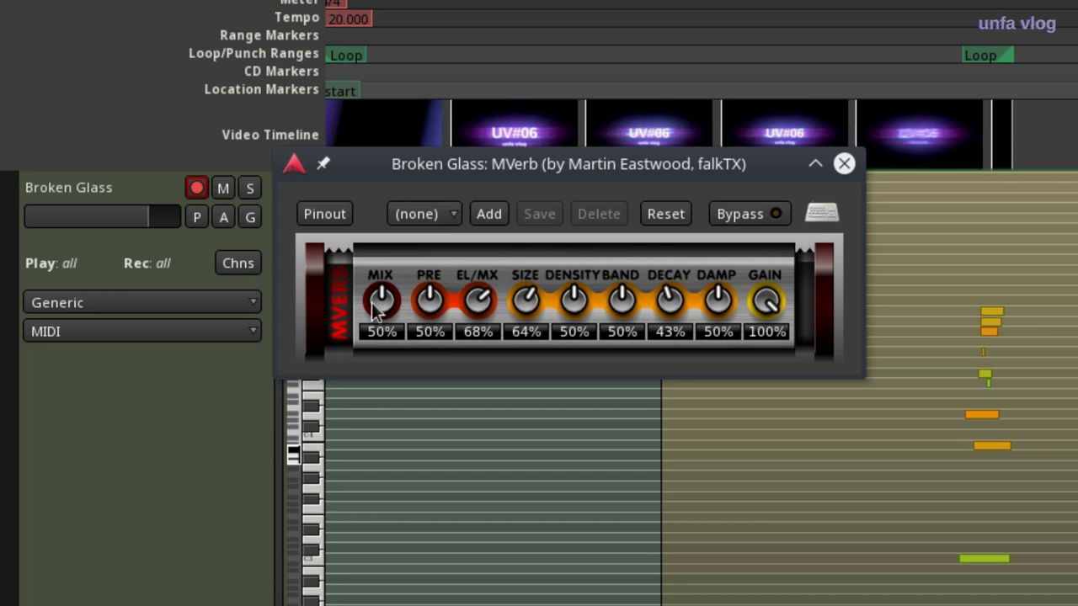
left_click(745, 19)
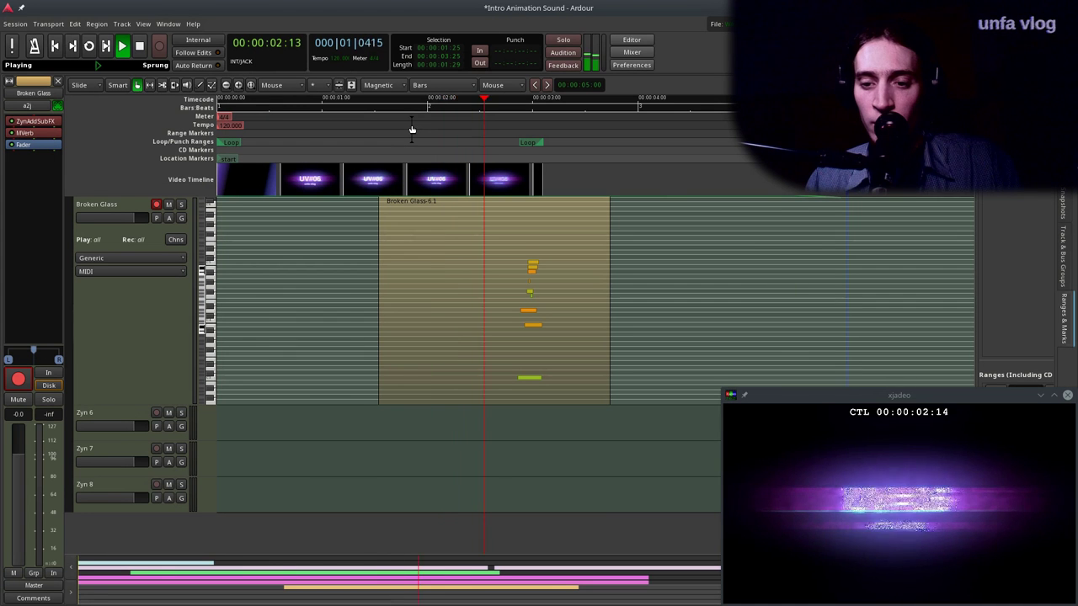
key("space")
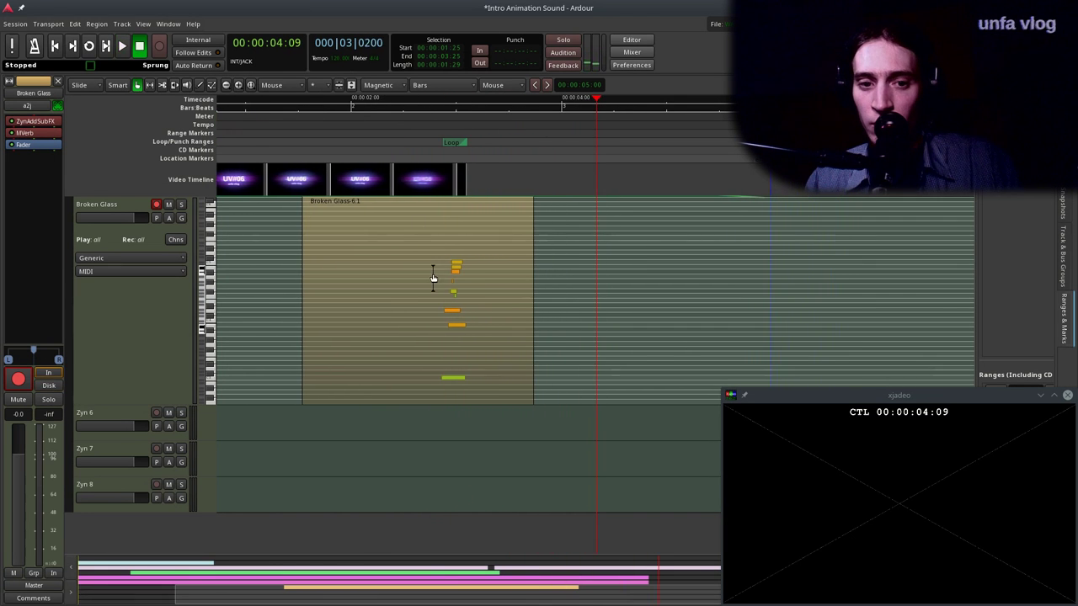
Insert a Calf Compressor after MVerb on the Broken Glass track, and move its window clear of the track.
right_click(44, 145)
mouse_move(84, 148)
mouse_move(181, 148)
left_click(267, 172)
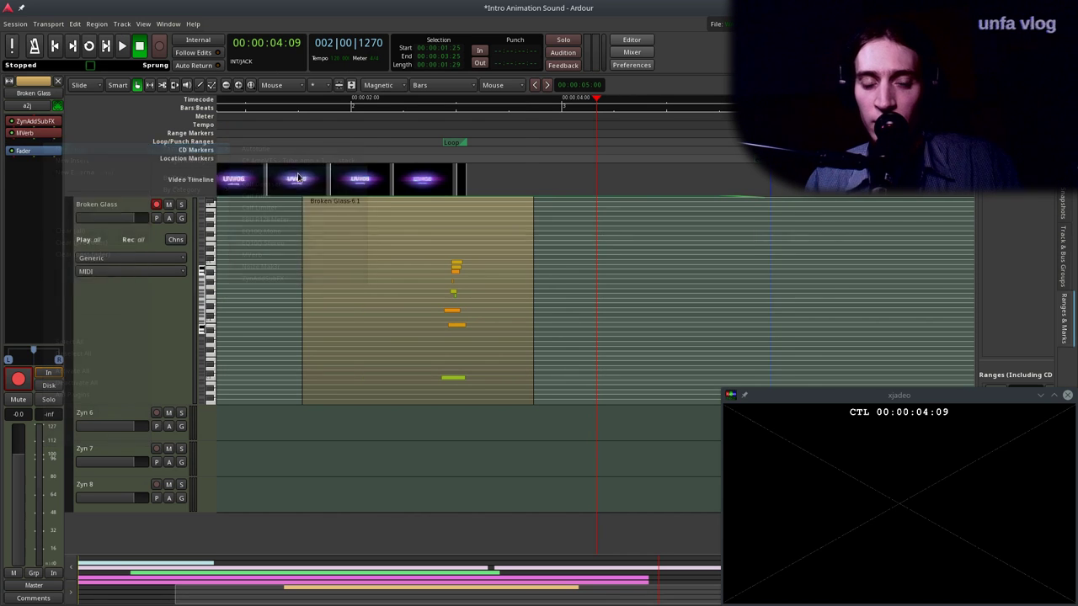
left_click_drag(344, 100, 854, 197)
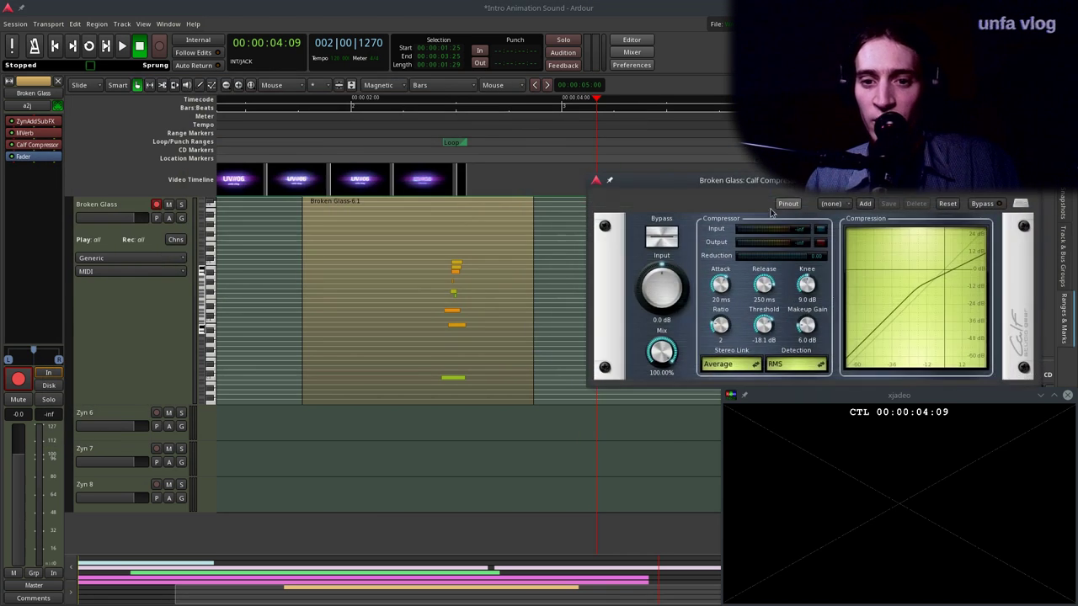
Set the compressor's input to 18.8 dB and threshold to -38.1 dB, and play the take.
left_click_drag(671, 263, 671, 231)
left_click_drag(763, 325, 772, 372)
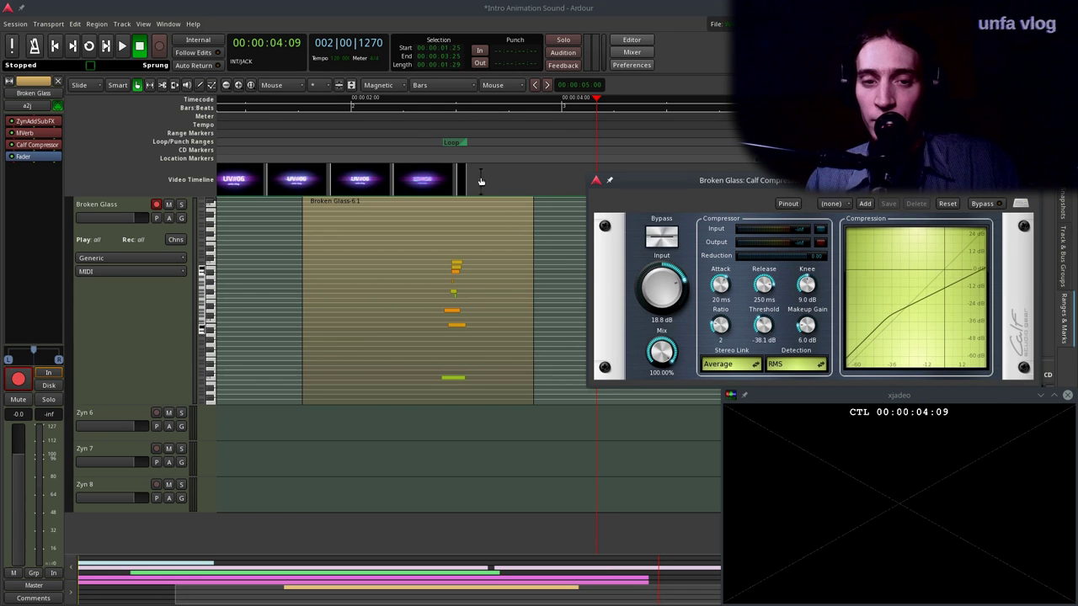
left_click(417, 127)
key("space")
key("space")
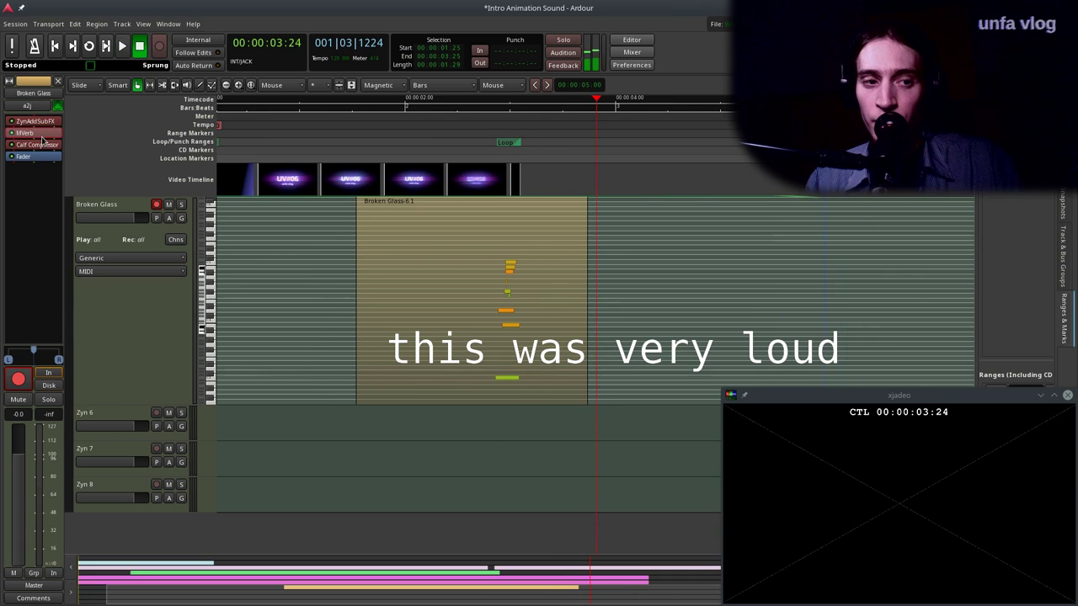
Reopen the Calf Compressor window and keep it above other windows.
double_click(44, 144)
right_click(671, 180)
mouse_move(792, 248)
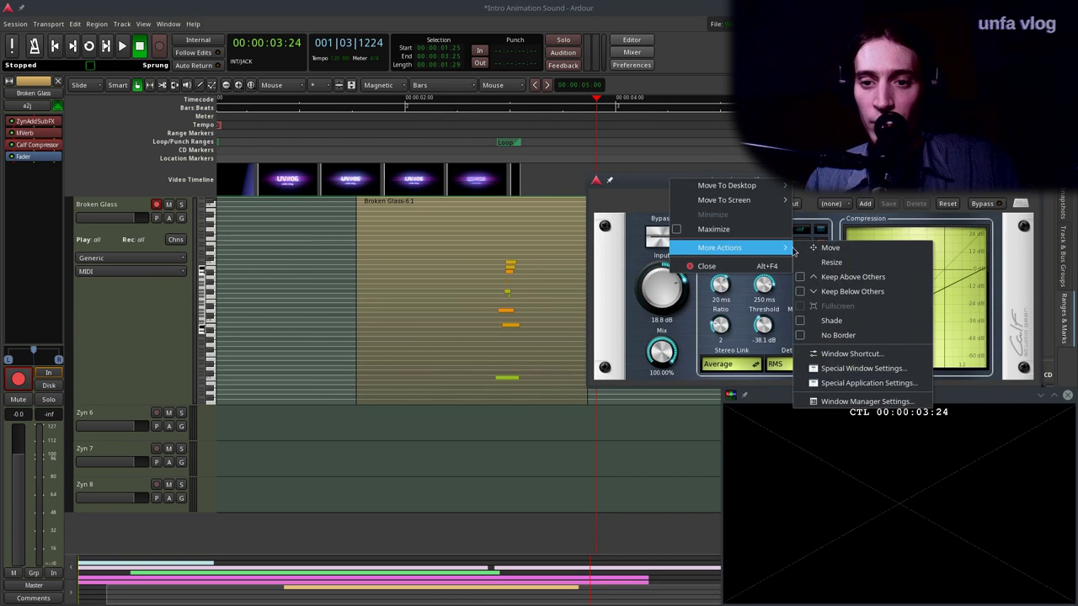
left_click(831, 277)
left_click_drag(806, 180, 781, 179)
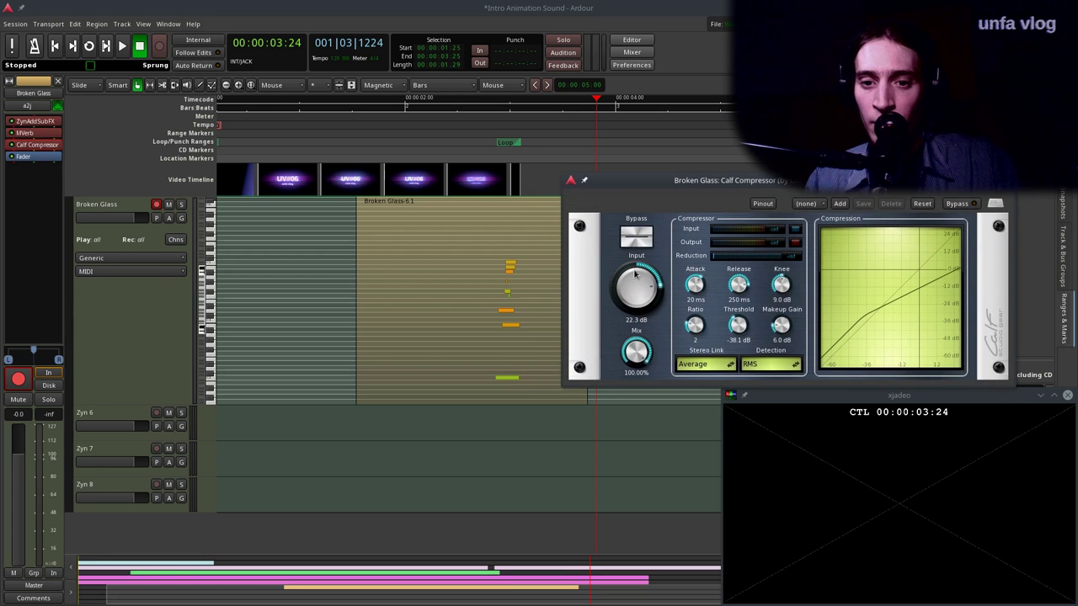
Set the compressor to 22.5 dB input, 0 dB makeup, -44.6 dB threshold, 9.6 ms attack and 22.9 ms release, and audition the take.
left_click_drag(782, 337, 787, 374)
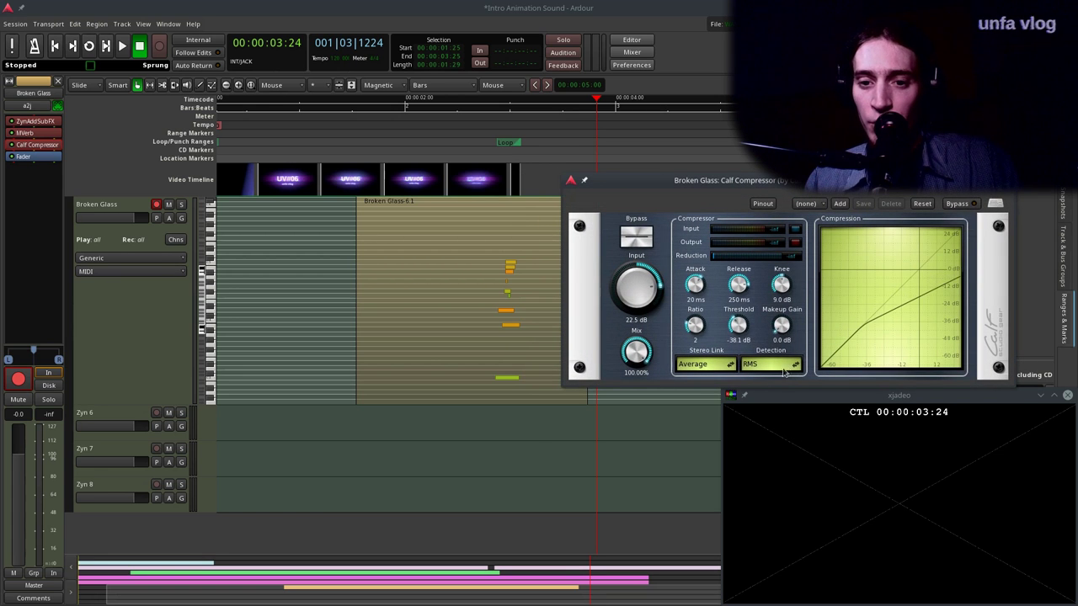
left_click_drag(746, 330, 749, 340)
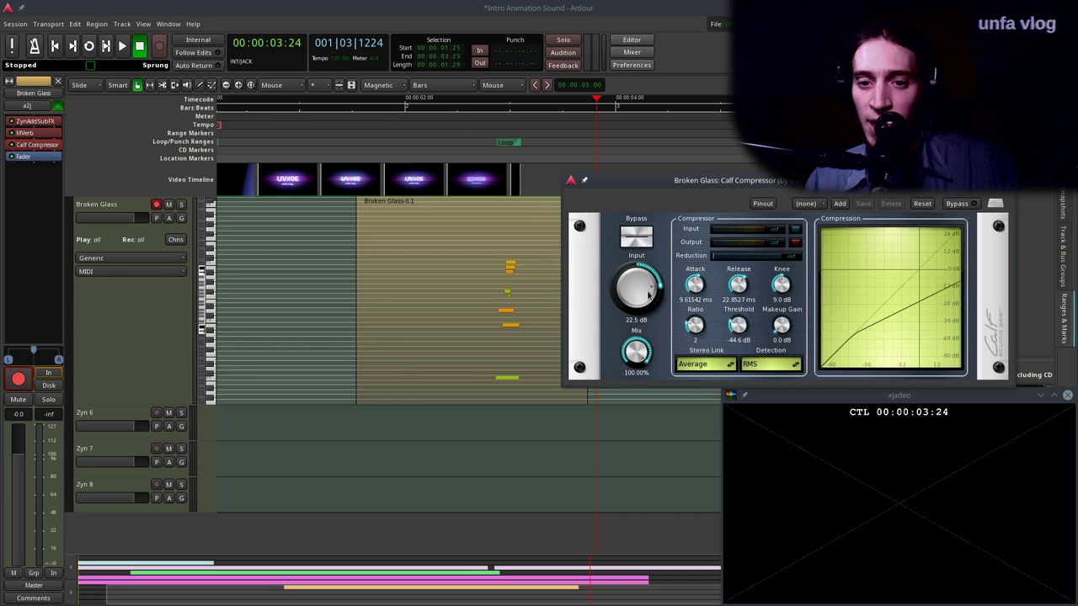
key("p")
key("space")
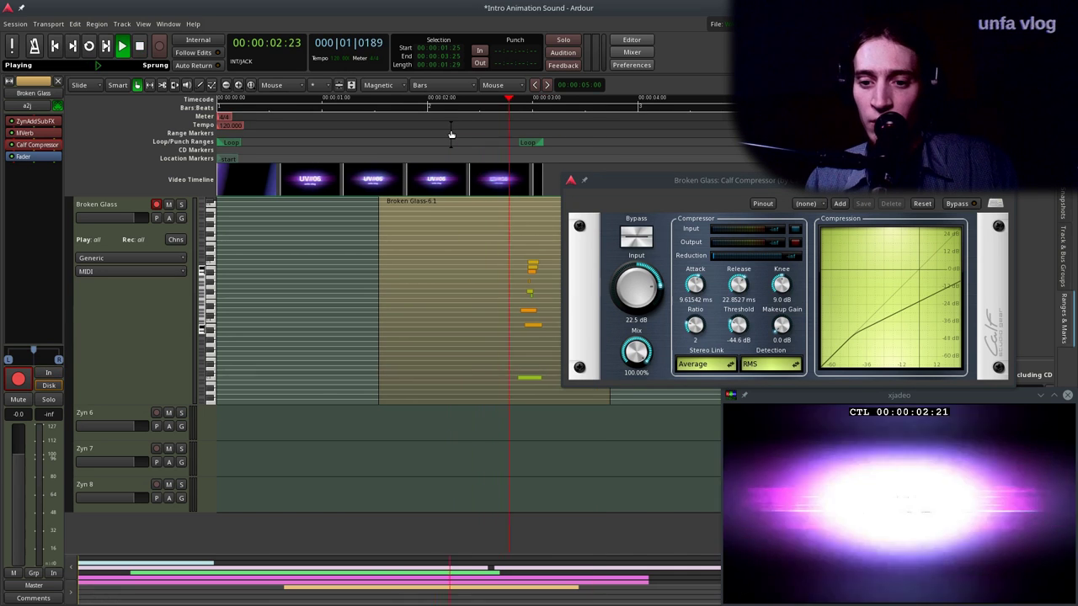
key("space")
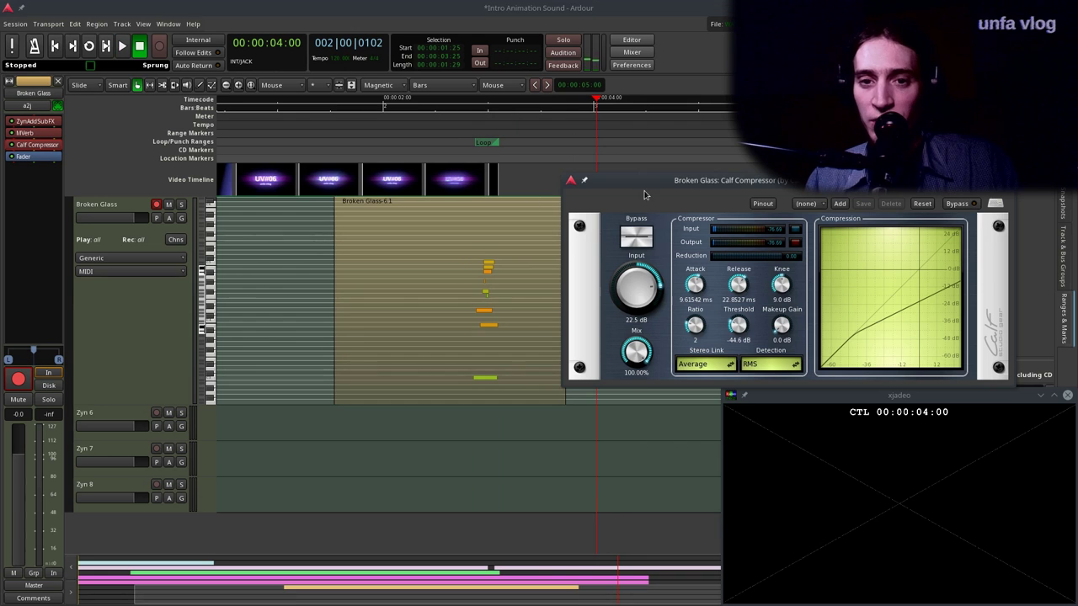
left_click(1007, 180)
Lower the Broken Glass track's fader to -10.4 dB and play the take around the flash.
left_click_drag(119, 222, 98, 220)
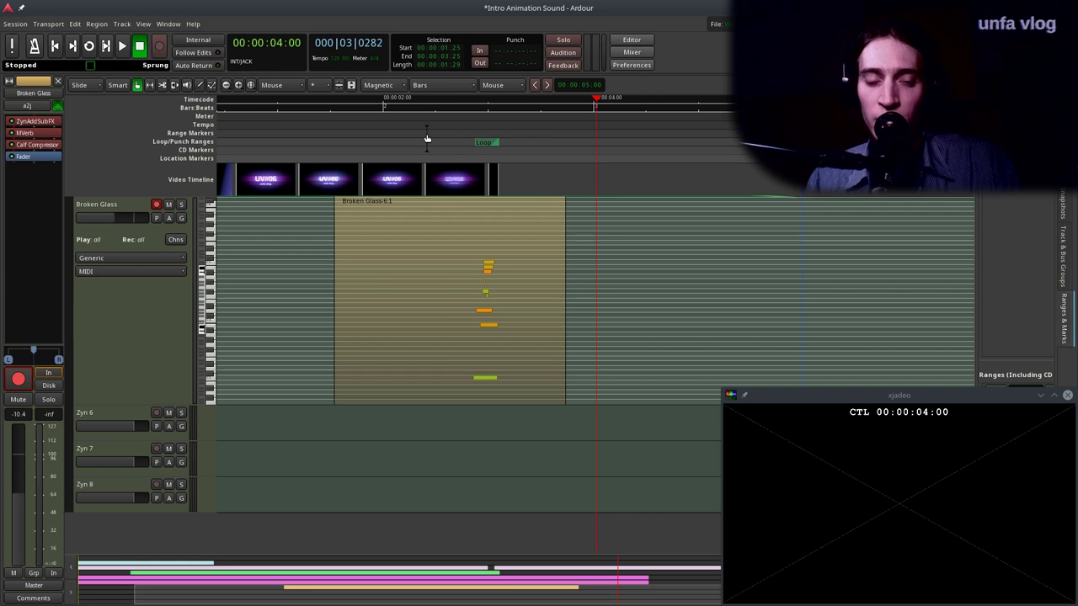
left_click(398, 127)
key("space")
key("space")
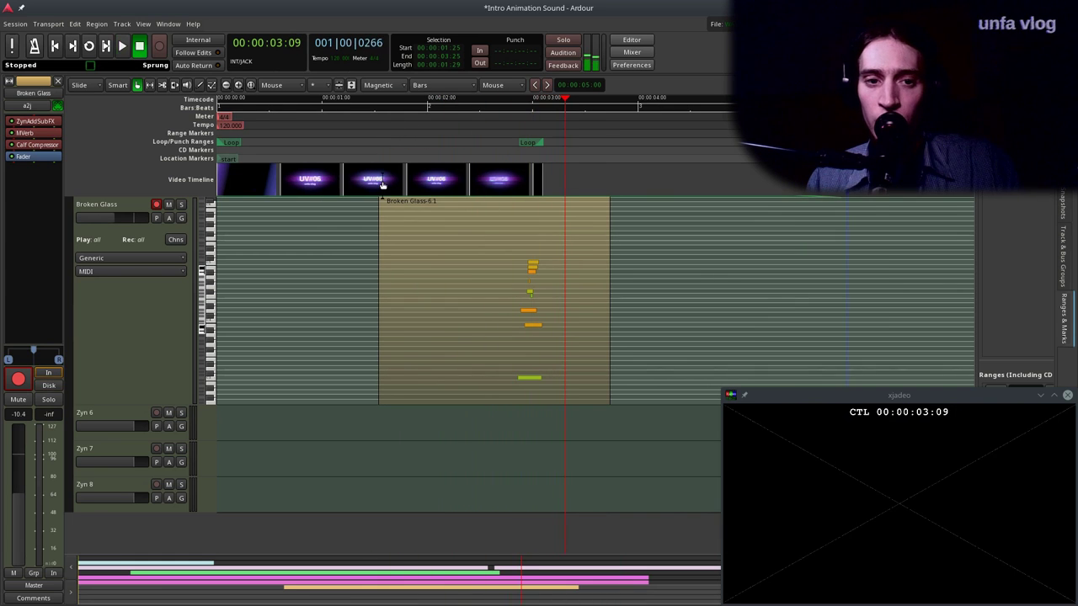
Lower the Broken Glass track's fader to -26.6 dB and play the full mix from the session start.
left_click_drag(108, 215, 87, 217)
left_click(417, 135)
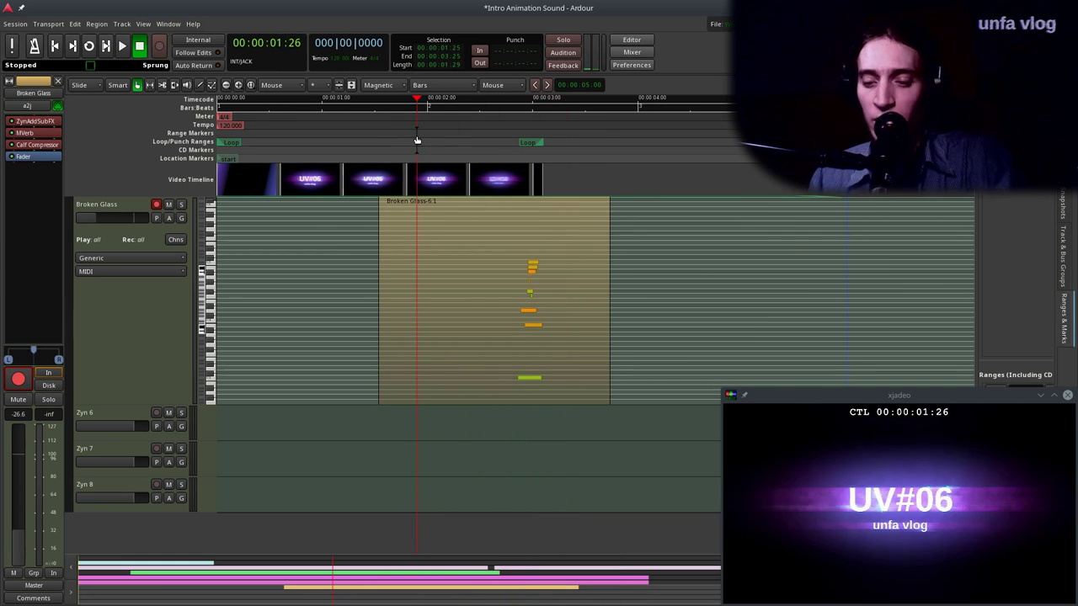
key("Home")
scroll(528, 307, "up", 3)
key("space")
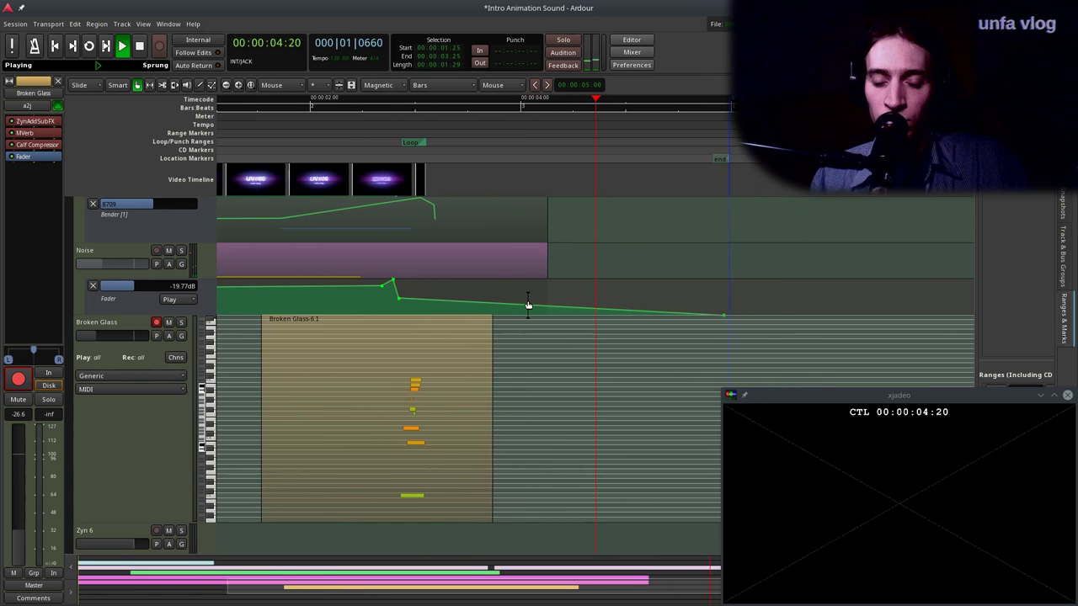
Stop playback, place the playhead at the flash (00:00:02:22) and rename the Zyn 6 track to Explosion.
key("space")
mouse_move(496, 139)
left_mouse_down()
mouse_move(510, 140)
mouse_move(501, 142)
left_mouse_up()
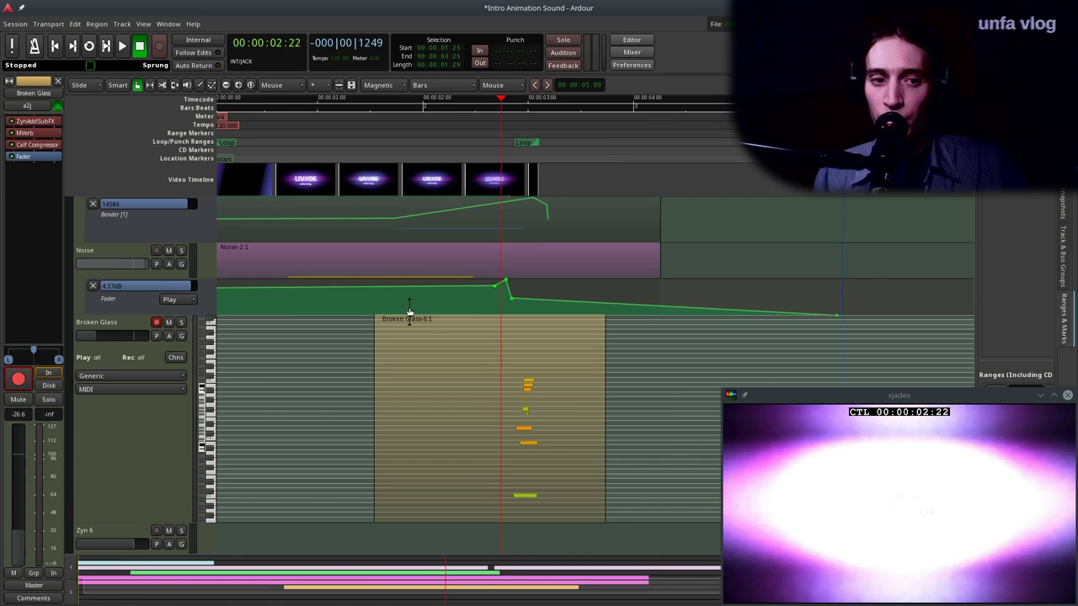
scroll(483, 286, "down", 3)
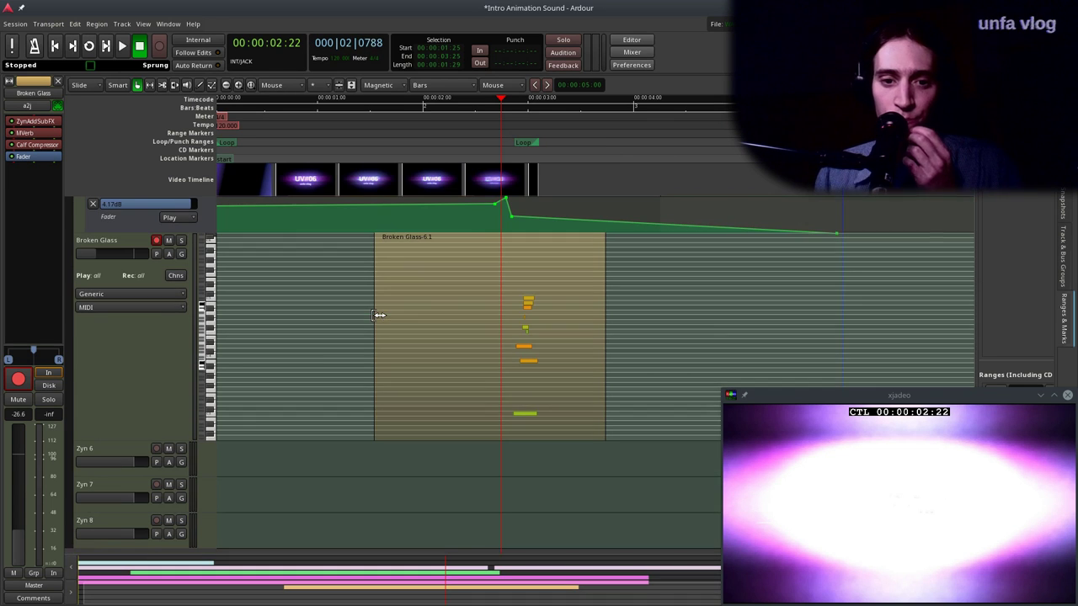
double_click(118, 453)
type("Explo")
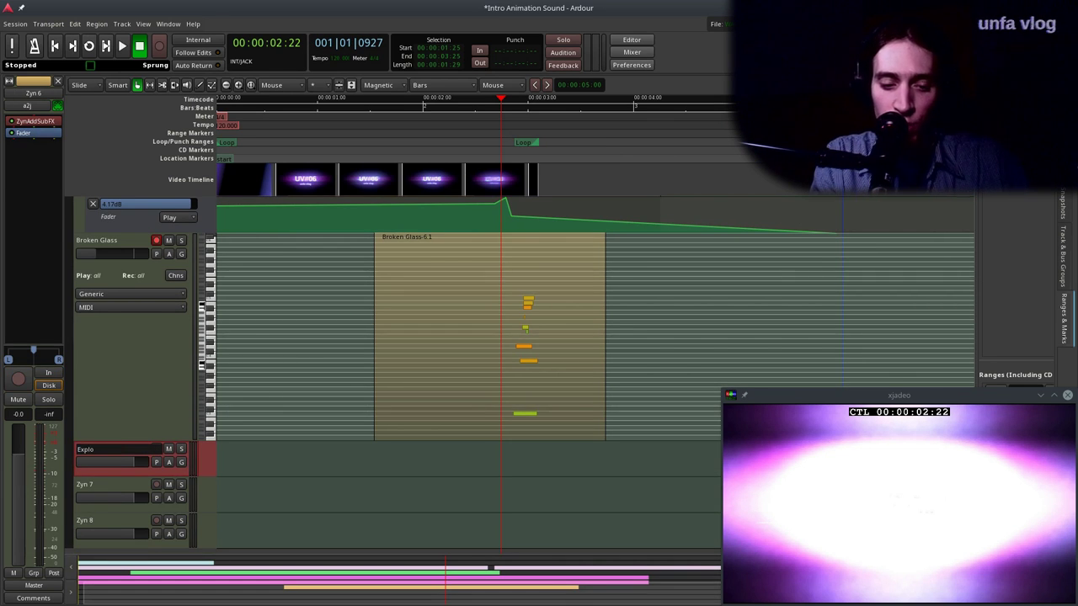
key("Return")
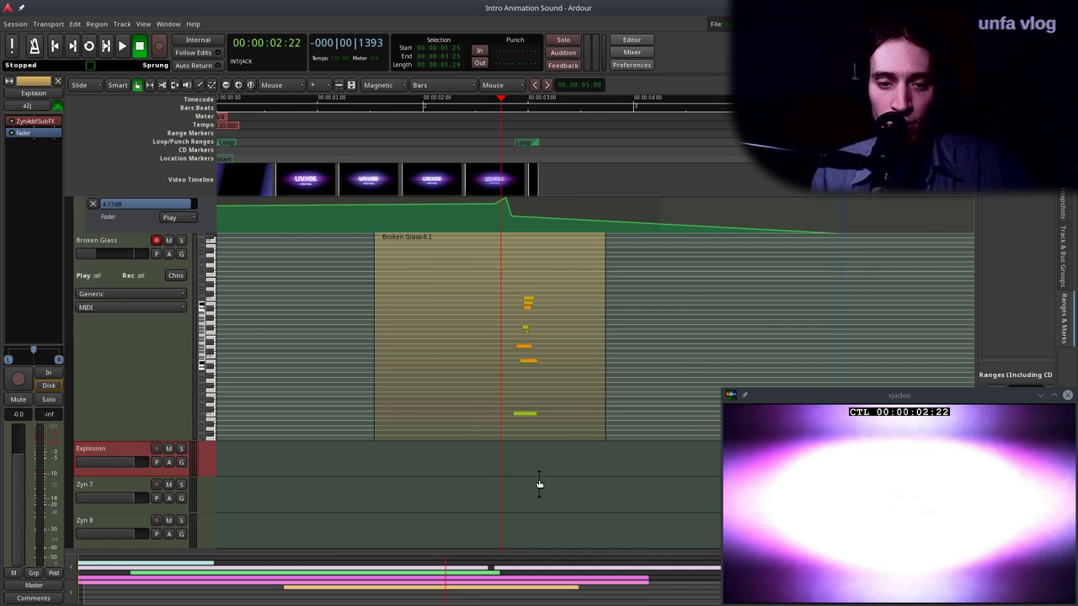
Draw a short MIDI region around the flash on the Explosion track and add one note starting at the playhead.
scroll(523, 481, "up", 2)
key("d")
left_click_drag(398, 460, 498, 461)
left_click_drag(432, 455, 479, 459)
key("g")
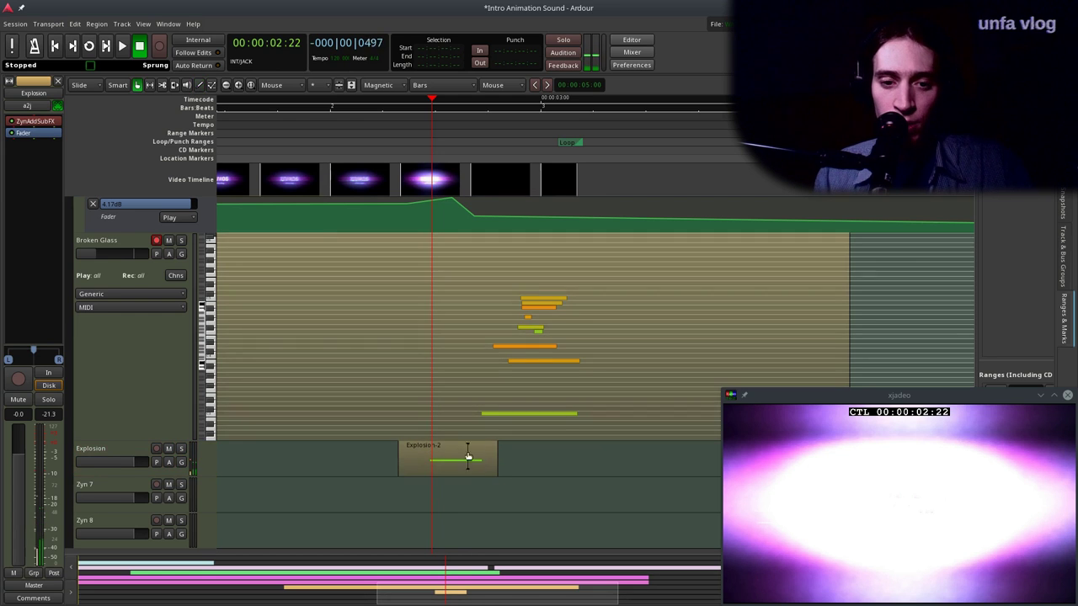
Disarm the Broken Glass track and arm the Explosion track for recording.
double_click(103, 451)
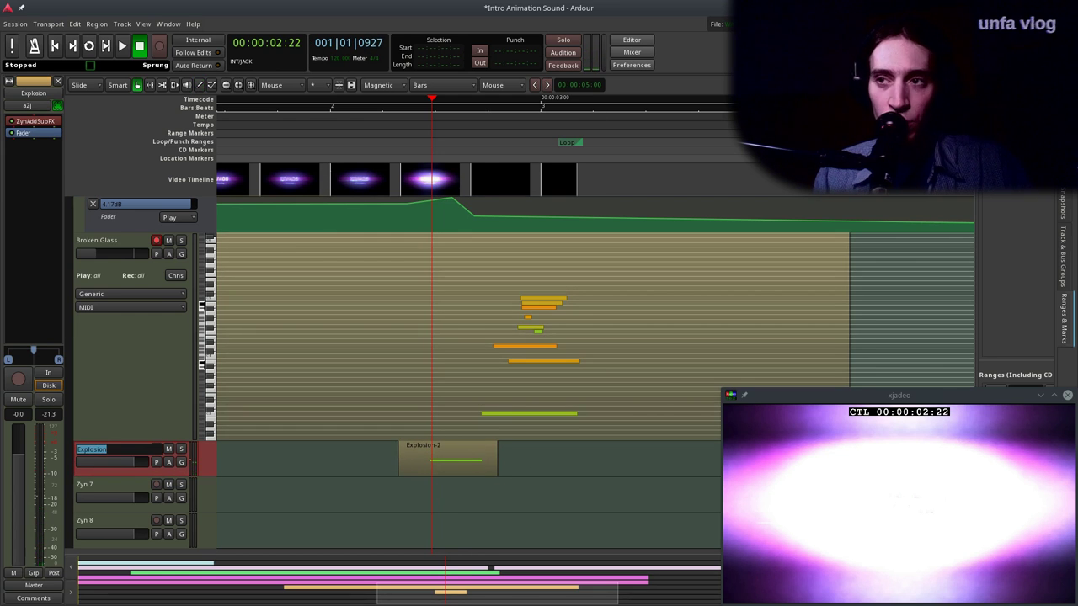
double_click(40, 120)
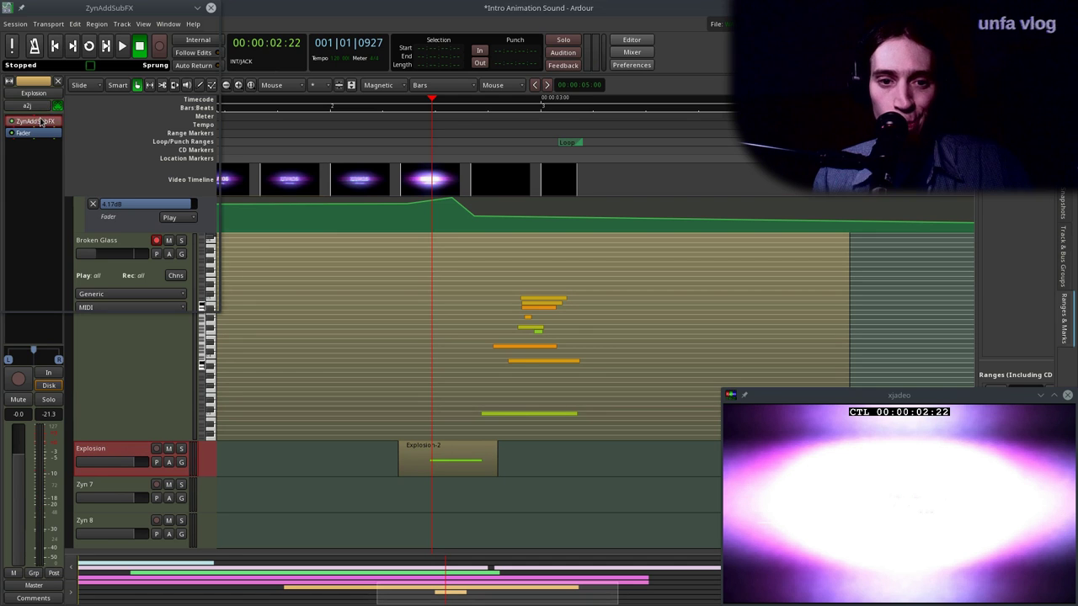
left_click_drag(157, 13, 602, 109)
left_click(158, 243)
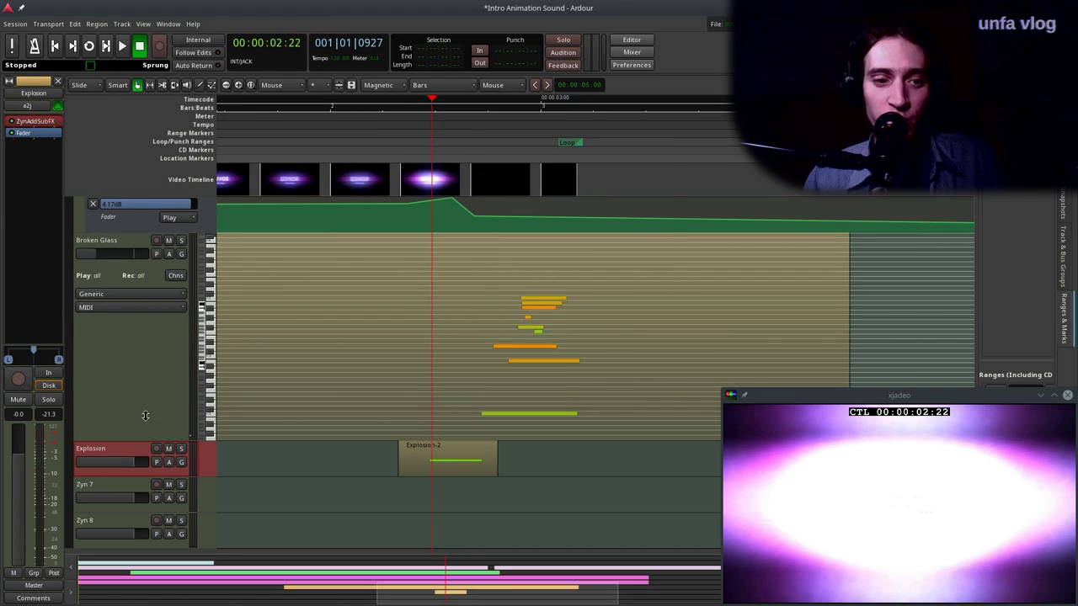
left_click(156, 448)
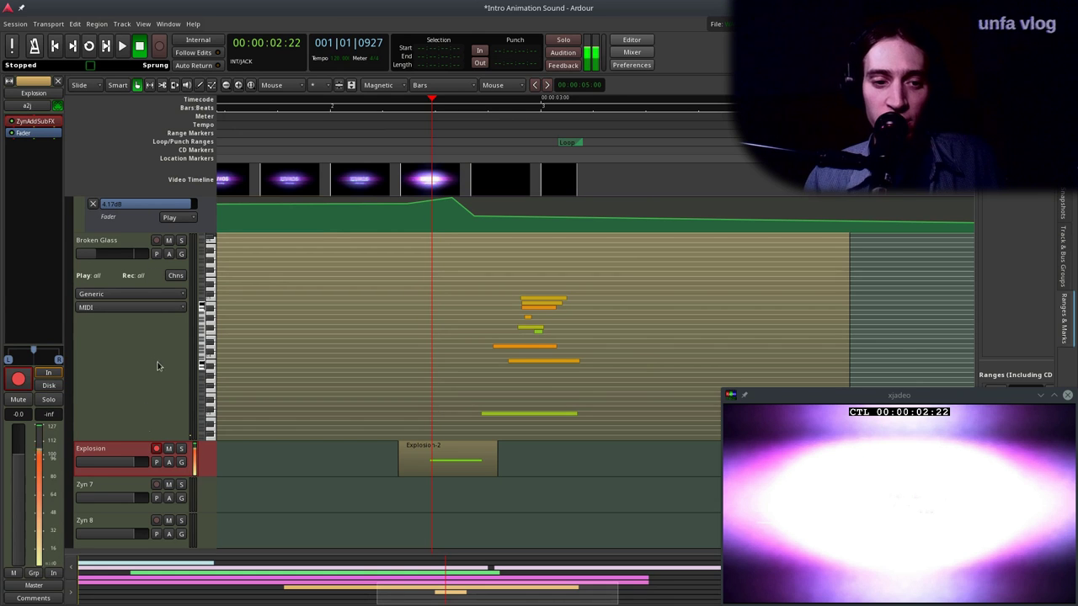
Open the Explosion track's ZynAddSubFX instrument editor, enable only SUBsynth as its engine and open the SUBsynth parameters.
right_click(35, 123)
left_click(85, 409)
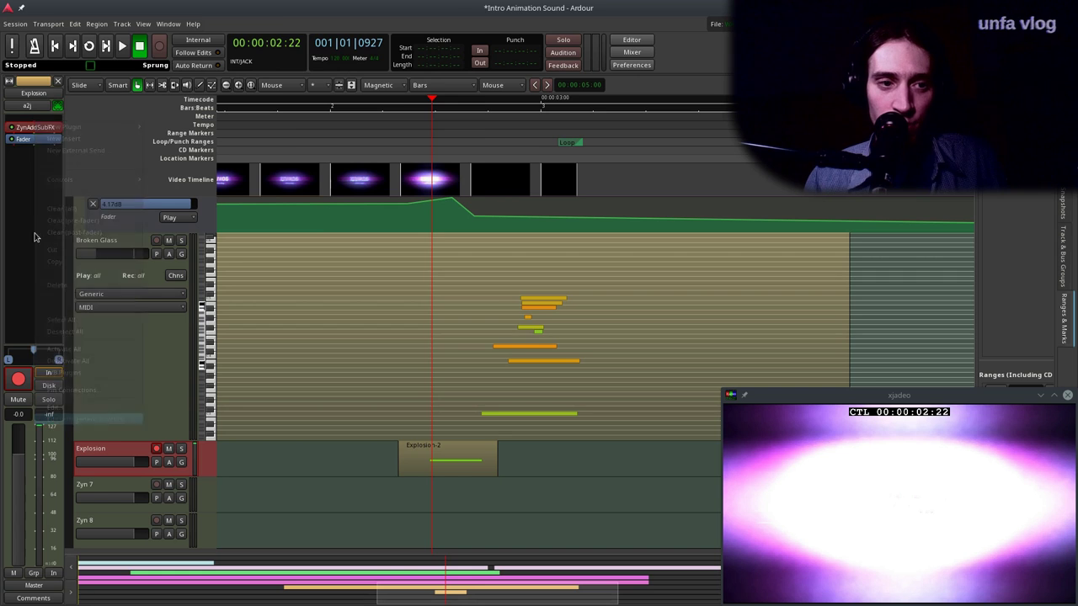
left_click(477, 7)
double_click(33, 119)
left_click_drag(98, 8, 412, 70)
left_click(361, 312)
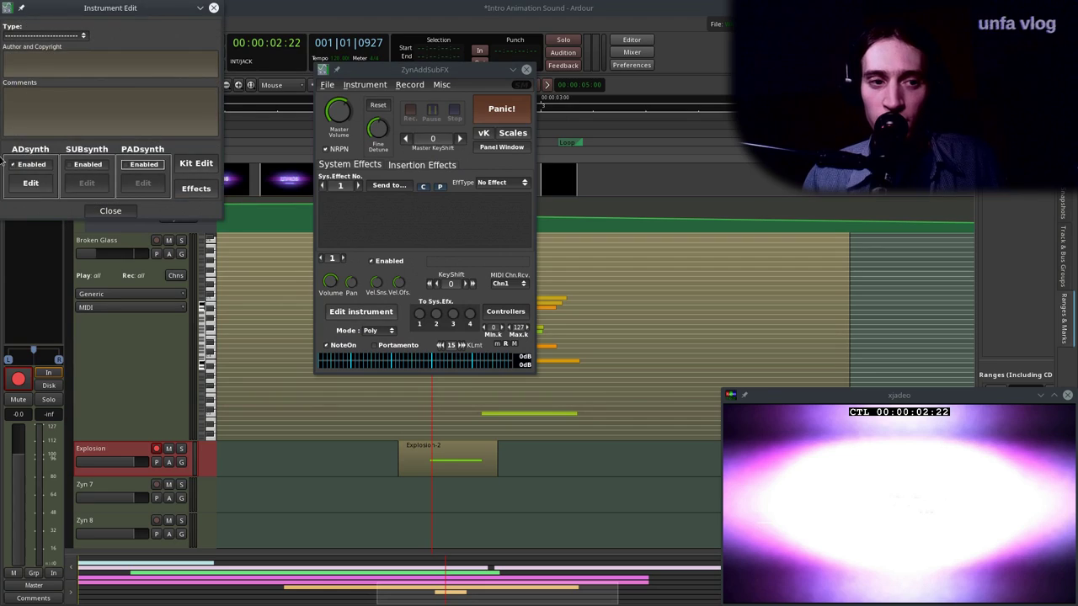
left_click(92, 182)
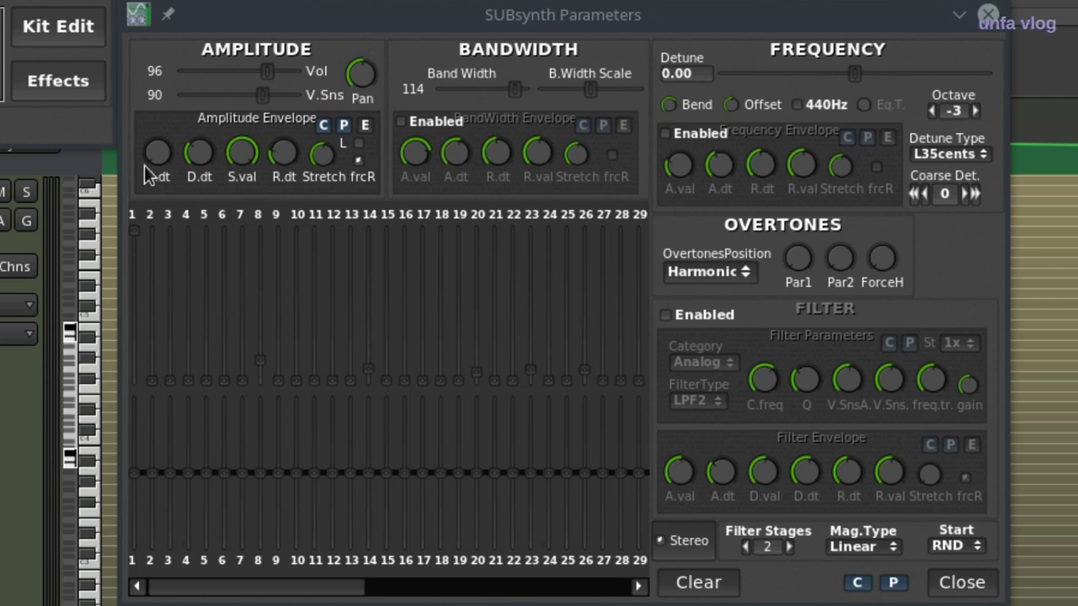
Enable the SUBsynth frequency envelope with a raised starting value and try ShiftU overtones with Par1 and Par2 turned up.
left_click(689, 135)
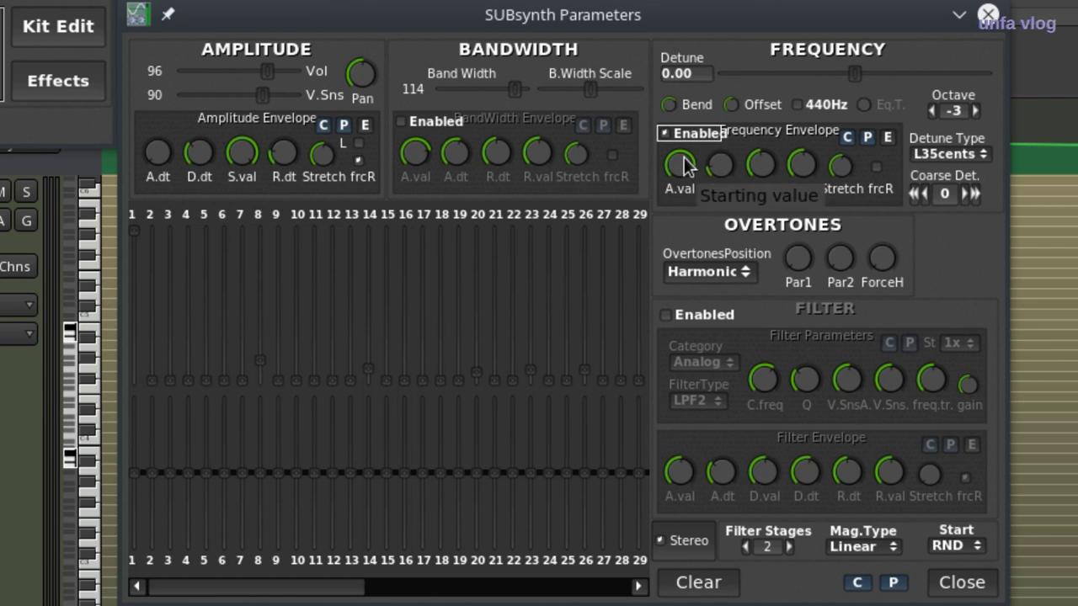
left_click(690, 274)
left_click(705, 291)
left_click_drag(841, 251, 800, 106)
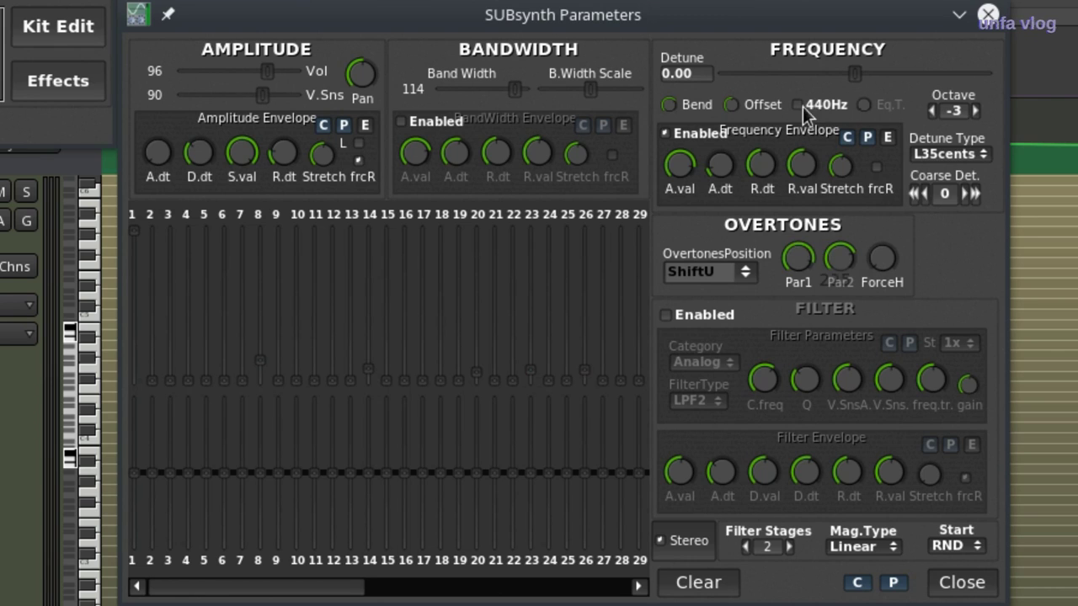
Set the overtones position to PowerL and raise harmonics 13, 17, 18 and 23.
left_click(707, 271)
left_click(704, 290)
left_click(740, 271)
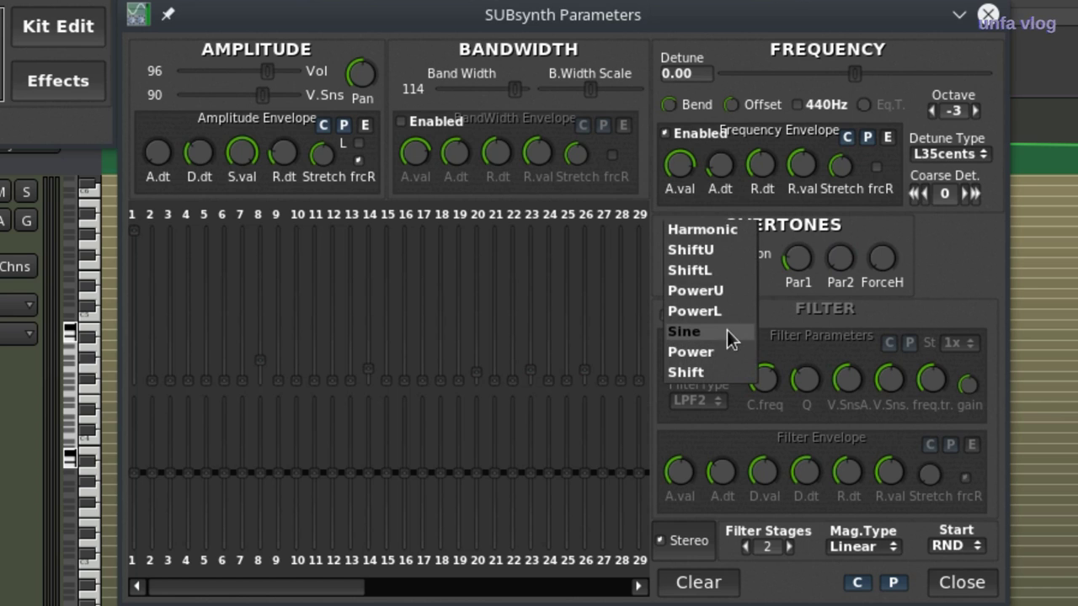
left_click(721, 310)
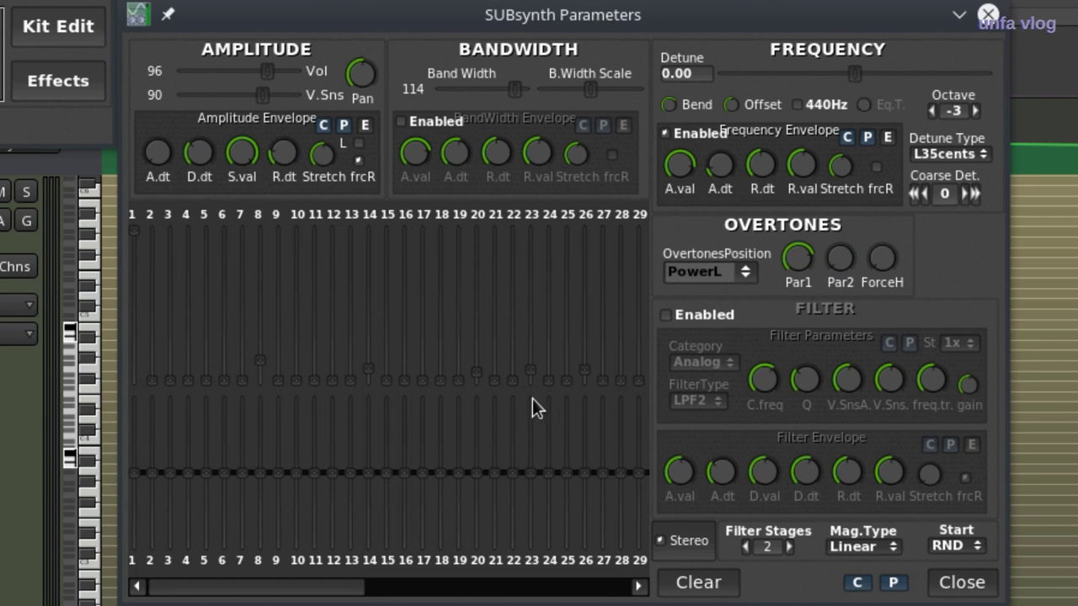
left_click_drag(440, 286, 350, 296)
Set the SUBsynth harmonics' Start option to Max.
left_click(960, 548)
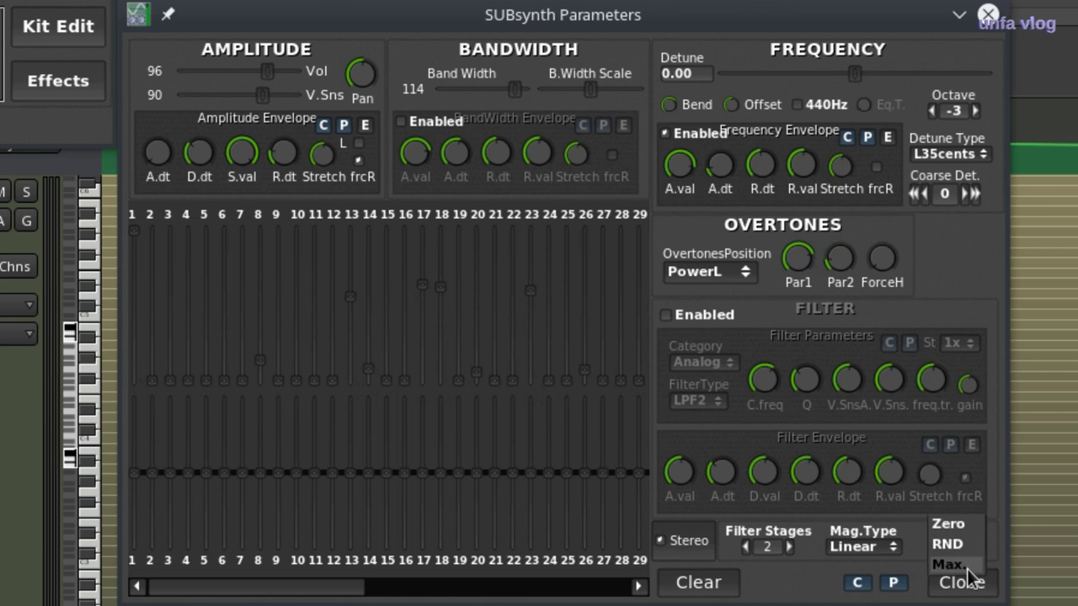
left_click(969, 579)
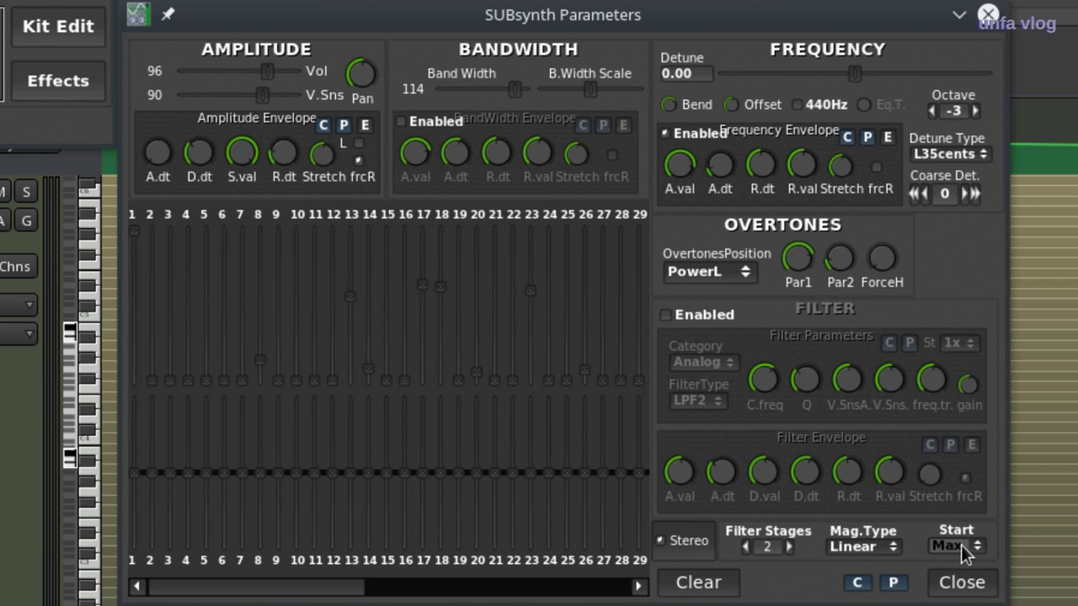
left_click(959, 503)
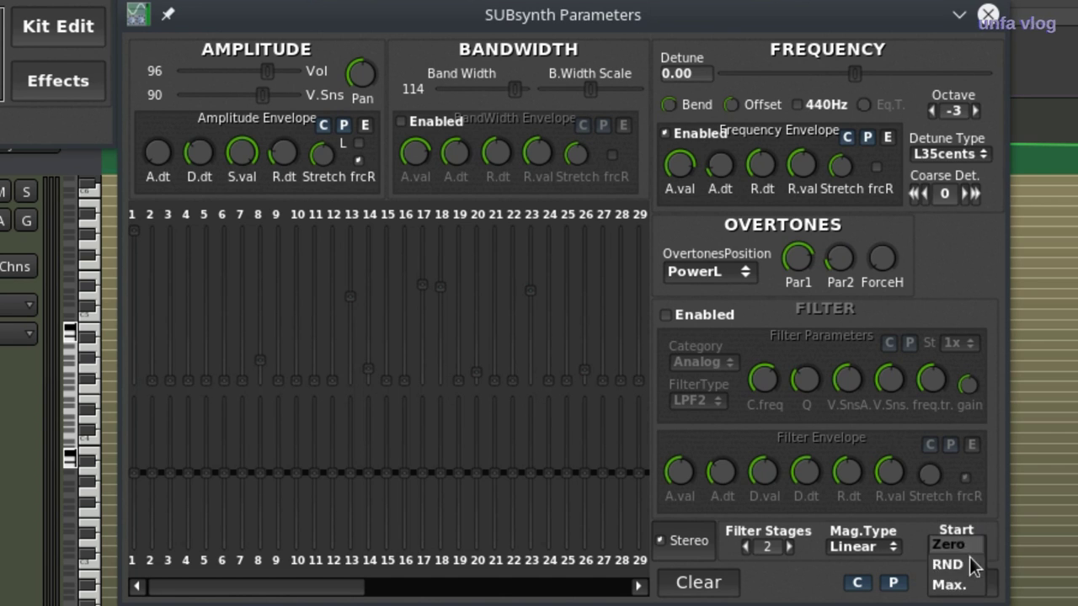
left_click(966, 584)
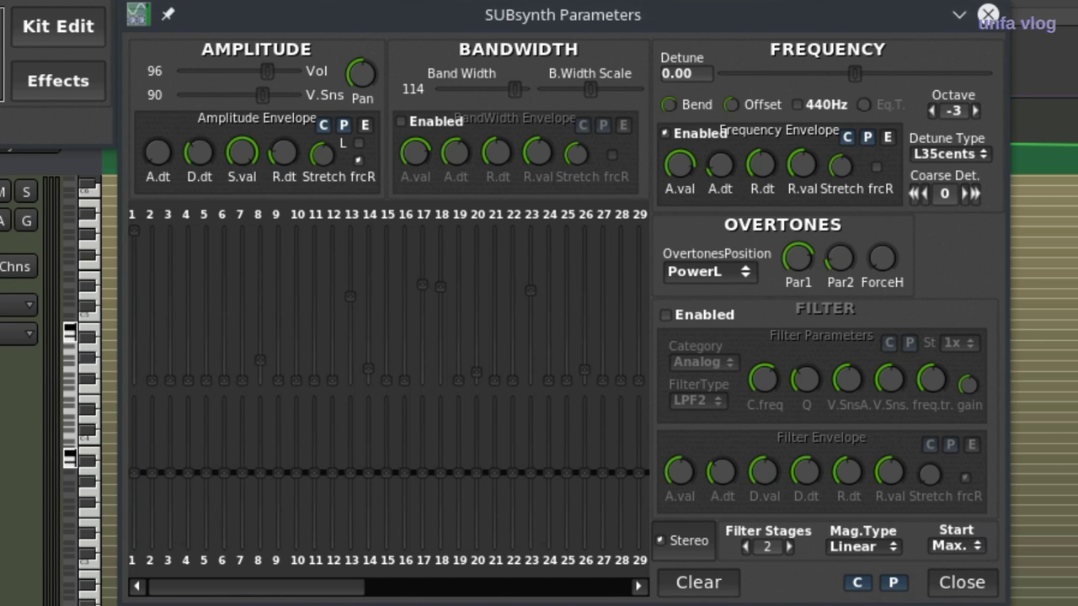
Turn the amplitude envelope's sustain to minimum with a shorter decay, and set the SUBsynth volume to 104.
left_click_drag(249, 151, 259, 304)
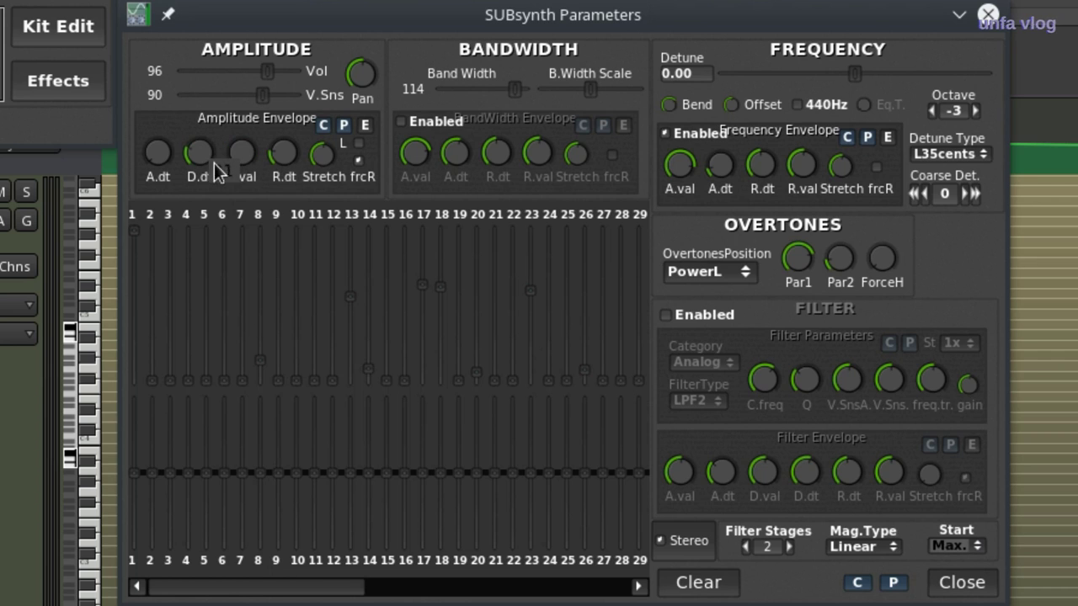
left_click_drag(267, 71, 296, 73)
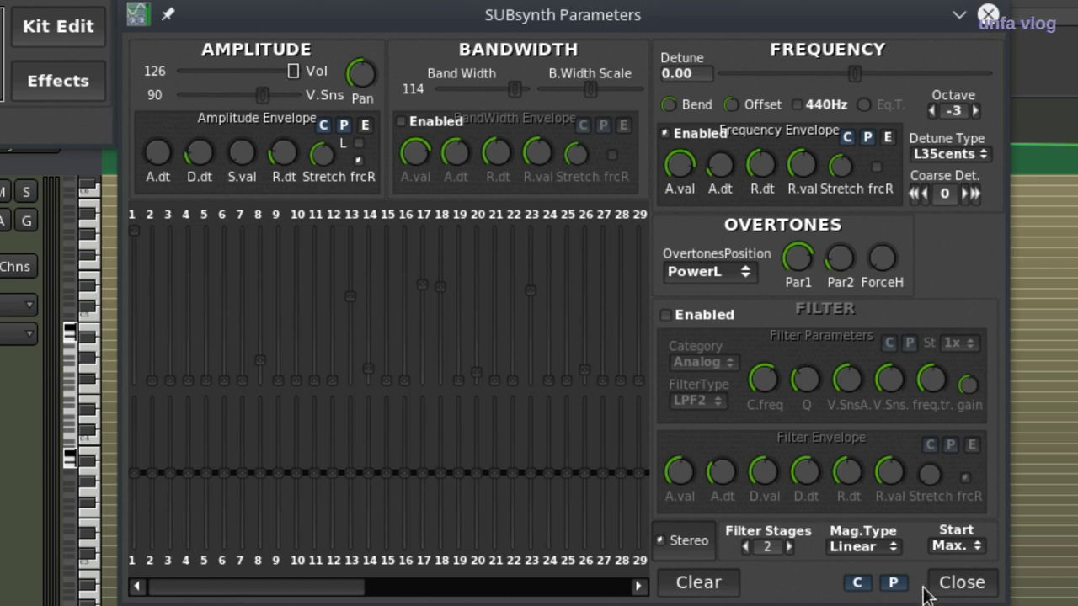
Enable the SUBsynth bandwidth envelope, adjust its starting value and attack time, and close the instrument editing windows.
left_click(401, 122)
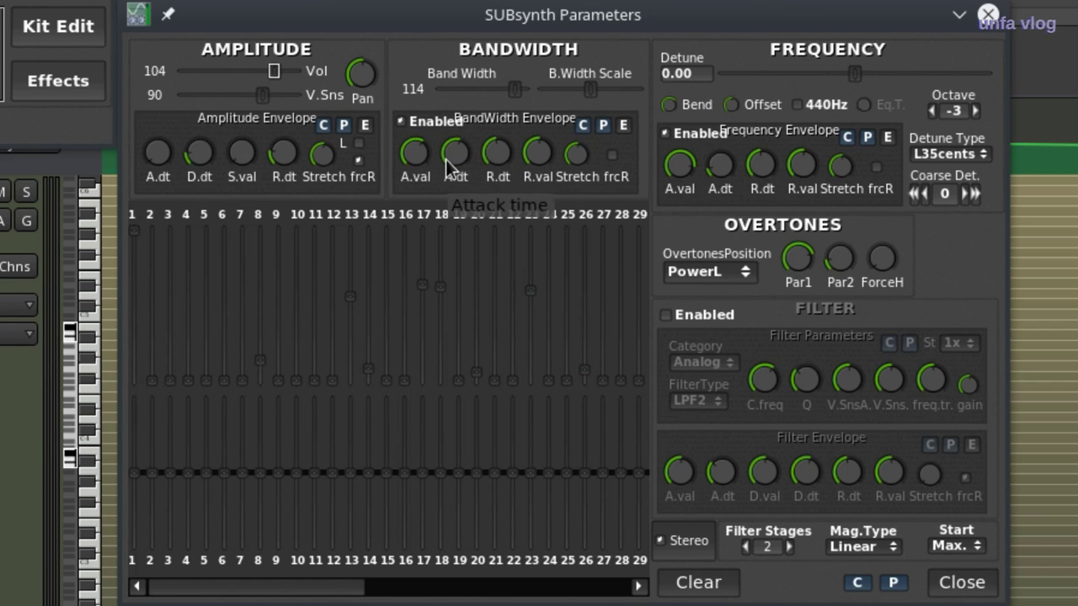
left_click_drag(446, 160, 448, 213)
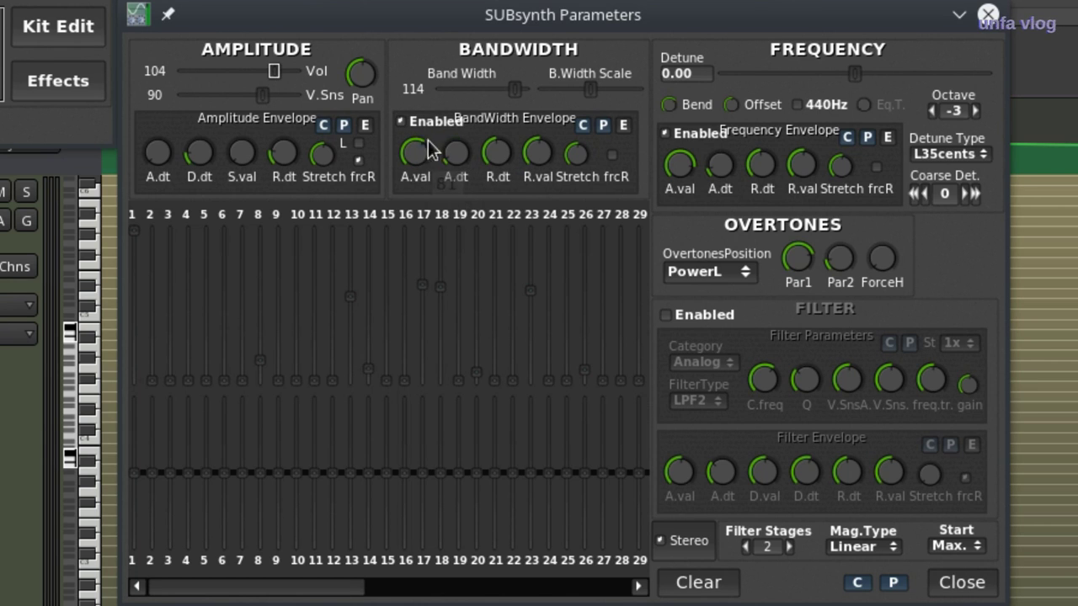
left_click_drag(458, 157, 460, 116)
left_click_drag(416, 151, 421, 168)
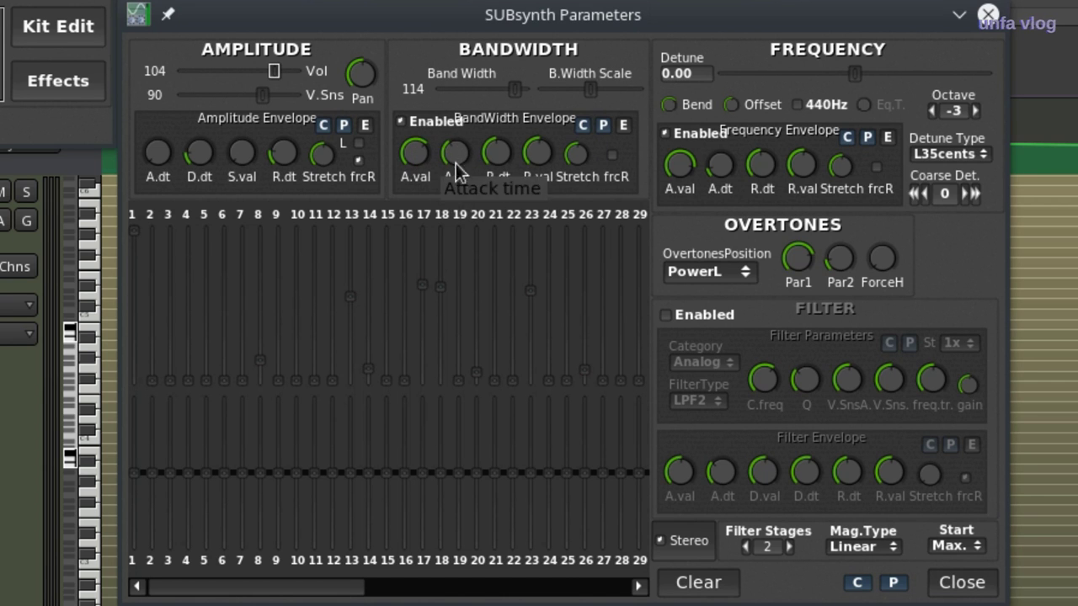
left_click(960, 583)
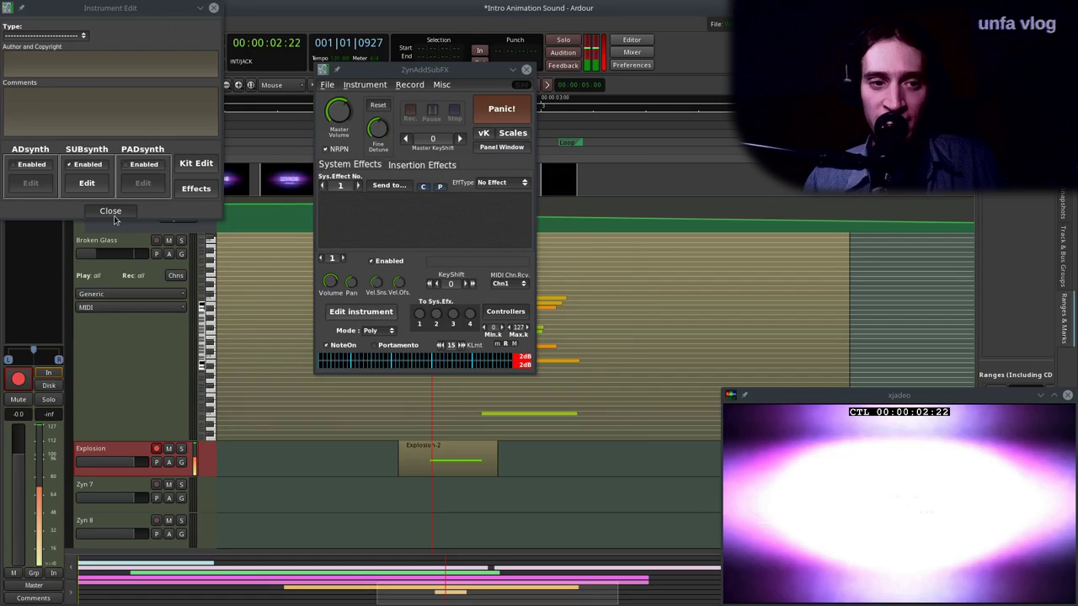
left_click(106, 210)
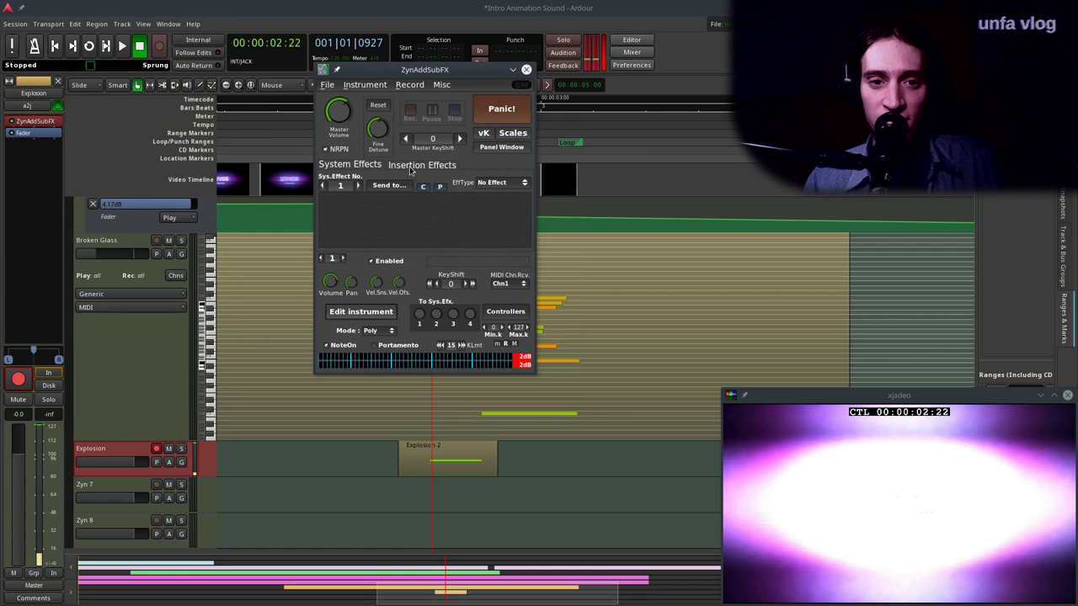
Show the insertion effects and set the part's KeyShift to -36.
left_click(410, 167)
left_click(387, 186)
left_click(428, 216)
left_click(430, 284)
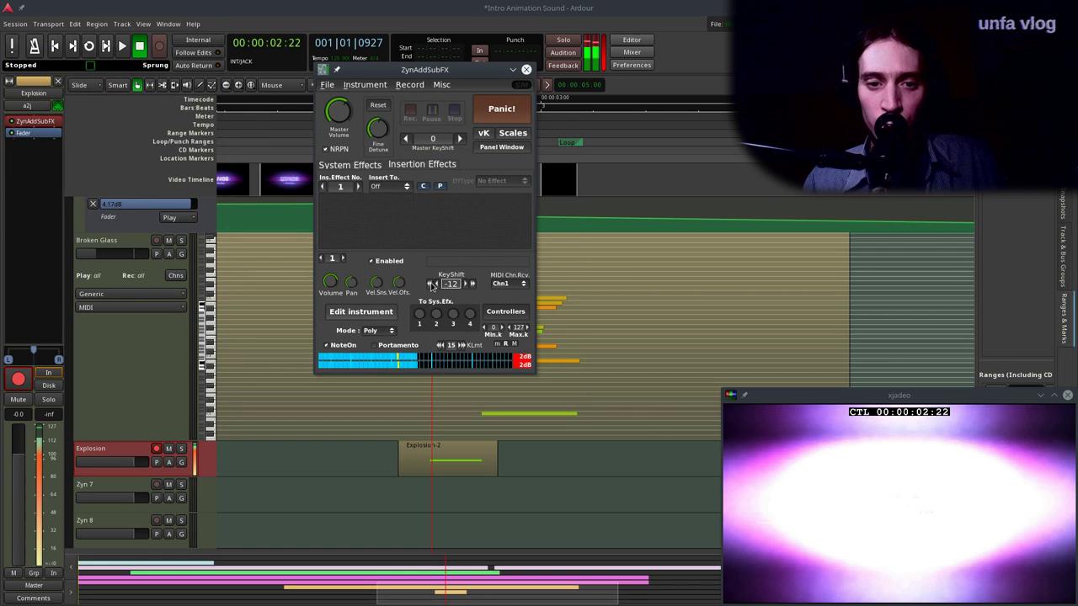
Reopen the SUBsynth parameters, fine-tune the amplitude envelope's decay time and close the parameters window.
left_click(360, 312)
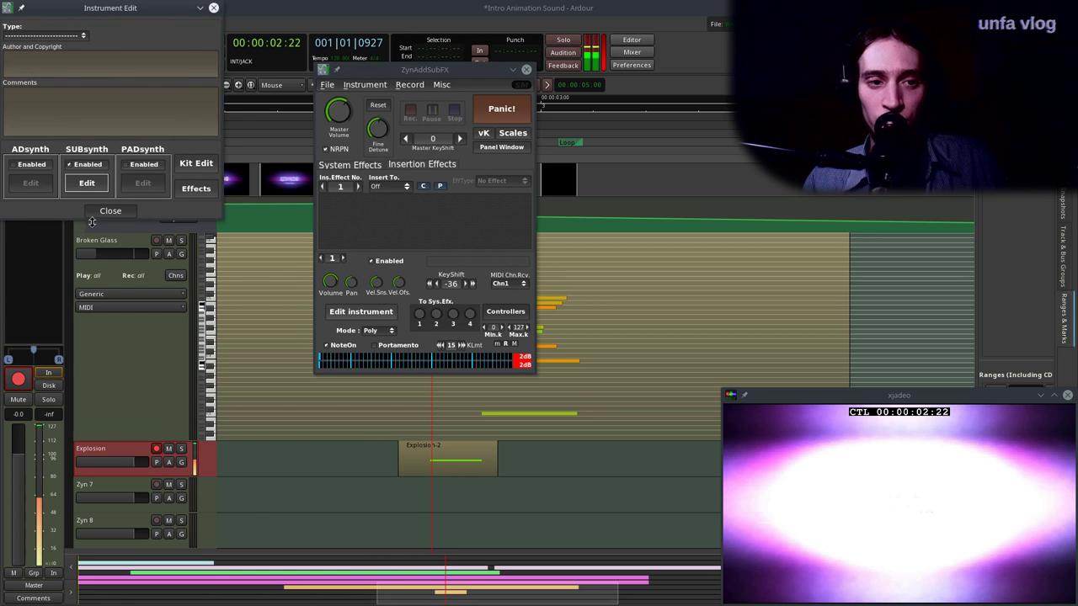
left_click(87, 183)
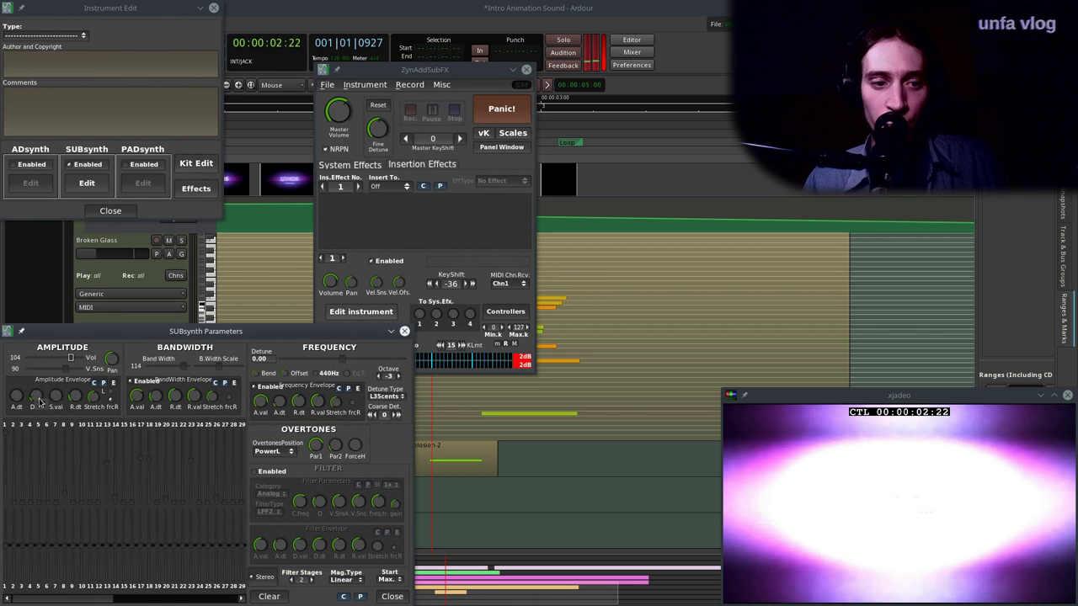
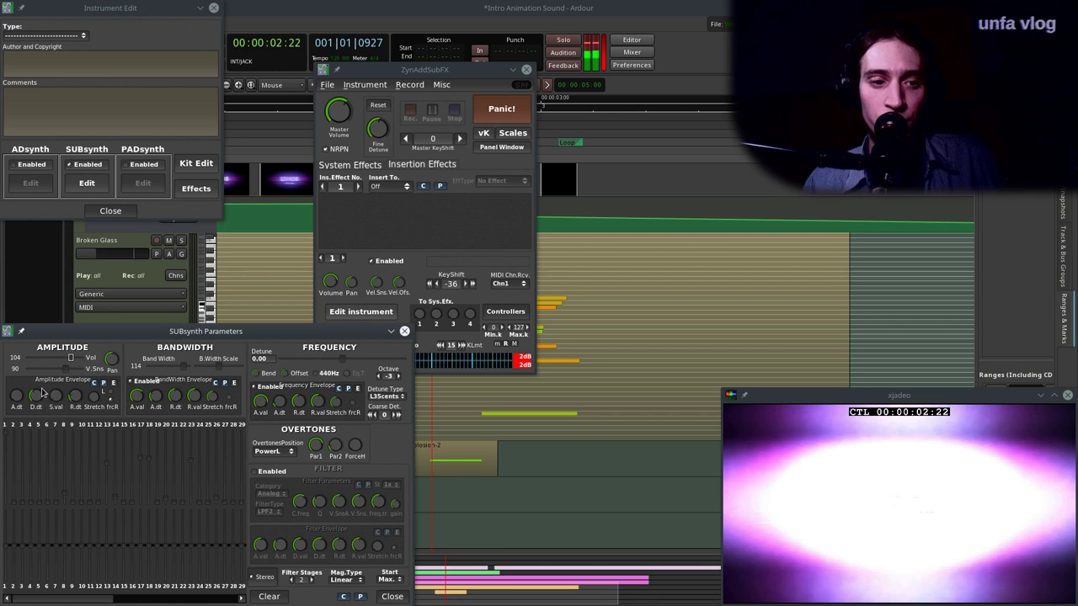
left_click(392, 596)
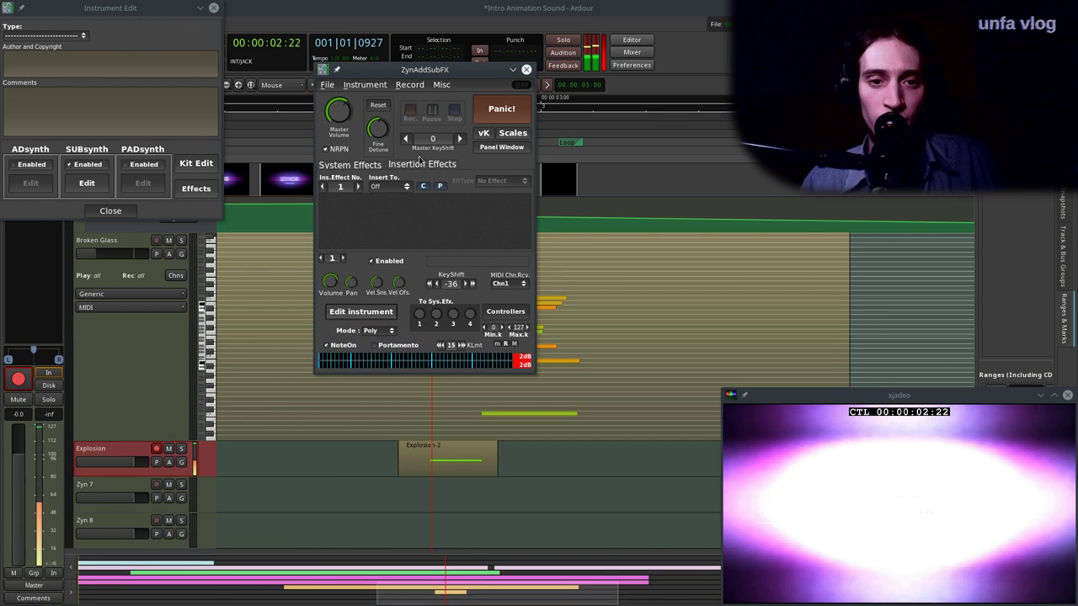
Insert a Distortion effect on Part 1 as insertion effect 1 and enable its PF option.
left_click(399, 186)
left_click(399, 198)
left_click(482, 181)
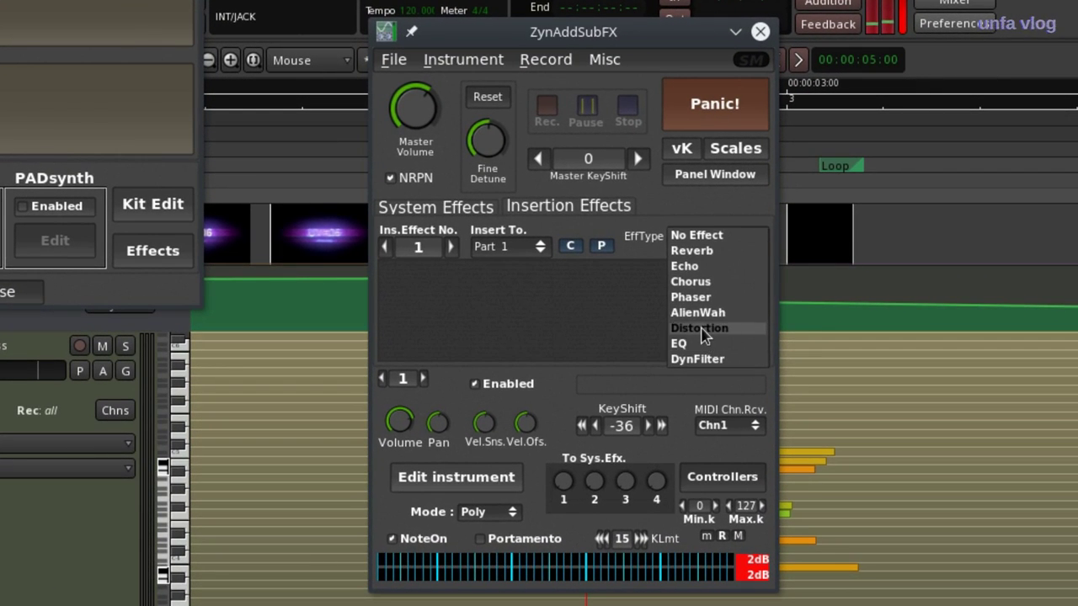
left_click(688, 322)
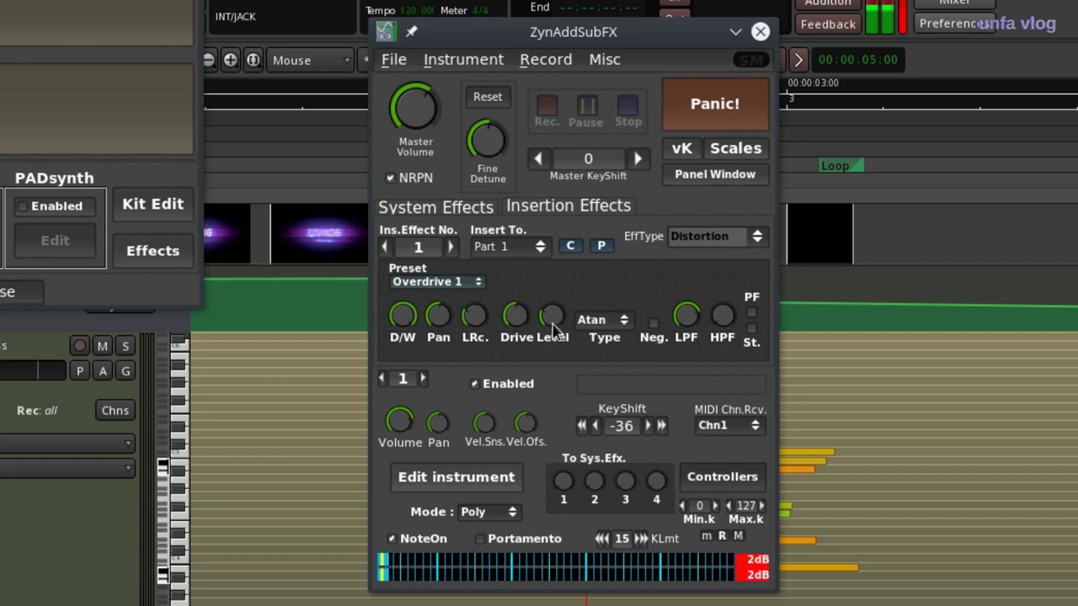
left_click(752, 313)
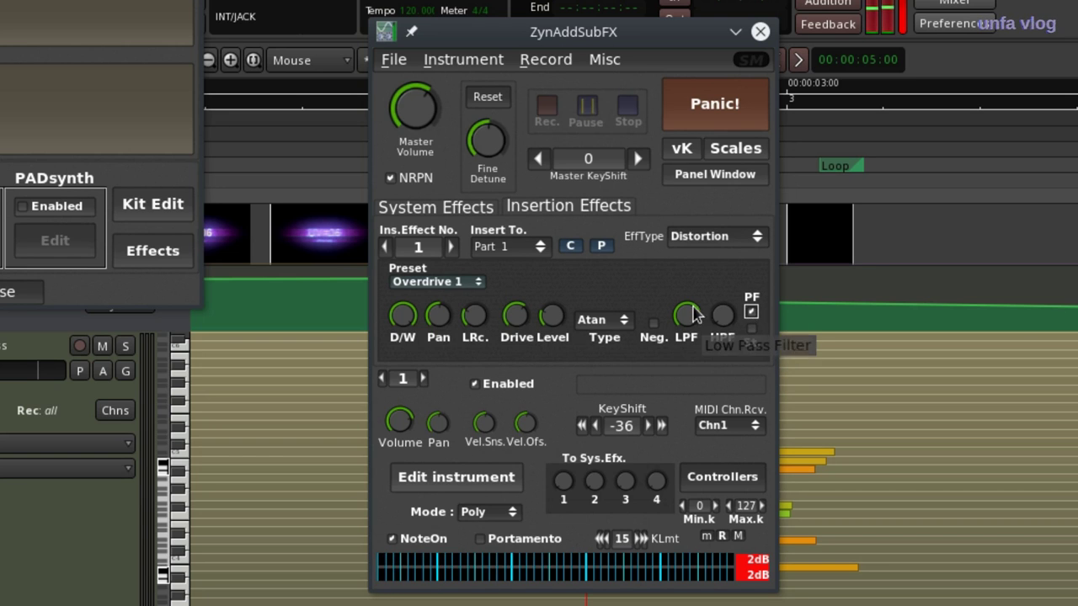
Enable the St. option on the first Distortion and add a second Distortion with St. enabled to Part 1 as insertion effect 2.
left_click(751, 329)
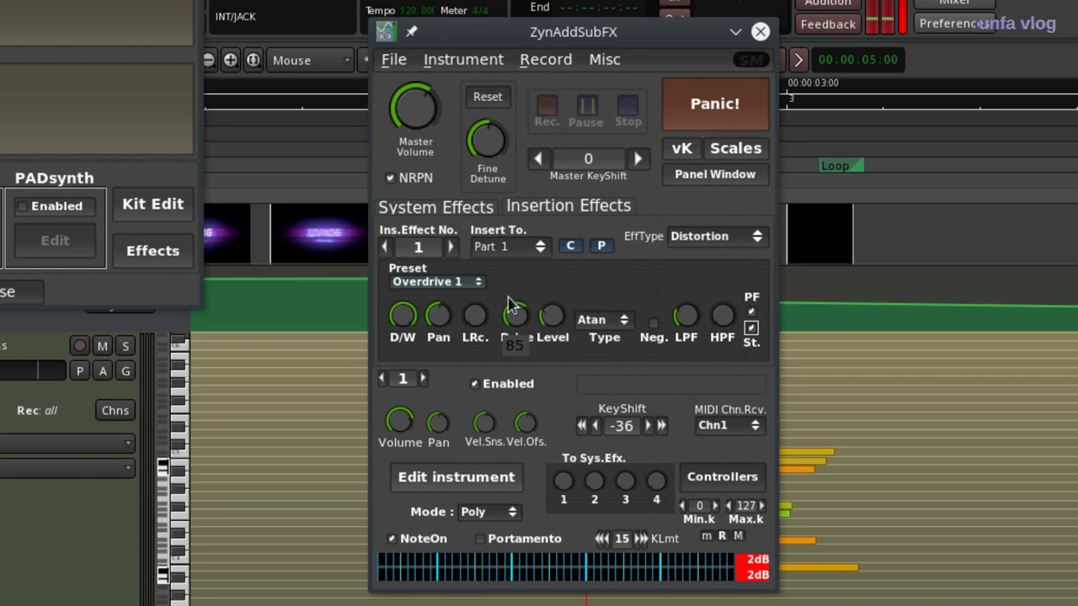
left_click_drag(415, 411, 438, 326)
left_click(450, 247)
left_click(507, 246)
left_click(531, 266)
left_click(756, 239)
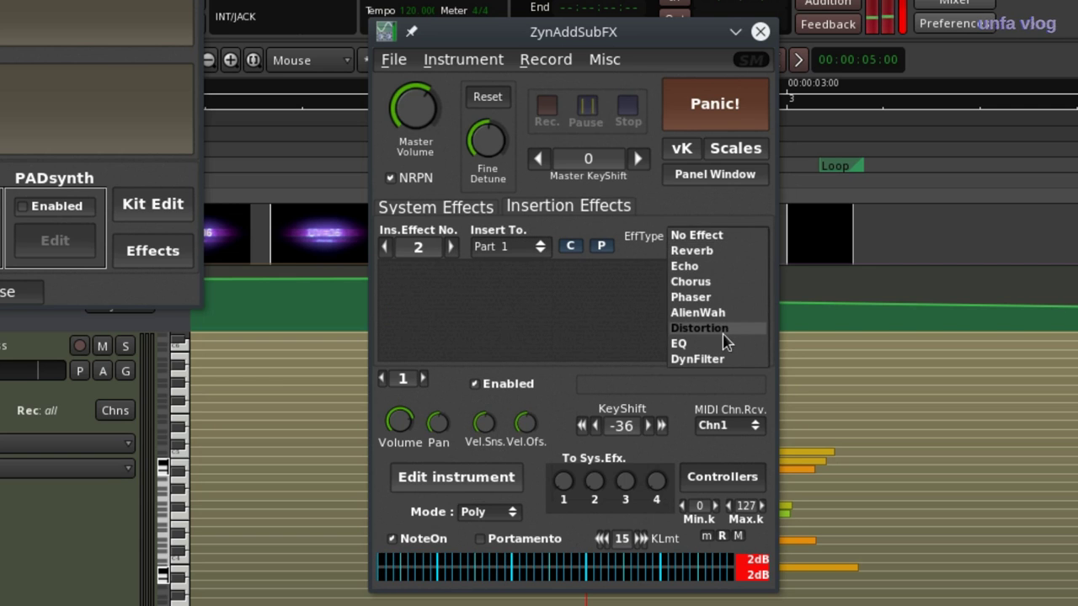
left_click(717, 334)
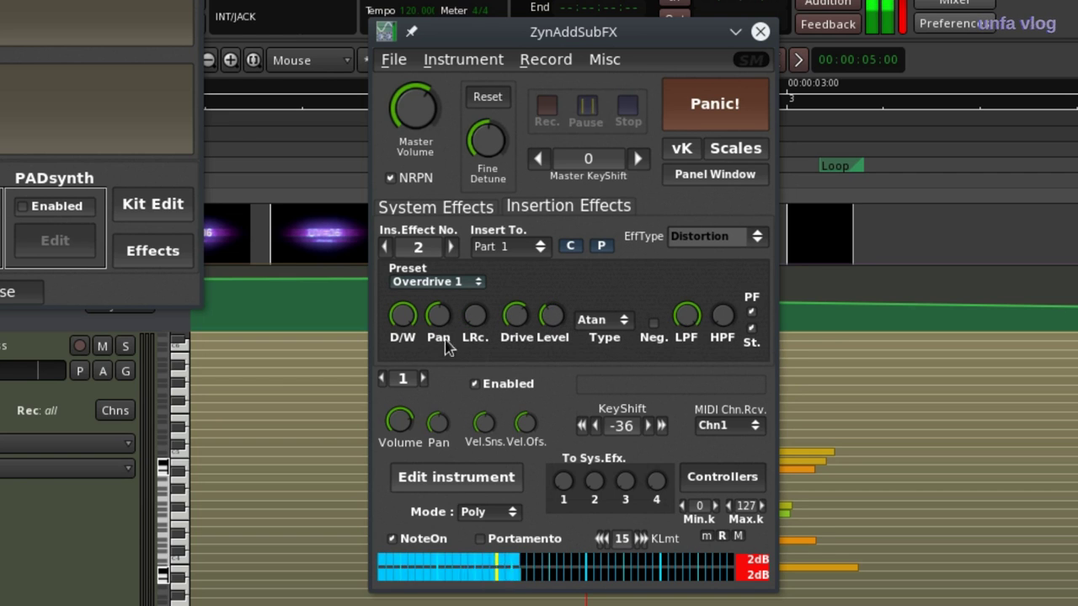
left_click(751, 329)
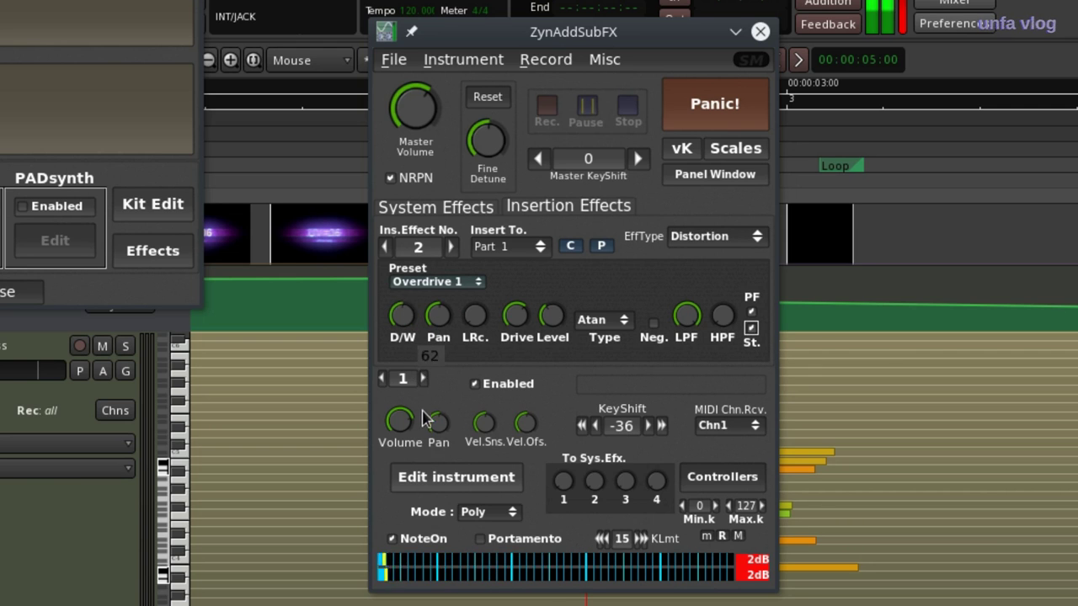
Add a Reverb to Part 1 as insertion effect 3 and set its type to Bandwidth.
left_click(450, 246)
left_click(490, 246)
left_click(505, 262)
left_click(715, 235)
left_click(716, 263)
left_click(538, 282)
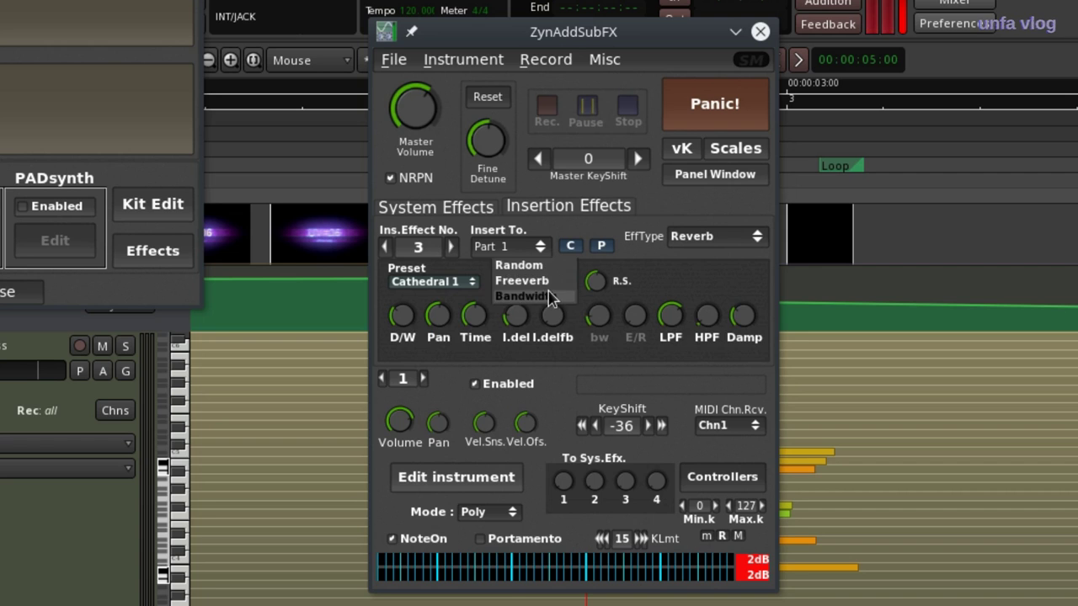
left_click(546, 297)
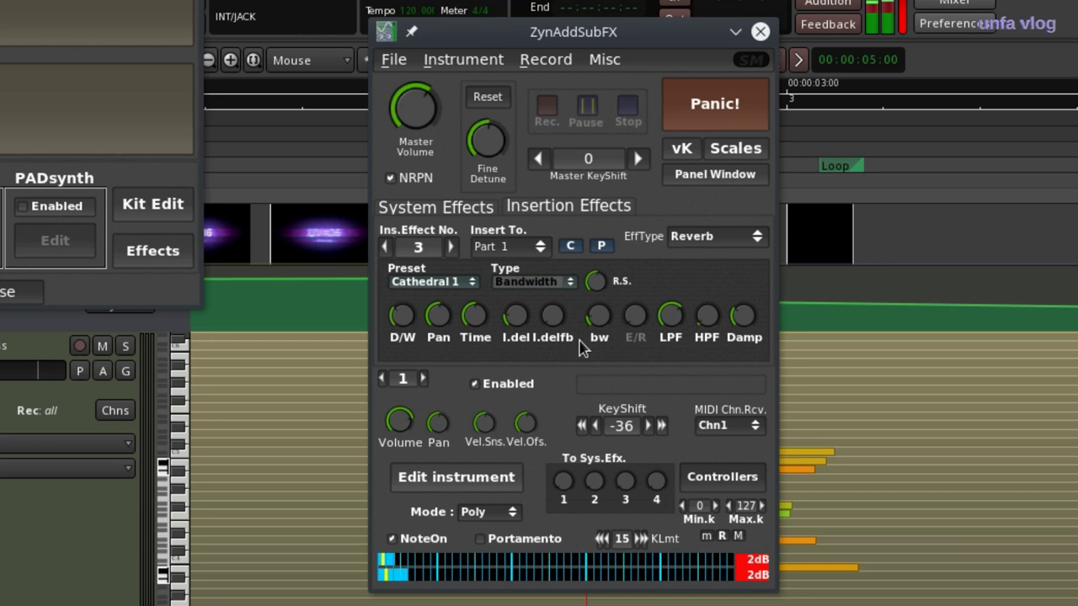
mouse_move(612, 324)
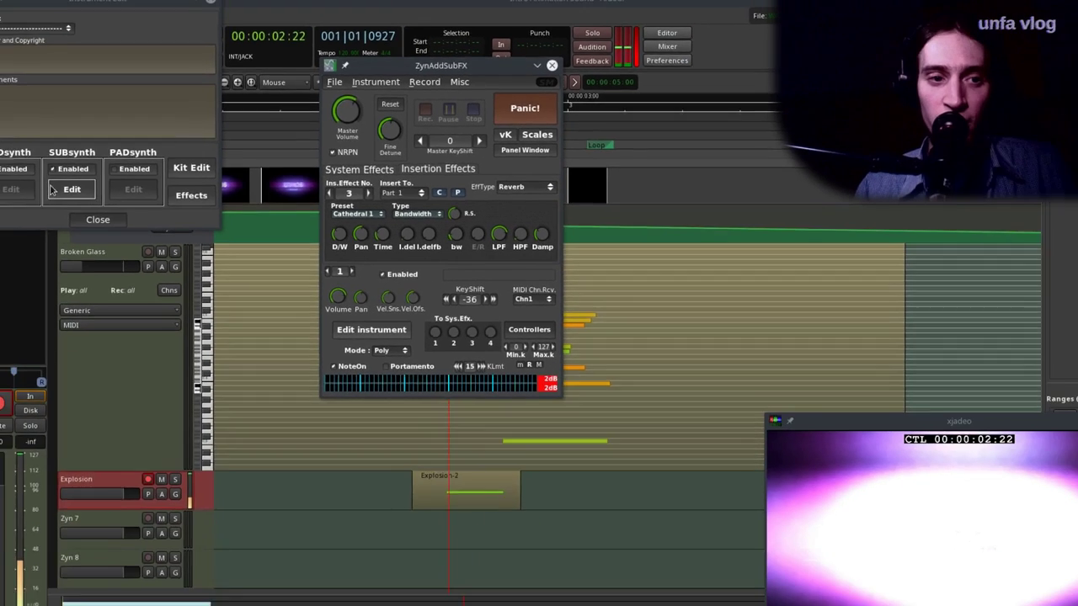
Reopen the SUBsynth parameters, convert the amplitude envelope to free mode and move its editor clear of the parameters window.
left_click(52, 190)
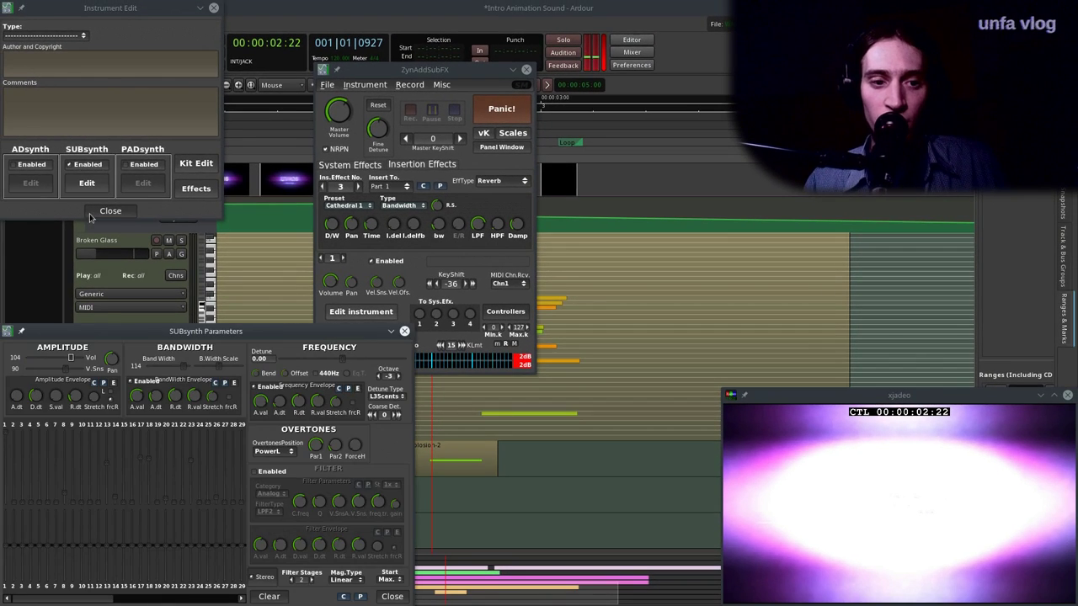
left_click(103, 407)
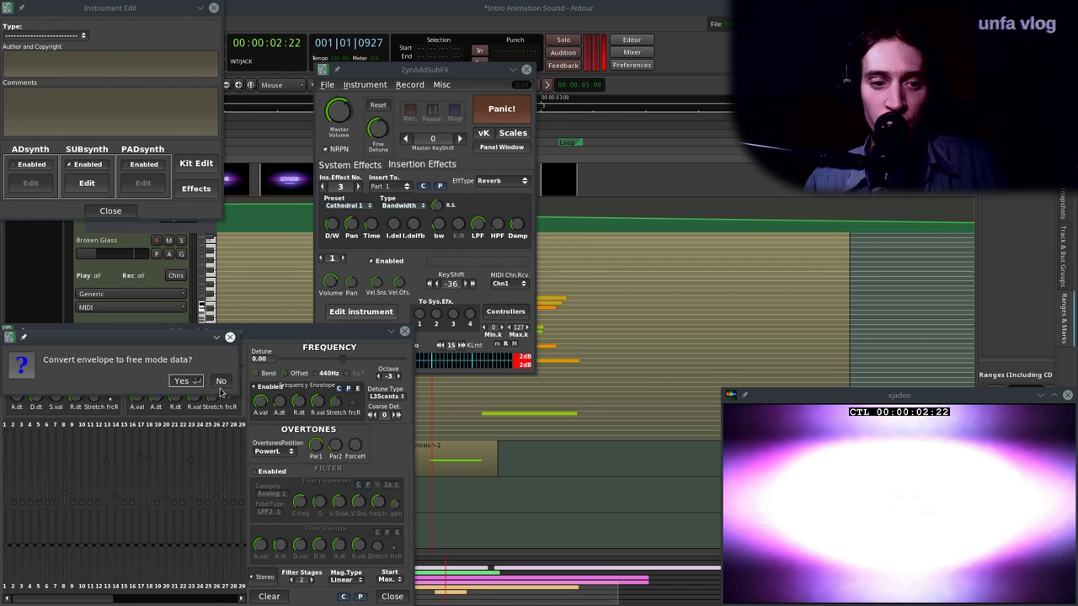
left_click(184, 380)
left_click_drag(282, 382, 579, 197)
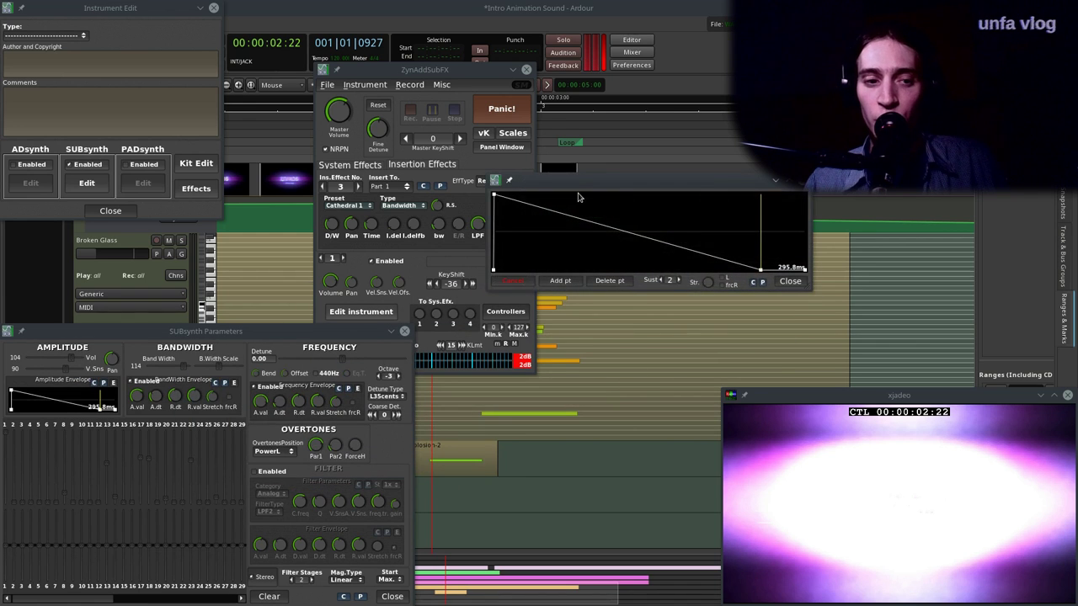
Add a point to the amplitude envelope, shape a steep drop followed by a slow fade, and close the envelope and SUBsynth windows.
left_click(573, 281)
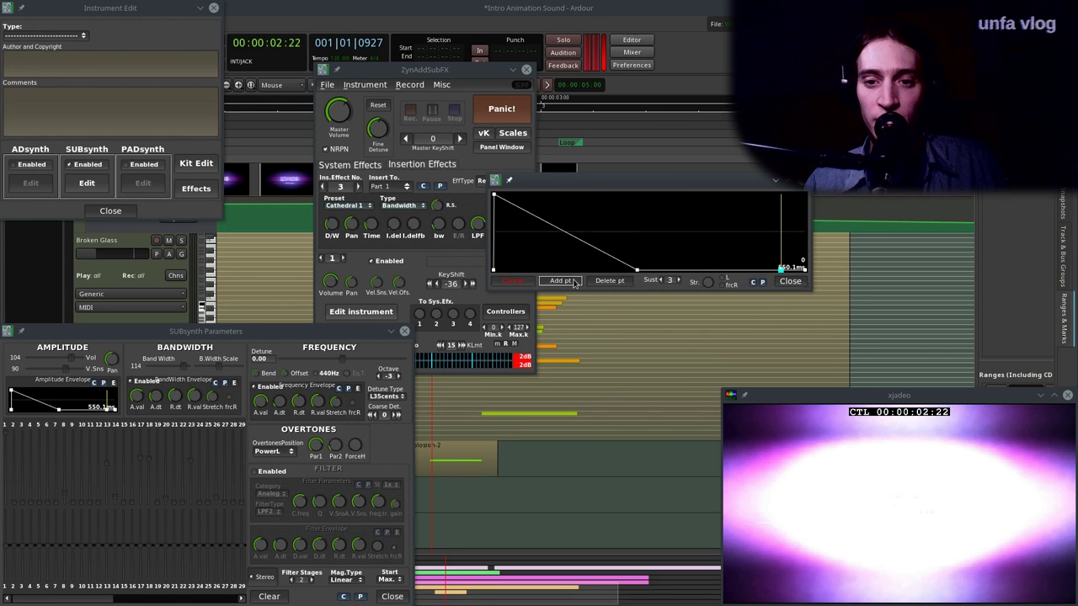
left_click_drag(637, 269, 521, 244)
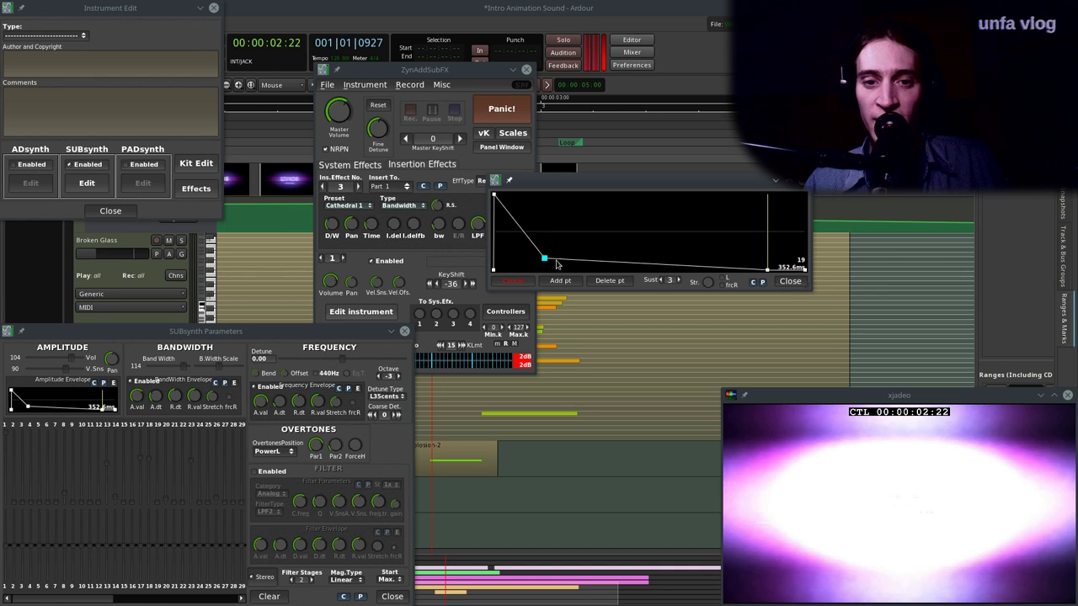
left_click_drag(773, 273, 715, 297)
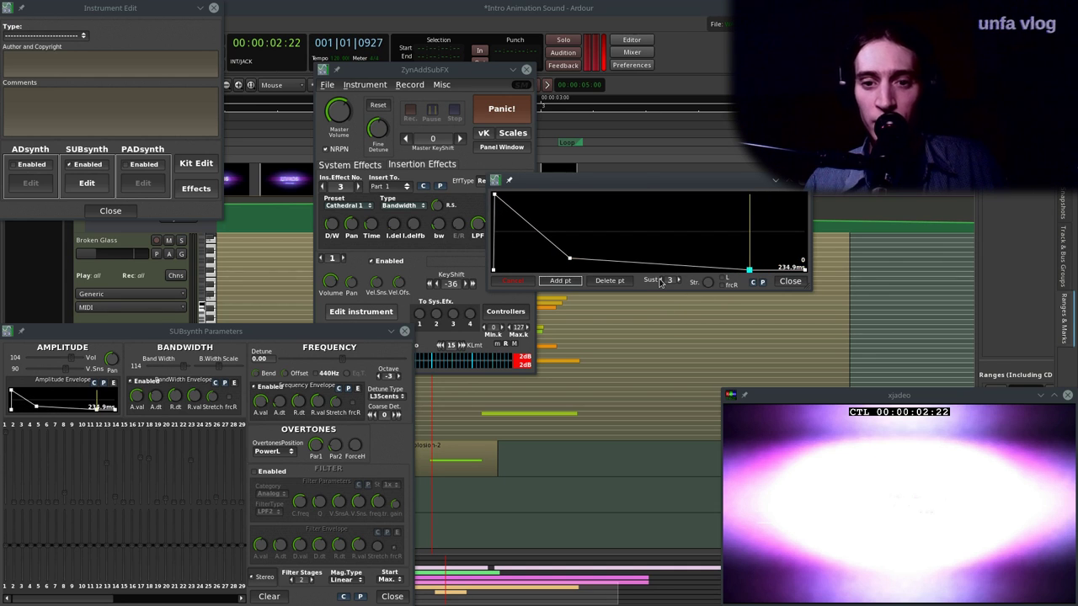
left_click(571, 259)
left_click_drag(637, 268, 602, 260)
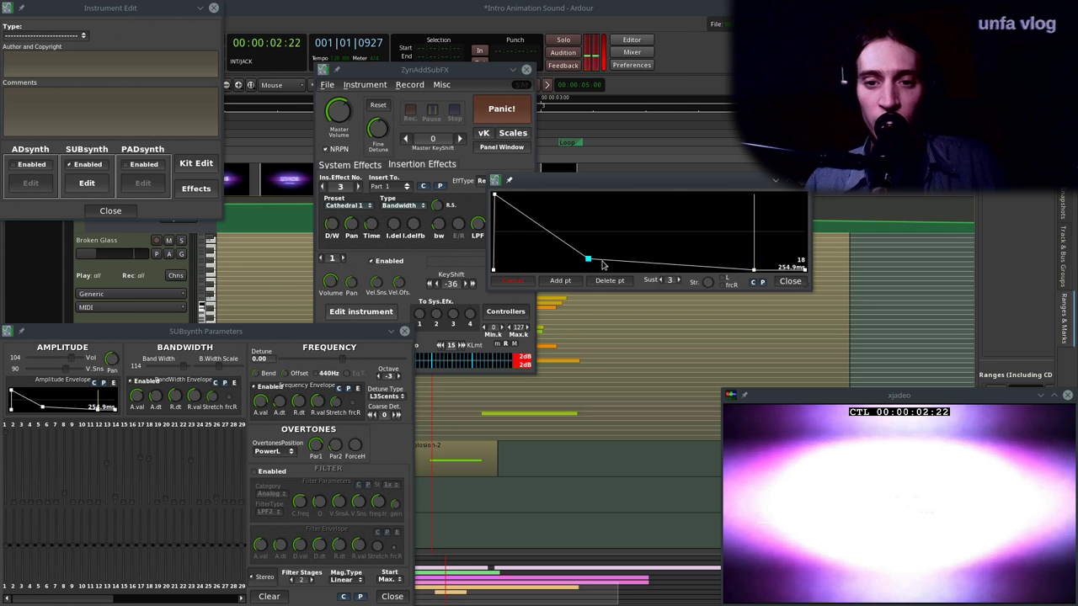
mouse_move(755, 271)
left_mouse_down()
mouse_move(802, 291)
mouse_move(750, 282)
left_mouse_up()
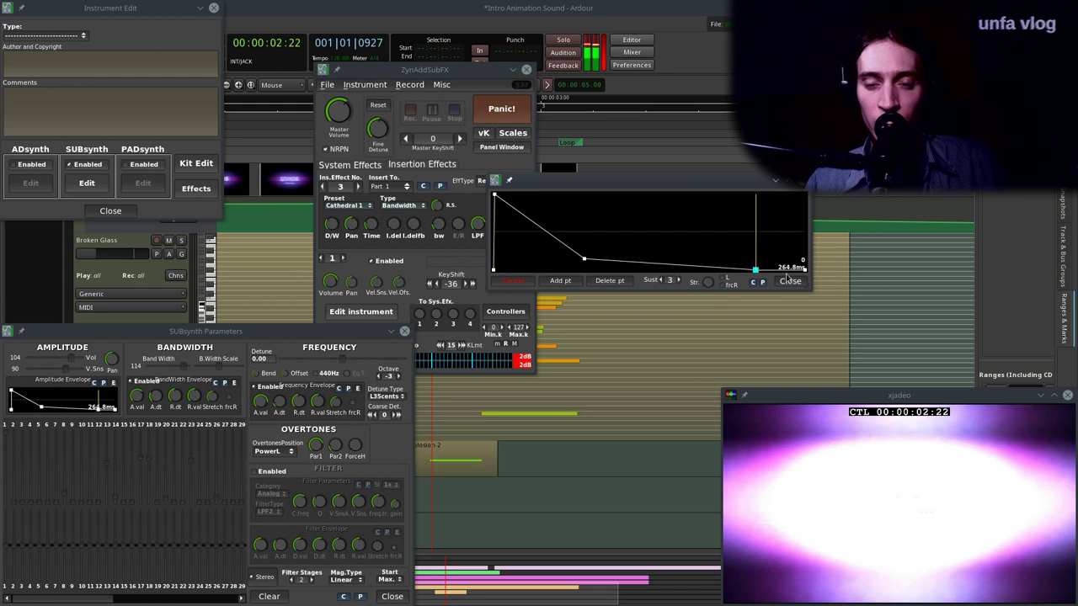
left_click(790, 283)
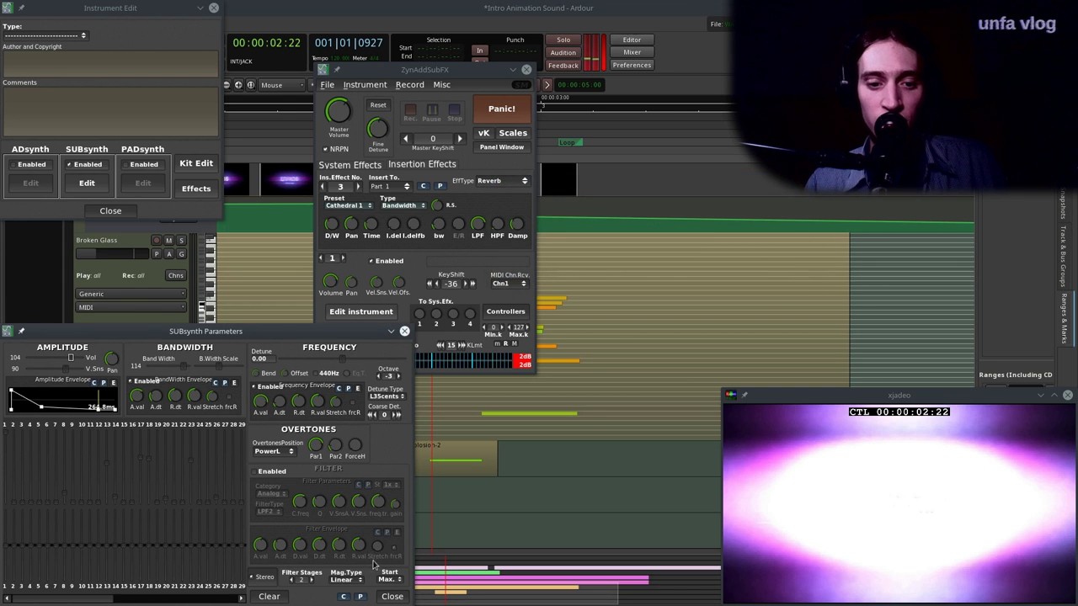
left_click(404, 331)
Add an EQ to Part 1 as insertion effect 4, with band 0 as a low-frequency Hp2 filter at stage setting 2.
left_click(358, 186)
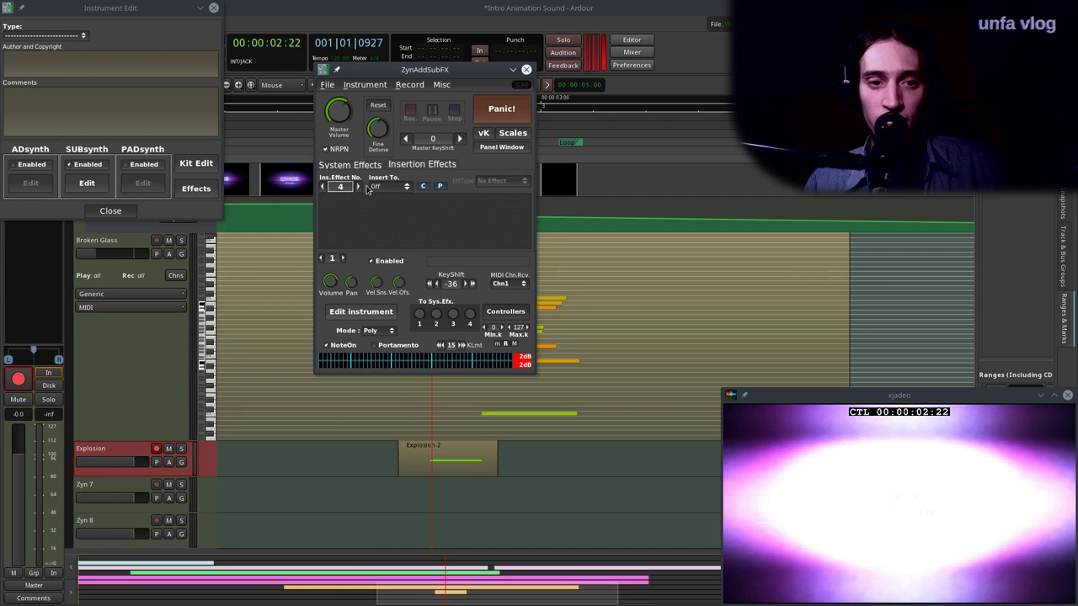
left_click(386, 189)
left_click(386, 195)
left_click(501, 181)
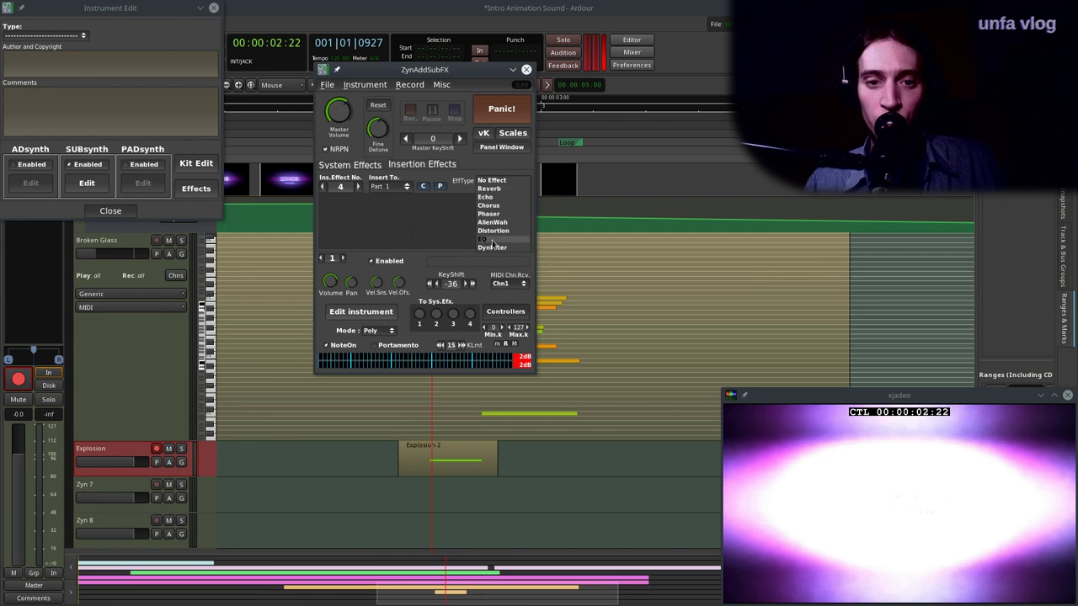
left_click(493, 237)
left_click(491, 210)
left_click(491, 243)
left_click(524, 230)
left_click(524, 231)
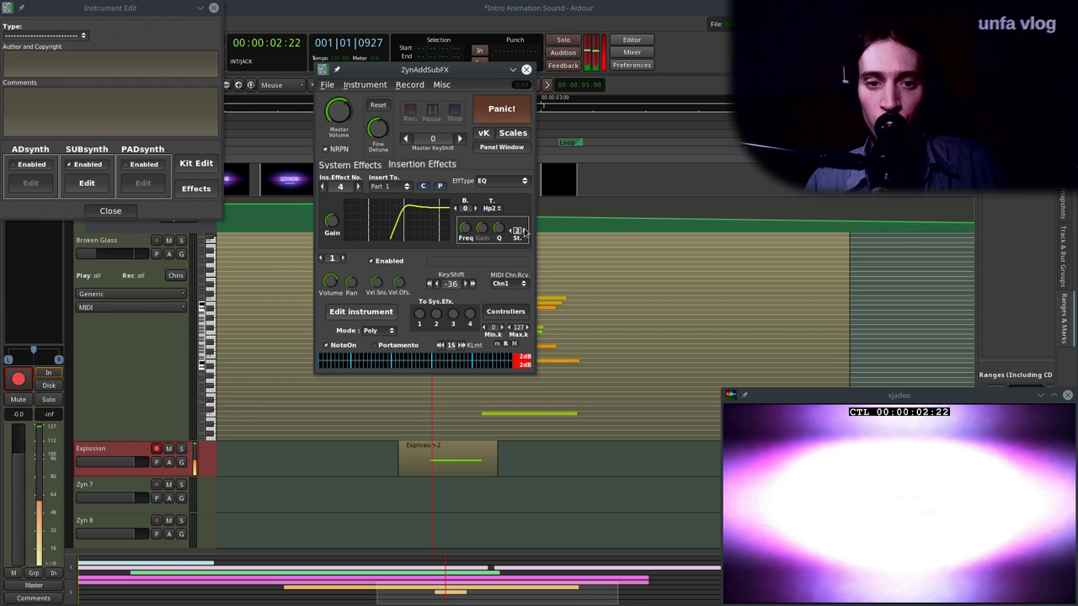
left_click_drag(467, 228, 480, 270)
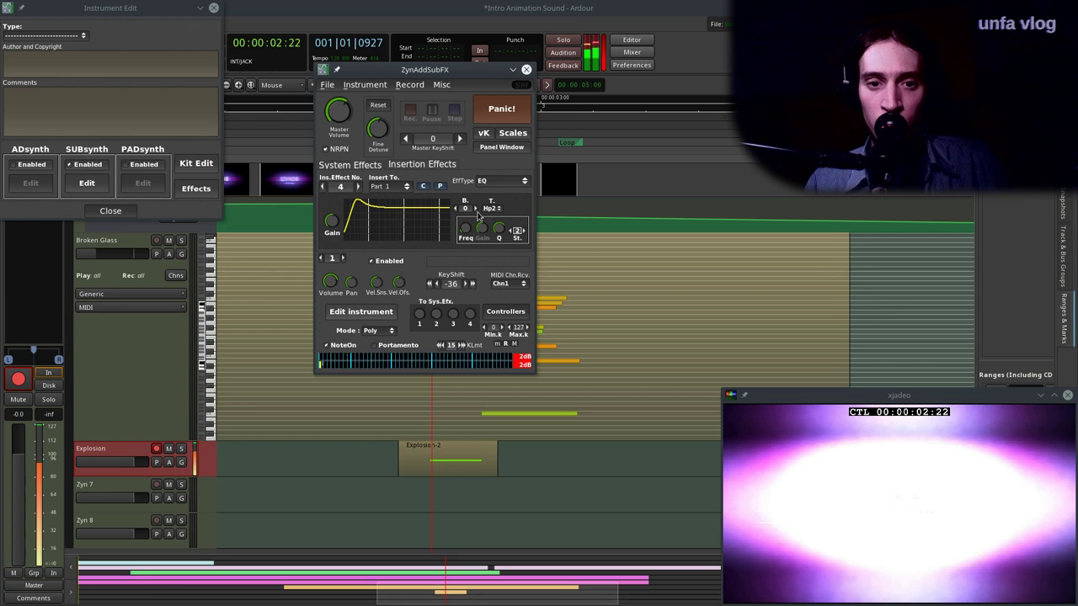
Set EQ band 1 to a peak filter, adjust it to boost the high frequencies, and close the synth window.
left_click(475, 208)
left_click(492, 207)
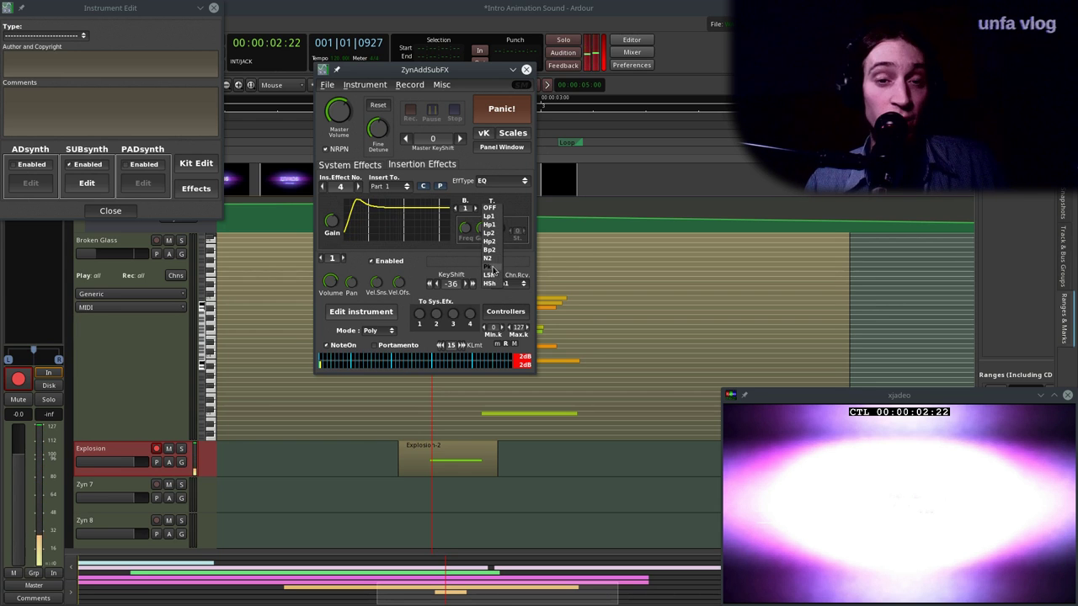
left_click(492, 267)
left_click_drag(496, 234, 508, 254)
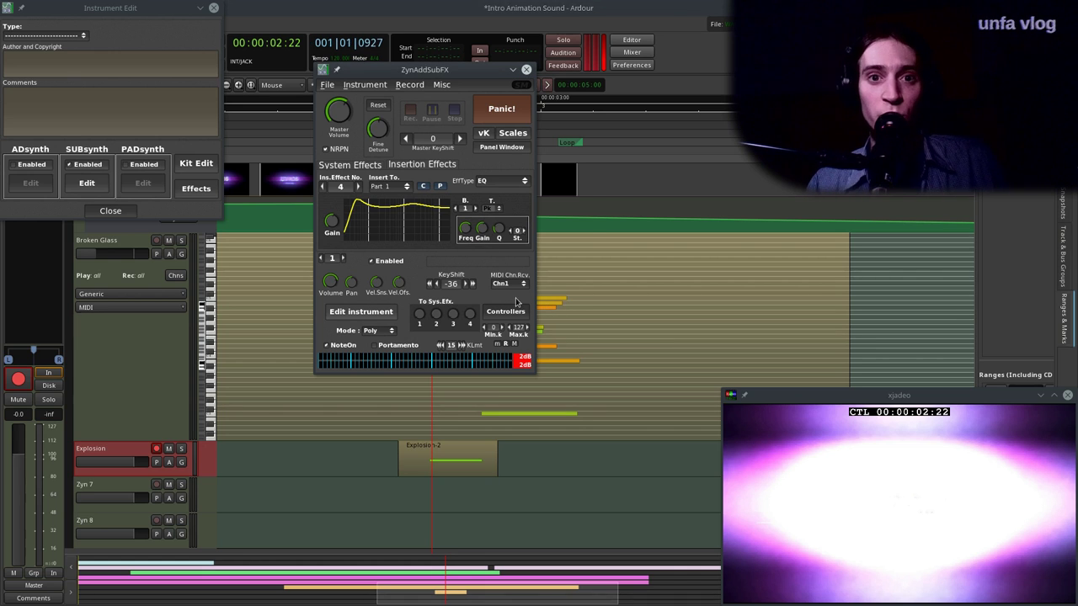
mouse_move(463, 225)
left_mouse_down()
mouse_move(465, 207)
mouse_move(481, 216)
left_mouse_up()
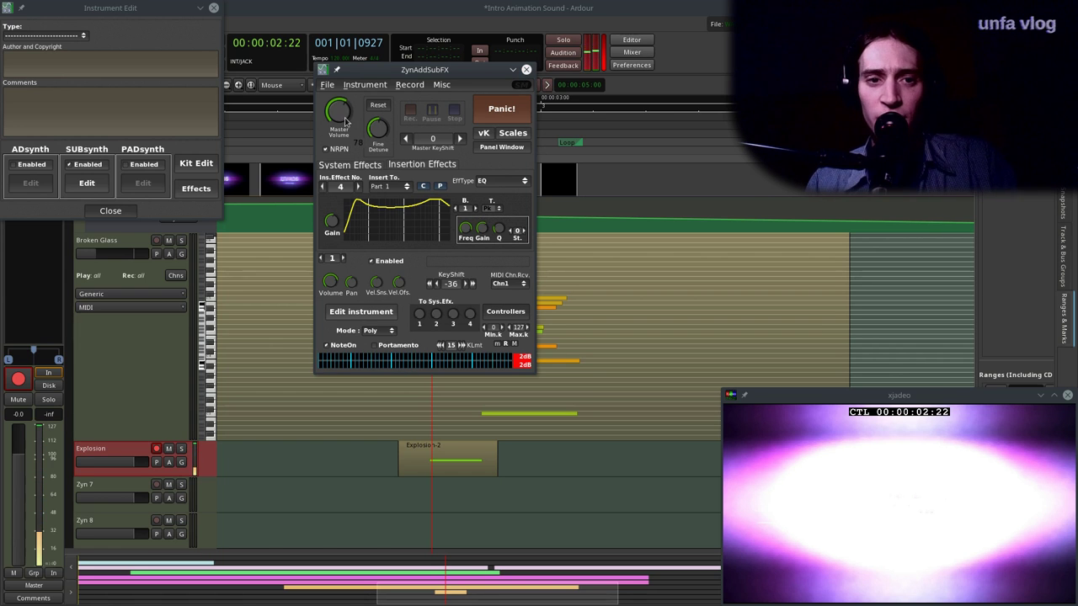
left_click(527, 68)
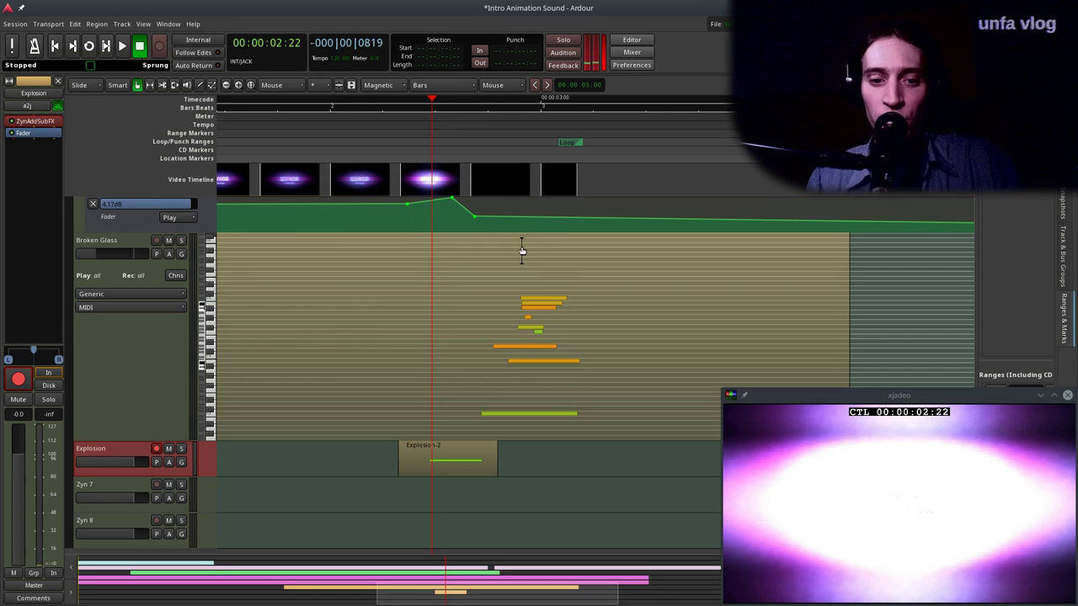
Play the animation from several earlier positions through the flash to audition the new Explosion sound with the other layers.
key("space")
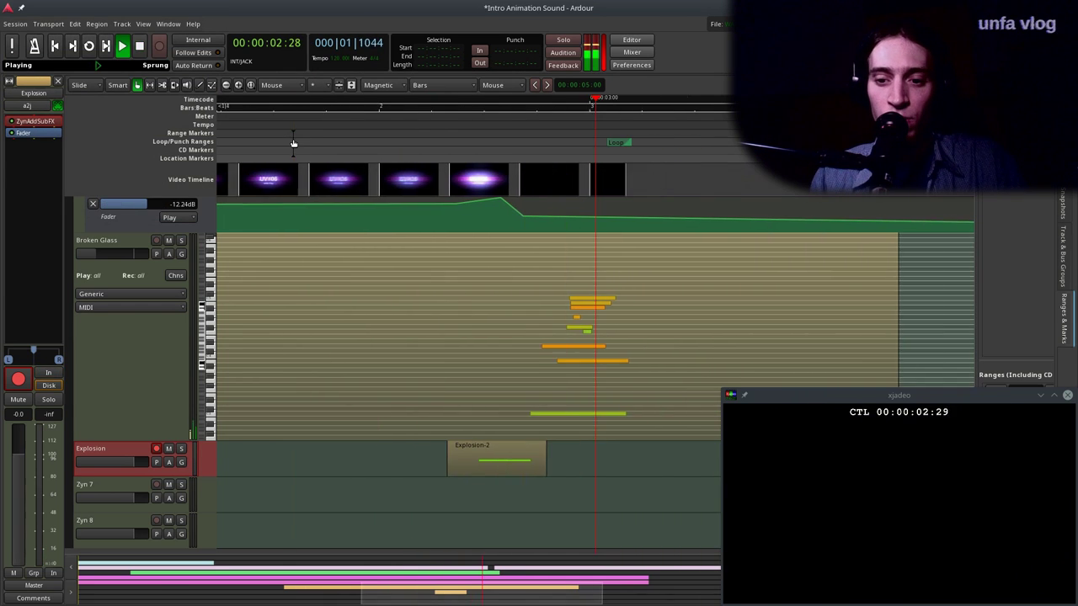
key("space")
left_click(234, 144)
key("space")
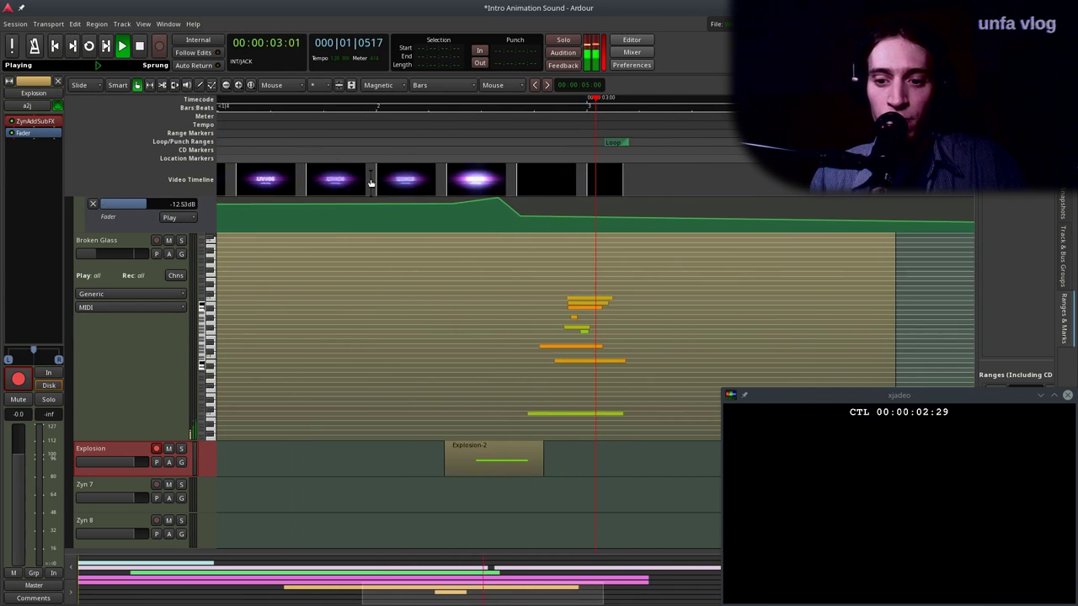
key("space")
key("Home")
key("space")
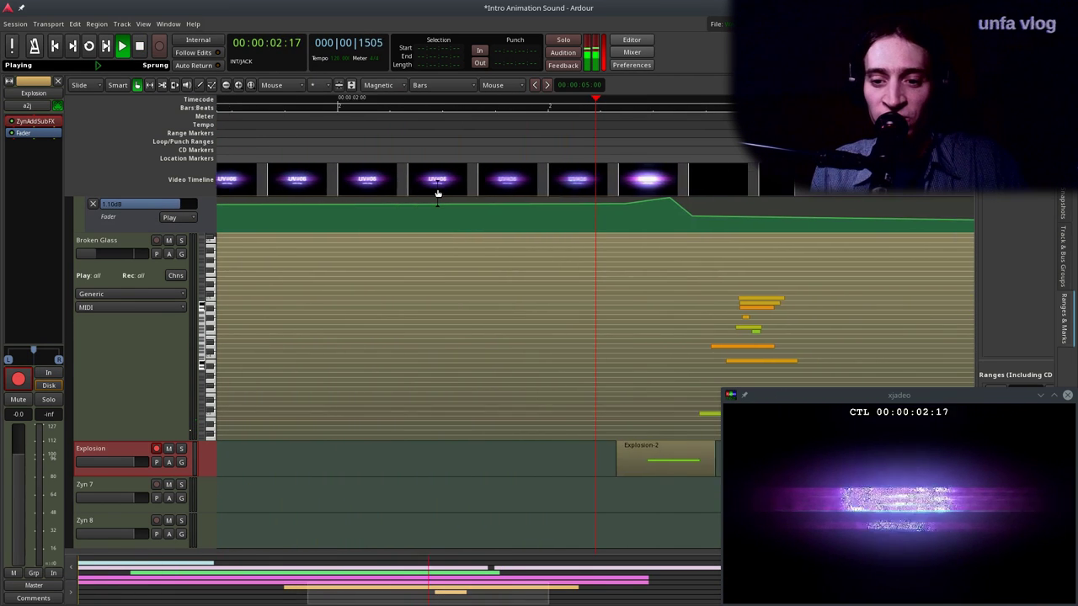
key("space")
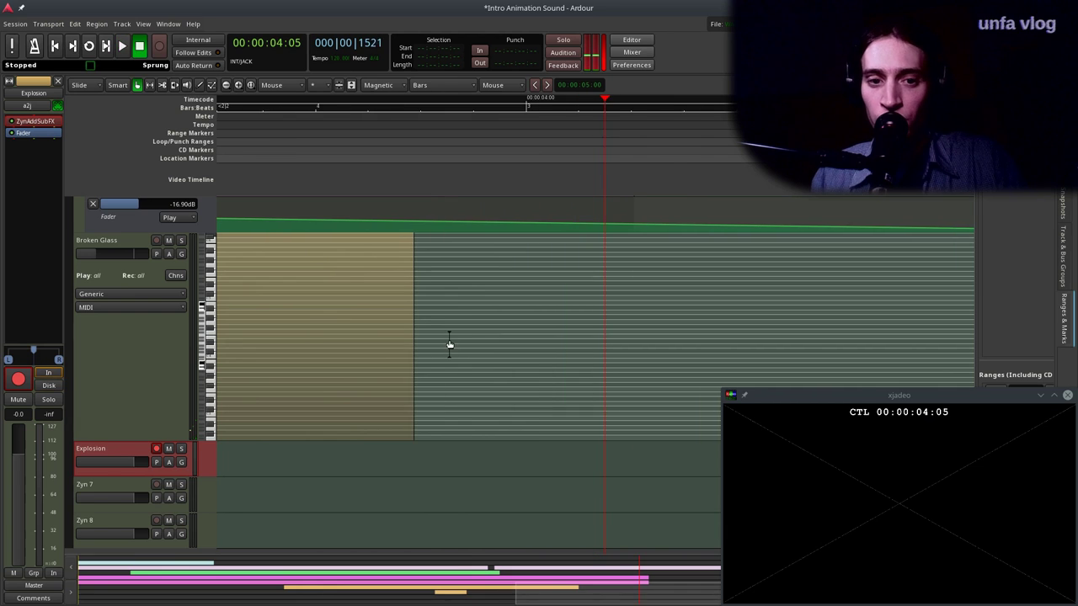
Check the Explosion track's ZynAddSubFX window, close it and replay the section from 00:00:02:13.
scroll(452, 344, "down", 2)
scroll(435, 460, "up", 1)
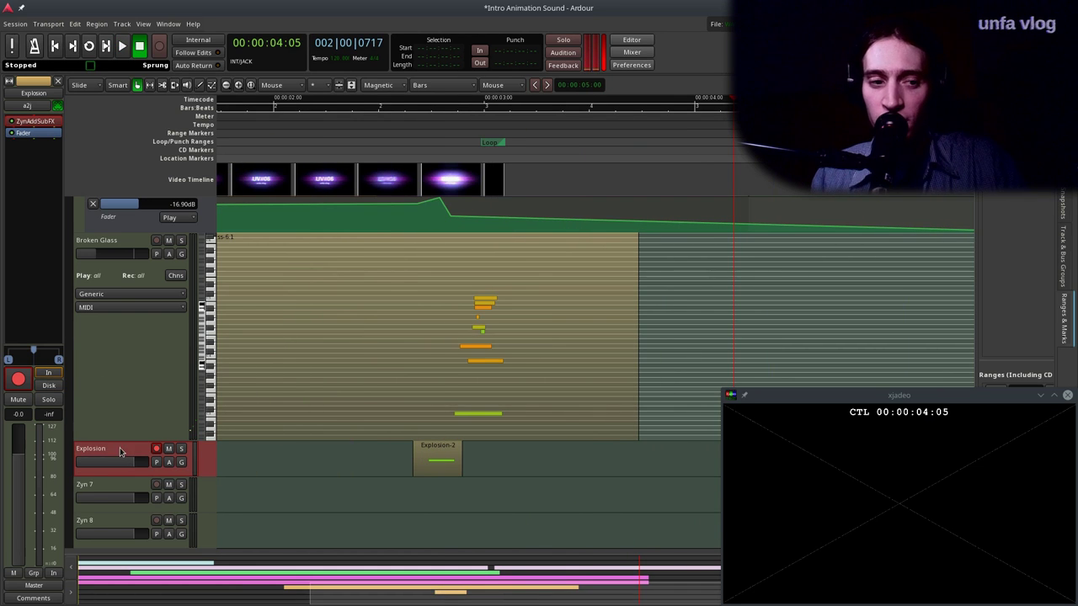
double_click(34, 122)
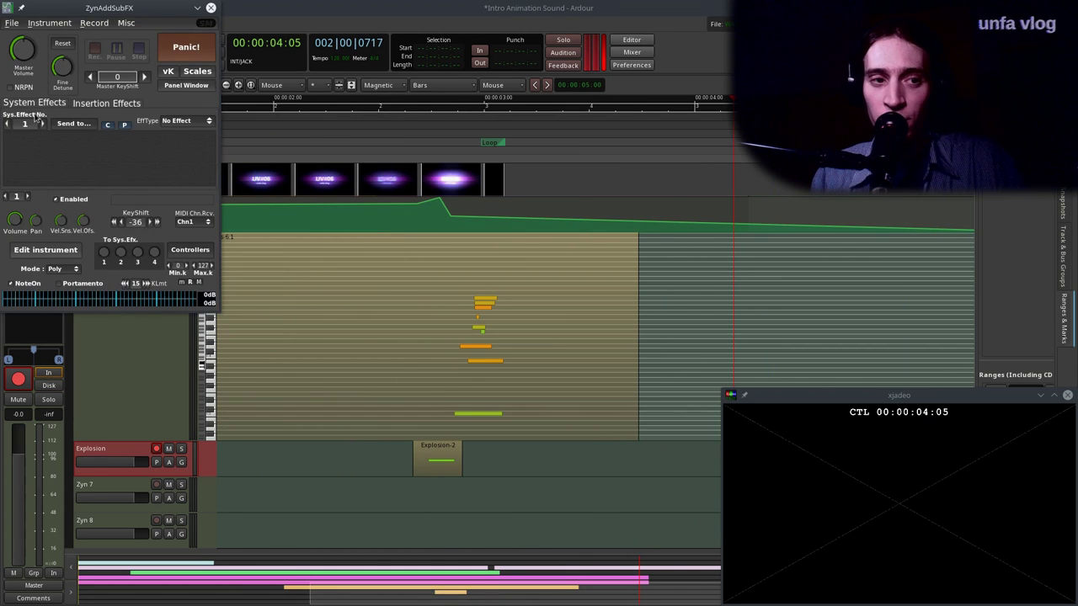
left_click_drag(382, 127, 365, 126)
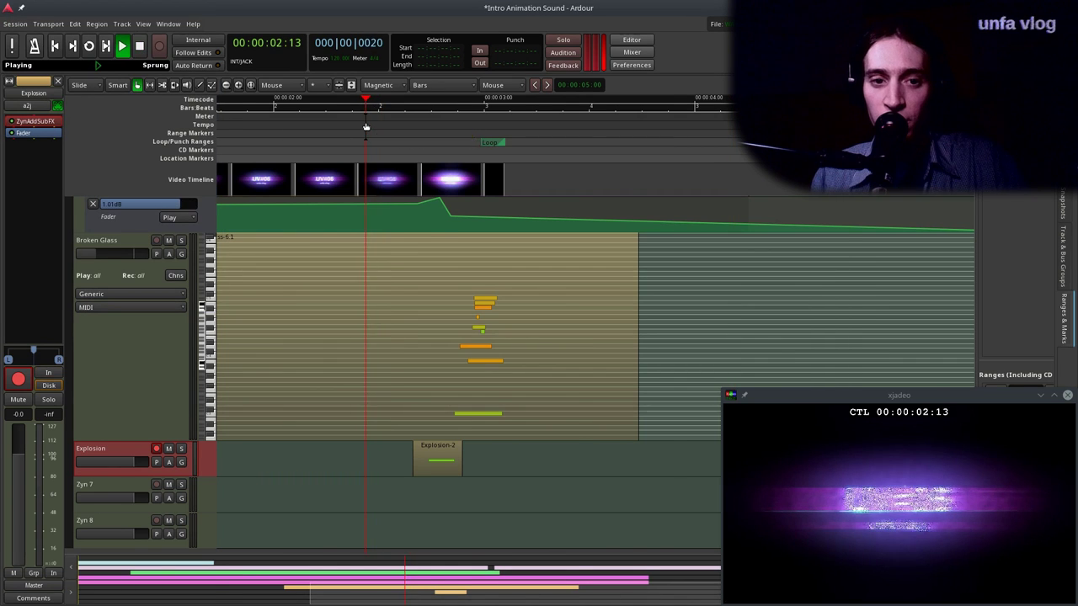
key("space")
key("space")
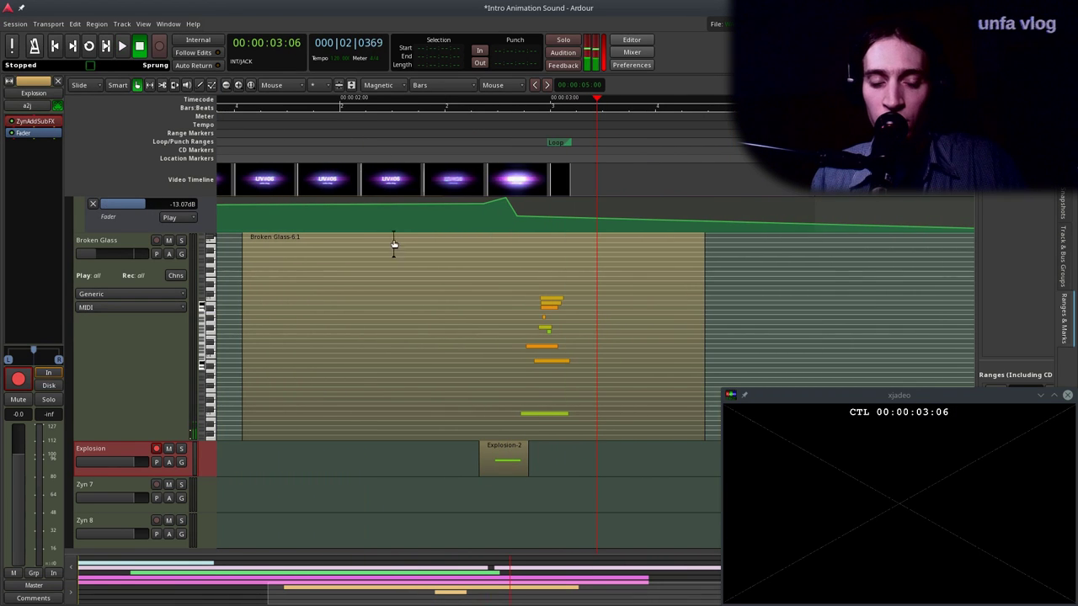
Insert a Calf Compressor from the favorite plugins after the Fader on the Explosion track.
right_click(34, 138)
mouse_move(92, 140)
mouse_move(177, 139)
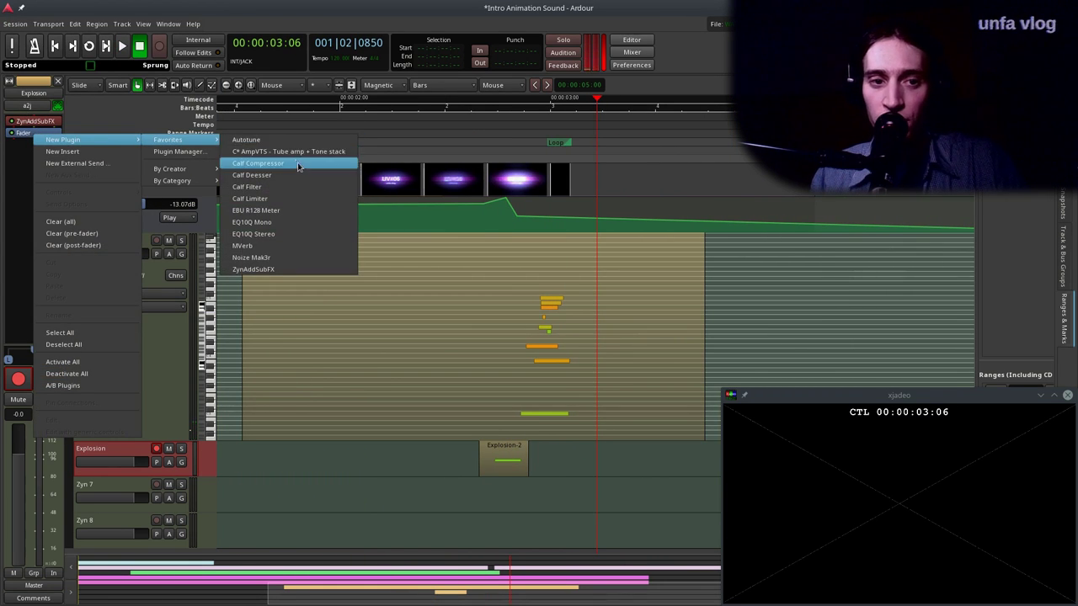
left_click(300, 164)
right_click(385, 97)
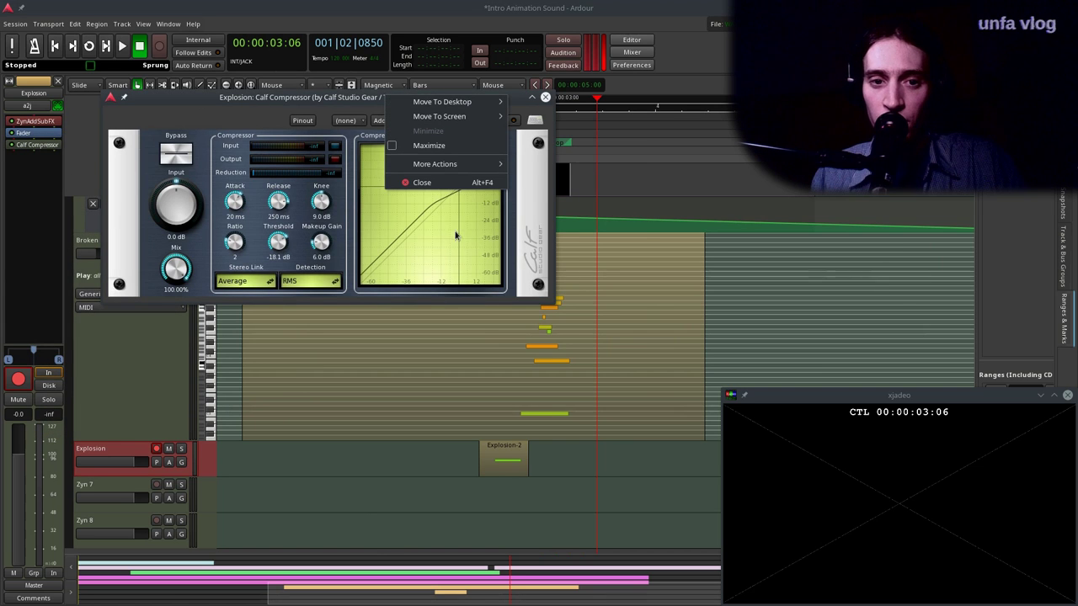
mouse_move(449, 163)
left_click(539, 177)
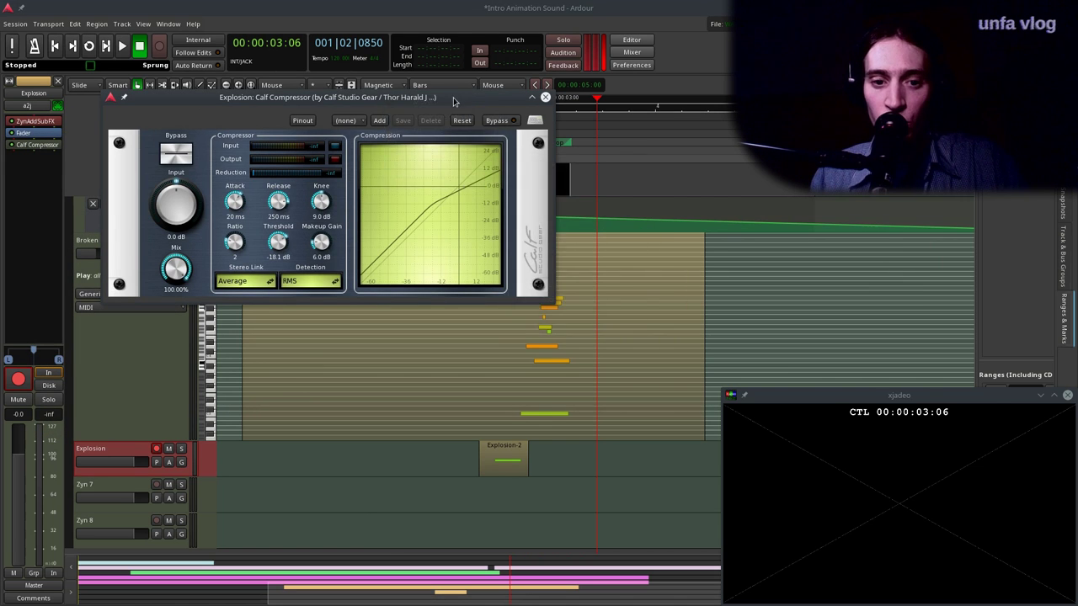
Audition the flash section through the Calf Compressor, setting its attack to 307.936 ms and its threshold to -29.9 dB.
left_click(953, 188)
scroll(394, 405, "down", 1)
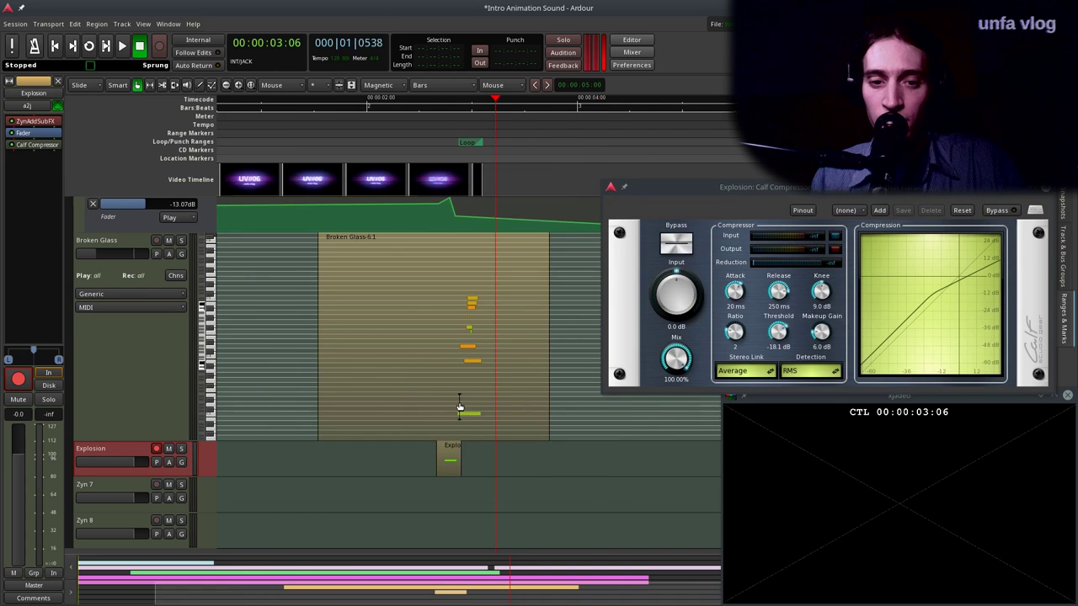
scroll(457, 406, "up", 1)
left_click(283, 117)
key("space")
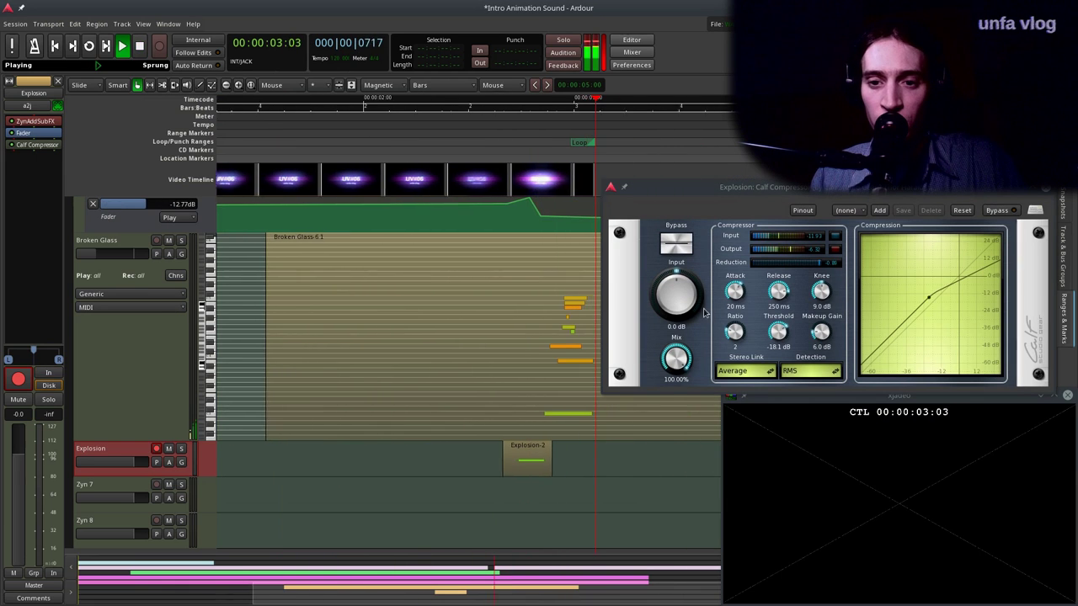
key("space")
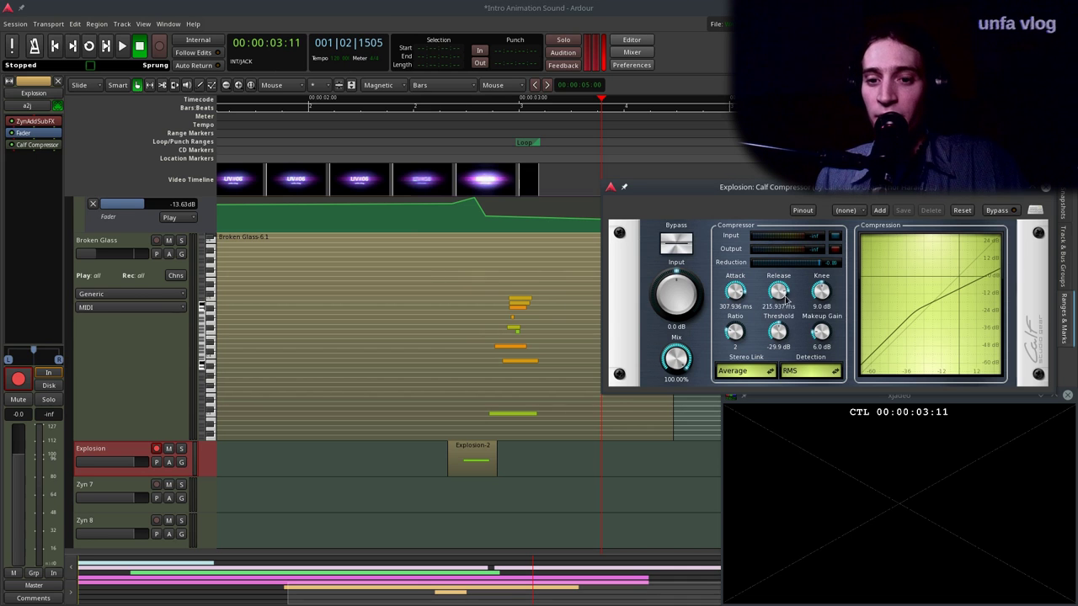
Set the Calf Compressor's release to 35.463 ms and ratio to 4.2017, replaying the flash to compare against bypass.
left_click(371, 141)
key("space")
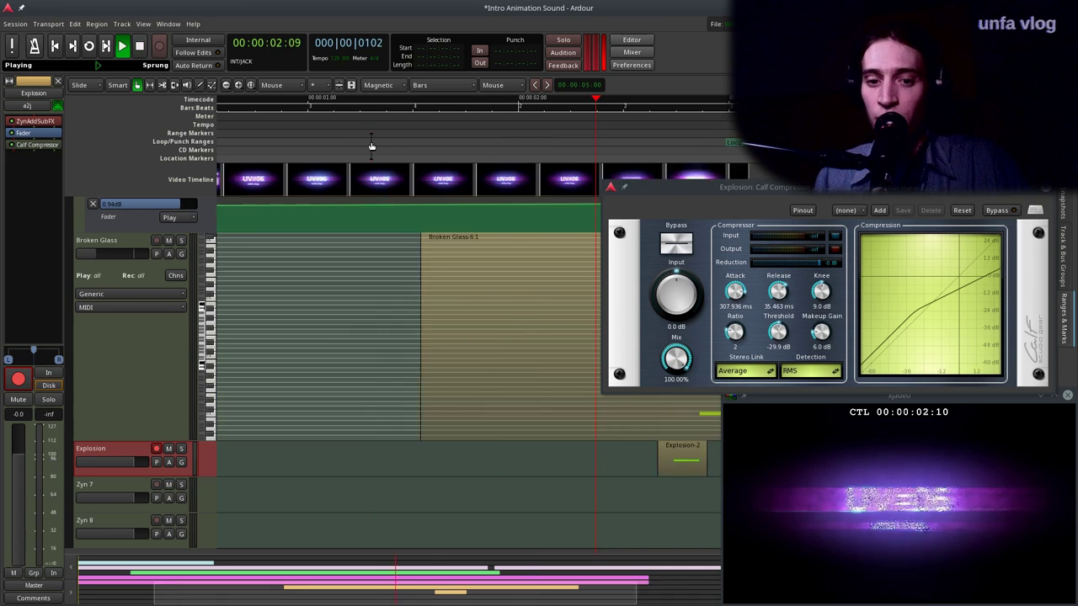
left_click(361, 138)
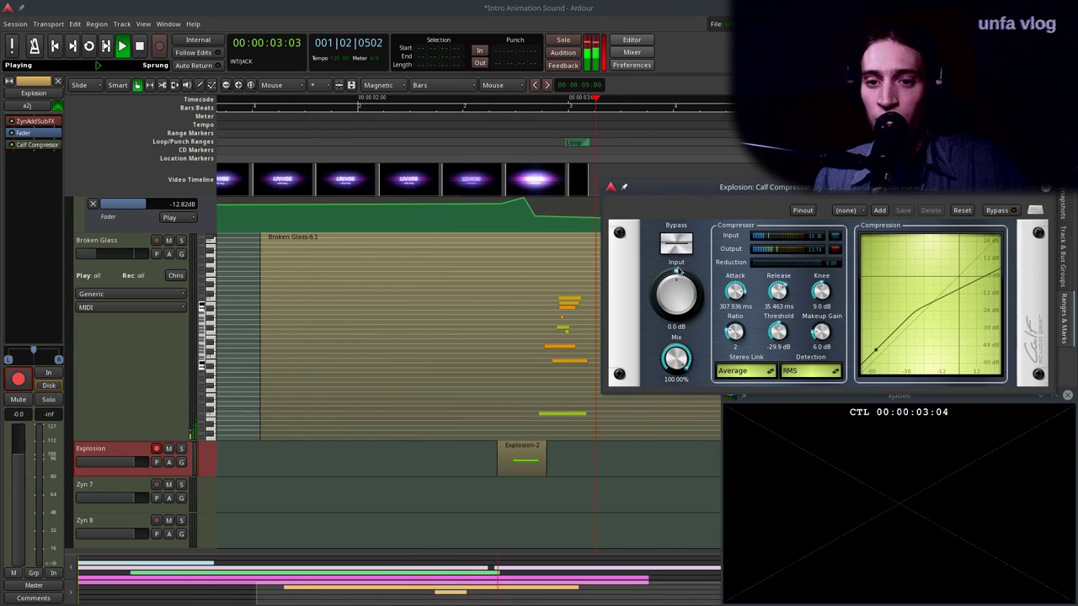
key("space")
left_click(438, 116)
key("space")
left_click(399, 126)
left_click(678, 244)
left_click(476, 107)
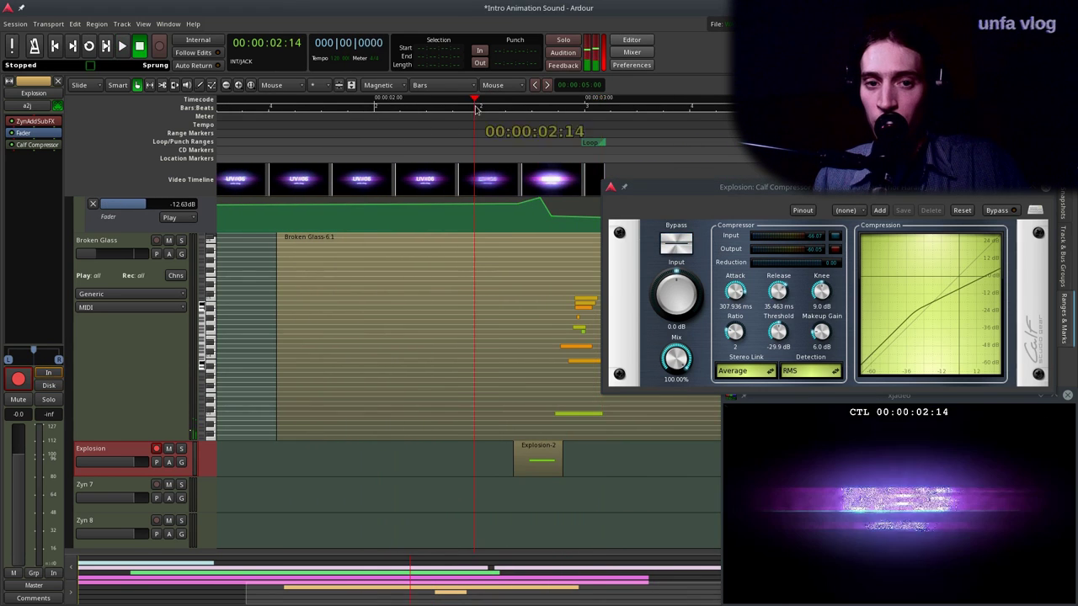
key("space")
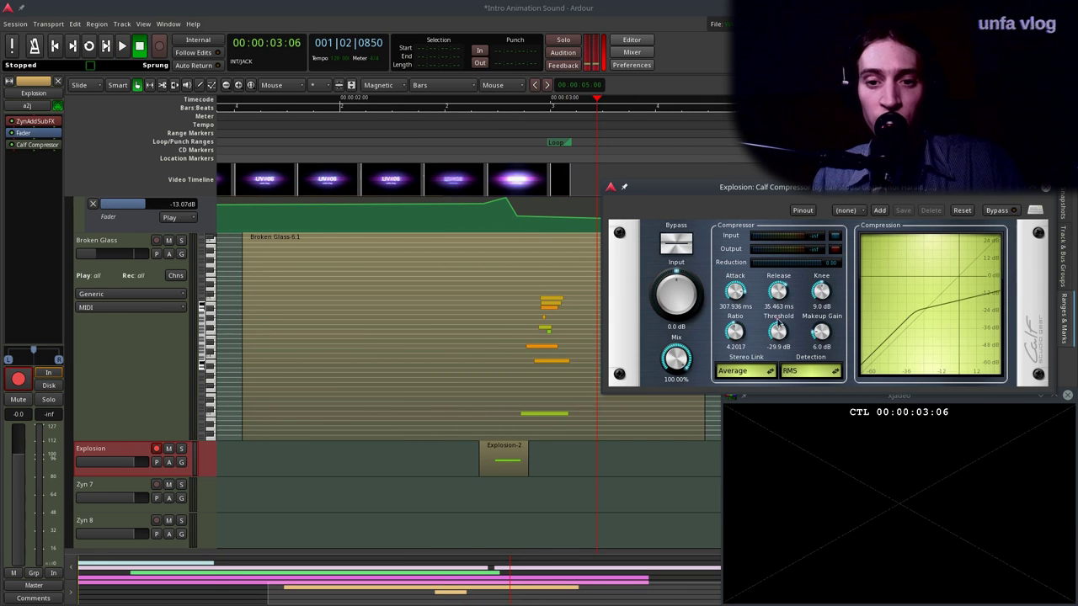
Set the compressor's threshold to -39.3 dB and replay the flash to check the Explosion.
left_click(441, 126)
key("space")
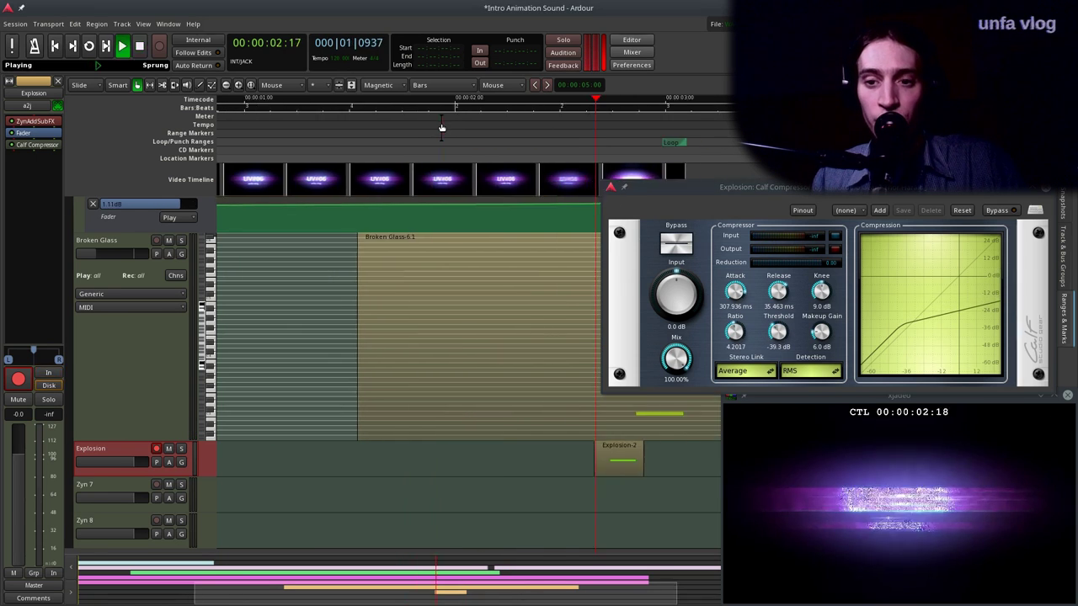
left_click(415, 128)
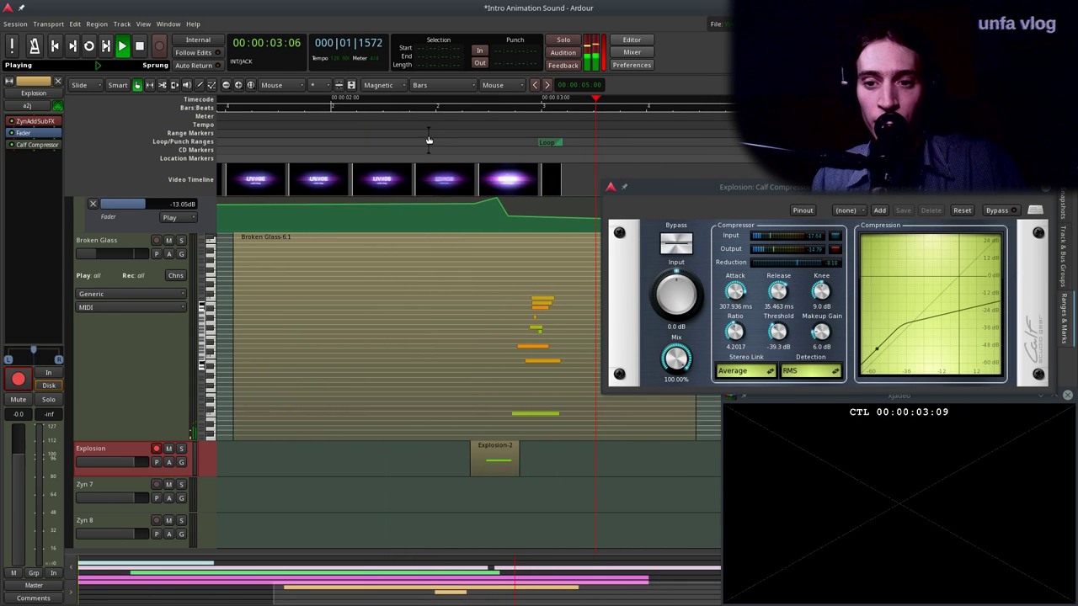
key("space")
Compare the flash with the Explosion track's compressor bypassed and active by replaying the section each way.
left_click(669, 245)
key("space")
left_click(387, 123)
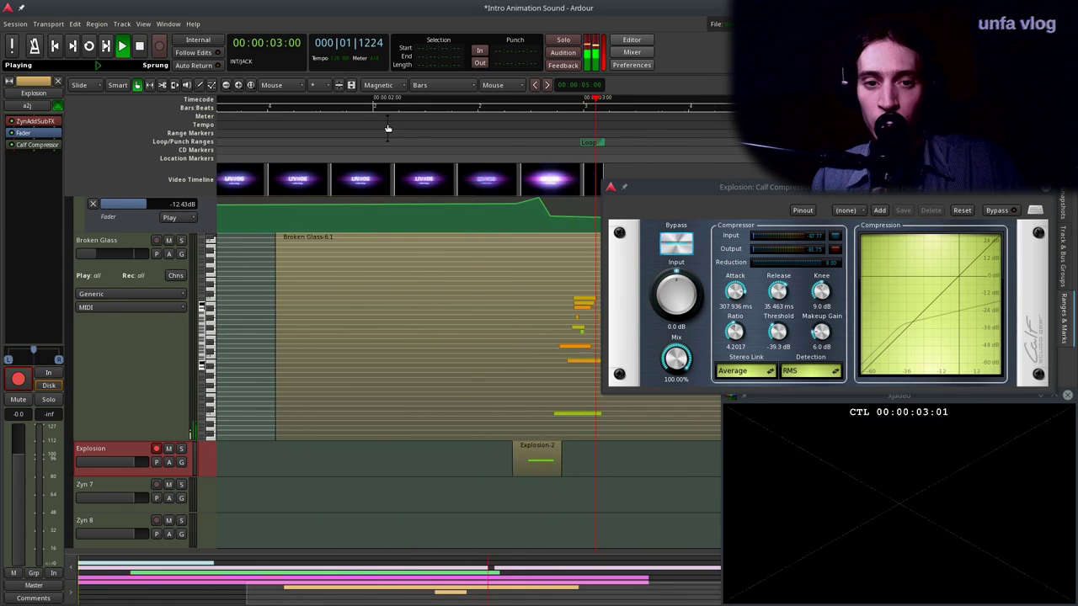
key("space")
left_click(662, 250)
left_click(499, 146)
key("space")
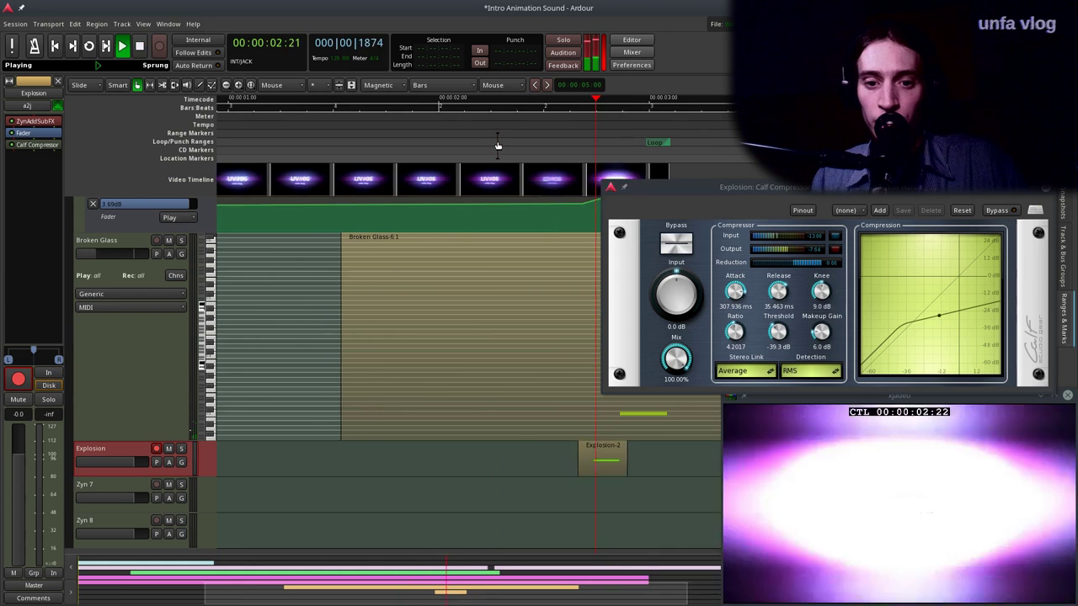
Shorten the compressor's release to 5.03049 ms and replay the flash section from two earlier positions.
key("space")
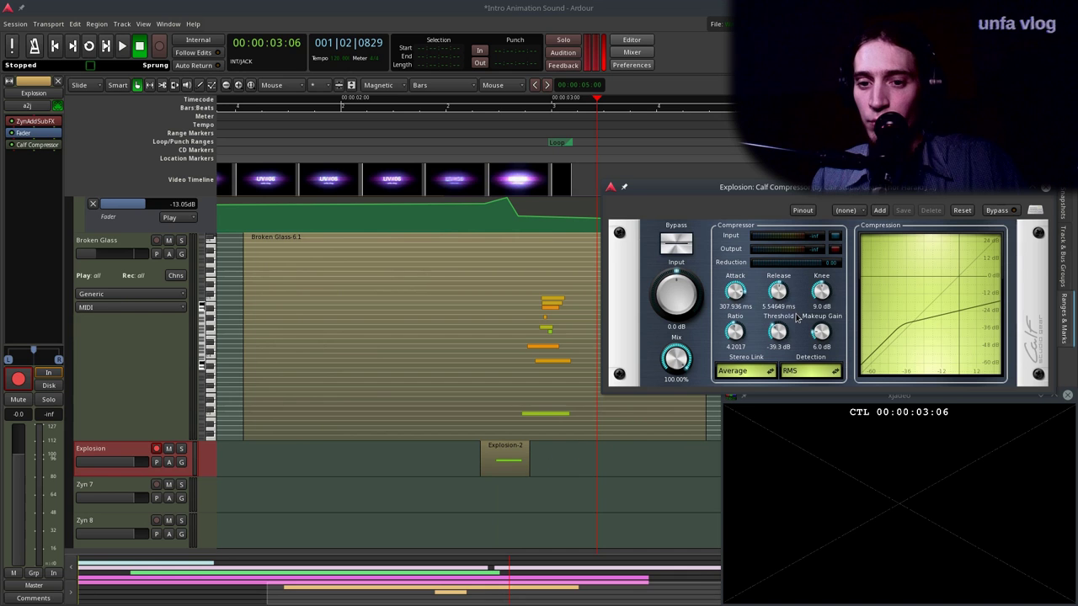
left_click(416, 126)
key("space")
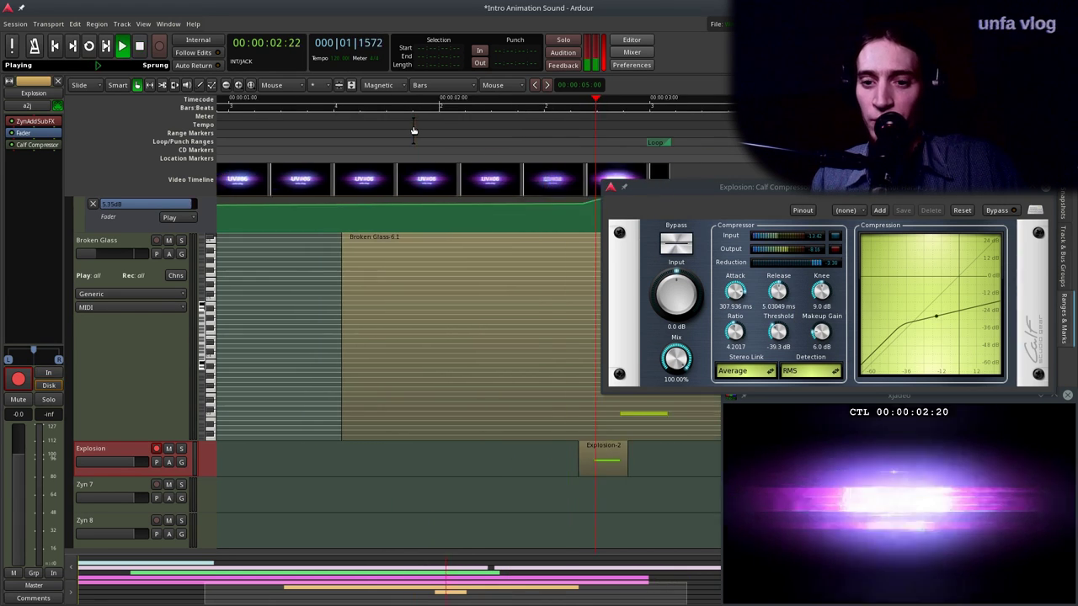
key("space")
left_click(352, 131)
key("space")
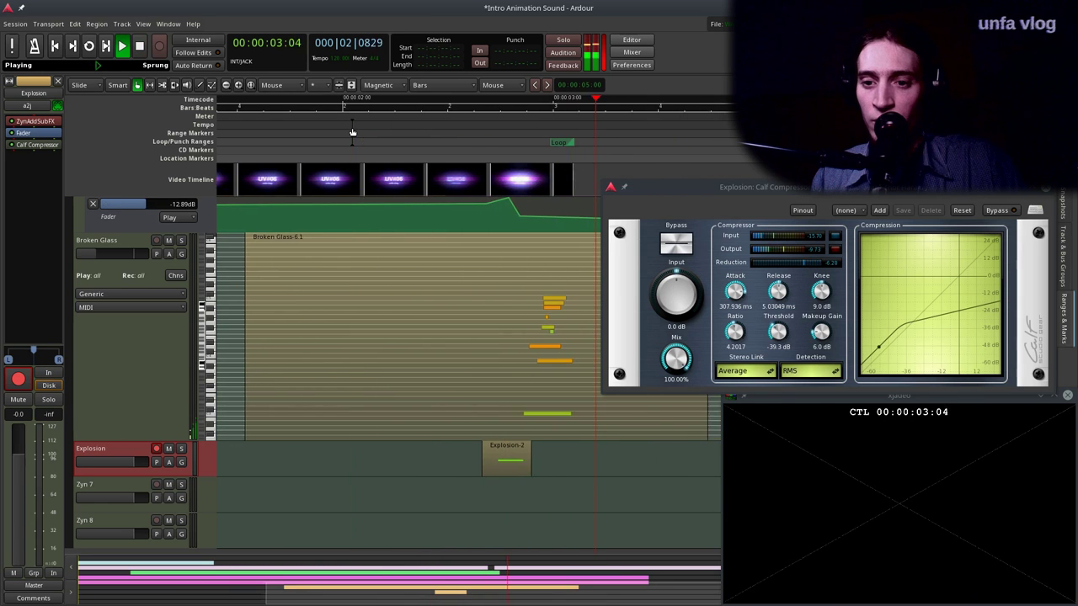
key("space")
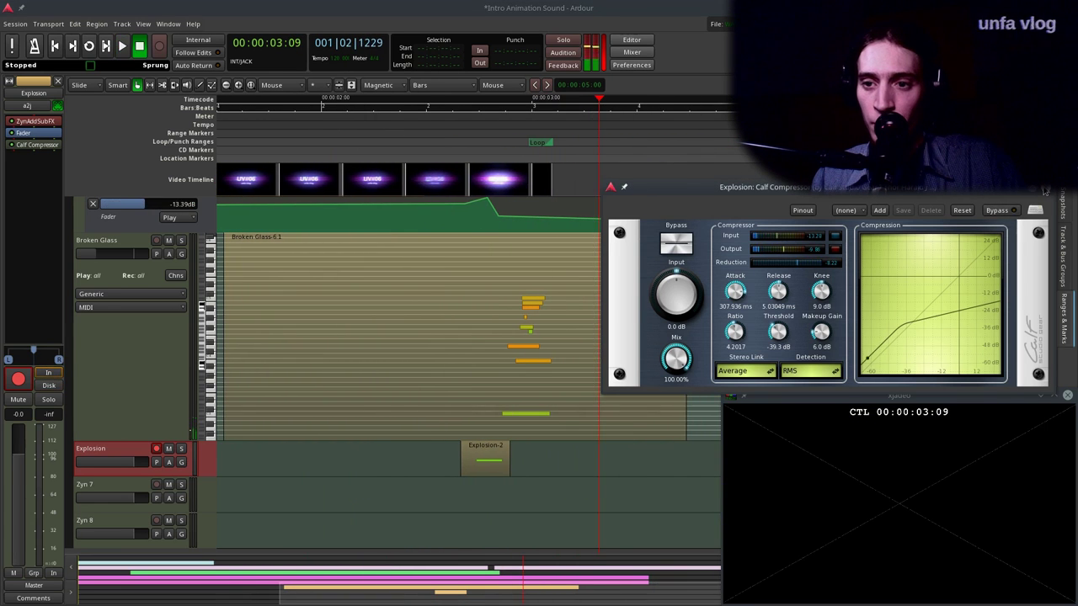
Close the compressor, show the Explosion track's fader automation in Write mode, and place the playhead at 00:00:01:27.
left_click(1044, 187)
left_click(168, 462)
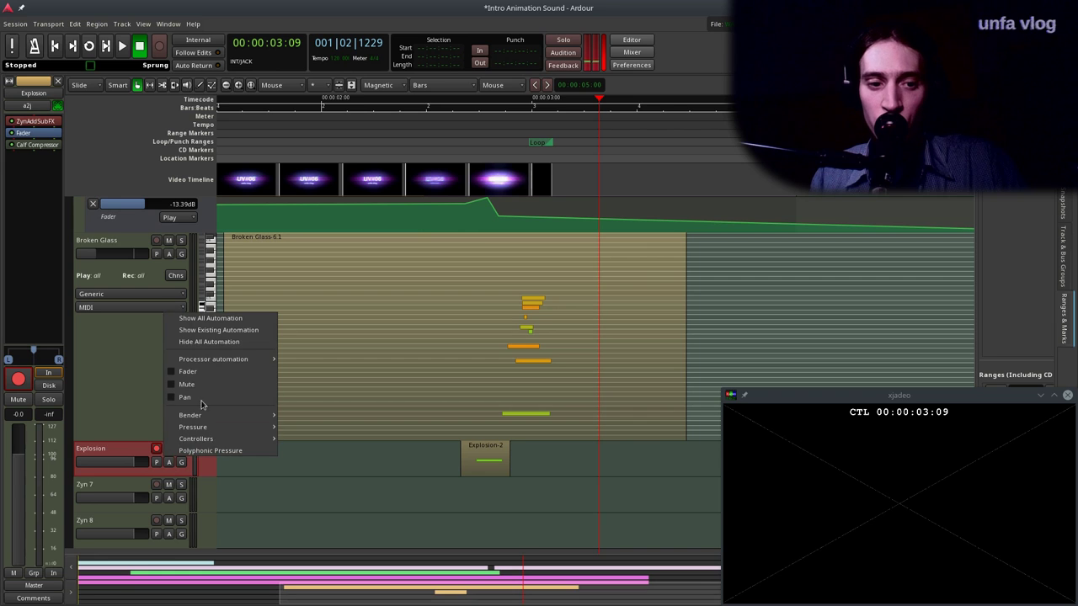
left_click(202, 367)
left_click(177, 253)
left_click(173, 288)
left_click(292, 185)
left_click(172, 253)
left_click(176, 240)
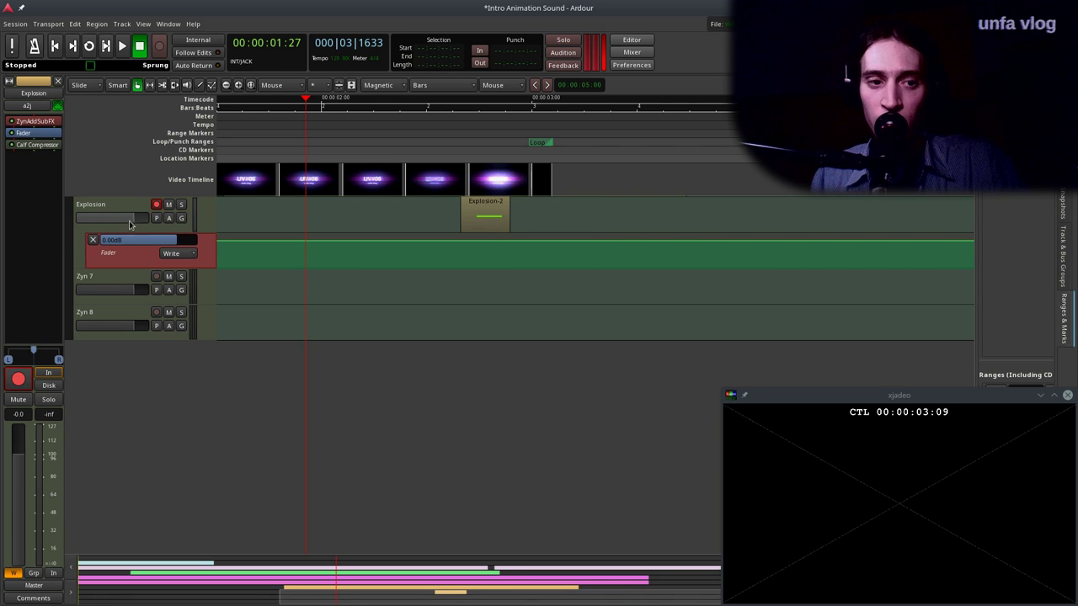
Record a fader drop to silence on Explosion right after the flash and correct the trailing automation points to stay silent.
key("space")
left_click_drag(132, 221, 5, 264)
key("space")
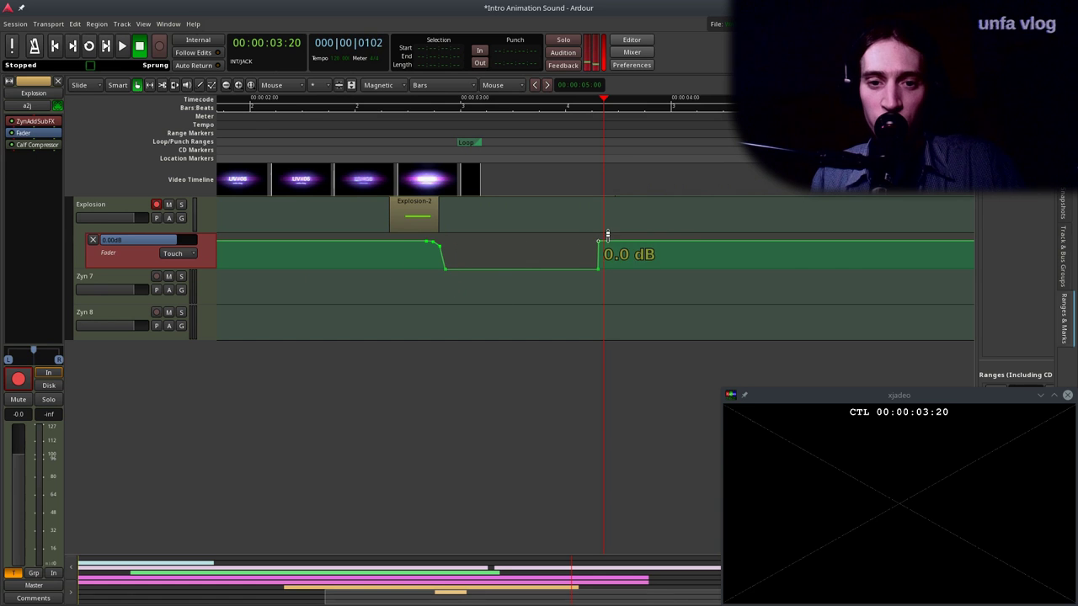
left_click_drag(607, 236, 598, 267)
scroll(545, 263, "down", 2)
right_click(530, 242, "shift")
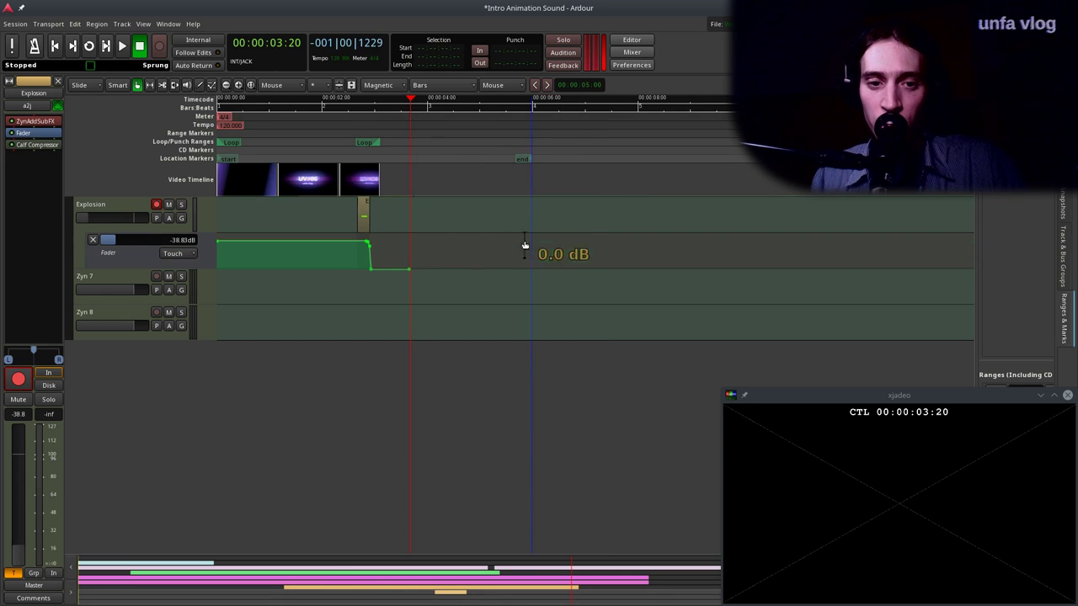
Play the animation from several positions, including the start, to audition the Explosion track's fade-out.
key("p")
key("space")
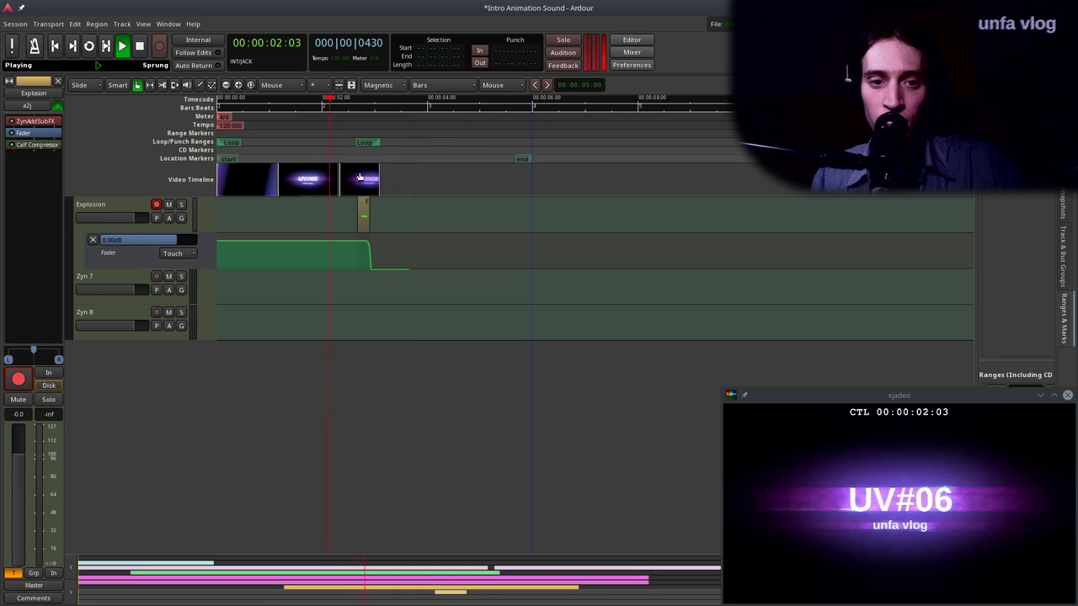
key("equal")
left_click(345, 126)
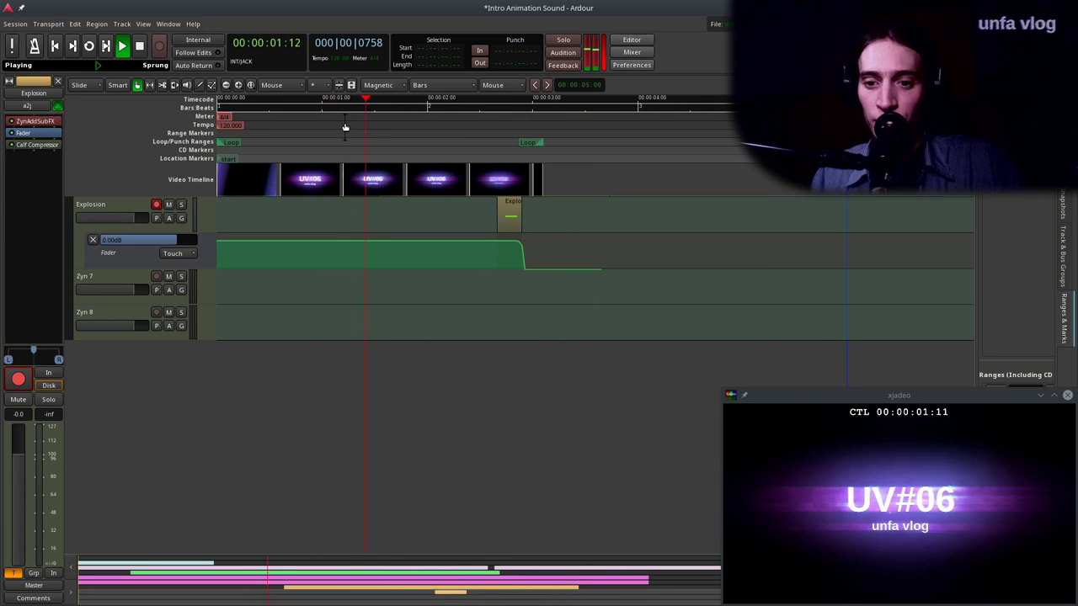
key("Home")
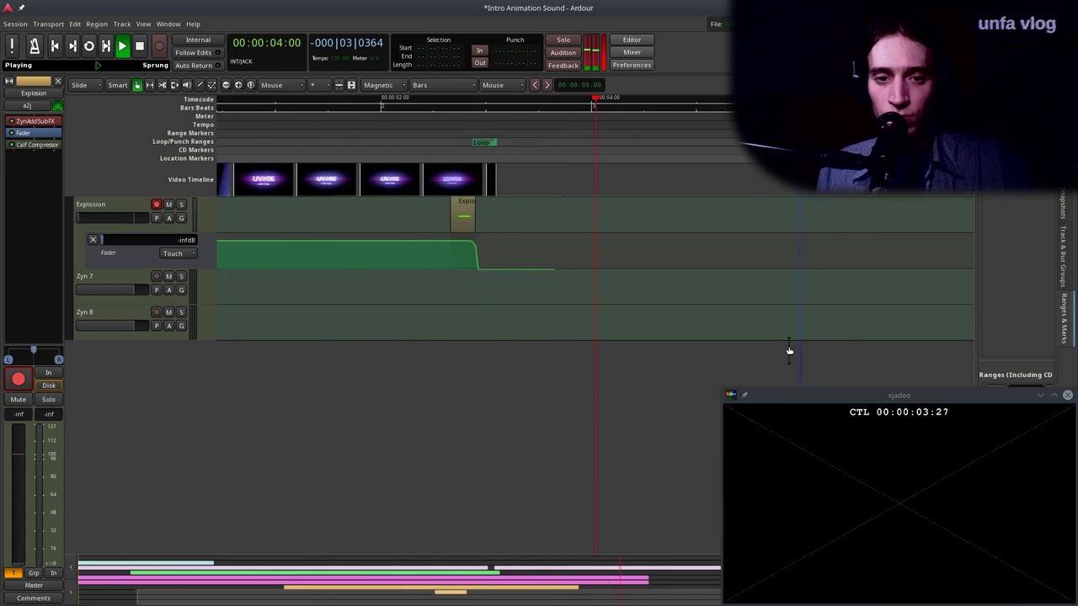
Stop playback and lower the Noise track's fader automation point just after the flash.
scroll(556, 291, "up", 5)
key("space")
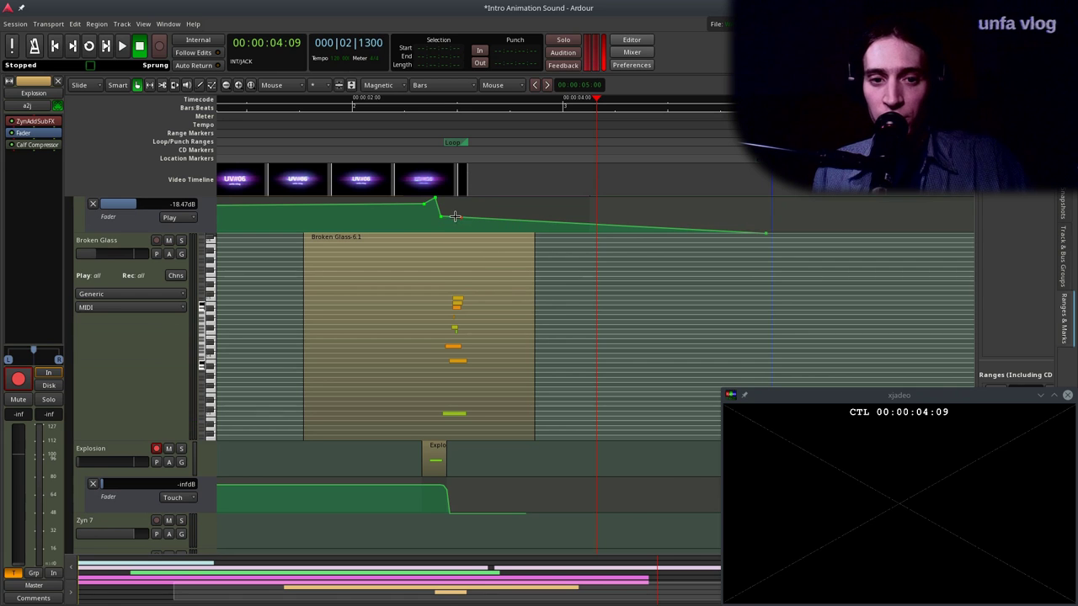
left_click_drag(470, 211, 450, 227)
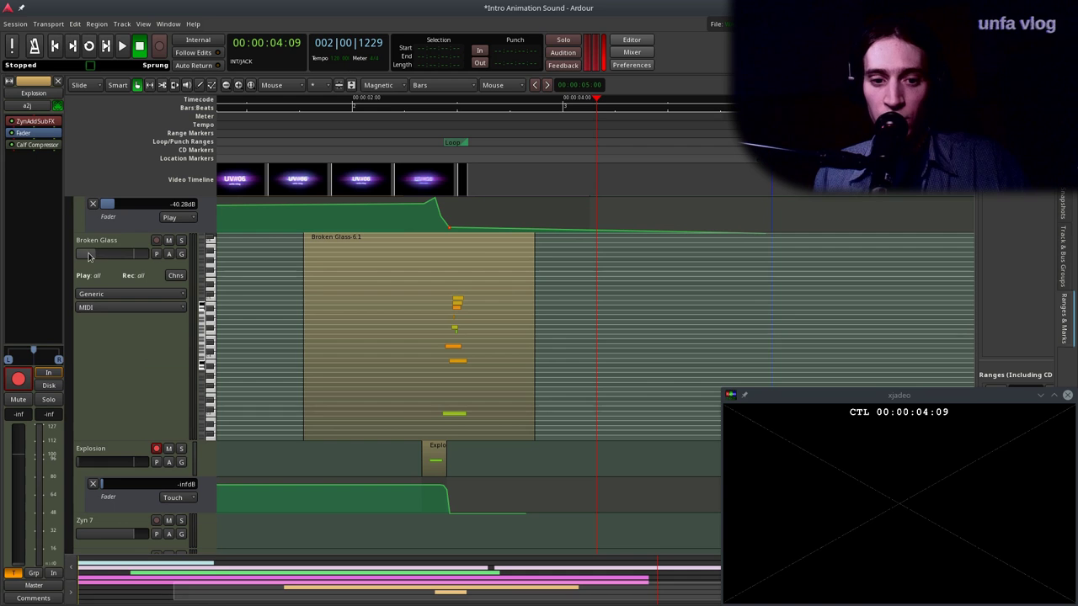
Show the Broken Glass track's fader automation lane and set it to Play mode.
left_click(170, 255)
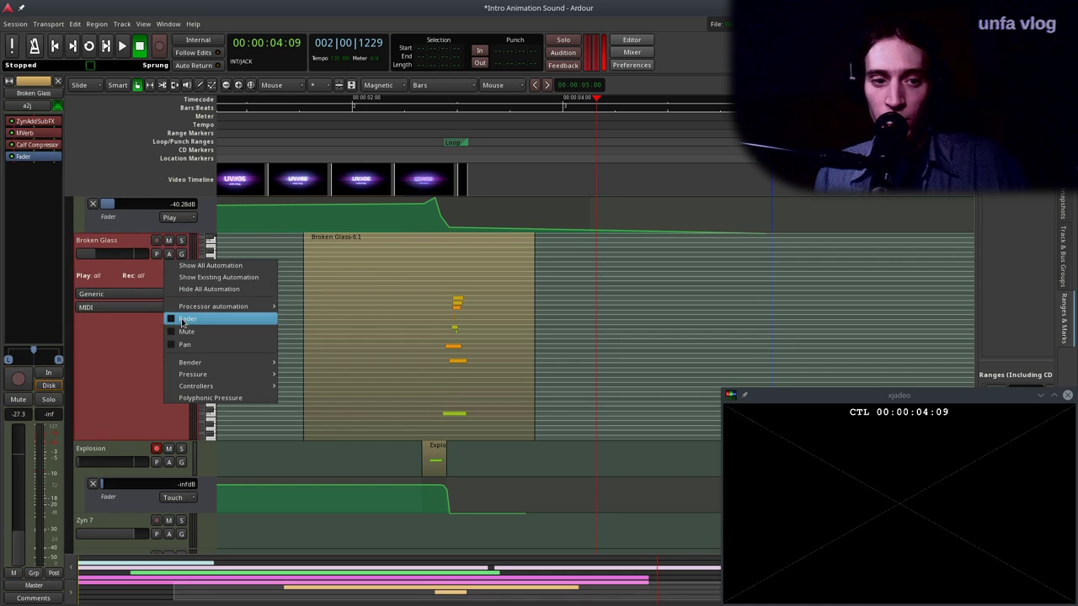
left_click(182, 320)
left_click(175, 461)
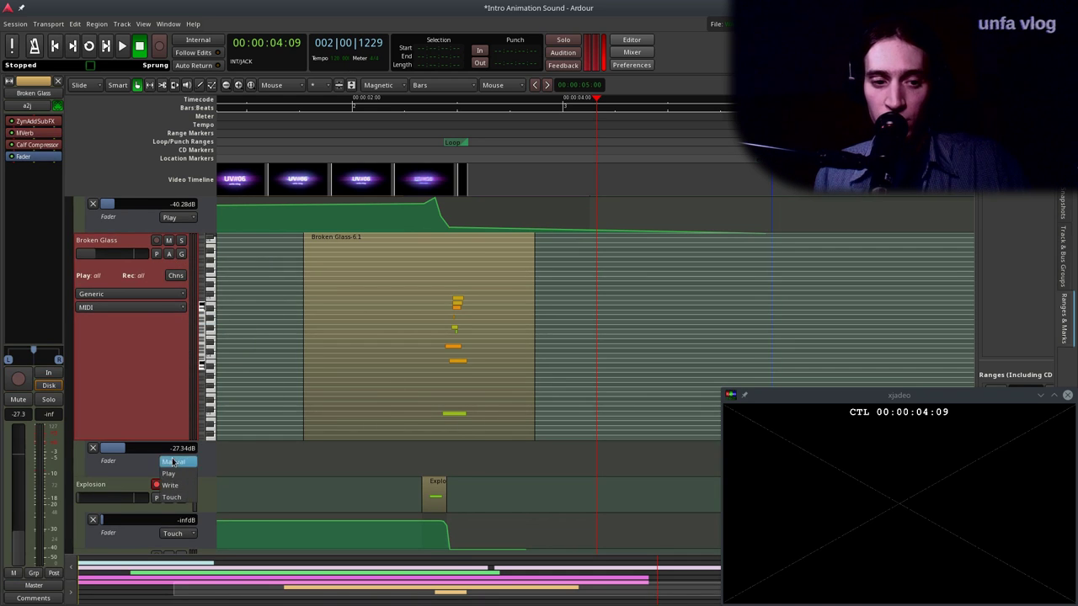
left_click(175, 476)
Draw fader automation points on Broken Glass that drop its level after the flash to about -29.1 dB.
key("d")
left_click(453, 453)
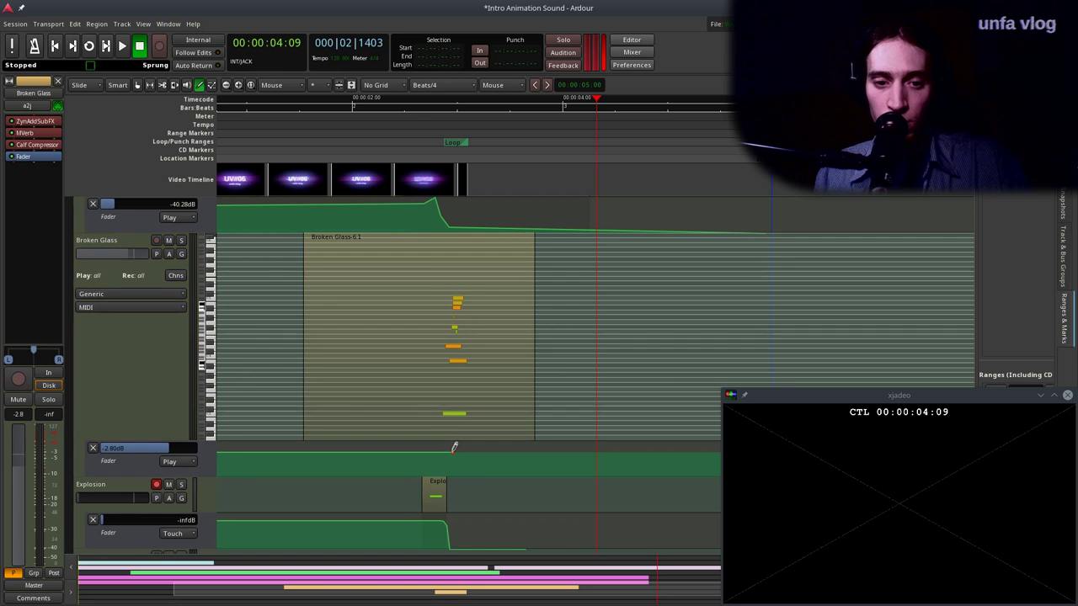
mouse_move(461, 449)
left_mouse_down()
mouse_move(452, 448)
mouse_move(469, 462)
left_mouse_up()
left_click(449, 455)
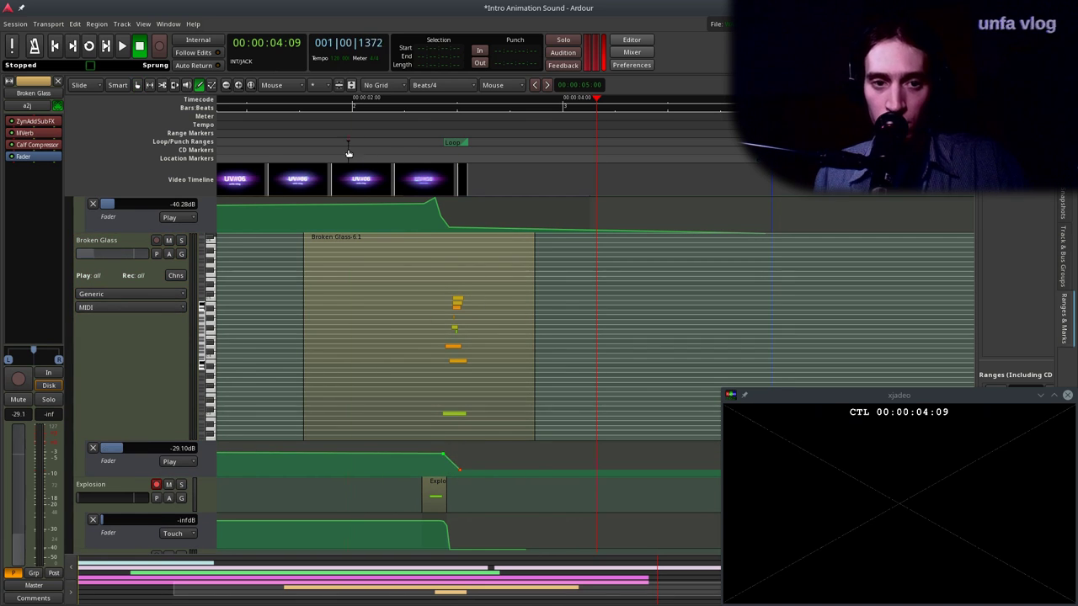
Play through the flash and extend the Broken Glass fader automation into a gradual fade down to silence.
key("p")
key("space")
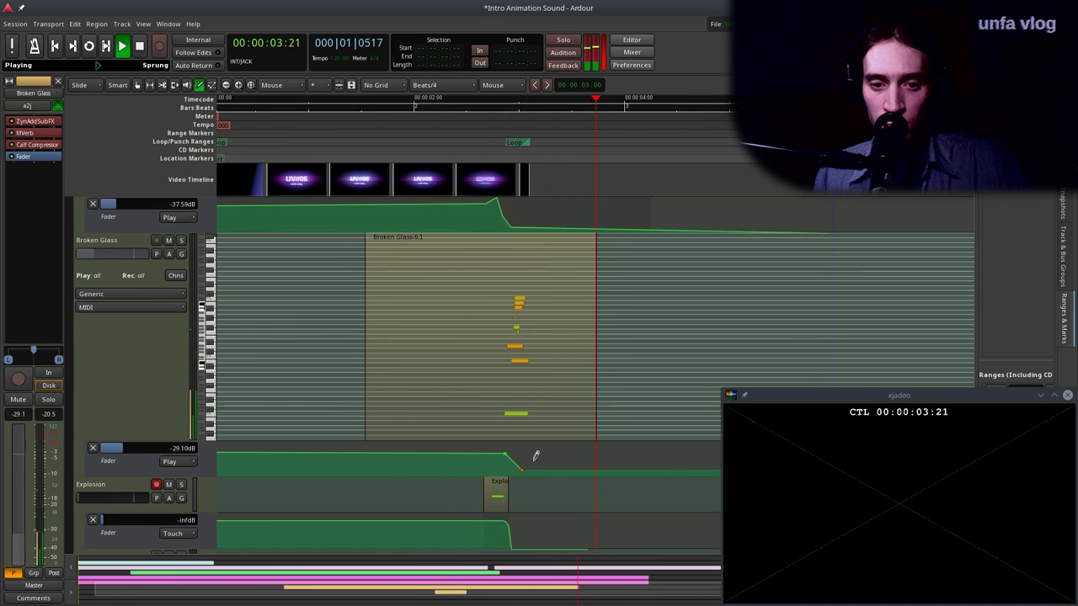
key("space")
left_click_drag(524, 462, 596, 477)
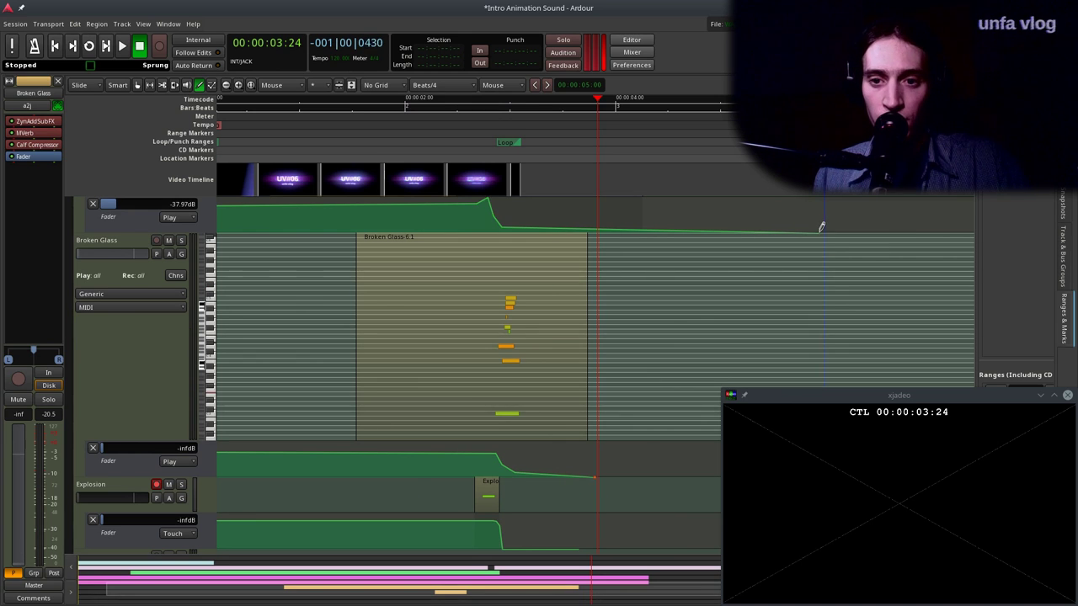
Move the Noise fader's final automation point earlier to shorten its fade-out, and replay the ending.
left_click_drag(829, 225, 628, 270)
left_click(344, 127)
key("space")
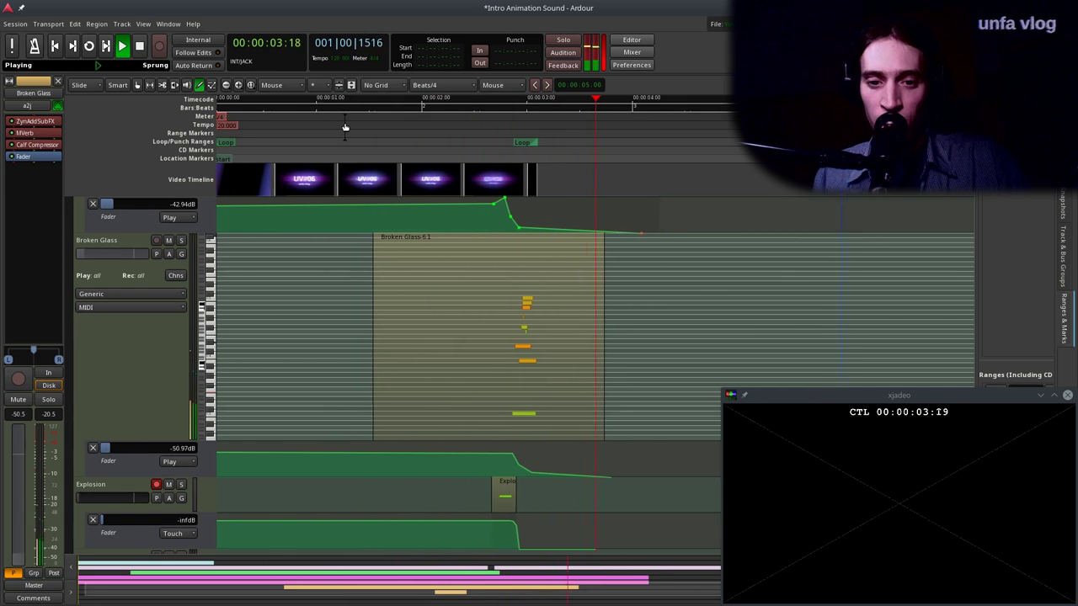
key("space")
Move the session's end marker back to just past 00:00:04:00 and play the animation from the start.
mouse_move(771, 158)
left_mouse_down()
mouse_move(575, 172)
mouse_move(593, 179)
left_mouse_up()
key("Home")
key("space")
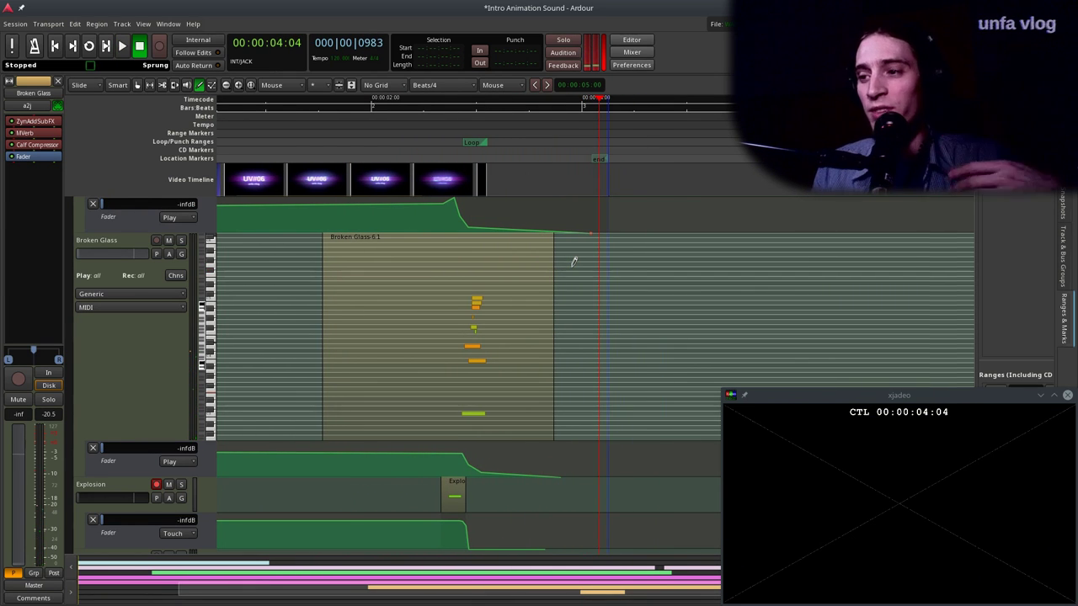
Bring the Streamer and Noise tracks into view and play the whole animation from 00:00:00:00.
scroll(503, 375, "down", 1)
scroll(493, 380, "up", 1)
scroll(485, 387, "left", 2)
scroll(244, 385, "up", 4)
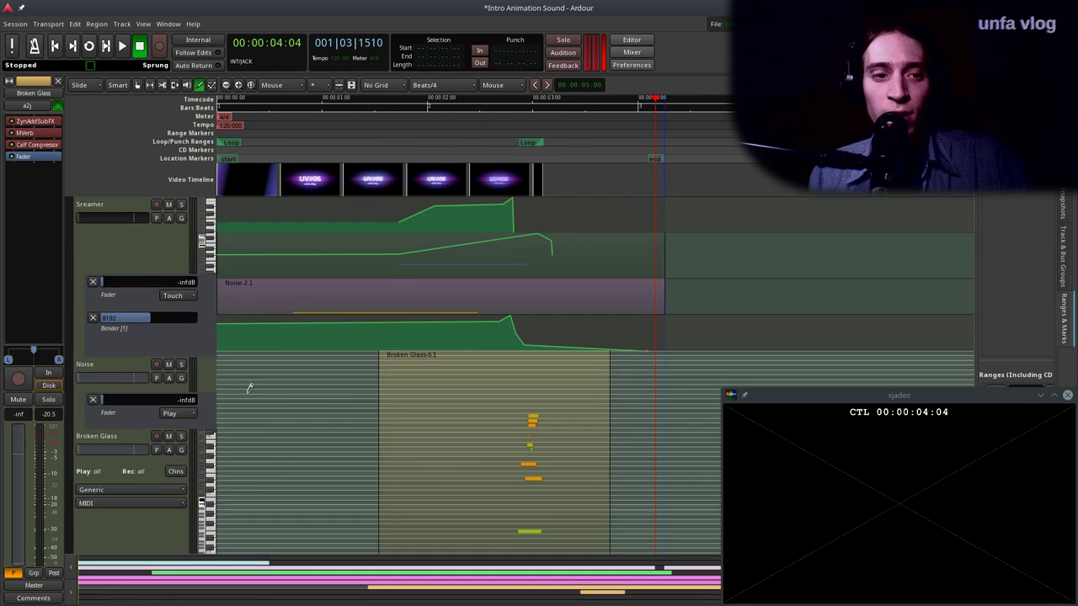
left_click_drag(385, 140, 217, 156)
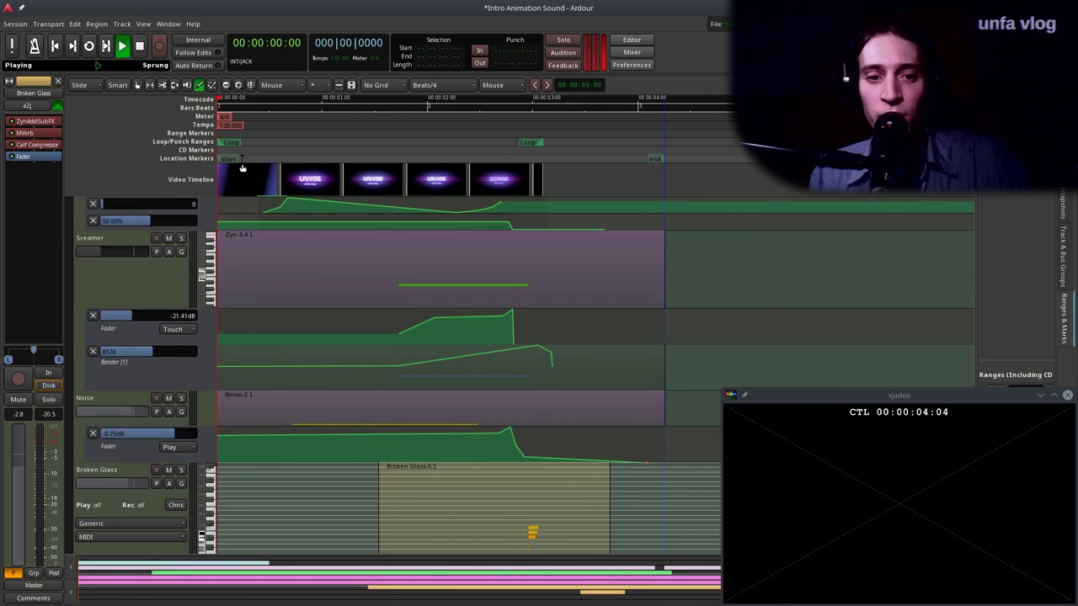
key("space")
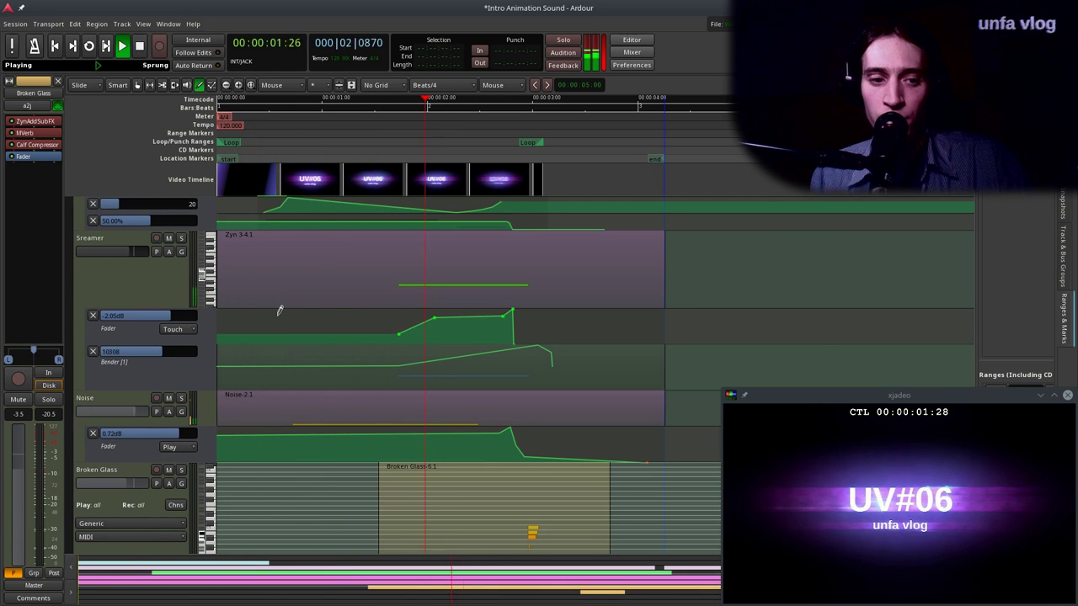
Stop playback and show the Noise track's Bender automation for Channel 1.
key("space")
left_click(132, 410)
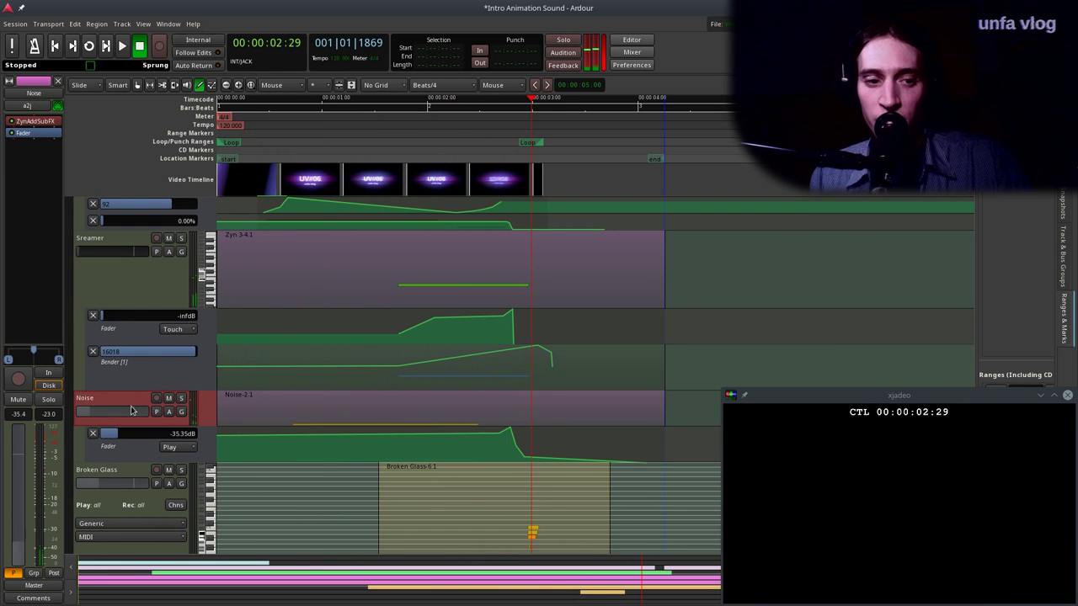
left_click(167, 412)
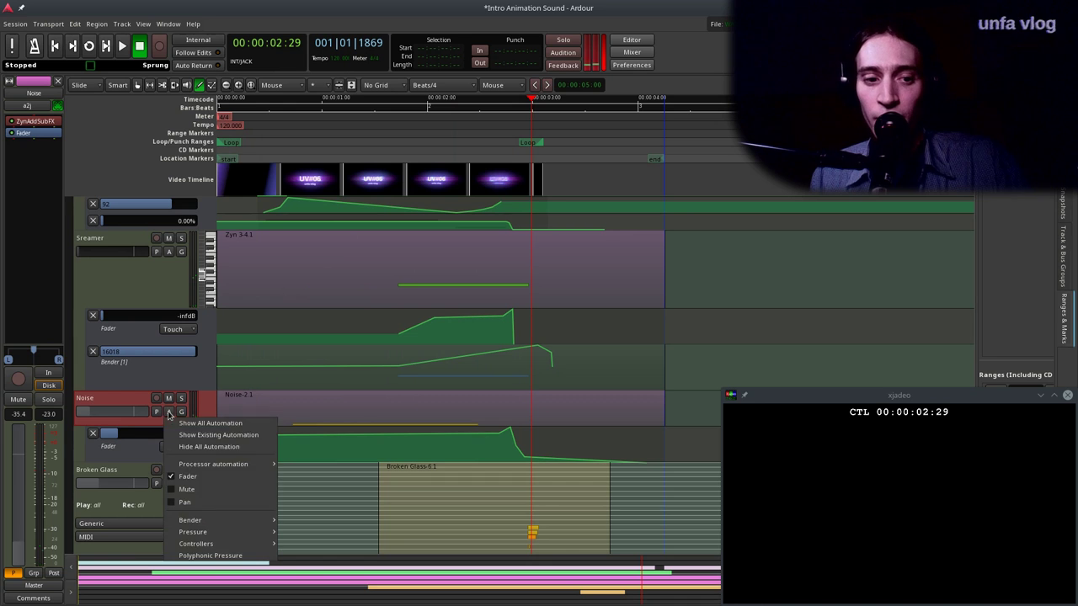
mouse_move(221, 520)
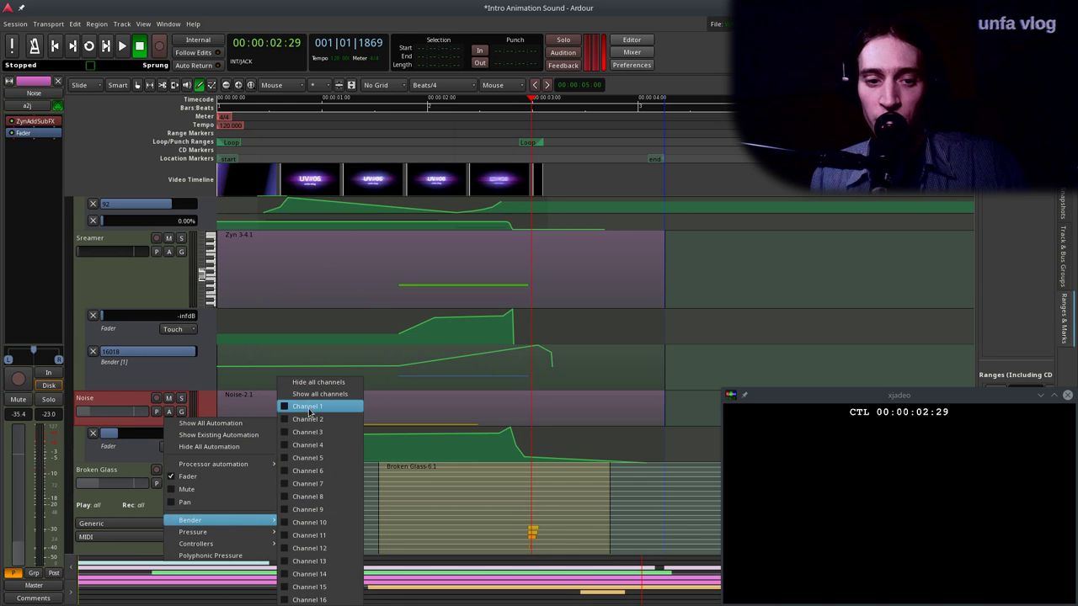
left_click(314, 406)
Try a falling then rising Bender curve on the Noise track, play it from the start, and hide the Bender lane.
mouse_move(374, 466)
left_mouse_down()
mouse_move(333, 488)
mouse_move(292, 485)
left_mouse_up()
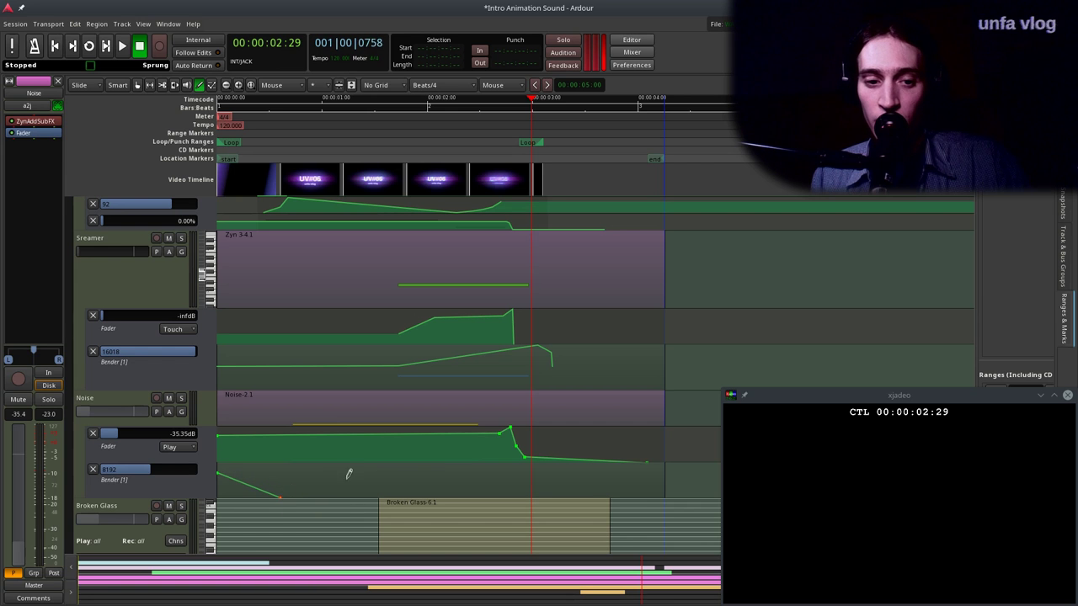
left_click_drag(392, 474, 500, 455)
key("Home")
key("space")
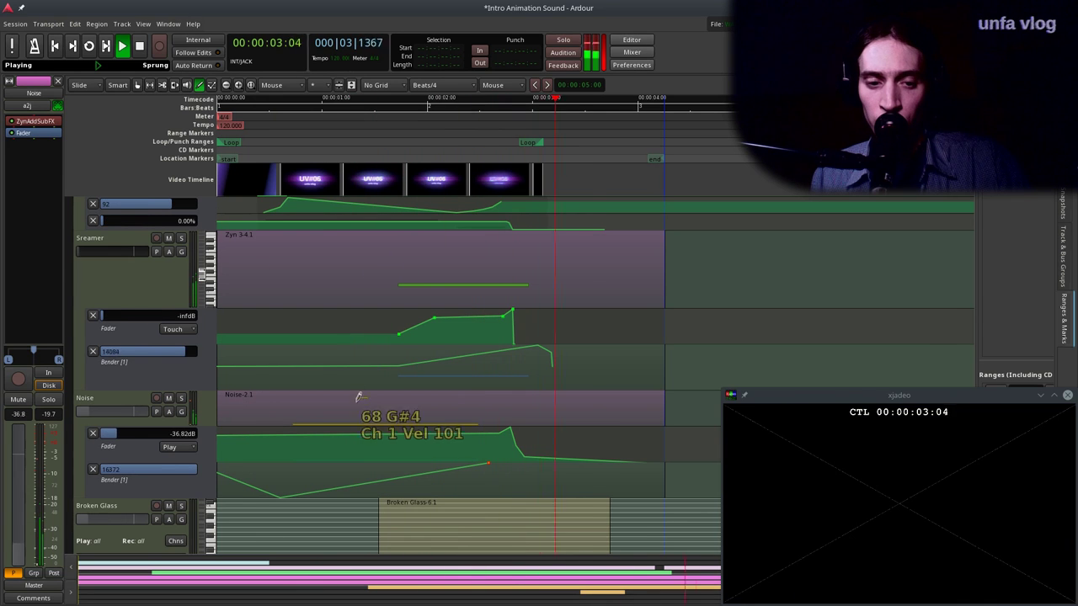
key("space")
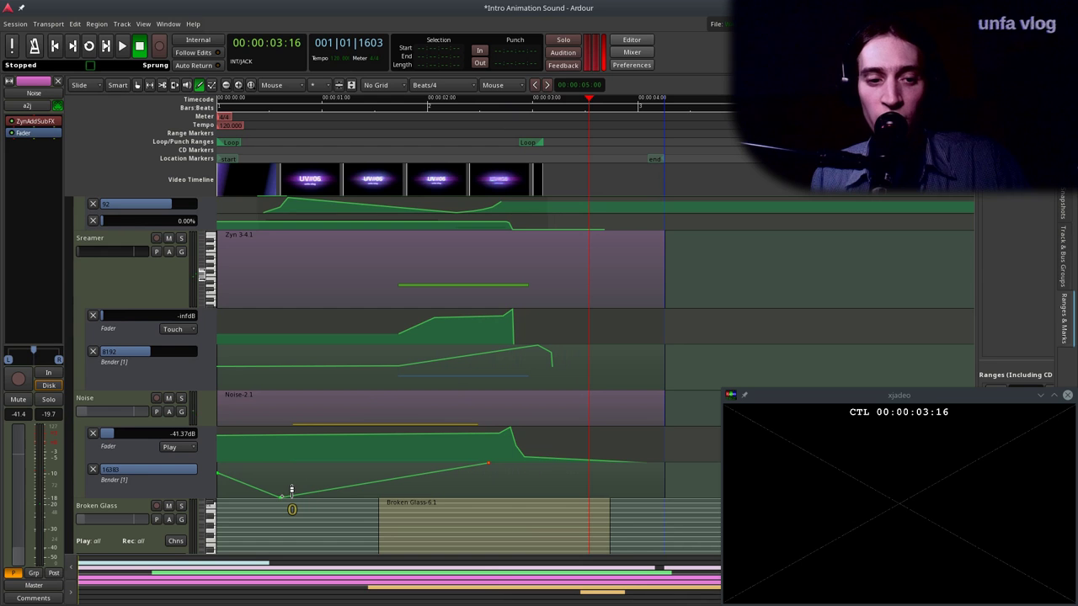
left_click(93, 469)
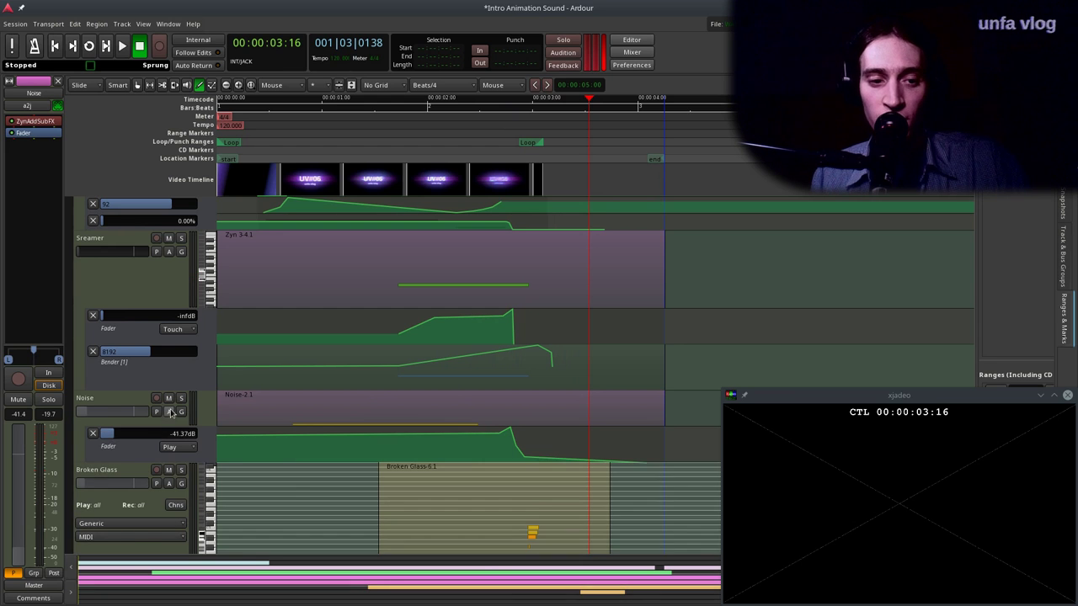
Show the Noise track's ZynAddSubFX Filter Cutoff automation and set its mode to Write.
left_click(168, 411)
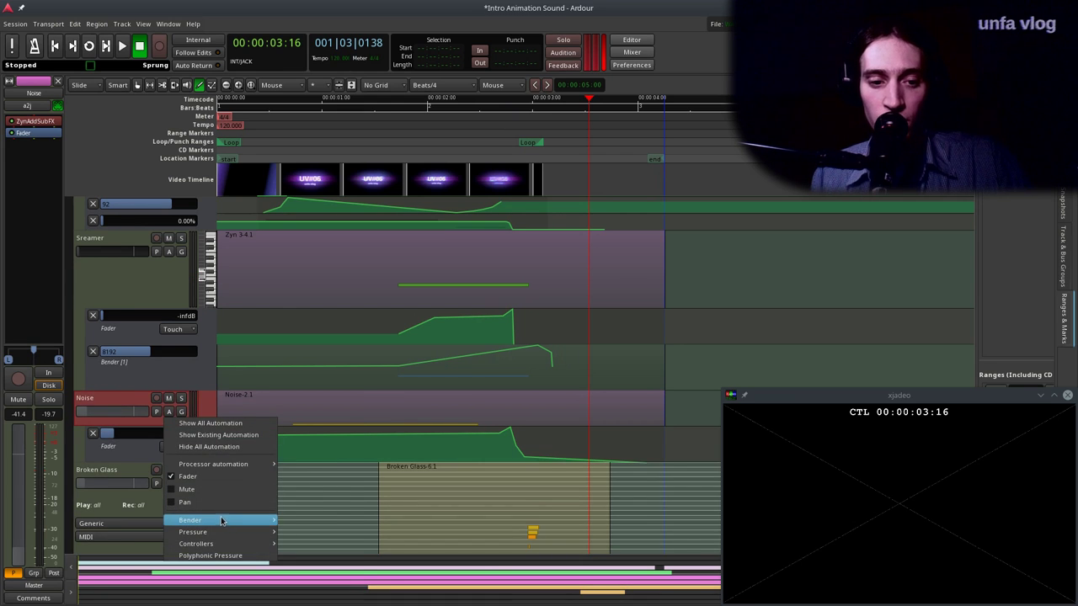
mouse_move(221, 522)
mouse_move(220, 464)
mouse_move(313, 464)
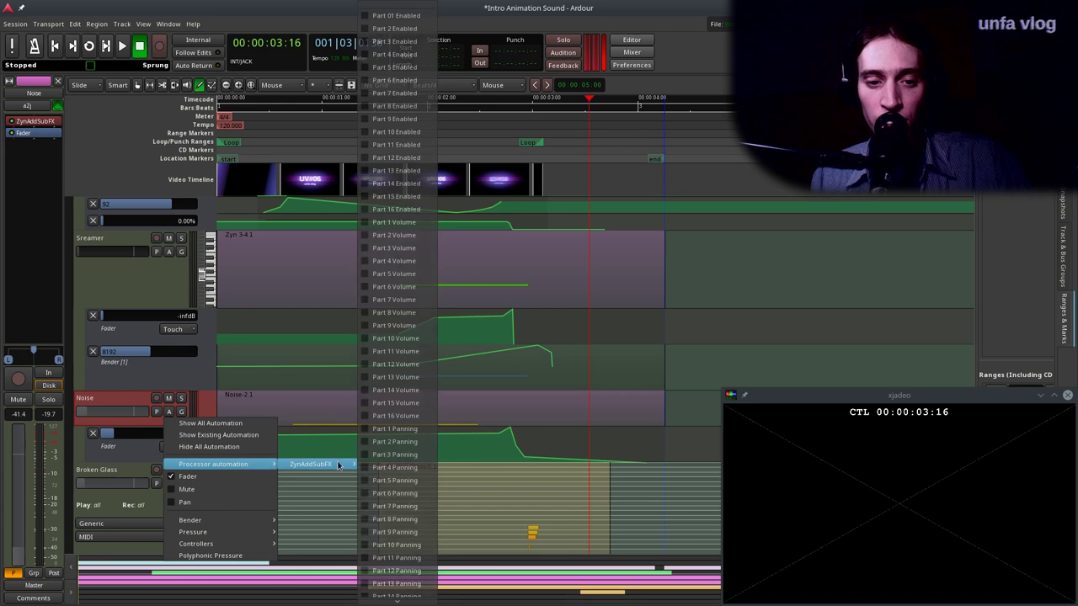
scroll(396, 517, "down", 3)
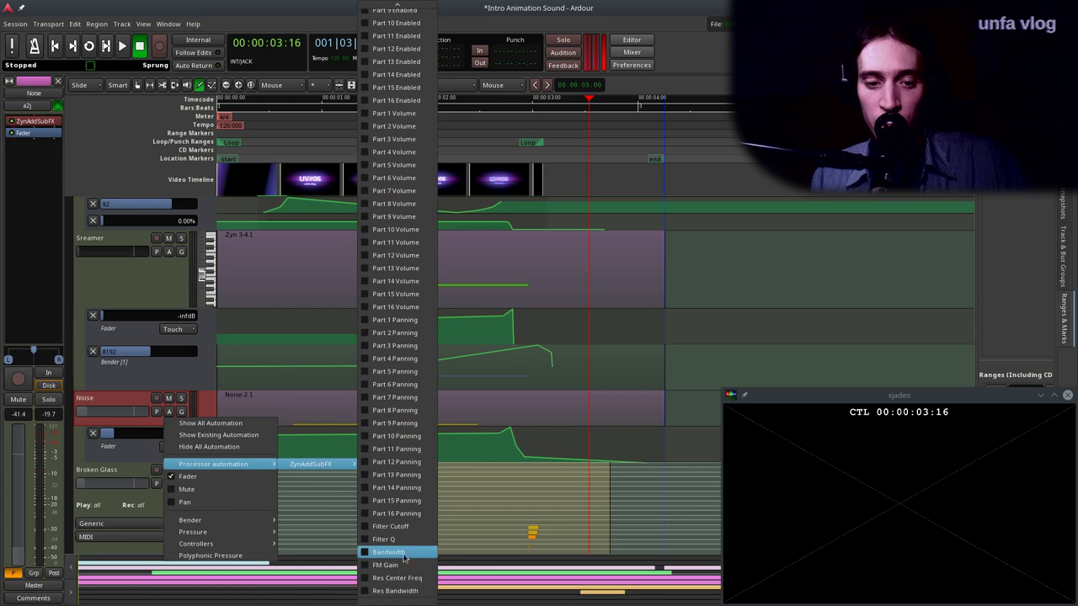
left_click(410, 527)
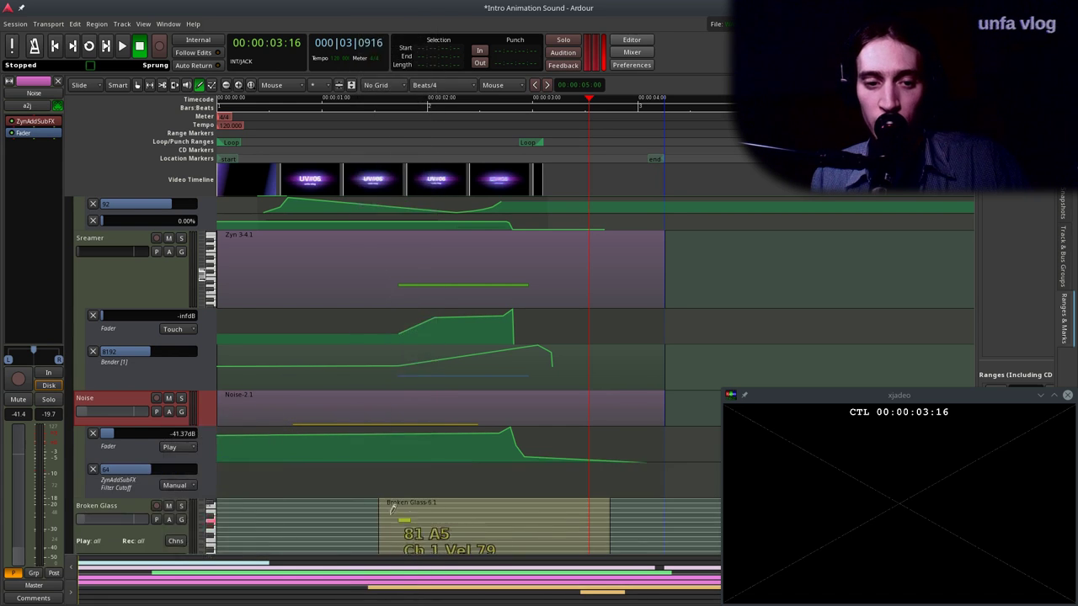
left_click(177, 487)
left_click(184, 509)
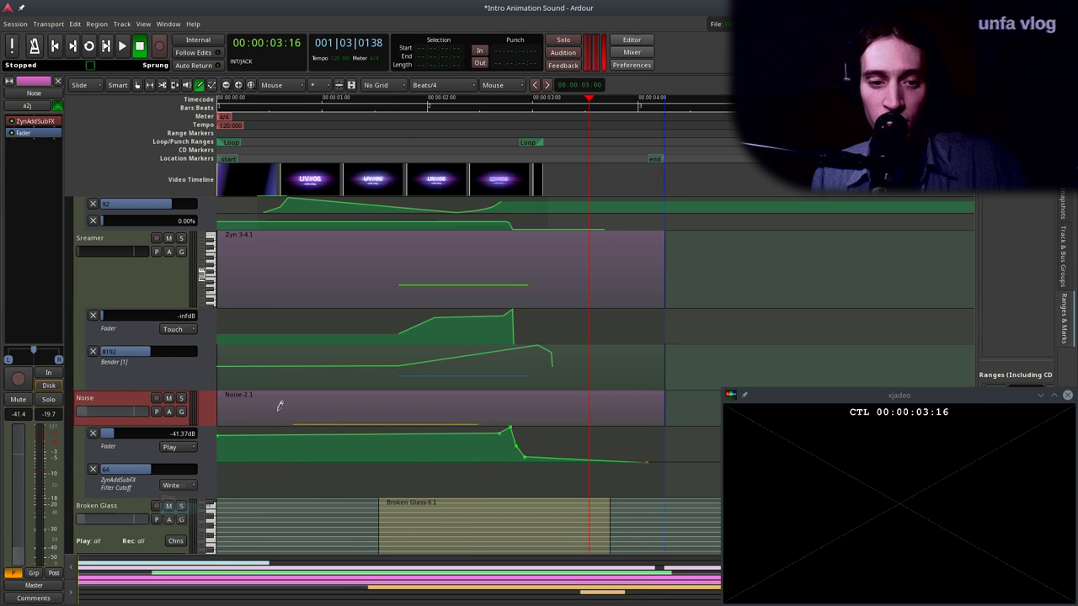
Play from the start to record a flat Filter Cutoff automation line on the Noise track.
key("Home")
key("space")
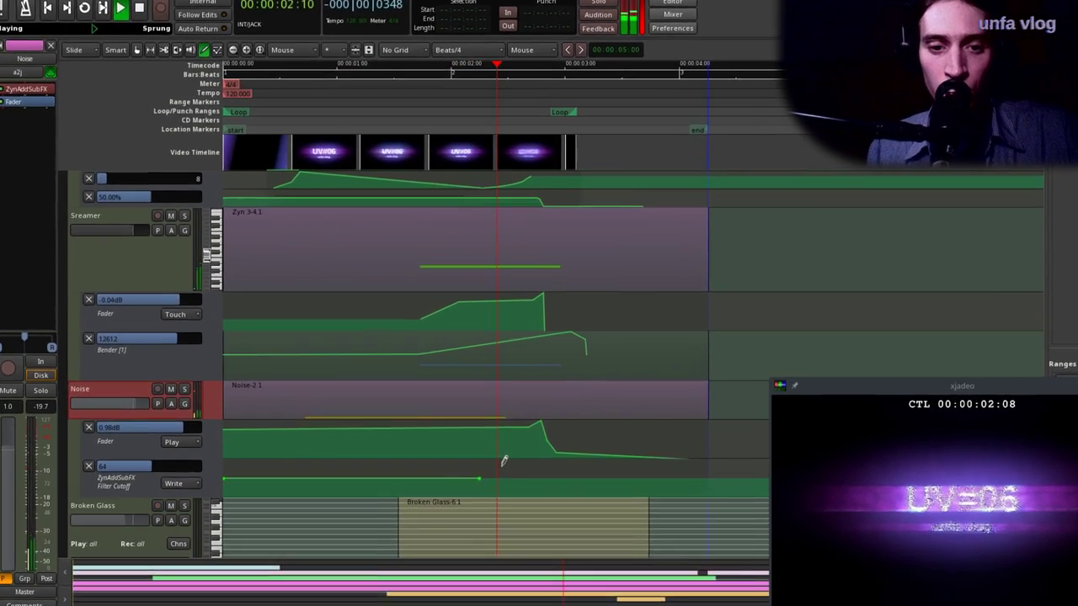
key("space")
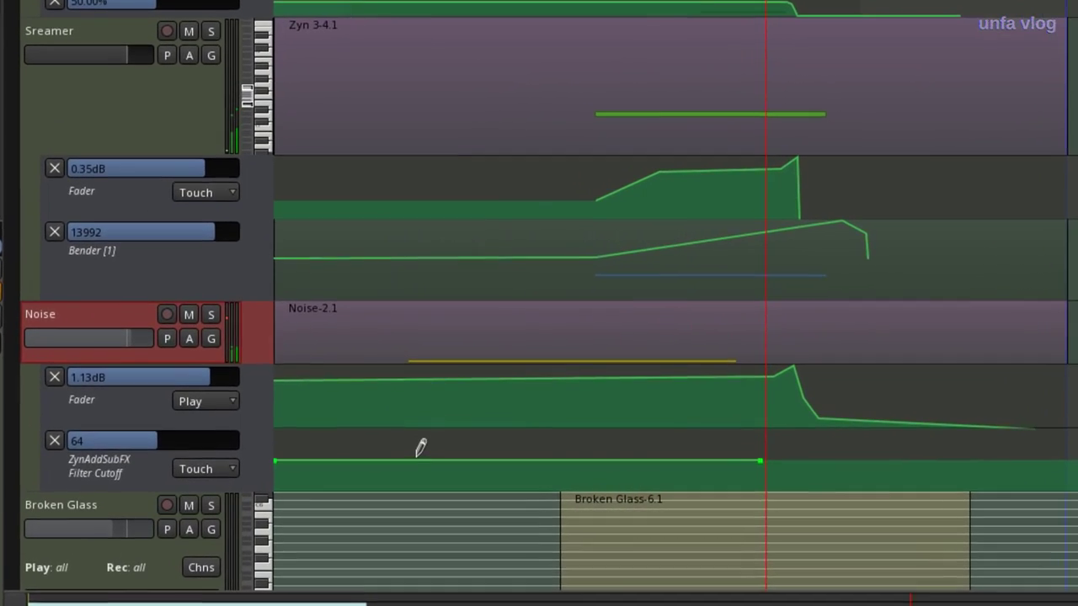
Shape the Noise Filter Cutoff line into a clear rise from the note's start to its end and play it back.
left_click_drag(795, 452, 786, 435)
key("space")
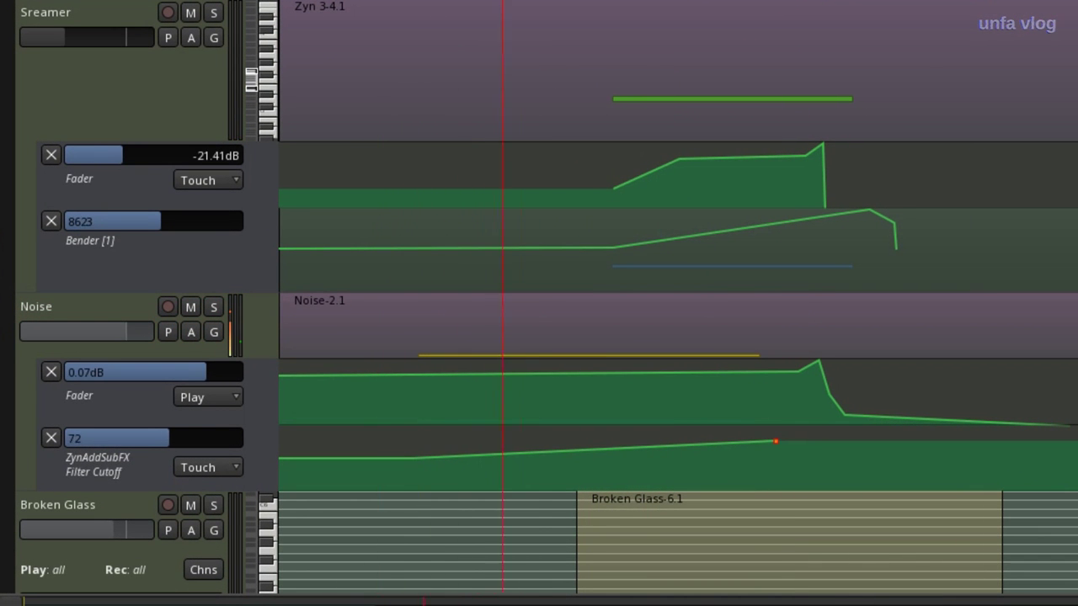
key("space")
Lower the end point of the Noise Filter Cutoff curve to about 66 for a nearly flat slope, and replay it.
left_click_drag(792, 432, 793, 445)
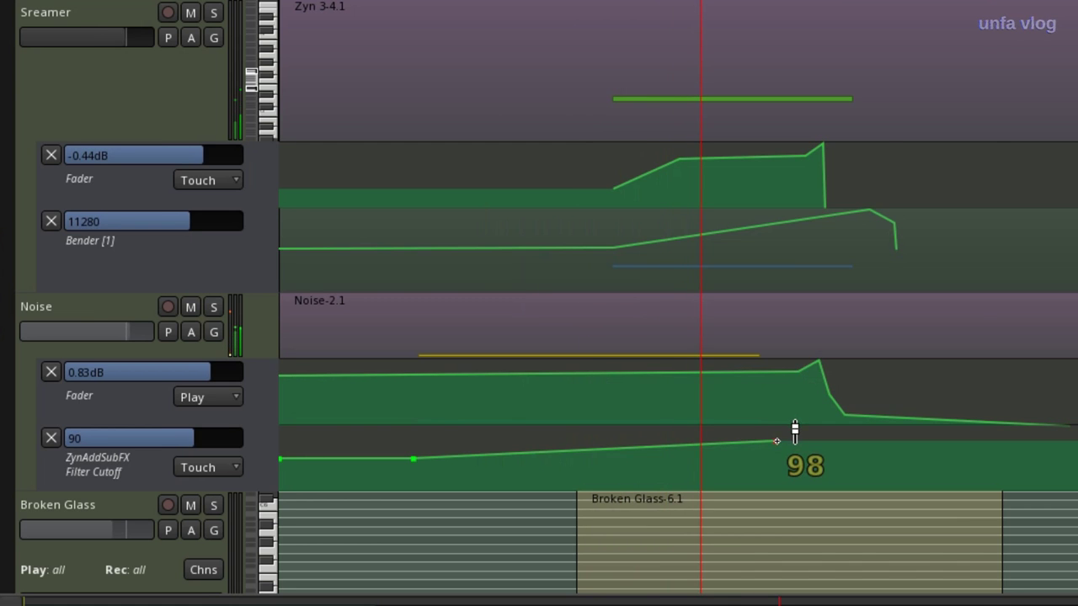
left_click_drag(496, 474, 495, 474)
left_click_drag(294, 481, 298, 479)
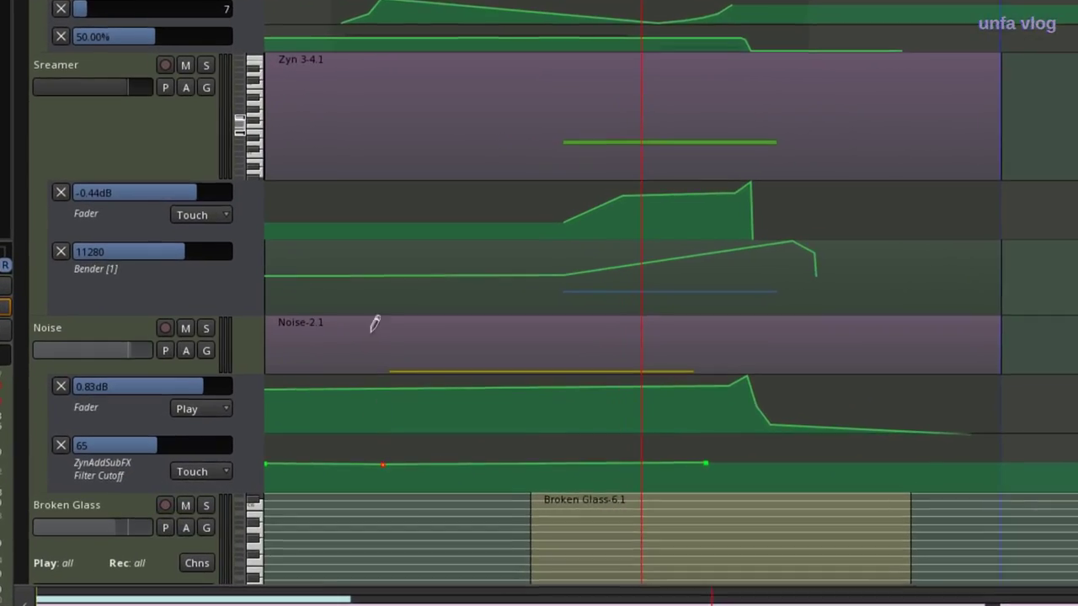
key("space")
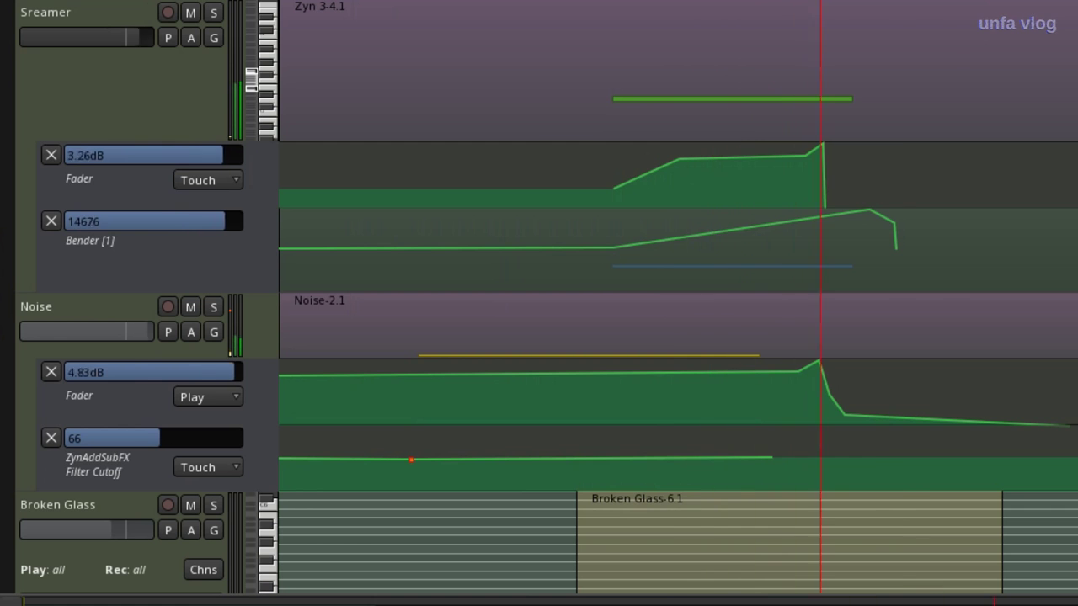
key("minus")
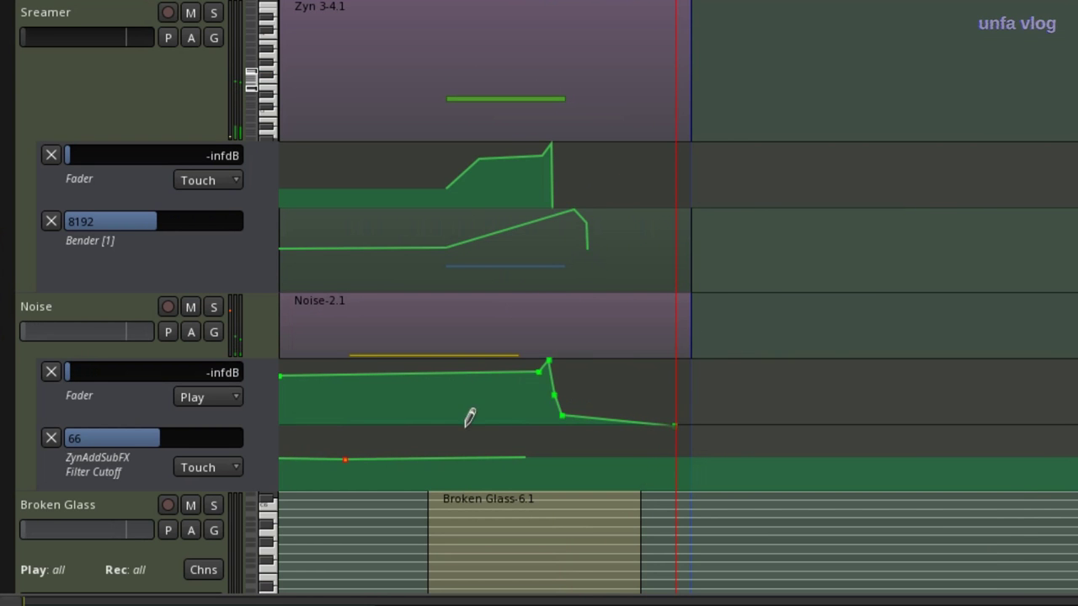
Remove the Filter Cutoff curve's point at the session start, raise its end point to 70, and replay from the start.
mouse_move(299, 450)
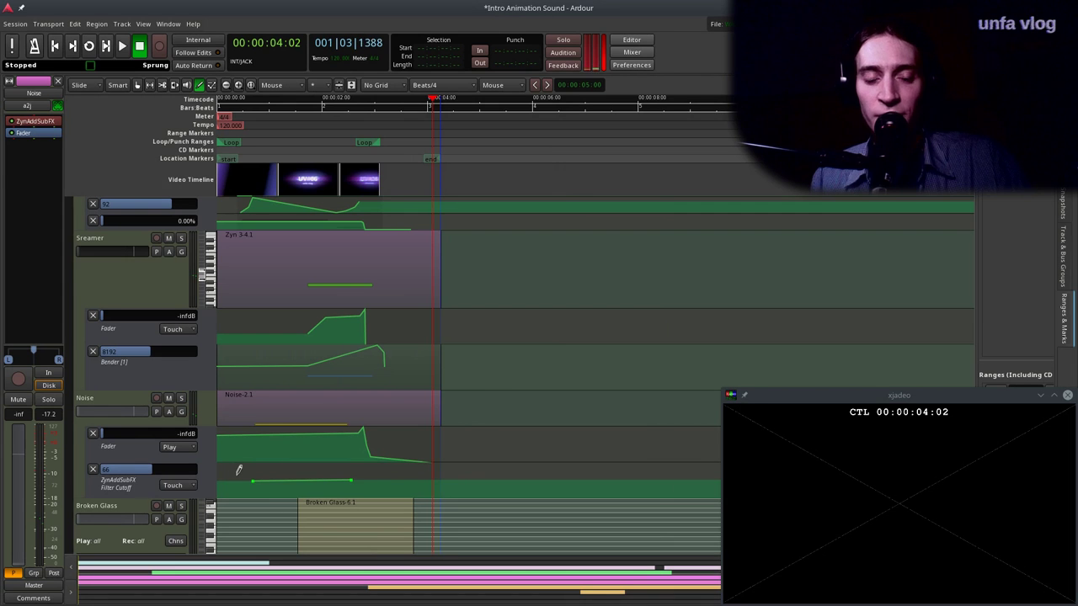
key("equal")
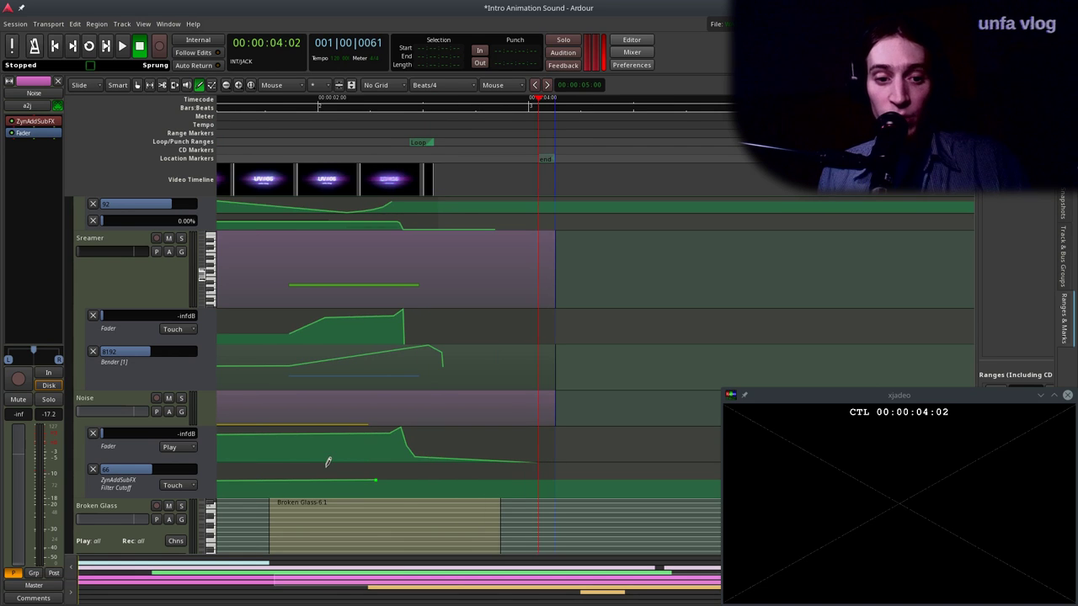
mouse_move(386, 475)
left_click_drag(385, 474, 385, 473)
key("minus")
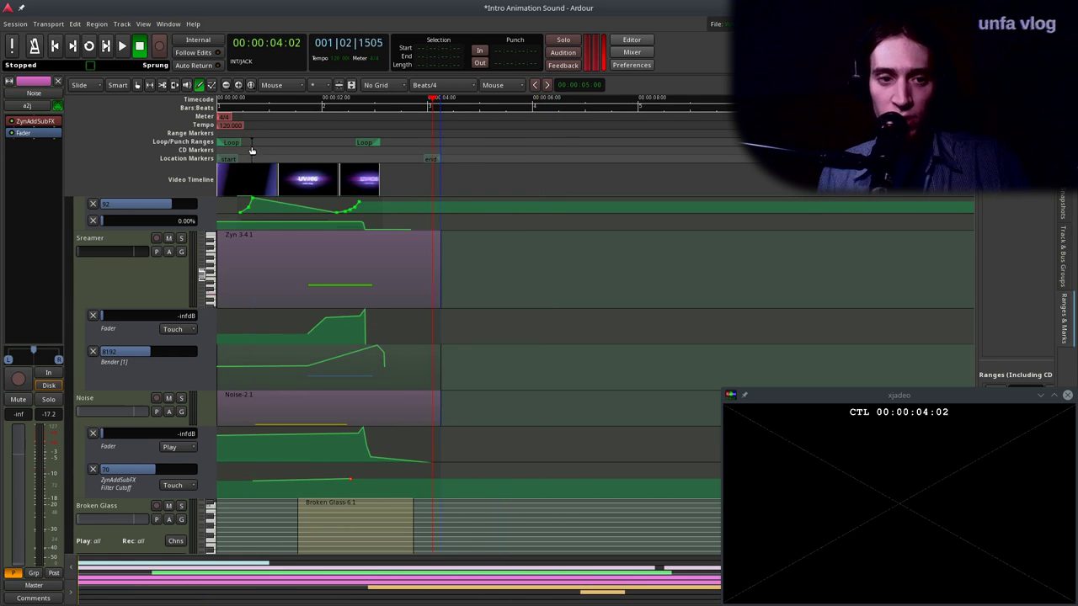
key("Home")
key("space")
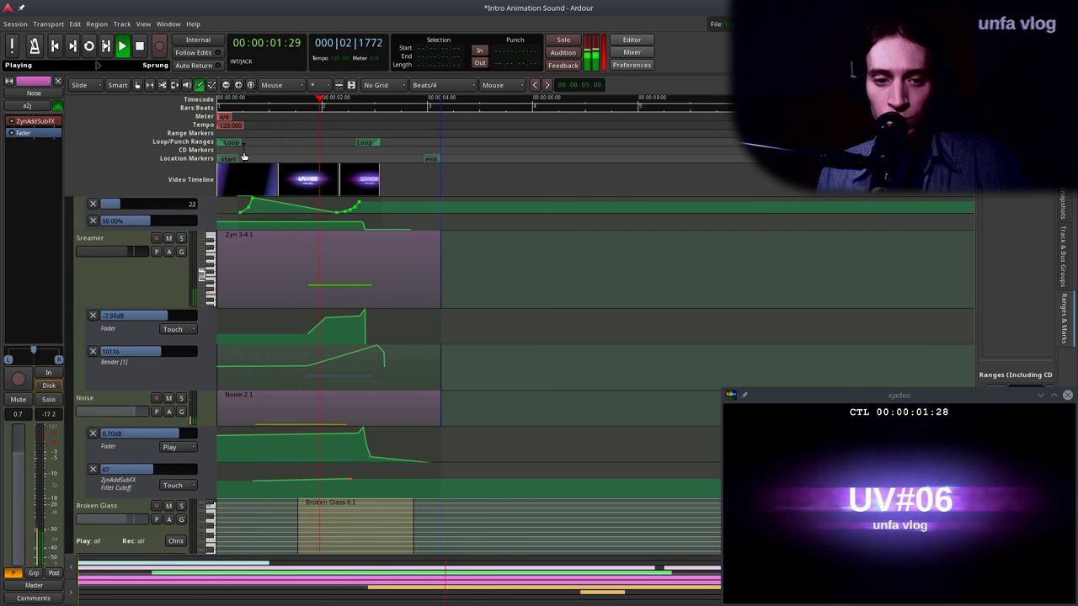
key("space")
Lower the Filter Cutoff curve's end point to 68, adjust a middle point on the slope, and play from the start.
key("equal")
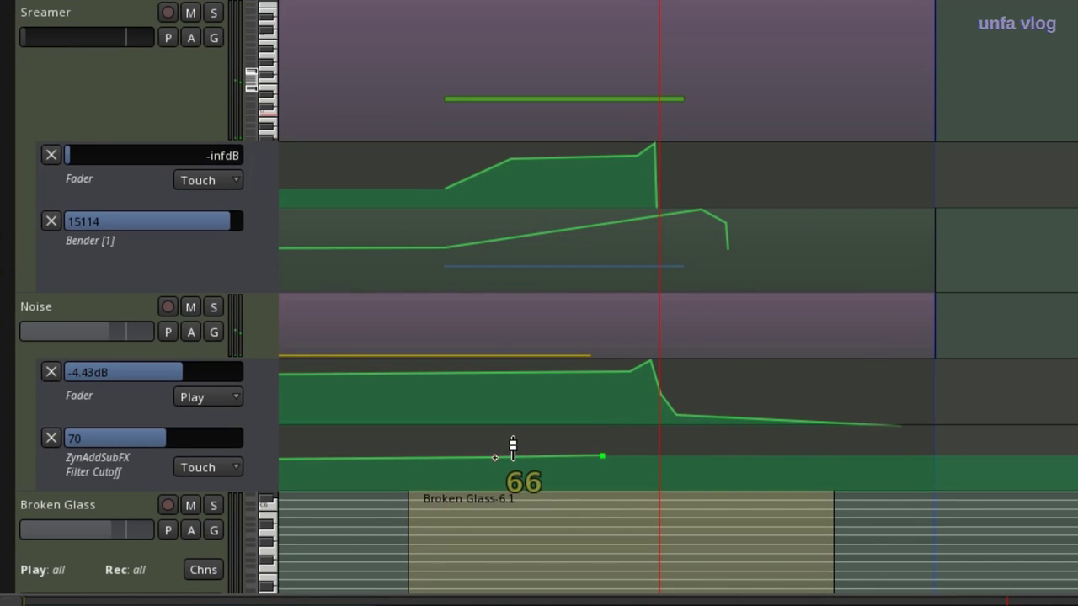
left_click_drag(605, 455, 605, 456)
left_click_drag(495, 458, 496, 456)
scroll(573, 459, "down", 1)
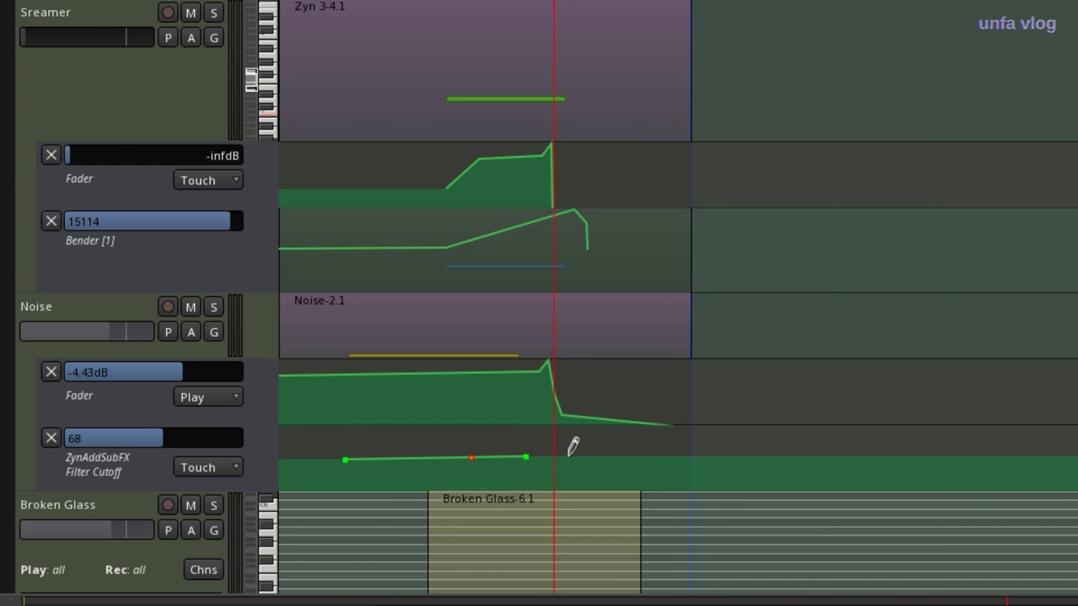
key("Home")
key("space")
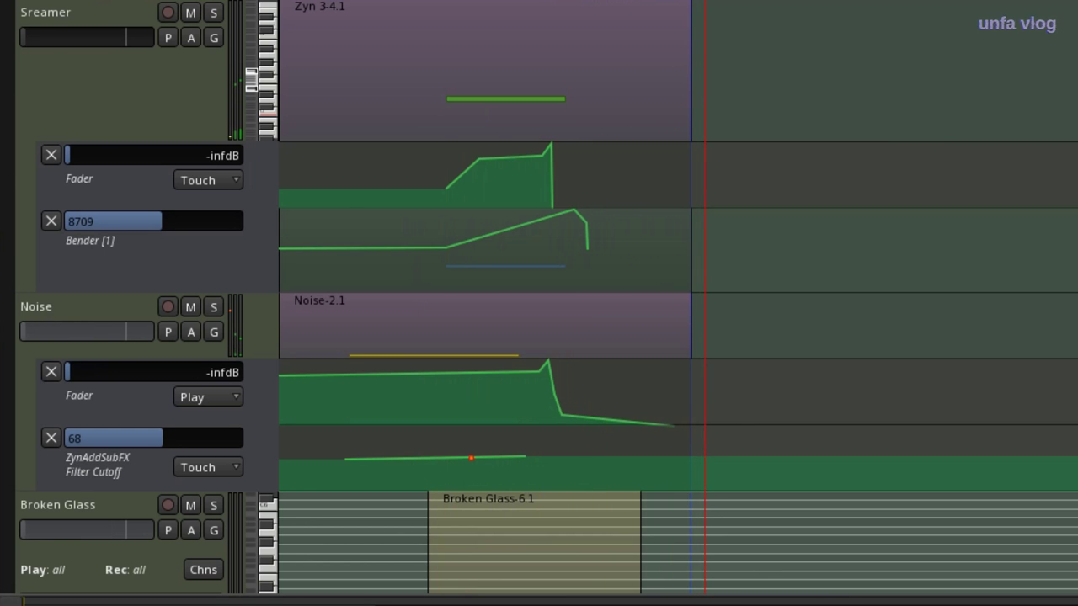
key("space")
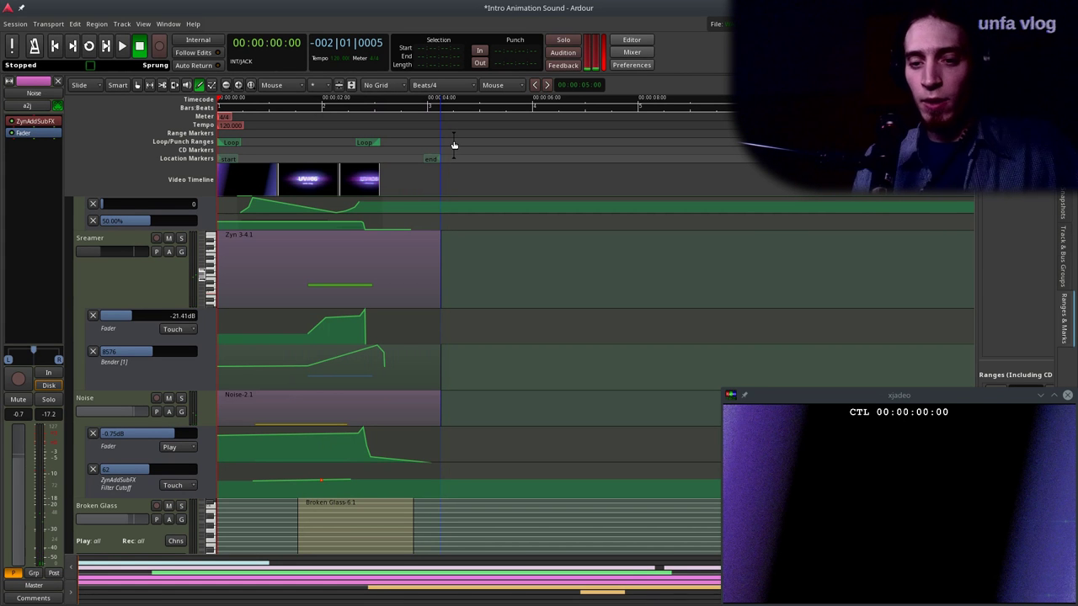
Play the animation once more from 00:00:00:00 and save the session.
key("space")
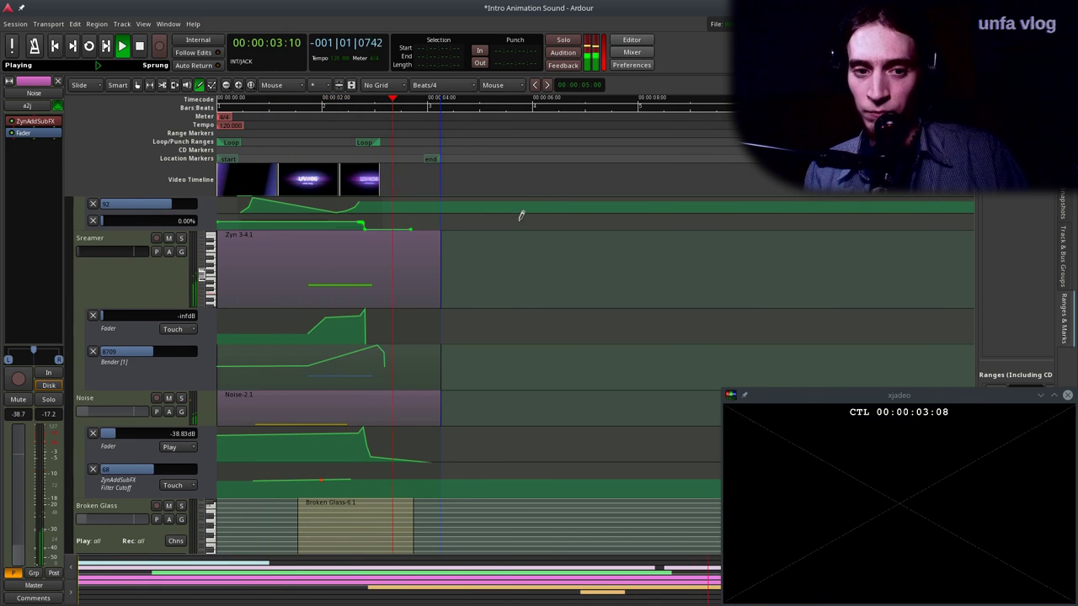
key("space")
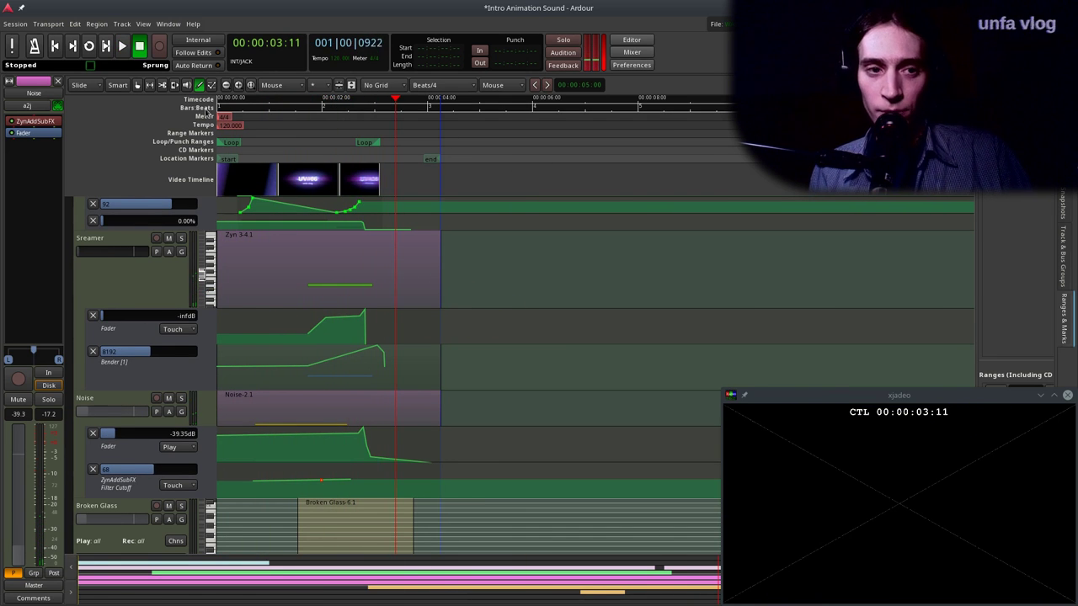
left_click(16, 24)
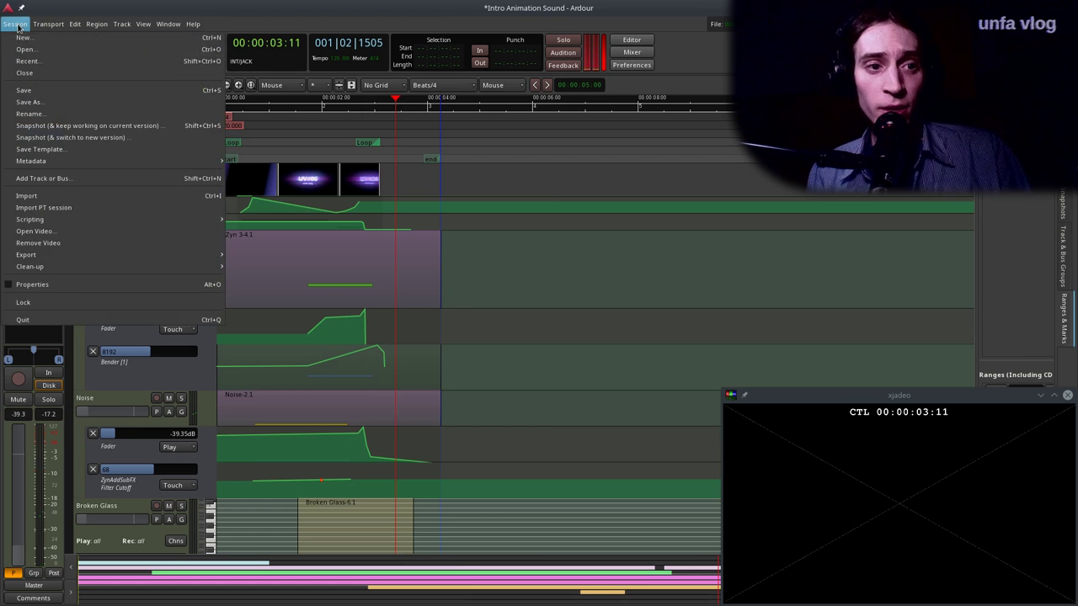
left_click(25, 92)
Play the animation from the start with the Noise and Broken Glass tracks in view, and look over the tracks from Master down.
scroll(341, 329, "up", 2)
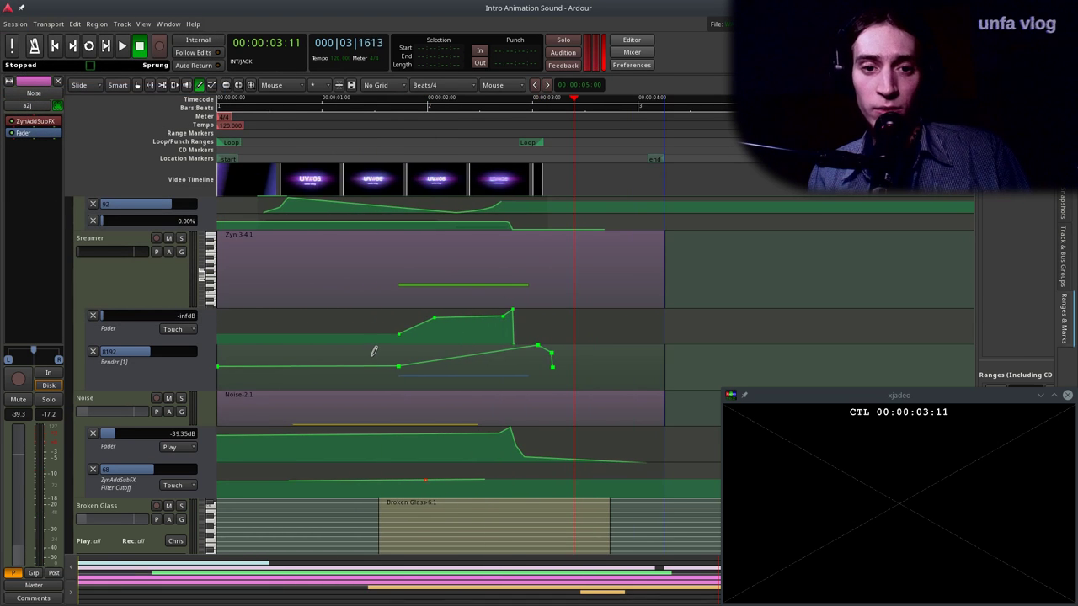
scroll(388, 319, "down", 3)
key("space")
key("Home")
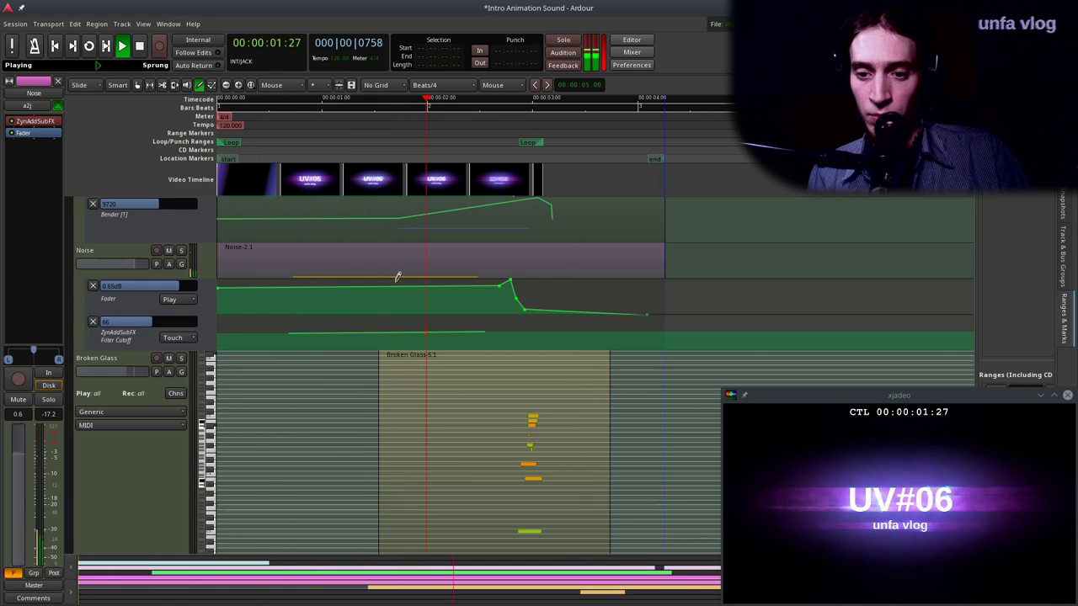
key("space")
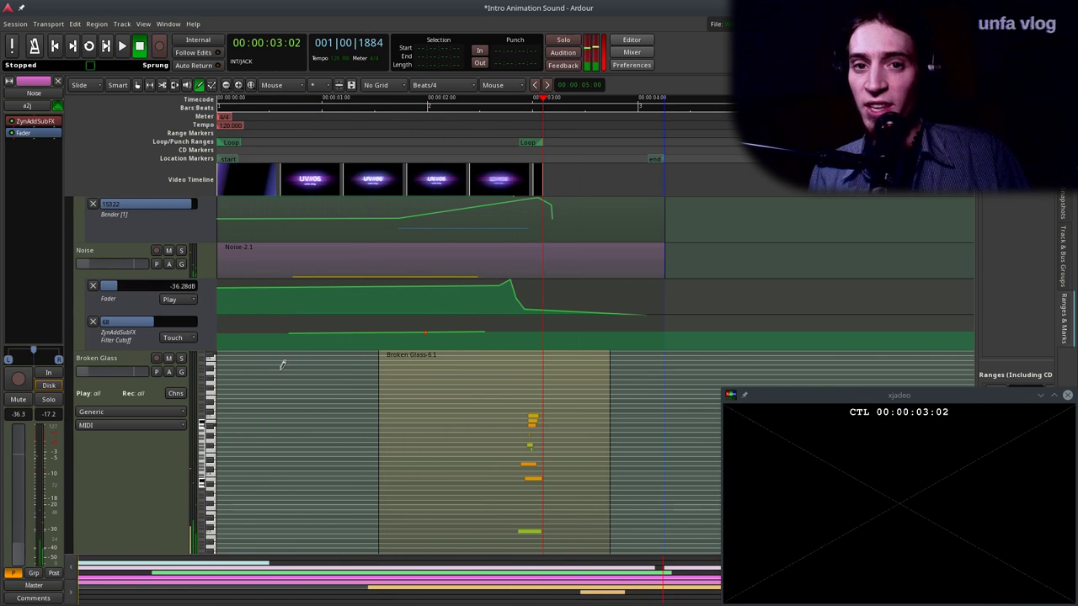
scroll(282, 366, "up", 6)
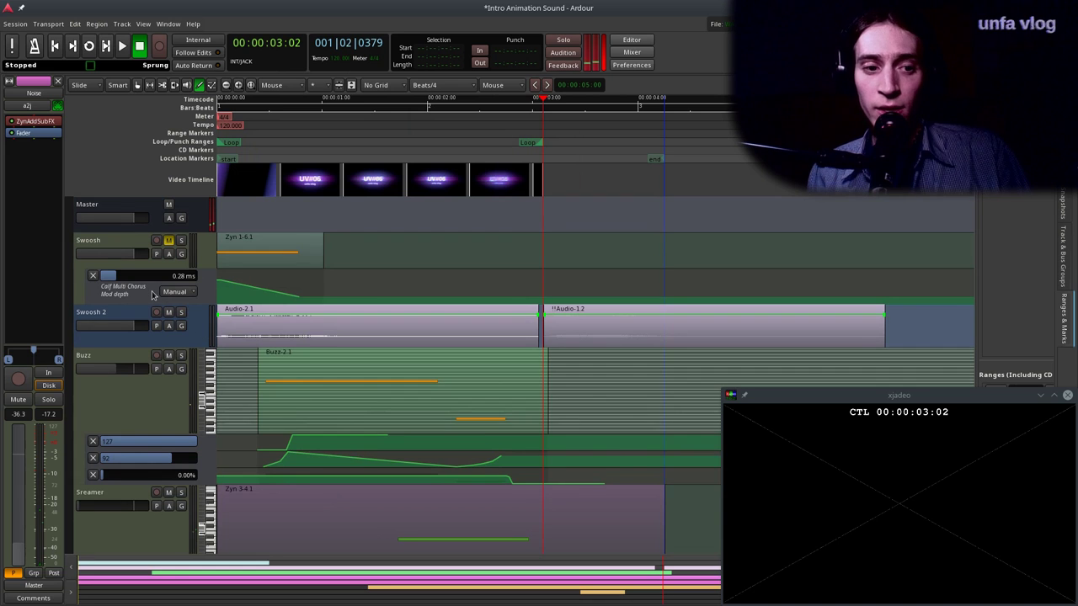
scroll(301, 281, "down", 5)
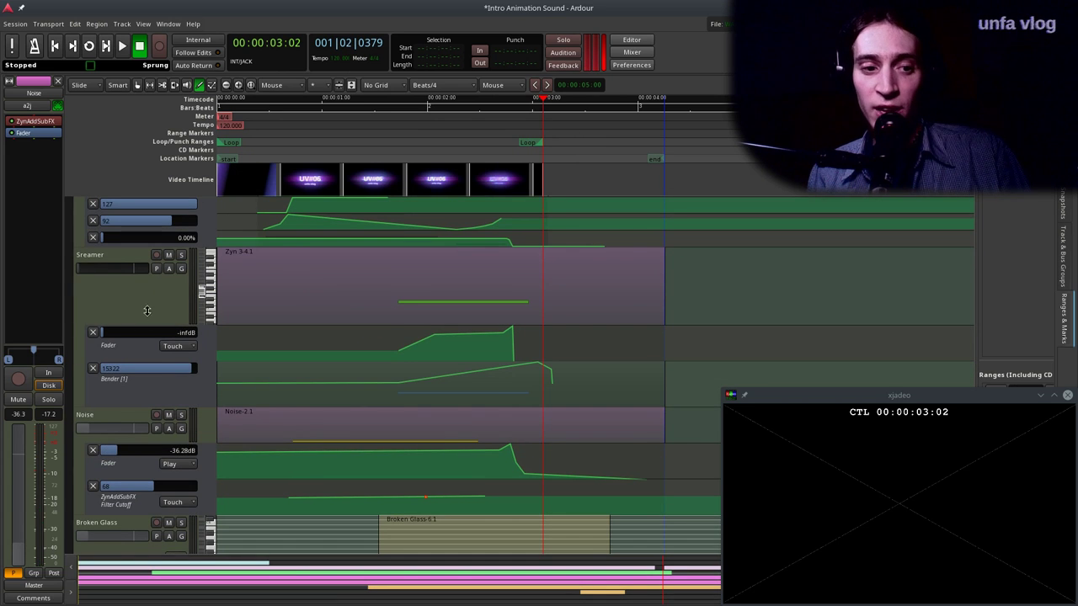
Check the Calf Compressor settings on the Swoosh 2 track and close its window.
scroll(144, 320, "up", 5)
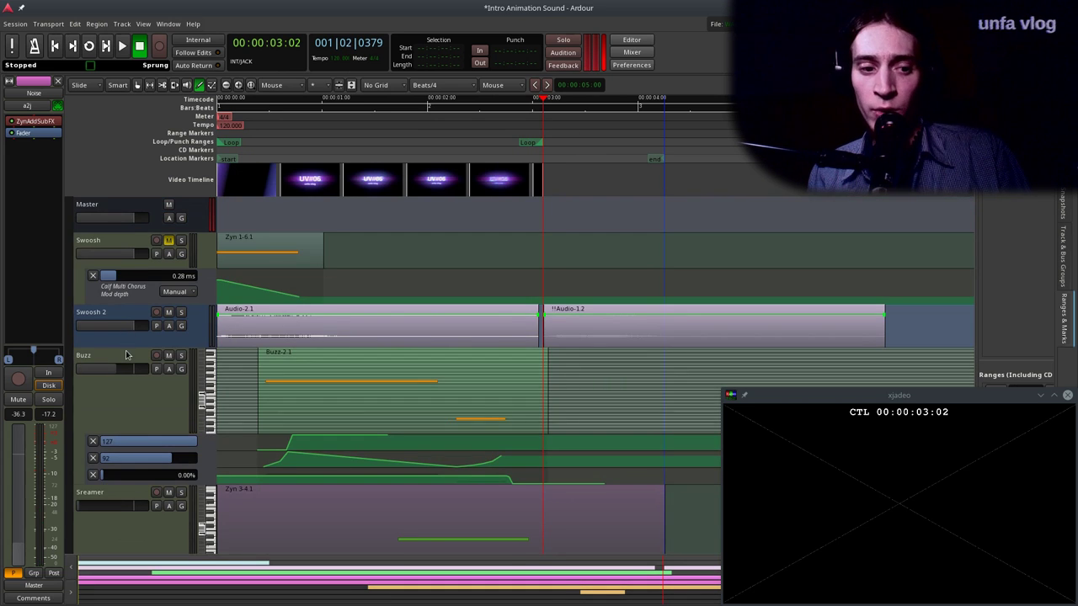
scroll(130, 349, "down", 1)
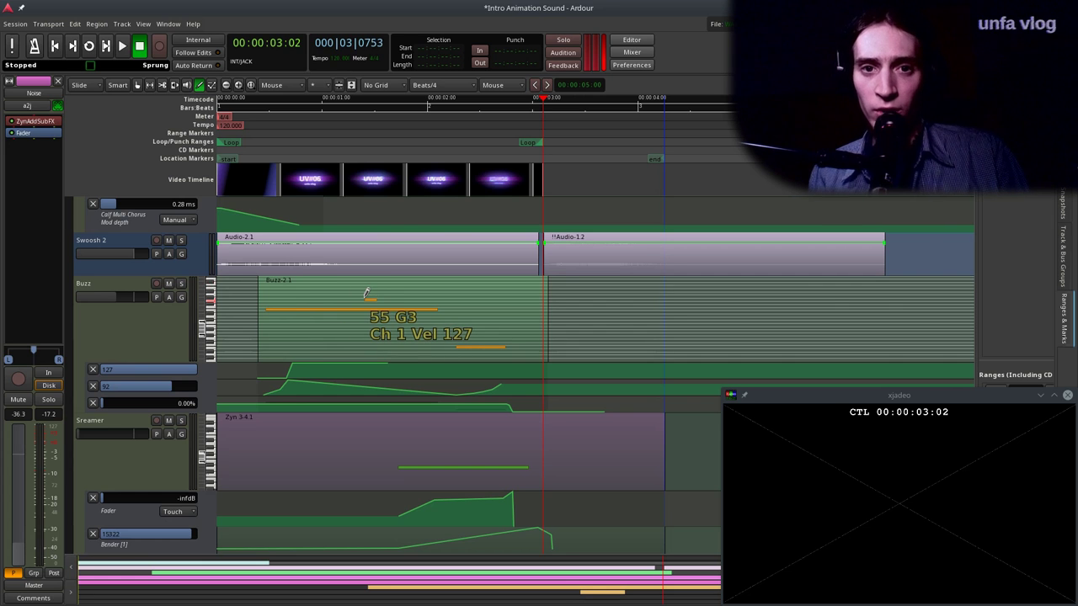
left_click(142, 257)
double_click(49, 133)
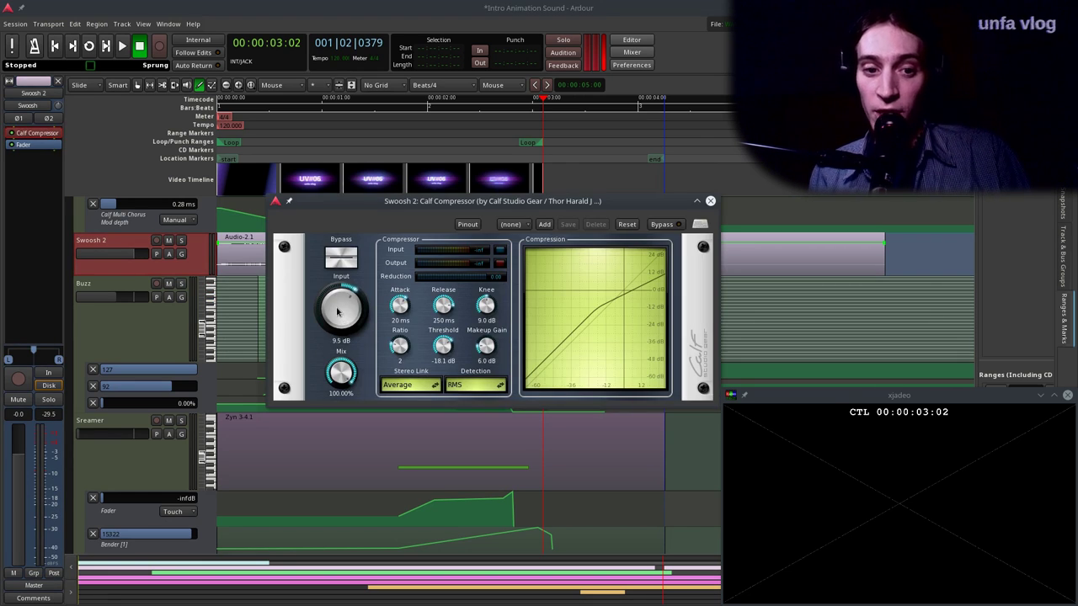
left_click(712, 201)
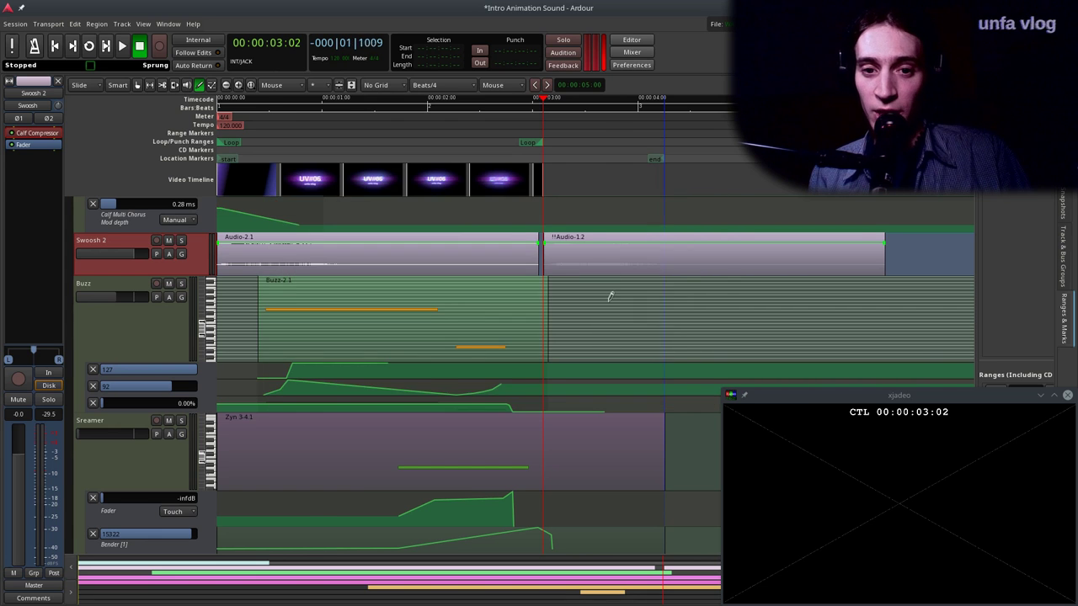
Play the animation from 00:00:00:00 twice with the whole session length in view.
key("minus")
left_click(321, 168)
key("Home")
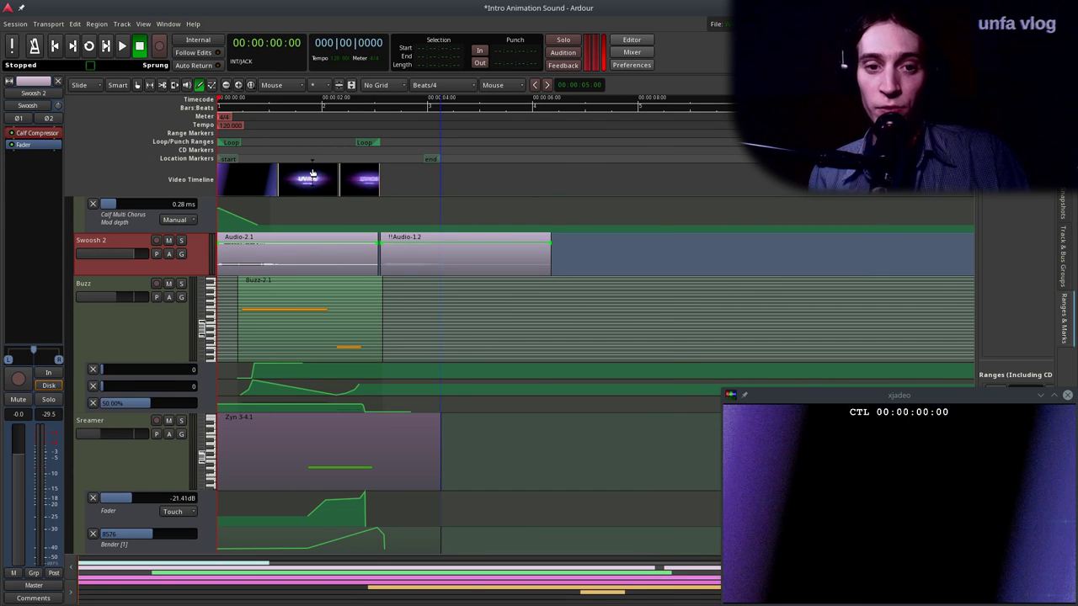
key("space")
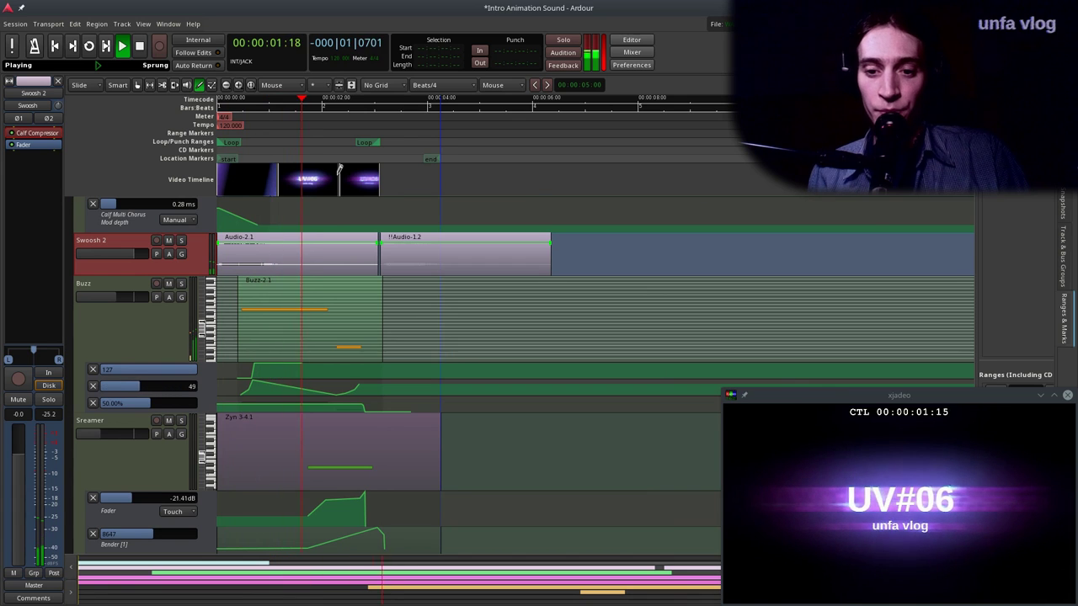
key("space")
key("Home")
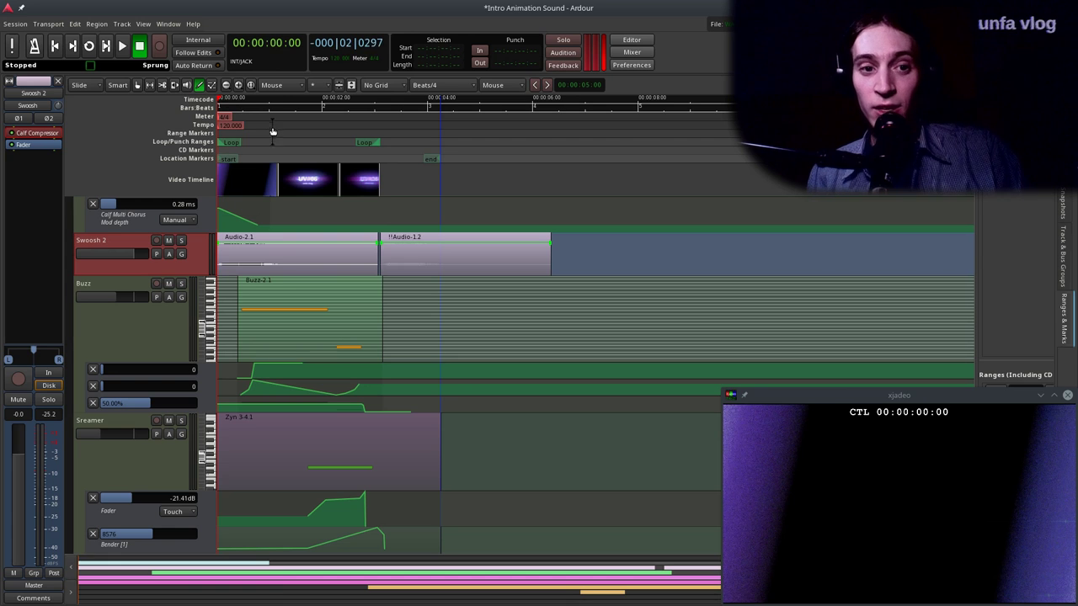
key("space")
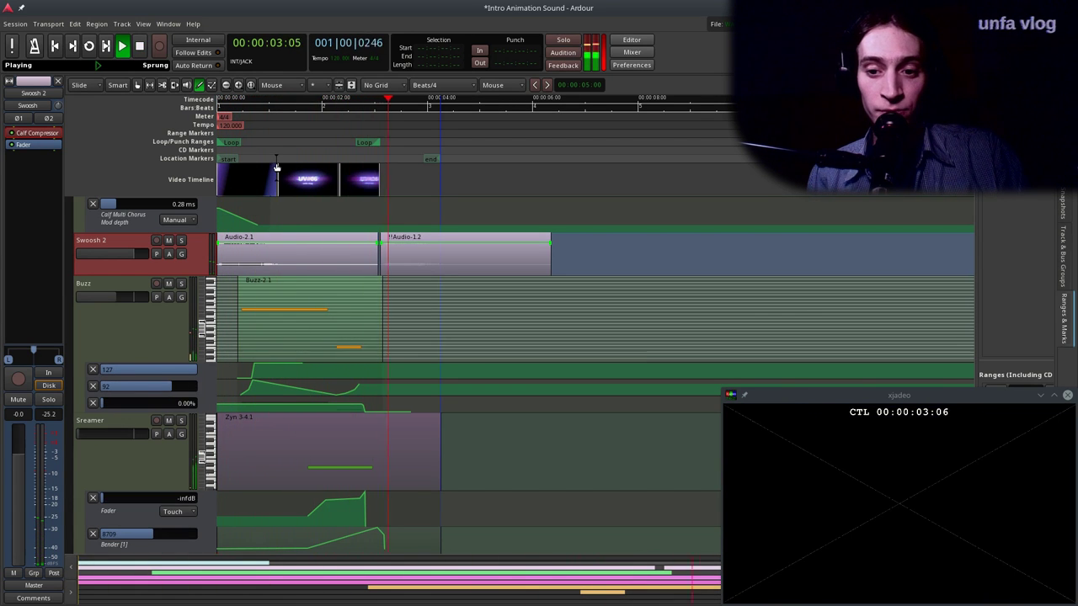
Stop playback, move the session's end marker slightly past 00:00:04:00 to a later point, and save the session.
key("space")
left_click_drag(433, 160, 444, 162)
key("ctrl+s")
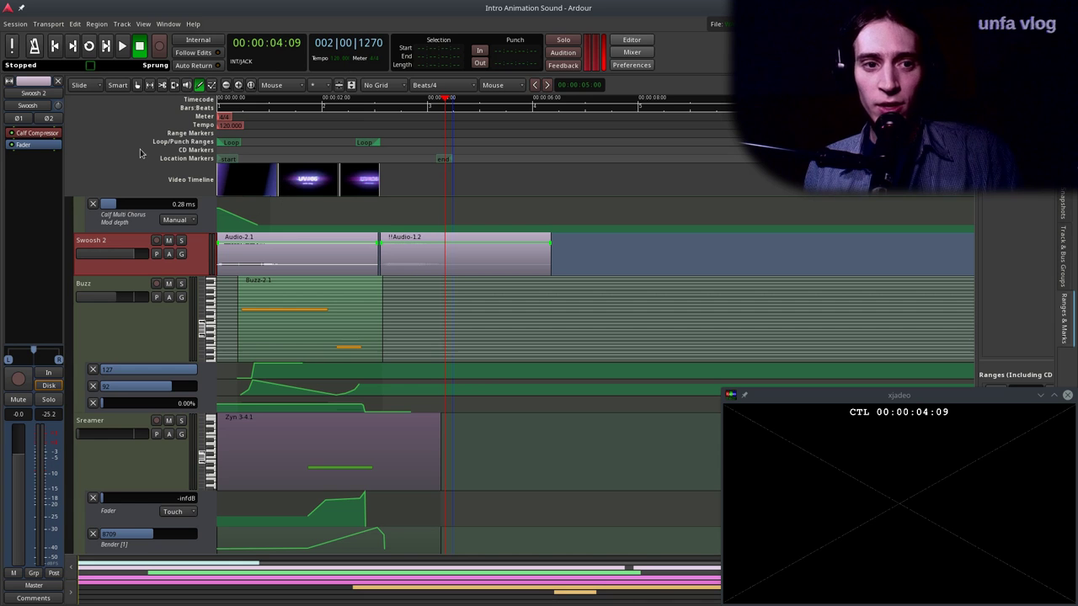
Find the Calf Limiter with the filter "calf li" and insert it before the fader on the Master bus.
scroll(264, 250, "up", 2)
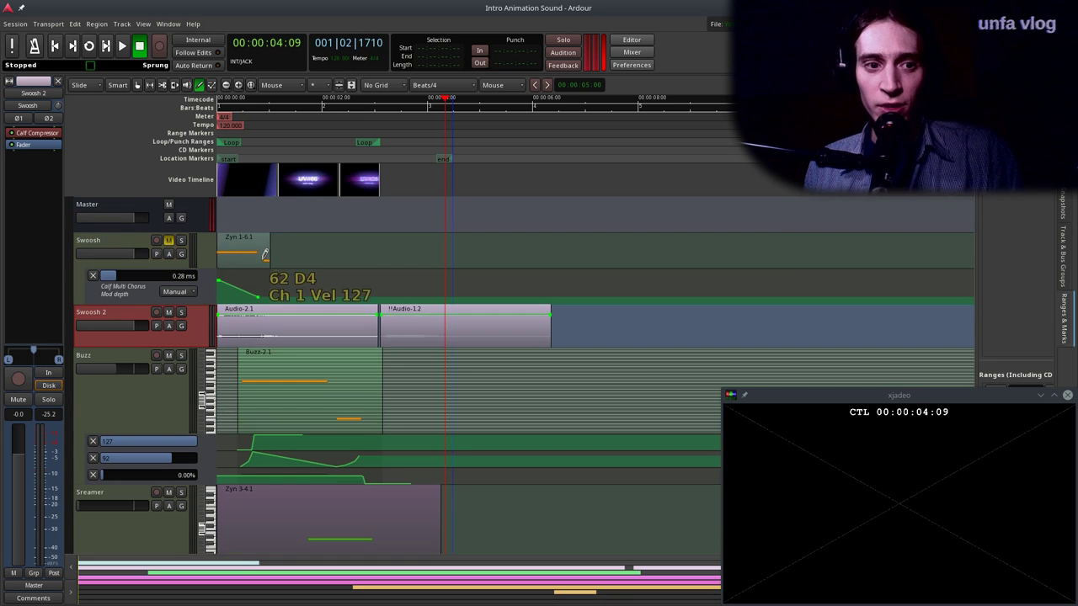
left_click(112, 213)
right_click(45, 138)
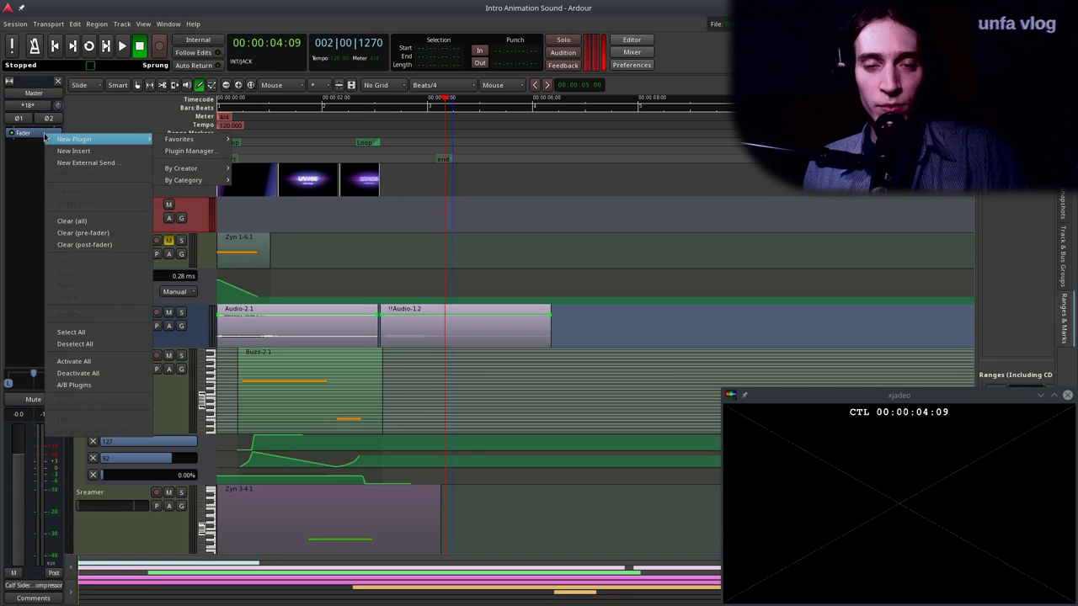
left_click(187, 152)
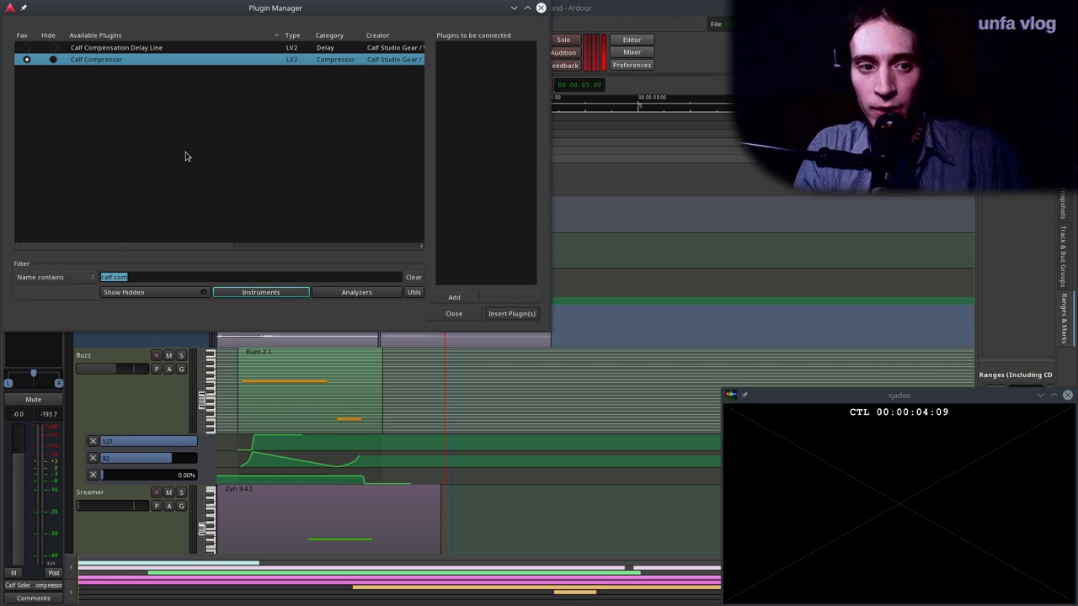
type("calf li")
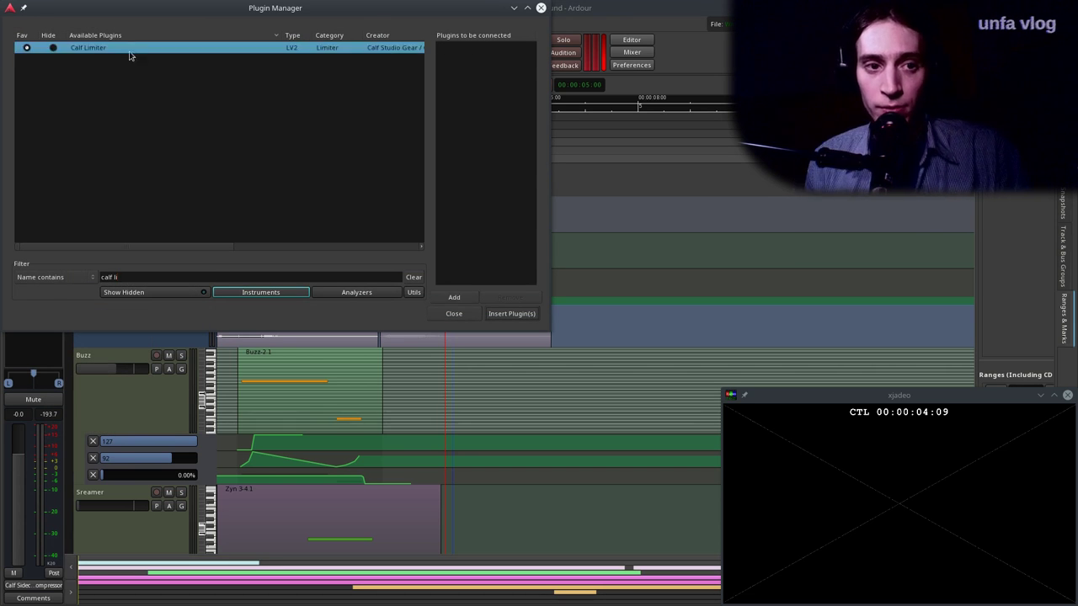
double_click(101, 48)
left_click(511, 313)
Open the Master's Calf Limiter window, place it above the video preview, and play the animation from the start.
double_click(32, 133)
right_click(406, 217)
mouse_move(463, 284)
left_click(572, 310)
left_click_drag(572, 217, 932, 188)
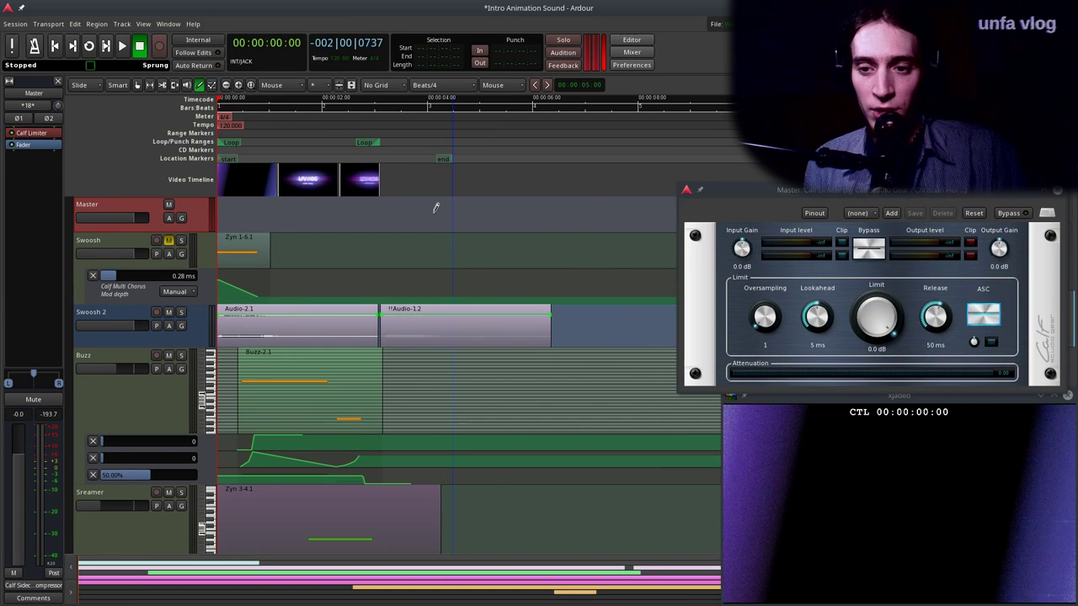
key("space")
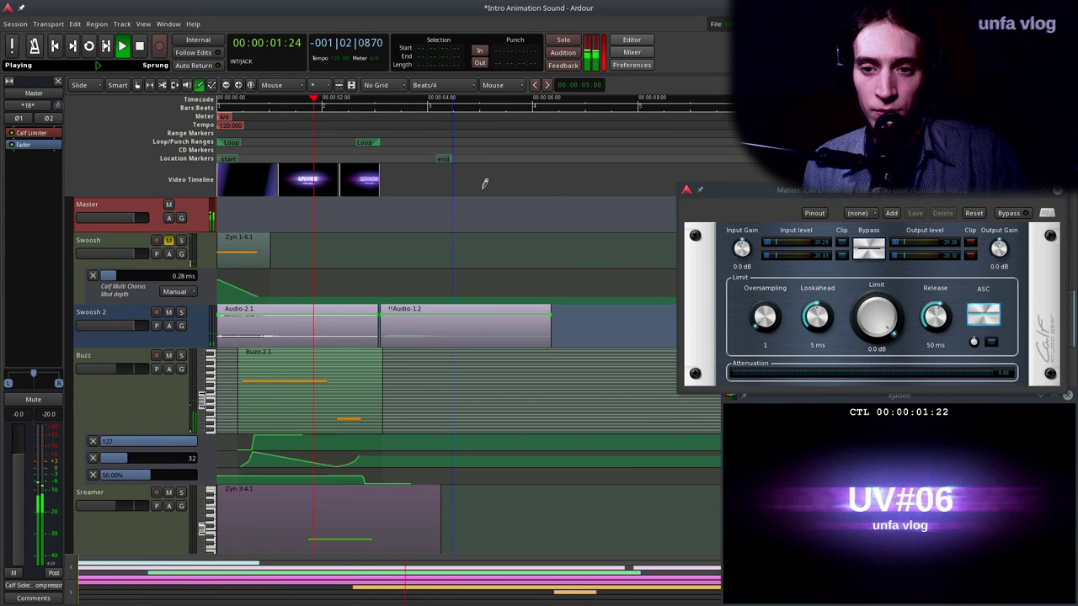
key("space")
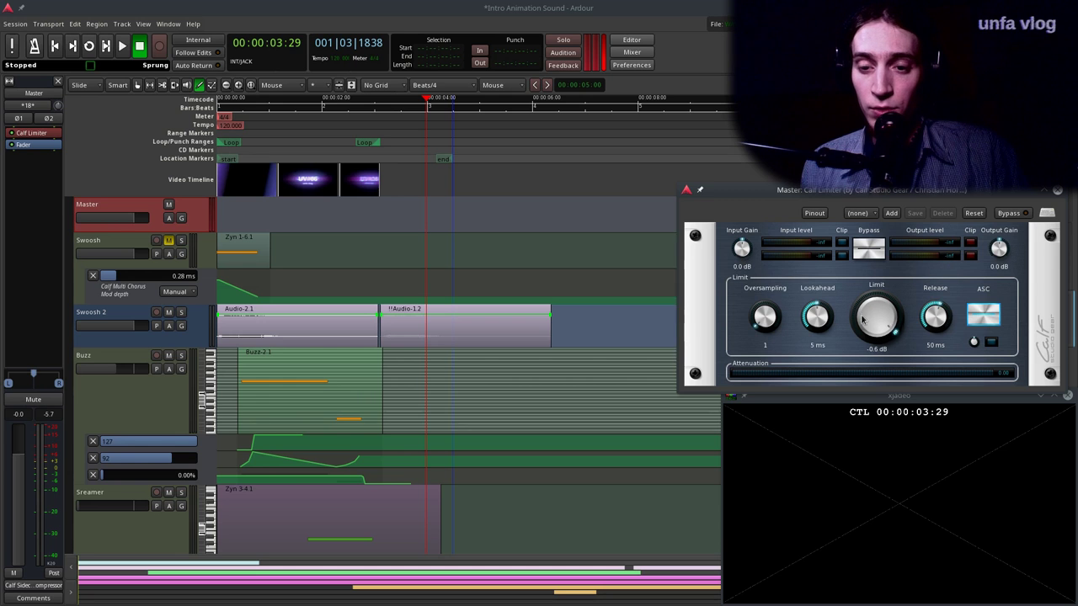
Lower the limiter's Limit to -4.6 dB and play the animation twice from the start.
left_click_drag(444, 180, 185, 173)
key("space")
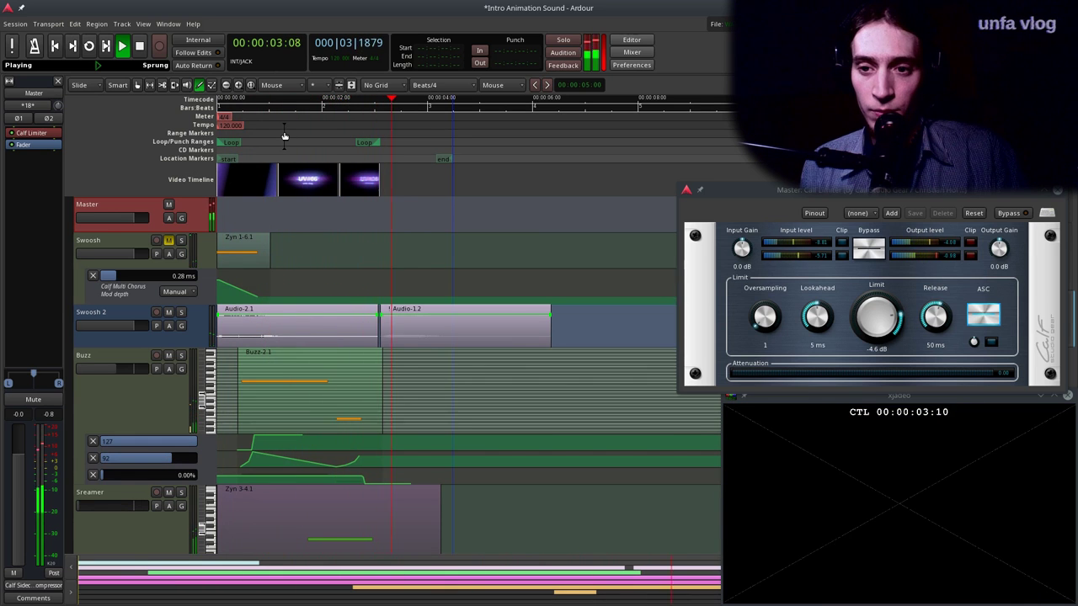
key("space")
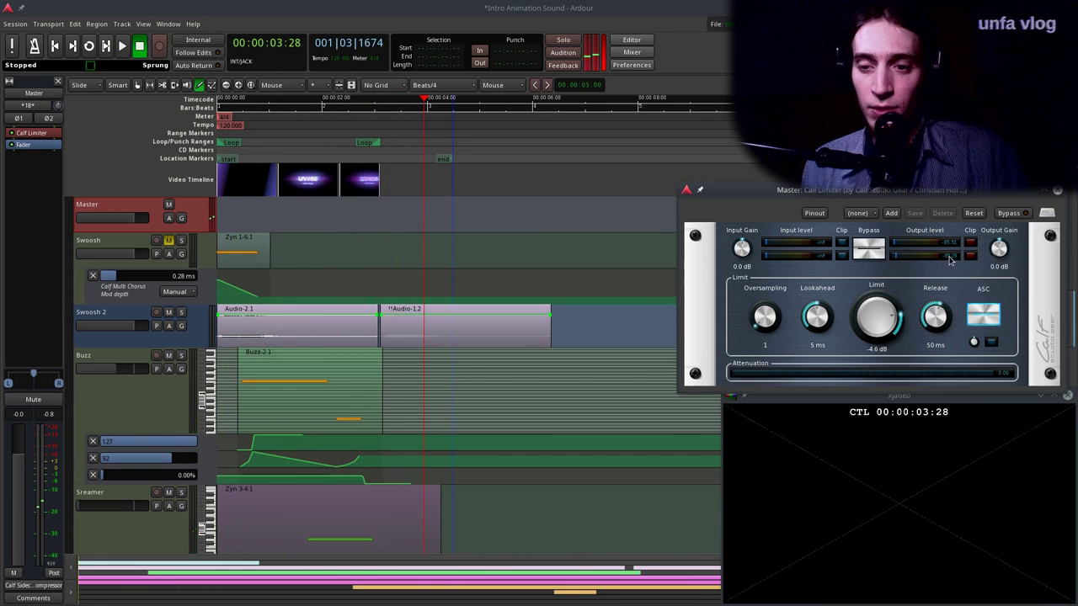
key("Home")
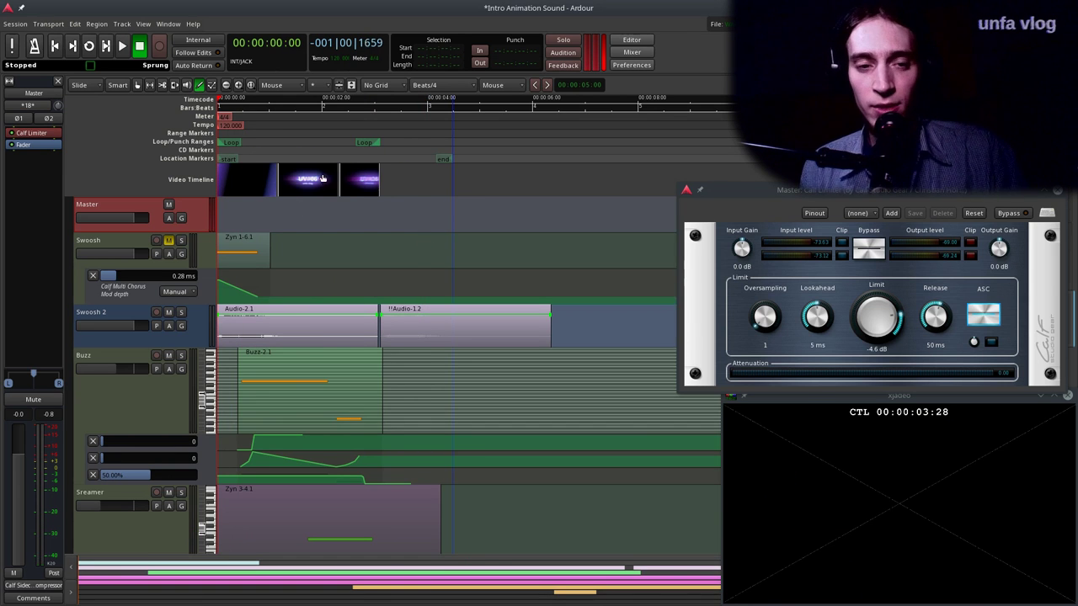
key("space")
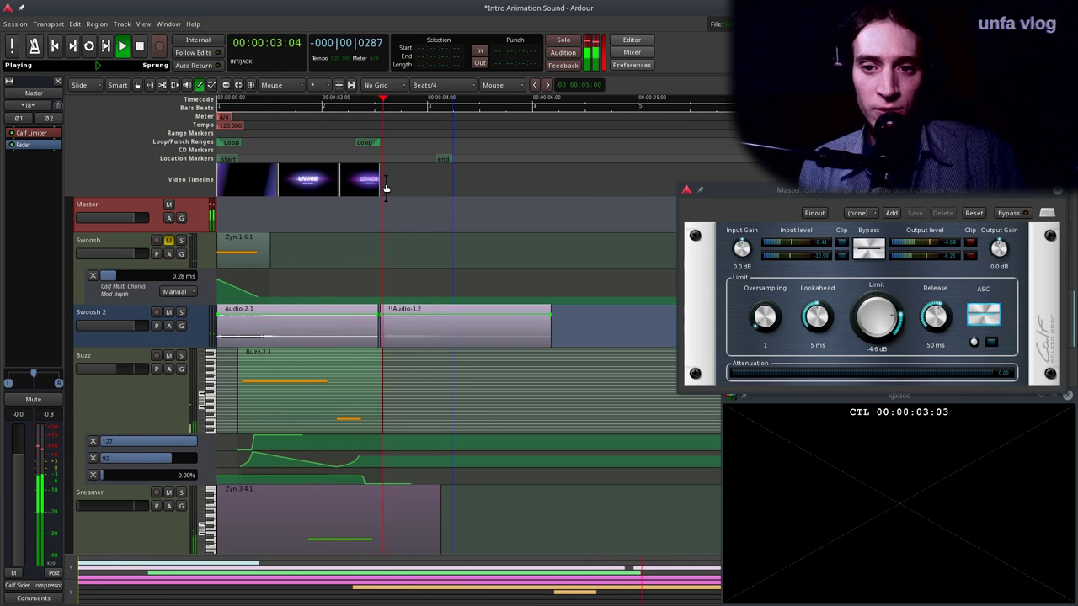
key("space")
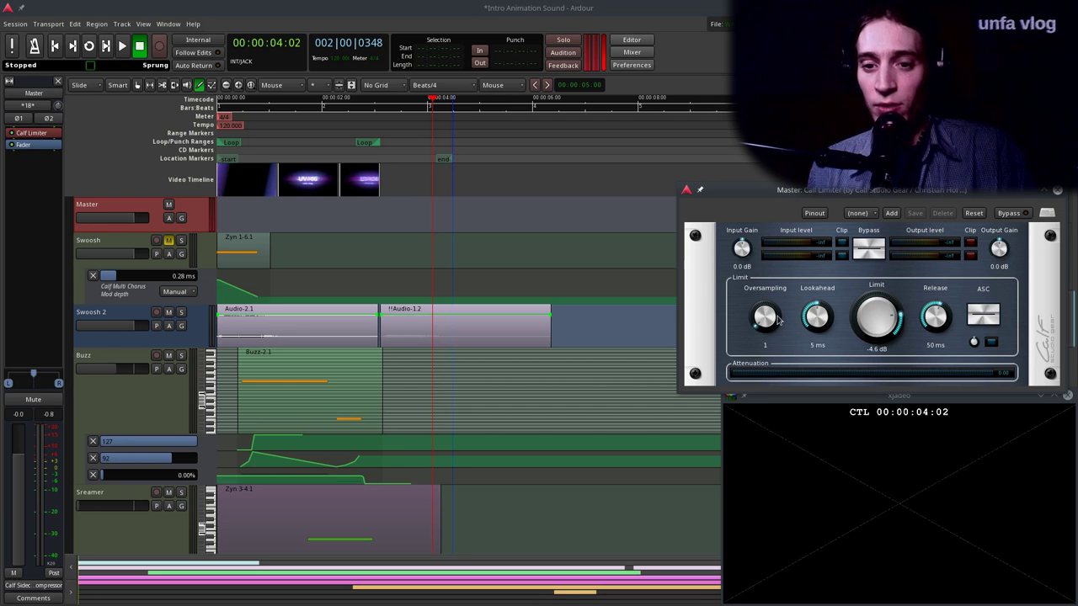
Set the limiter's Oversampling to 4 with ASC switched off.
left_click_drag(775, 281, 785, 217)
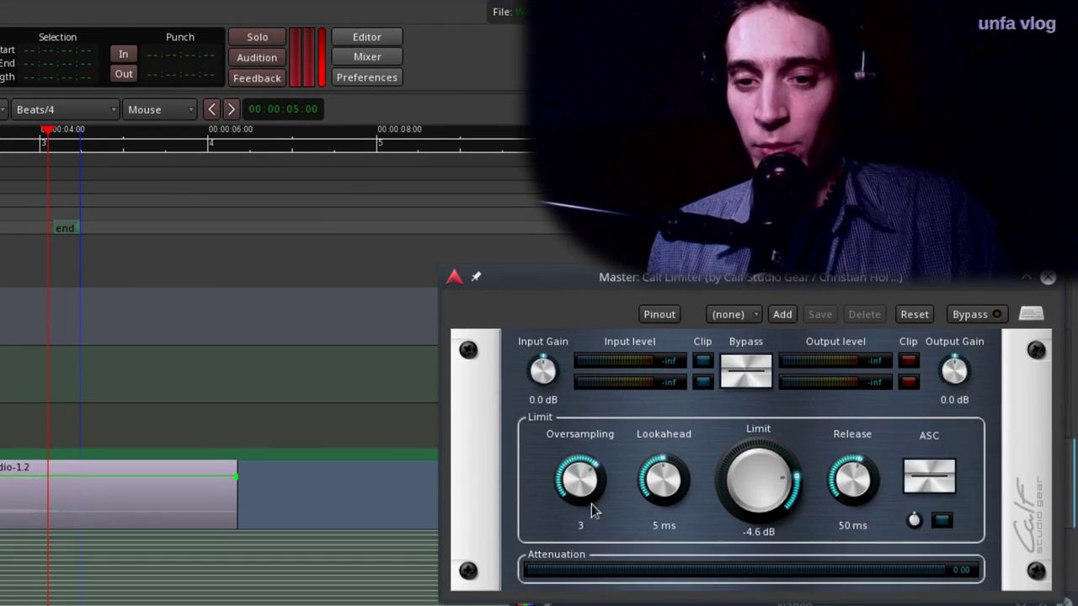
scroll(591, 503, "up", 1)
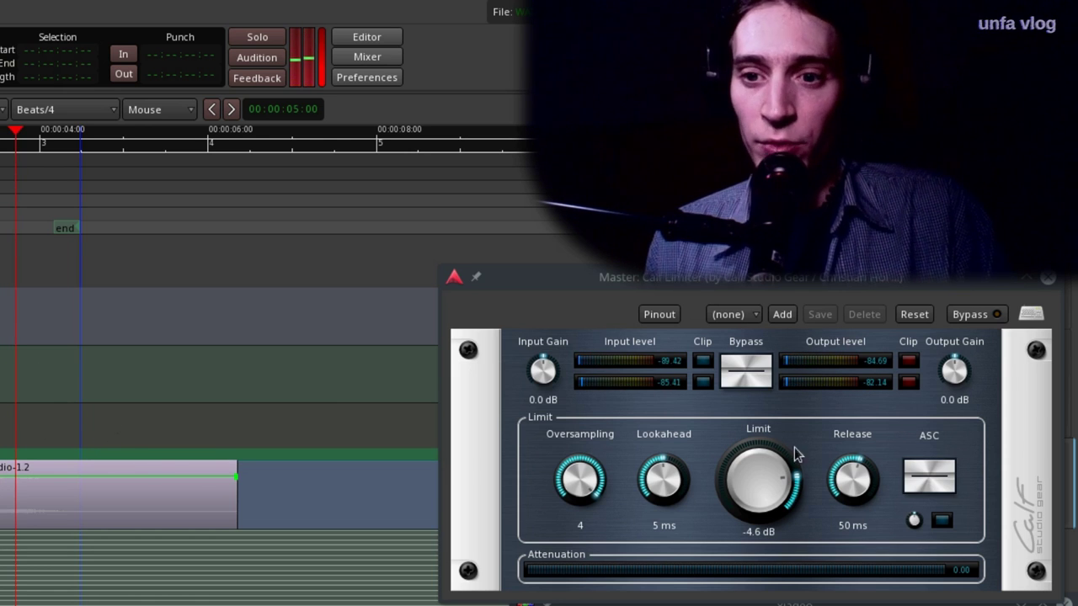
Try several Output Gain values on the limiter and settle on -0.6 dB.
scroll(965, 369, "down", 1)
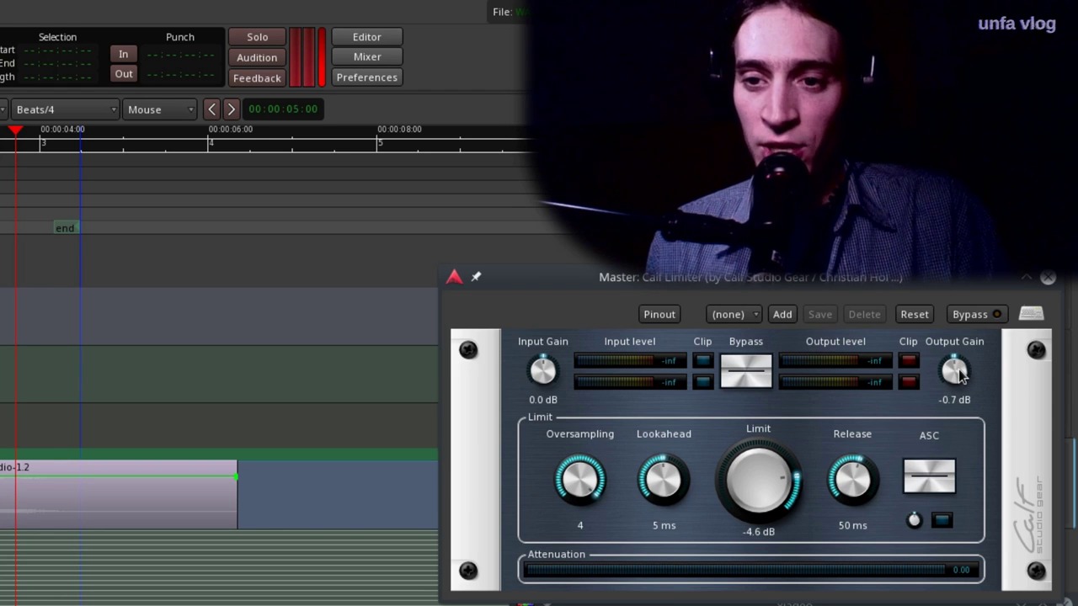
scroll(960, 376, "up", 2)
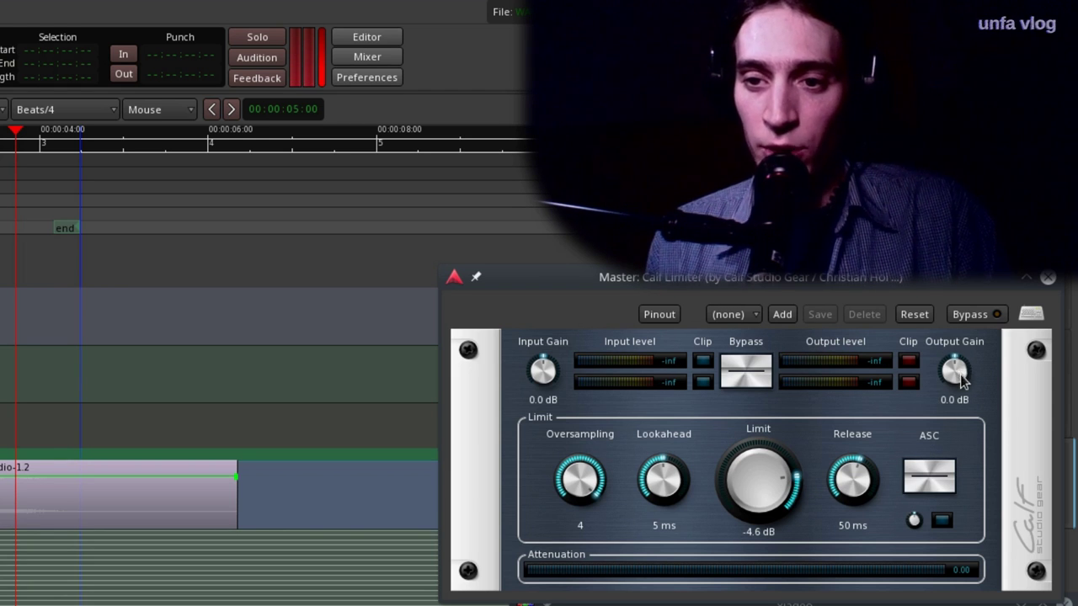
left_click_drag(961, 371, 962, 399)
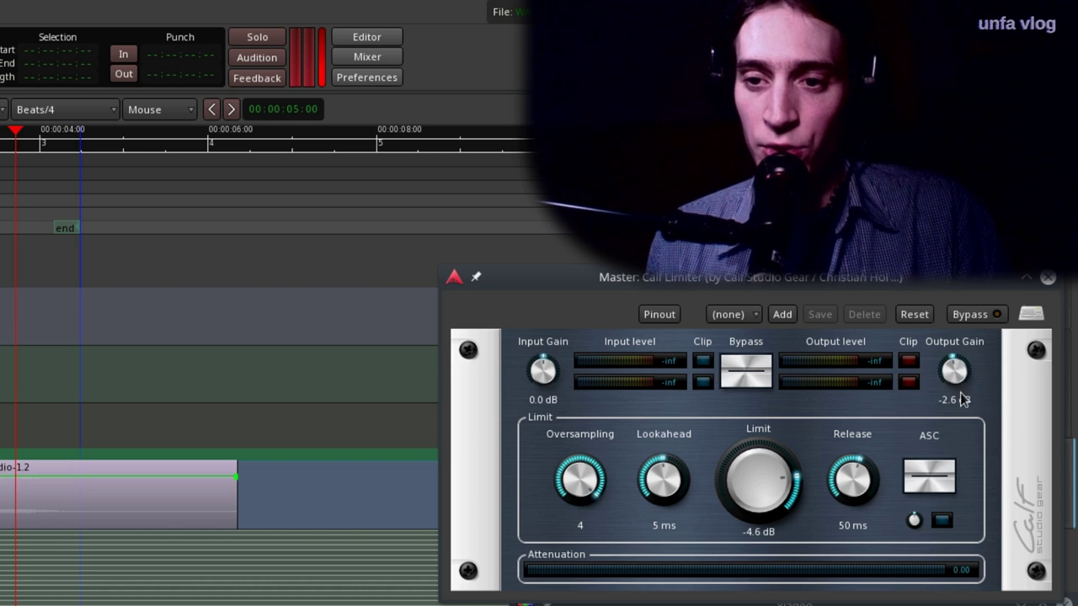
scroll(960, 376, "up", 3)
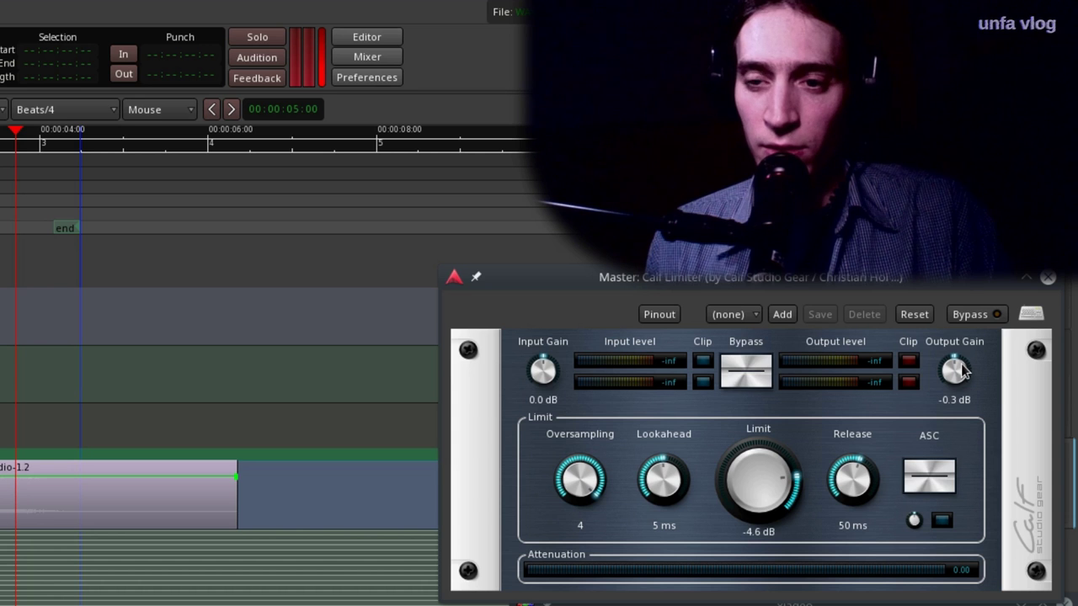
scroll(964, 377, "up", 3)
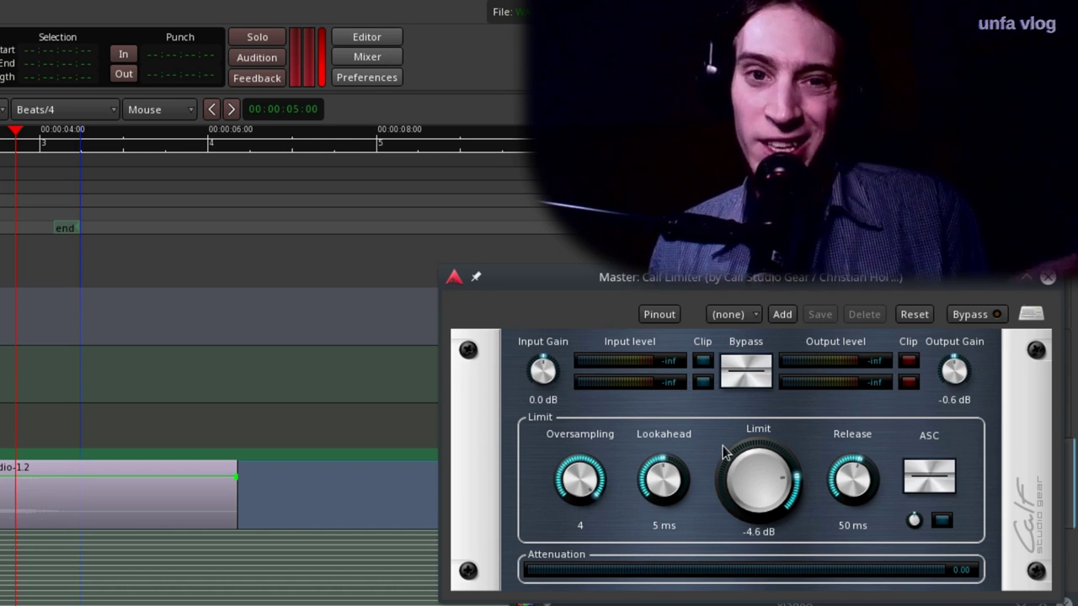
Look over the tracks around the animation's end, down to the Broken Glass notes, and return the playhead to the start.
scroll(99, 488, "down", 3)
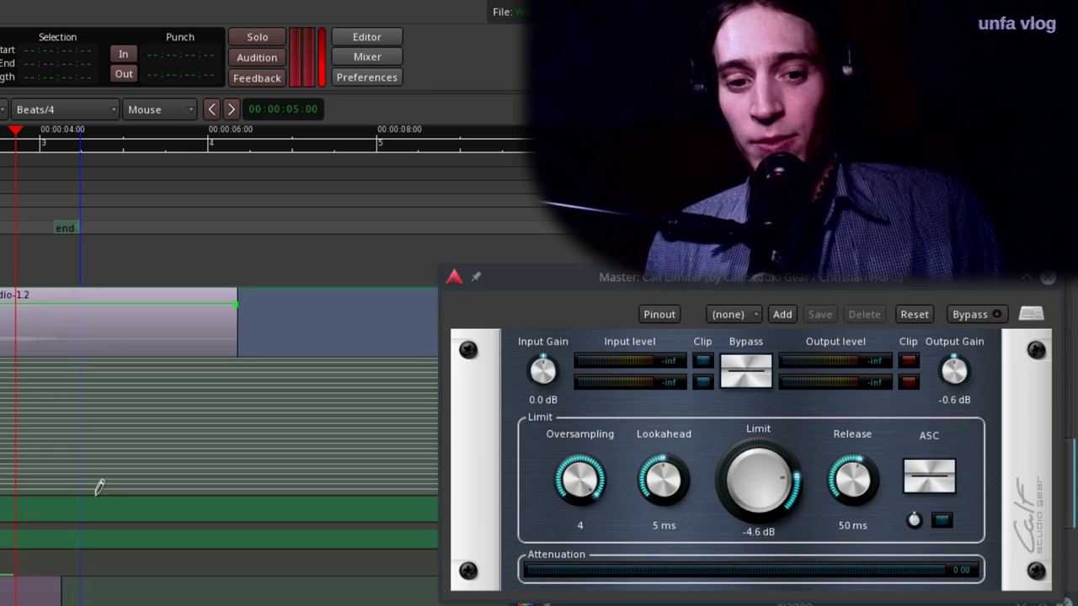
scroll(4, 539, "up", 2)
scroll(7, 560, "down", 3)
scroll(59, 574, "up", 3)
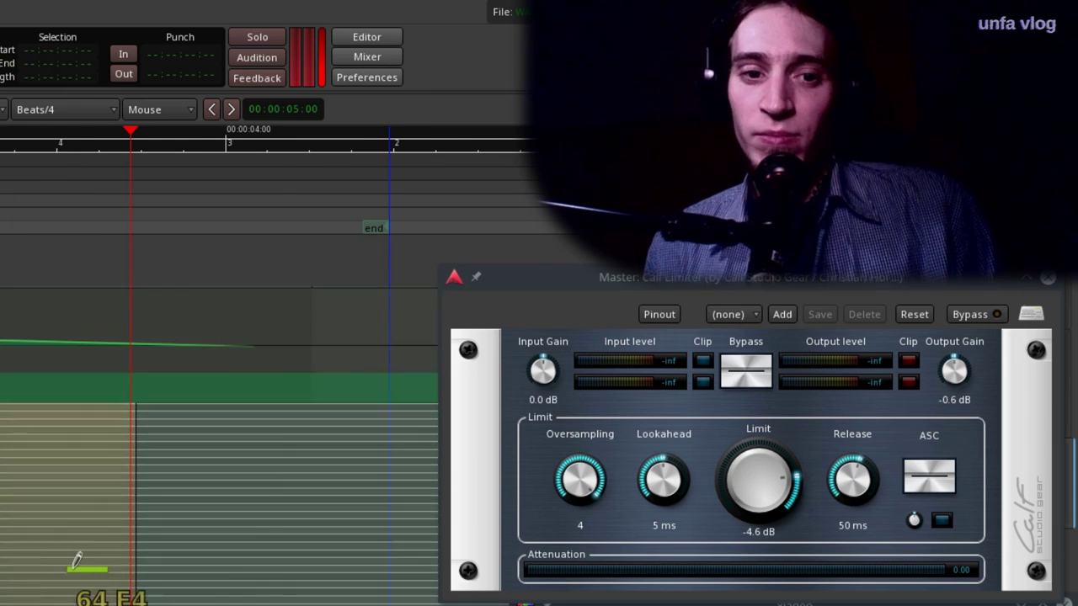
scroll(79, 567, "left", 2)
scroll(104, 553, "down", 1)
scroll(102, 552, "down", 2)
scroll(105, 545, "up", 2)
scroll(105, 545, "left", 2)
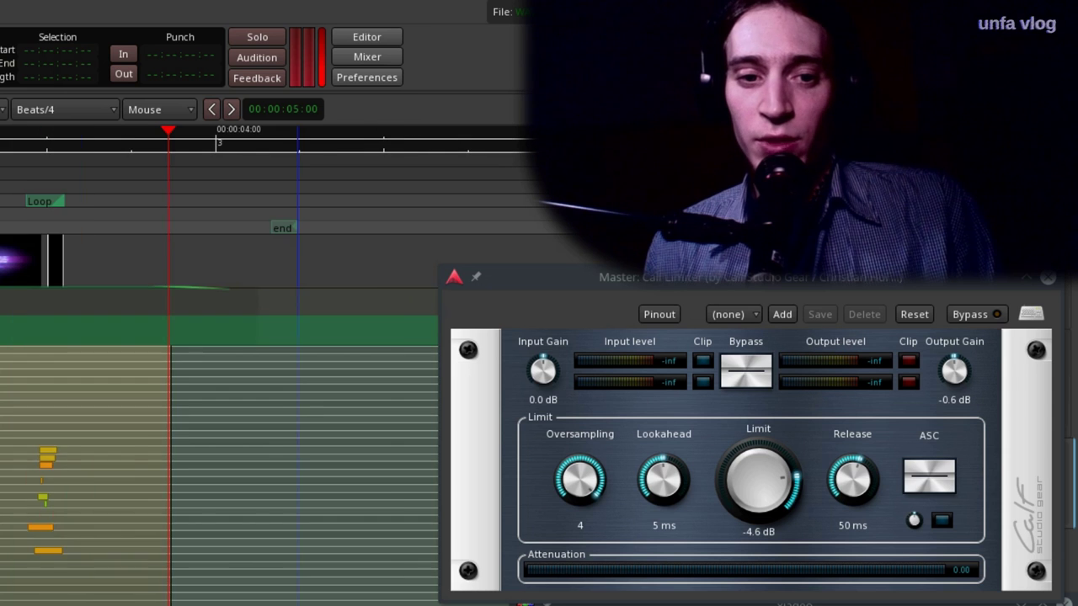
scroll(126, 522, "up", 2)
scroll(143, 505, "left", 2)
scroll(161, 500, "up", 2)
scroll(161, 500, "down", 4)
scroll(162, 485, "up", 1)
scroll(194, 418, "down", 1)
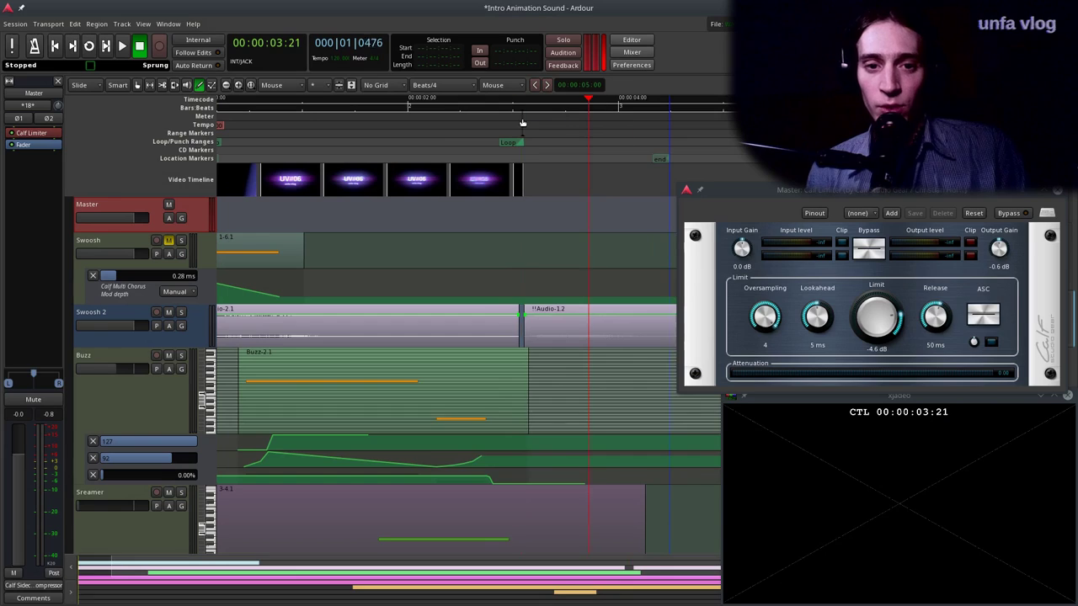
left_click_drag(189, 137, 121, 180)
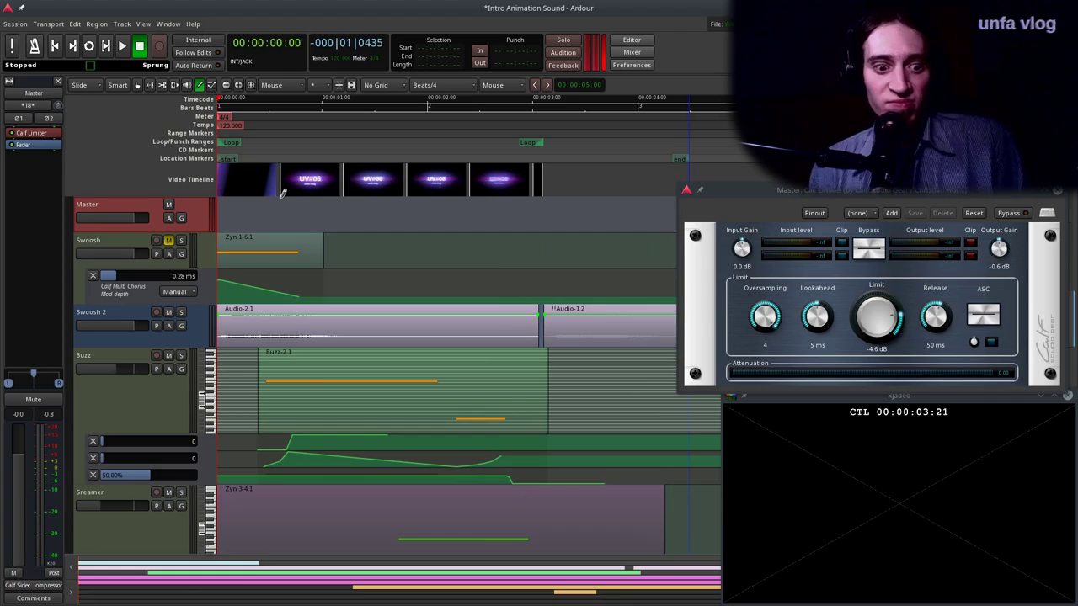